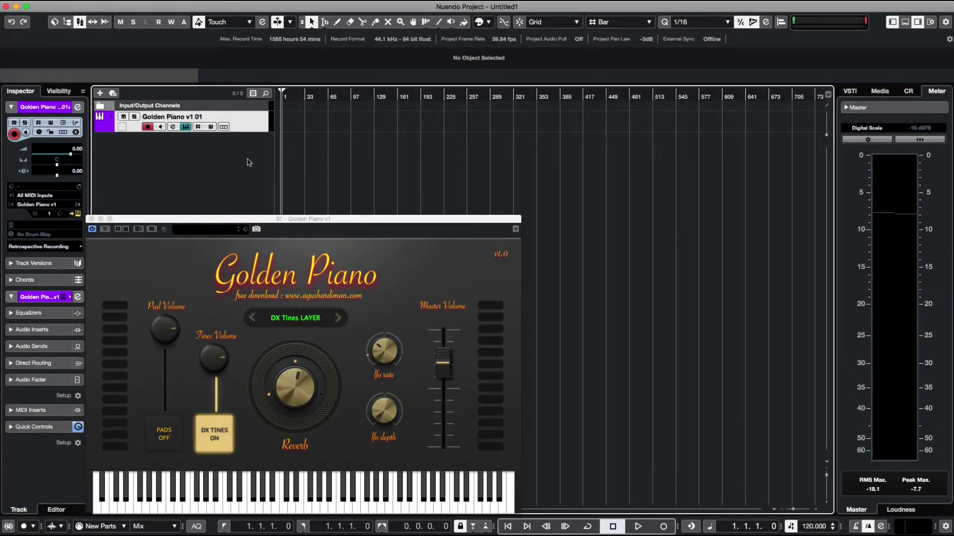
- Close the Golden Piano plugin window and remove the existing Golden Piano v1 01 track from the project
{"action": "left_click", "coordinate": [91, 219]}
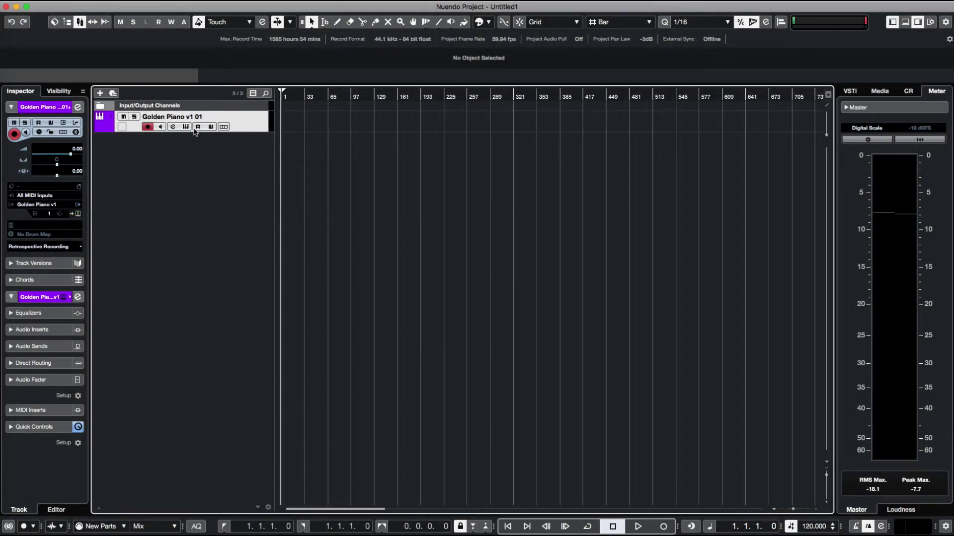
{"action": "right_click", "coordinate": [238, 124]}
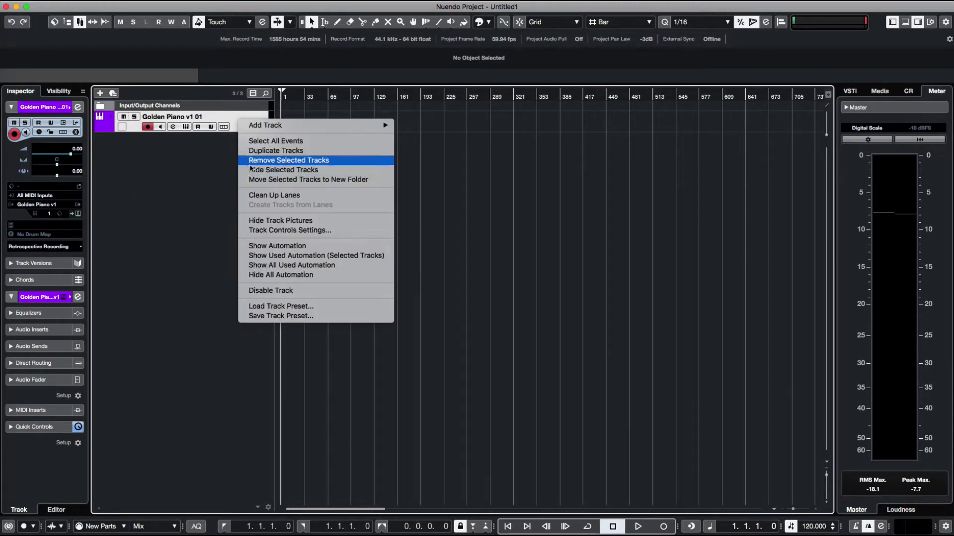
{"action": "left_click", "coordinate": [285, 160]}
- Add one instrument track using Golden Piano v1 with Stereo Out as its audio output
{"action": "right_click", "coordinate": [202, 147]}
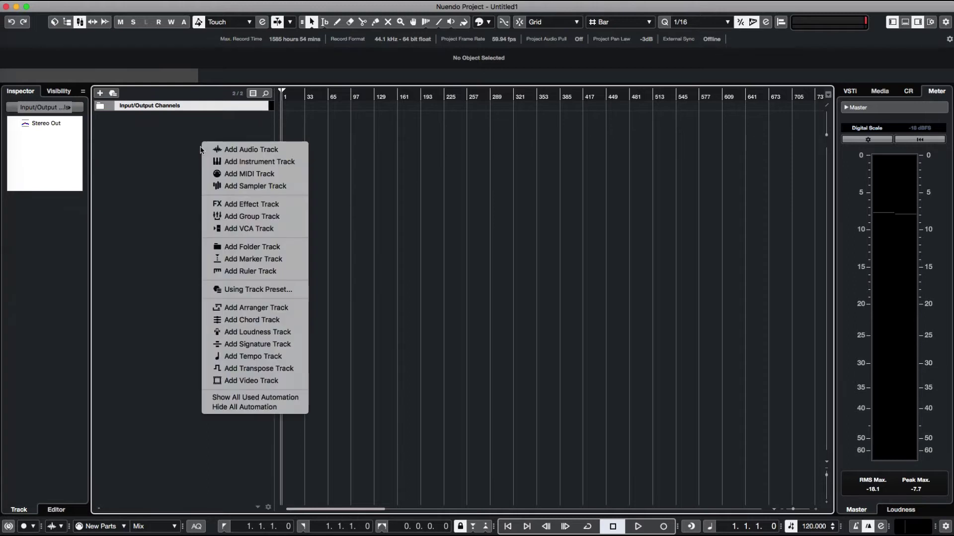
{"action": "left_click", "coordinate": [236, 160]}
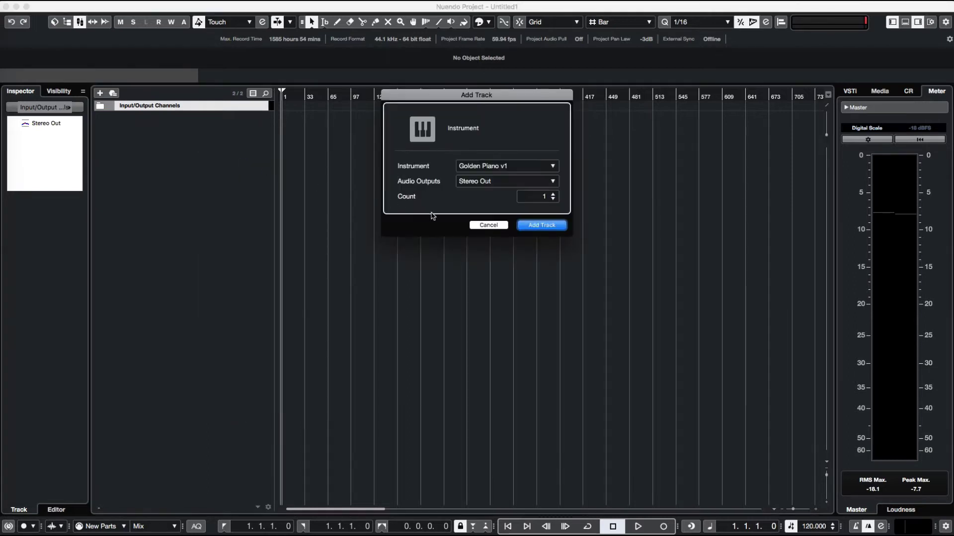
{"action": "left_click", "coordinate": [552, 167]}
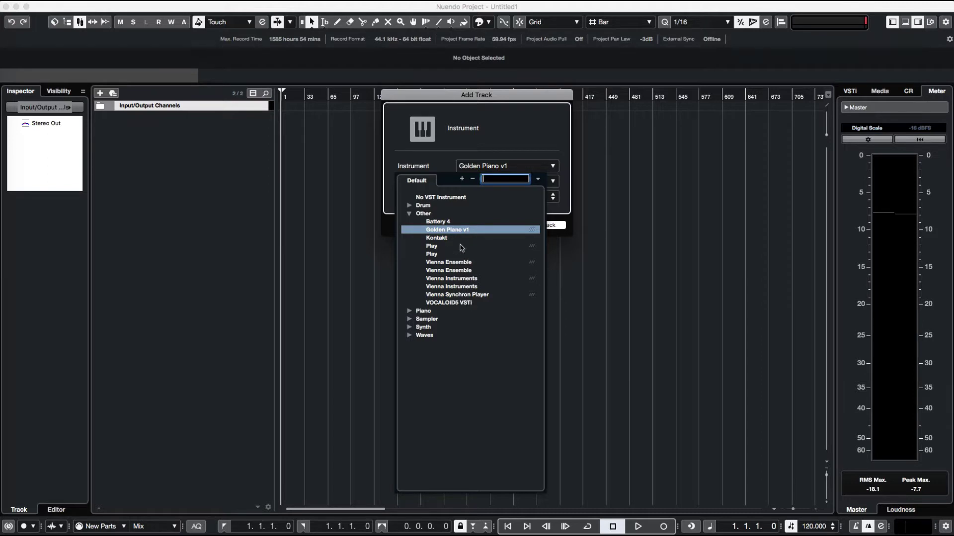
{"action": "left_click", "coordinate": [460, 230]}
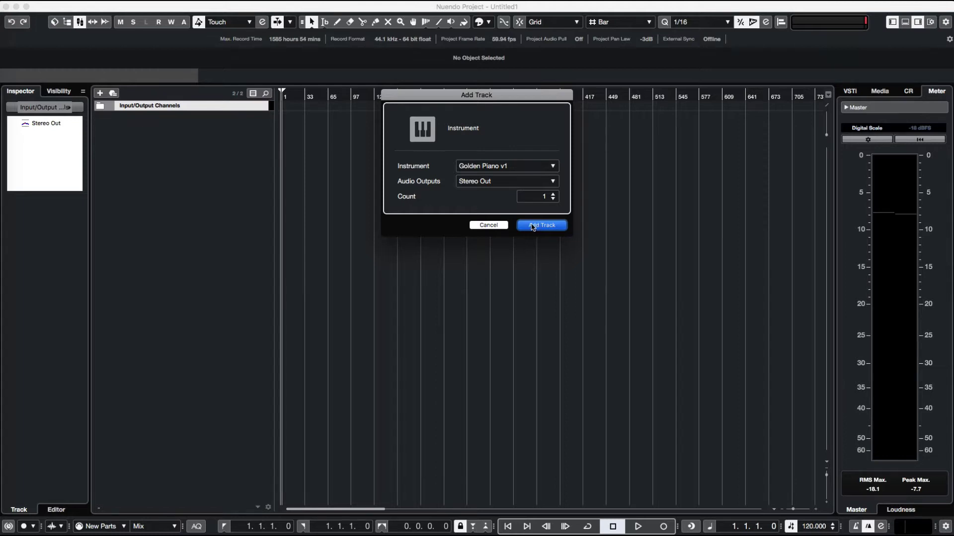
{"action": "left_click", "coordinate": [532, 226]}
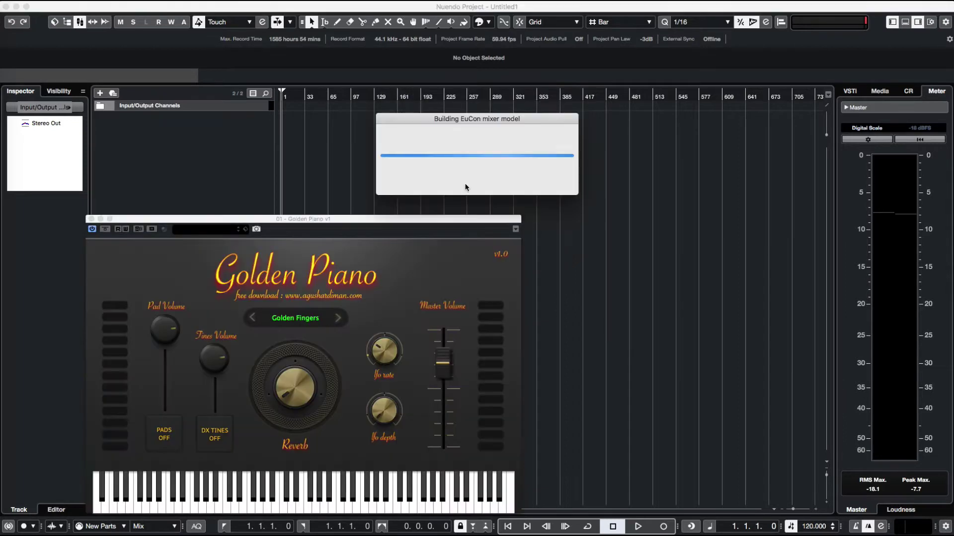
- Move the Golden Piano window so its whole keyboard is accessible and audition a few notes
{"action": "left_click", "coordinate": [322, 500]}
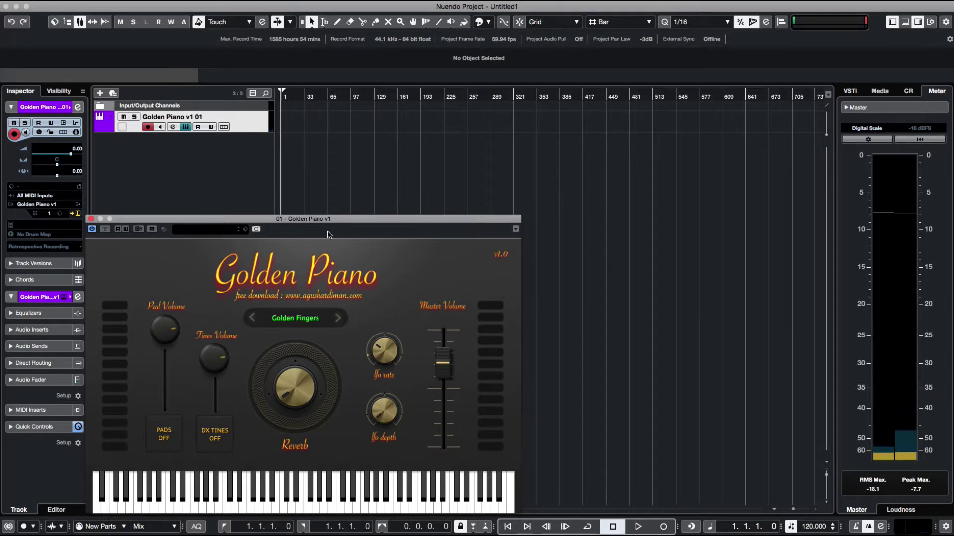
{"action": "left_click_drag", "start_coordinate": [328, 219], "coordinate": [426, 143]}
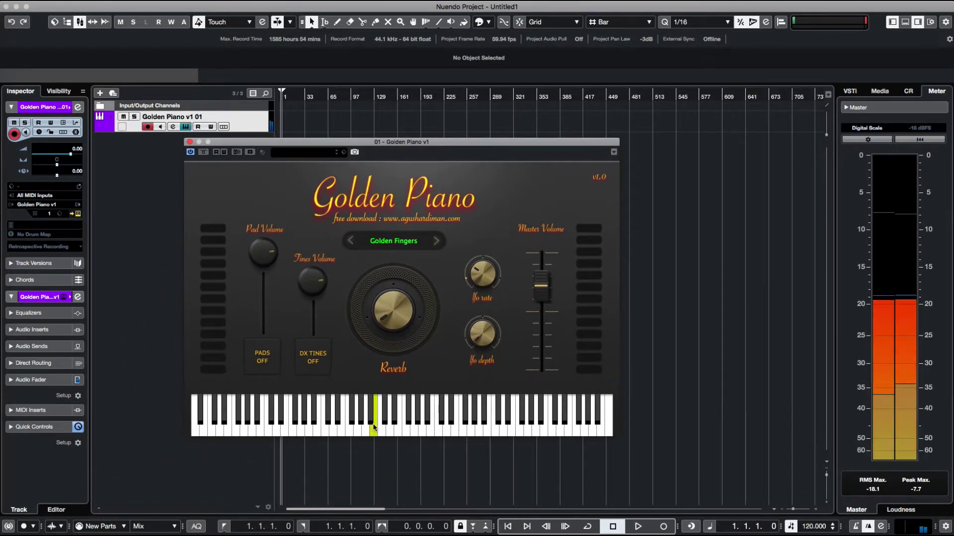
{"action": "left_click", "coordinate": [464, 417]}
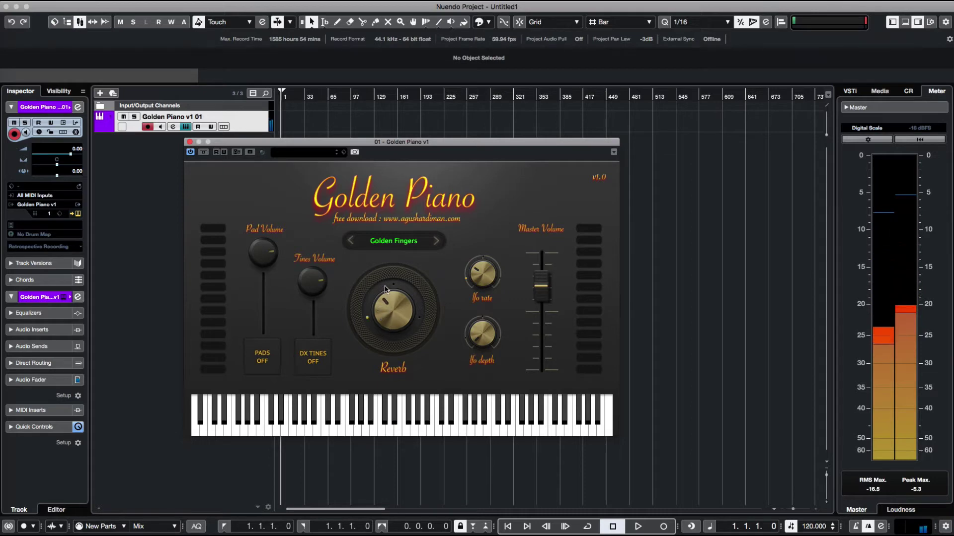
- Audition several notes on the Golden Fingers preset with the reverb partly raised
{"action": "left_click", "coordinate": [398, 430]}
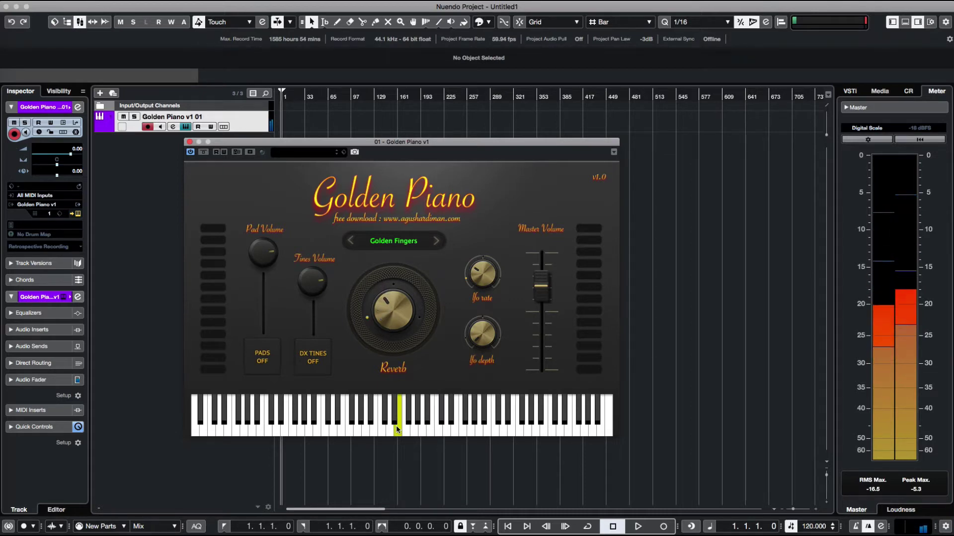
{"action": "left_click", "coordinate": [436, 422]}
{"action": "left_click", "coordinate": [487, 422]}
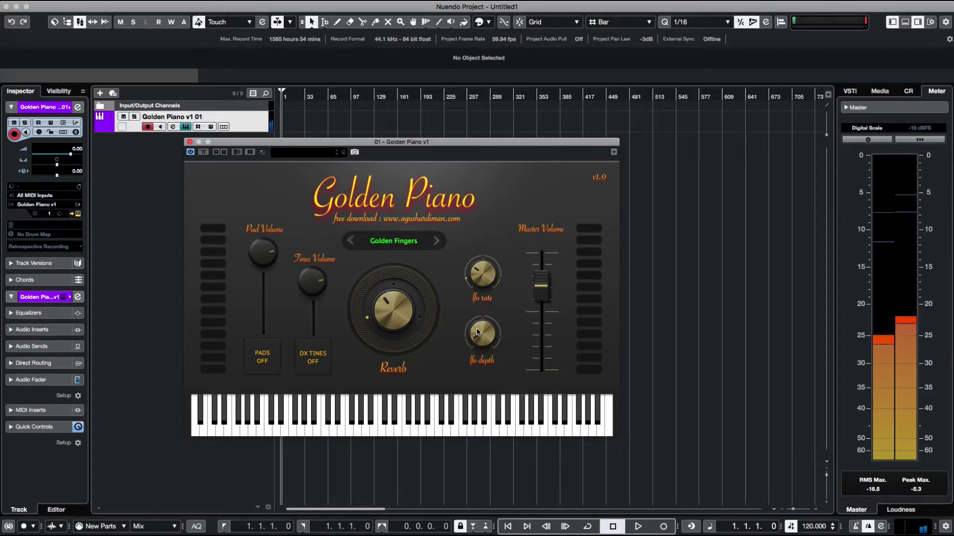
{"action": "left_click", "coordinate": [494, 430]}
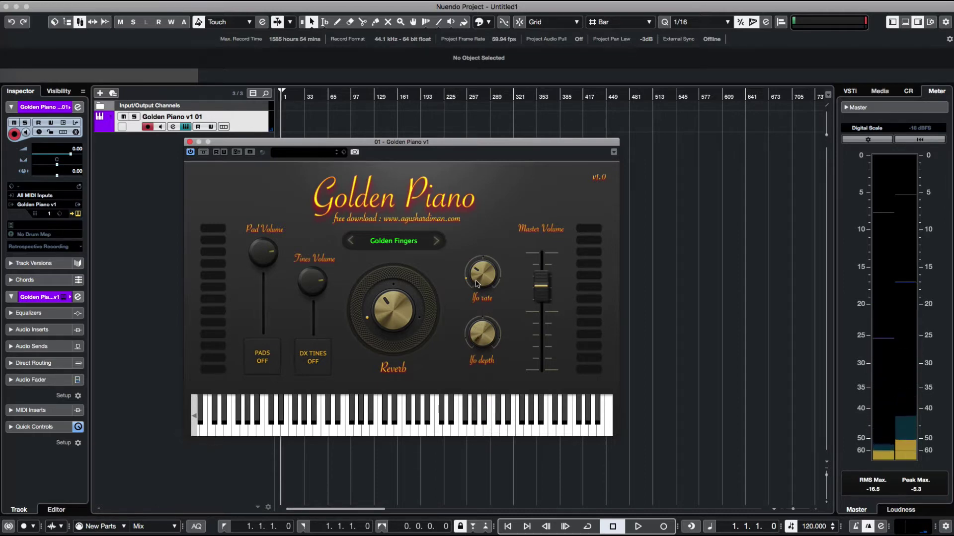
- Audition a run of notes from high to low with the LFO rate raised to about its midpoint
{"action": "left_click", "coordinate": [483, 426]}
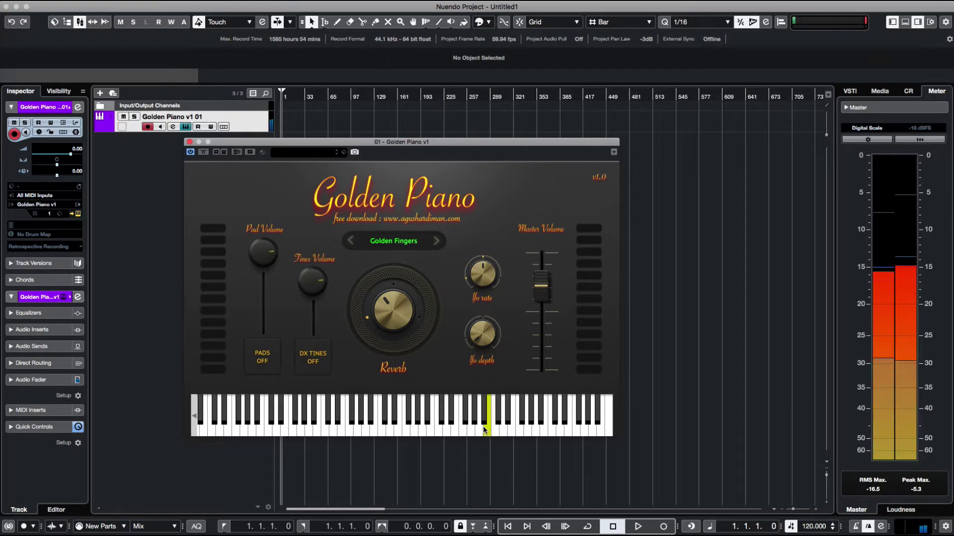
{"action": "left_click", "coordinate": [557, 423]}
{"action": "left_click", "coordinate": [510, 423]}
{"action": "left_click", "coordinate": [464, 418]}
{"action": "left_click", "coordinate": [437, 417]}
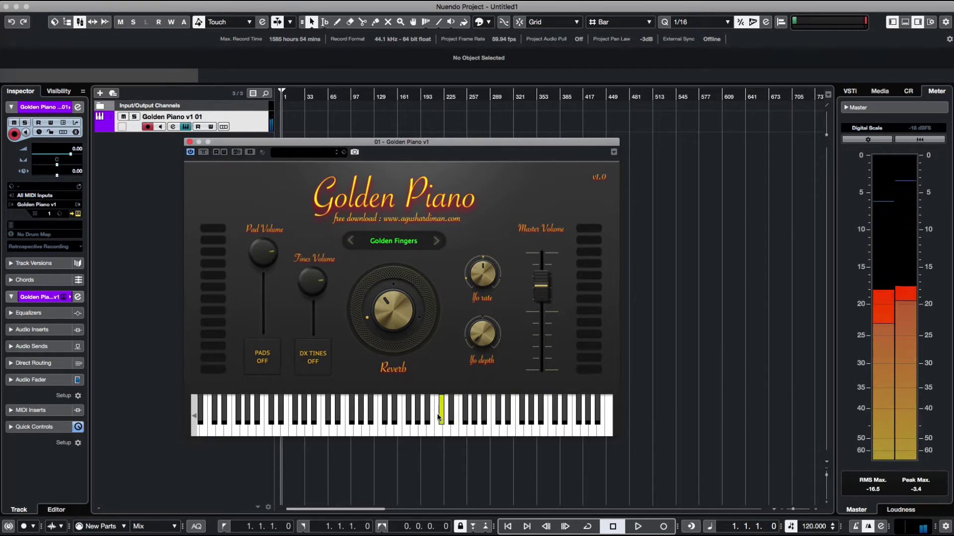
{"action": "left_click", "coordinate": [414, 417]}
{"action": "left_click", "coordinate": [381, 416]}
{"action": "left_click", "coordinate": [365, 415]}
{"action": "left_click", "coordinate": [349, 411]}
{"action": "left_click", "coordinate": [324, 415]}
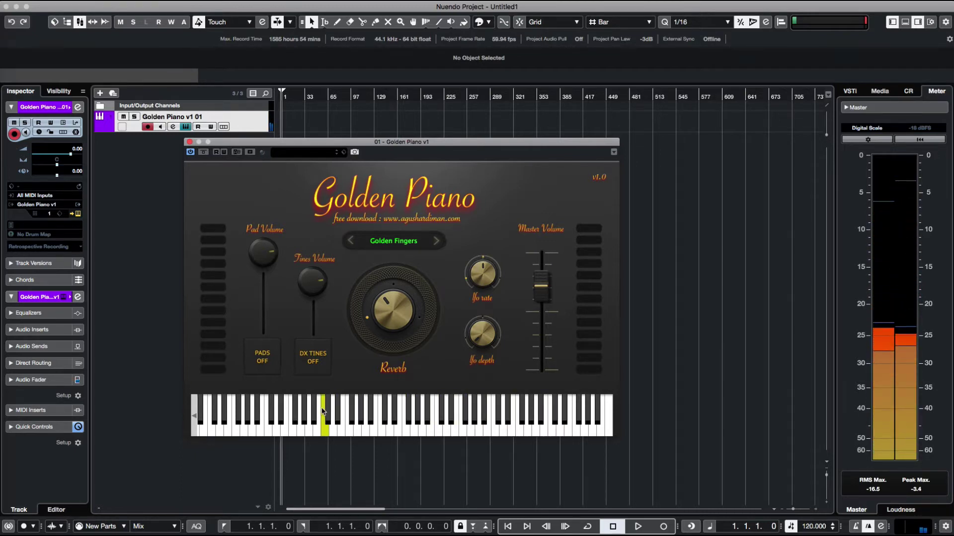
- Turn on the DX Tines layer and audition it with a few neighbouring notes
{"action": "left_click", "coordinate": [313, 364]}
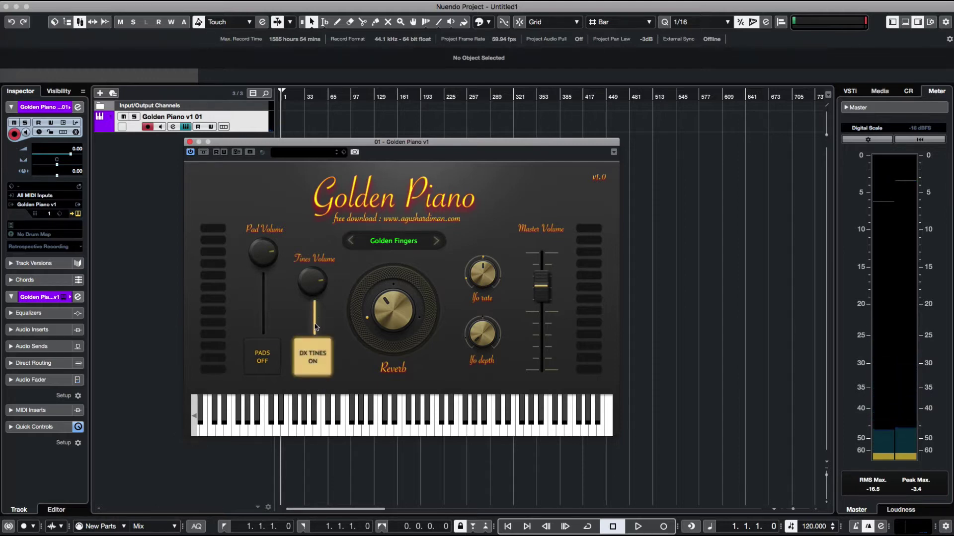
{"action": "left_click", "coordinate": [338, 417]}
{"action": "left_click", "coordinate": [349, 417]}
{"action": "left_click", "coordinate": [359, 417]}
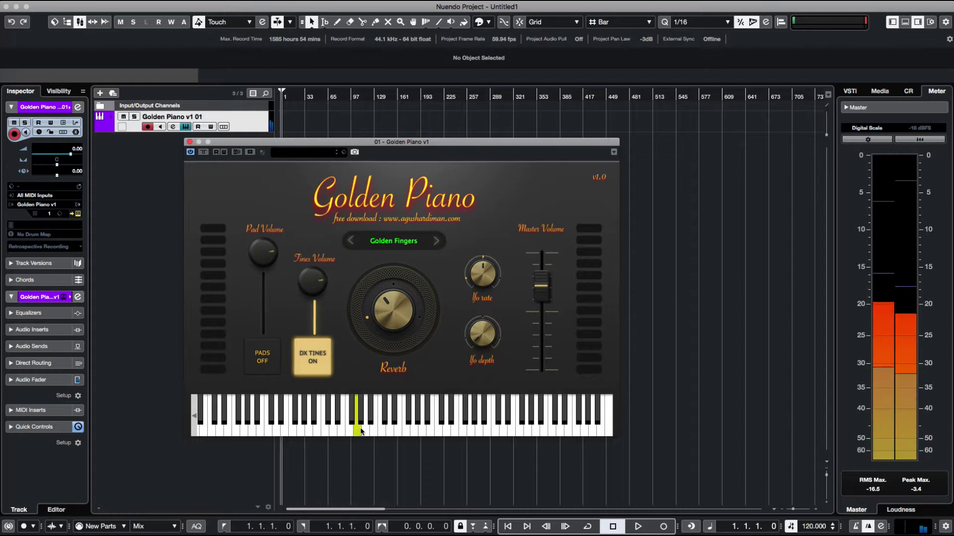
{"action": "left_click", "coordinate": [349, 417]}
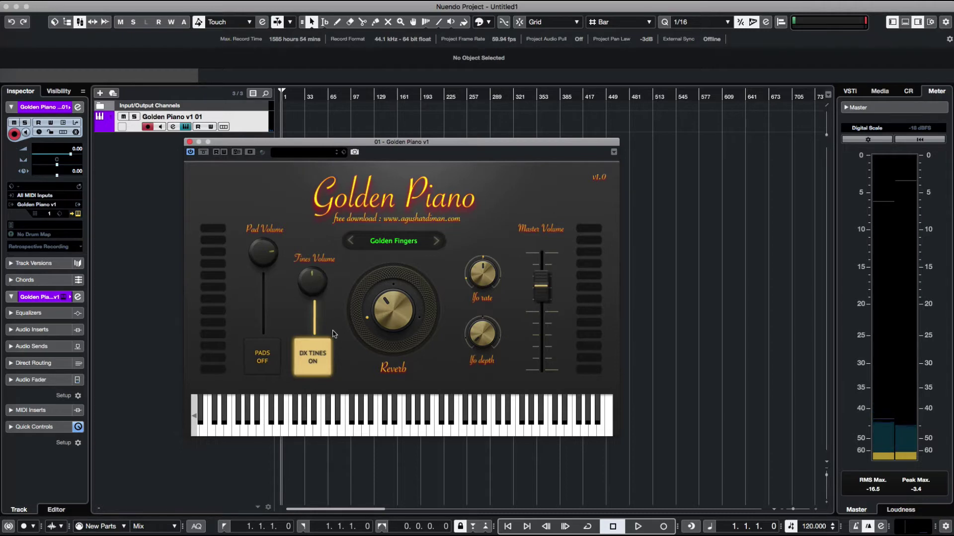
- Lower the Tines Volume well below its midpoint and audition the layered sound with several notes
{"action": "left_click", "coordinate": [392, 422]}
{"action": "left_click", "coordinate": [438, 427]}
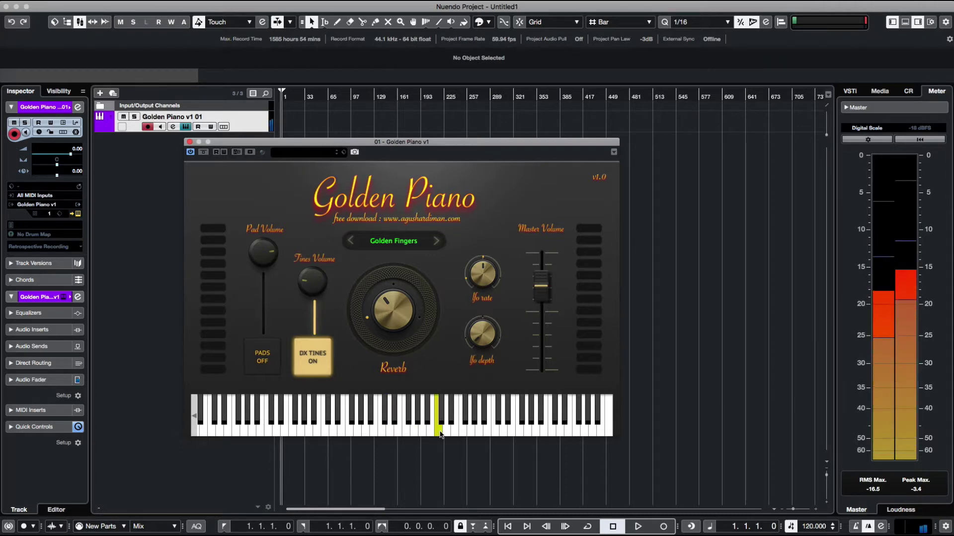
{"action": "left_click", "coordinate": [502, 422]}
{"action": "left_click", "coordinate": [440, 420]}
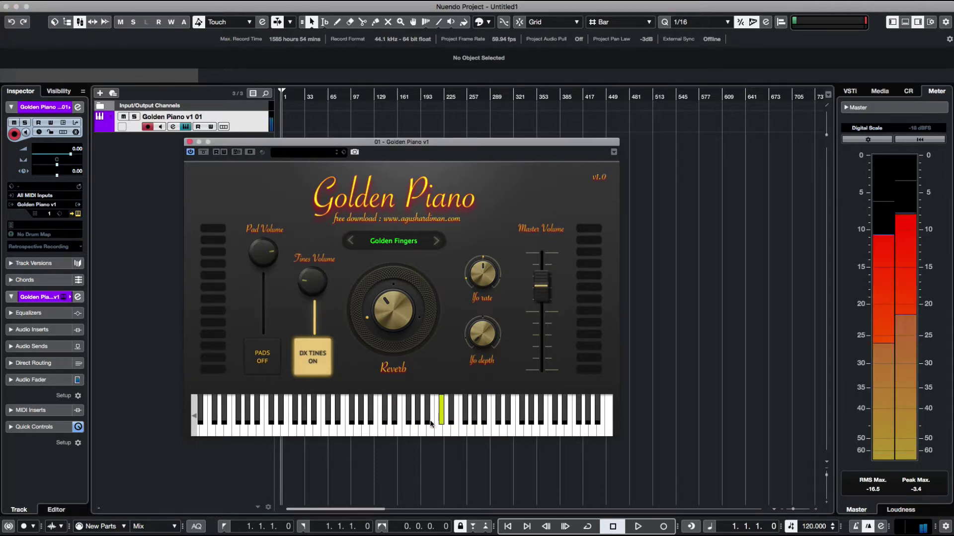
- Turn on the Pads layer, reduce the Pad Volume to about its midpoint, and audition the blend
{"action": "left_click", "coordinate": [263, 357]}
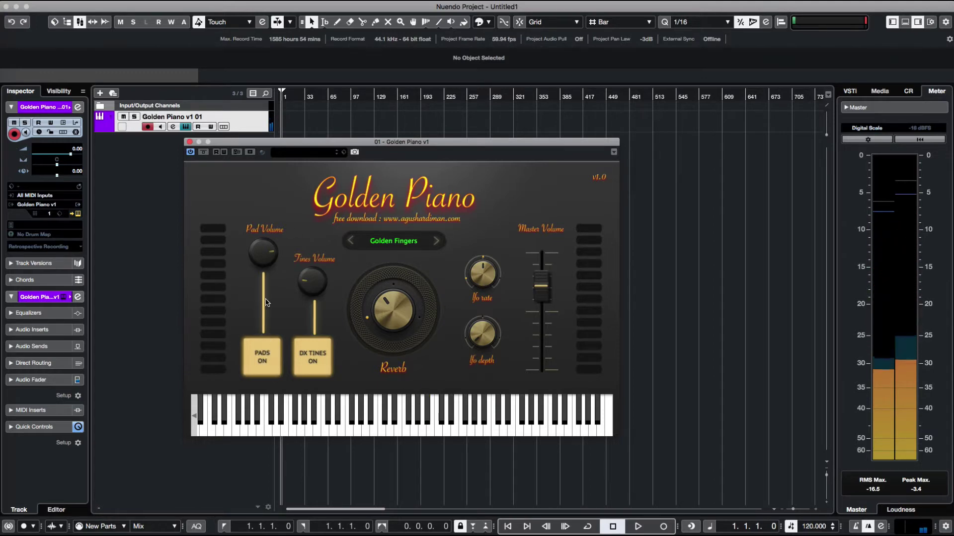
{"action": "left_click", "coordinate": [365, 425]}
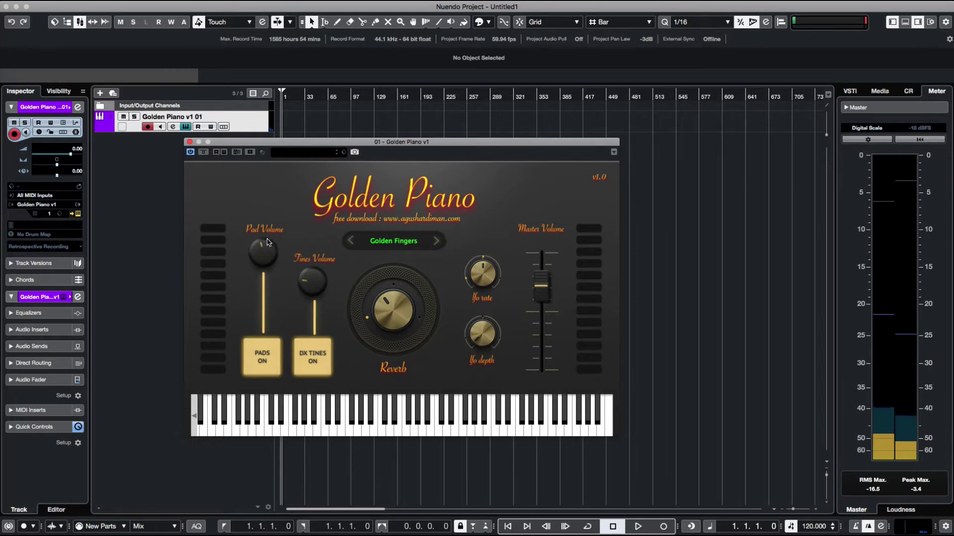
{"action": "left_click", "coordinate": [438, 424]}
{"action": "left_click", "coordinate": [493, 432]}
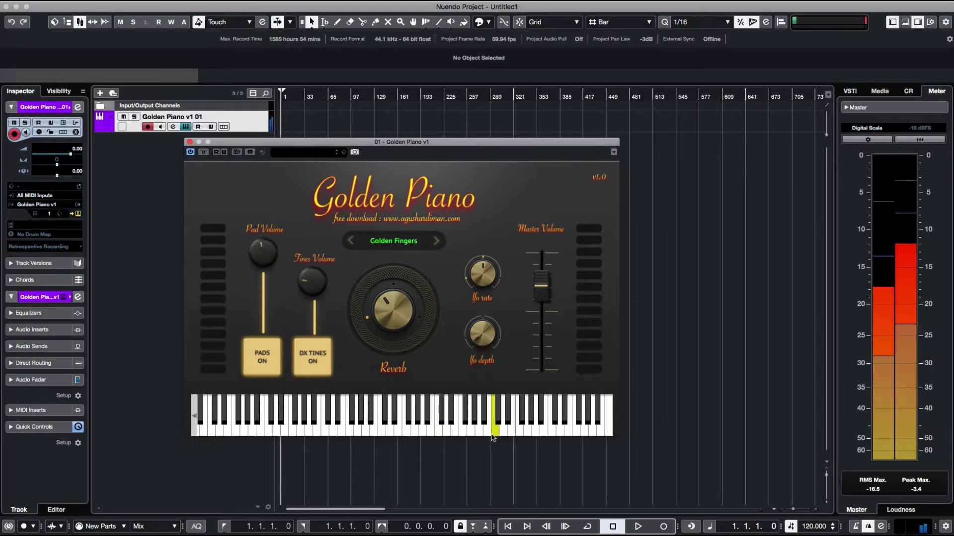
{"action": "left_click", "coordinate": [511, 424]}
{"action": "left_click", "coordinate": [454, 426]}
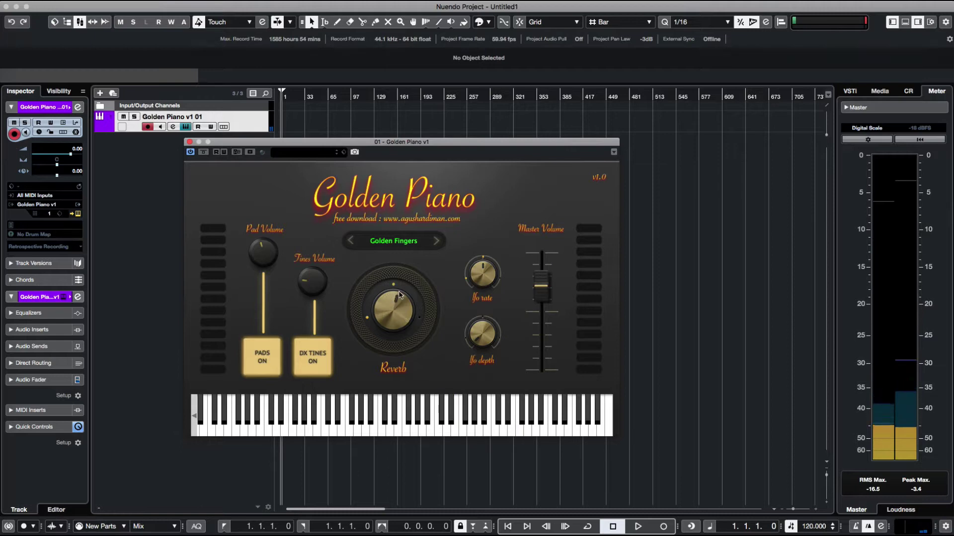
- Set the Reverb to about its midpoint and test it with higher notes
{"action": "left_click_drag", "start_coordinate": [400, 295], "coordinate": [396, 326]}
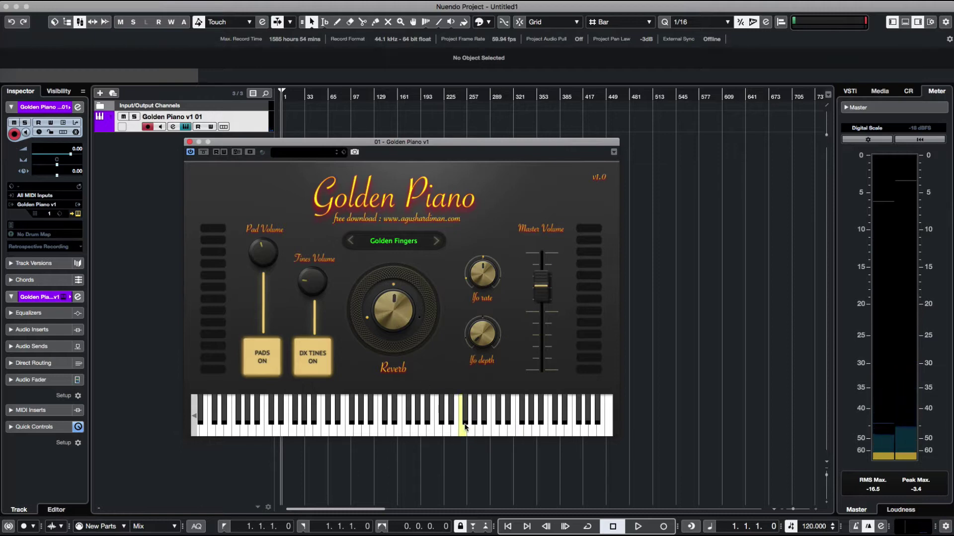
{"action": "left_click", "coordinate": [519, 431]}
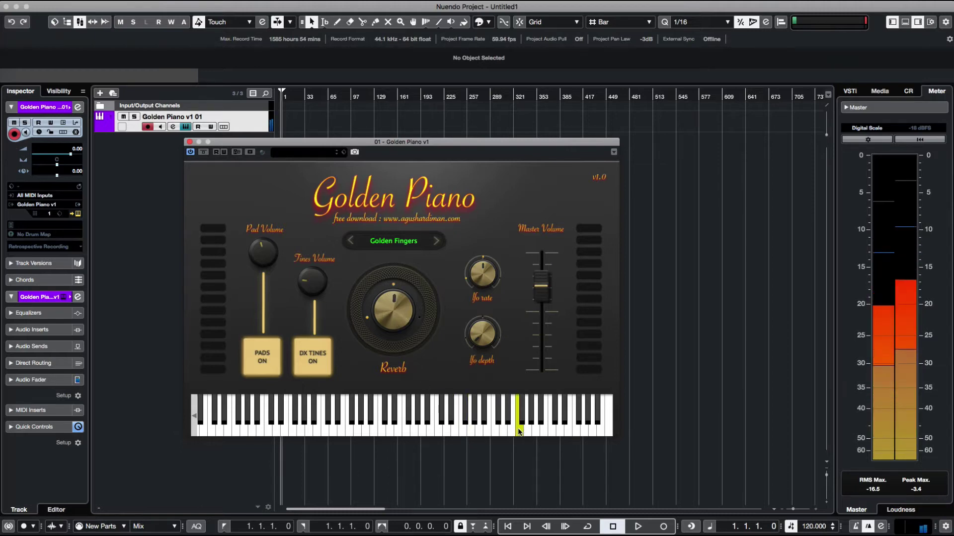
- Move the plugin window clear of the track and record a piano performance from bar 1 to about bar 39
{"action": "left_click_drag", "start_coordinate": [305, 144], "coordinate": [456, 197]}
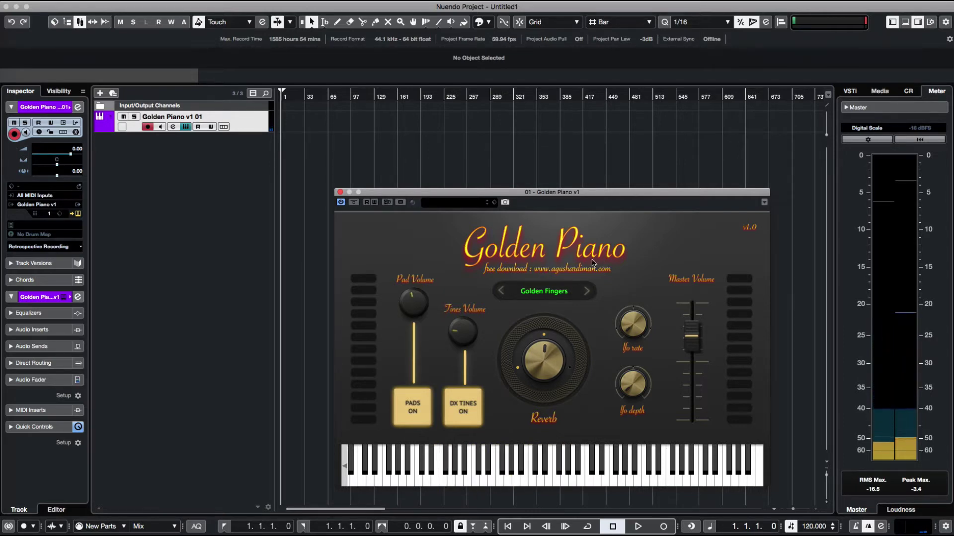
{"action": "left_click", "coordinate": [661, 526]}
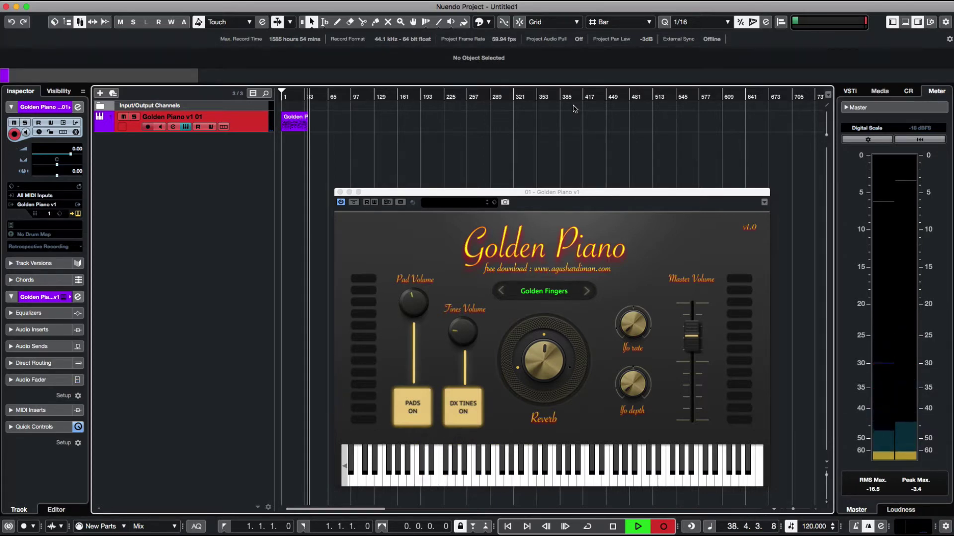
{"action": "key", "text": "space"}
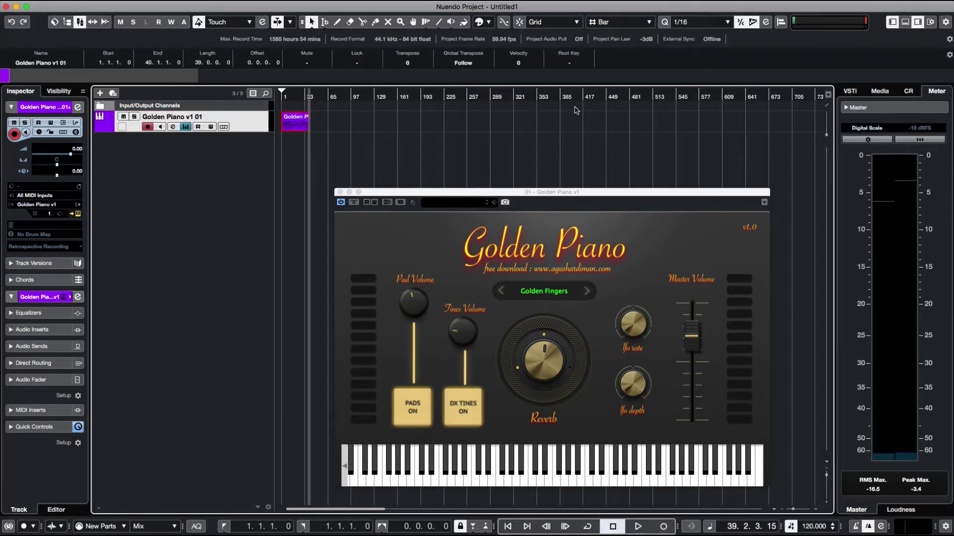
- Play the recording back from the project start and enlarge the timeline until the recorded part spans it
{"action": "left_click", "coordinate": [506, 527]}
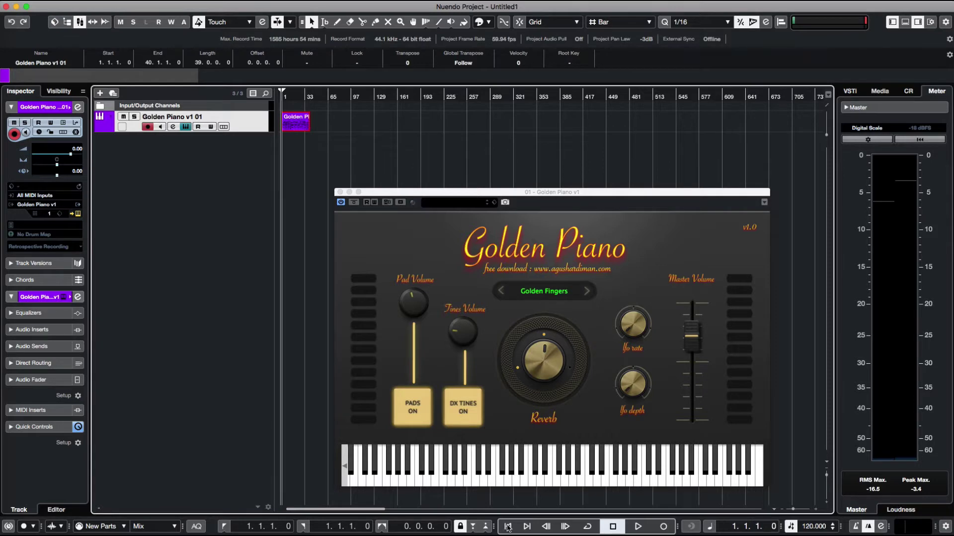
{"action": "key", "text": "space"}
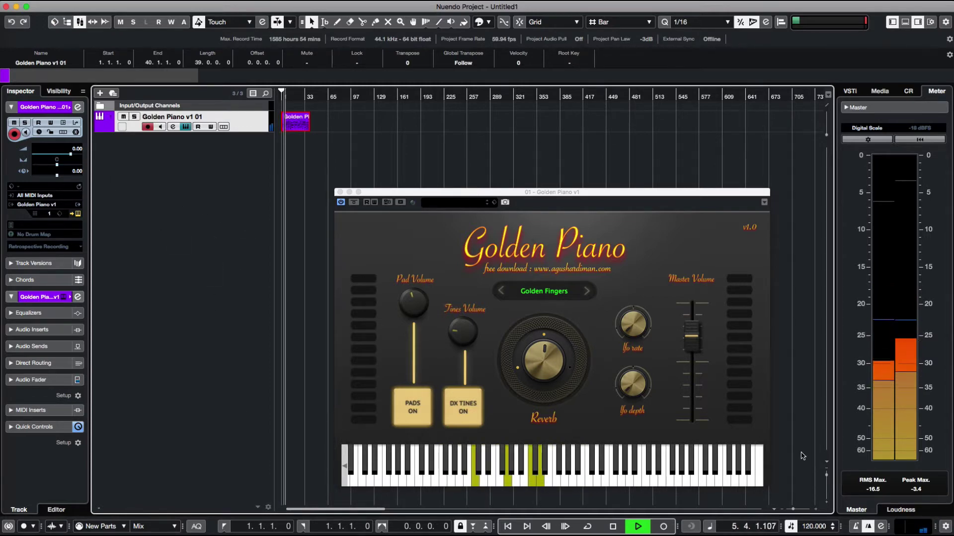
{"action": "left_click", "coordinate": [798, 509]}
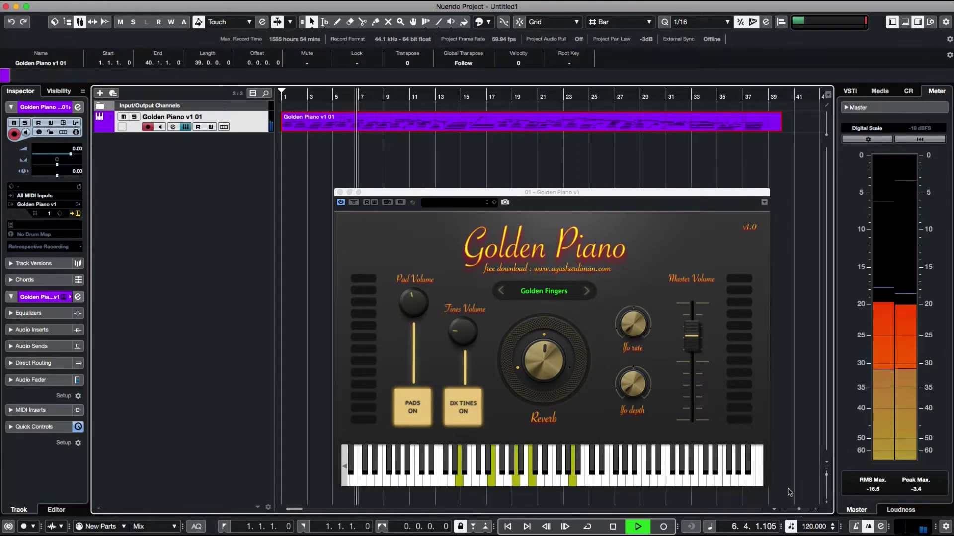
- Reselect the recorded Golden Piano part during playback and expand the track's Track Versions section
{"action": "left_click", "coordinate": [347, 160]}
{"action": "left_click", "coordinate": [316, 126]}
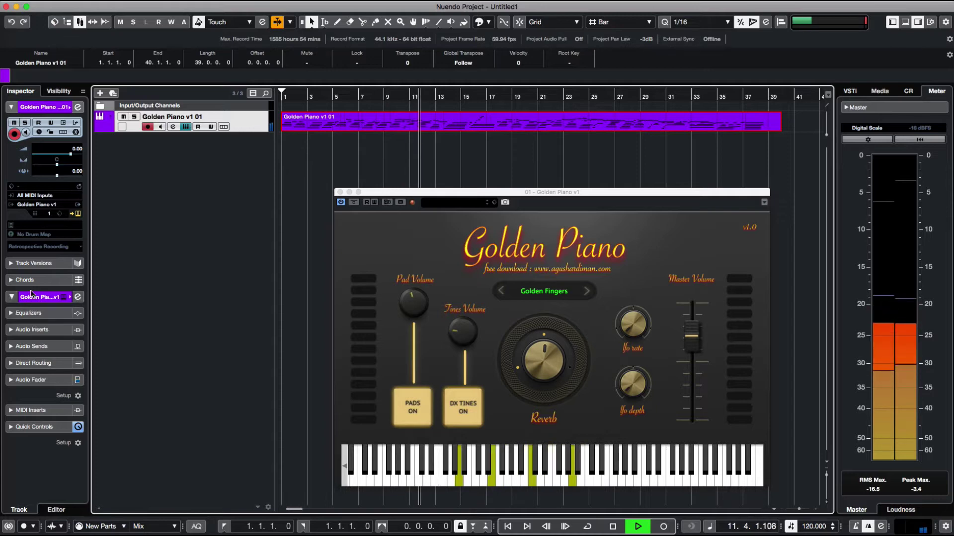
{"action": "left_click", "coordinate": [10, 266]}
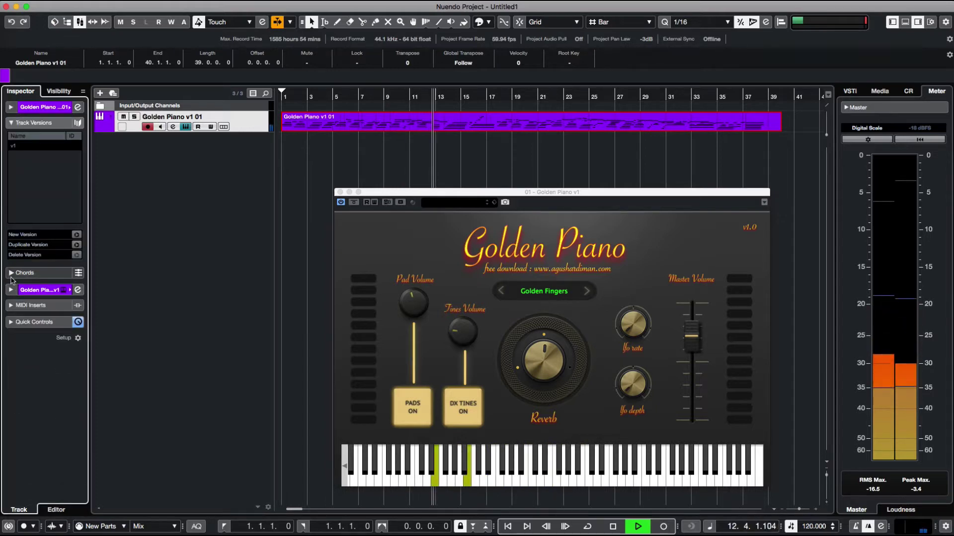
- Look through the track's Chords, Direct Routing, Audio Fader and Quick Controls sections while the recording plays
{"action": "left_click", "coordinate": [10, 272]}
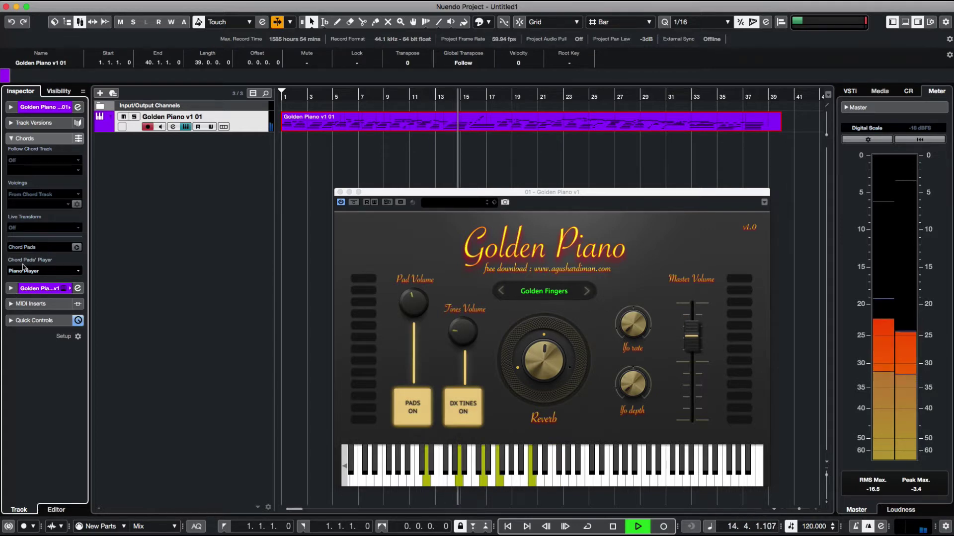
{"action": "left_click", "coordinate": [10, 288]}
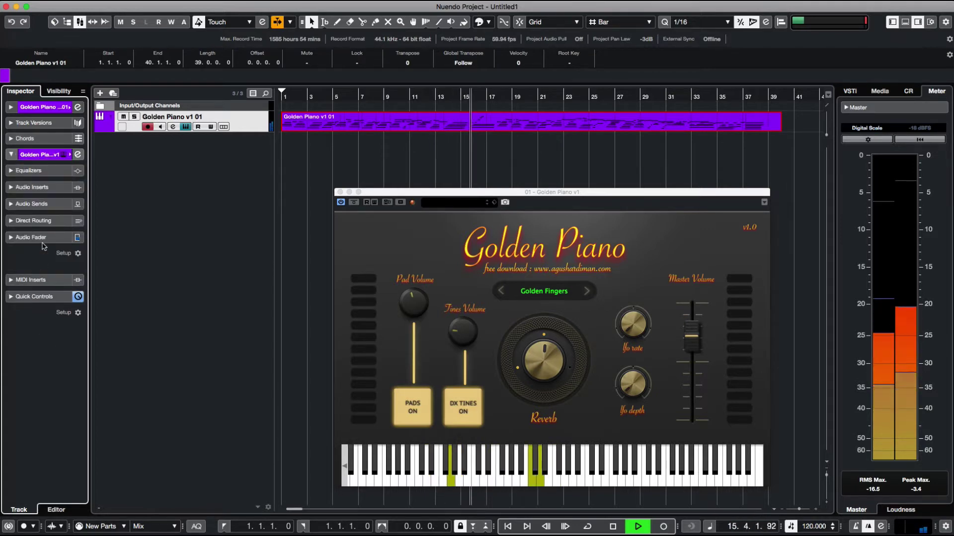
{"action": "left_click", "coordinate": [31, 237]}
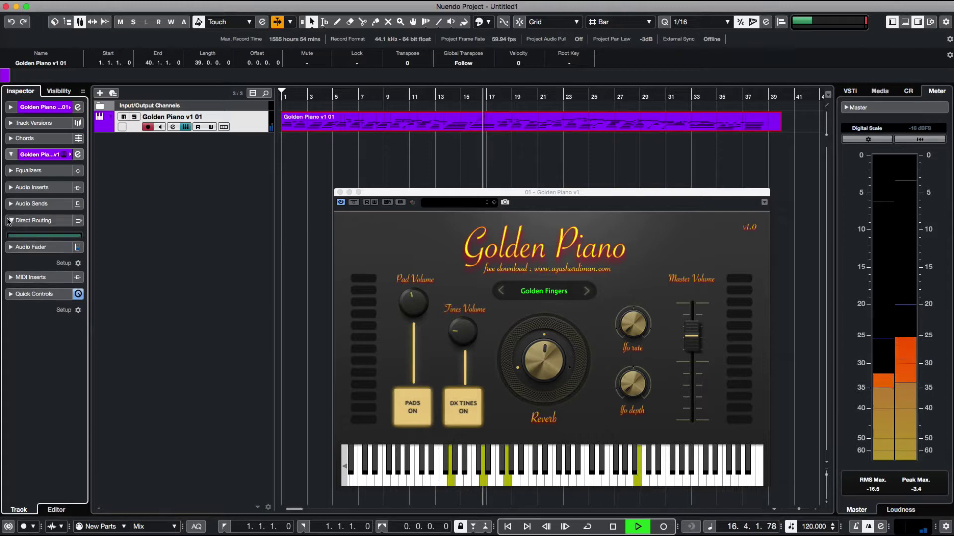
{"action": "left_click", "coordinate": [20, 238]}
{"action": "left_click", "coordinate": [20, 237]}
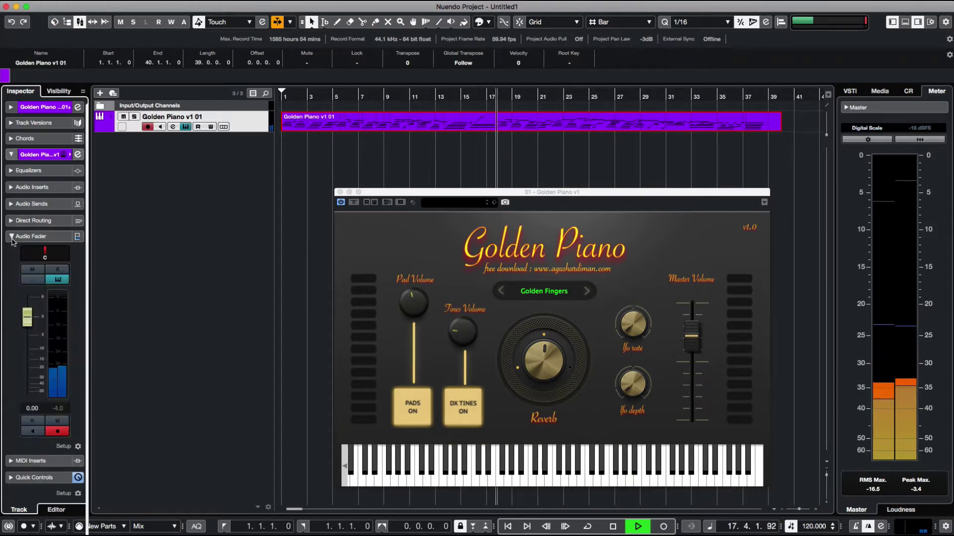
{"action": "left_click", "coordinate": [19, 236]}
{"action": "left_click", "coordinate": [14, 282]}
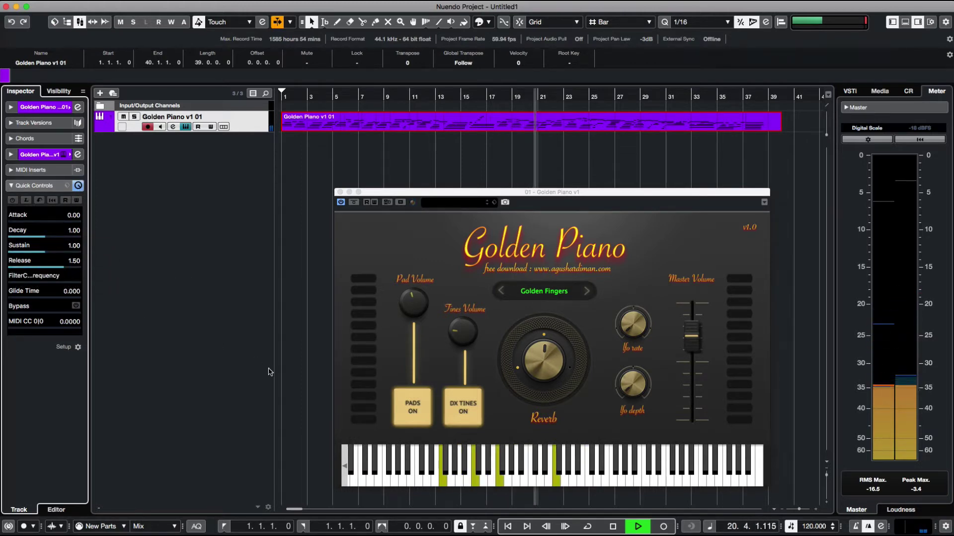
- Switch the DX Tines and Pads layers off and back on during playback to compare the sound
{"action": "left_click", "coordinate": [463, 415]}
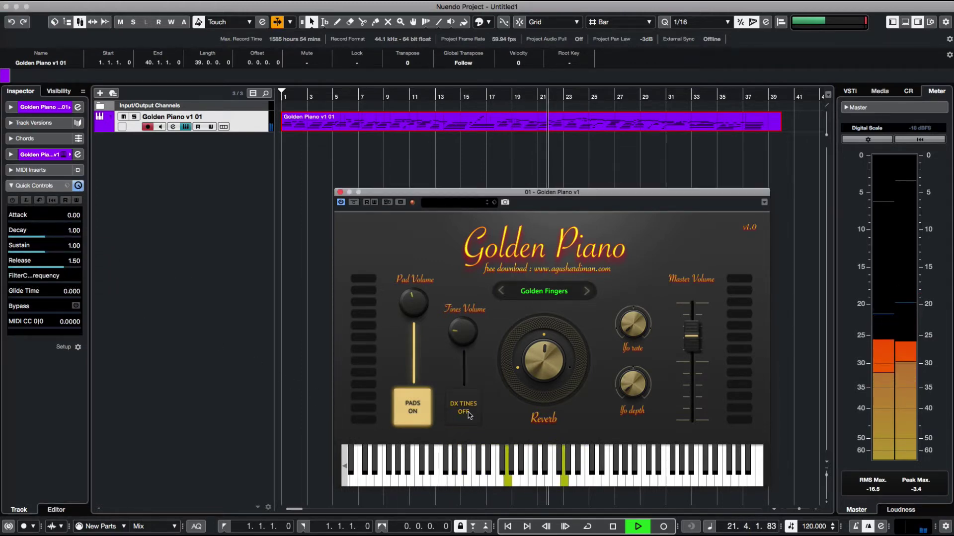
{"action": "left_click", "coordinate": [407, 410]}
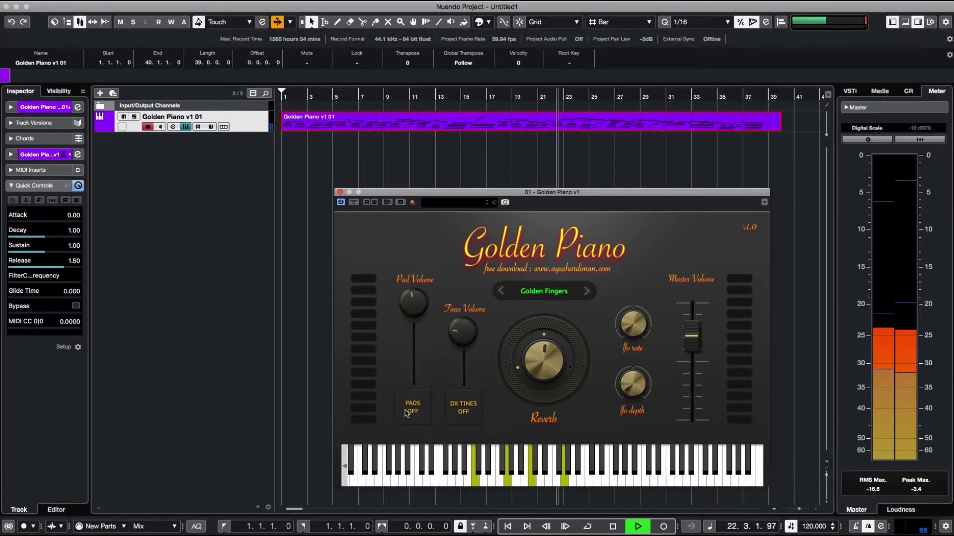
{"action": "left_click", "coordinate": [455, 410]}
{"action": "left_click", "coordinate": [425, 412]}
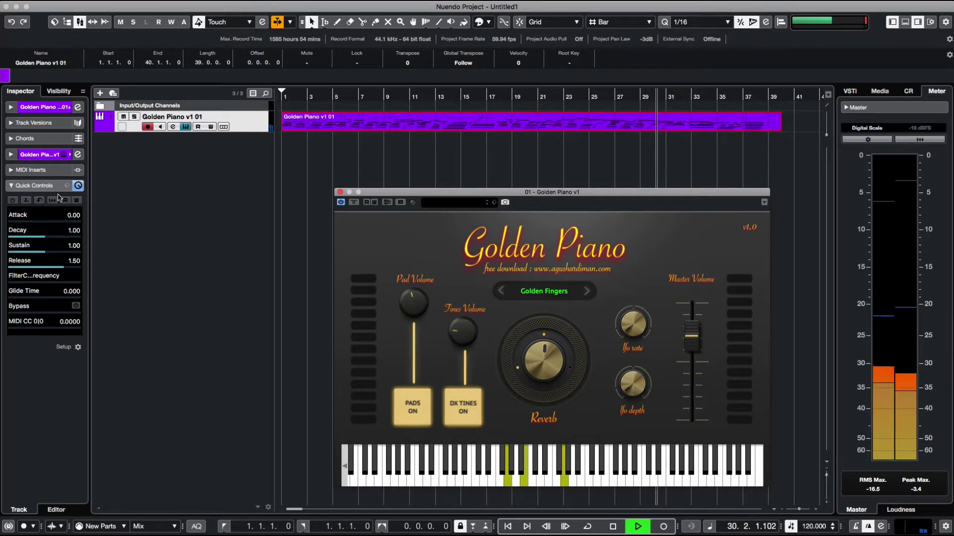
- Open the recorded Golden Piano part in the editor, quantize its notes on the 1/16 grid, and stop playback
{"action": "left_click", "coordinate": [11, 107]}
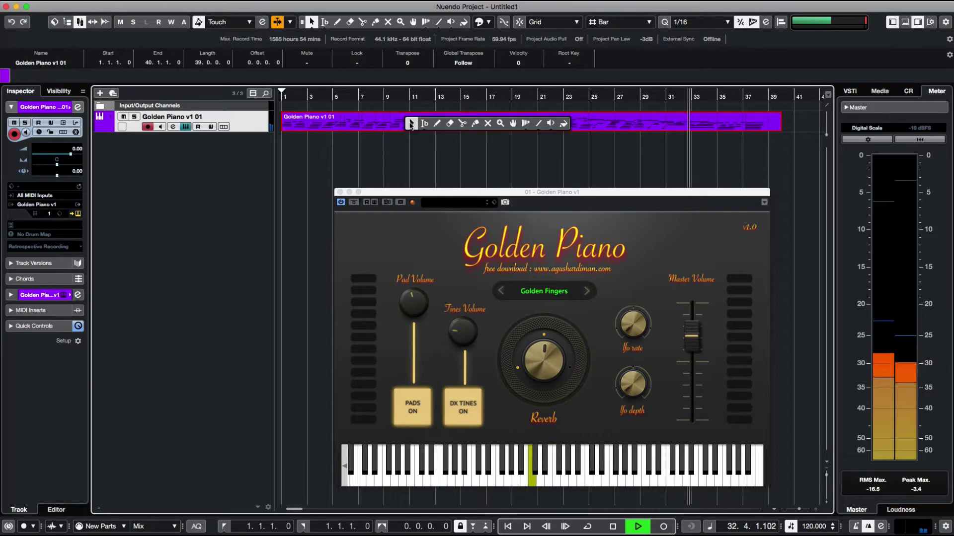
{"action": "double_click", "coordinate": [378, 127]}
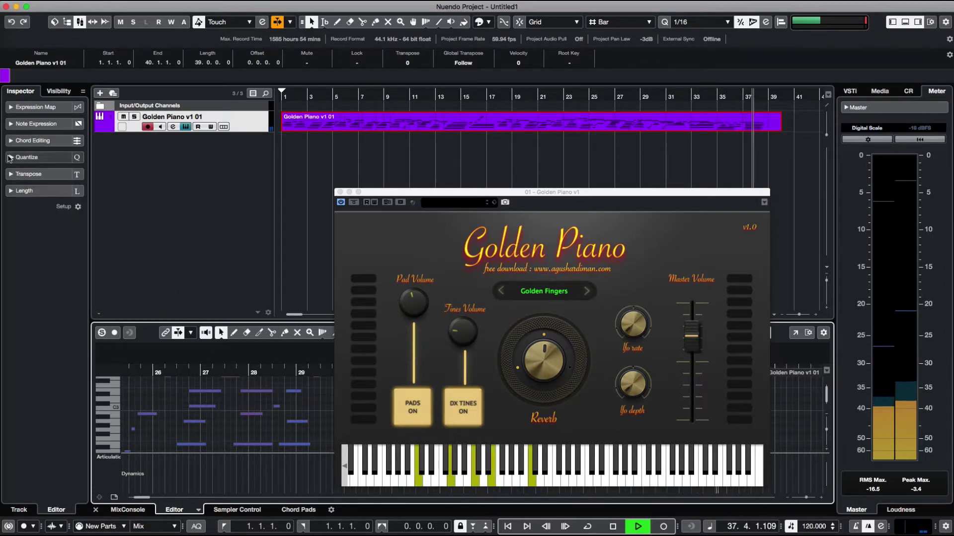
{"action": "left_click", "coordinate": [34, 158]}
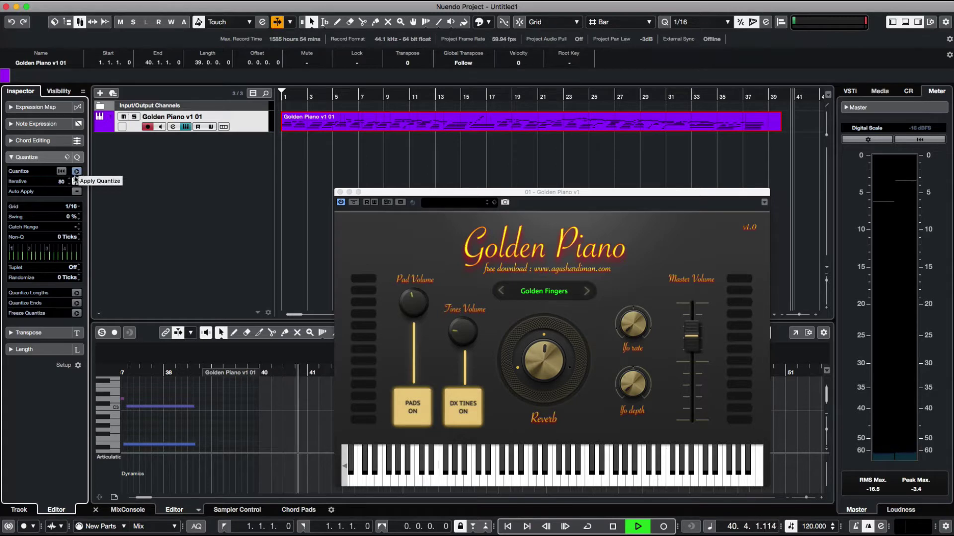
{"action": "left_click", "coordinate": [76, 181]}
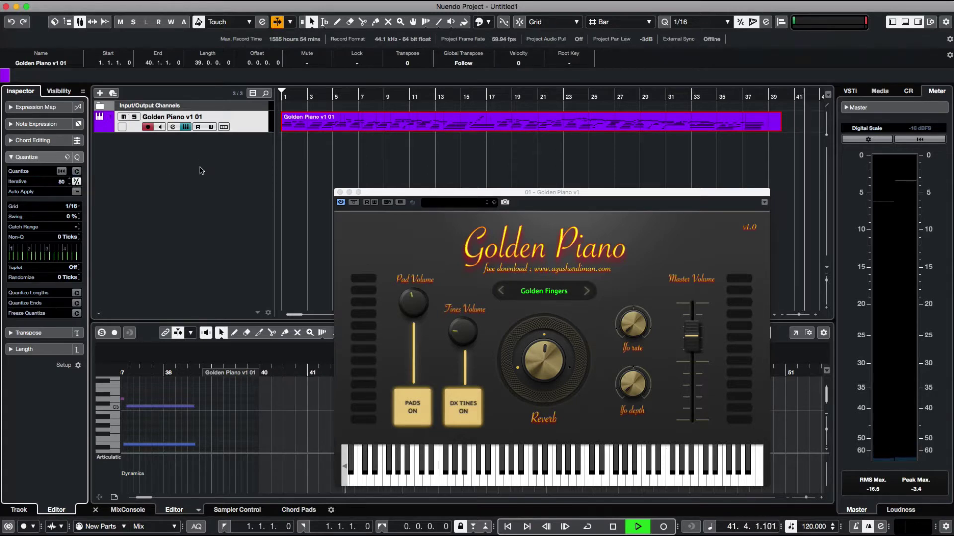
{"action": "key", "text": "space"}
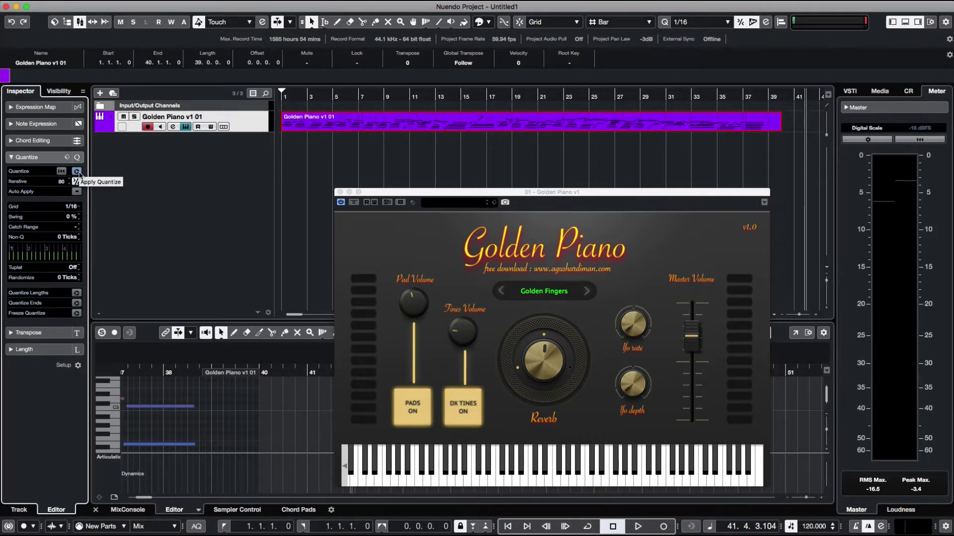
{"action": "key", "text": "space"}
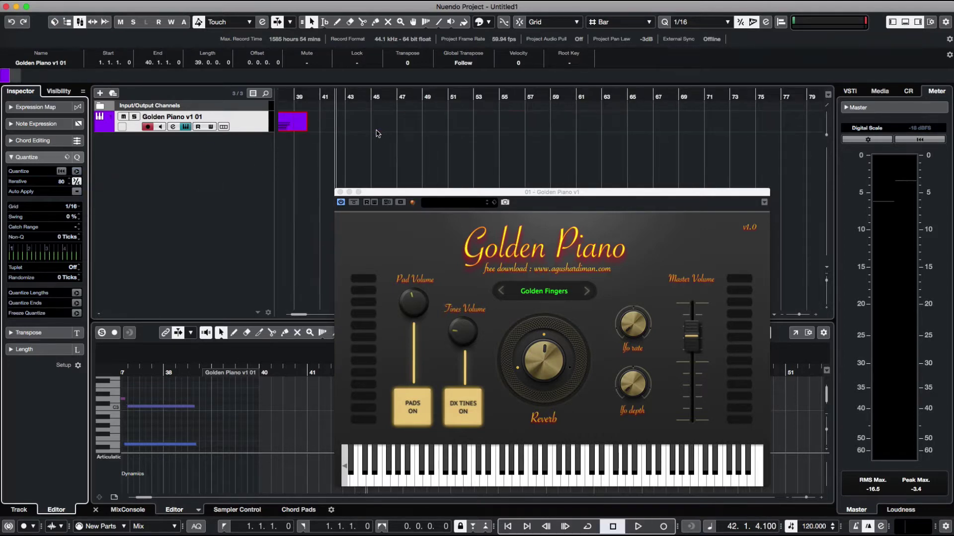
- Move the plugin window off the note editor and play the part briefly from the project start
{"action": "left_click_drag", "start_coordinate": [416, 199], "coordinate": [704, 169]}
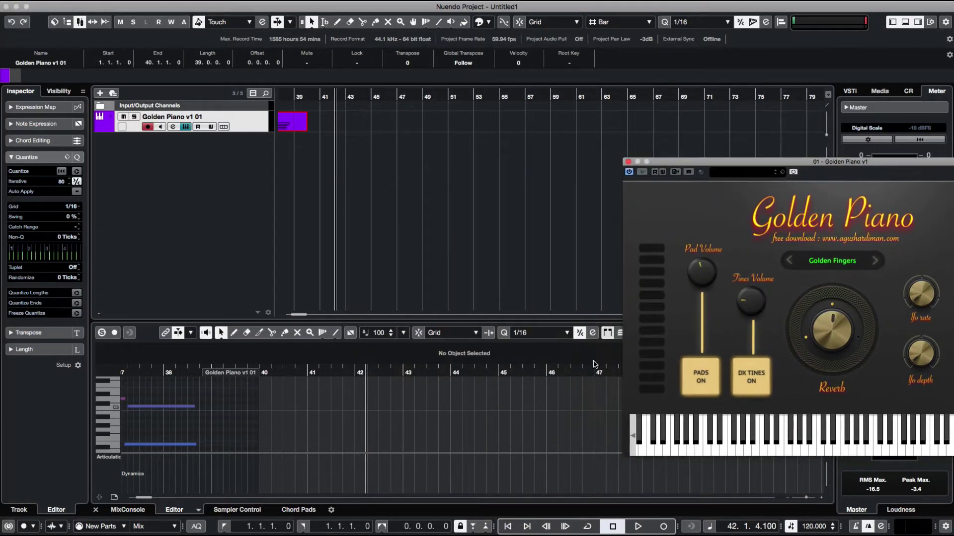
{"action": "left_click", "coordinate": [510, 528]}
{"action": "key", "text": "space"}
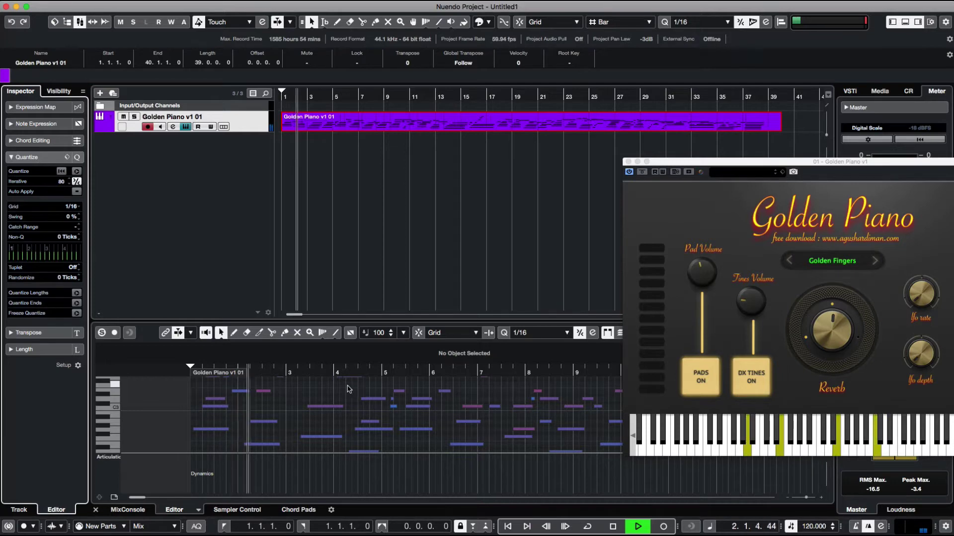
{"action": "key", "text": "space"}
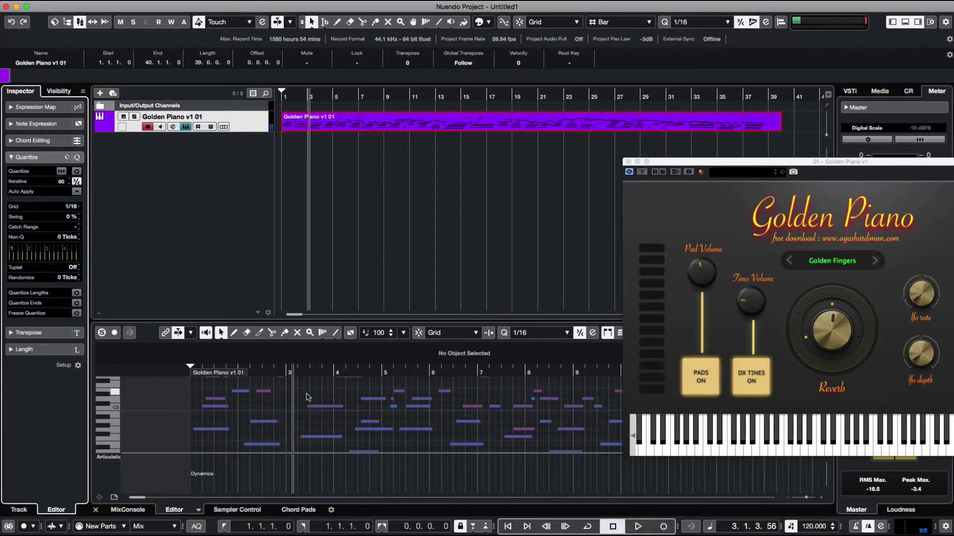
- Select all notes in the part and quantize them with the grid set to 1/8
{"action": "key", "text": "super+a"}
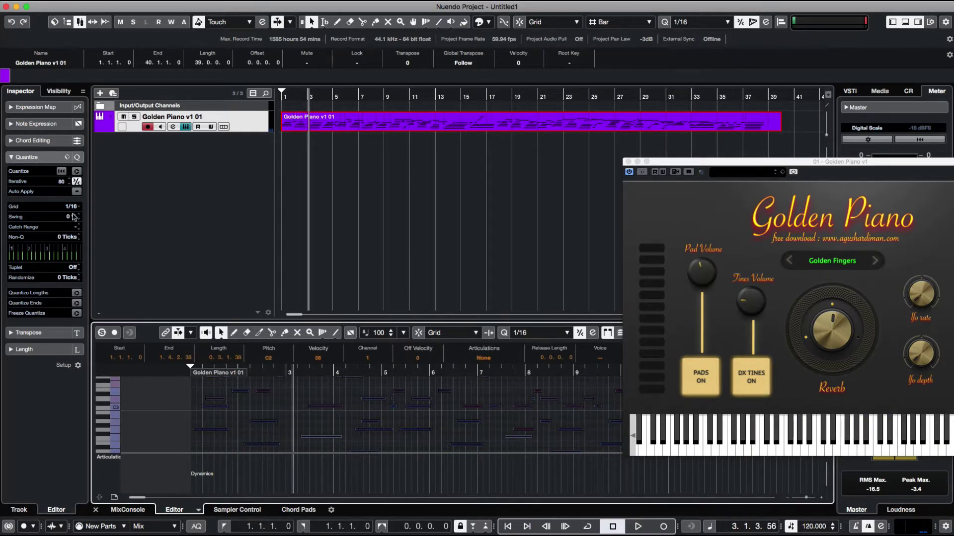
{"action": "left_click", "coordinate": [76, 207]}
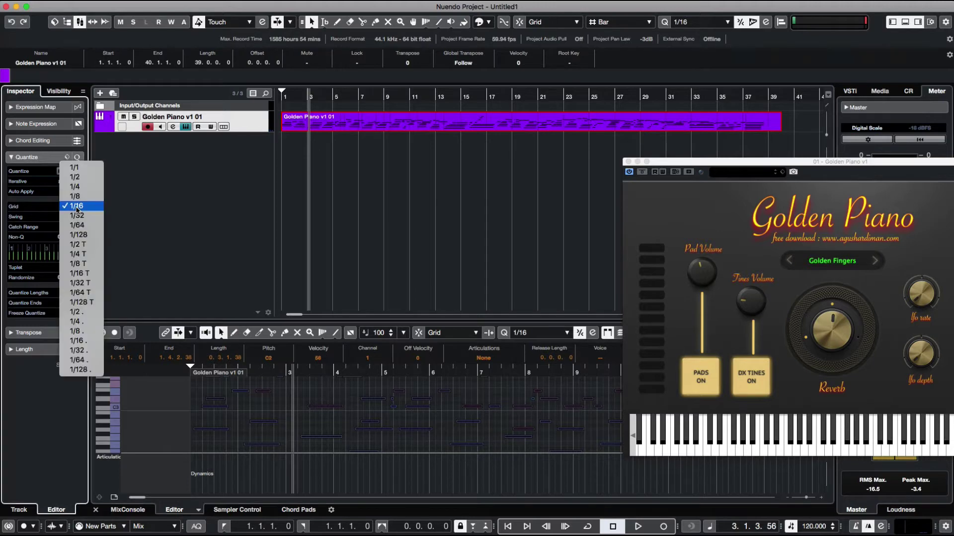
{"action": "left_click", "coordinate": [75, 196]}
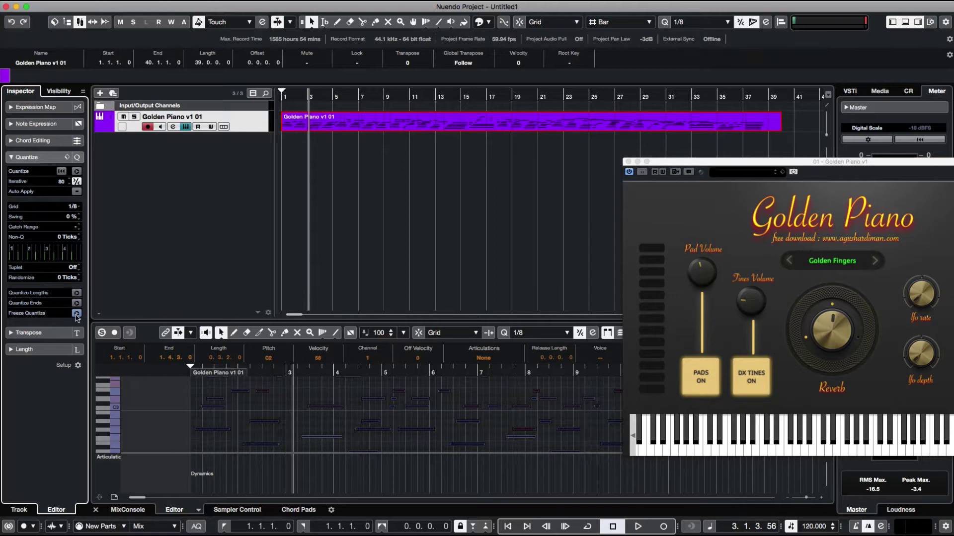
{"action": "left_click", "coordinate": [65, 158]}
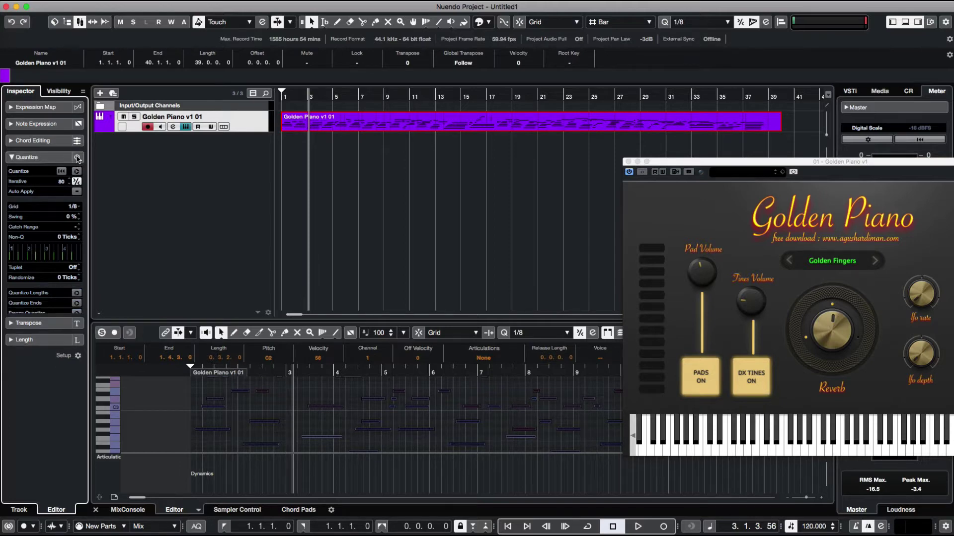
{"action": "left_click", "coordinate": [65, 158]}
{"action": "left_click", "coordinate": [67, 158]}
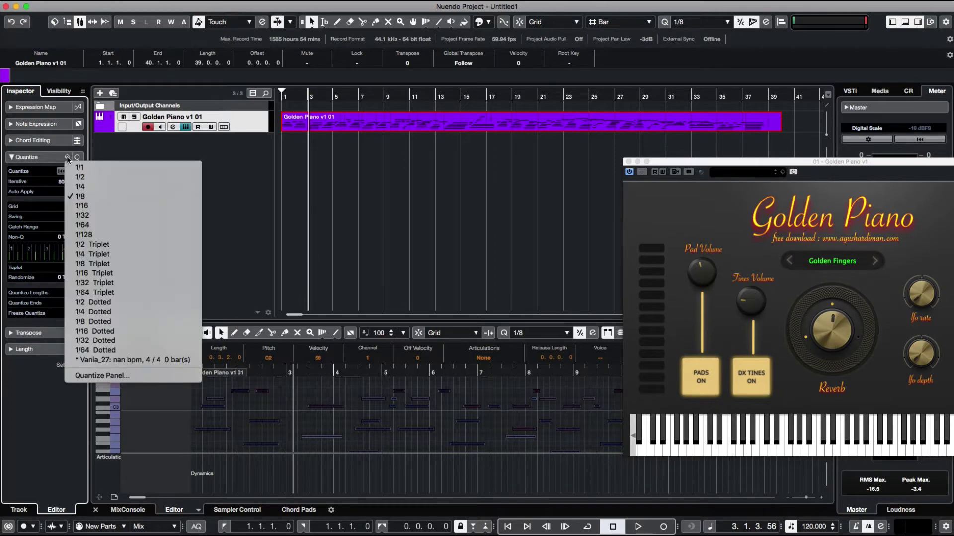
{"action": "left_click", "coordinate": [380, 218]}
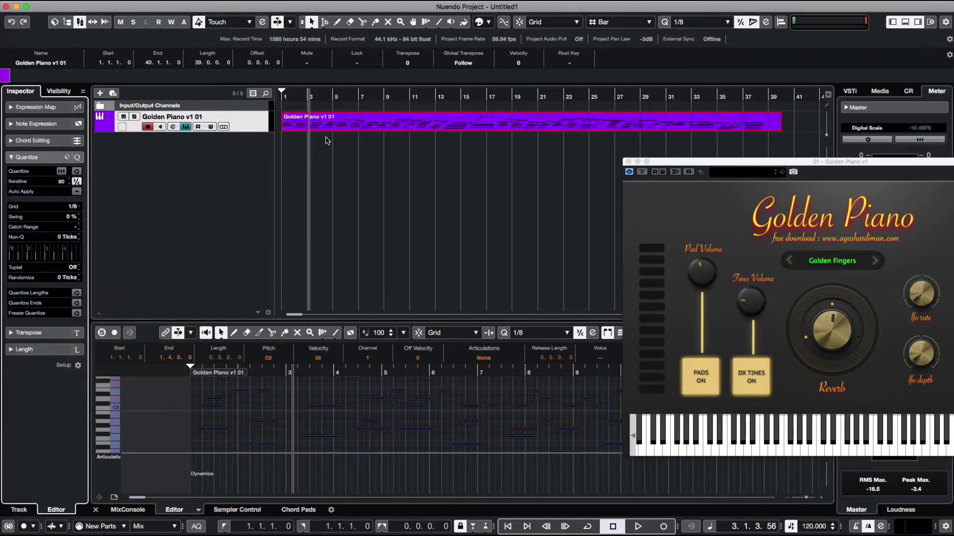
- Play the quantized part from bar 3, and restart playback from the project start
{"action": "key", "text": "space"}
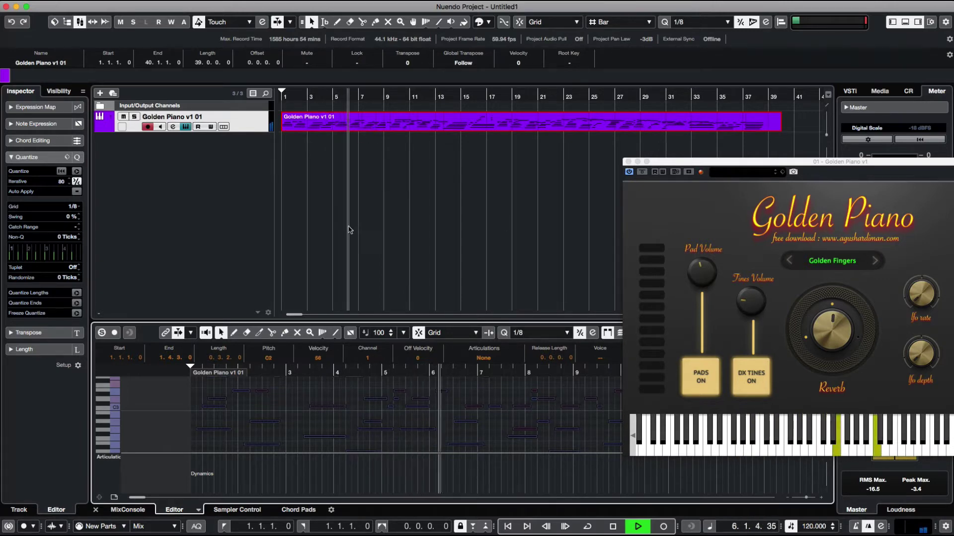
{"action": "key", "text": "space"}
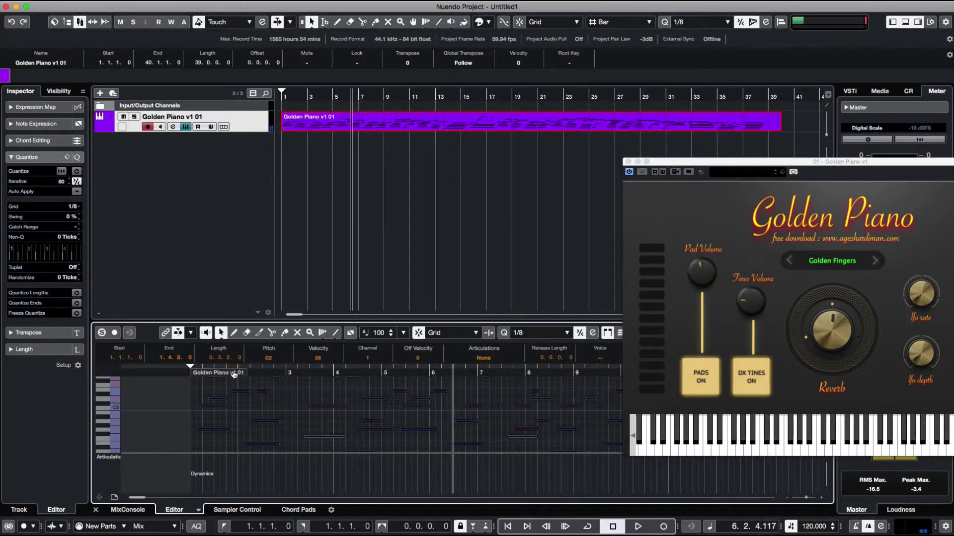
{"action": "left_click", "coordinate": [189, 369]}
{"action": "key", "text": "space"}
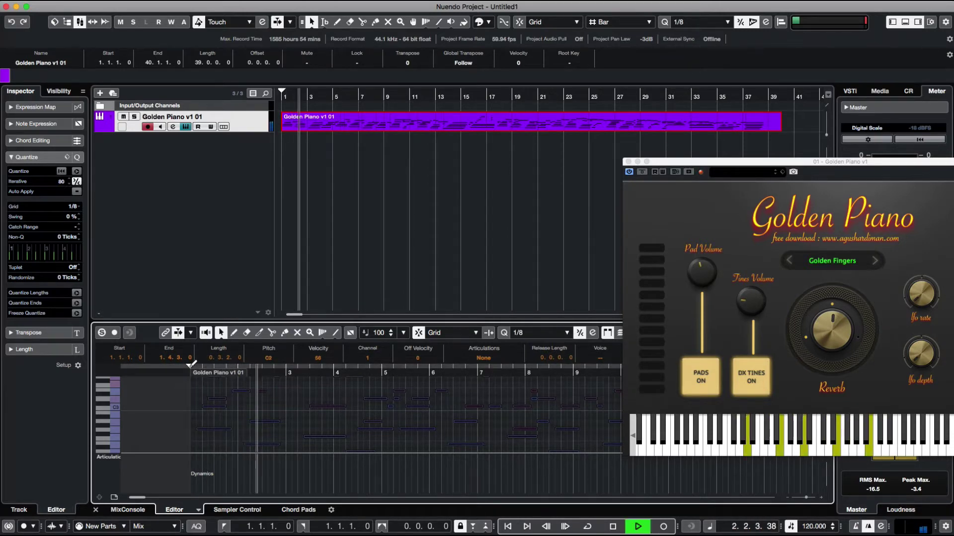
- Close the note editor and bring the whole plugin window back into view below the recorded part
{"action": "left_click", "coordinate": [95, 510]}
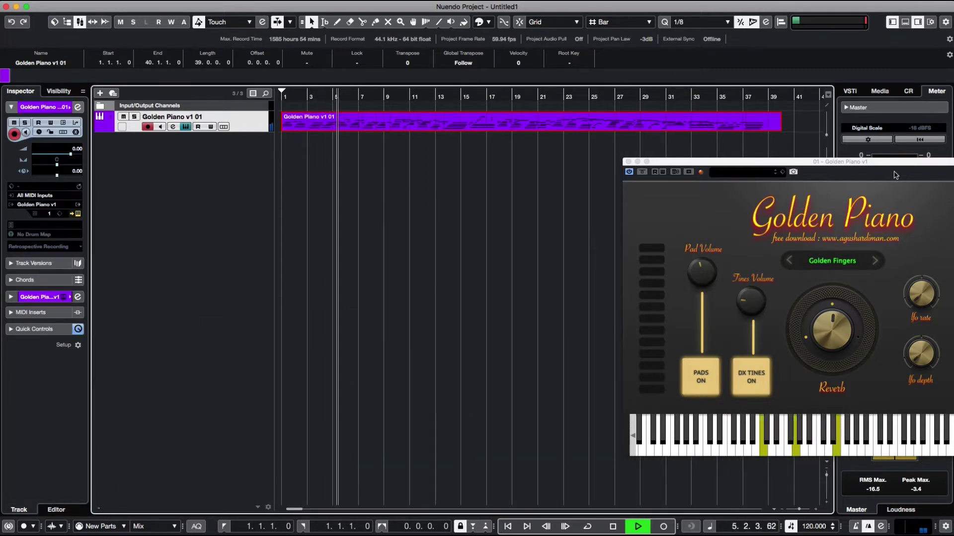
{"action": "left_click_drag", "start_coordinate": [889, 167], "coordinate": [443, 155]}
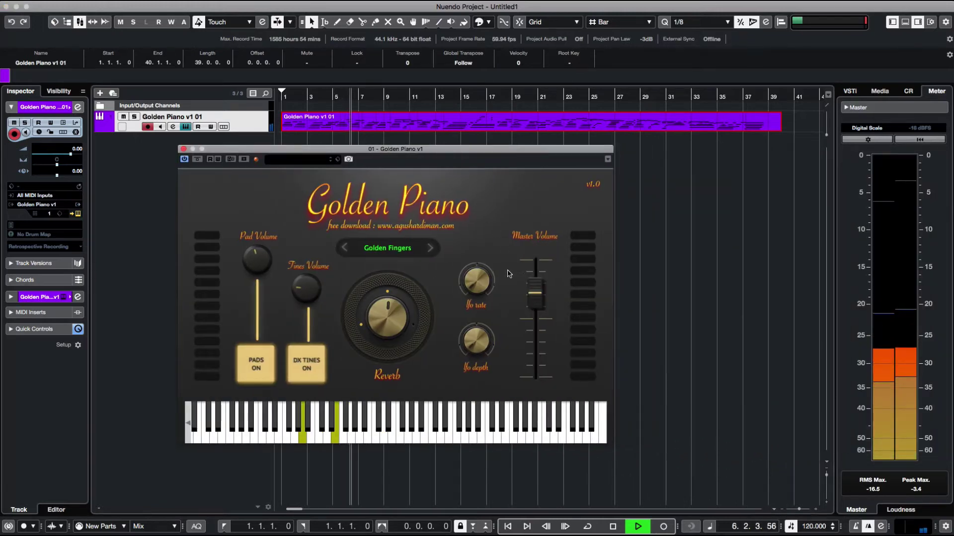
- Audition the Rocky Rock and Shimmer and Shine presets while the recording plays
{"action": "left_click", "coordinate": [408, 255]}
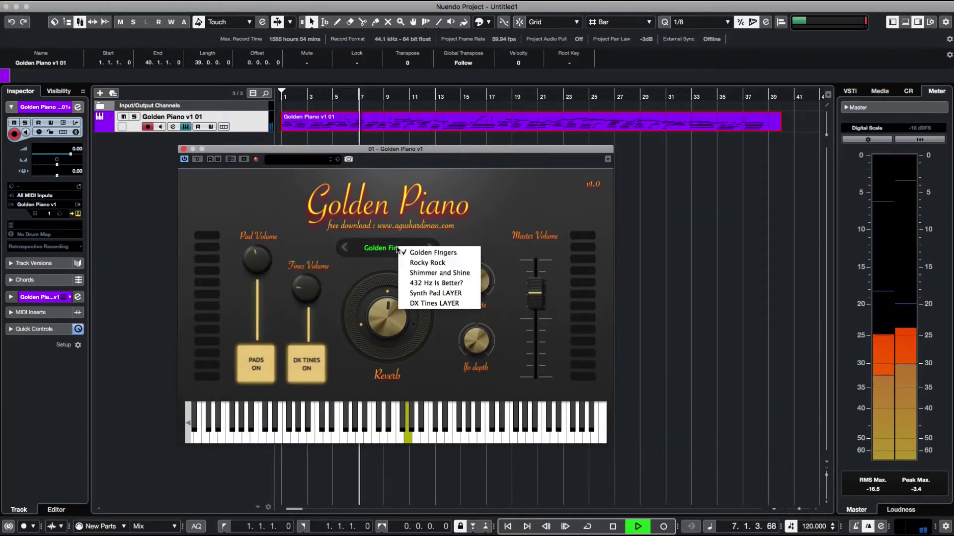
{"action": "left_click", "coordinate": [416, 263]}
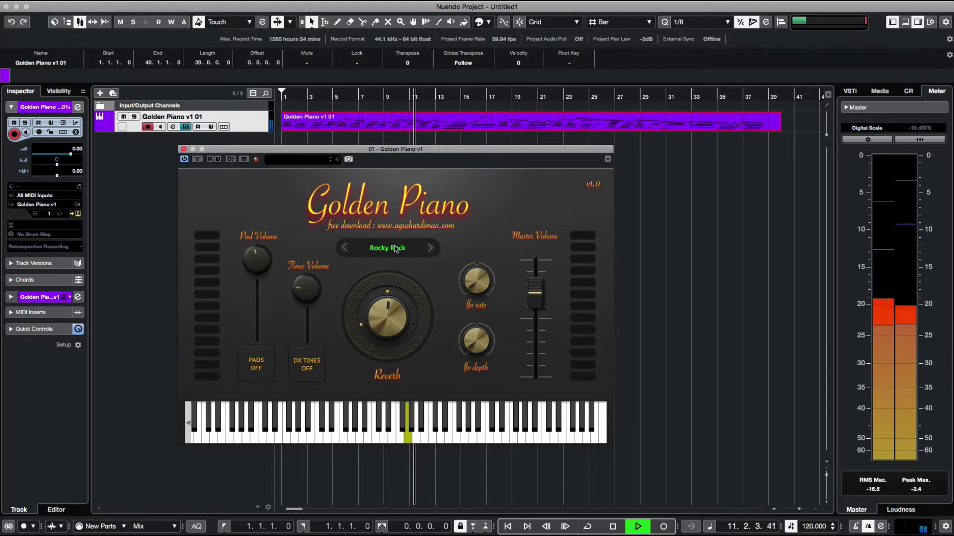
{"action": "left_click", "coordinate": [394, 247]}
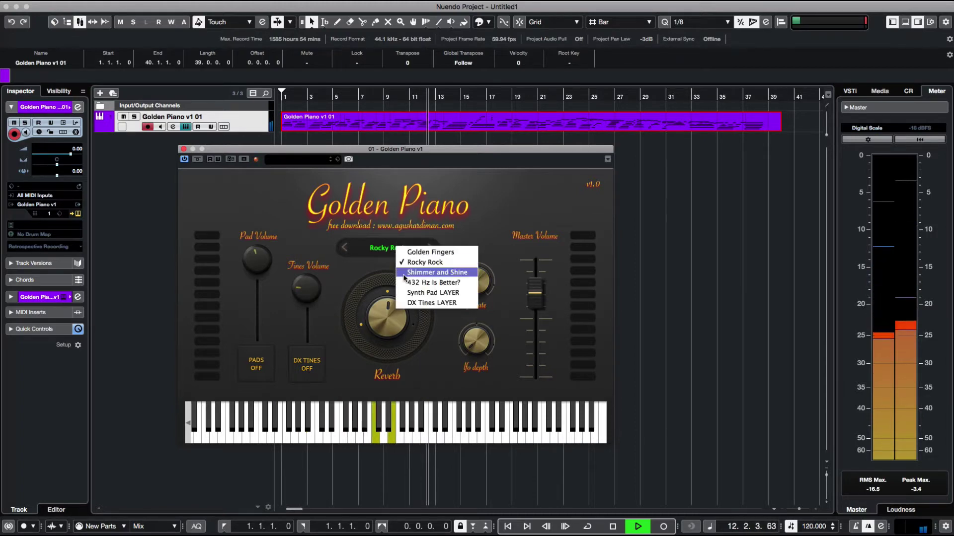
{"action": "left_click", "coordinate": [427, 272]}
- Audition the 432 Hz Is Better? preset with the DX Tines and Pads layers switched on
{"action": "left_click", "coordinate": [395, 253]}
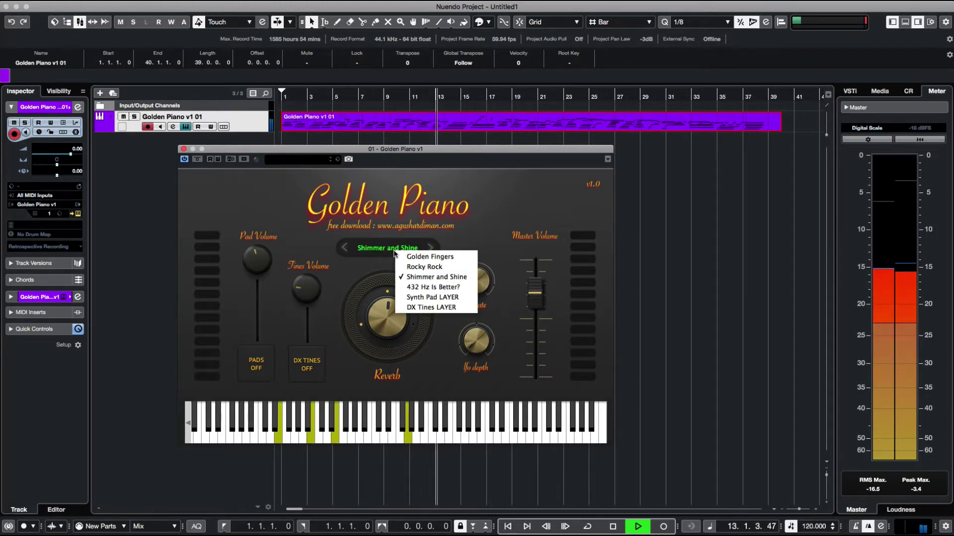
{"action": "left_click", "coordinate": [404, 287]}
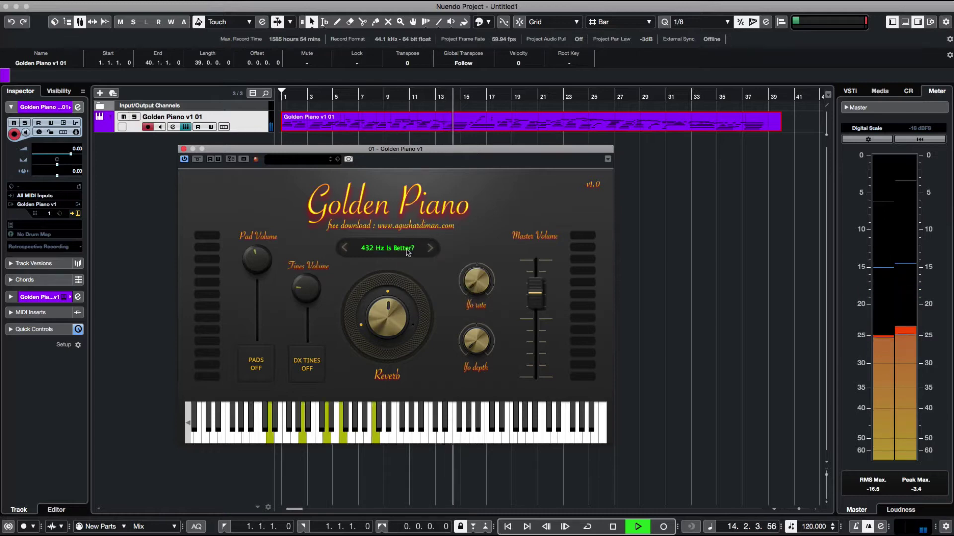
{"action": "left_click", "coordinate": [305, 364]}
{"action": "left_click", "coordinate": [246, 366]}
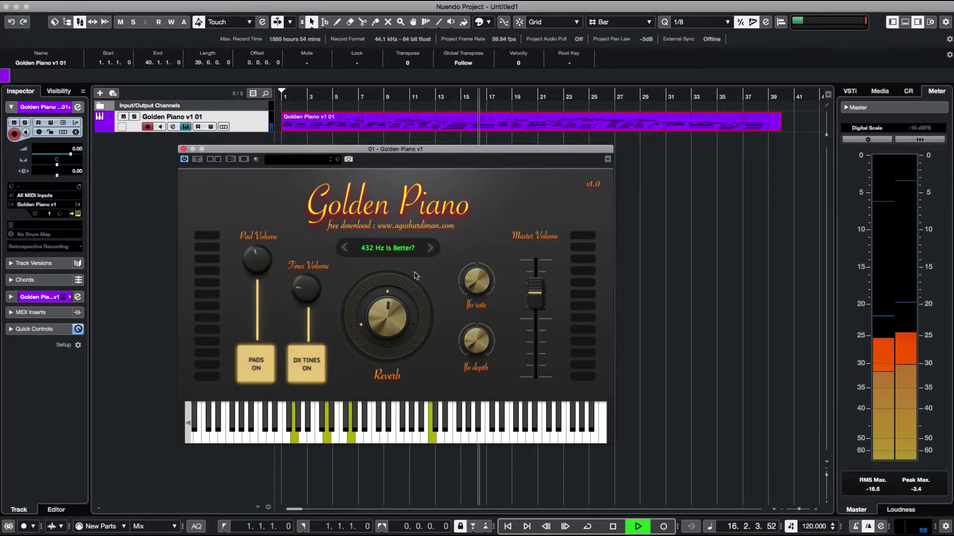
- Load the Synth Pad LAYER preset while the recording keeps playing
{"action": "left_click", "coordinate": [395, 250]}
{"action": "left_click", "coordinate": [423, 297]}
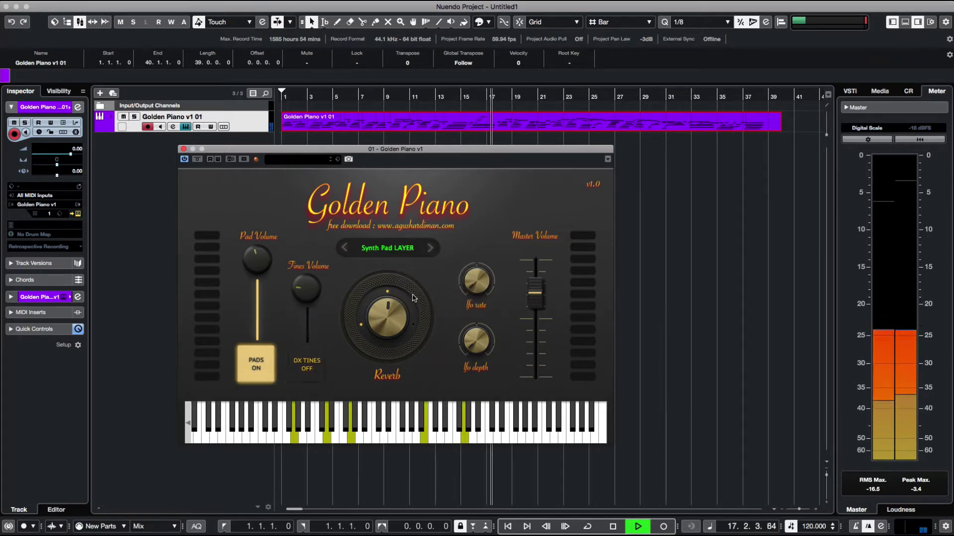
- Audition the DX Tines LAYER preset with the Pads layer switched on and the master volume raised
{"action": "left_click", "coordinate": [401, 250]}
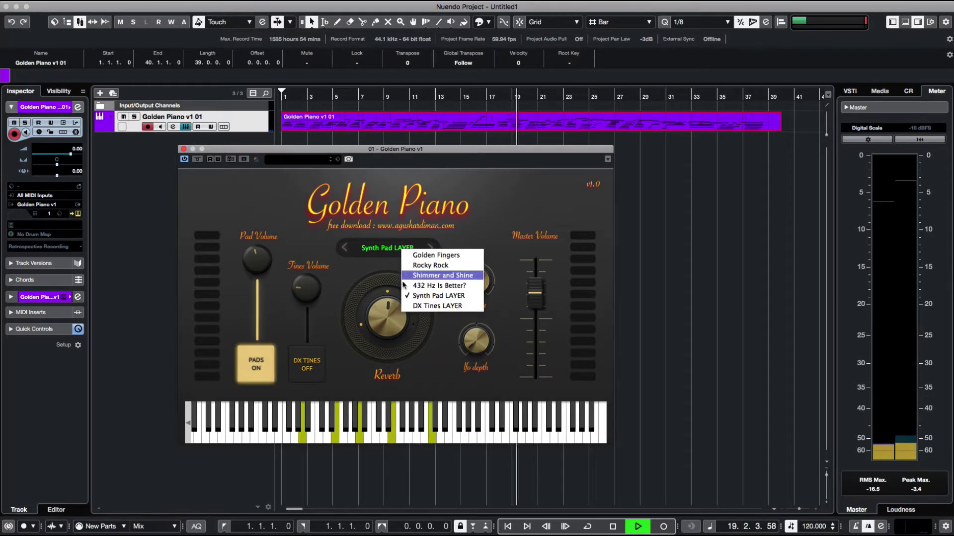
{"action": "left_click", "coordinate": [416, 306]}
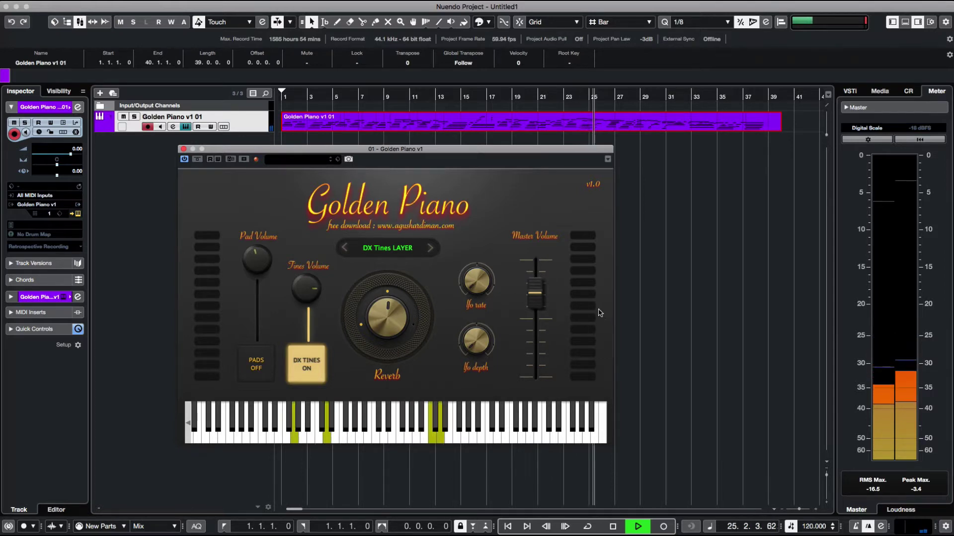
{"action": "left_click", "coordinate": [270, 366]}
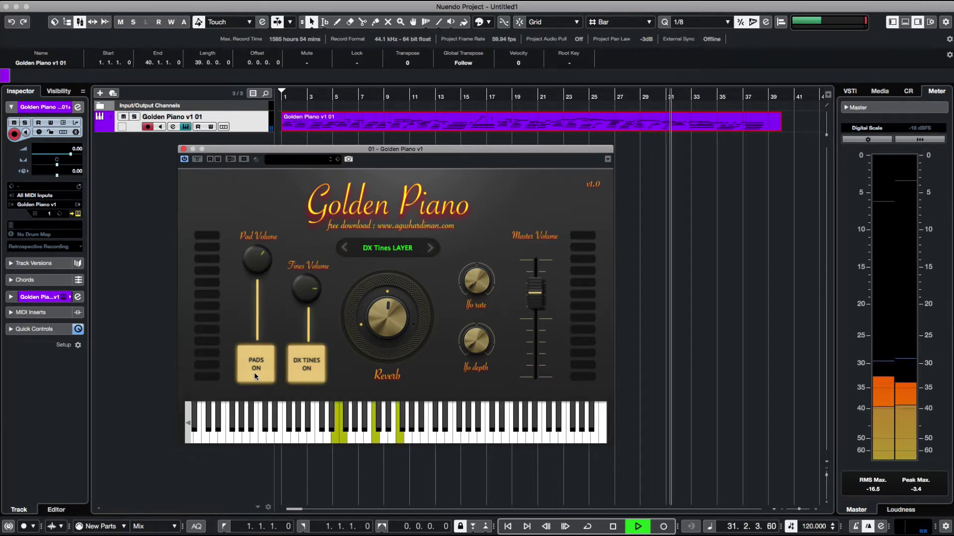
{"action": "scroll", "coordinate": [544, 310], "scroll_direction": "up", "scroll_amount": 5}
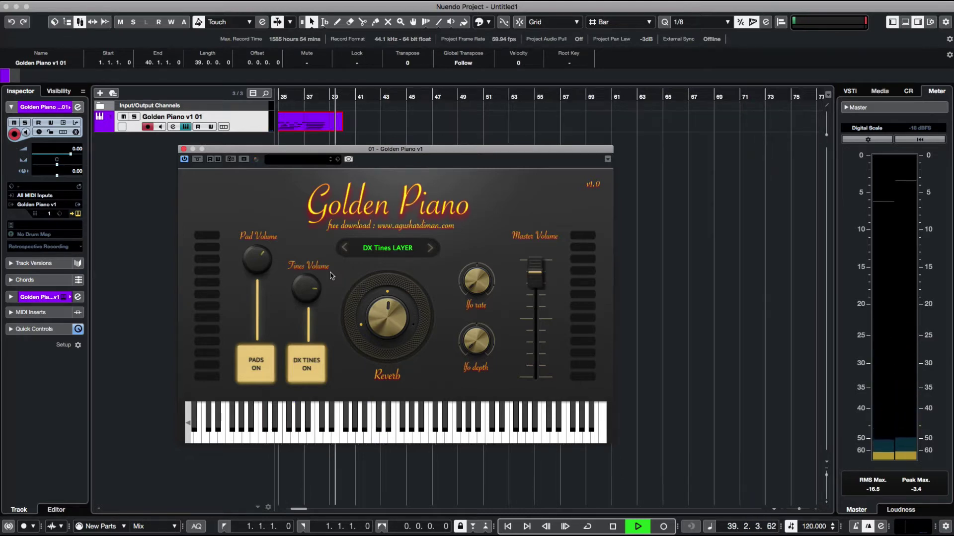
- Stop playback and close the Golden Piano plugin window
{"action": "key", "text": "space"}
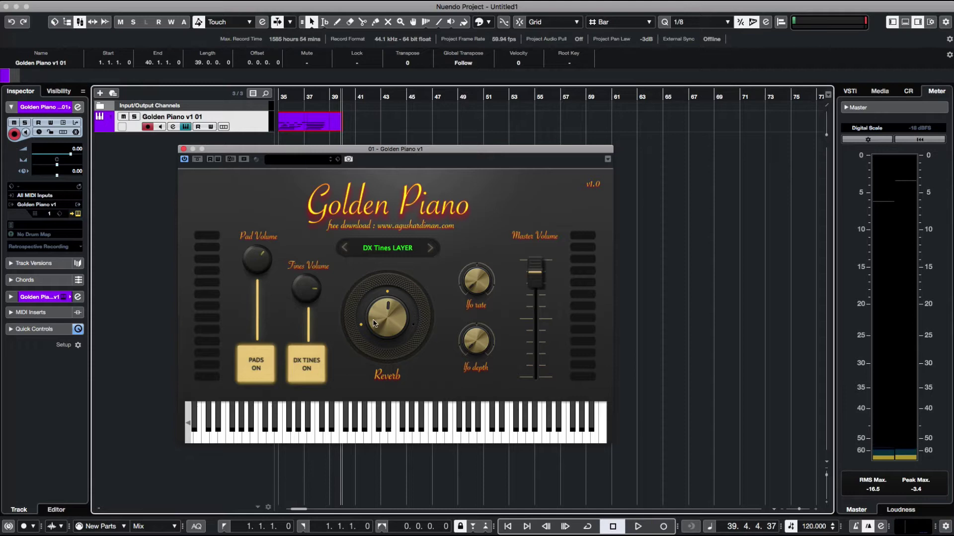
{"action": "left_click", "coordinate": [184, 148]}
{"action": "scroll", "coordinate": [440, 203], "scroll_direction": "left", "scroll_amount": 10}
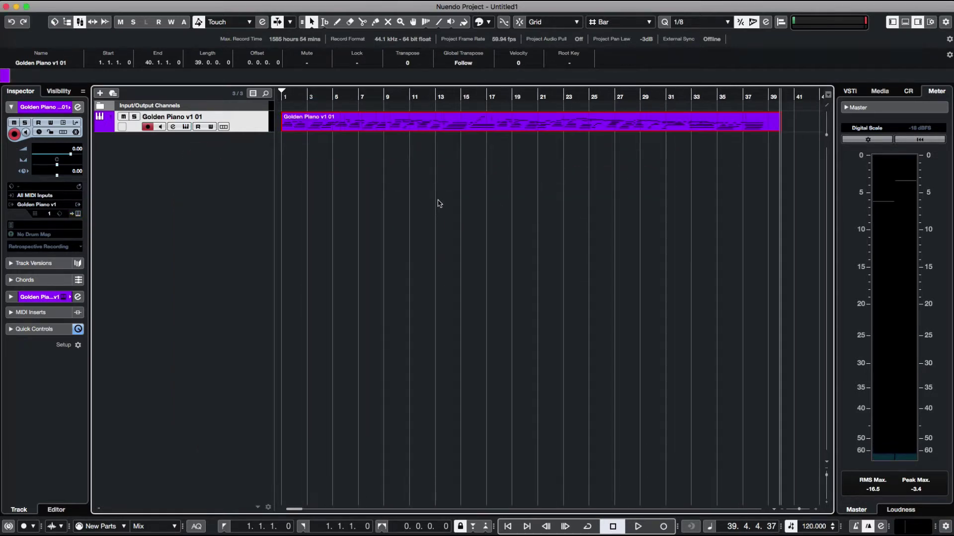
- Delete the recorded part from the Golden Piano track
{"action": "left_click", "coordinate": [359, 140]}
{"action": "left_click", "coordinate": [374, 124]}
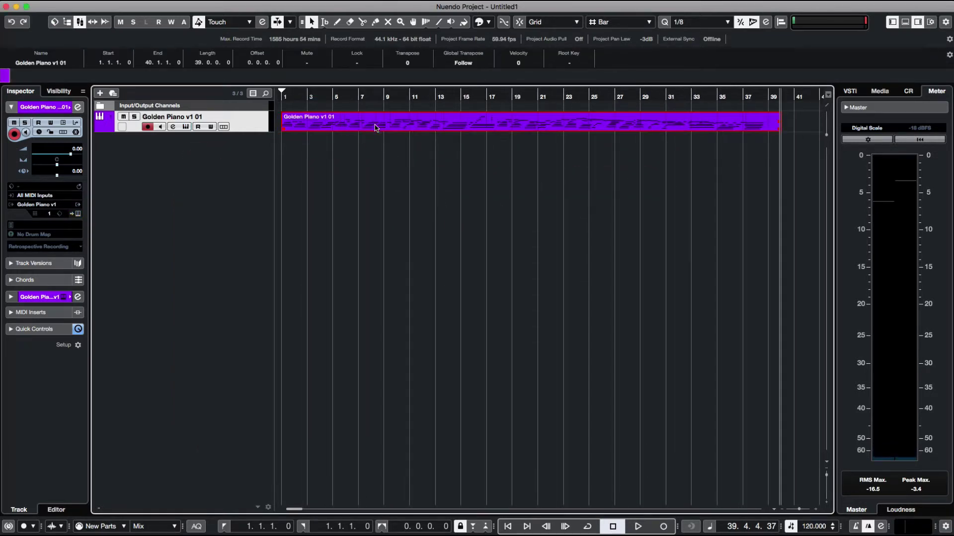
{"action": "left_click", "coordinate": [405, 141]}
- Add one instrument track using Bass Fingers Stereo and dismiss the request for its samples folder
{"action": "right_click", "coordinate": [168, 158]}
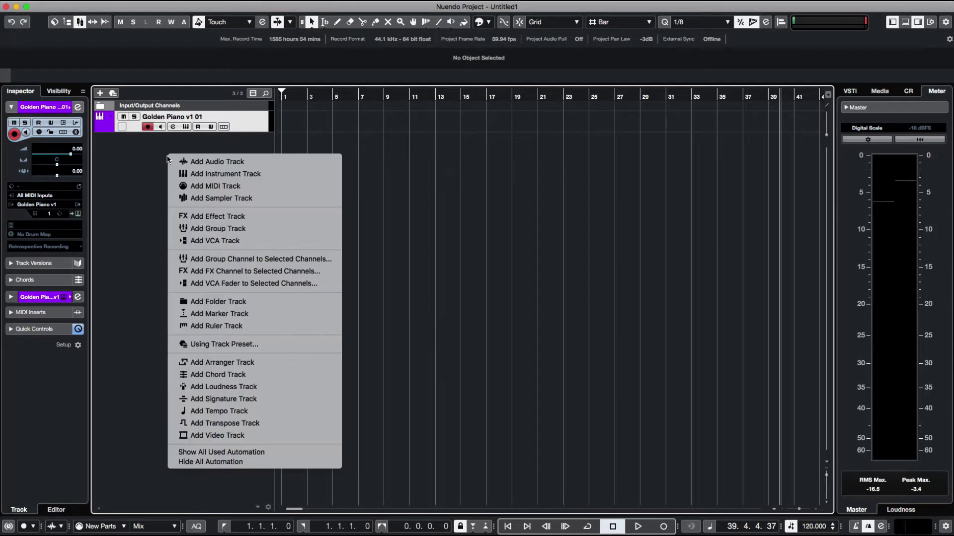
{"action": "left_click", "coordinate": [196, 175]}
{"action": "left_click", "coordinate": [514, 166]}
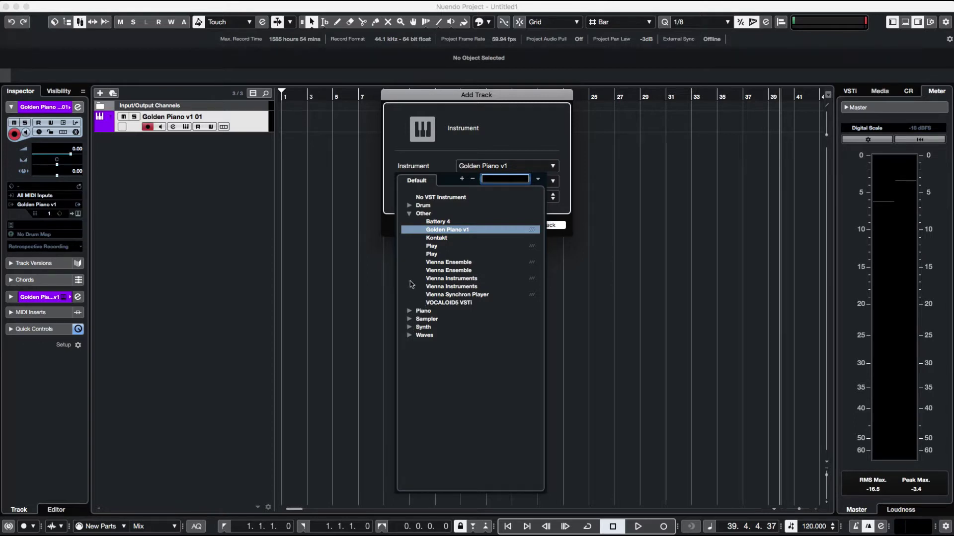
{"action": "type", "text": "bass"}
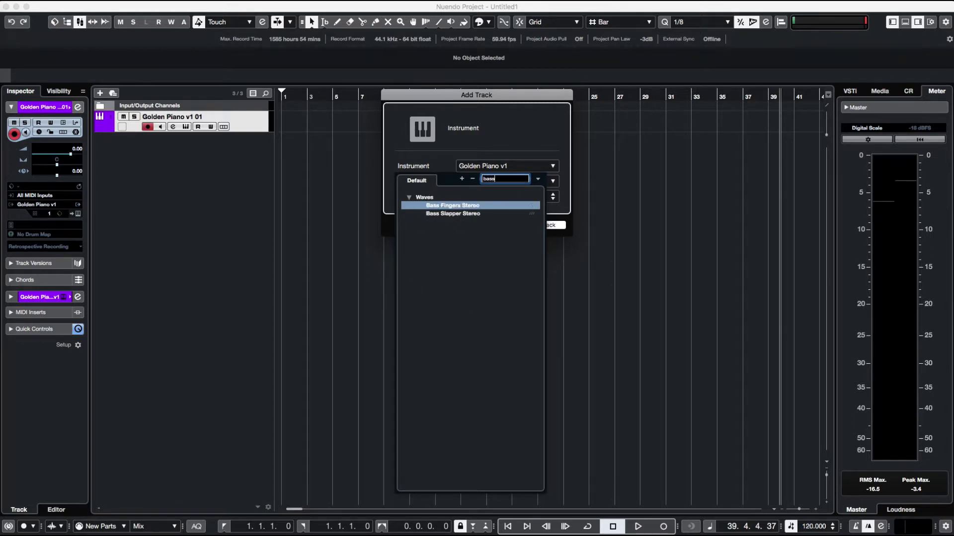
{"action": "key", "text": "Return"}
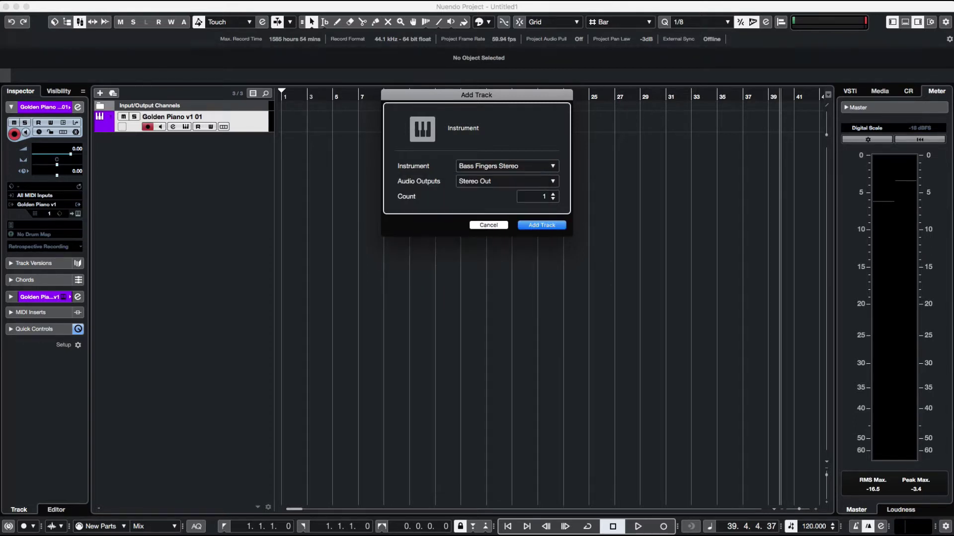
{"action": "left_click", "coordinate": [554, 227]}
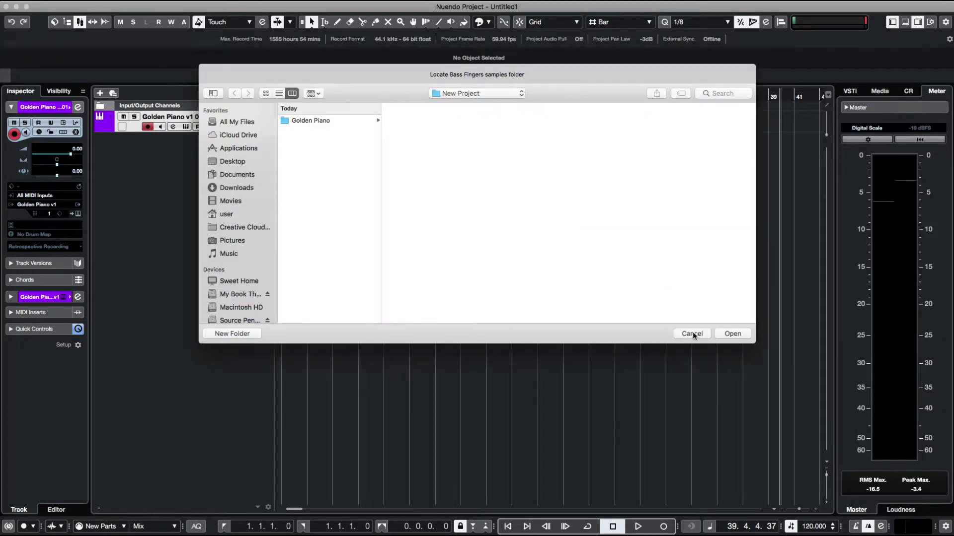
{"action": "left_click", "coordinate": [692, 333]}
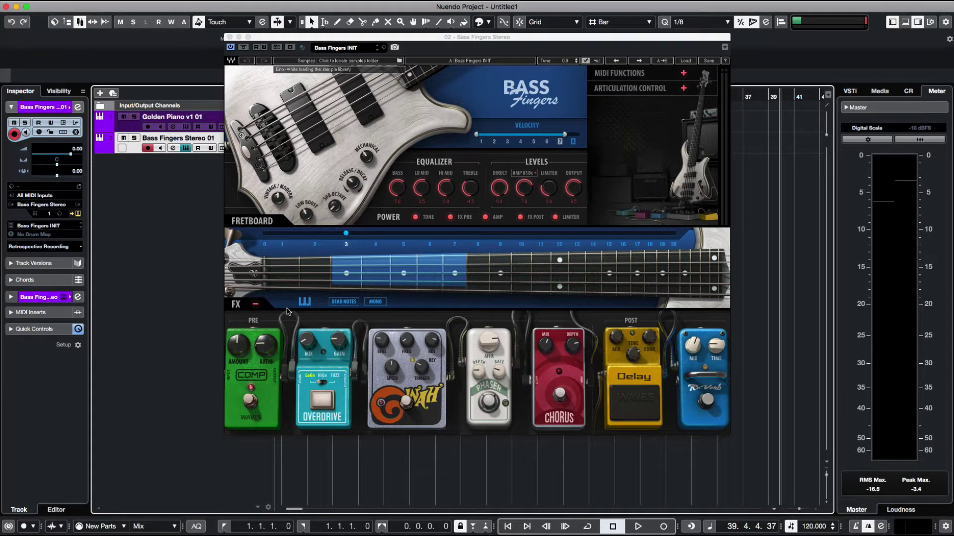
- Try out Bass Fingers with its keyswitch editor open, track monitoring on and setup B active
{"action": "left_click", "coordinate": [304, 303]}
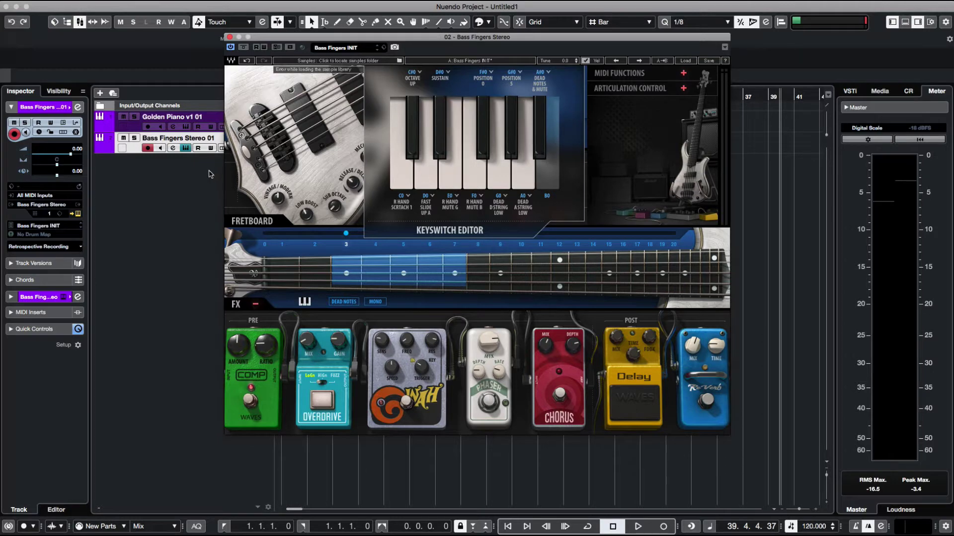
{"action": "left_click", "coordinate": [160, 149]}
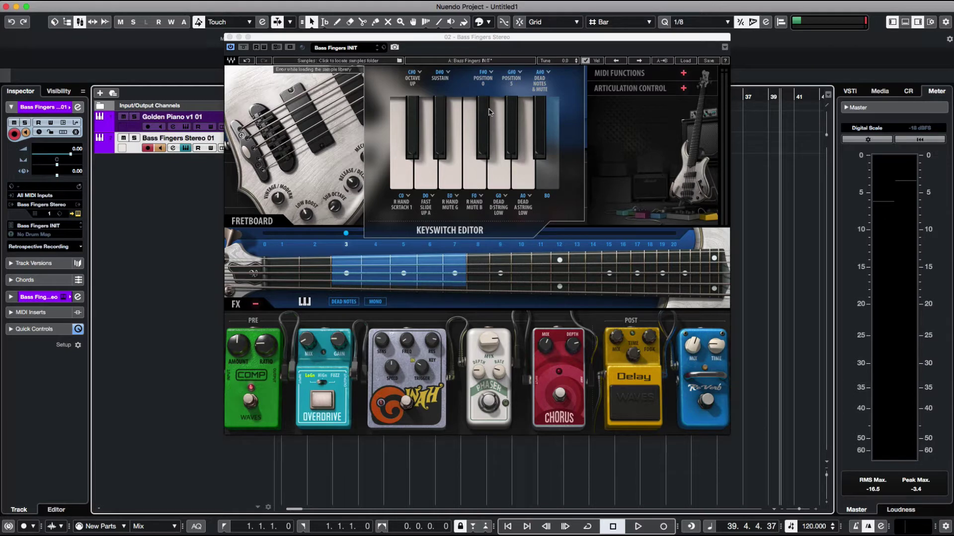
{"action": "left_click", "coordinate": [498, 58]}
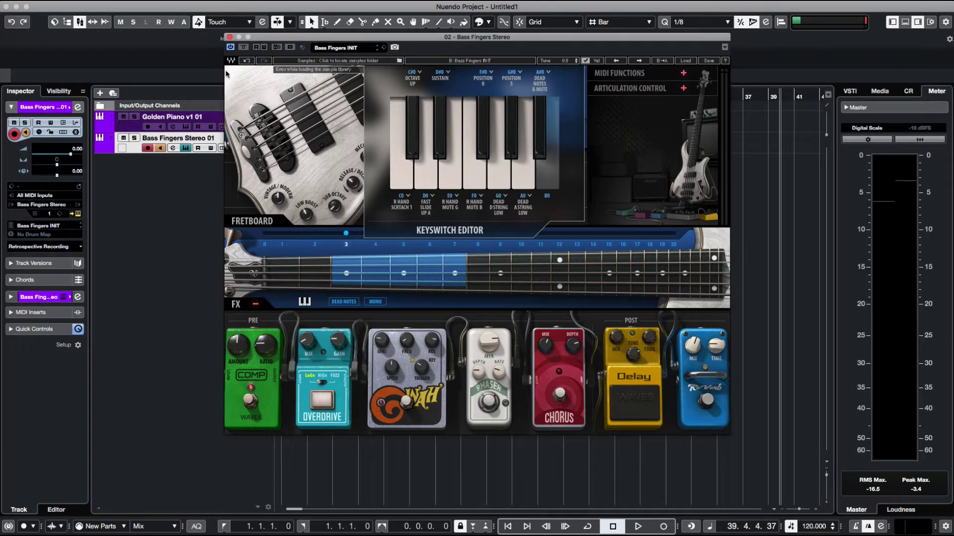
- Close the Bass Fingers window and remove its track from the project
{"action": "left_click", "coordinate": [229, 37]}
{"action": "right_click", "coordinate": [240, 143]}
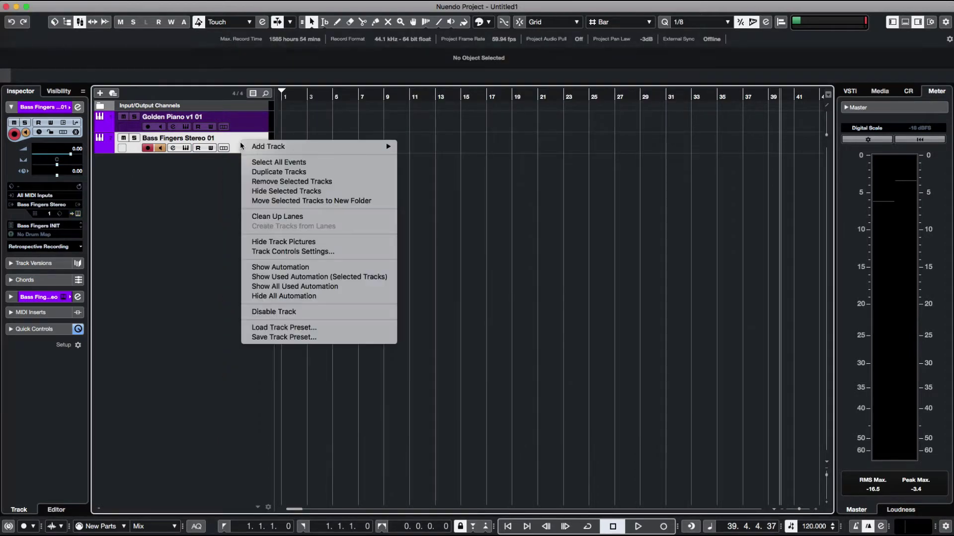
{"action": "left_click", "coordinate": [277, 182]}
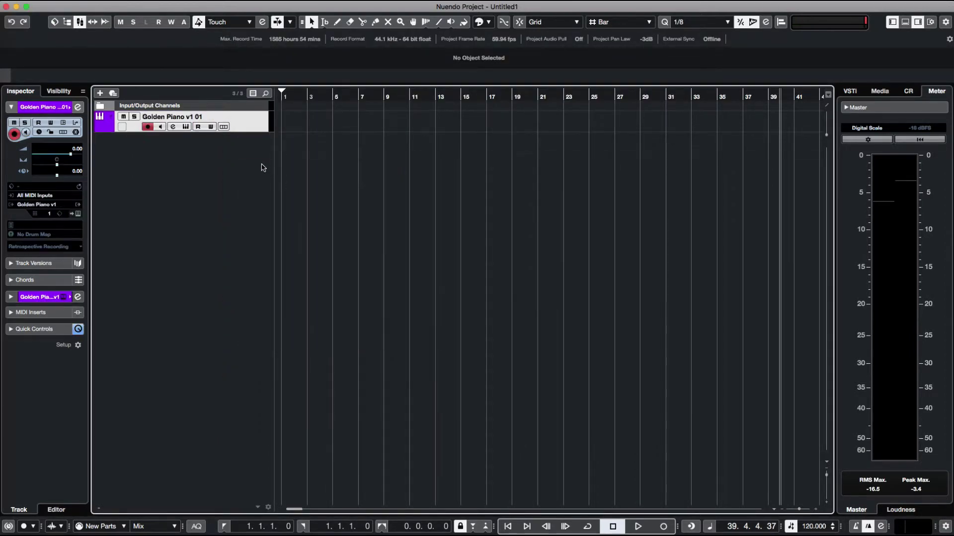
- Add one instrument track using Groove Agent SE, routed to Stereo Out
{"action": "right_click", "coordinate": [235, 159]}
{"action": "left_click", "coordinate": [258, 178]}
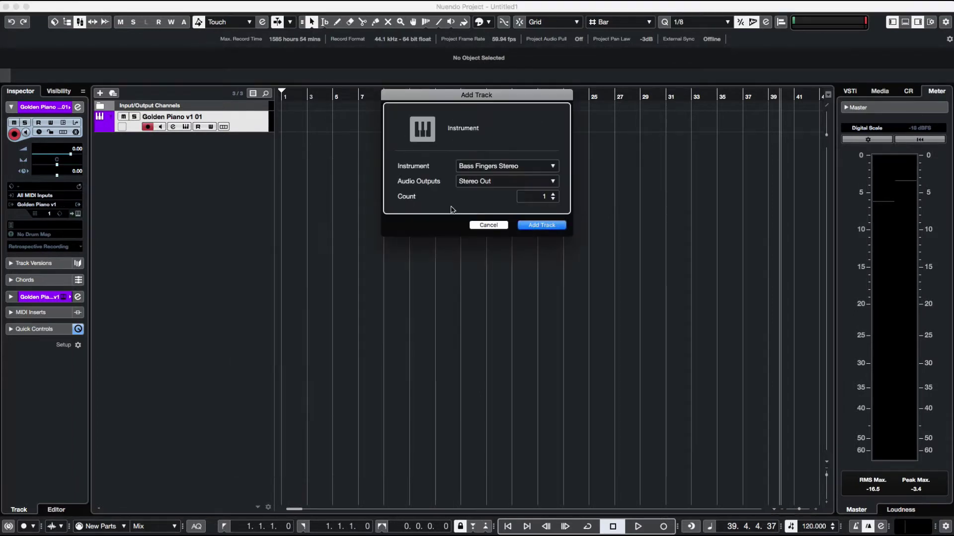
{"action": "left_click", "coordinate": [468, 168]}
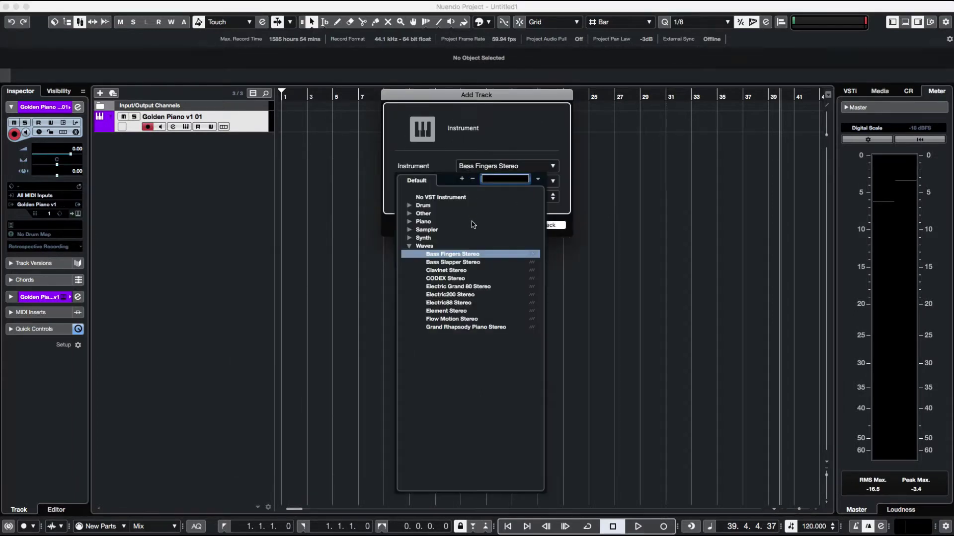
{"action": "left_click", "coordinate": [410, 247]}
{"action": "left_click", "coordinate": [408, 205]}
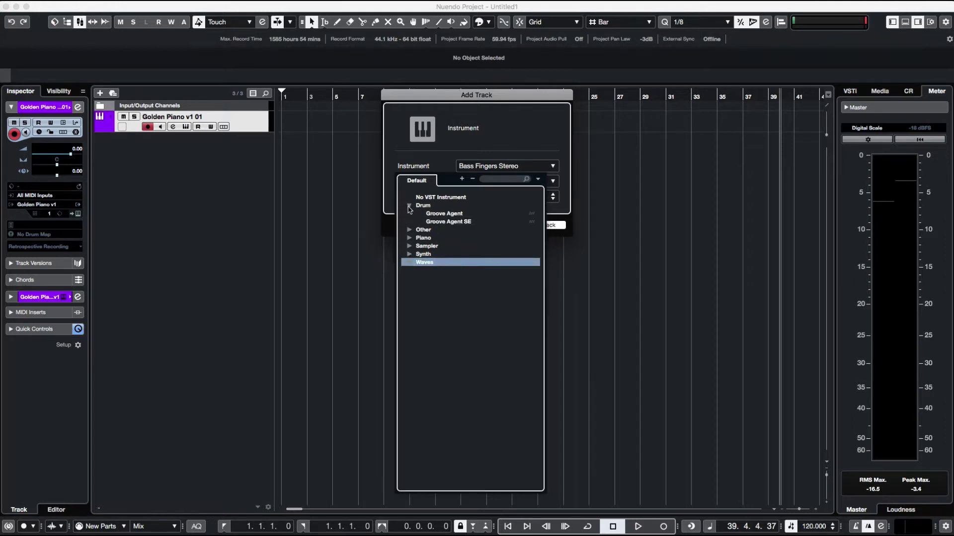
{"action": "left_click", "coordinate": [437, 222]}
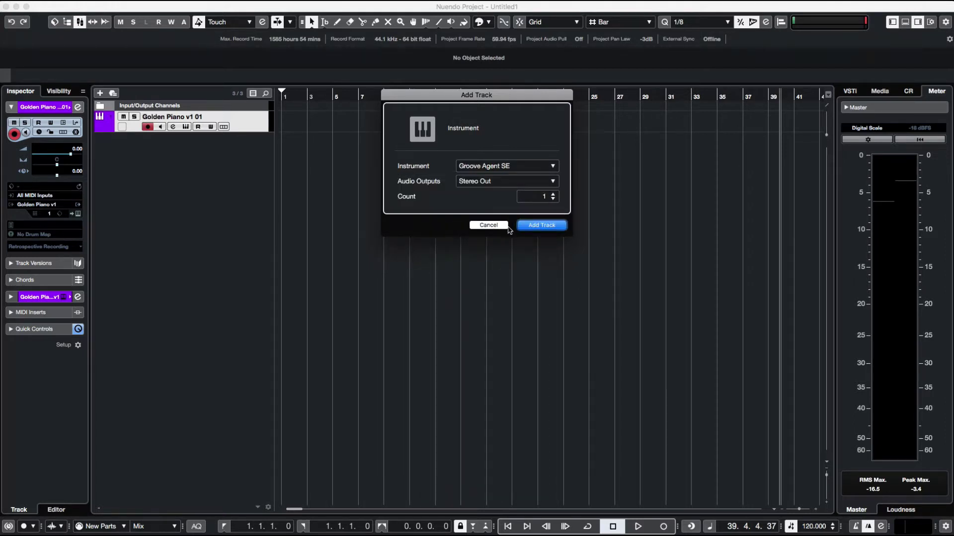
{"action": "left_click", "coordinate": [532, 228]}
{"action": "key", "text": "Return"}
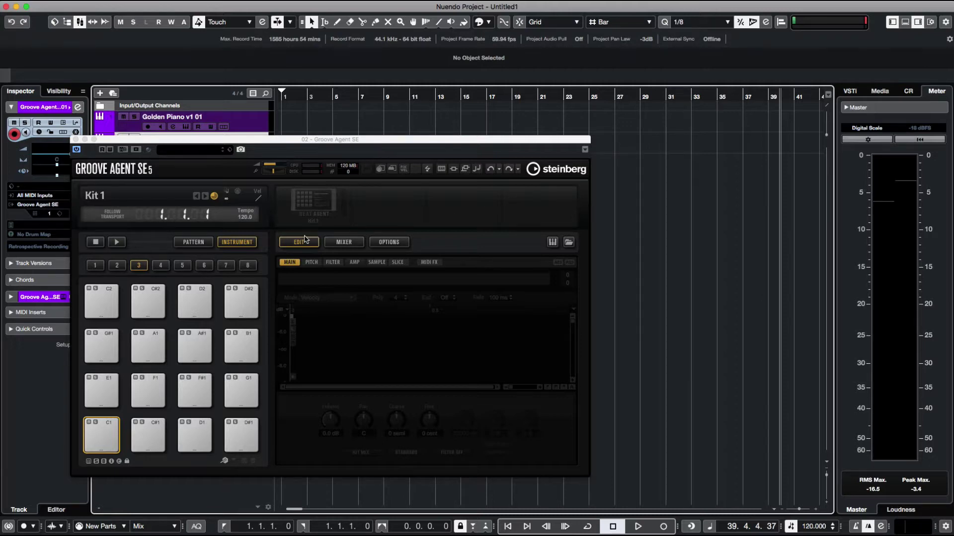
- Load the Ask No Questions SE kit from the Alternative Rock sub style into the selected slot
{"action": "left_click", "coordinate": [166, 206]}
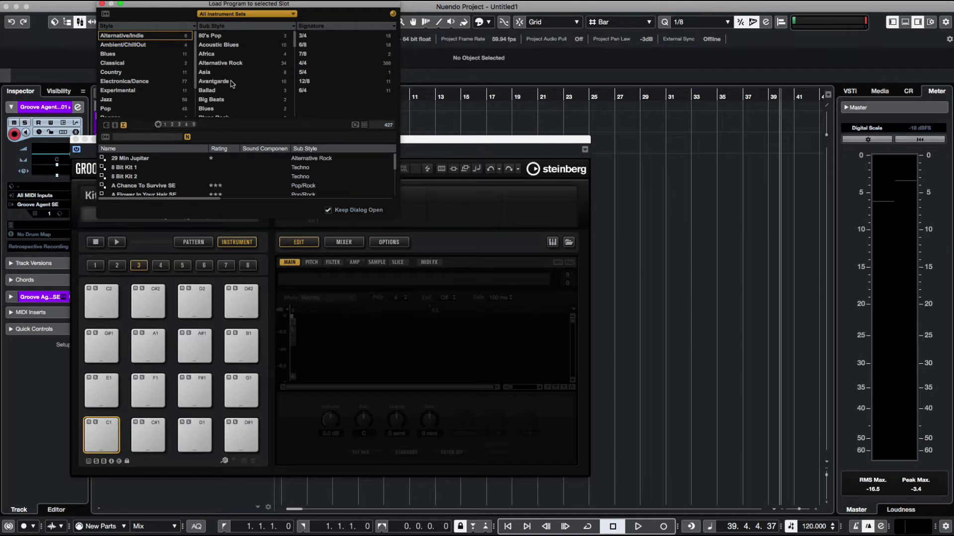
{"action": "left_click", "coordinate": [231, 63]}
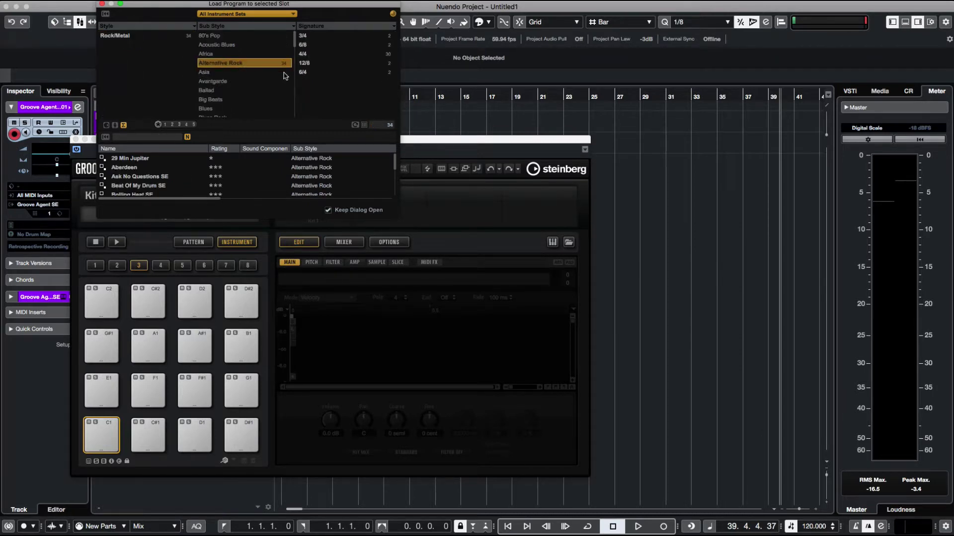
{"action": "left_click", "coordinate": [160, 178]}
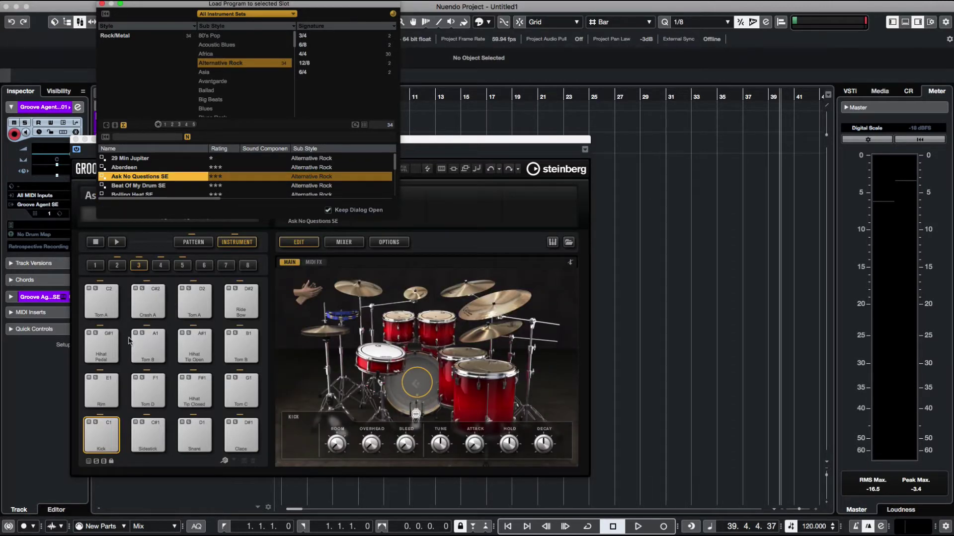
- Look through pad groups 1 to 5 of the drum kit and audition several pads, including hi-hats and Tom A
{"action": "left_click", "coordinate": [116, 265]}
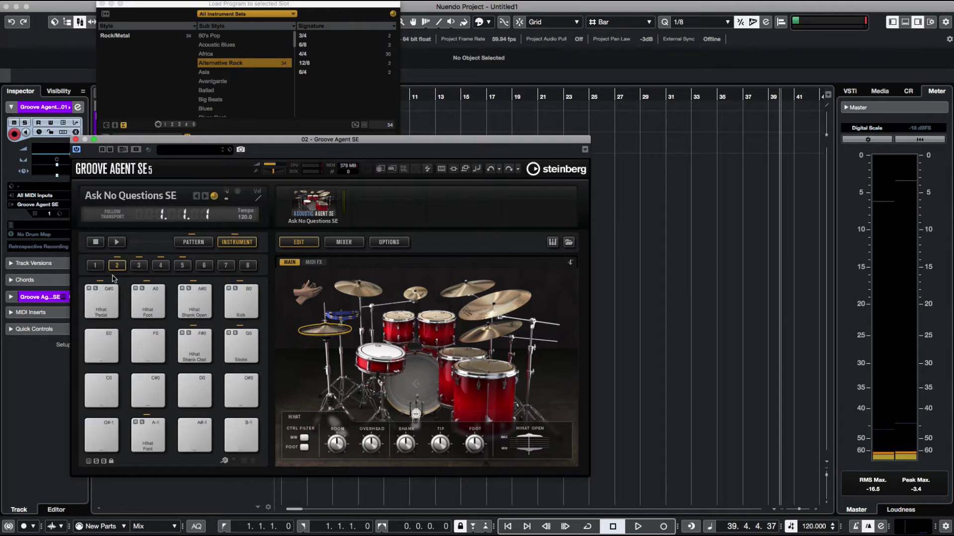
{"action": "left_click", "coordinate": [95, 265]}
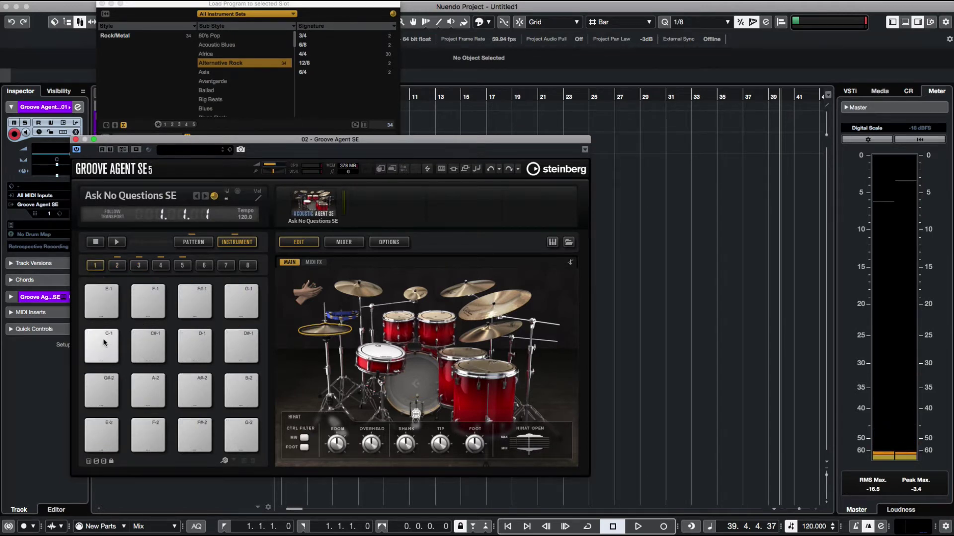
{"action": "left_click", "coordinate": [102, 343]}
{"action": "left_click", "coordinate": [148, 342]}
{"action": "left_click", "coordinate": [182, 264]}
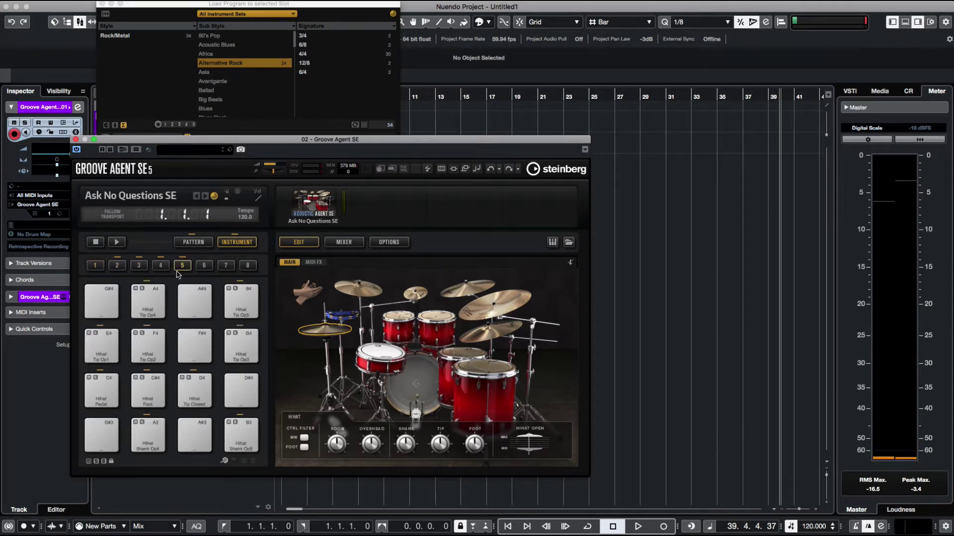
{"action": "left_click", "coordinate": [152, 346]}
{"action": "left_click", "coordinate": [148, 302]}
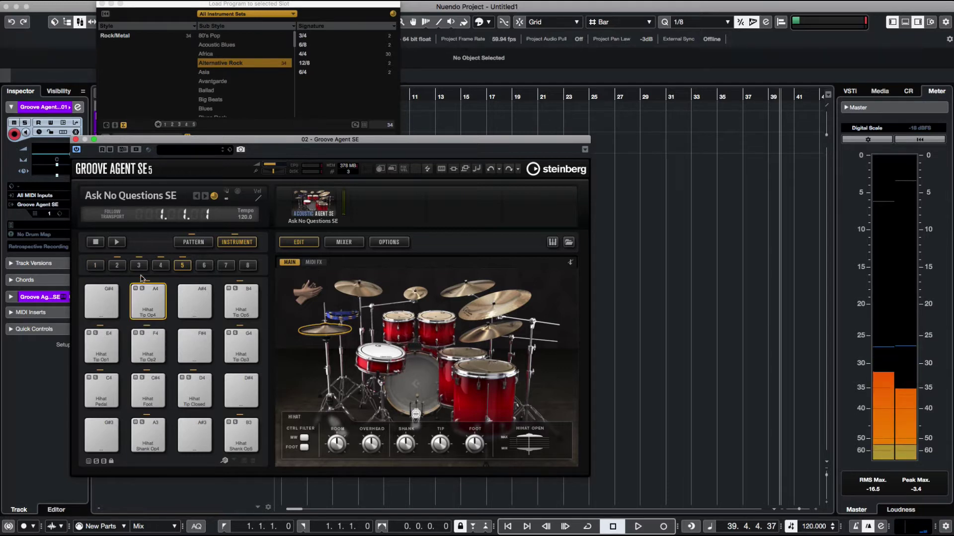
{"action": "left_click", "coordinate": [161, 265]}
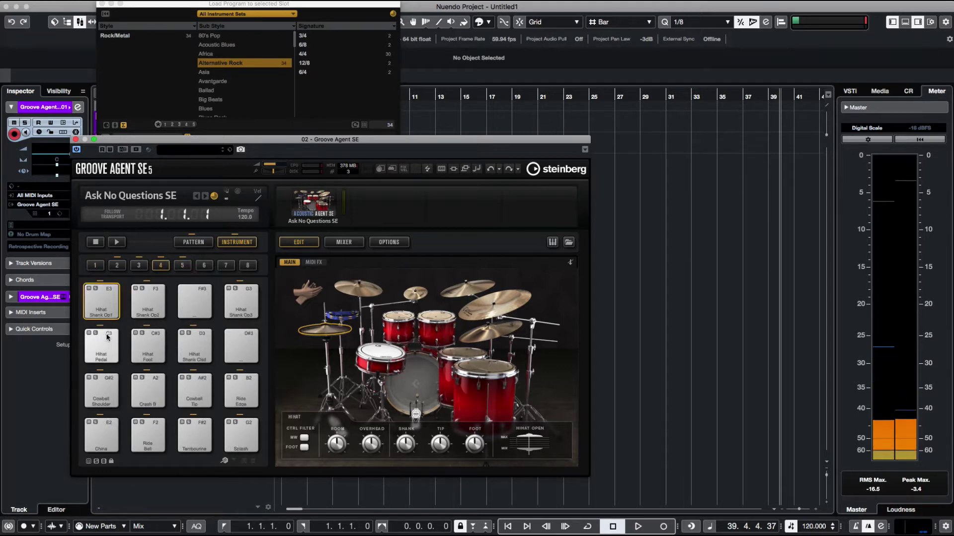
{"action": "left_click", "coordinate": [140, 266]}
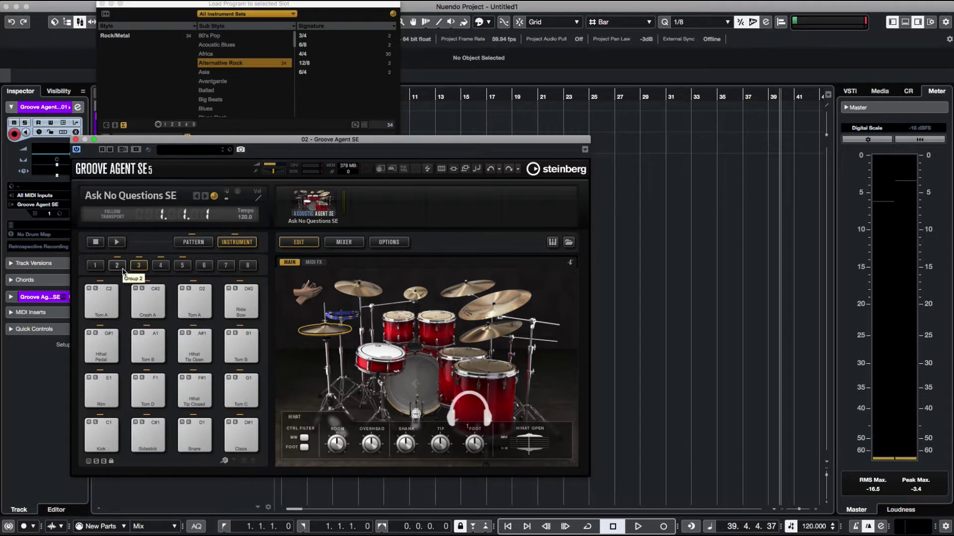
{"action": "left_click", "coordinate": [101, 300]}
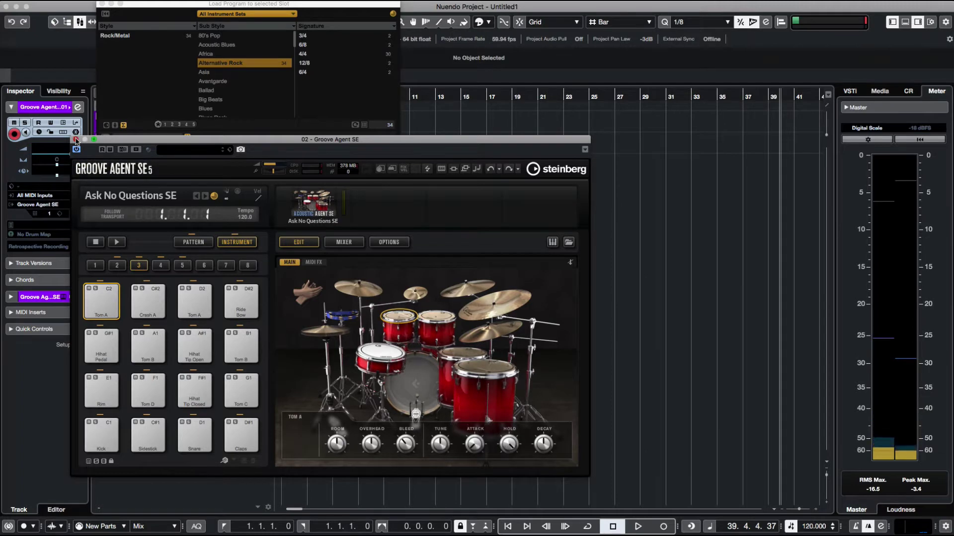
- Close the Groove Agent SE window and lower the computer's output volume
{"action": "key", "text": "super+w"}
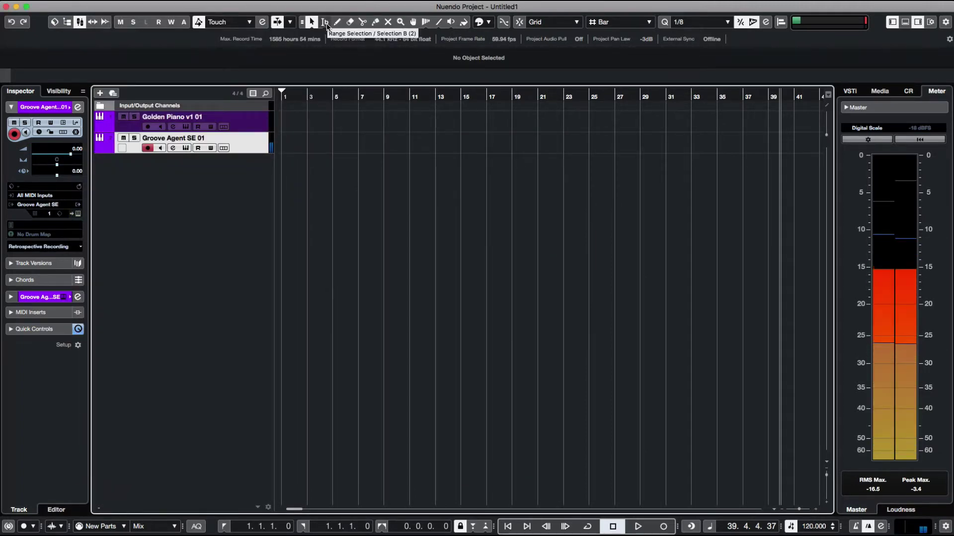
{"action": "key", "text": "XF86AudioLowerVolume"}
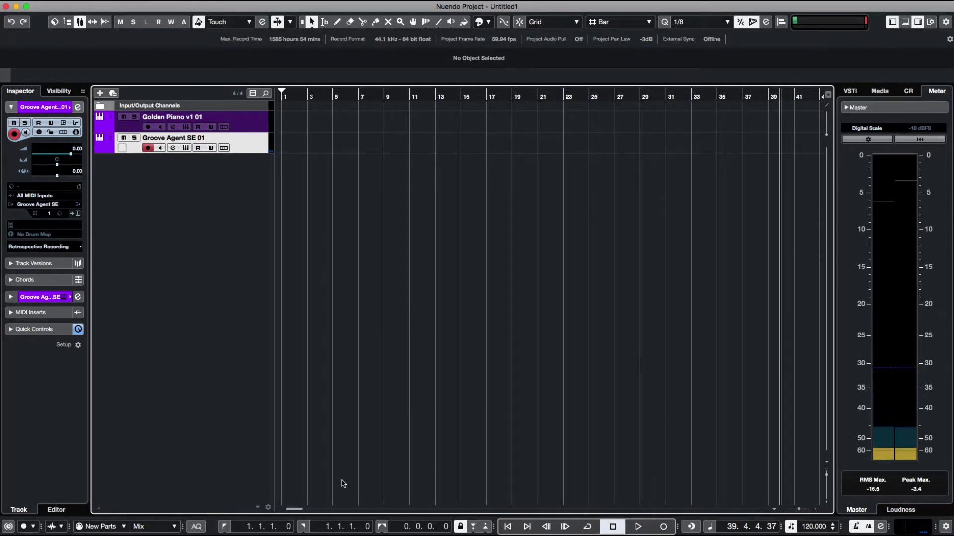
{"action": "key", "text": "Home"}
{"action": "key", "text": "KP_Multiply"}
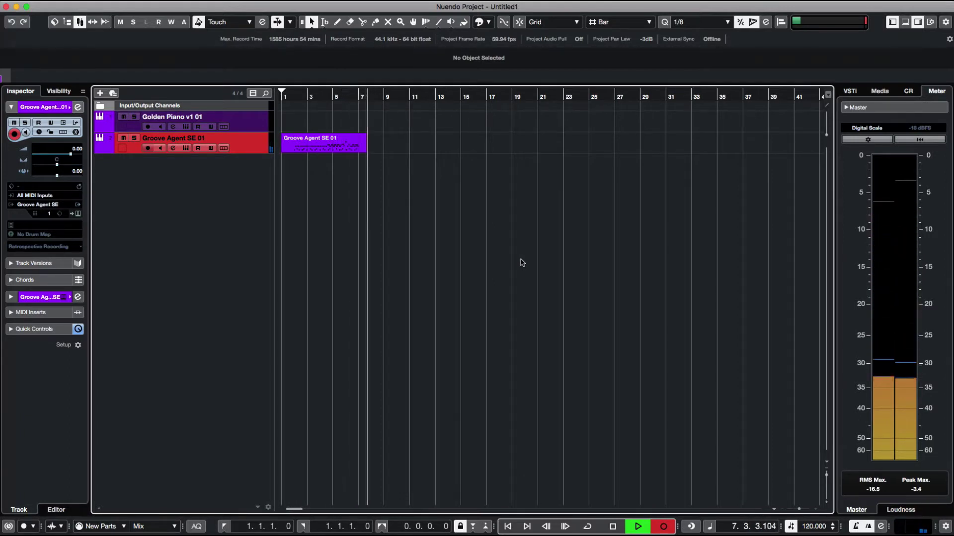
{"action": "key", "text": "space"}
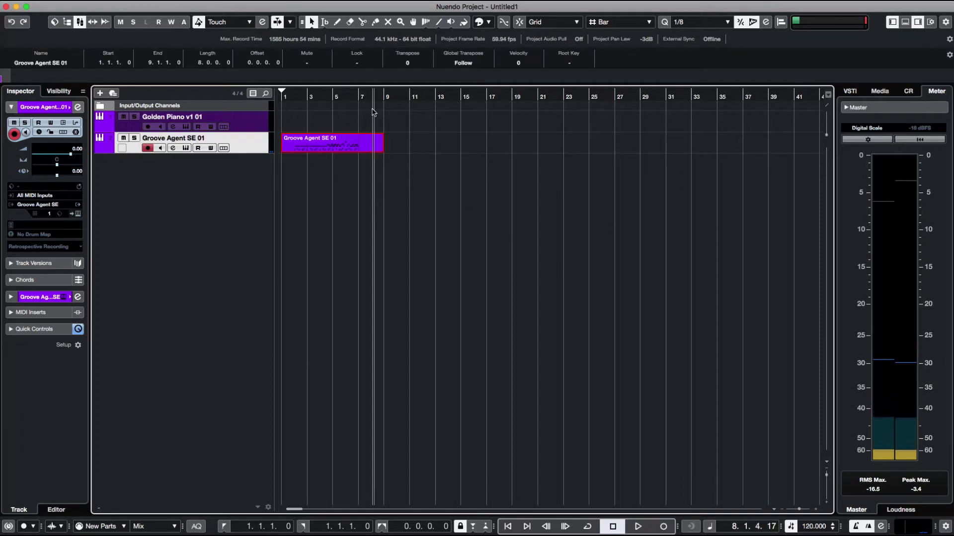
{"action": "left_click_drag", "start_coordinate": [415, 137], "coordinate": [322, 145]}
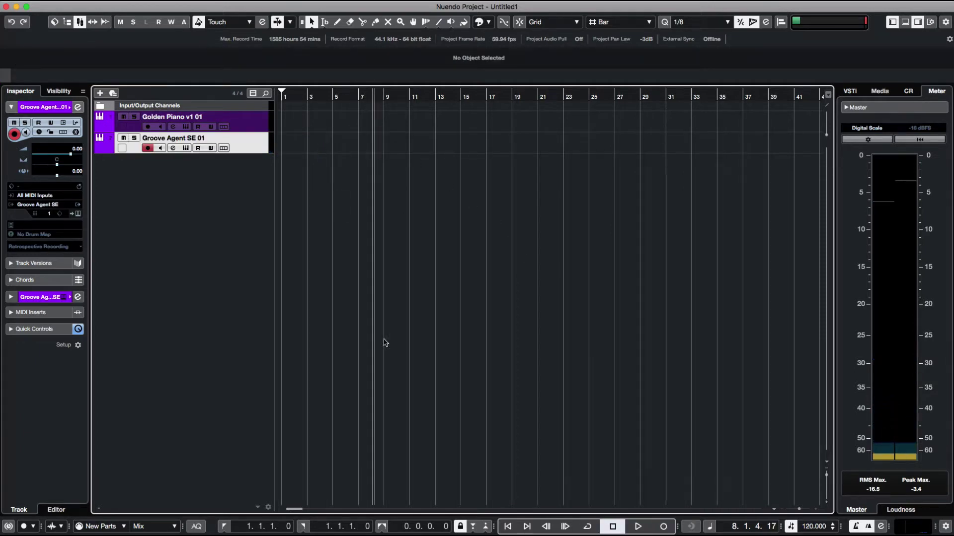
- Record a drum part about 11 bars long on the Groove Agent SE track, starting from bar 1
{"action": "left_click", "coordinate": [507, 526]}
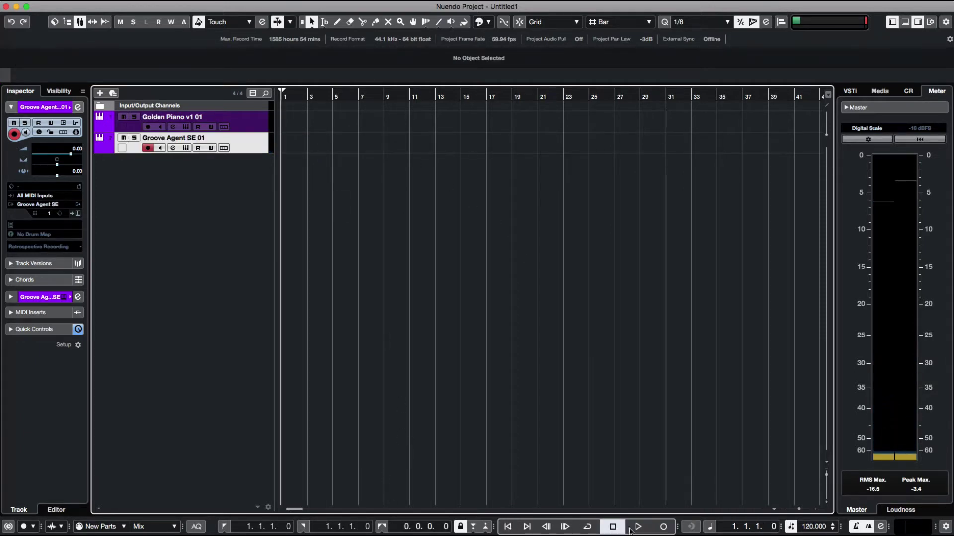
{"action": "left_click", "coordinate": [664, 527]}
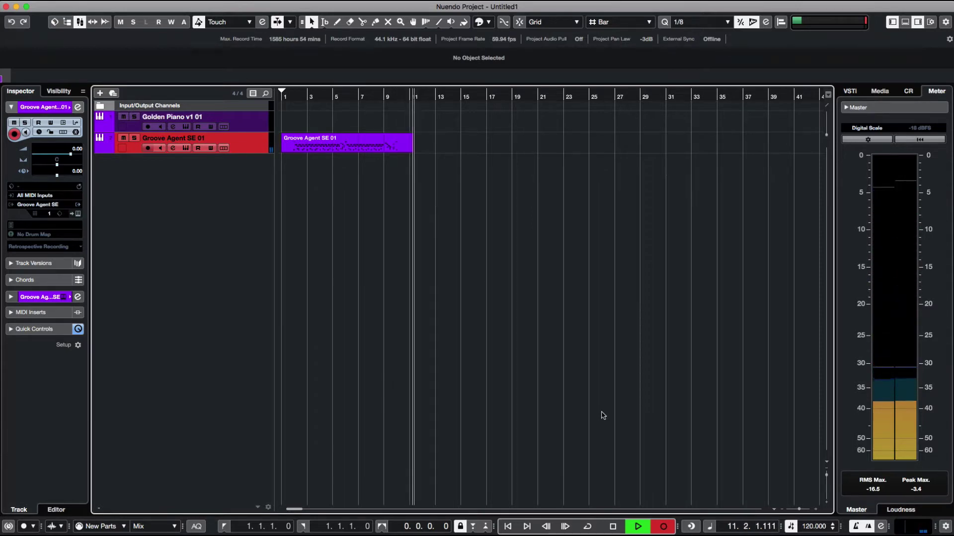
{"action": "key", "text": "space"}
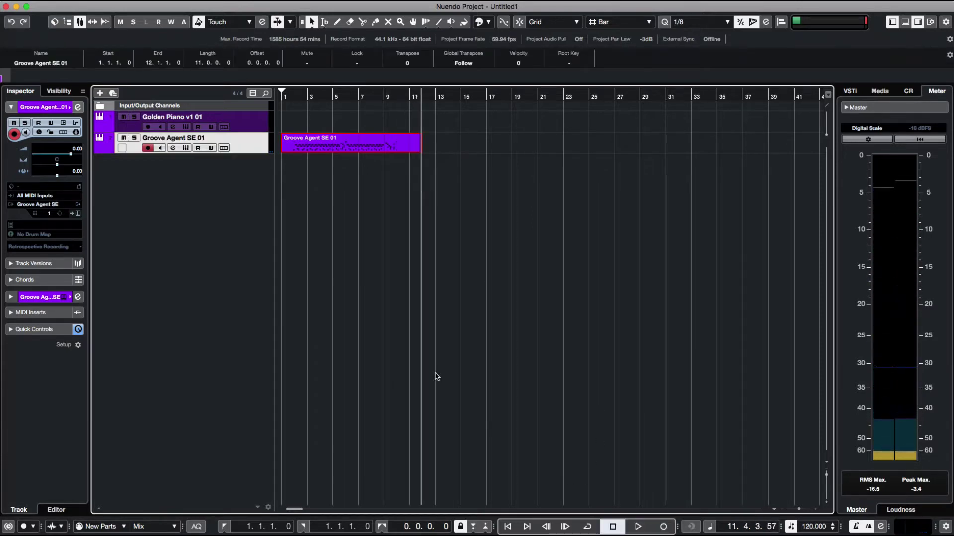
- Select the recorded drum part and review the snap type options, keeping Grid
{"action": "left_click", "coordinate": [339, 152]}
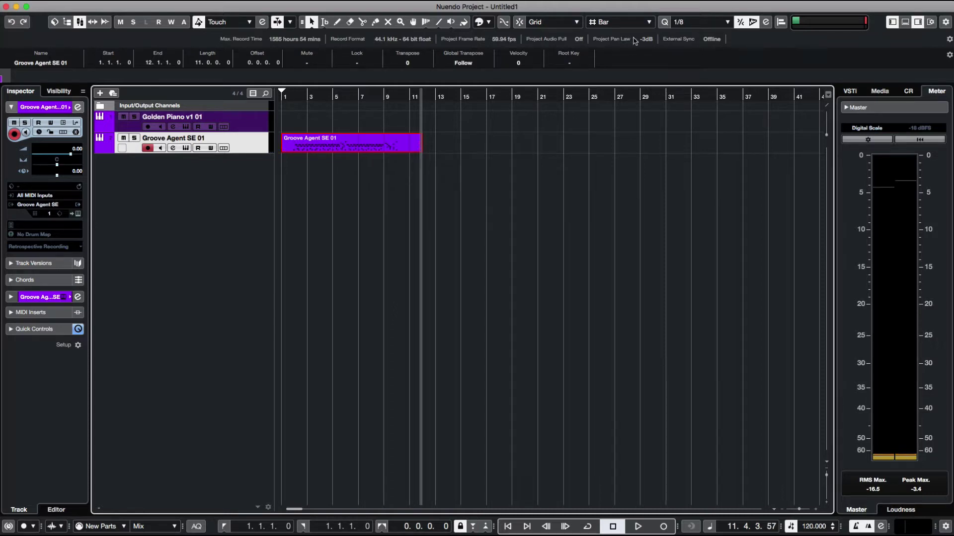
{"action": "left_click", "coordinate": [519, 22]}
{"action": "left_click", "coordinate": [574, 22]}
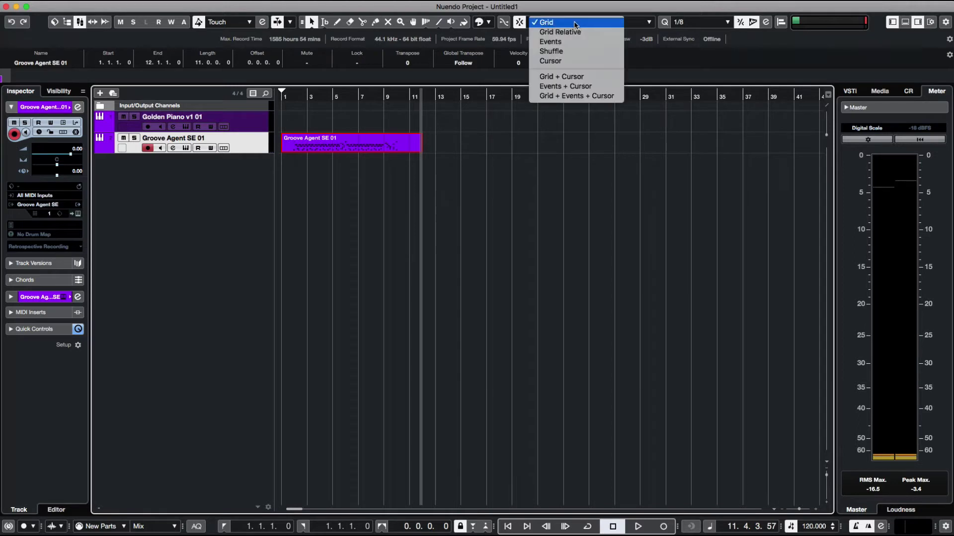
{"action": "left_click", "coordinate": [696, 45]}
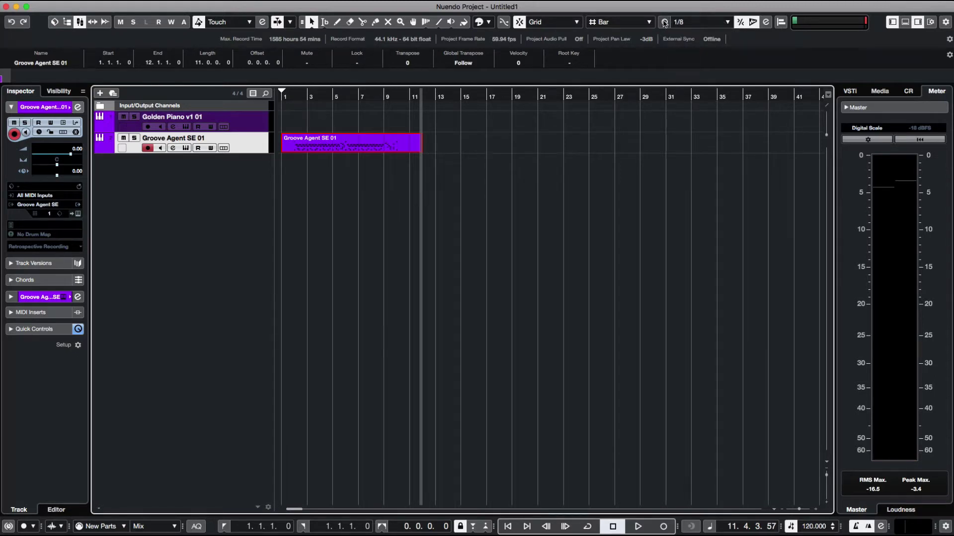
- Play back the recorded drum part from bar 1 to its end, then stop playback
{"action": "left_click", "coordinate": [282, 91]}
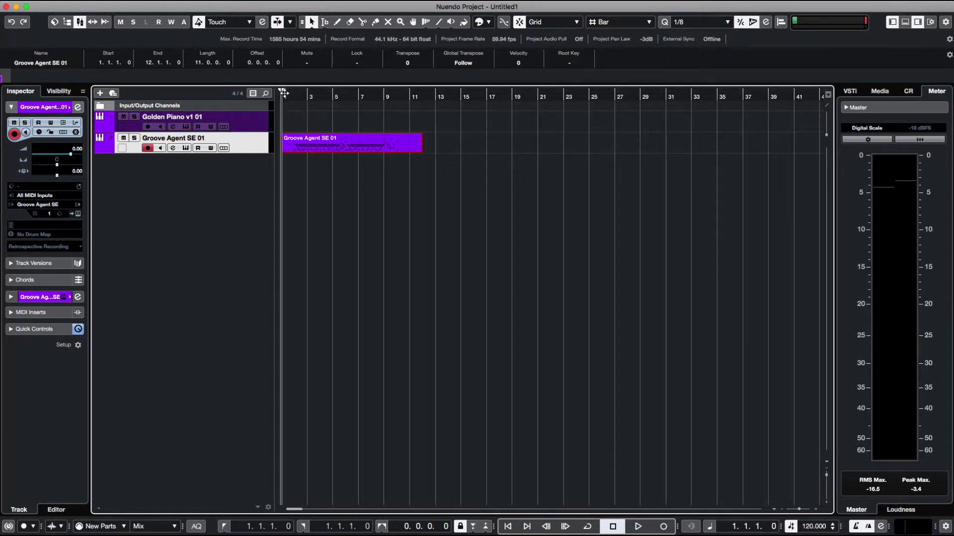
{"action": "key", "text": "space"}
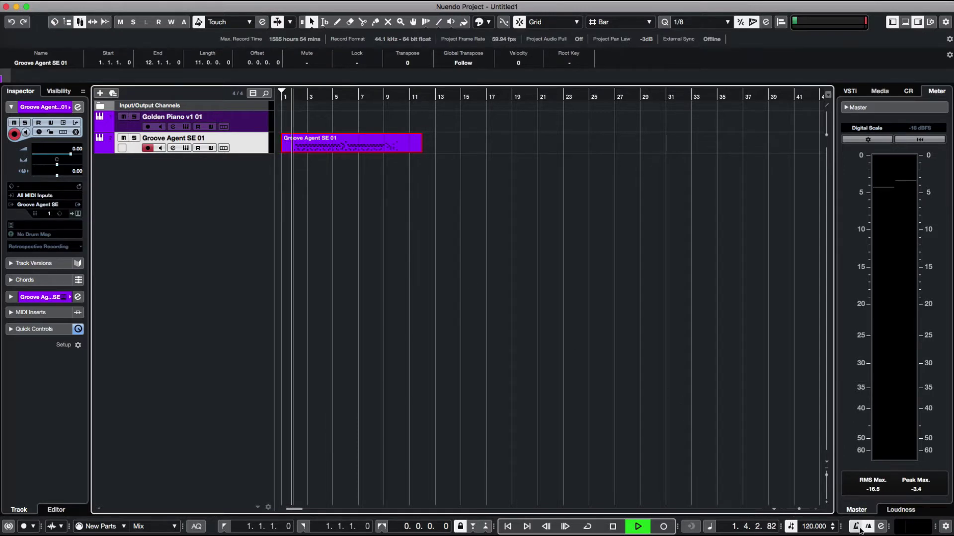
{"action": "right_click", "coordinate": [236, 179]}
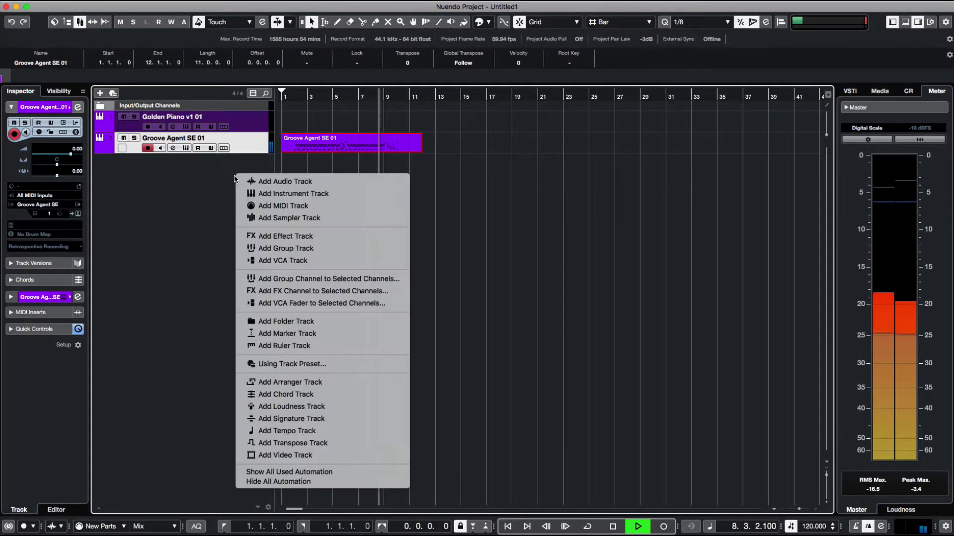
{"action": "left_click", "coordinate": [271, 193]}
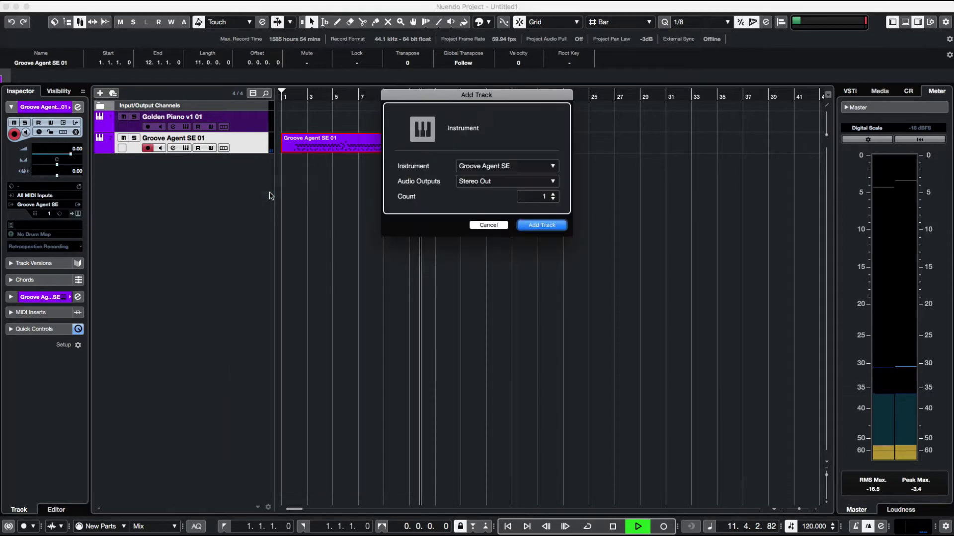
{"action": "left_click", "coordinate": [488, 225]}
{"action": "key", "text": "space"}
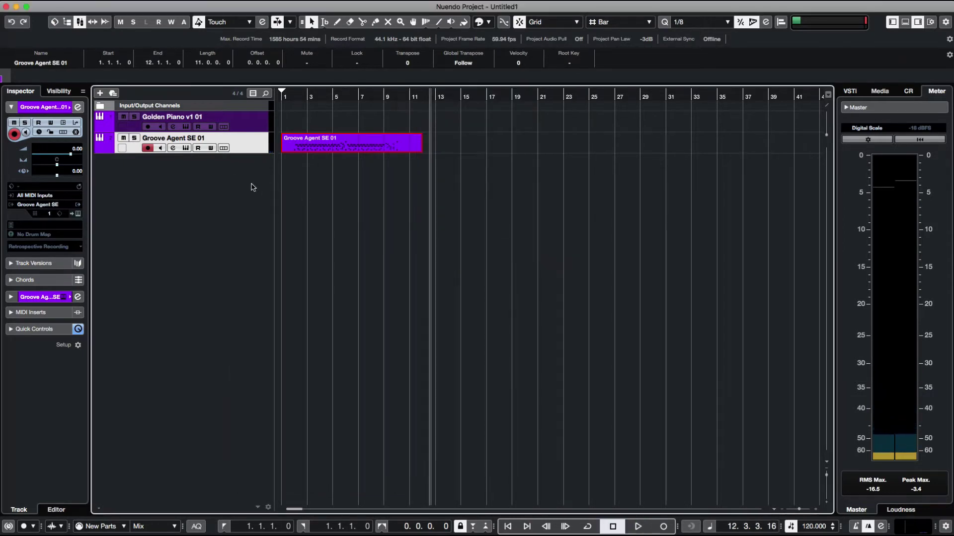
- Add one instrument track using HALion Sonic SE from the Synth category, routed to Stereo Out
{"action": "right_click", "coordinate": [253, 182]}
{"action": "left_click", "coordinate": [293, 203]}
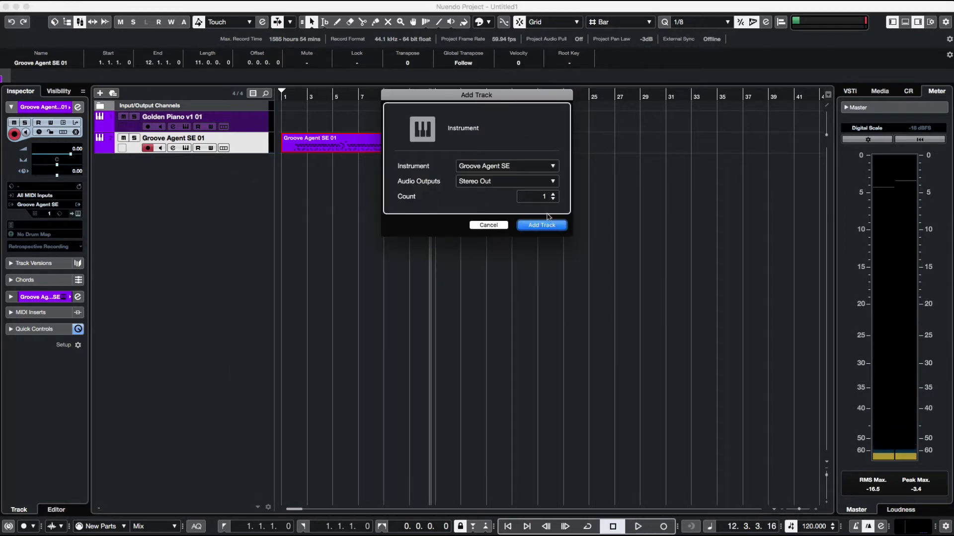
{"action": "left_click", "coordinate": [492, 169]}
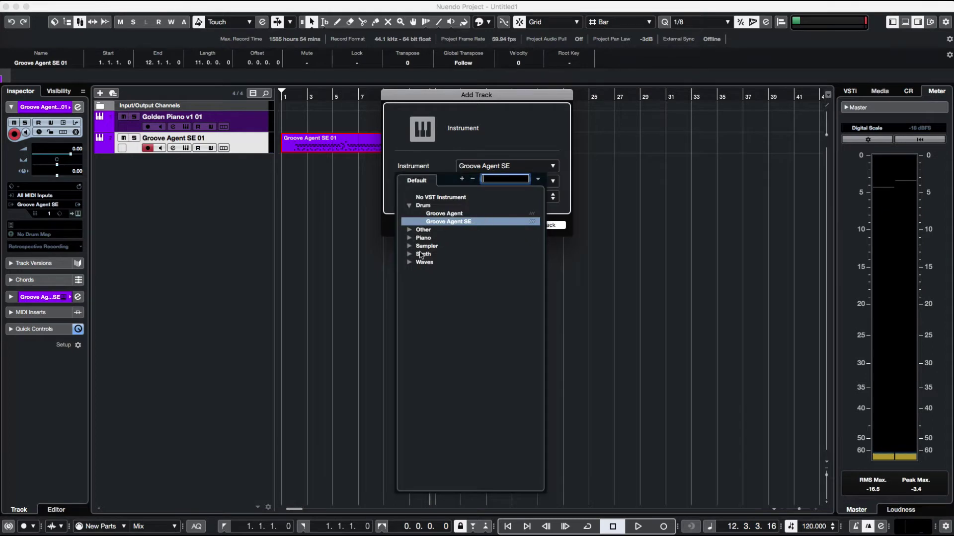
{"action": "left_click", "coordinate": [409, 206]}
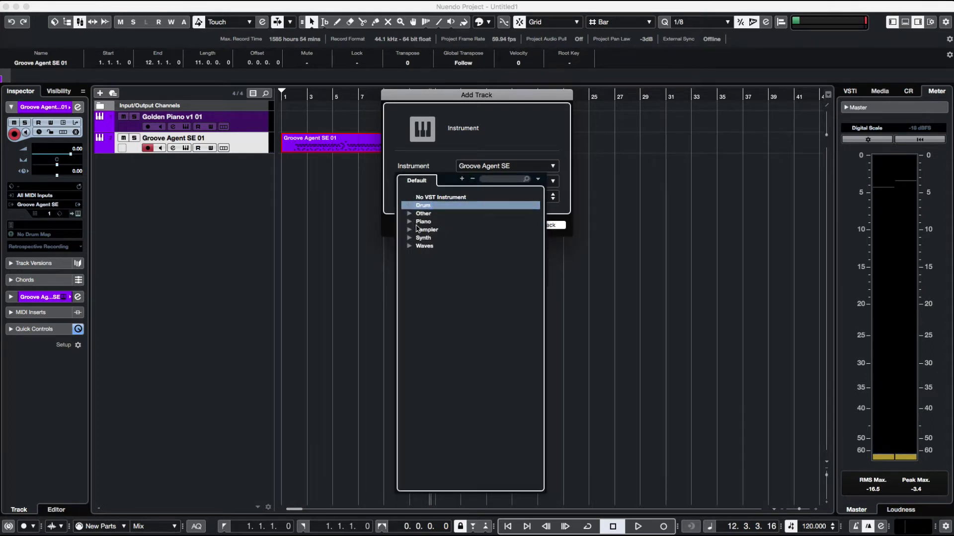
{"action": "left_click", "coordinate": [410, 229]}
{"action": "left_click", "coordinate": [409, 247]}
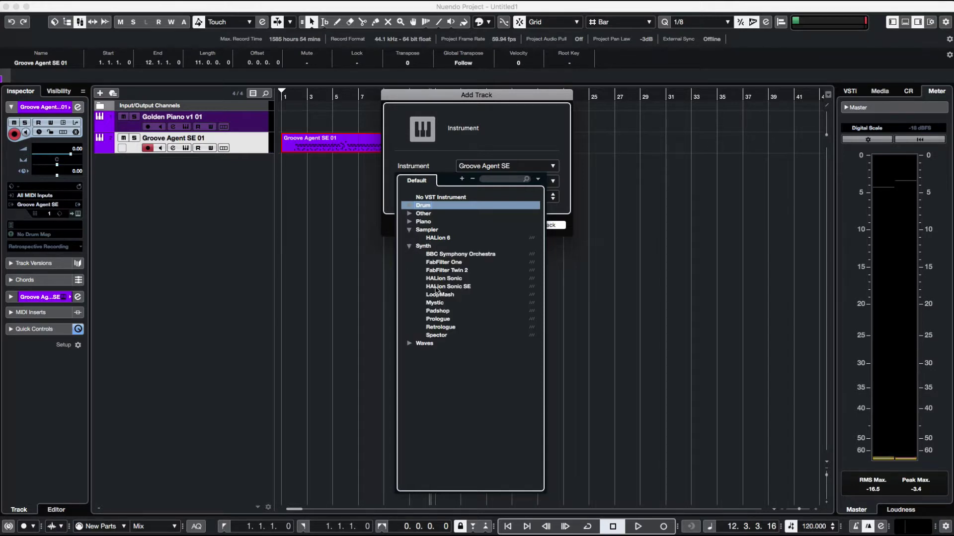
{"action": "left_click", "coordinate": [408, 214]}
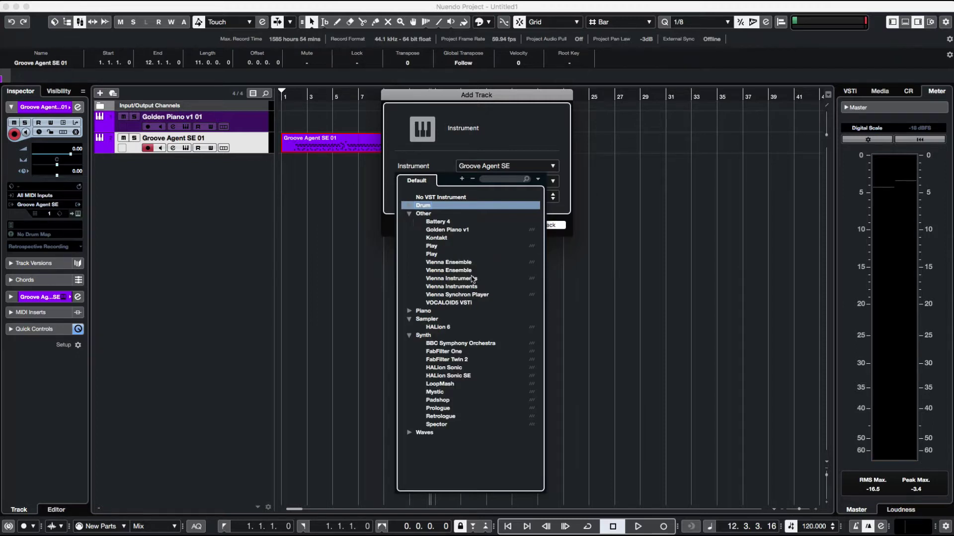
{"action": "left_click", "coordinate": [408, 311]}
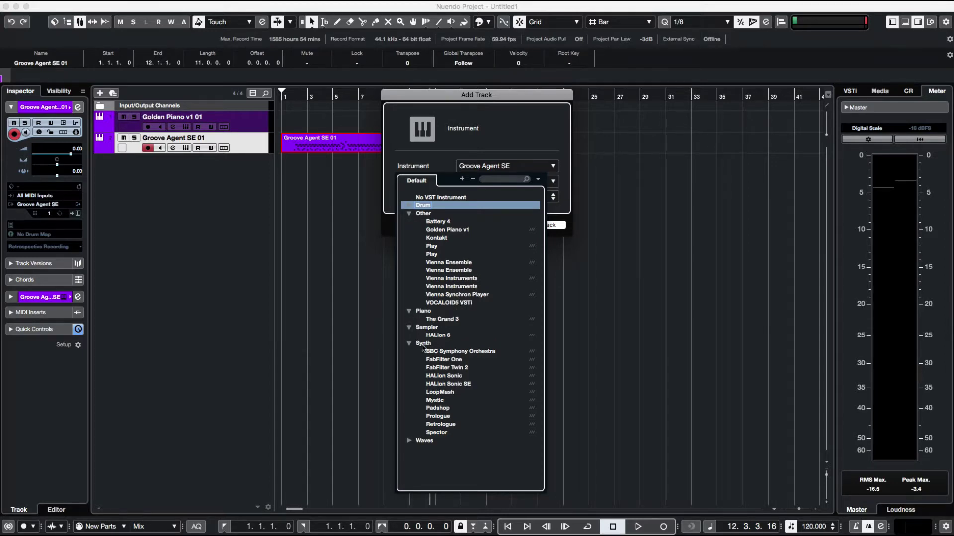
{"action": "left_click", "coordinate": [409, 312]}
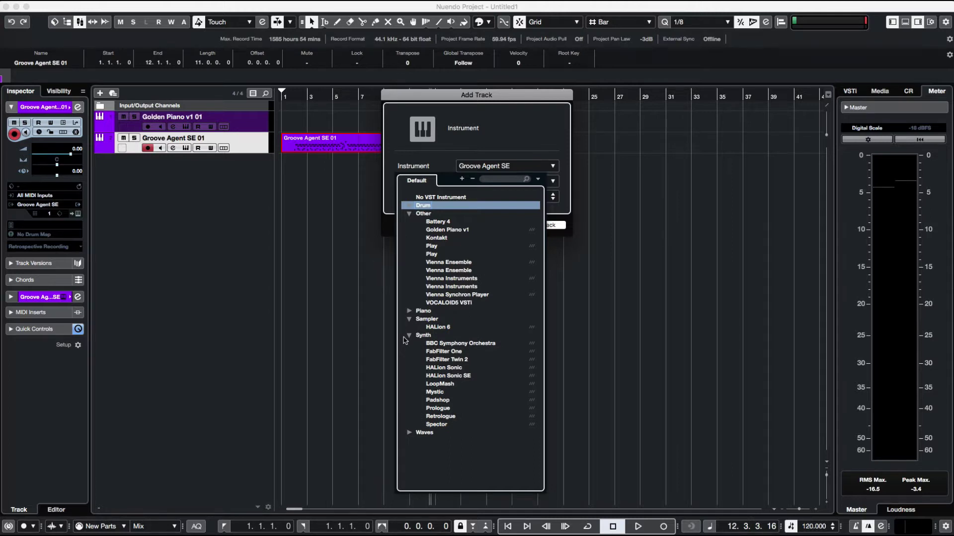
{"action": "left_click", "coordinate": [449, 376]}
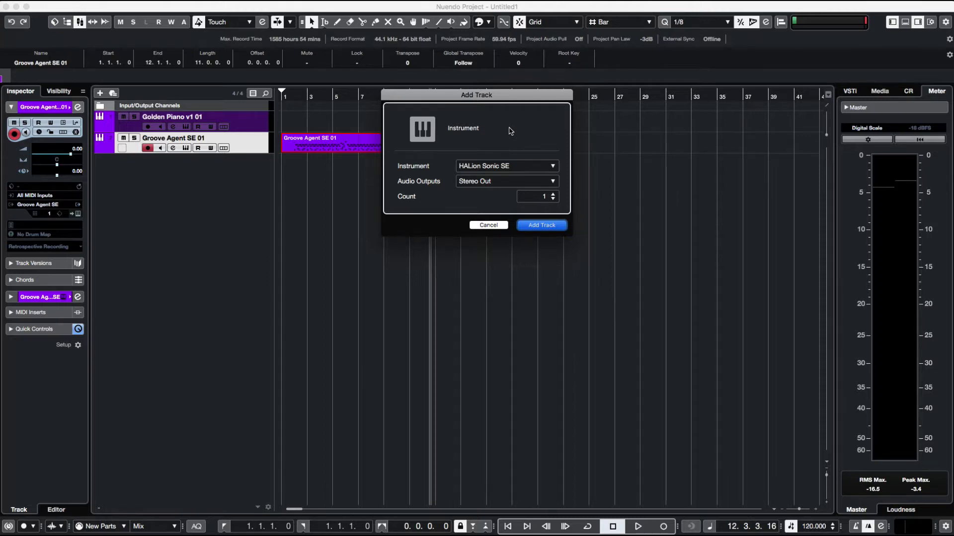
{"action": "key", "text": "Return"}
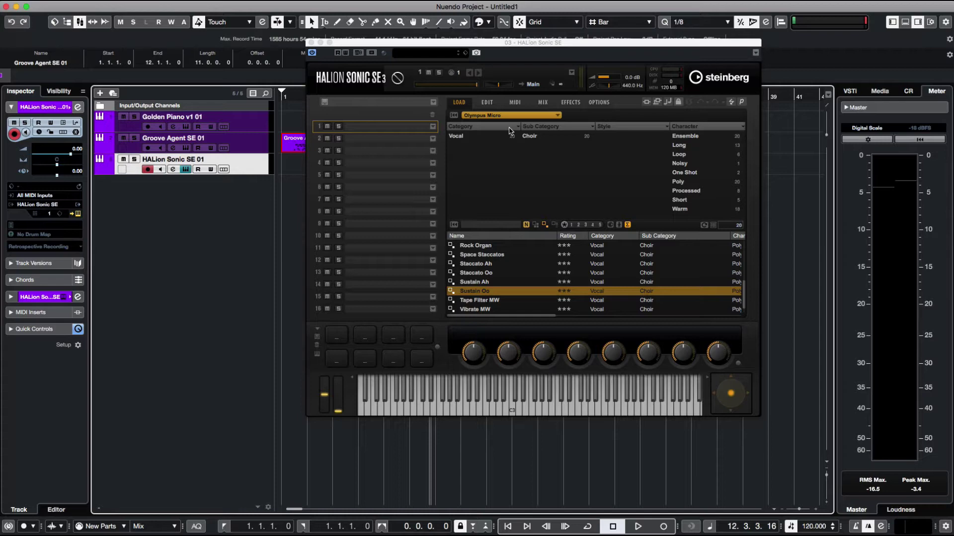
- Load the Clean J-Bass preset from the Electric Bass library into HALion Sonic SE slot 1
{"action": "left_click", "coordinate": [557, 119]}
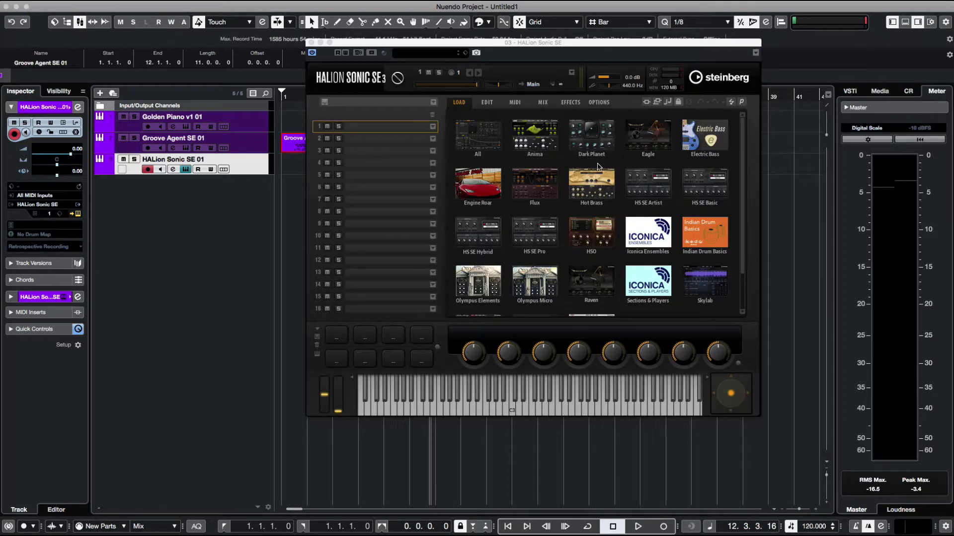
{"action": "left_click", "coordinate": [690, 147]}
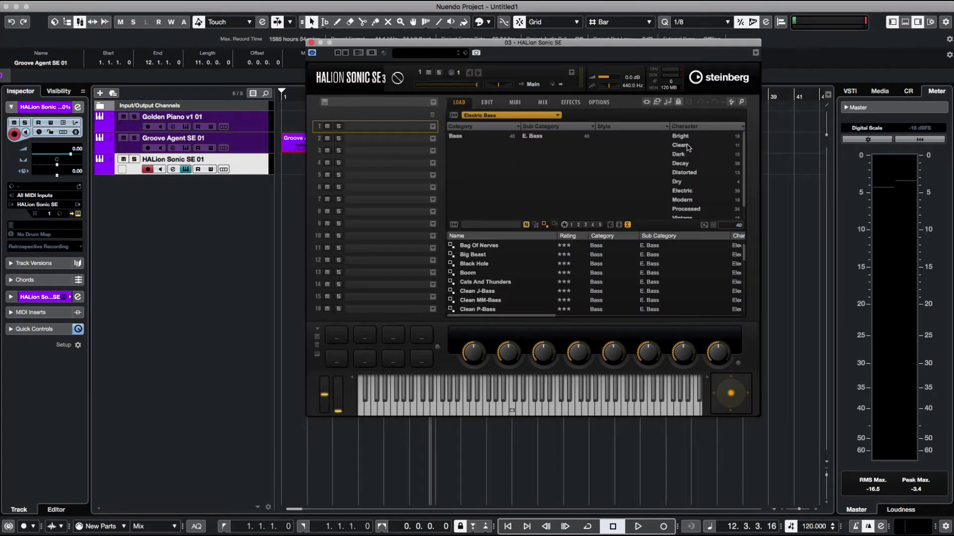
{"action": "left_click", "coordinate": [479, 295]}
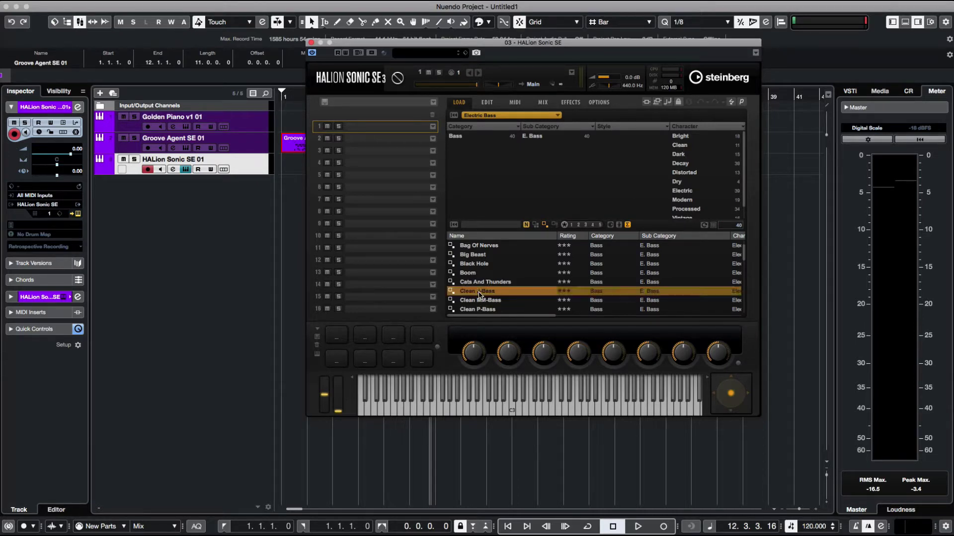
{"action": "double_click", "coordinate": [480, 295]}
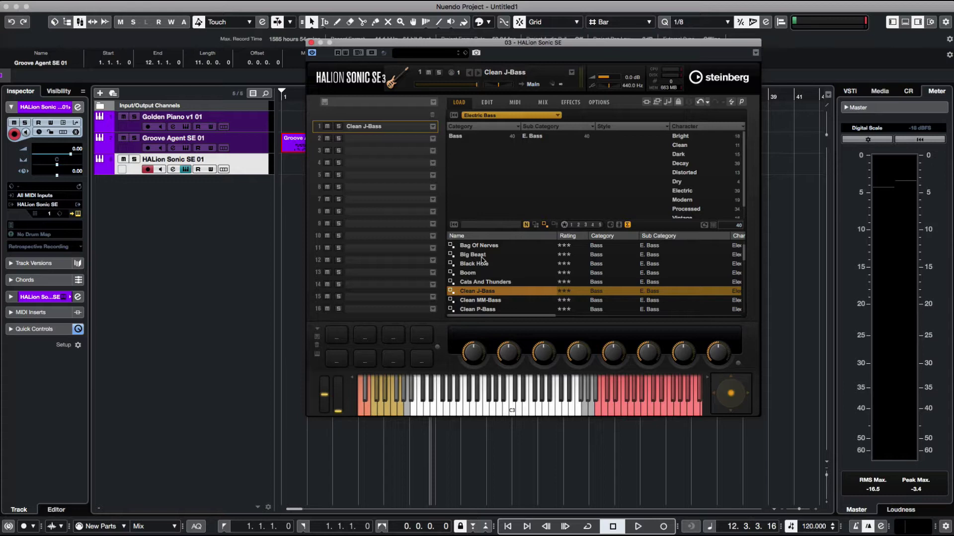
- Audition several notes of the Clean J-Bass on the virtual keyboard, then close the HALion Sonic SE window
{"action": "left_click", "coordinate": [429, 410]}
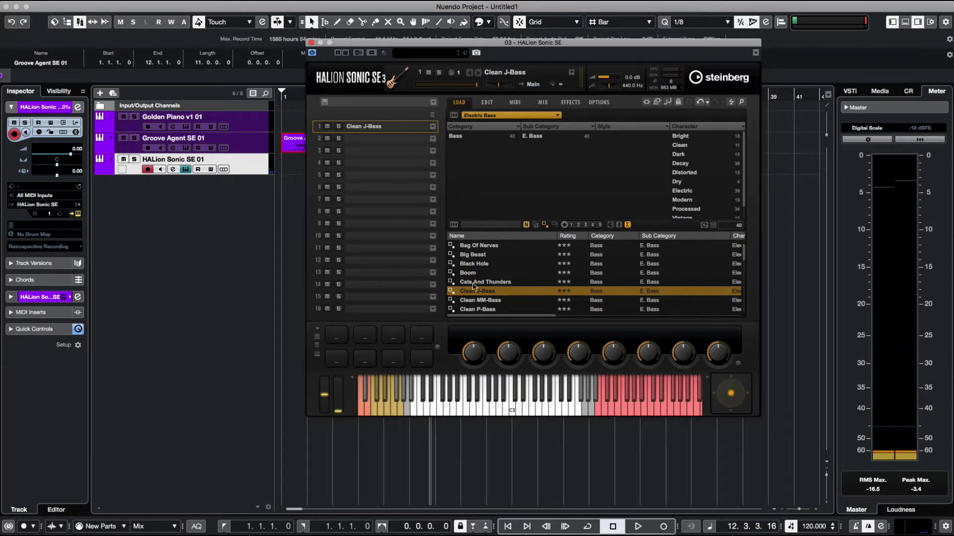
{"action": "left_click", "coordinate": [453, 405]}
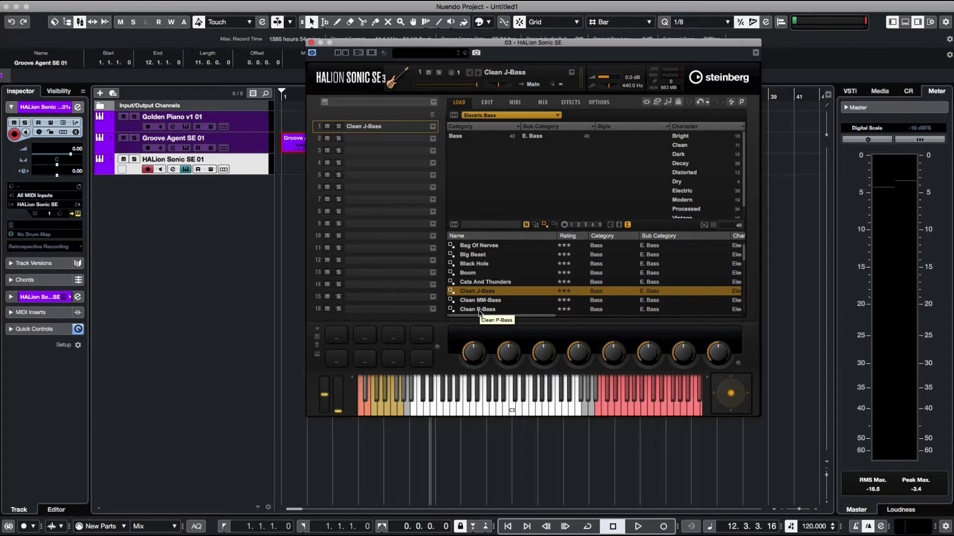
{"action": "left_click", "coordinate": [479, 410]}
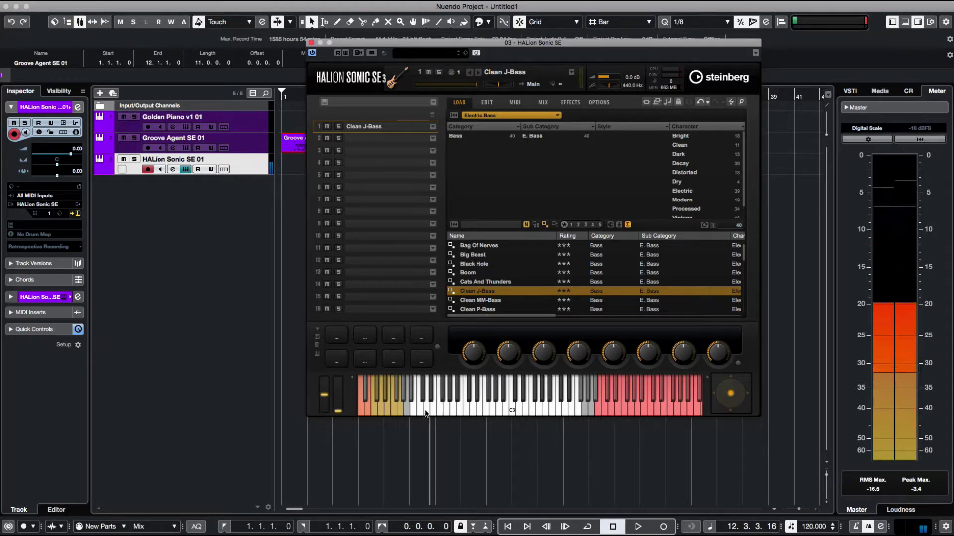
{"action": "left_click", "coordinate": [412, 414]}
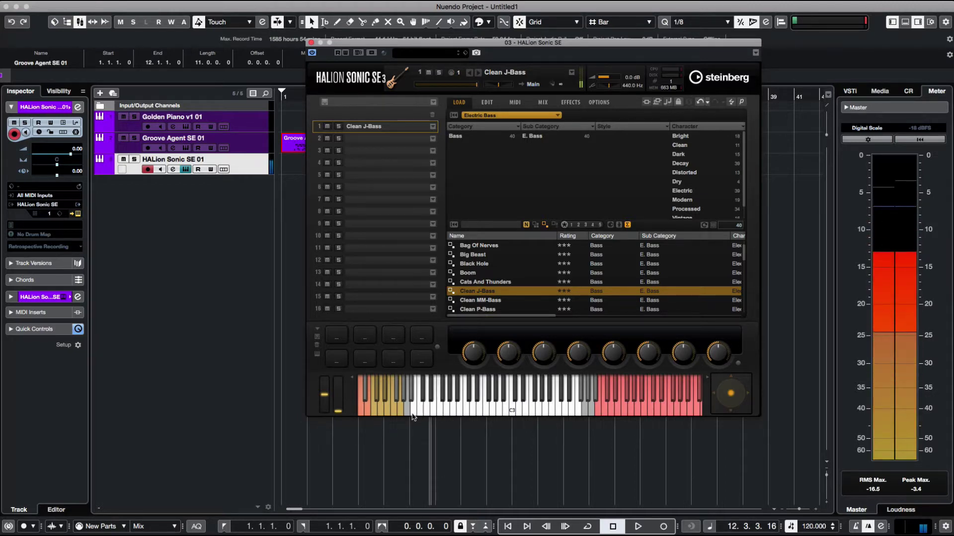
{"action": "left_click", "coordinate": [443, 406]}
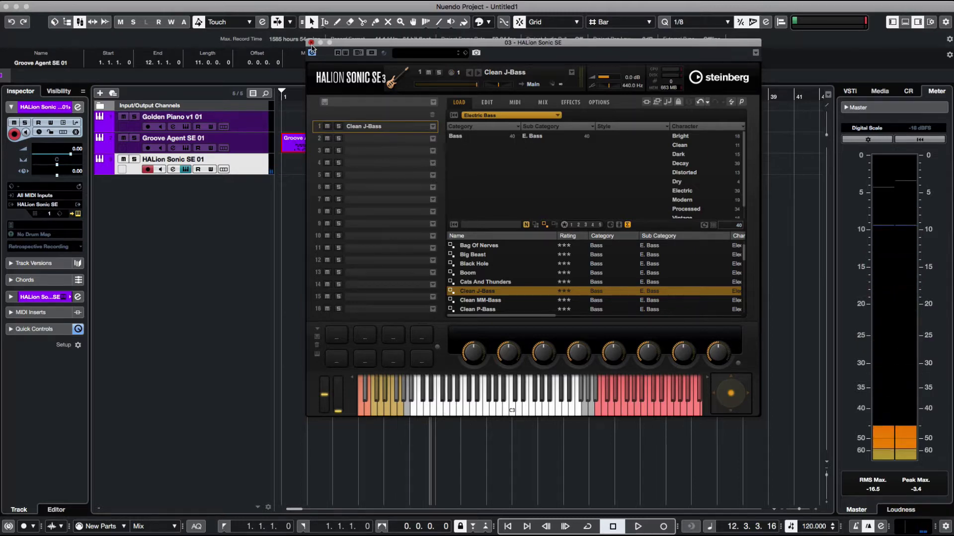
{"action": "key", "text": "super+w"}
- Clear the event selection and return the project cursor to the start of bar 1
{"action": "left_click", "coordinate": [382, 174]}
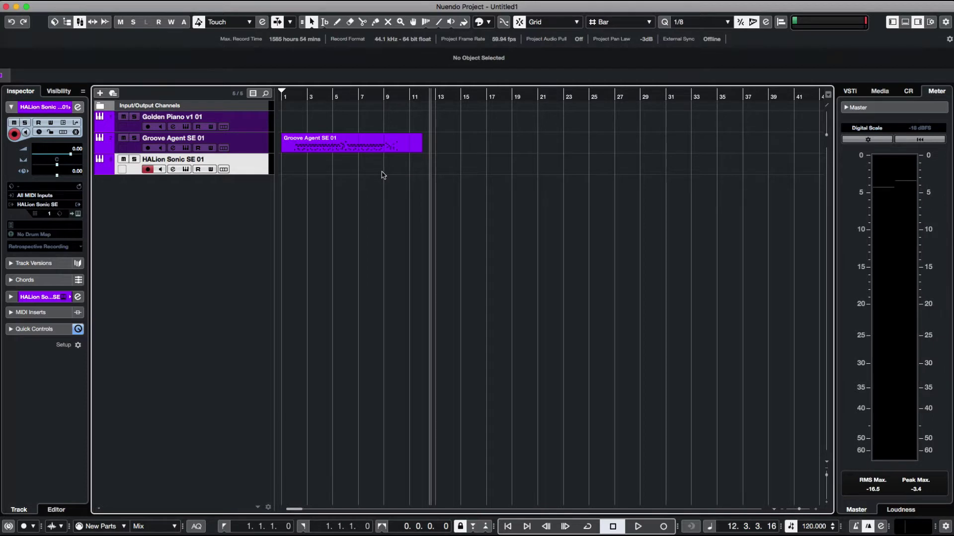
{"action": "left_click", "coordinate": [293, 91]}
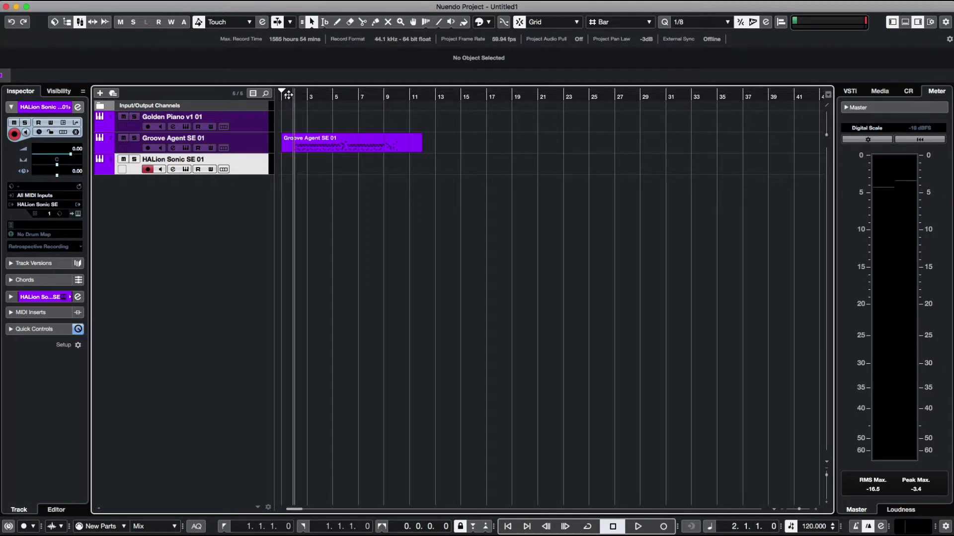
{"action": "left_click", "coordinate": [286, 95]}
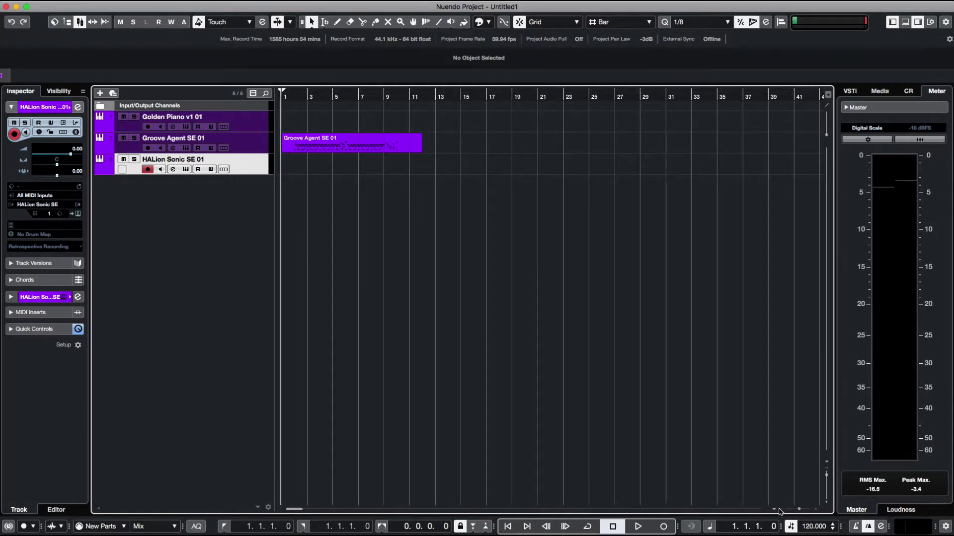
{"action": "left_click_drag", "start_coordinate": [798, 510], "coordinate": [800, 511]}
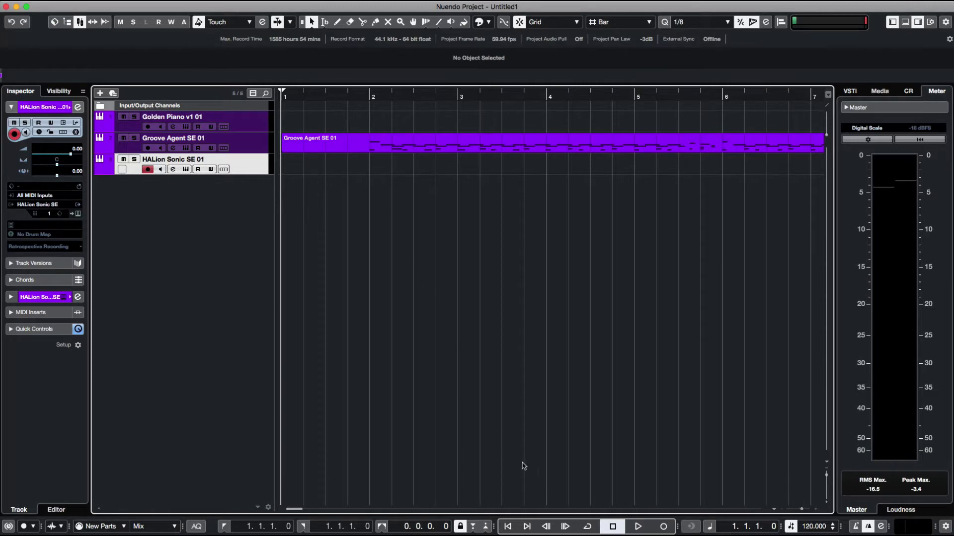
{"action": "left_click", "coordinate": [662, 528]}
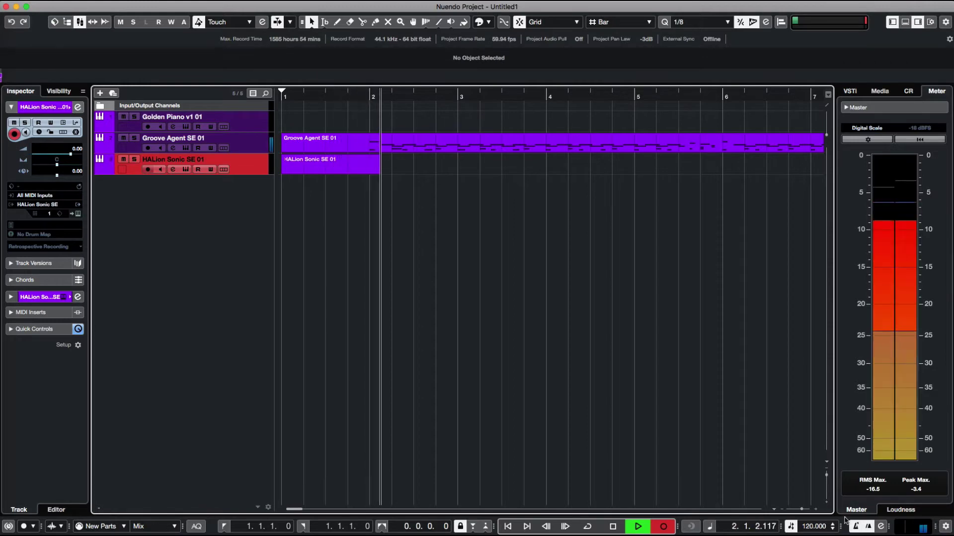
{"action": "key", "text": "space"}
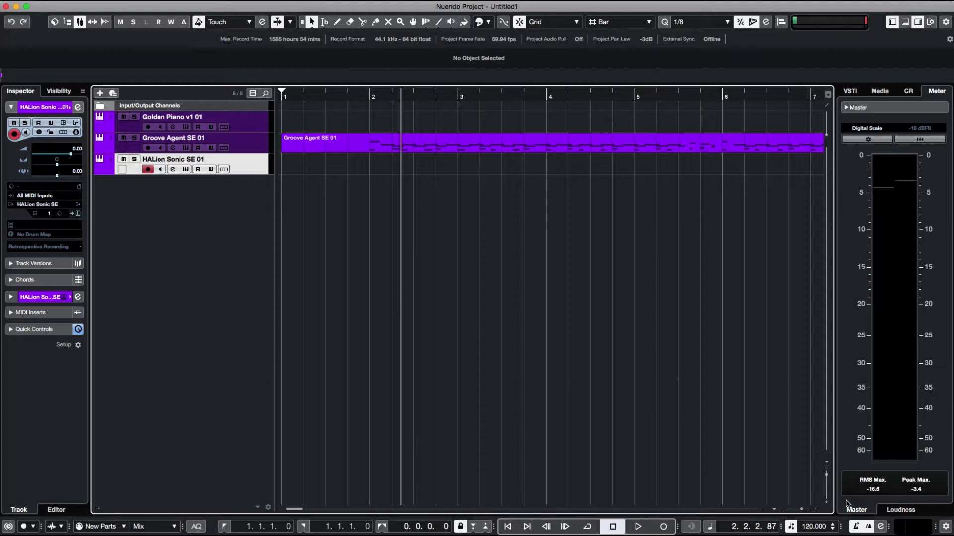
- Play the drum part from bar 1 into bar 11 to rehearse the bass line, and return to the start
{"action": "key", "text": "space"}
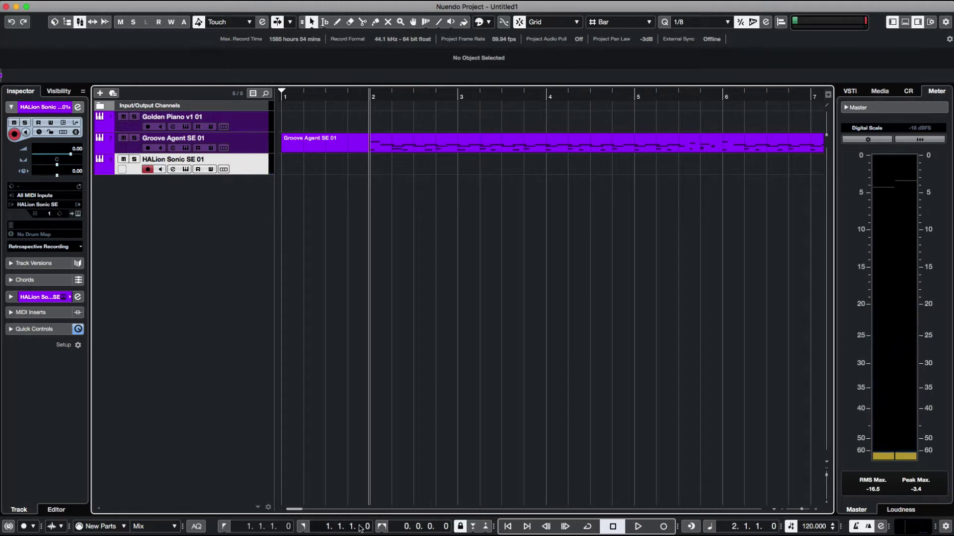
{"action": "left_click", "coordinate": [507, 527]}
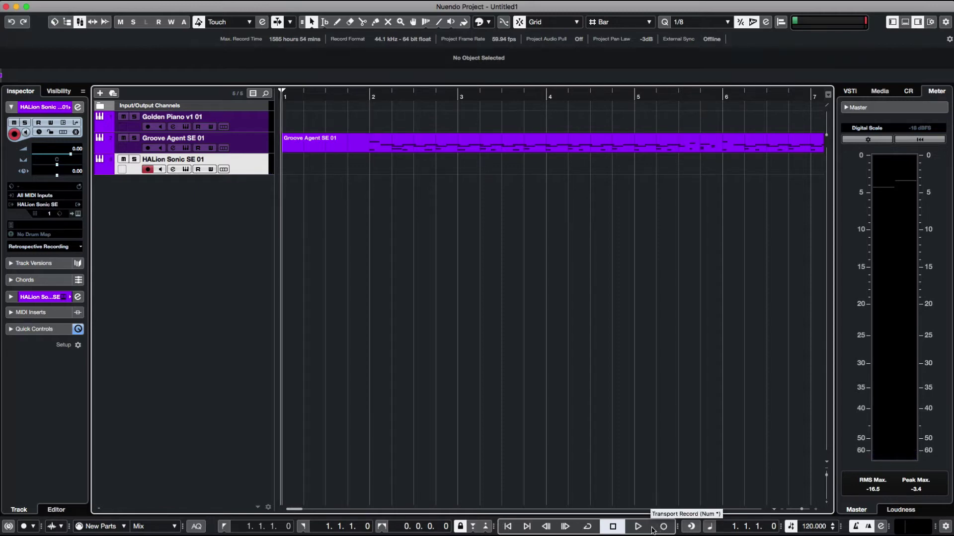
{"action": "left_click", "coordinate": [638, 527]}
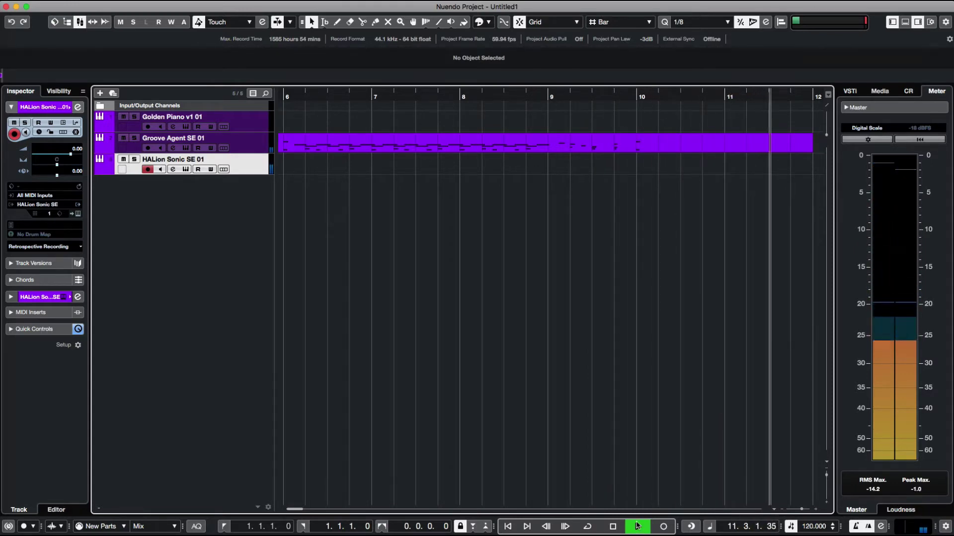
{"action": "left_click", "coordinate": [613, 526]}
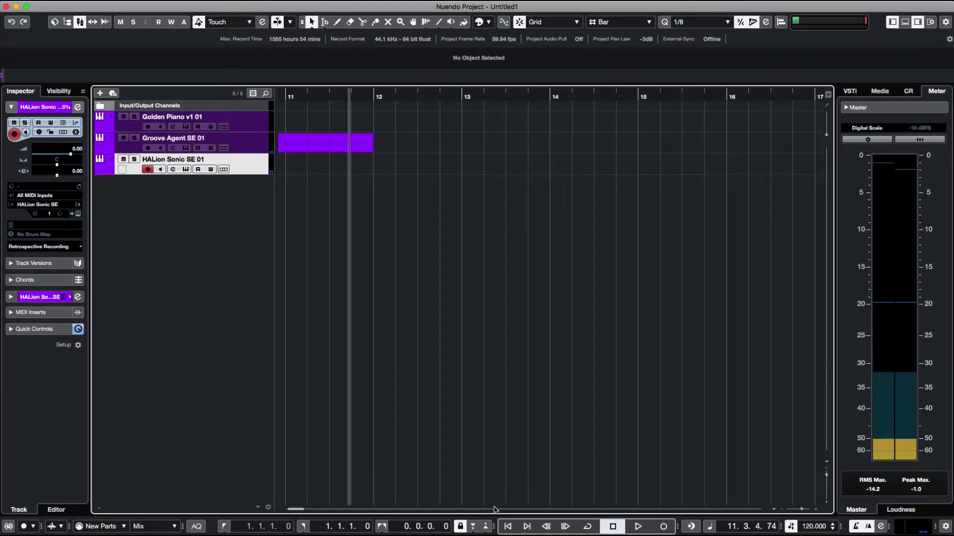
{"action": "left_click", "coordinate": [612, 526]}
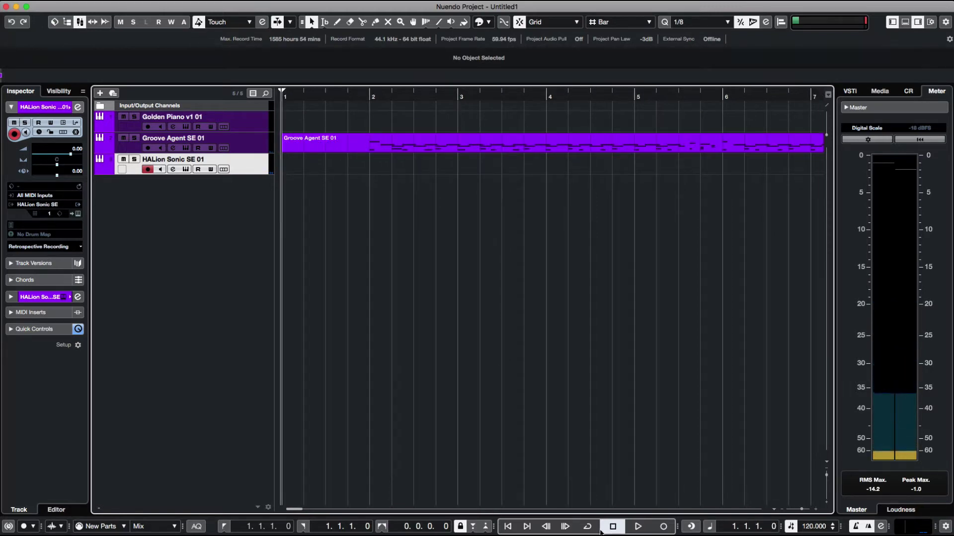
- Record the bass line on the HALion Sonic SE 01 track from bar 1 into bar 10 and clear the event selection
{"action": "left_click", "coordinate": [663, 526]}
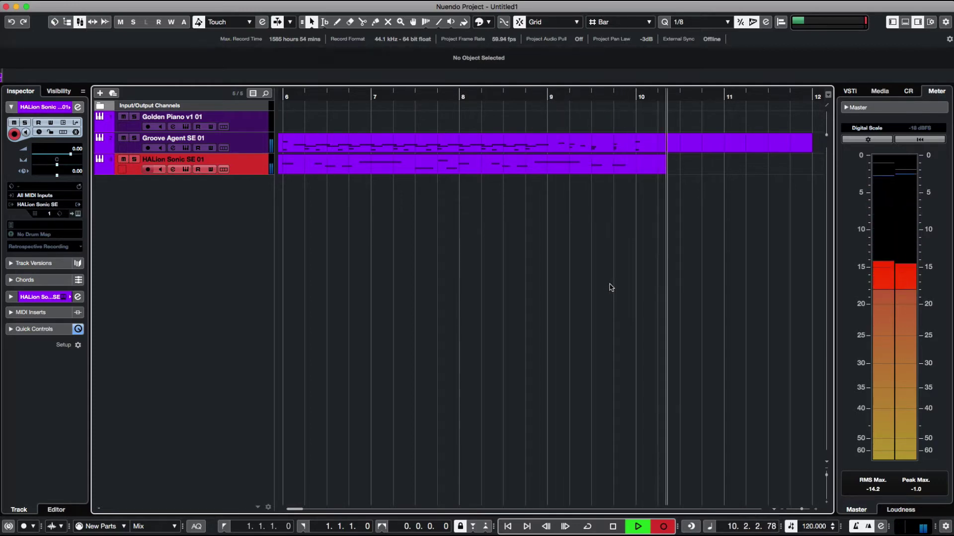
{"action": "key", "text": "space"}
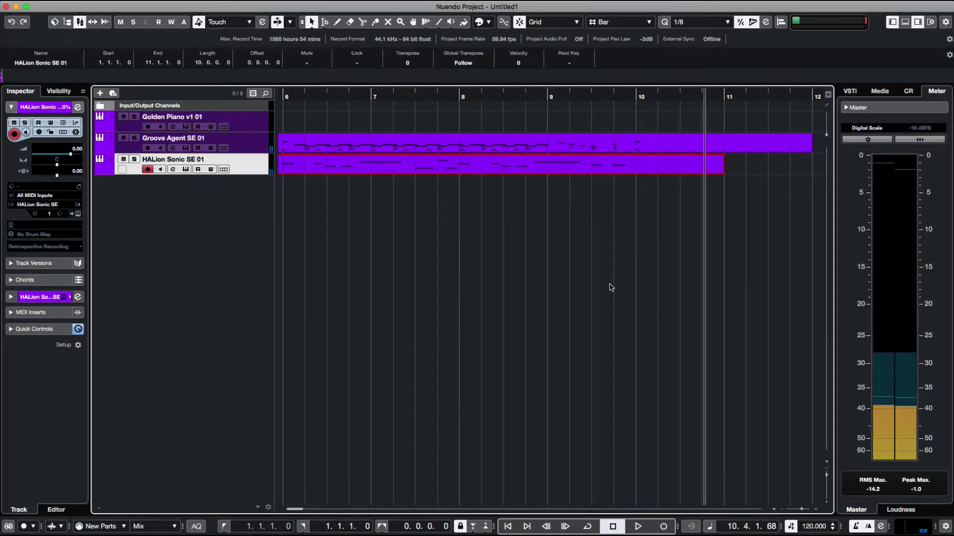
{"action": "left_click", "coordinate": [576, 215]}
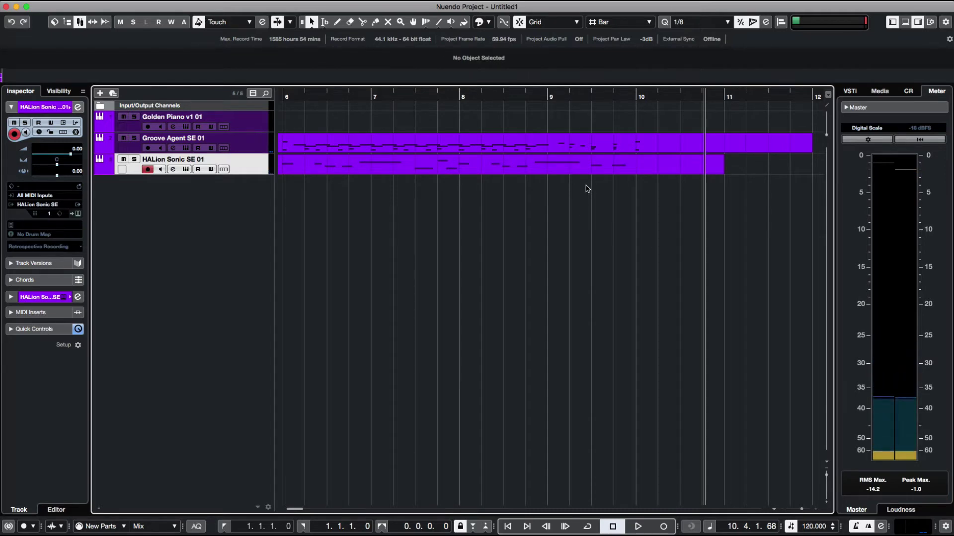
- Select the recorded HALion Sonic SE 01 bass part and set the quantize preset to 1/16
{"action": "left_click", "coordinate": [698, 20]}
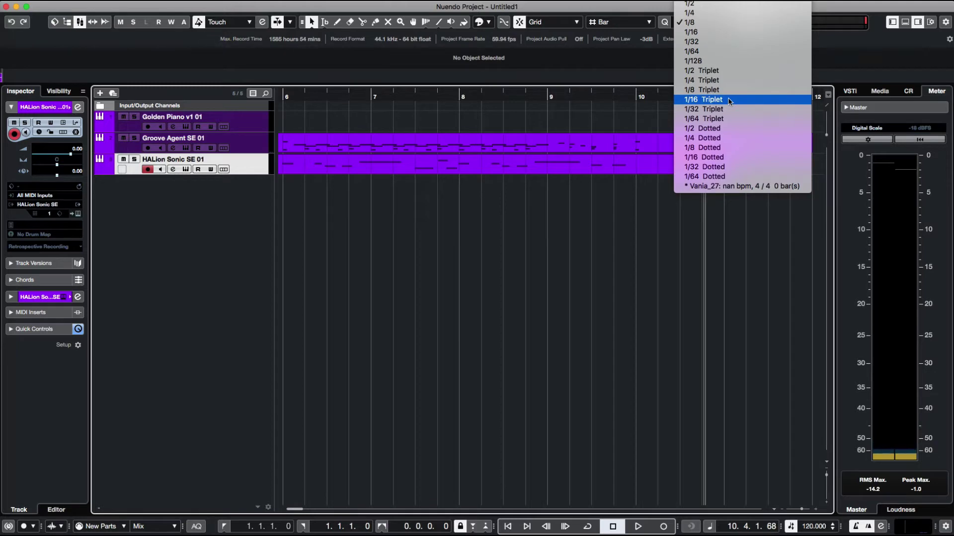
{"action": "left_click", "coordinate": [509, 194]}
{"action": "left_click", "coordinate": [505, 165]}
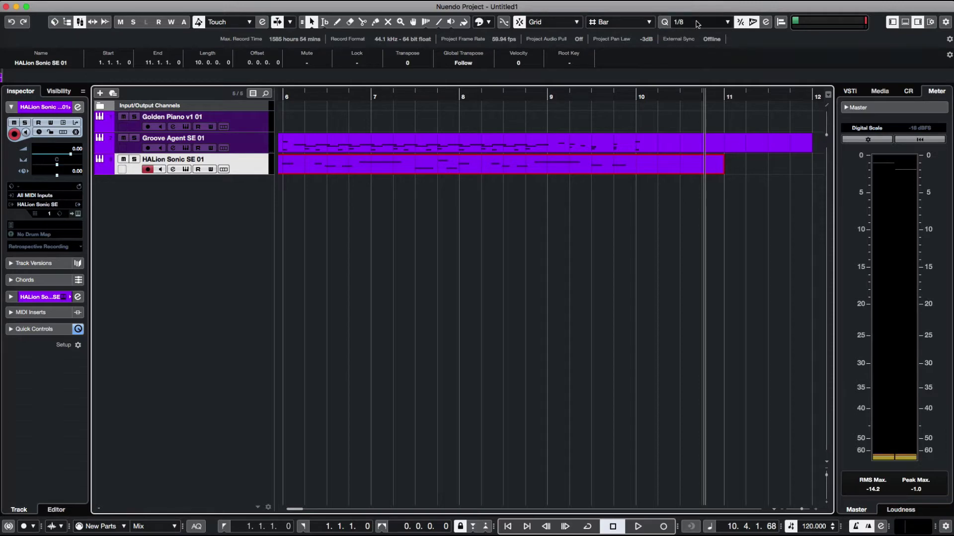
{"action": "left_click", "coordinate": [725, 22]}
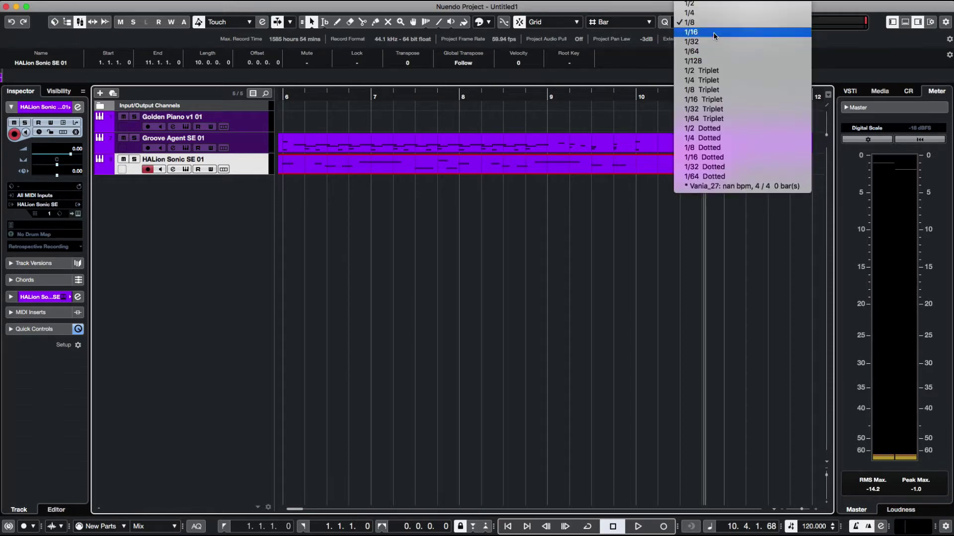
{"action": "left_click", "coordinate": [713, 31]}
{"action": "key", "text": "Home"}
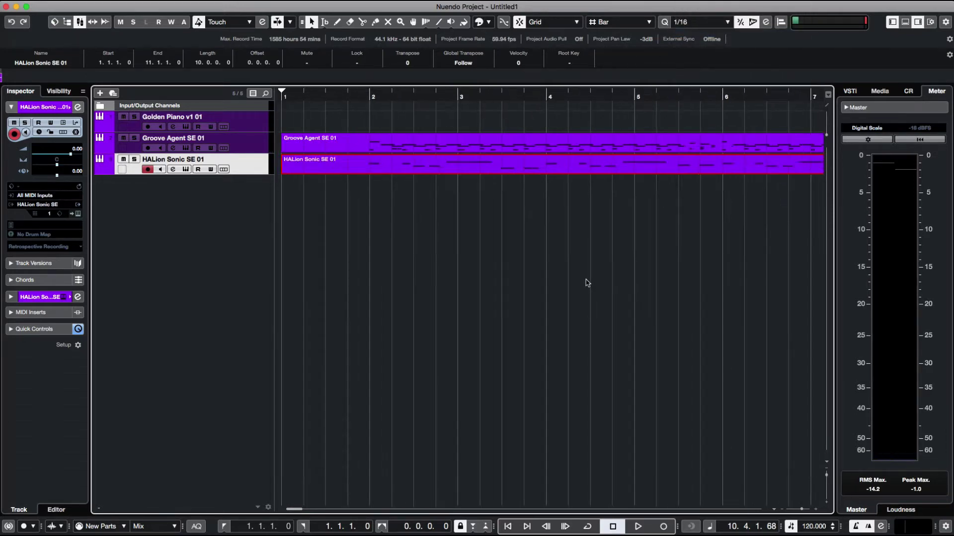
- Play back the drums and bass from bar 1 to bar 12, selecting the Golden Piano v1 01 track during playback
{"action": "left_click", "coordinate": [353, 97]}
{"action": "key", "text": "space"}
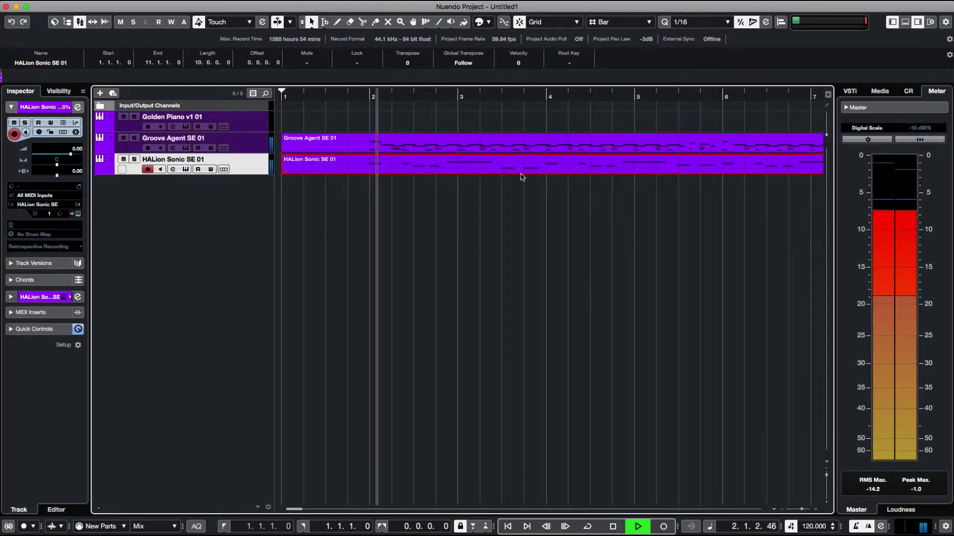
{"action": "left_click", "coordinate": [248, 121]}
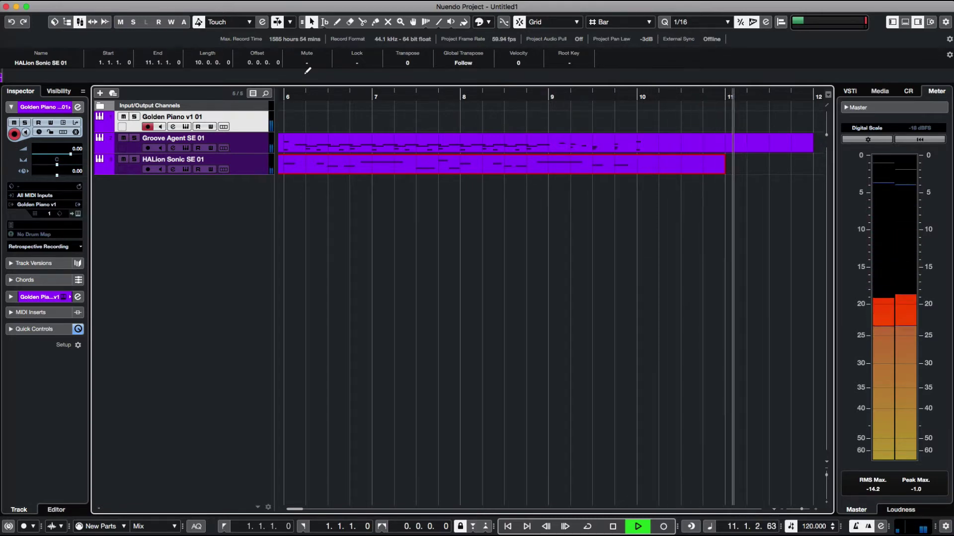
{"action": "key", "text": "space"}
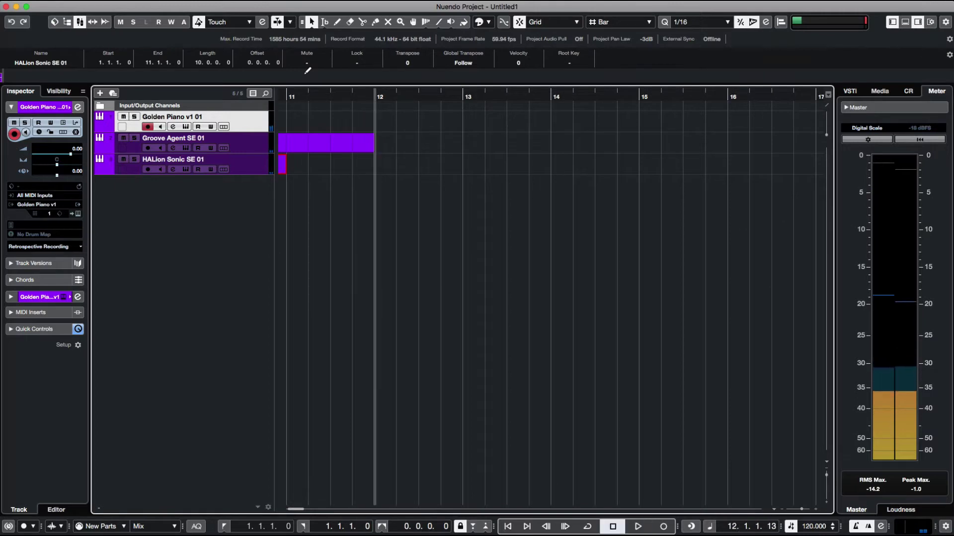
- Record a take on the Golden Piano v1 01 track from bar 1 into bar 10 and delete the recorded part
{"action": "left_click", "coordinate": [507, 527]}
{"action": "left_click", "coordinate": [662, 526]}
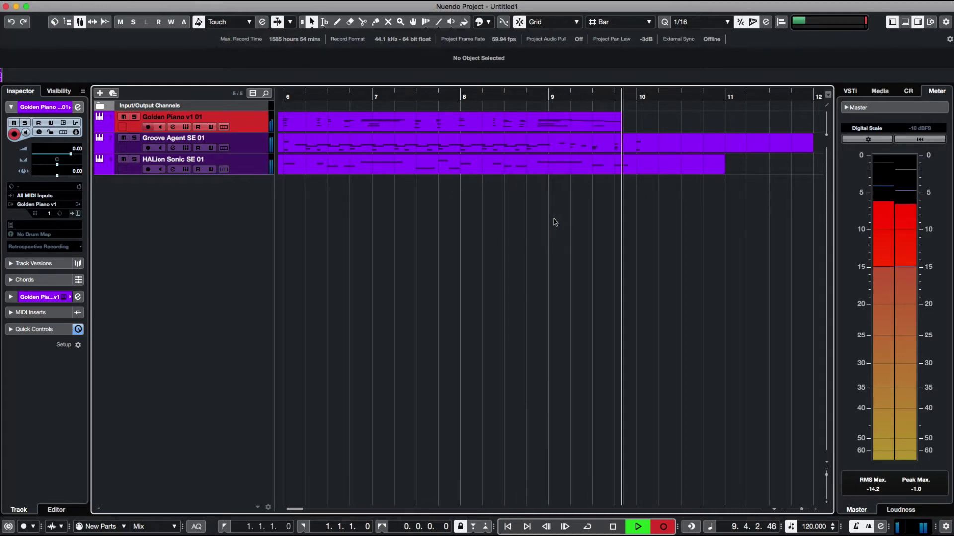
{"action": "key", "text": "space"}
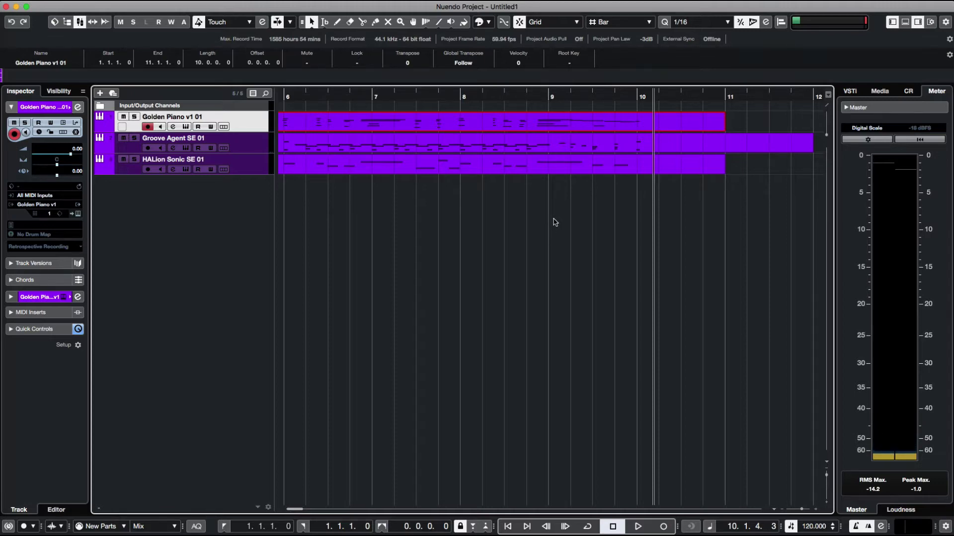
{"action": "left_click", "coordinate": [572, 220]}
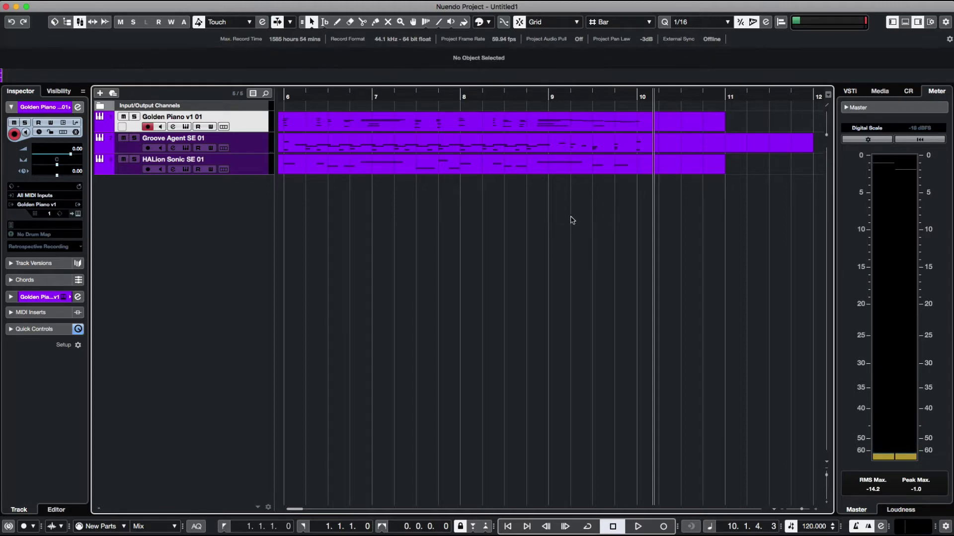
{"action": "left_click", "coordinate": [641, 124]}
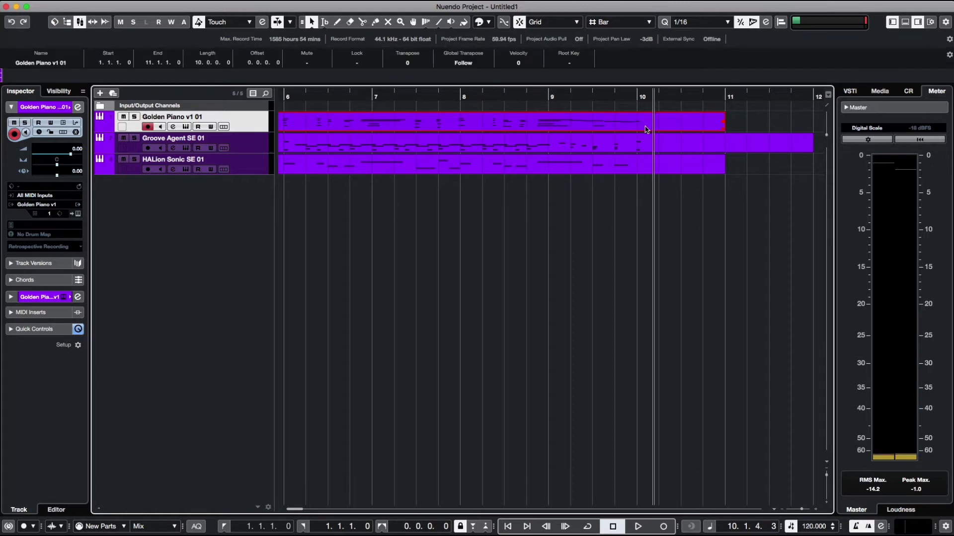
{"action": "key", "text": "Delete"}
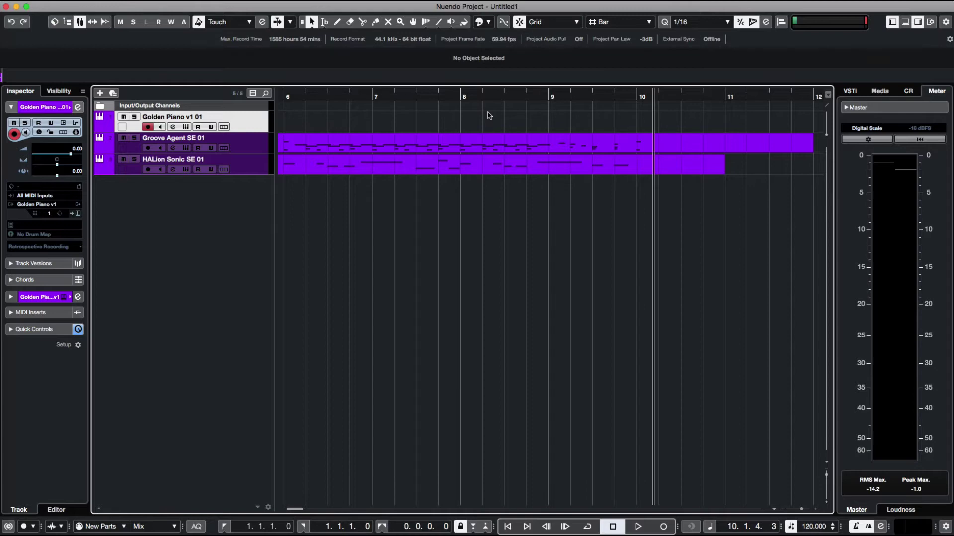
- Enable cycle playback over the drum and bass parts and set the right locator to 10.2.4.39
{"action": "key", "text": "space"}
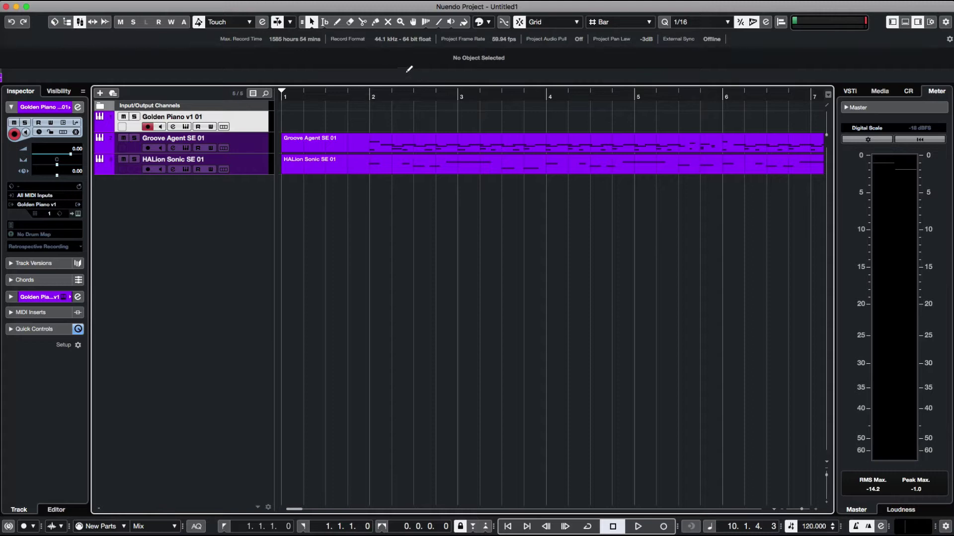
{"action": "left_click_drag", "start_coordinate": [802, 510], "coordinate": [795, 511]}
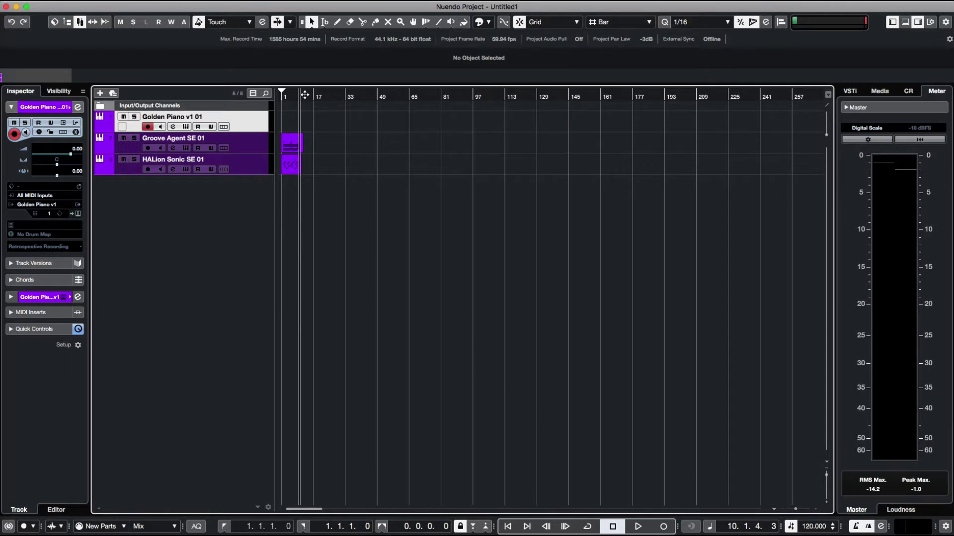
{"action": "left_click_drag", "start_coordinate": [283, 90], "coordinate": [305, 91]}
{"action": "left_click", "coordinate": [290, 94]}
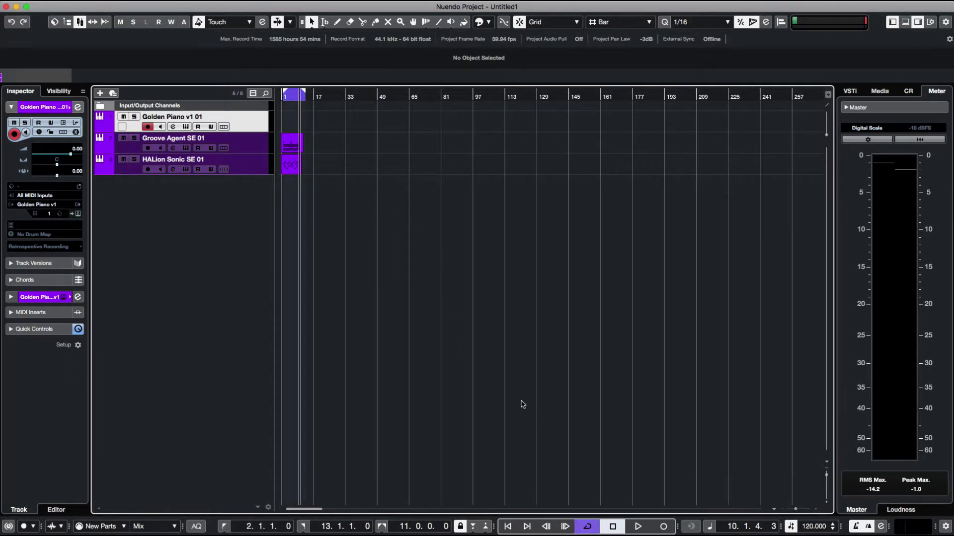
{"action": "left_click_drag", "start_coordinate": [796, 510], "coordinate": [801, 511]}
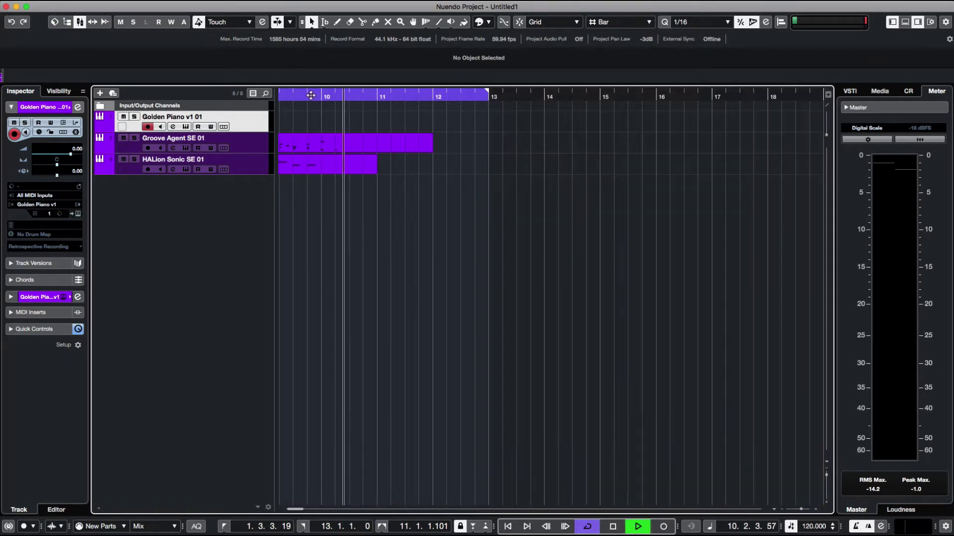
{"action": "key", "text": "space"}
{"action": "left_click_drag", "start_coordinate": [488, 93], "coordinate": [353, 94]}
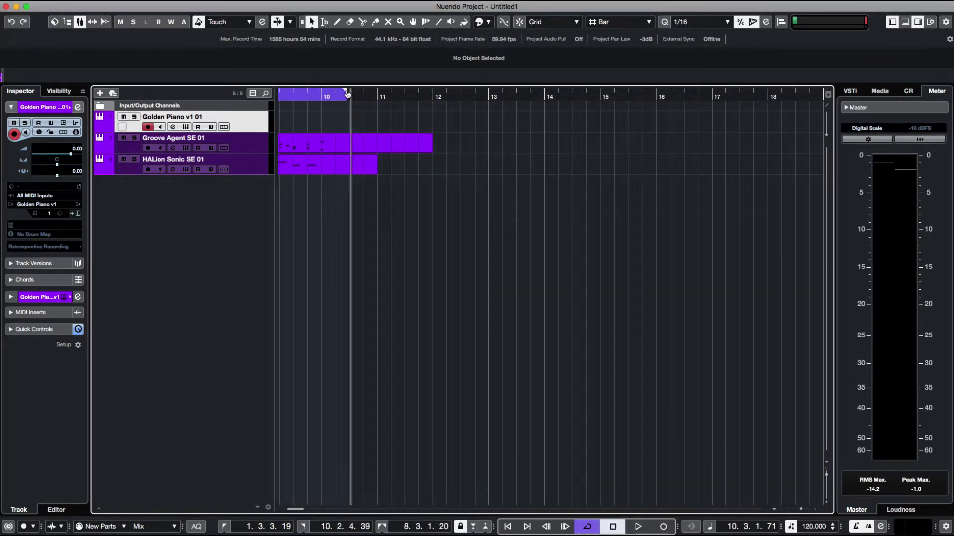
- Rehearse the piano over the looping drums and bass, and move the left locator to 1.1.1.0
{"action": "key", "text": "space"}
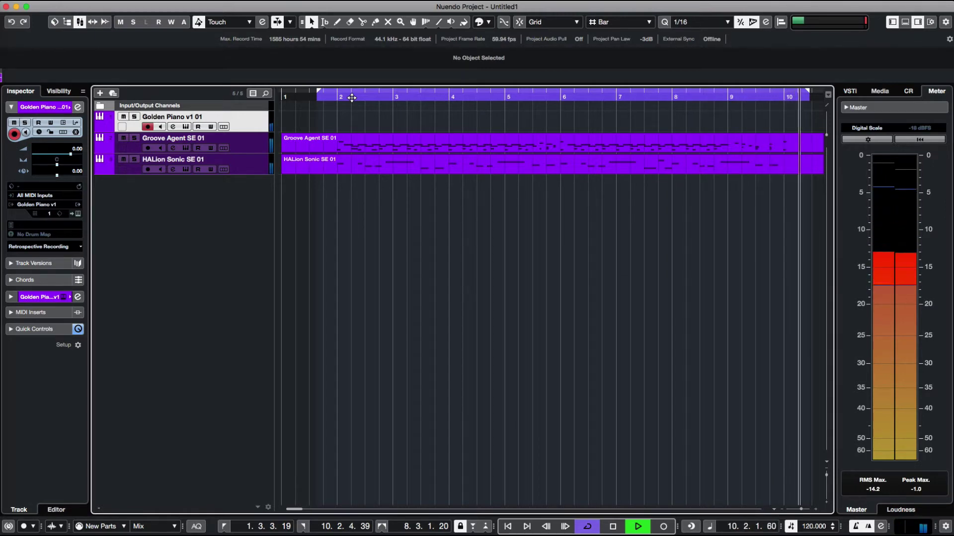
{"action": "key", "text": "space"}
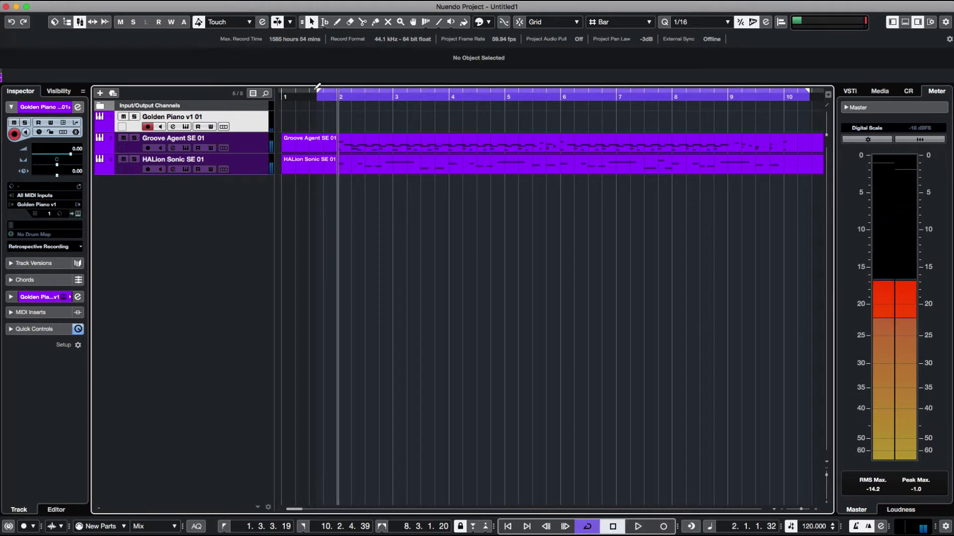
{"action": "left_click_drag", "start_coordinate": [318, 93], "coordinate": [289, 94]}
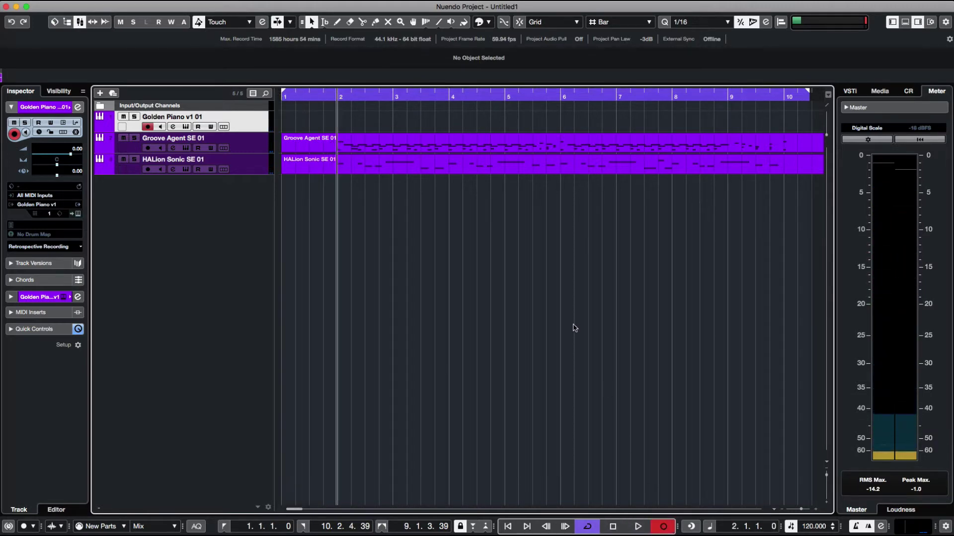
- Record a Golden Piano v1 01 take through the whole cycle range and delete the resulting part
{"action": "key", "text": "KP_Multiply"}
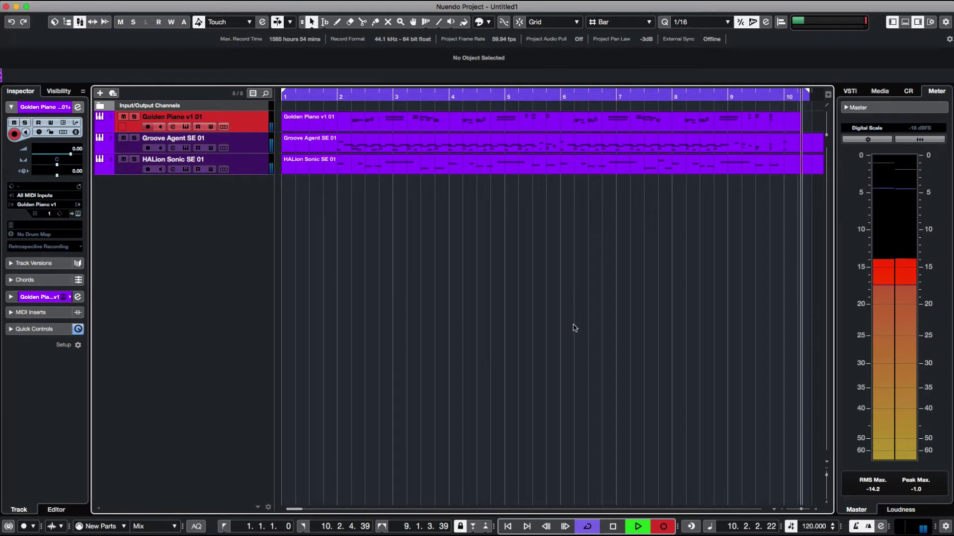
{"action": "key", "text": "space"}
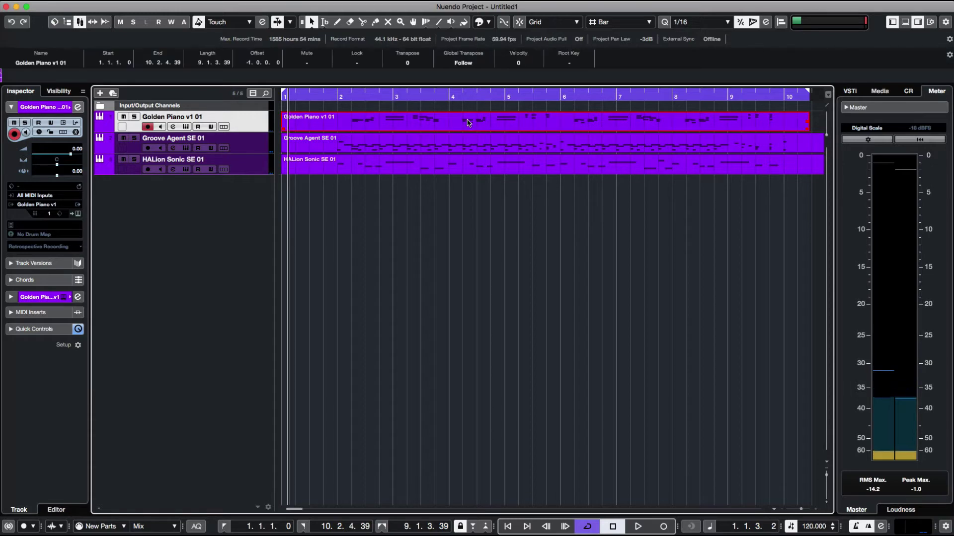
{"action": "key", "text": "Delete"}
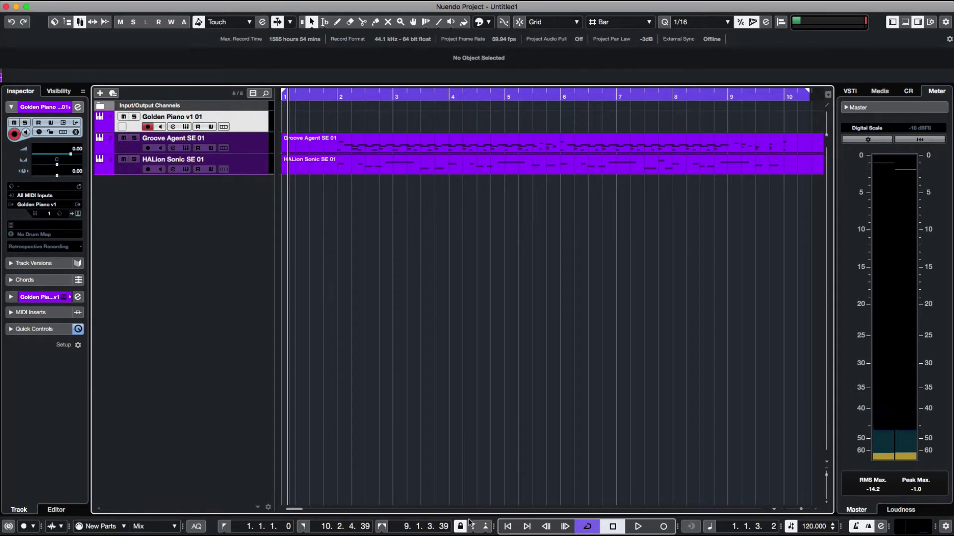
- Record a Golden Piano v1 01 take from bar 1 through the cycle range and play back its beginning
{"action": "left_click", "coordinate": [508, 527]}
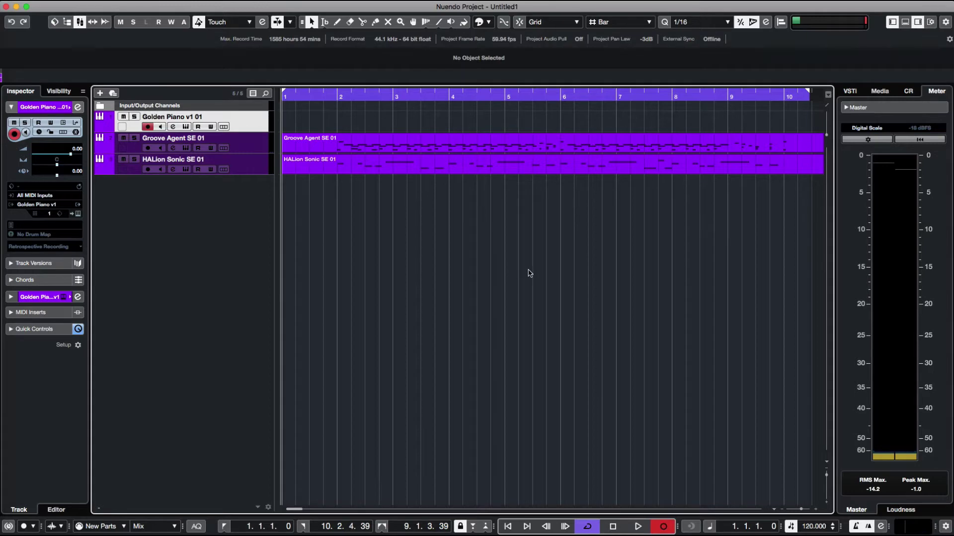
{"action": "key", "text": "space"}
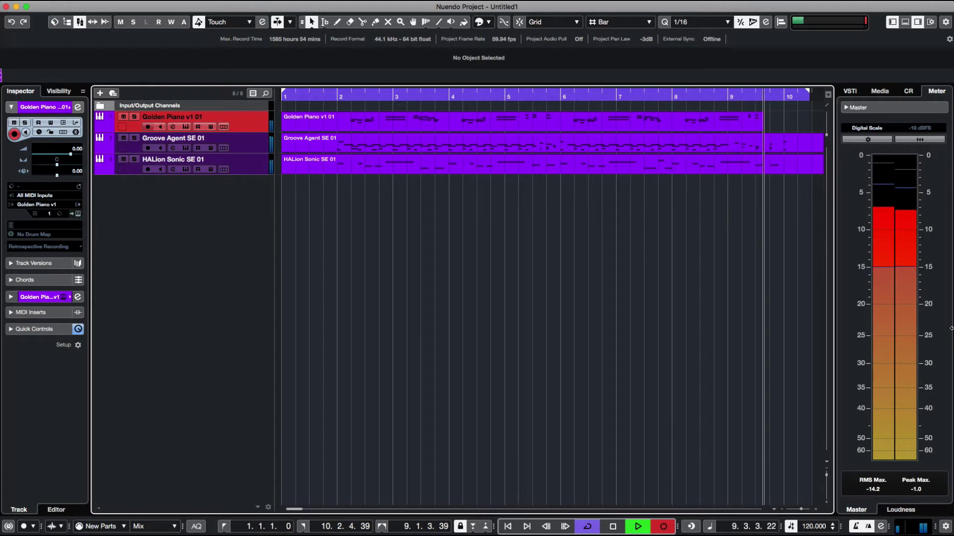
{"action": "key", "text": "space"}
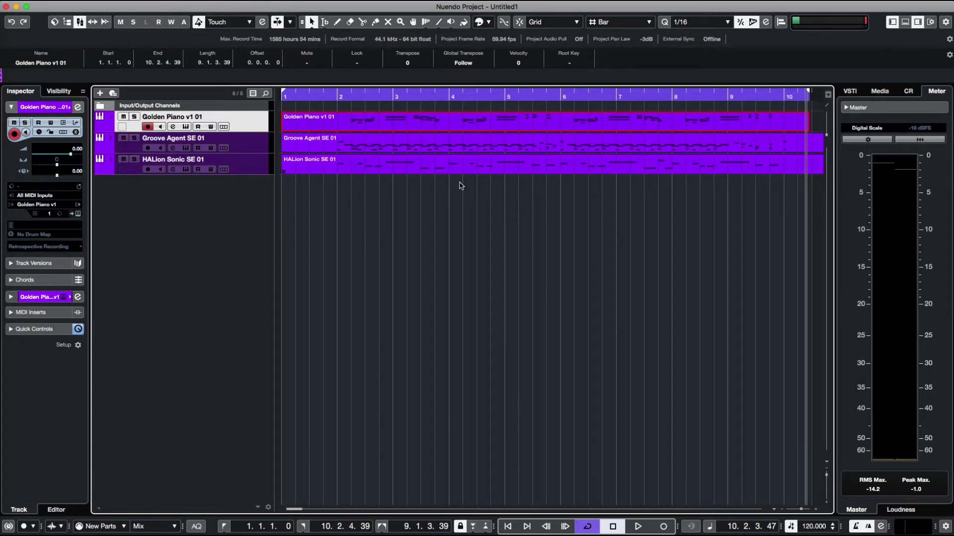
{"action": "double_click", "coordinate": [283, 95]}
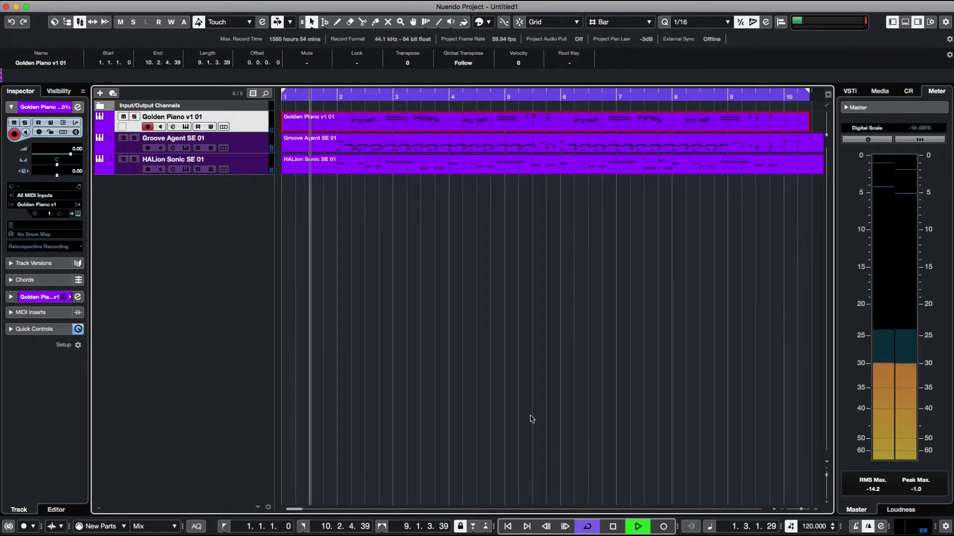
{"action": "key", "text": "space"}
- Save the project as Golden Piano Demo in the Golden Piano folder
{"action": "key", "text": "super+s"}
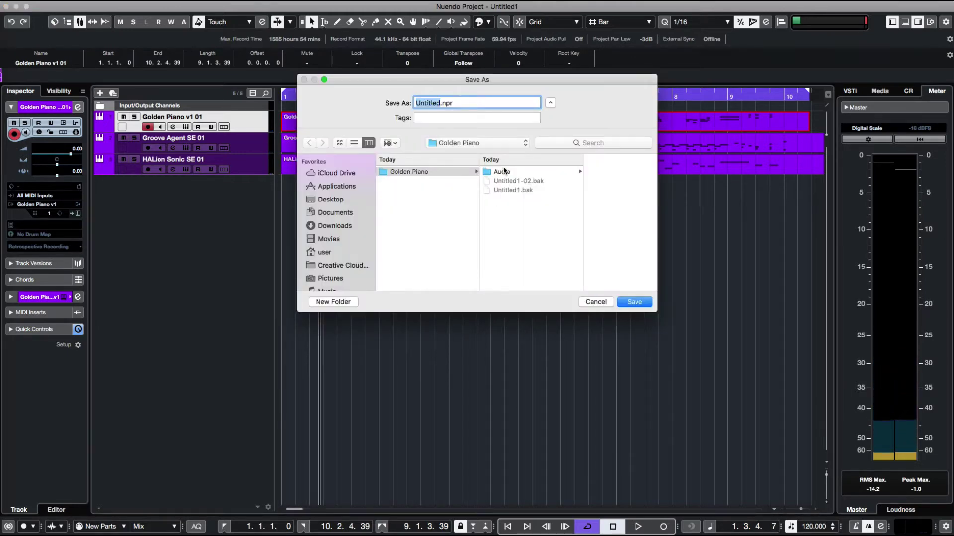
{"action": "type", "text": "Goldee"}
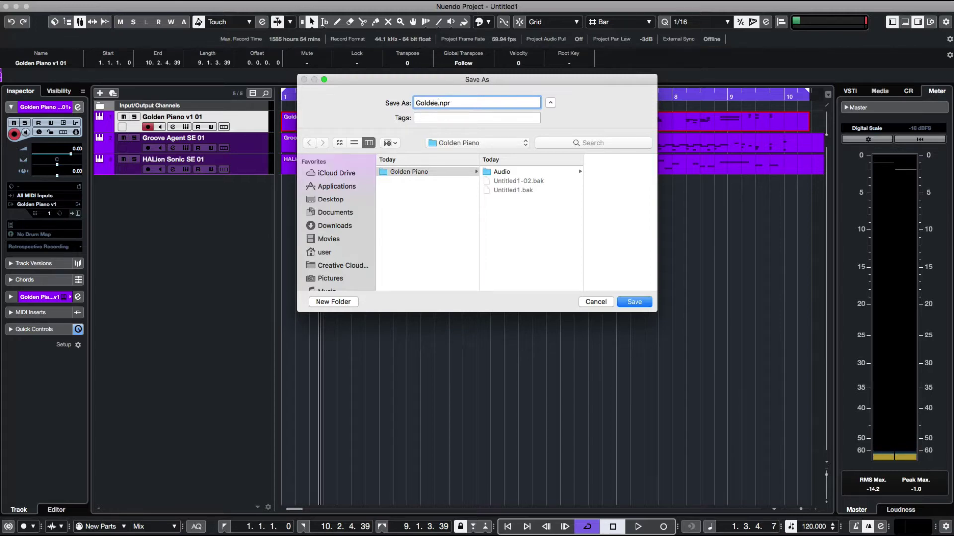
{"action": "type", "text": "en Piano Demo"}
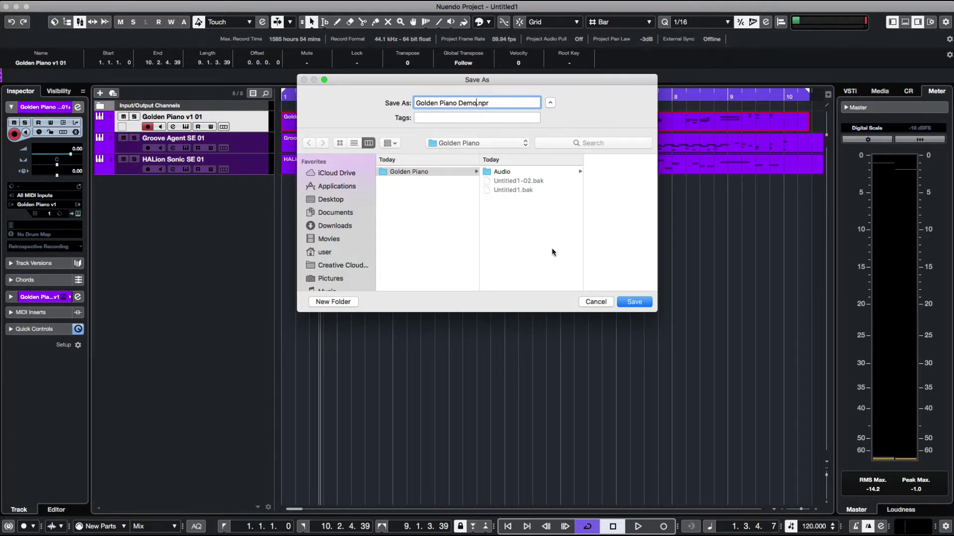
{"action": "left_click", "coordinate": [633, 302]}
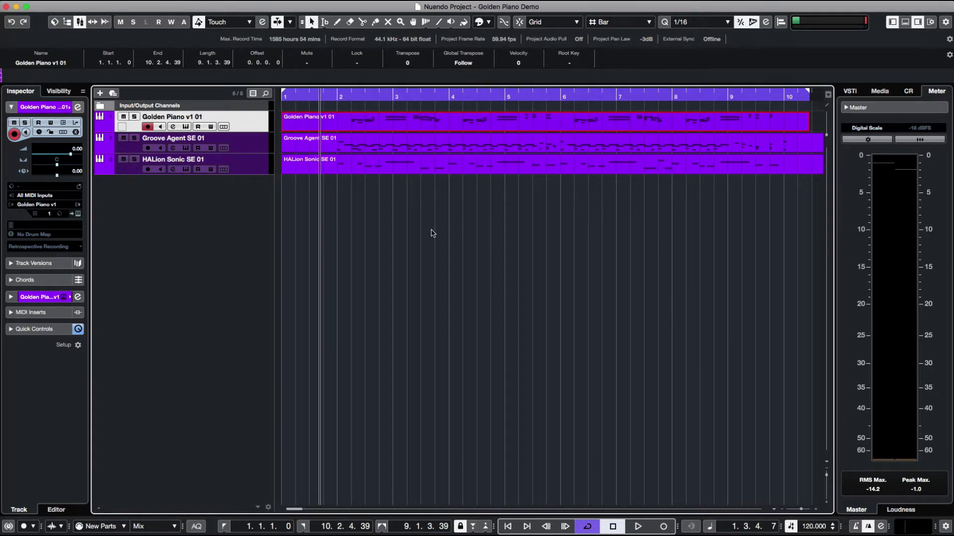
- Add one instrument track using the Mystic synth with Stereo Out as its audio output
{"action": "right_click", "coordinate": [191, 224]}
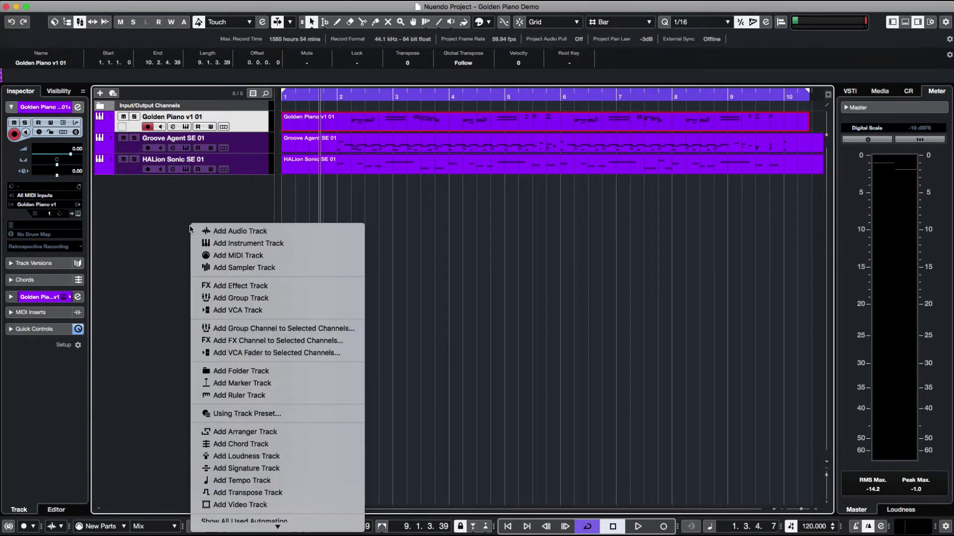
{"action": "left_click", "coordinate": [217, 244]}
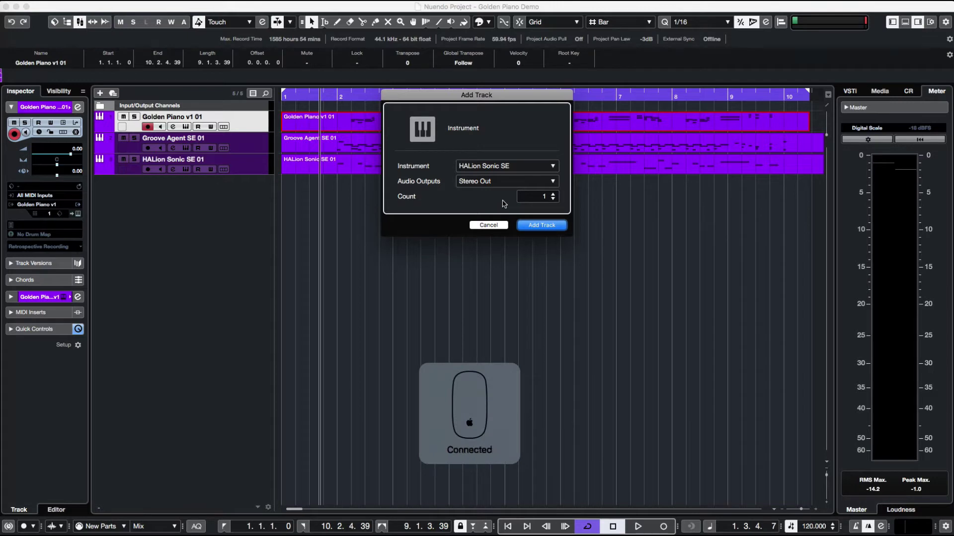
{"action": "left_click", "coordinate": [519, 170]}
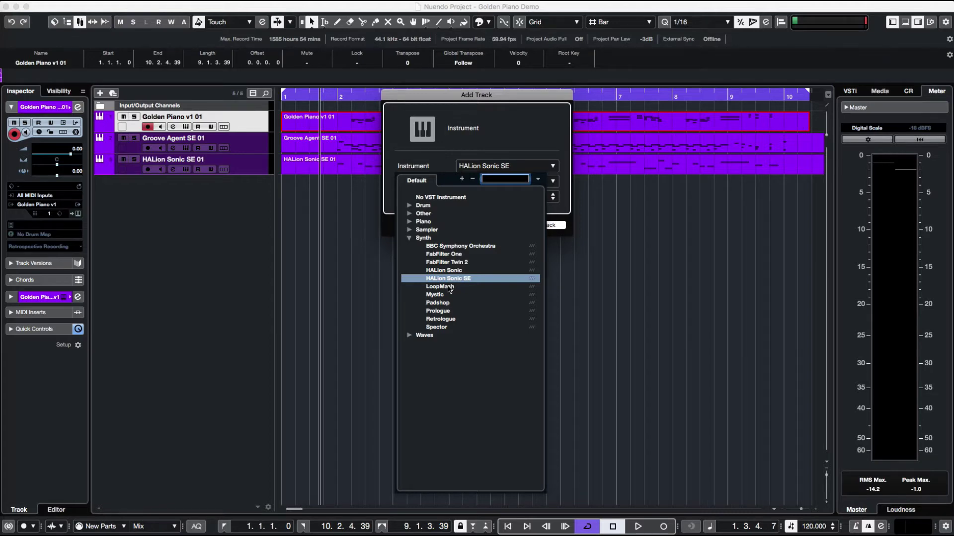
{"action": "left_click", "coordinate": [438, 296]}
{"action": "left_click", "coordinate": [543, 225]}
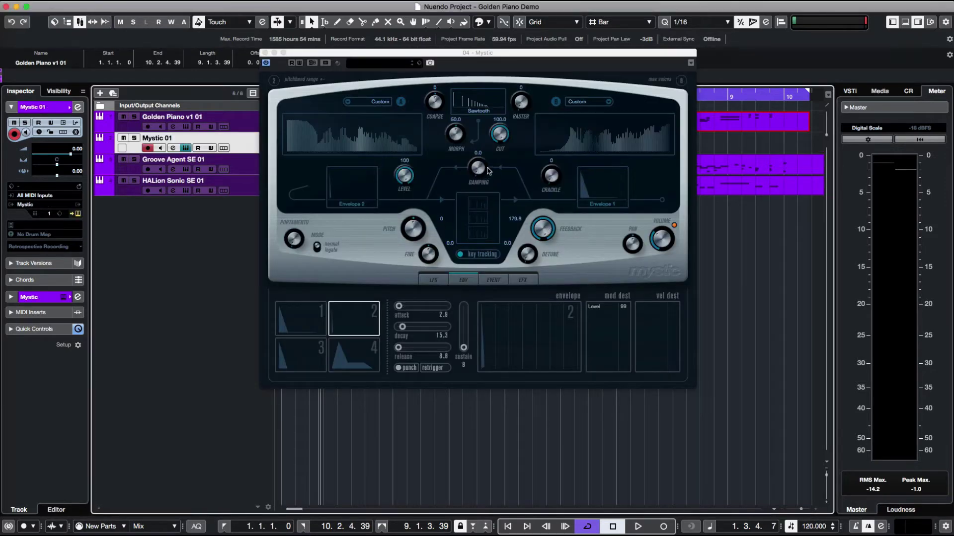
- Filter the Mystic presets by Strings and several subcategories, and remove the Mystic 01 track
{"action": "left_click", "coordinate": [405, 65]}
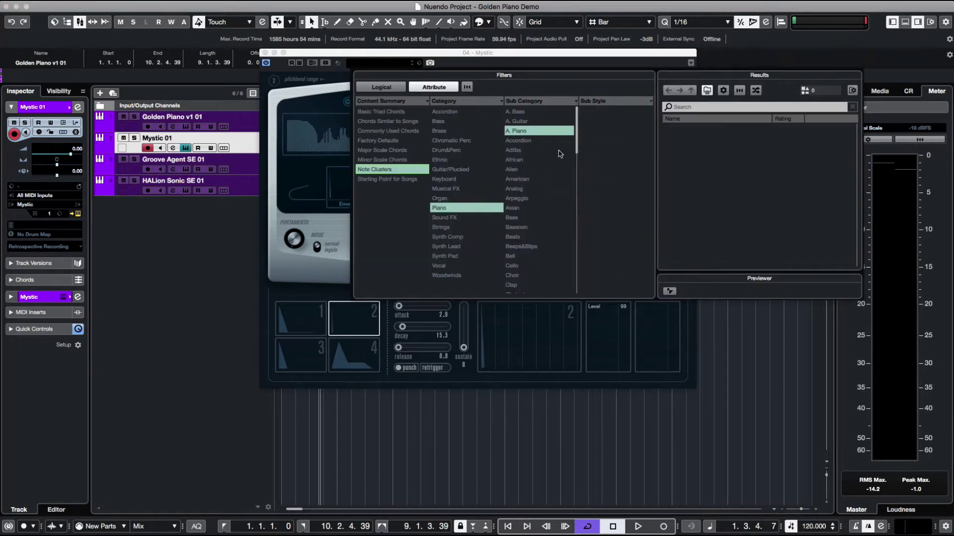
{"action": "left_click", "coordinate": [519, 151]}
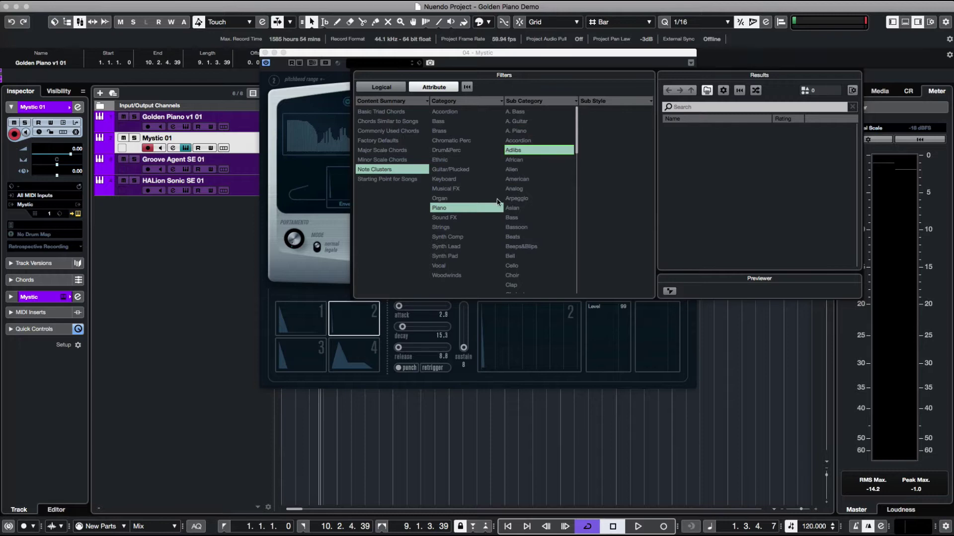
{"action": "left_click", "coordinate": [454, 219]}
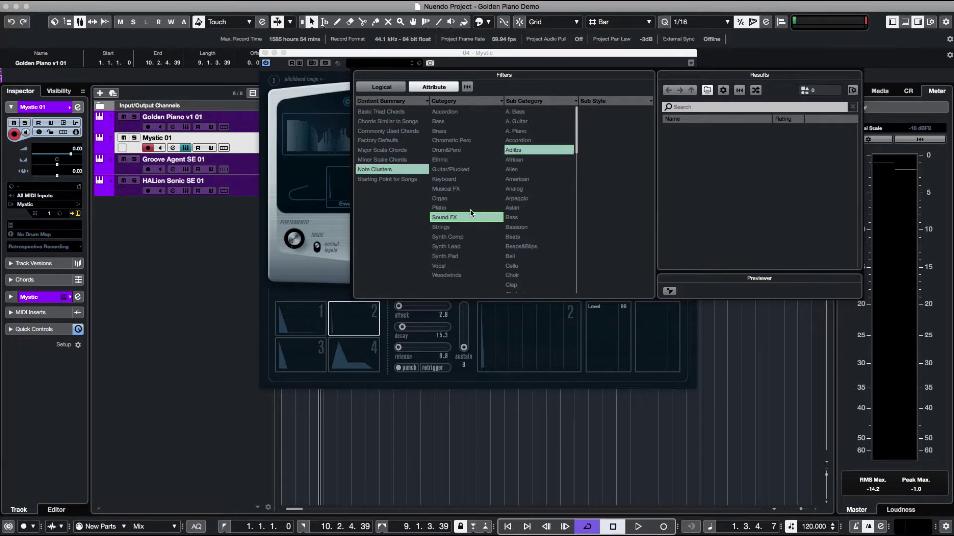
{"action": "left_click", "coordinate": [464, 229]}
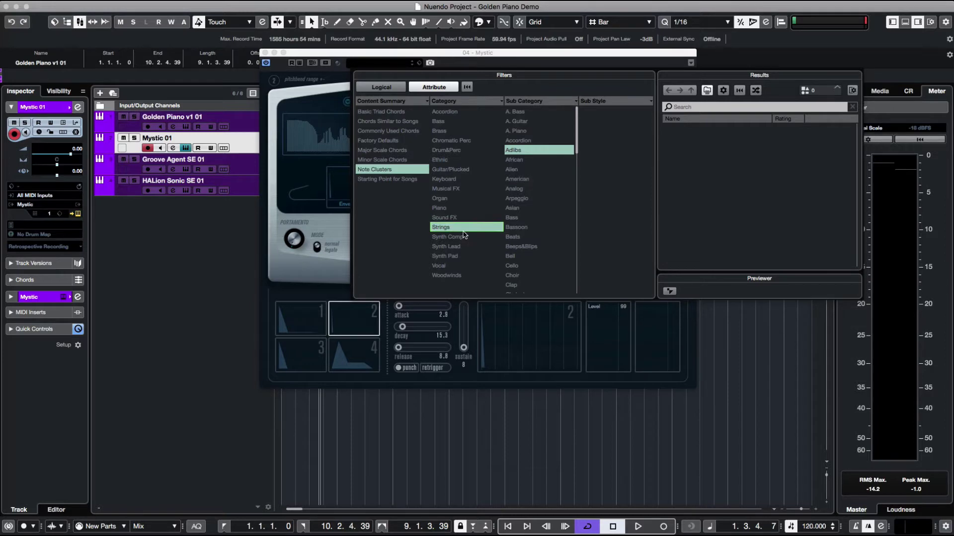
{"action": "left_click", "coordinate": [524, 200]}
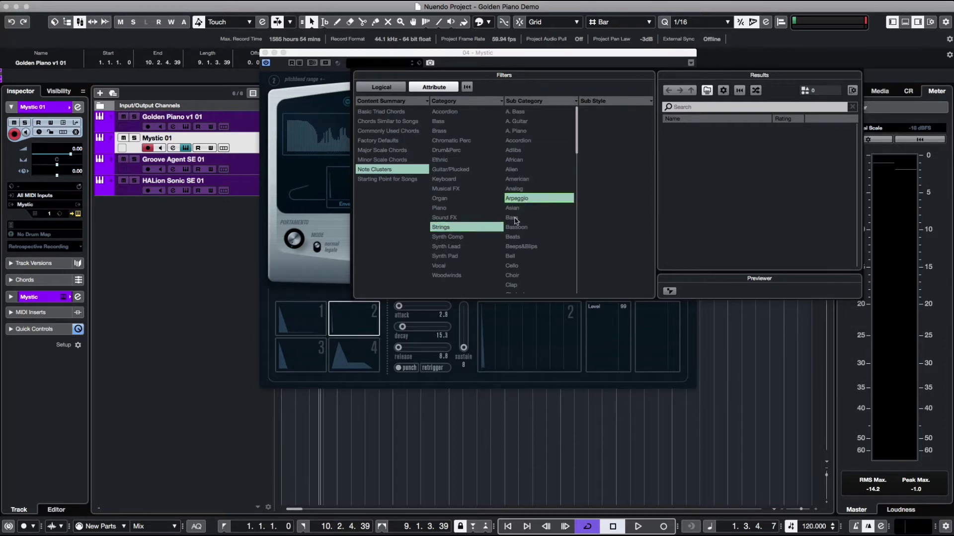
{"action": "left_click", "coordinate": [515, 228]}
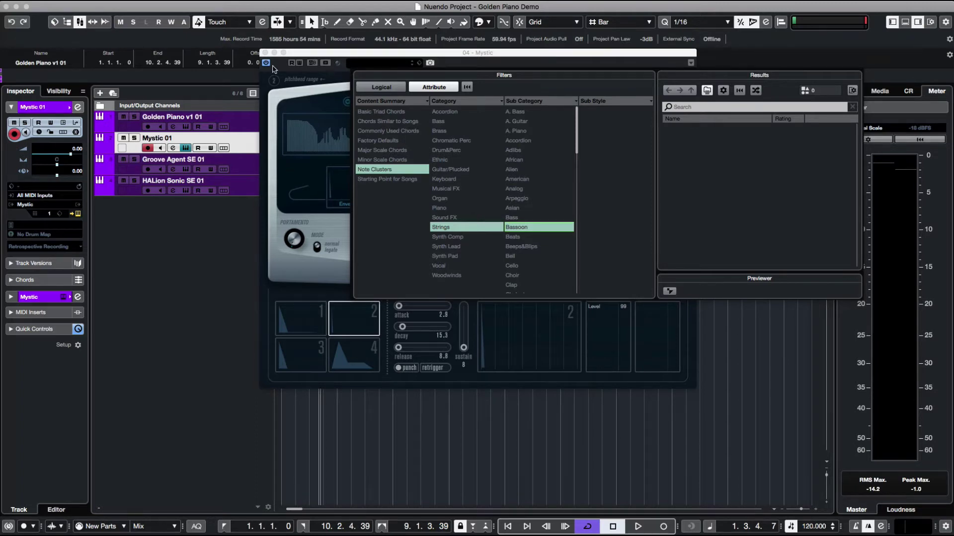
{"action": "left_click", "coordinate": [265, 53]}
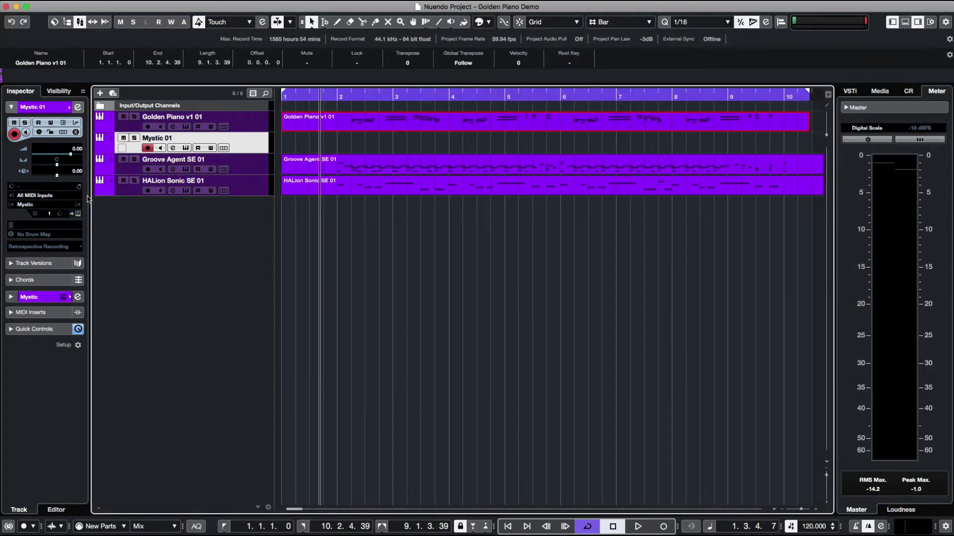
{"action": "right_click", "coordinate": [250, 148]}
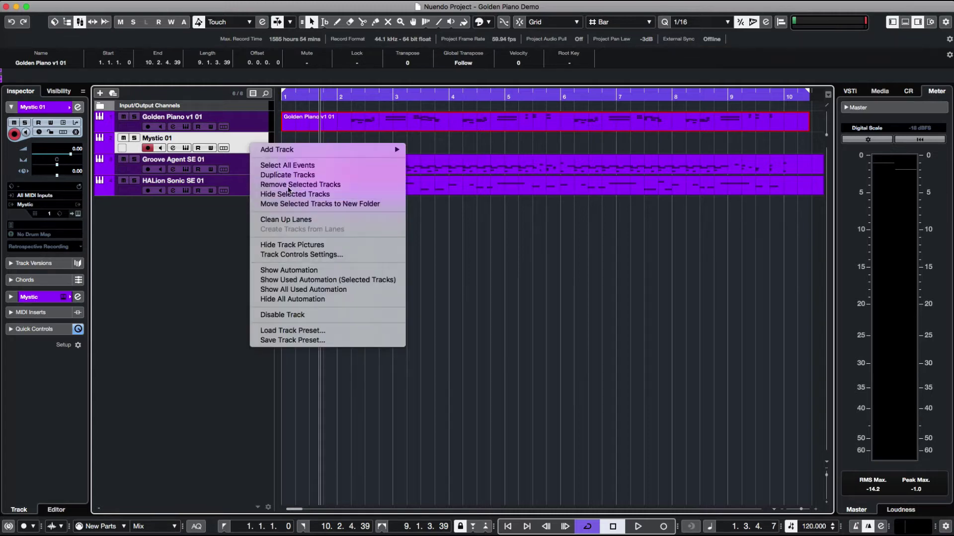
{"action": "left_click", "coordinate": [288, 186]}
- Add one instrument track using the Retrologue synth with Stereo Out as its audio output
{"action": "right_click", "coordinate": [236, 193]}
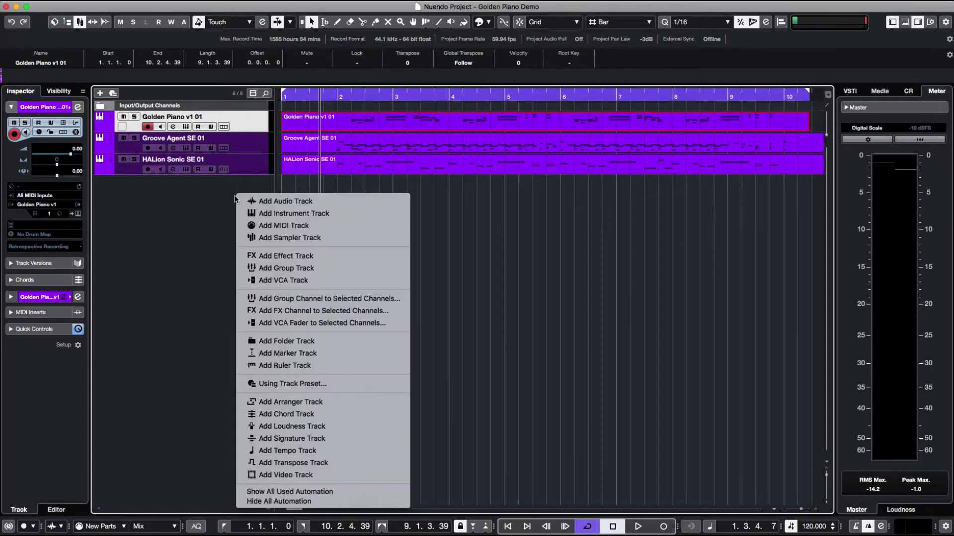
{"action": "left_click", "coordinate": [271, 214]}
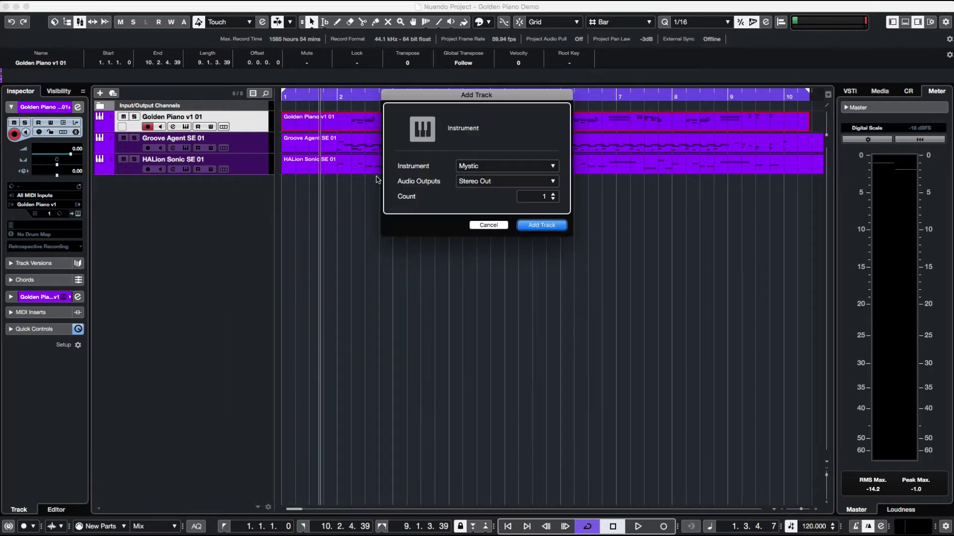
{"action": "left_click", "coordinate": [467, 168]}
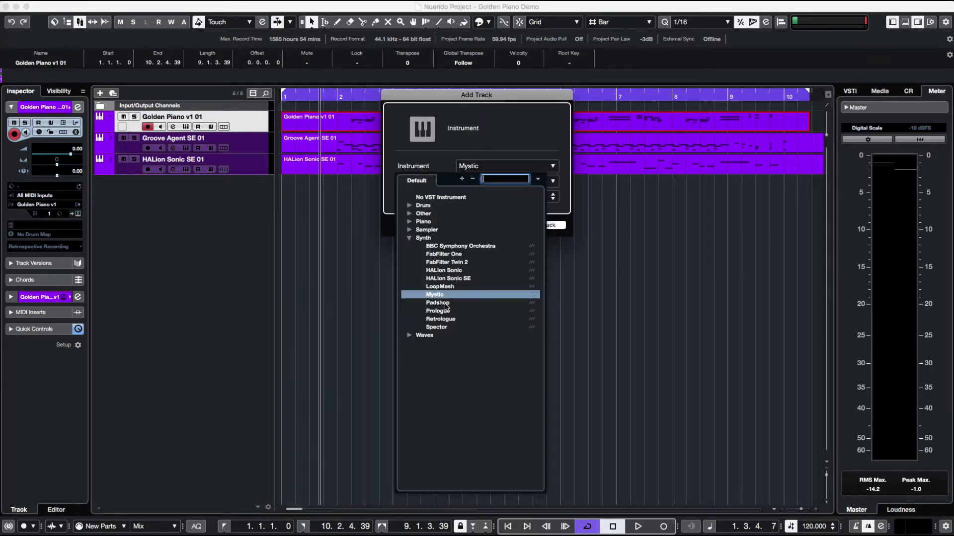
{"action": "left_click", "coordinate": [440, 319]}
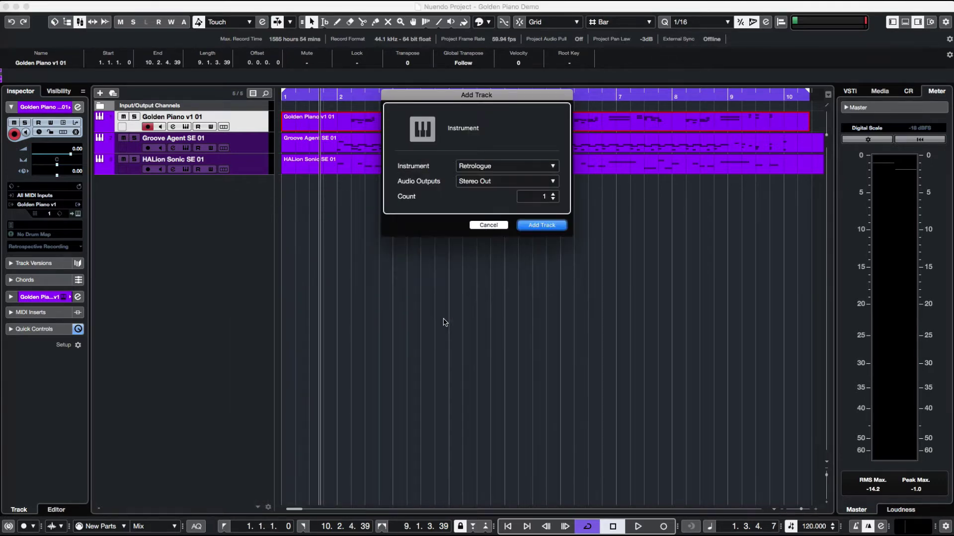
{"action": "left_click", "coordinate": [547, 229]}
{"action": "left_click", "coordinate": [546, 226]}
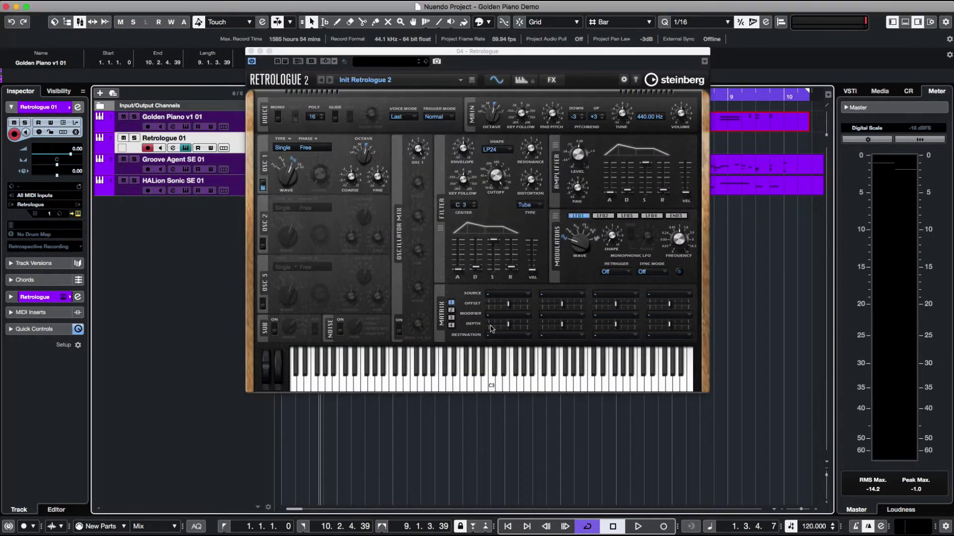
- Audition the initial Retrologue sound and the Agressiva and Agressive Bassline presets with a few notes
{"action": "left_click", "coordinate": [464, 384]}
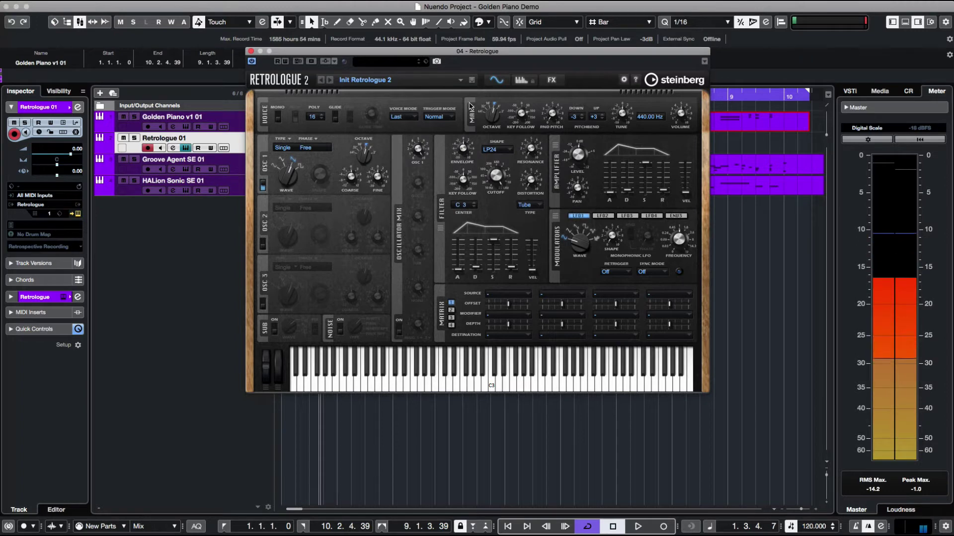
{"action": "left_click", "coordinate": [460, 81]}
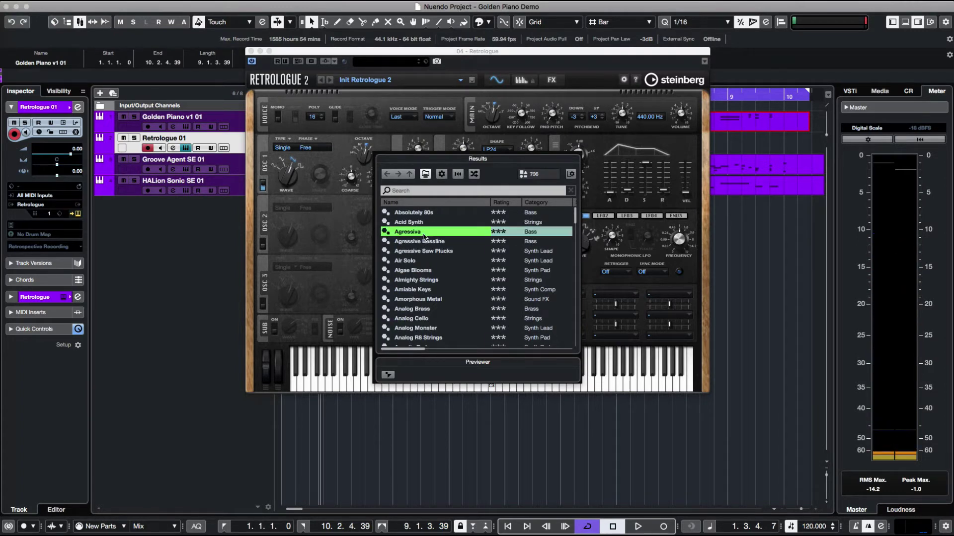
{"action": "left_click", "coordinate": [424, 234]}
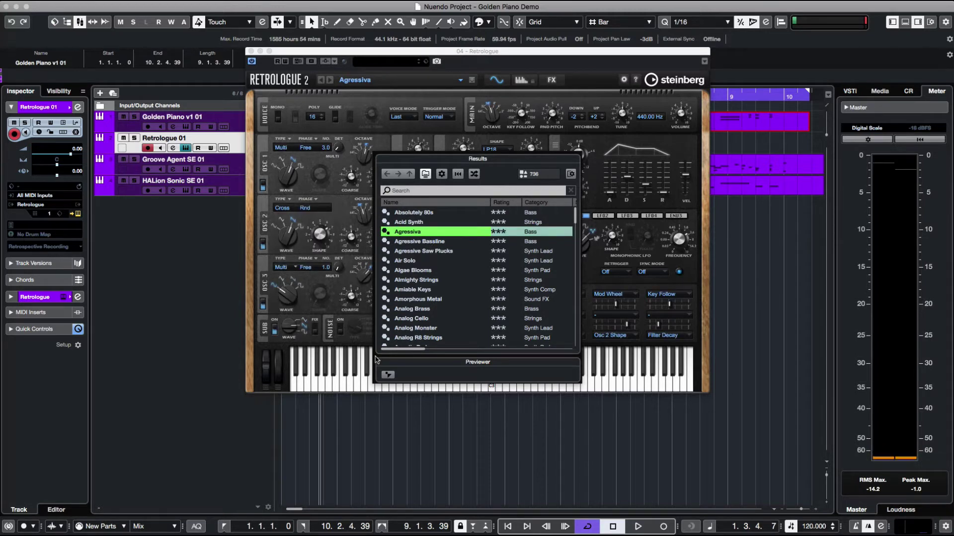
{"action": "left_click", "coordinate": [338, 387]}
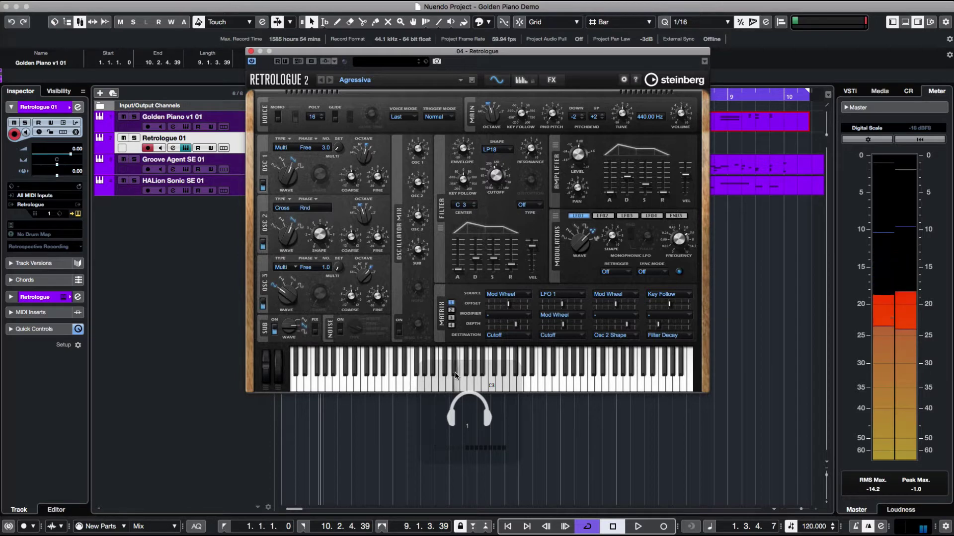
{"action": "left_click", "coordinate": [458, 80]}
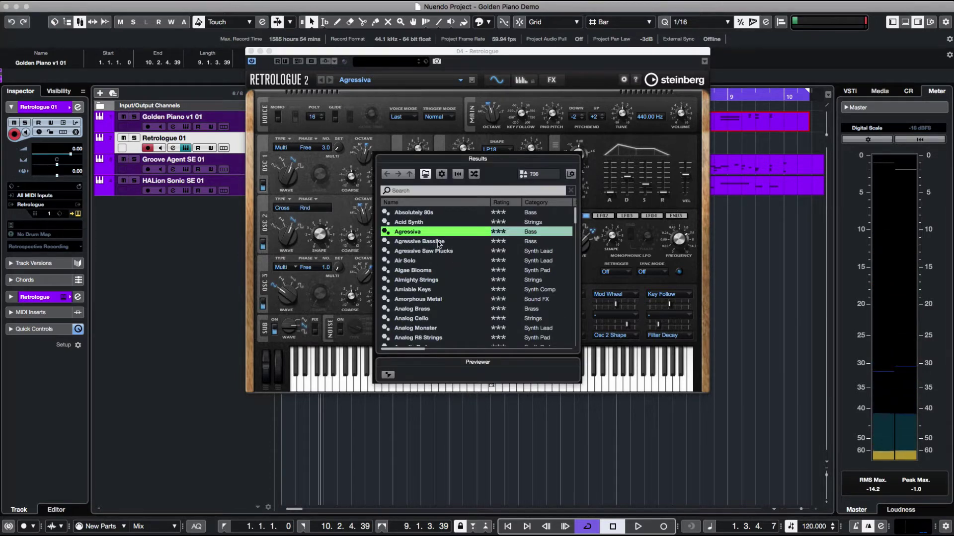
{"action": "left_click", "coordinate": [439, 242]}
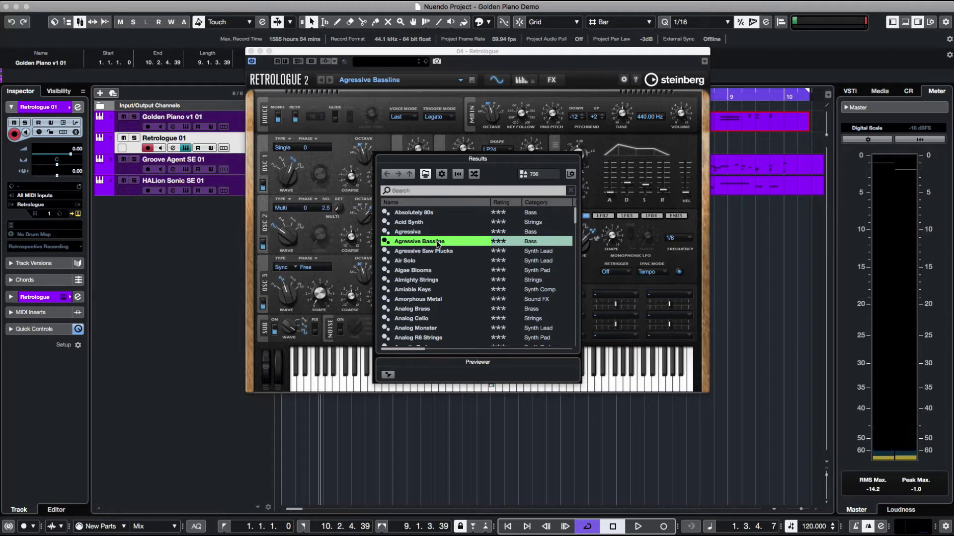
{"action": "left_click", "coordinate": [332, 385]}
{"action": "left_click", "coordinate": [448, 378]}
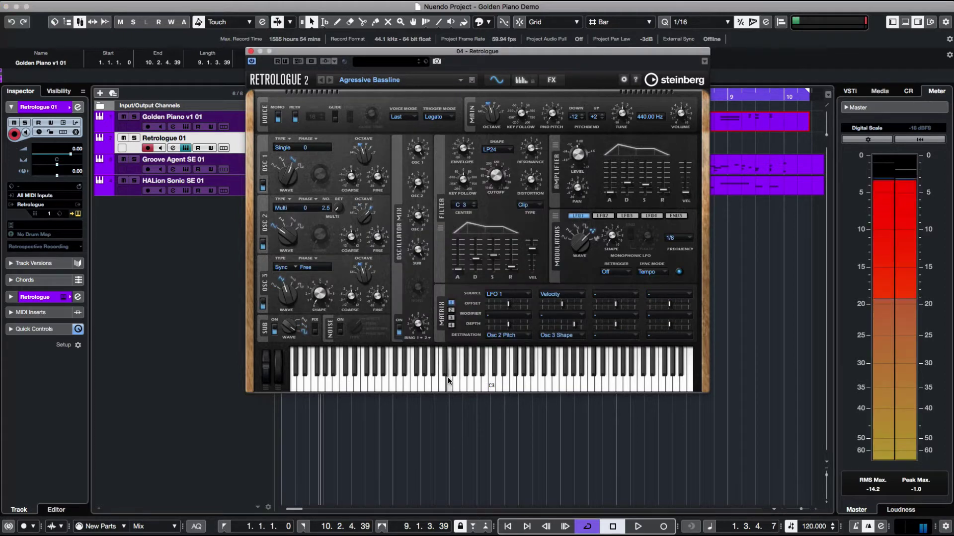
- Load the Almighty Strings preset into Retrologue and close the preset browser
{"action": "left_click", "coordinate": [435, 81]}
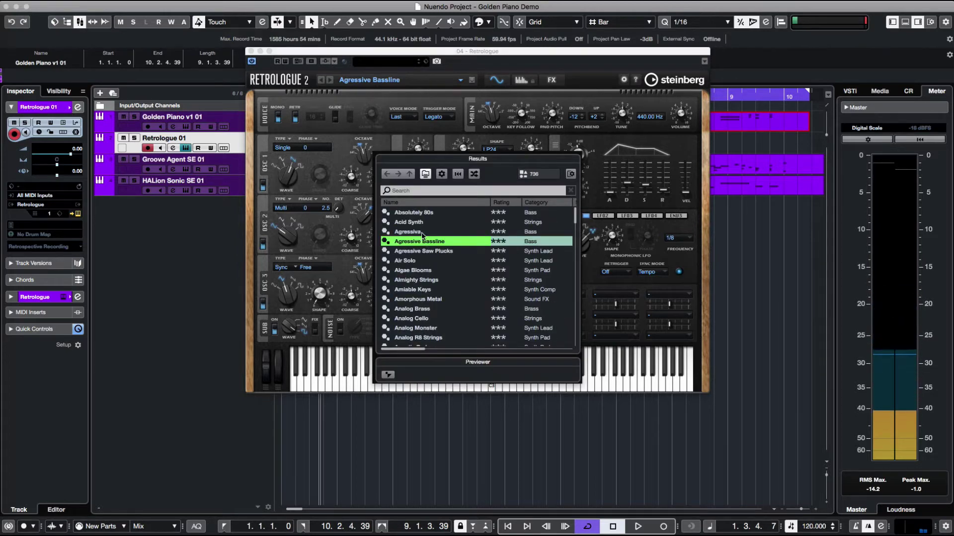
{"action": "left_click", "coordinate": [417, 282]}
{"action": "double_click", "coordinate": [417, 281]}
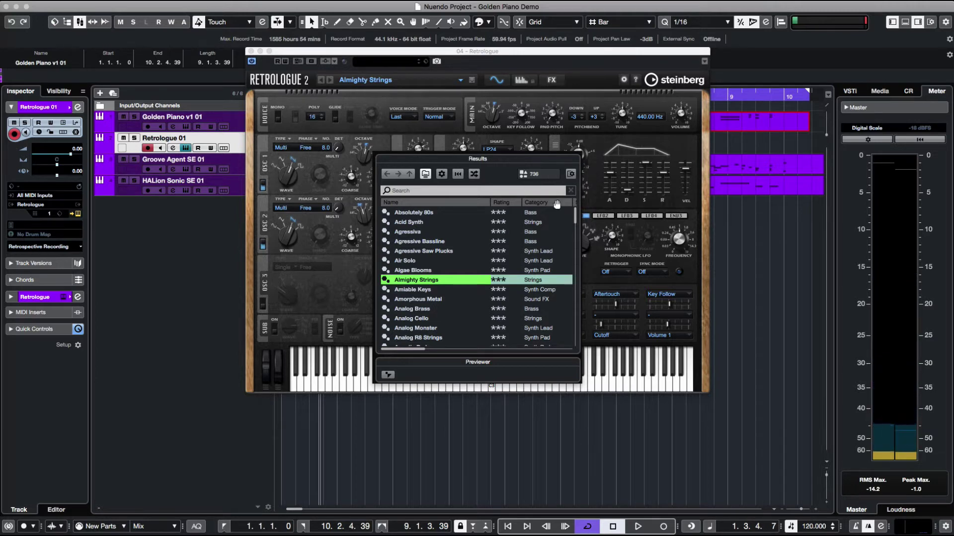
{"action": "left_click", "coordinate": [728, 311]}
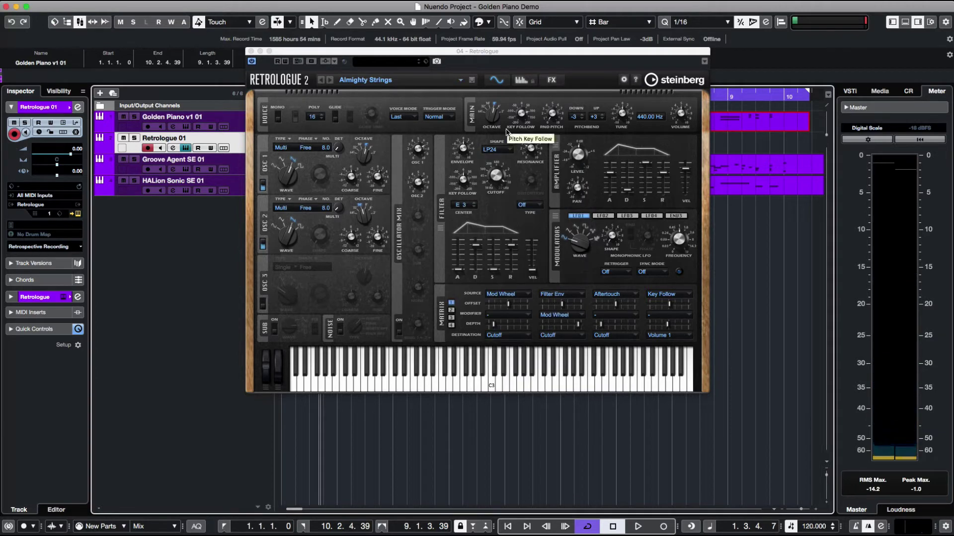
- Play the arrangement with the Almighty Strings sound, and try the Crazy FM preset in Retrologue against it
{"action": "key", "text": "space"}
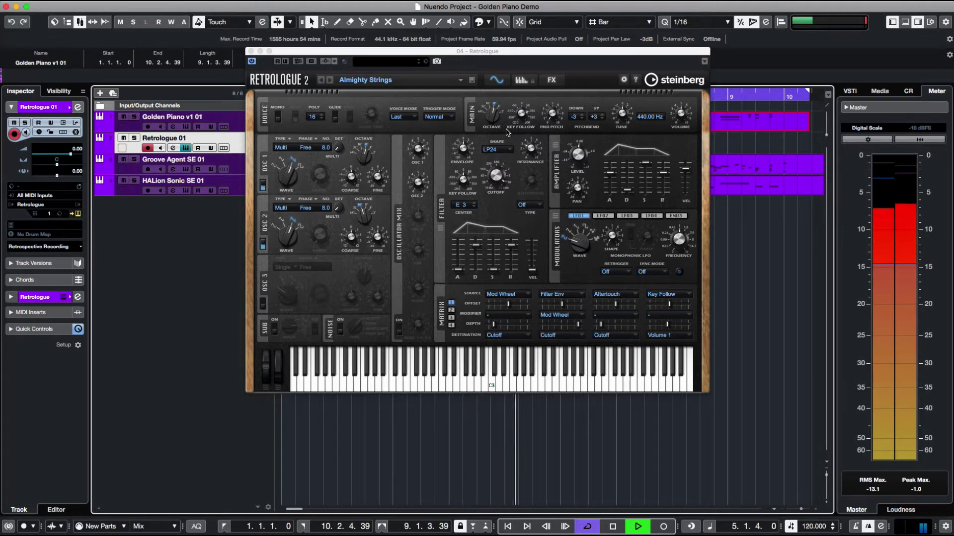
{"action": "left_click", "coordinate": [453, 81]}
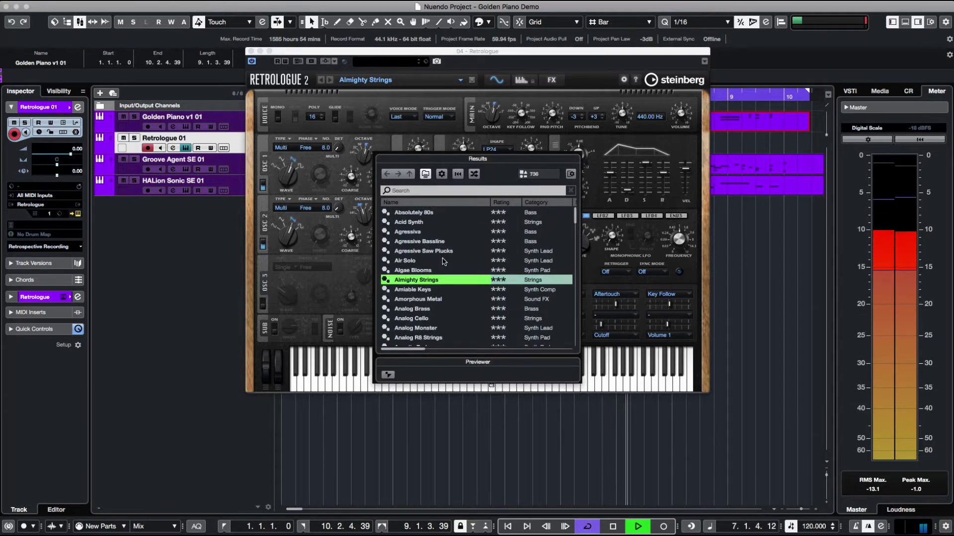
{"action": "scroll", "coordinate": [444, 261], "scroll_direction": "down", "scroll_amount": 15}
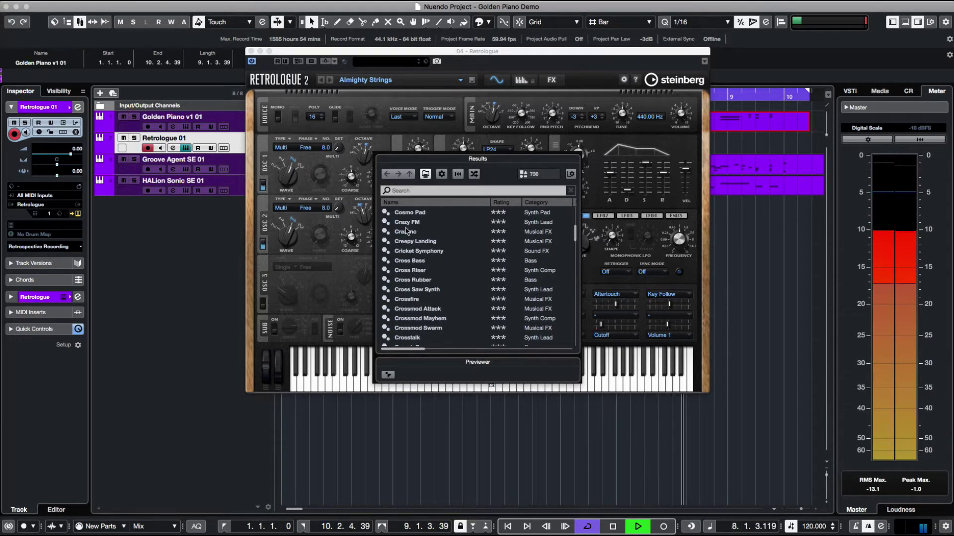
{"action": "left_click", "coordinate": [407, 223]}
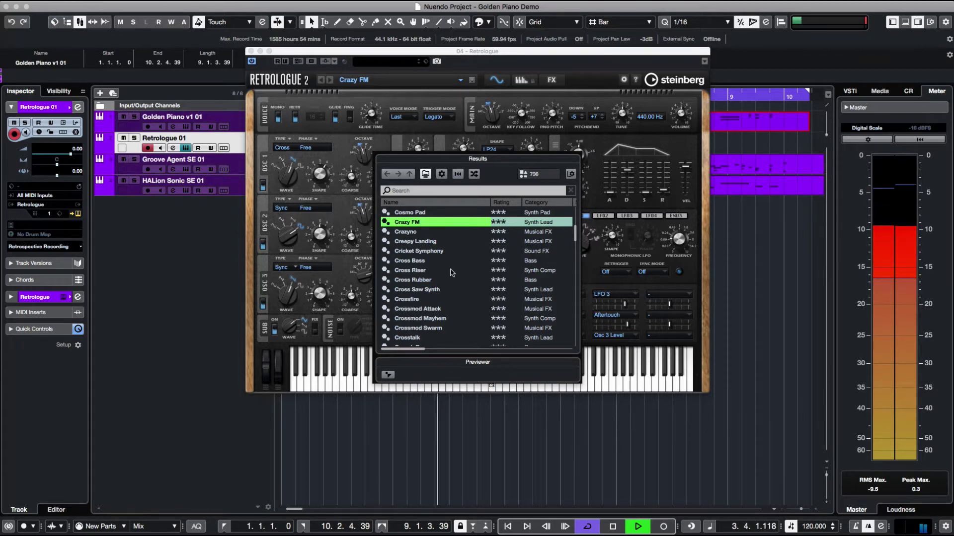
{"action": "key", "text": "Escape"}
{"action": "key", "text": "space"}
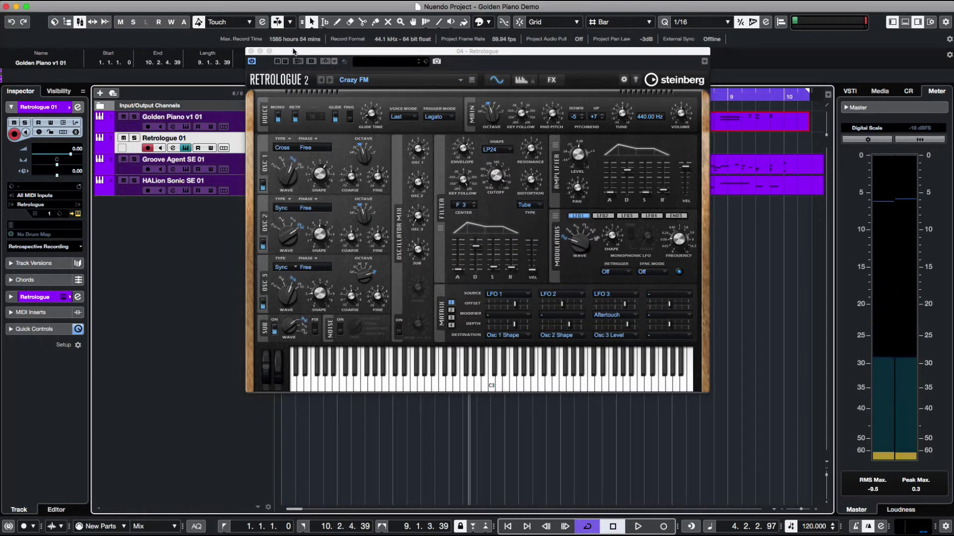
- Look over the arpeggiator and effects pages of the Crazy FM preset and return to the synth page
{"action": "left_click", "coordinate": [390, 80]}
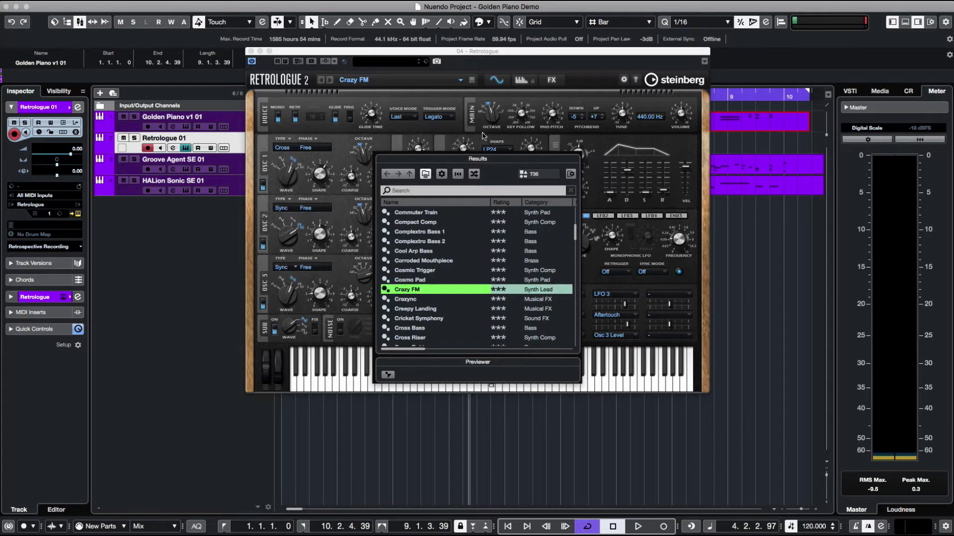
{"action": "left_click", "coordinate": [458, 93]}
{"action": "left_click", "coordinate": [520, 81]}
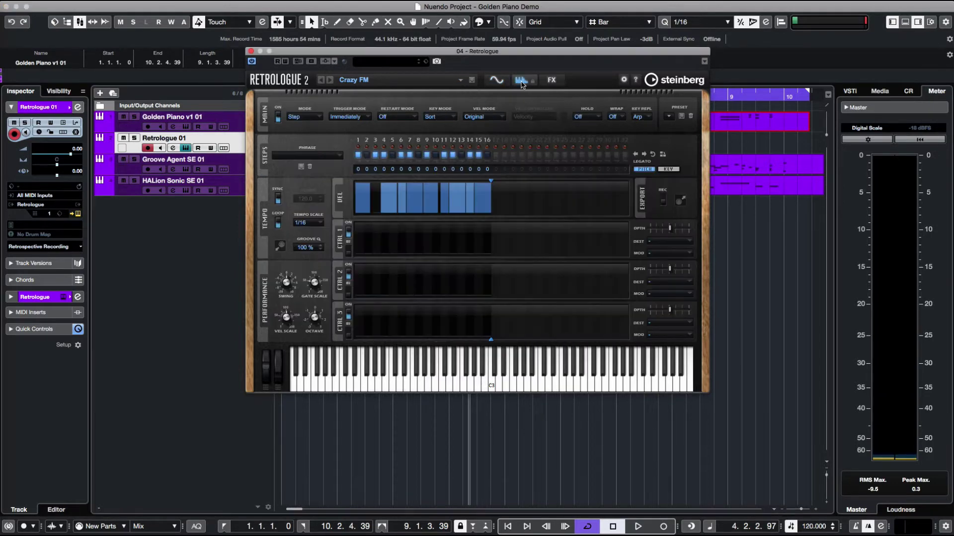
{"action": "left_click", "coordinate": [549, 80]}
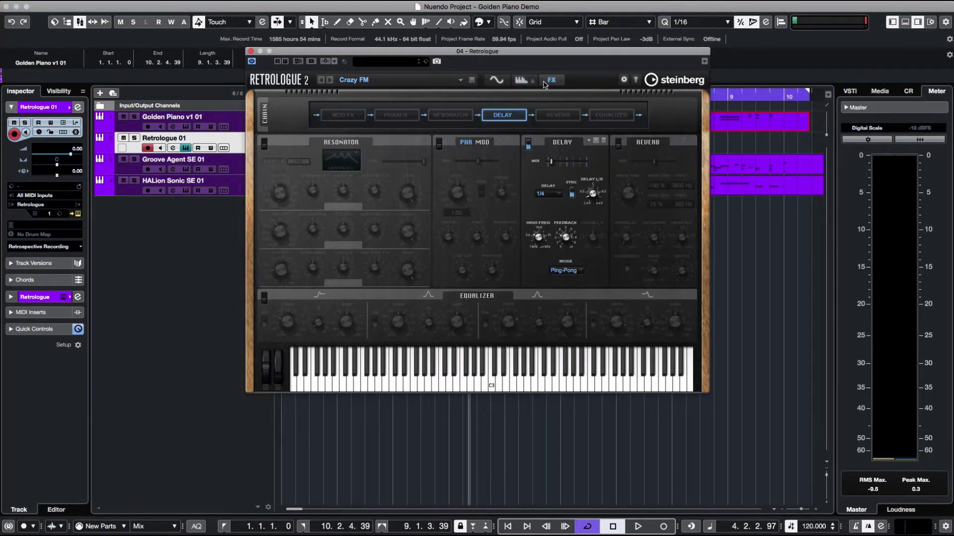
{"action": "left_click", "coordinate": [491, 81]}
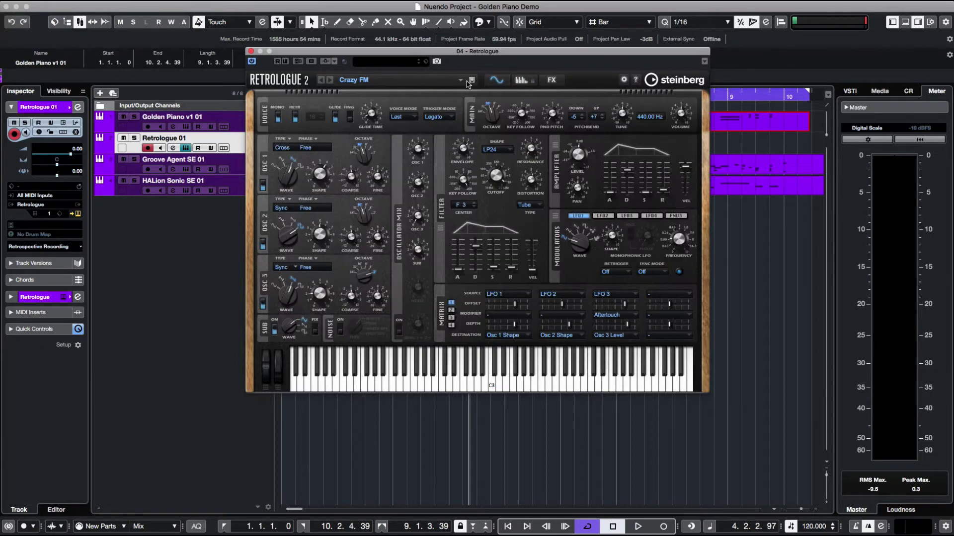
- Try the Cross Saw Synth preset in Retrologue with a few notes and against the playing arrangement
{"action": "left_click", "coordinate": [461, 81]}
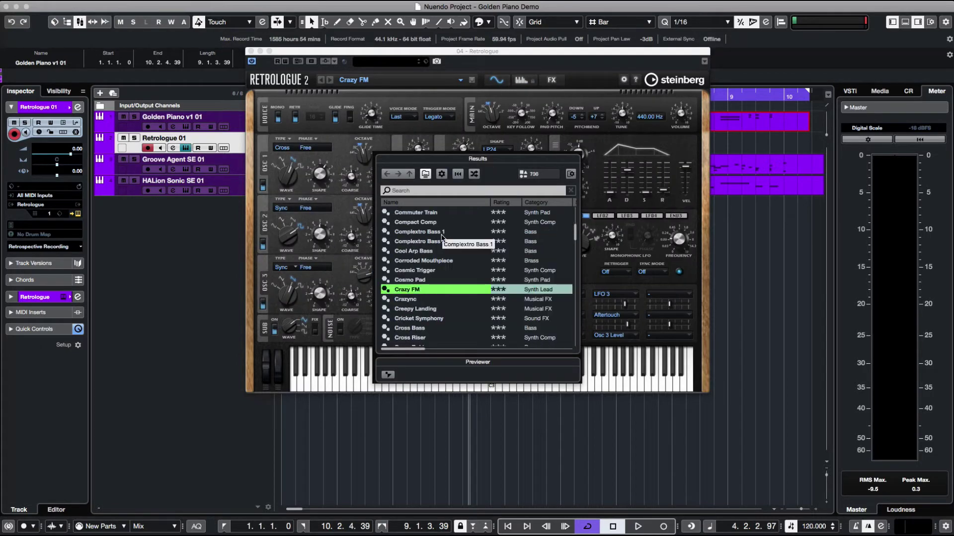
{"action": "scroll", "coordinate": [441, 237], "scroll_direction": "down", "scroll_amount": 5}
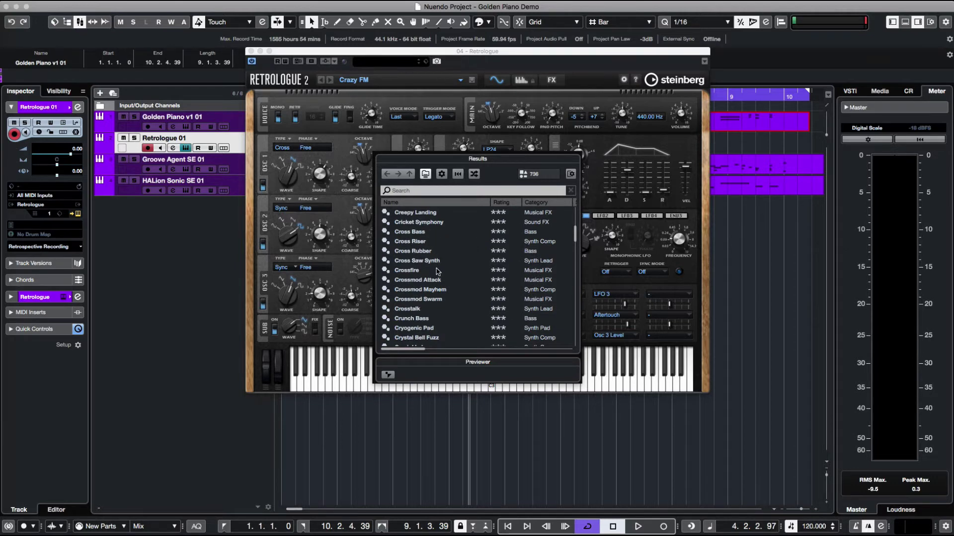
{"action": "left_click", "coordinate": [433, 260]}
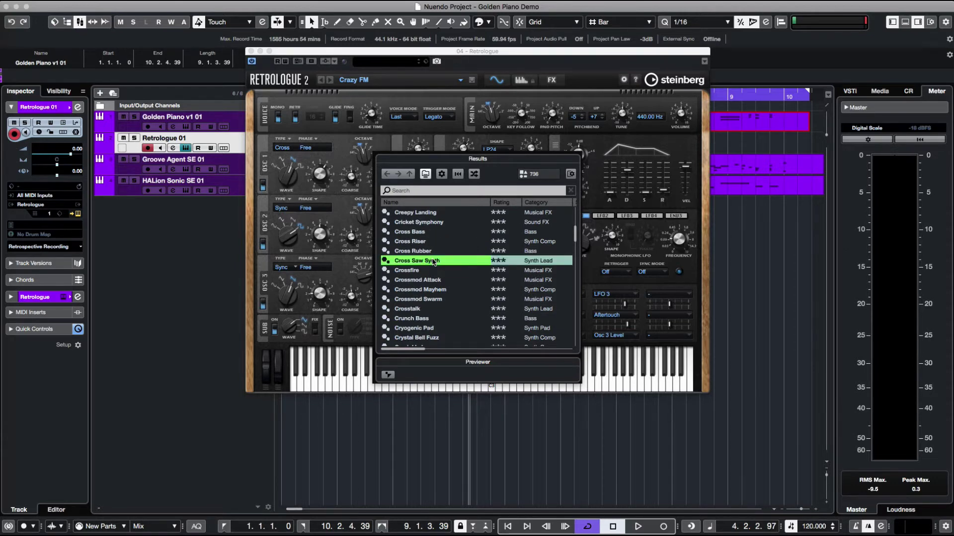
{"action": "double_click", "coordinate": [433, 260]}
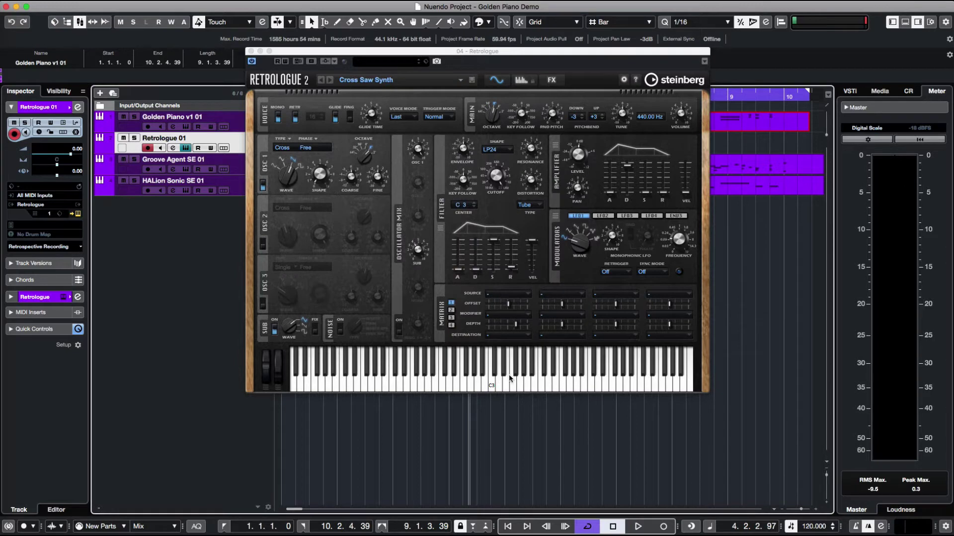
{"action": "left_click", "coordinate": [491, 387]}
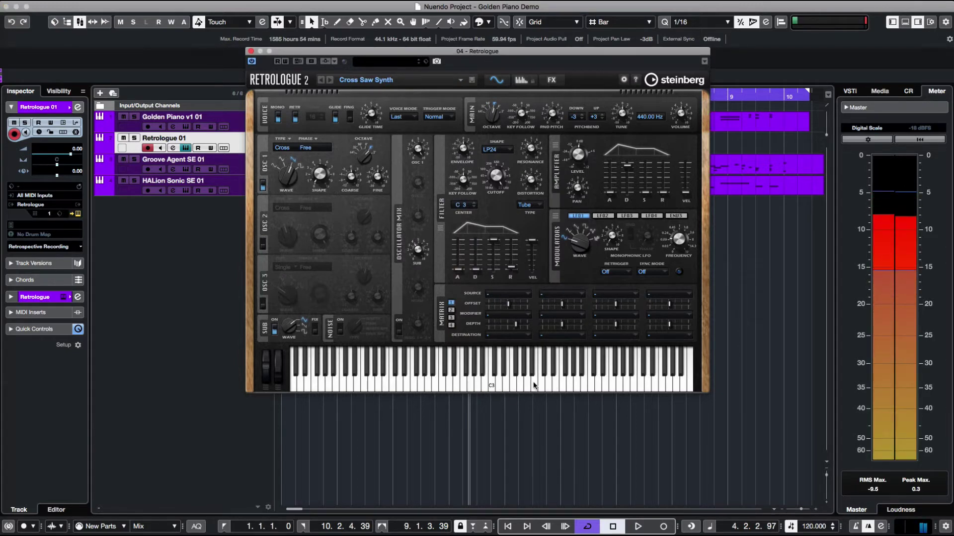
{"action": "left_click", "coordinate": [485, 386]}
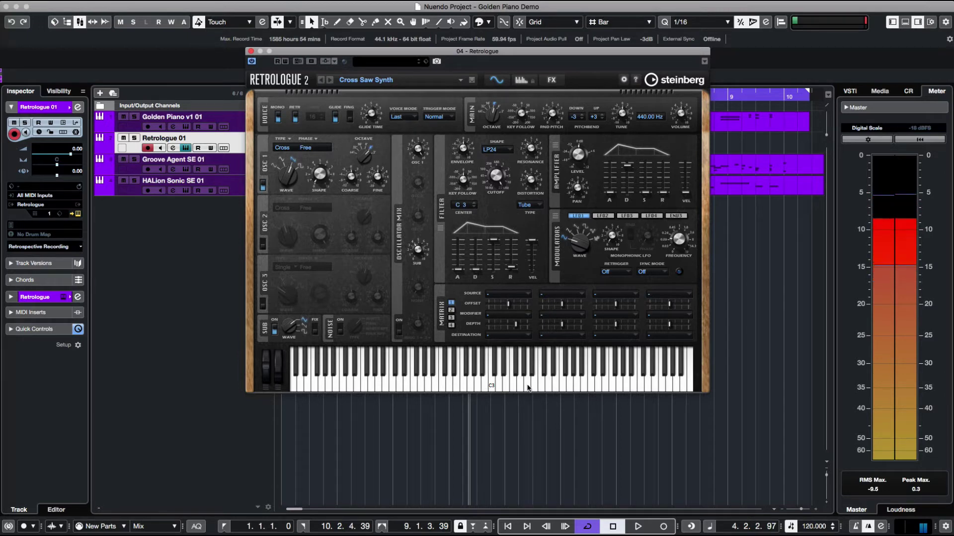
{"action": "key", "text": "space"}
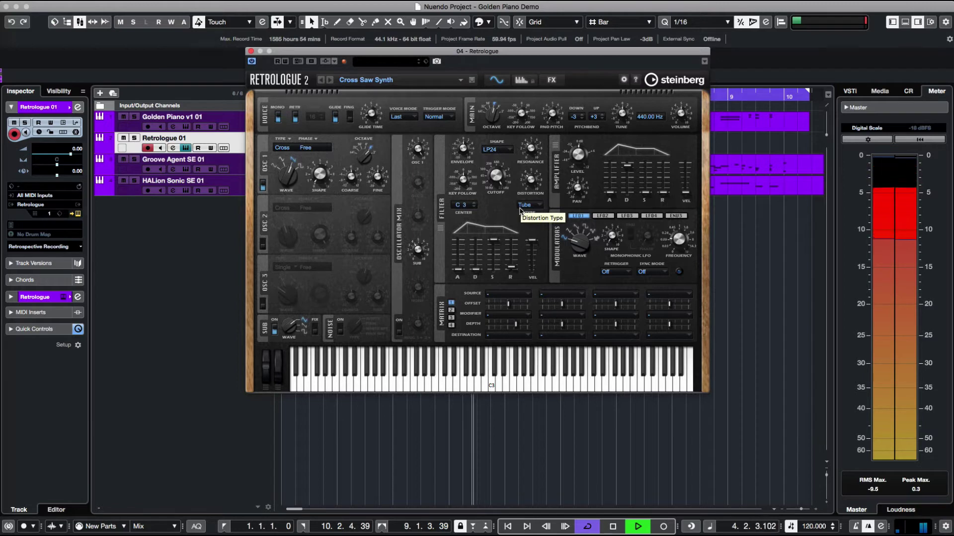
- Load the Detuned Saw Lead preset into Retrologue while the arrangement plays, and audition it
{"action": "left_click", "coordinate": [438, 87]}
{"action": "scroll", "coordinate": [450, 272], "scroll_direction": "down", "scroll_amount": 10}
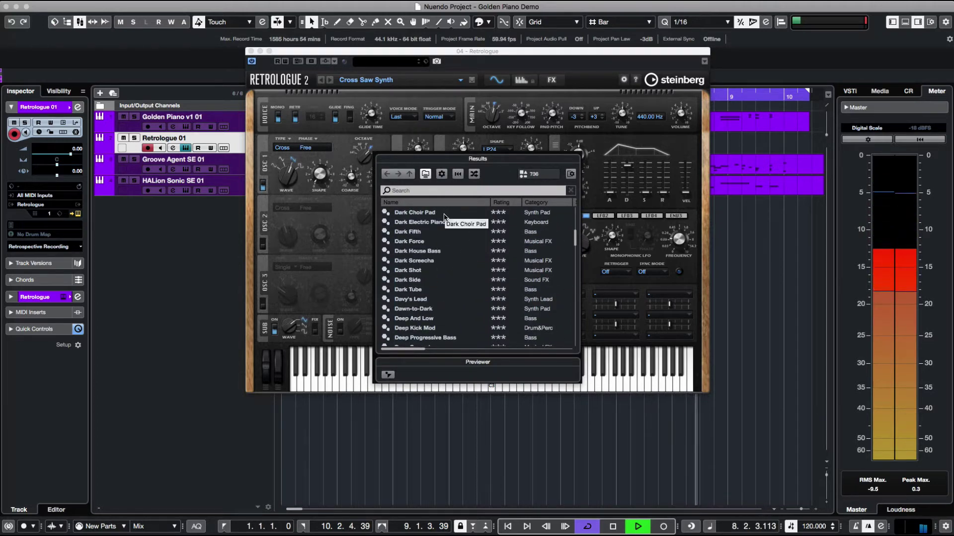
{"action": "scroll", "coordinate": [450, 264], "scroll_direction": "down", "scroll_amount": 5}
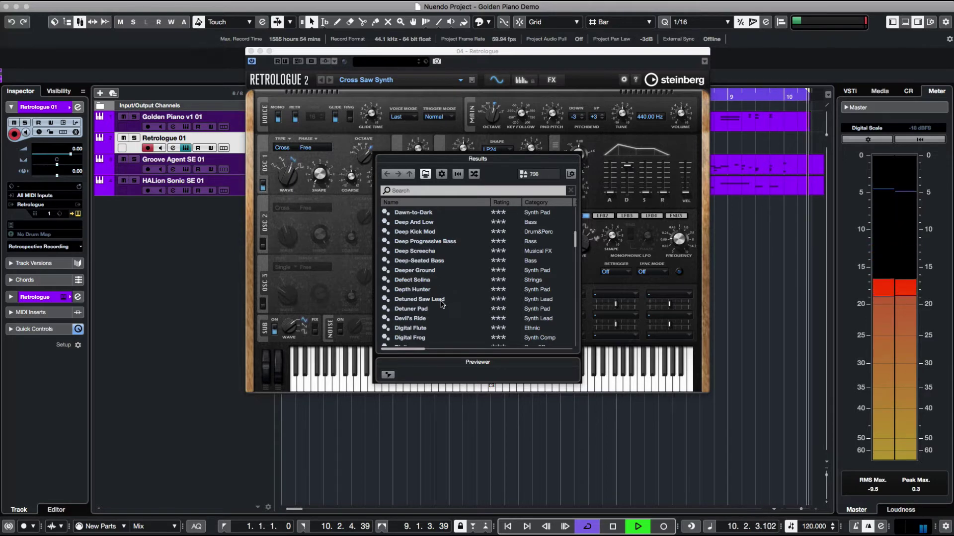
{"action": "left_click", "coordinate": [419, 299]}
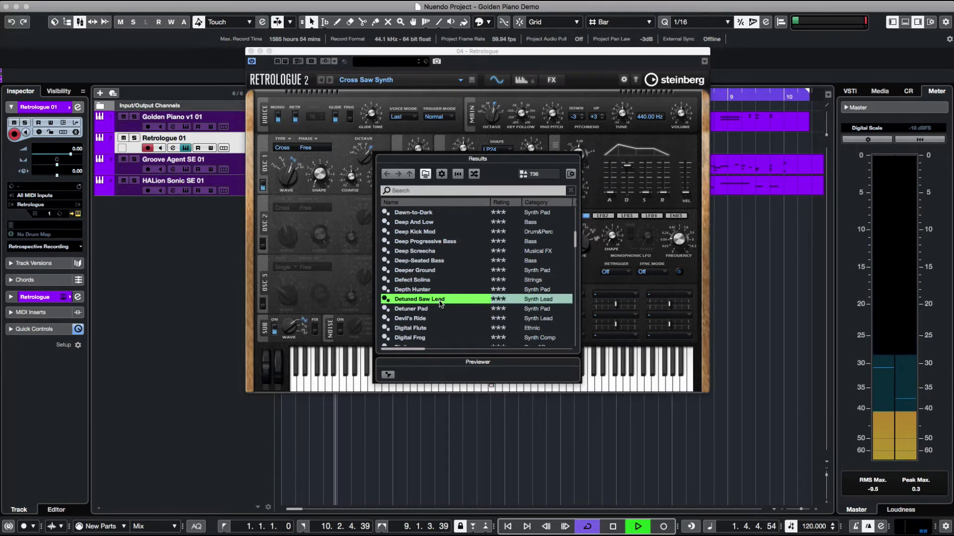
{"action": "double_click", "coordinate": [419, 299]}
{"action": "left_click", "coordinate": [476, 370]}
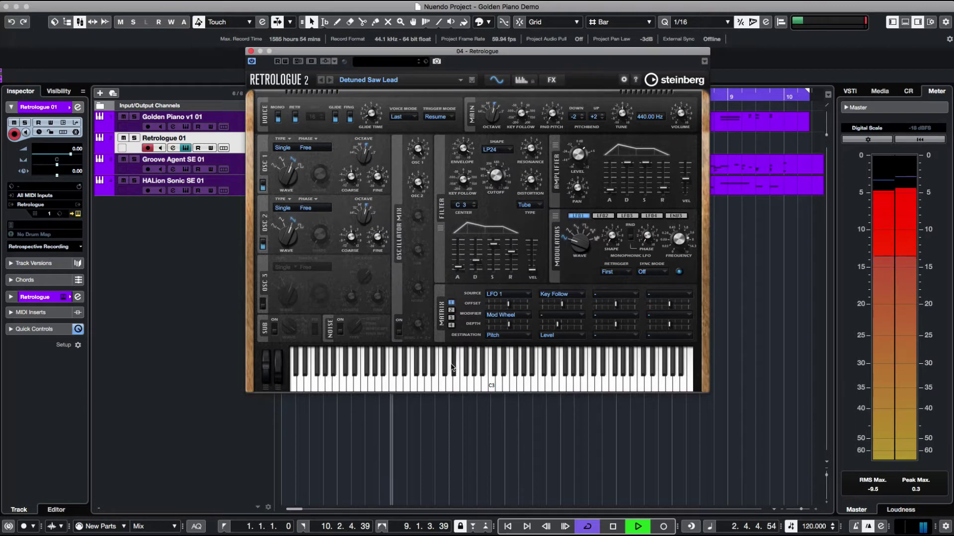
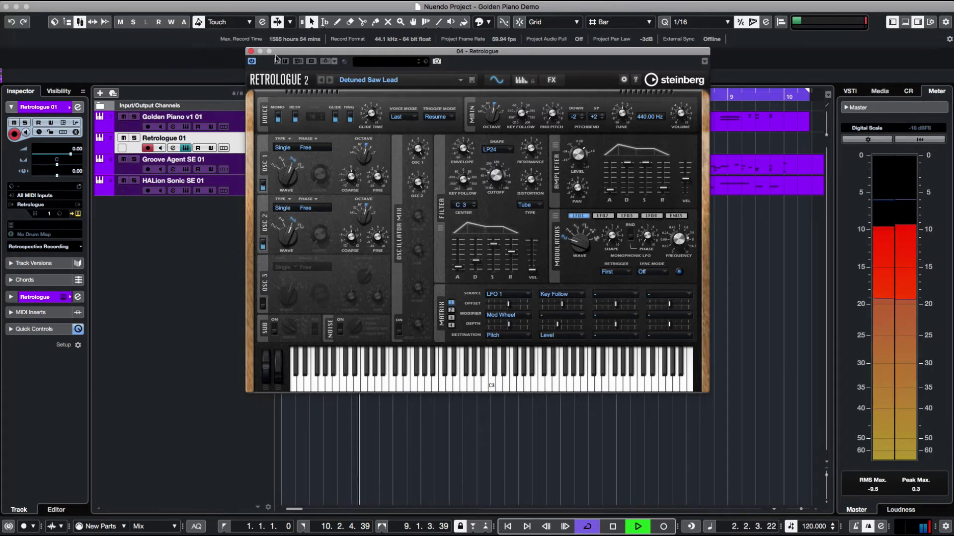
- Close the Retrologue window and record a lead part on the Retrologue 01 track from bar 1 to bar 10
{"action": "key", "text": "super+w"}
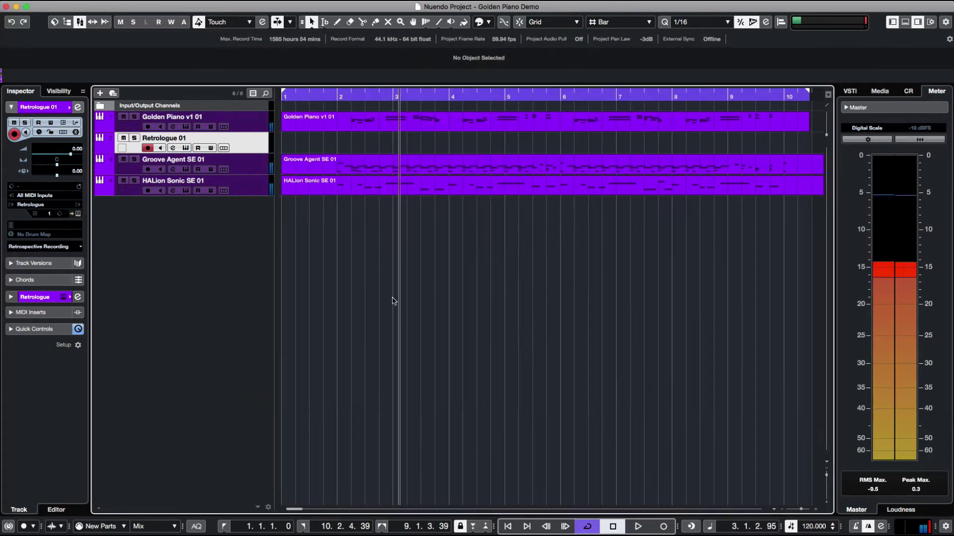
{"action": "left_click", "coordinate": [507, 527]}
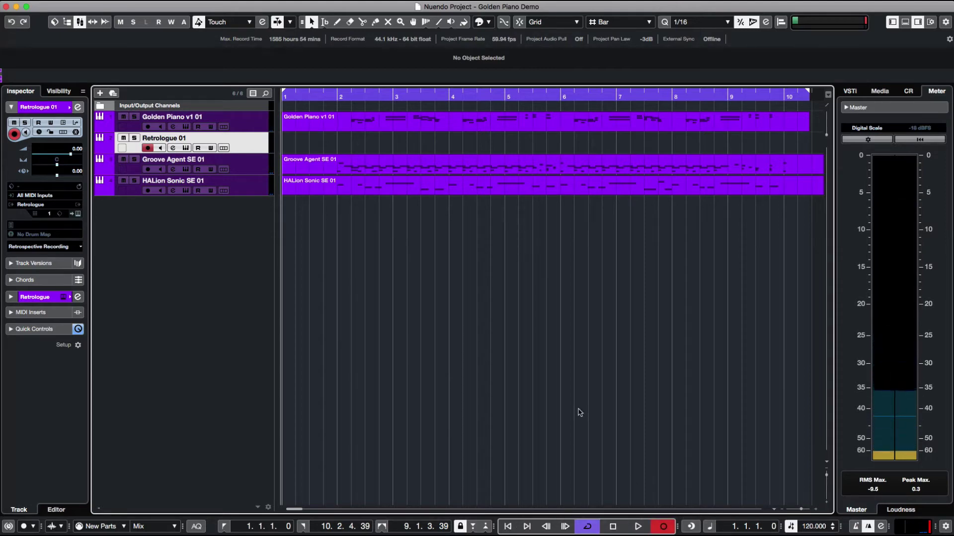
{"action": "key", "text": "KP_Multiply"}
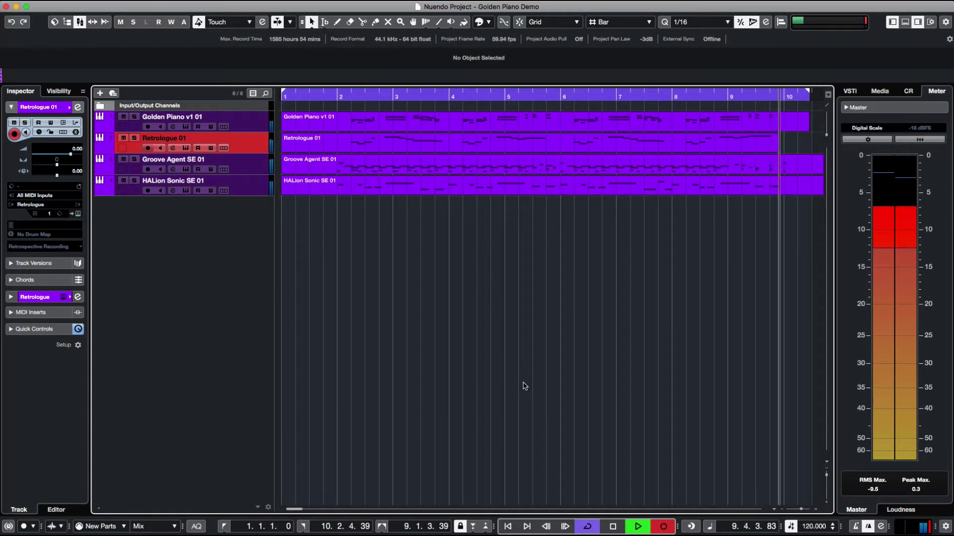
{"action": "key", "text": "space"}
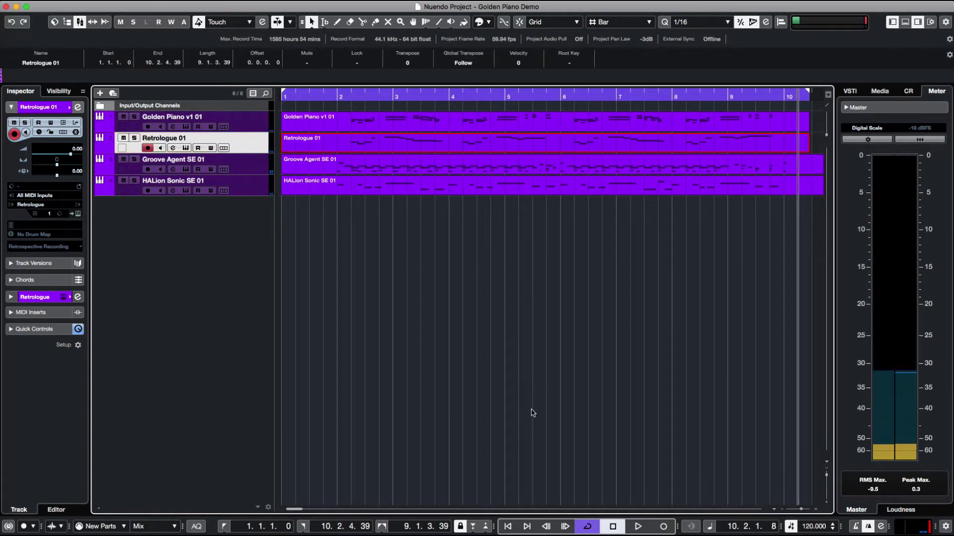
- Select the recorded Retrologue 01 part and play back the opening of the arrangement briefly
{"action": "left_click", "coordinate": [537, 218]}
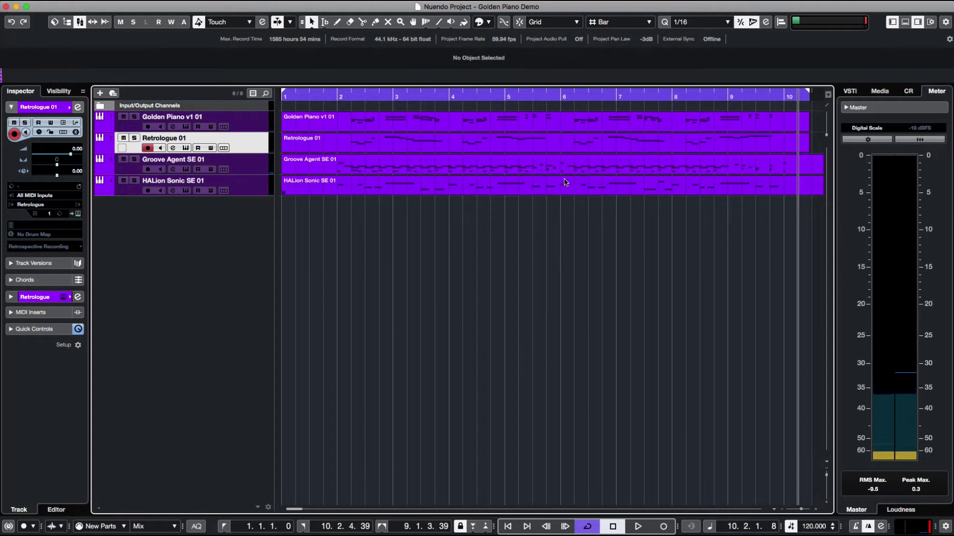
{"action": "left_click", "coordinate": [556, 151]}
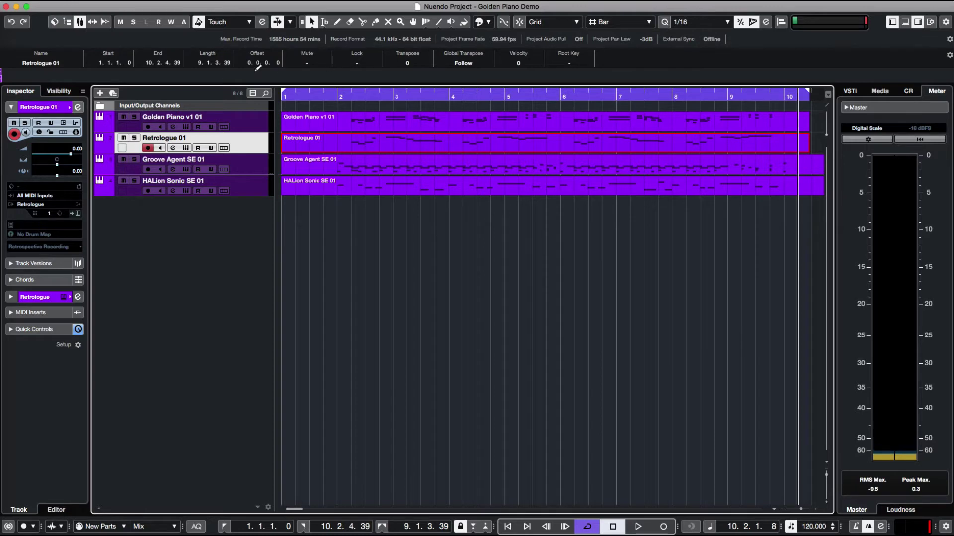
{"action": "key", "text": "space"}
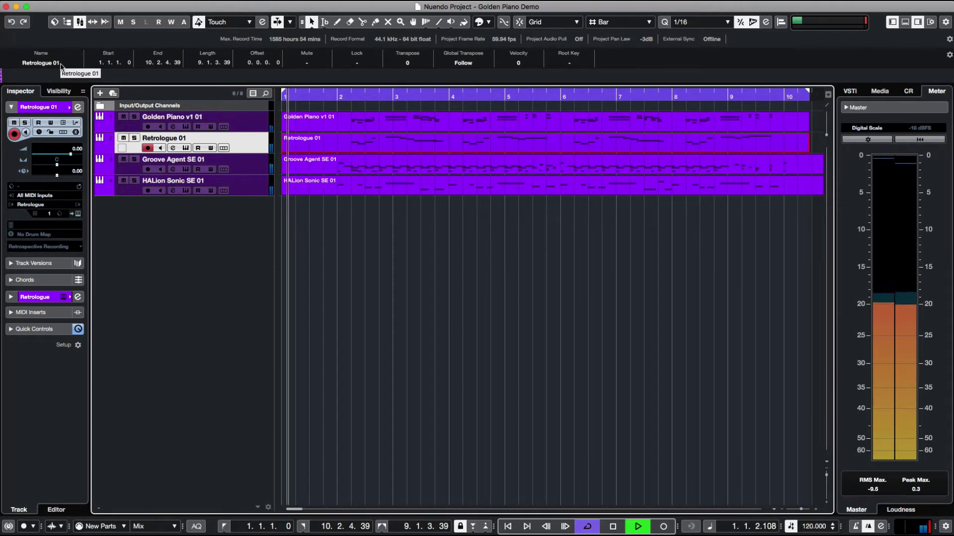
{"action": "key", "text": "space"}
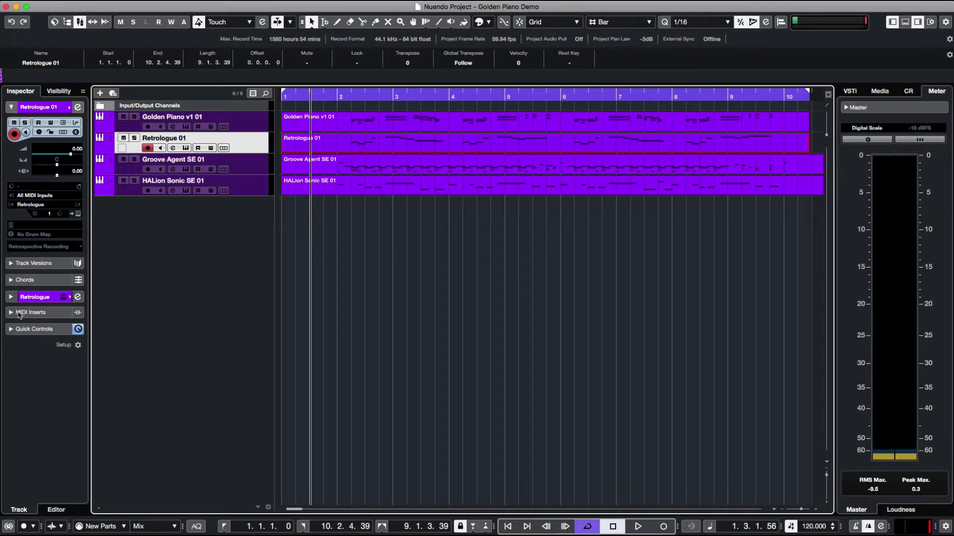
- Insert the Chorder MIDI effect in the first MIDI insert slot of the Retrologue 01 track
{"action": "left_click", "coordinate": [13, 313]}
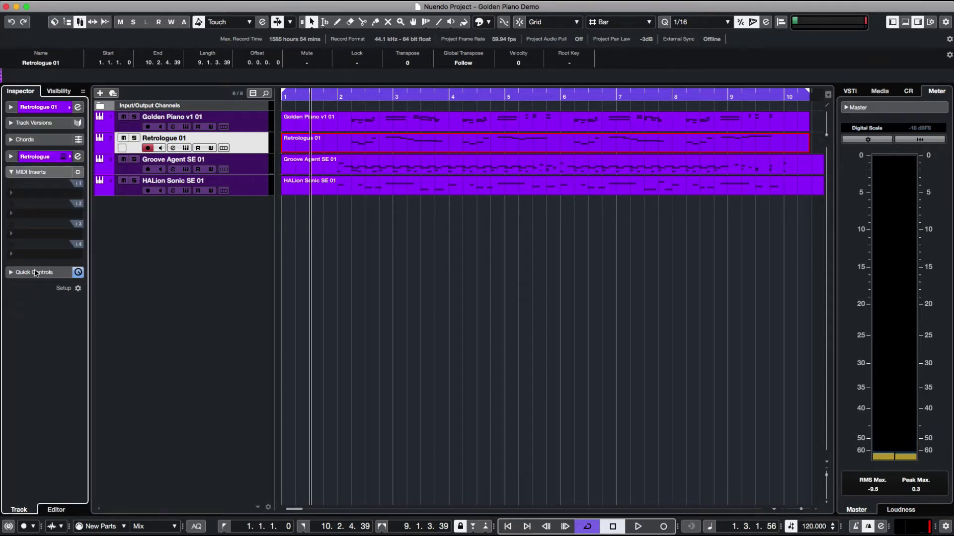
{"action": "left_click", "coordinate": [37, 193]}
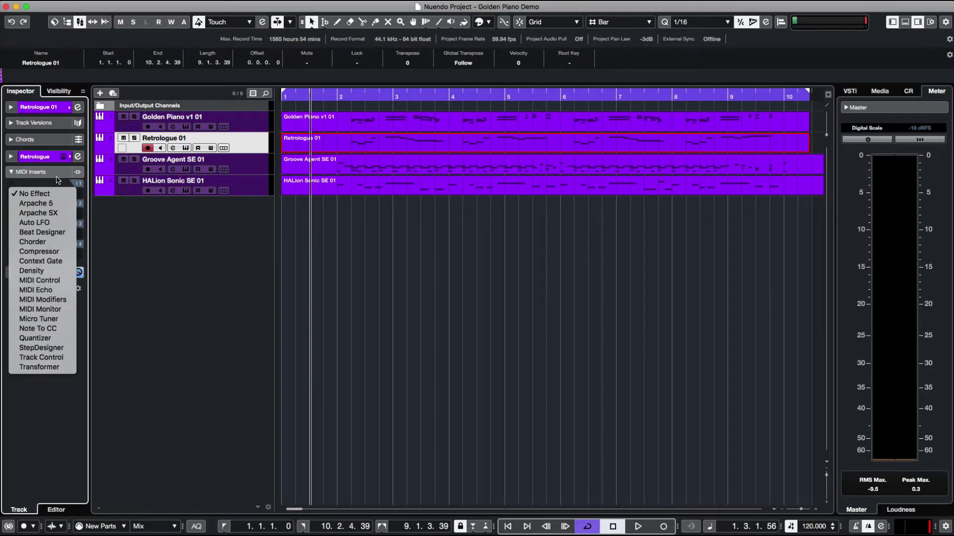
{"action": "left_click", "coordinate": [54, 244]}
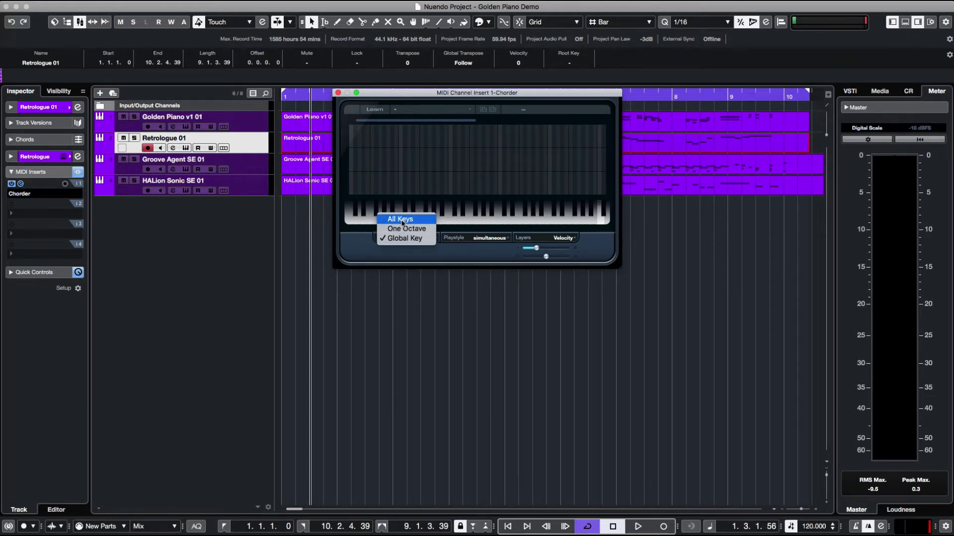
- Look through Chorder's chord and playstyle options, leaving Global Key and simultaneous, and start playback
{"action": "left_click", "coordinate": [497, 240]}
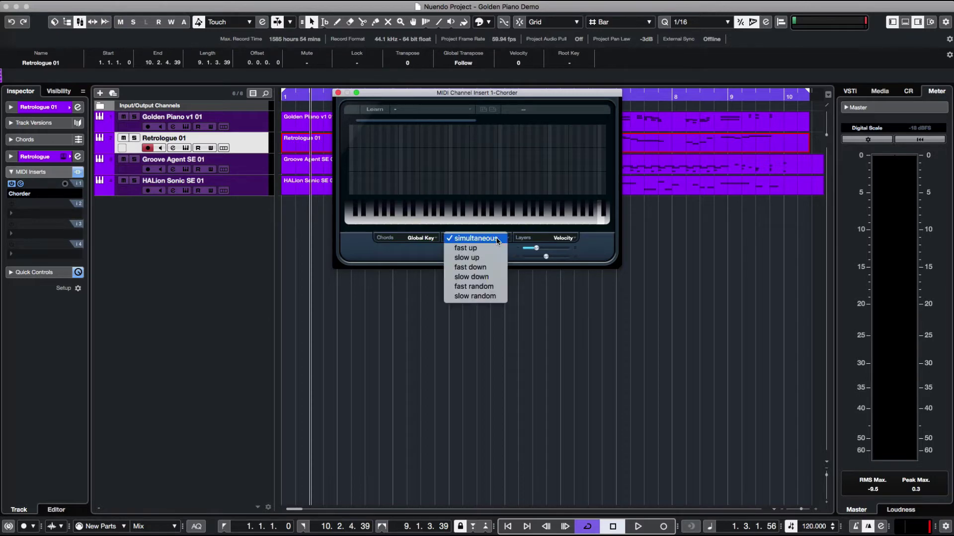
{"action": "left_click", "coordinate": [374, 252]}
{"action": "left_click", "coordinate": [539, 238]}
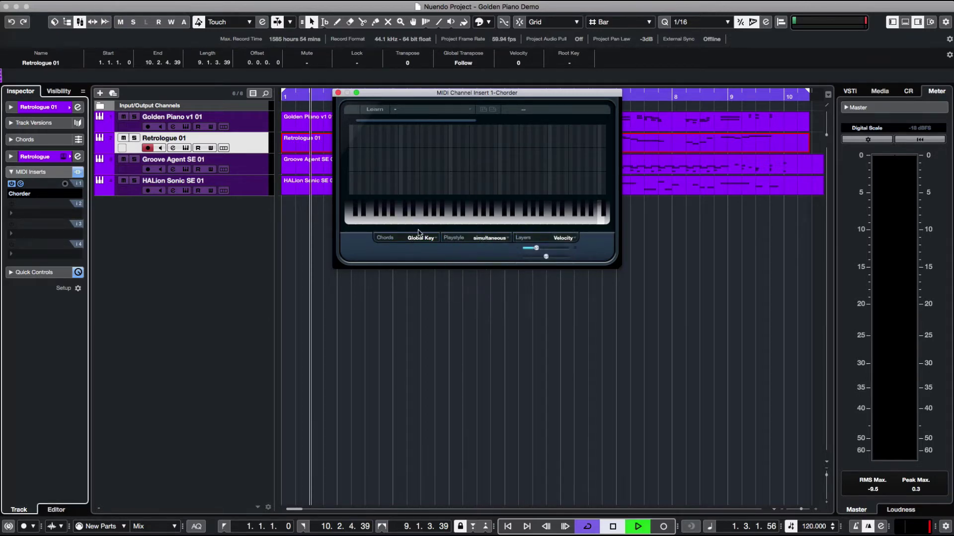
{"action": "key", "text": "space"}
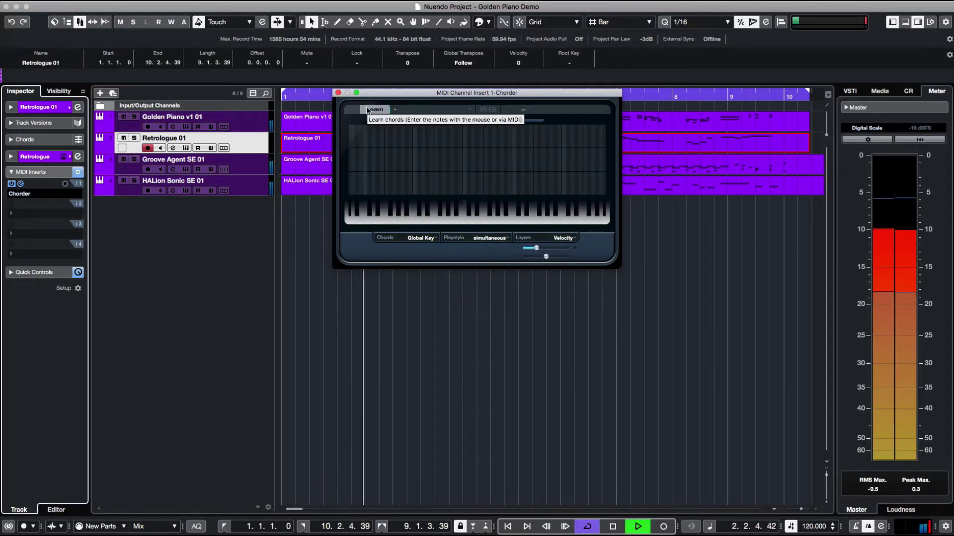
- Stop playback, turn on Chorder's Learn mode and start the arrangement playing again
{"action": "key", "text": "space"}
{"action": "left_click", "coordinate": [305, 141]}
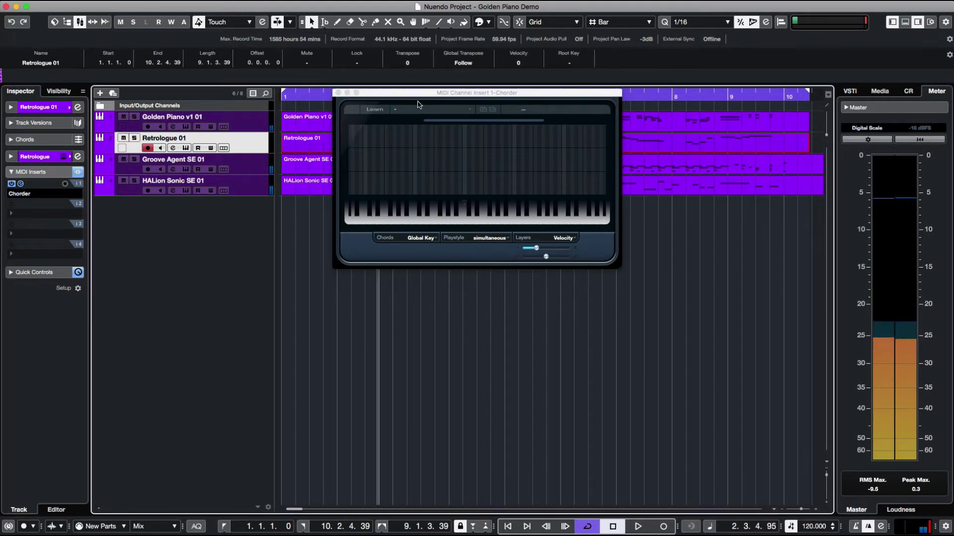
{"action": "left_click", "coordinate": [376, 112]}
{"action": "key", "text": "space"}
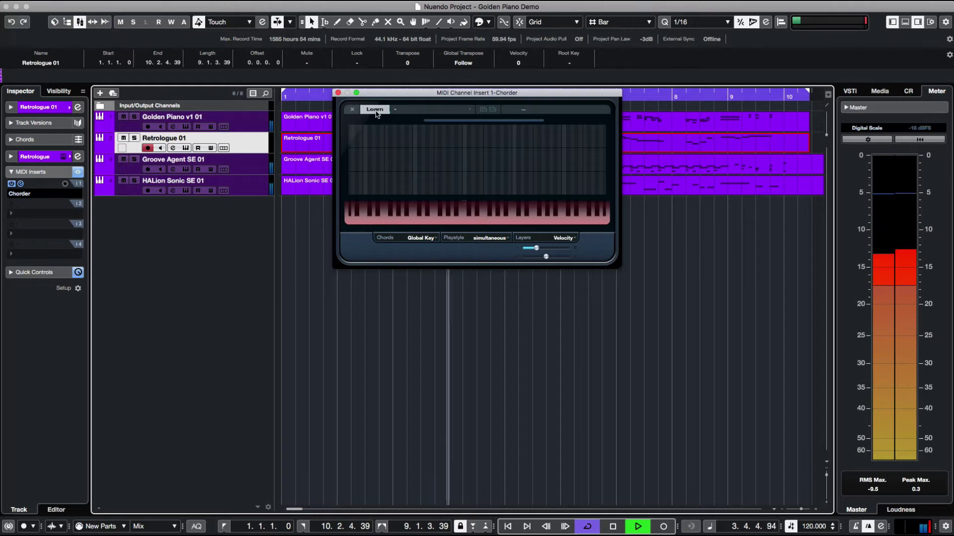
- Try Chorder's All Keys chord mode during playback, then turn Learn mode off and stop playback
{"action": "left_click", "coordinate": [396, 242]}
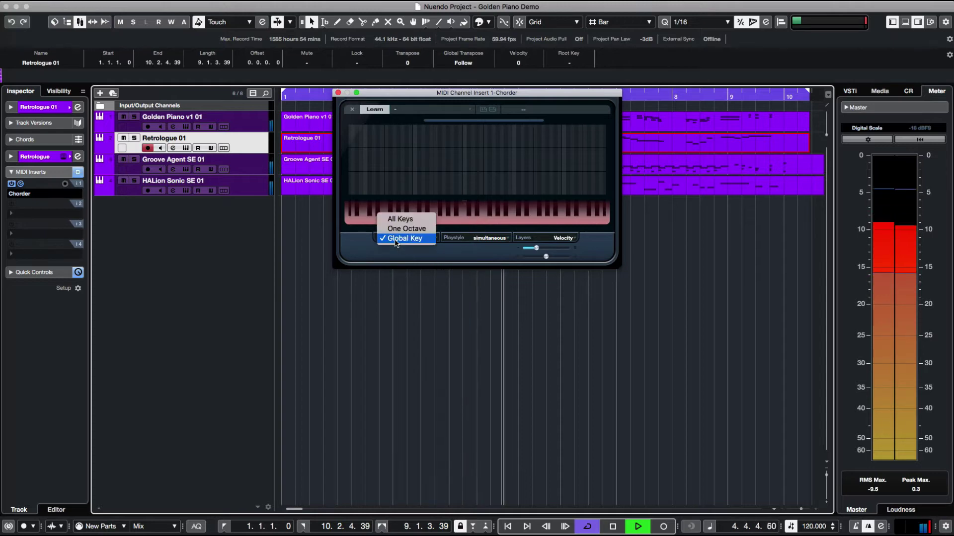
{"action": "left_click", "coordinate": [395, 230]}
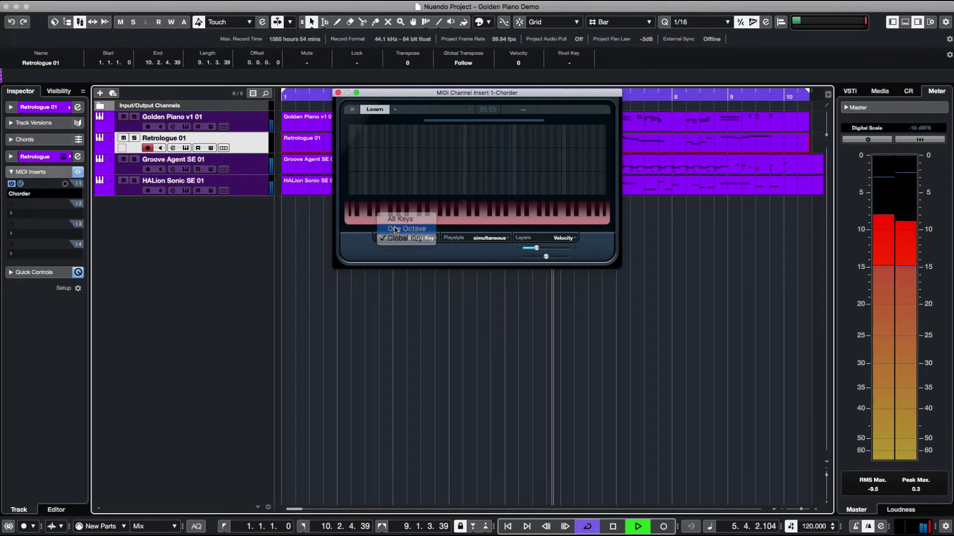
{"action": "left_click", "coordinate": [396, 238]}
{"action": "left_click", "coordinate": [394, 229]}
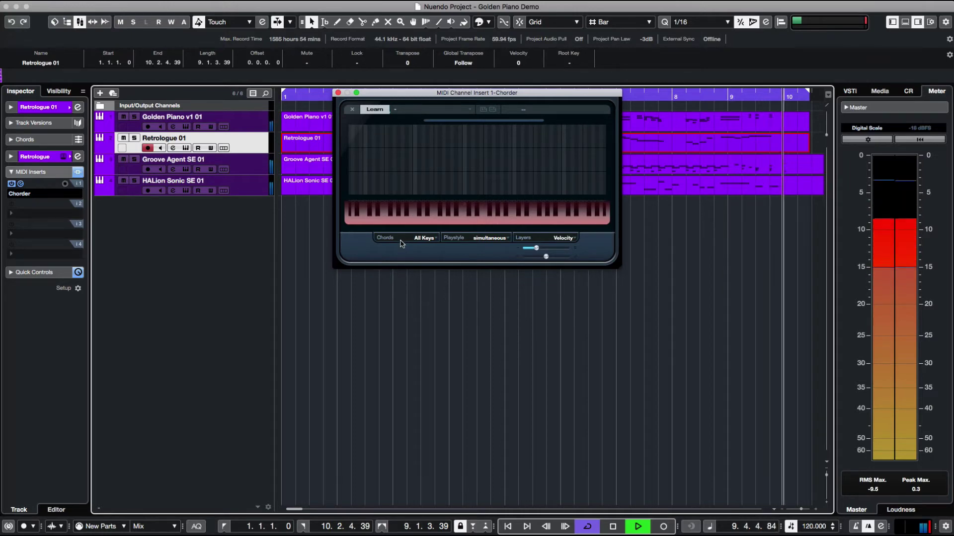
{"action": "key", "text": "space"}
{"action": "left_click", "coordinate": [378, 112]}
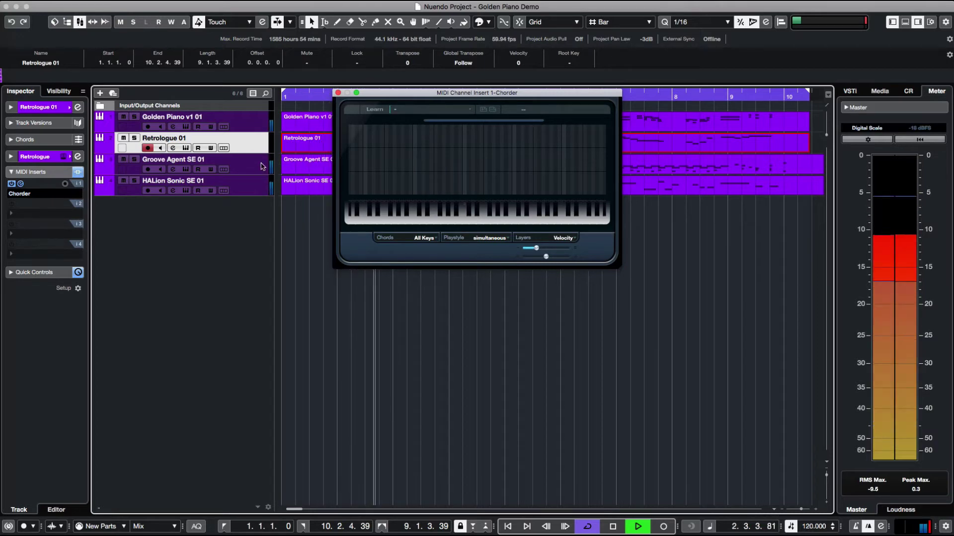
{"action": "key", "text": "space"}
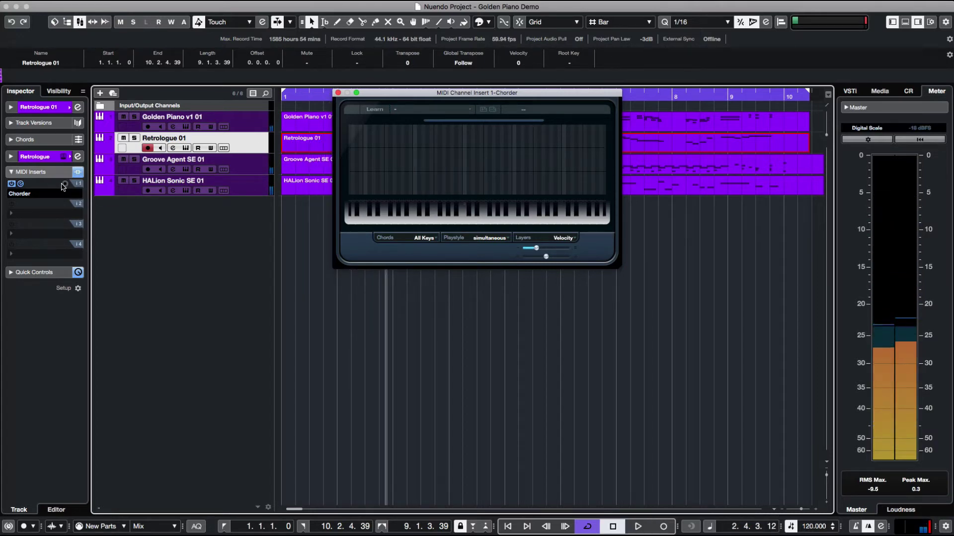
- Replace Chorder with Arpache 5 in the first MIDI insert slot of Retrologue 01 and start playback
{"action": "left_click", "coordinate": [44, 187]}
{"action": "left_click", "coordinate": [44, 193]}
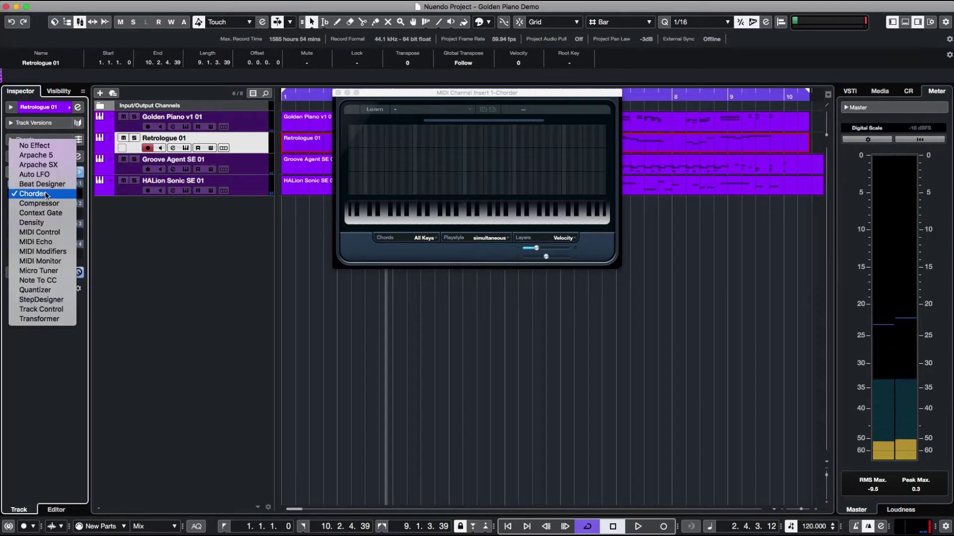
{"action": "left_click", "coordinate": [52, 159]}
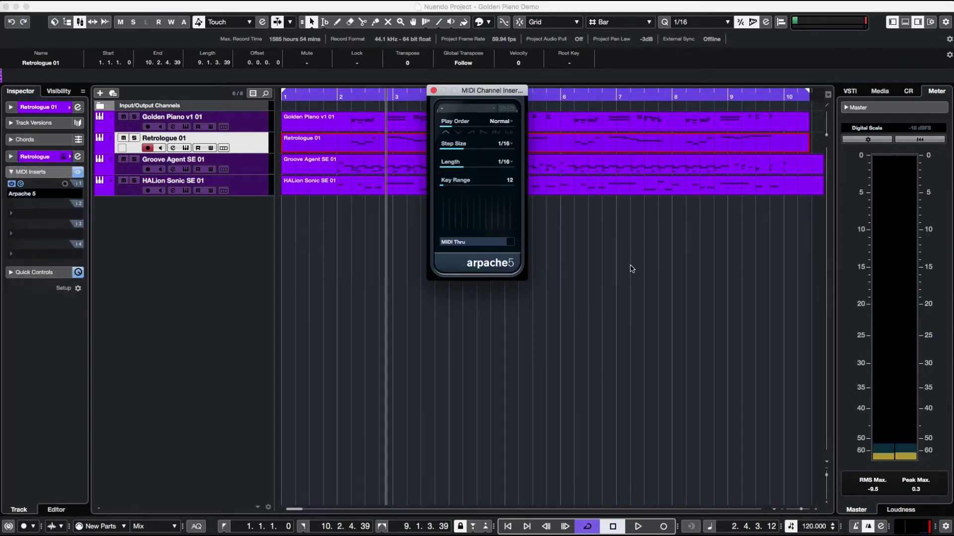
{"action": "key", "text": "space"}
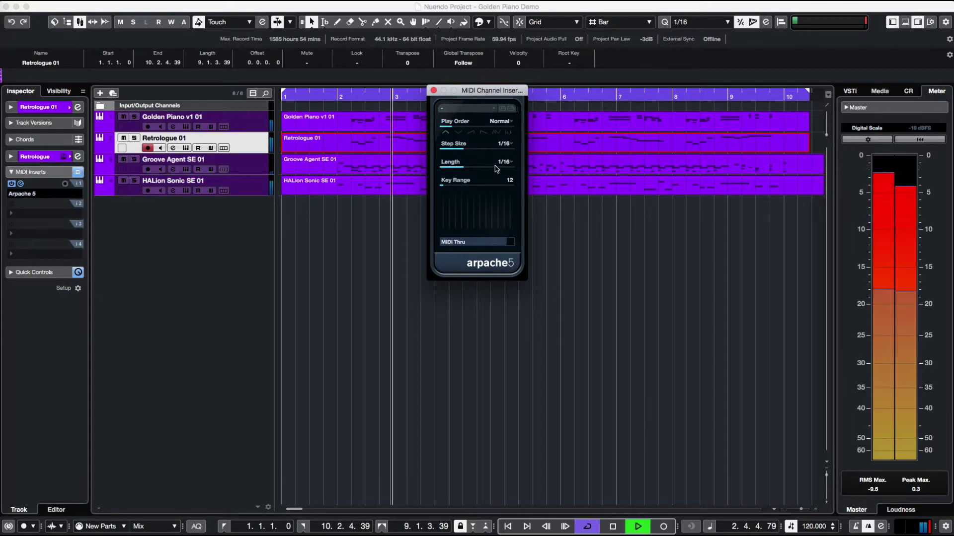
- Set Arpache 5 to Random play order, dotted 1/8 step size, dotted 1/32 length and a key range of 44
{"action": "left_click", "coordinate": [496, 127]}
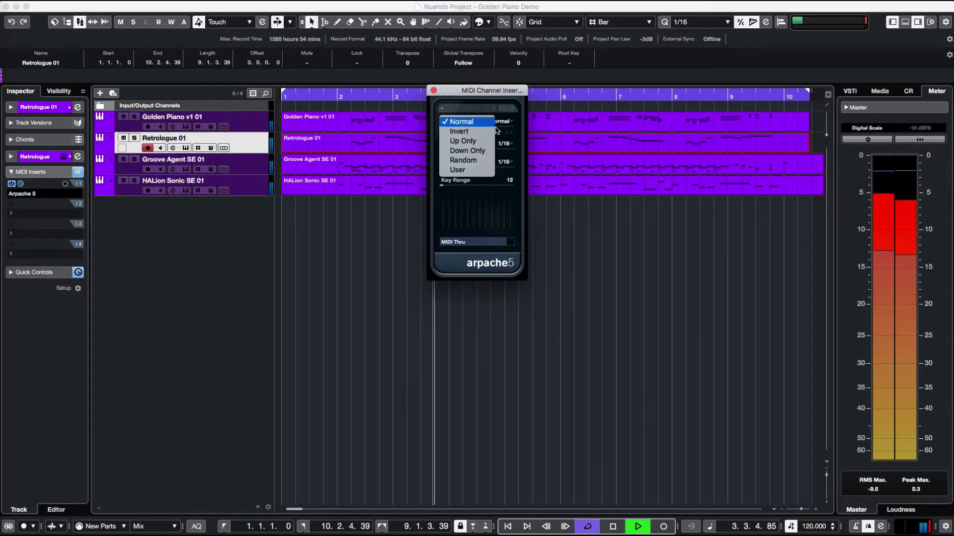
{"action": "left_click", "coordinate": [477, 161]}
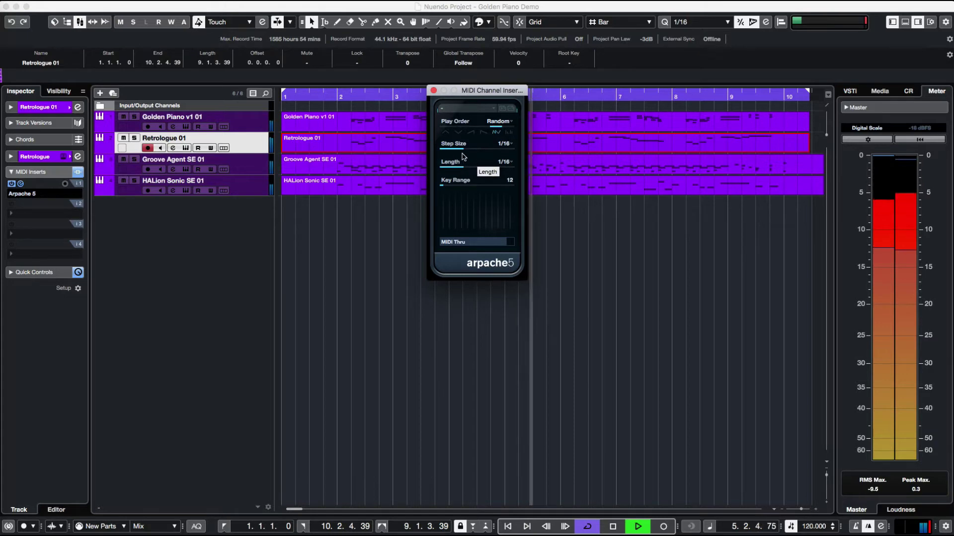
{"action": "left_click_drag", "start_coordinate": [462, 148], "coordinate": [448, 169]}
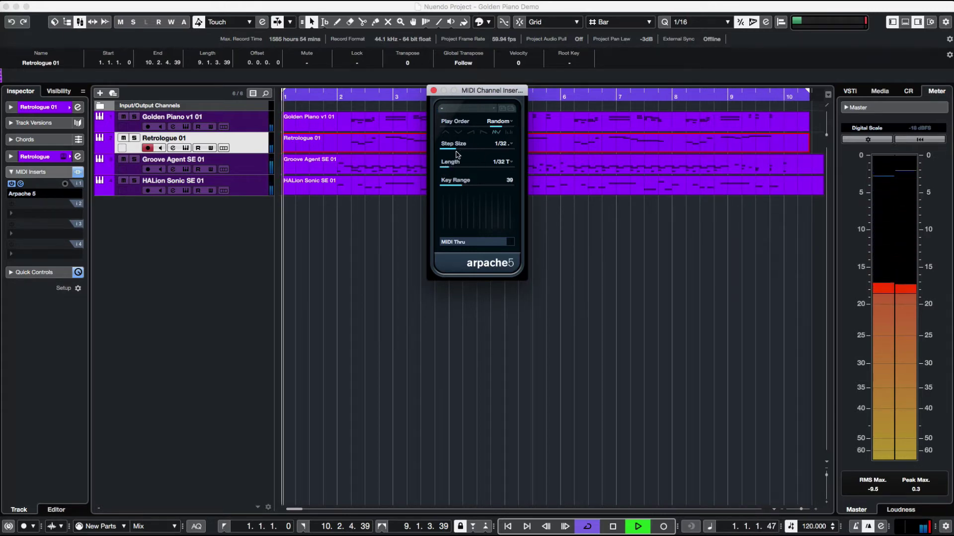
{"action": "left_click_drag", "start_coordinate": [457, 154], "coordinate": [478, 153]}
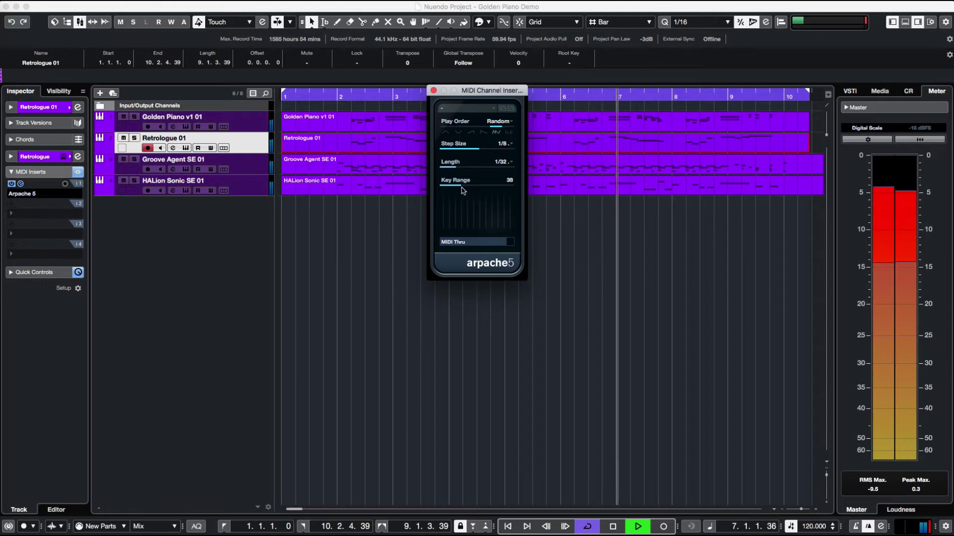
{"action": "left_click_drag", "start_coordinate": [463, 191], "coordinate": [466, 191]}
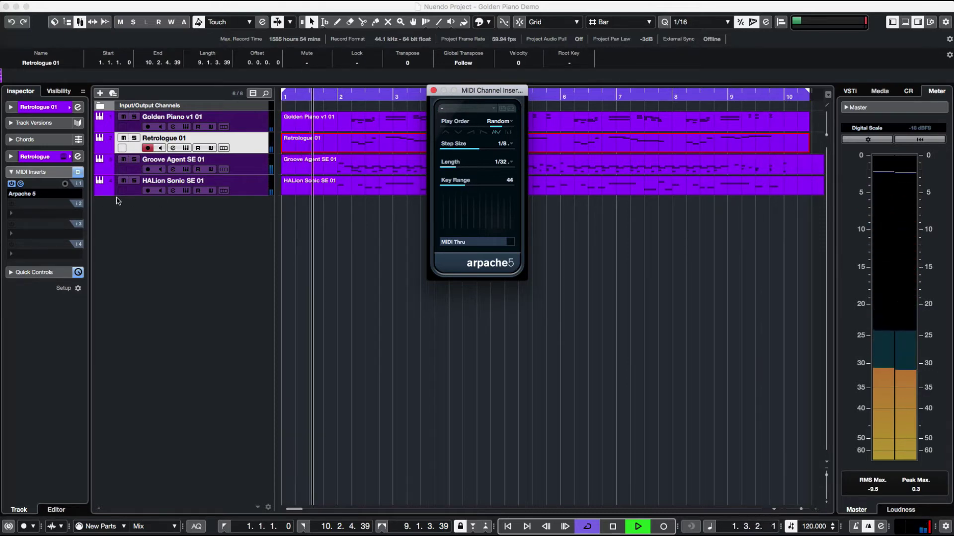
- Try Transformer and a second Arpache 5 in the second MIDI insert slot of Retrologue 01
{"action": "left_click", "coordinate": [43, 204]}
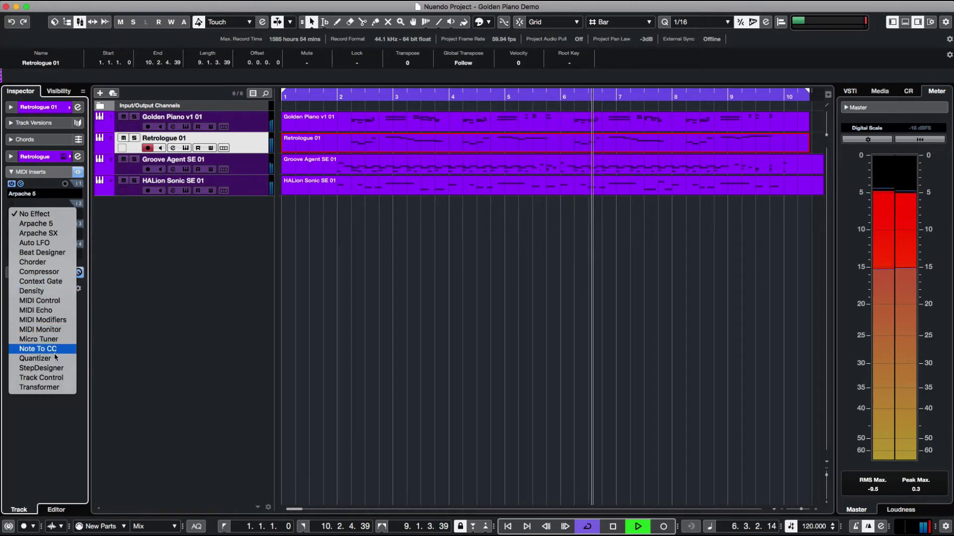
{"action": "left_click", "coordinate": [40, 387]}
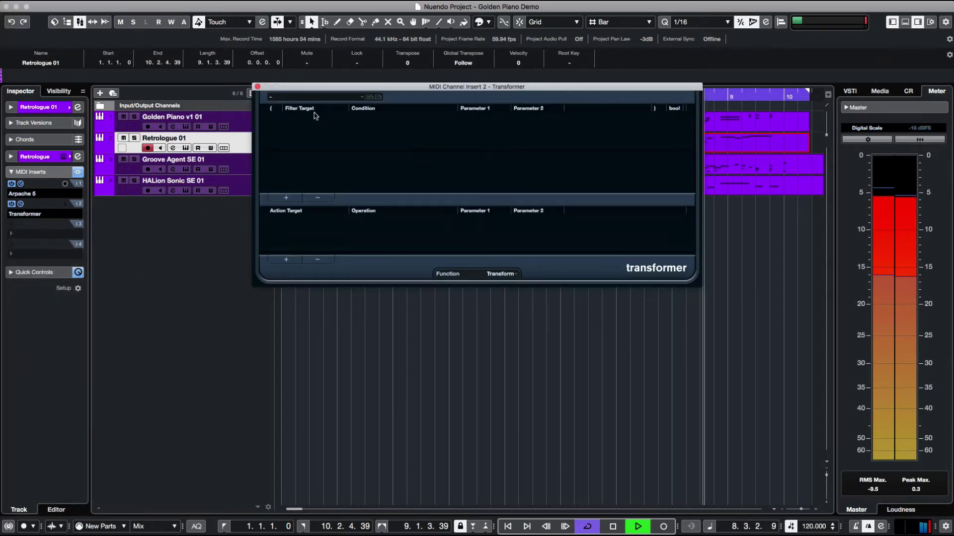
{"action": "left_click", "coordinate": [58, 215]}
{"action": "left_click", "coordinate": [58, 215]}
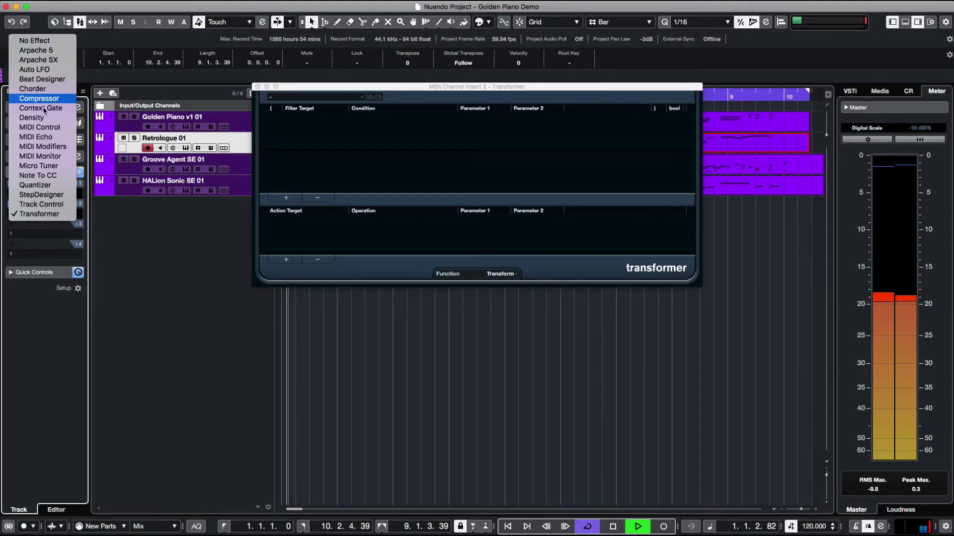
{"action": "left_click", "coordinate": [201, 242]}
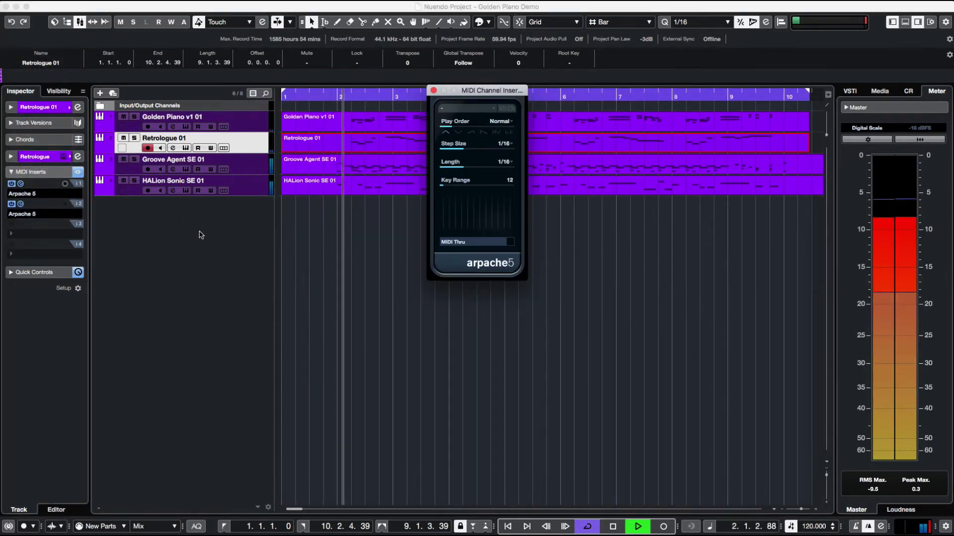
- Load Arpache SX in the second MIDI insert slot and switch it to Sequence mode, with step size taken from the sequence
{"action": "left_click", "coordinate": [43, 214]}
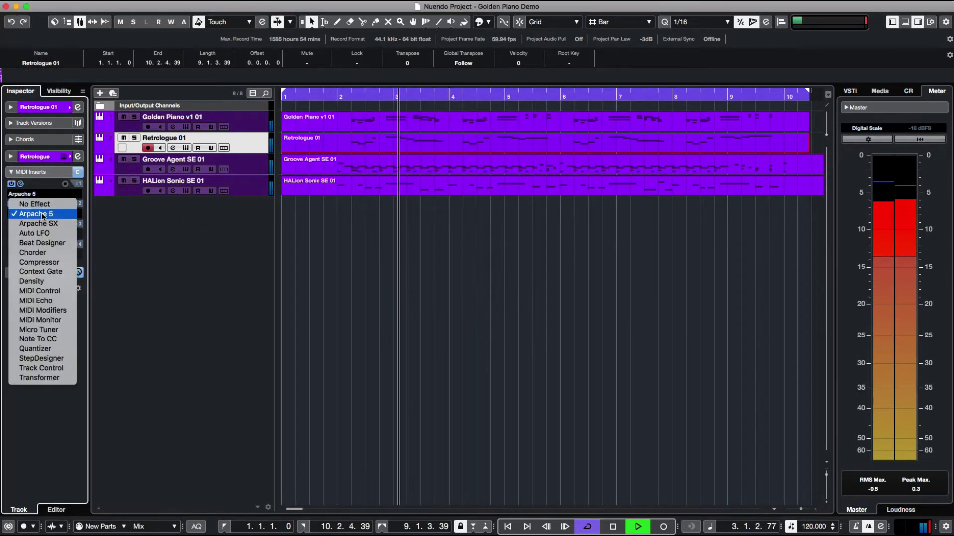
{"action": "left_click", "coordinate": [52, 217]}
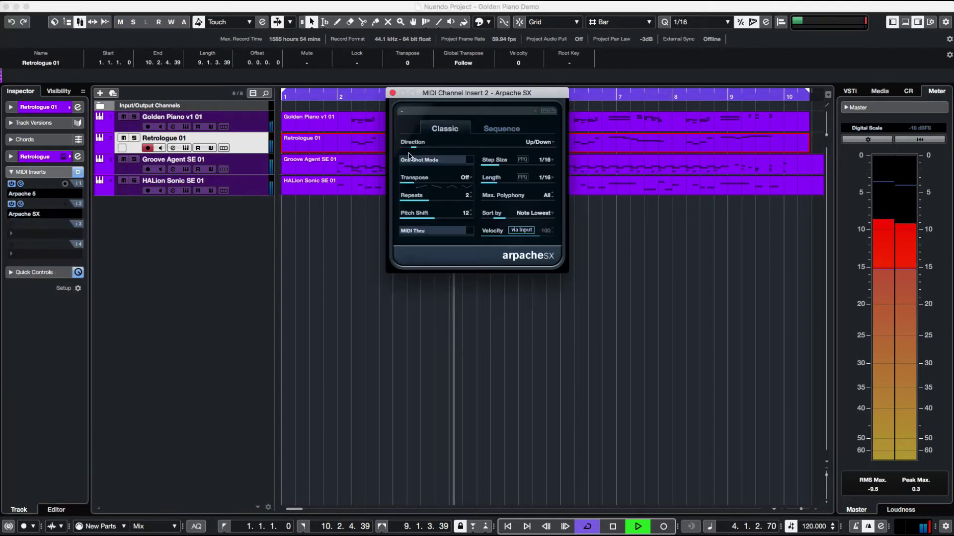
{"action": "left_click", "coordinate": [502, 130]}
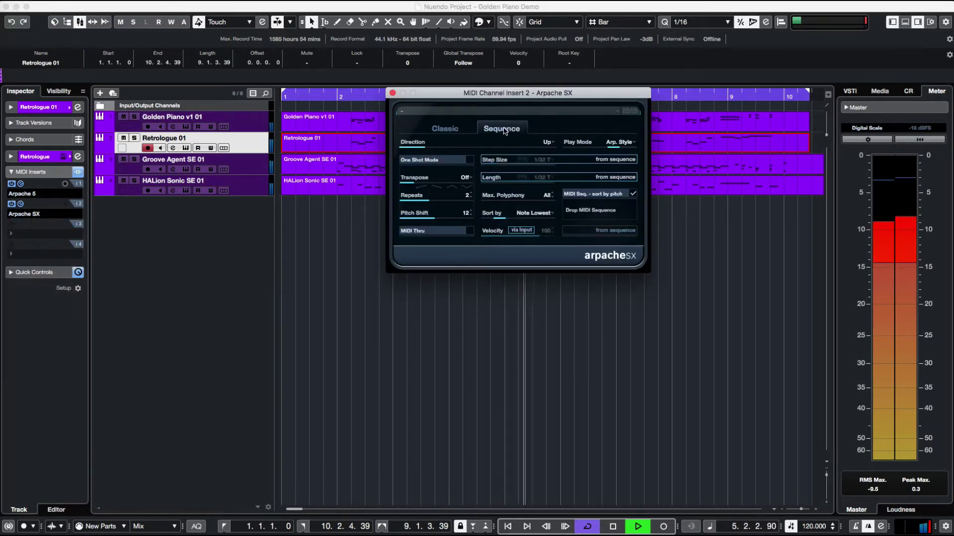
{"action": "left_click", "coordinate": [541, 161]}
{"action": "left_click", "coordinate": [496, 228]}
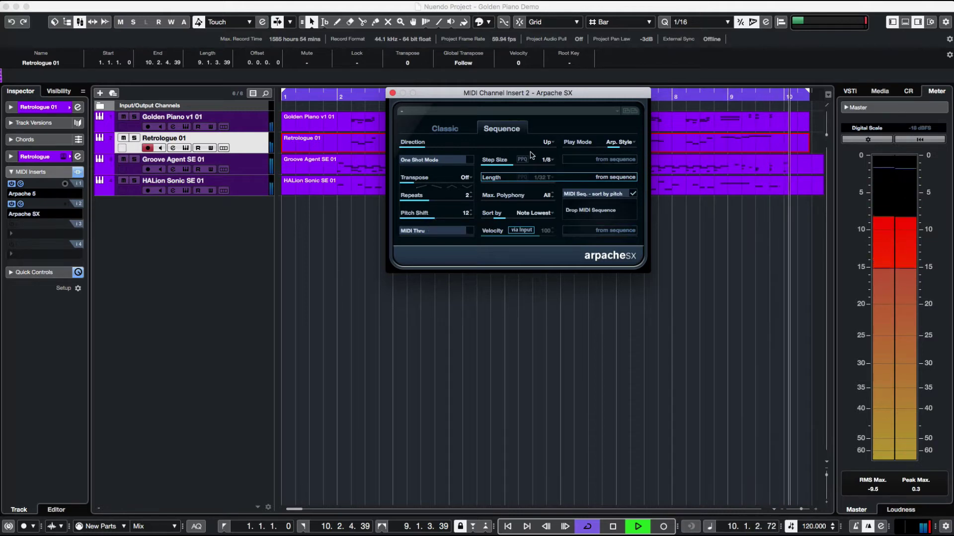
{"action": "left_click", "coordinate": [453, 134]}
{"action": "left_click", "coordinate": [501, 129]}
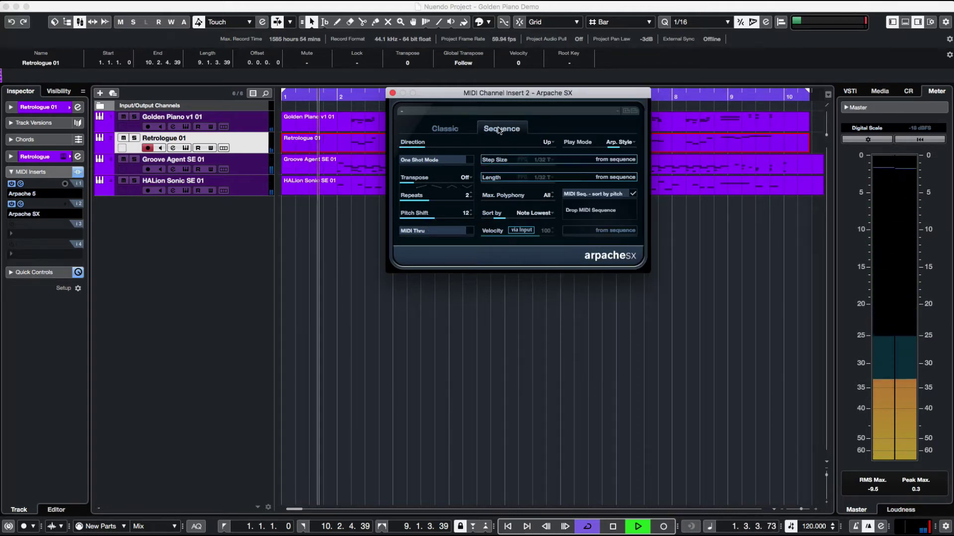
- Close the Arpache SX window, recheck its settings once, and collapse the track's MIDI Inserts section
{"action": "left_click", "coordinate": [392, 93]}
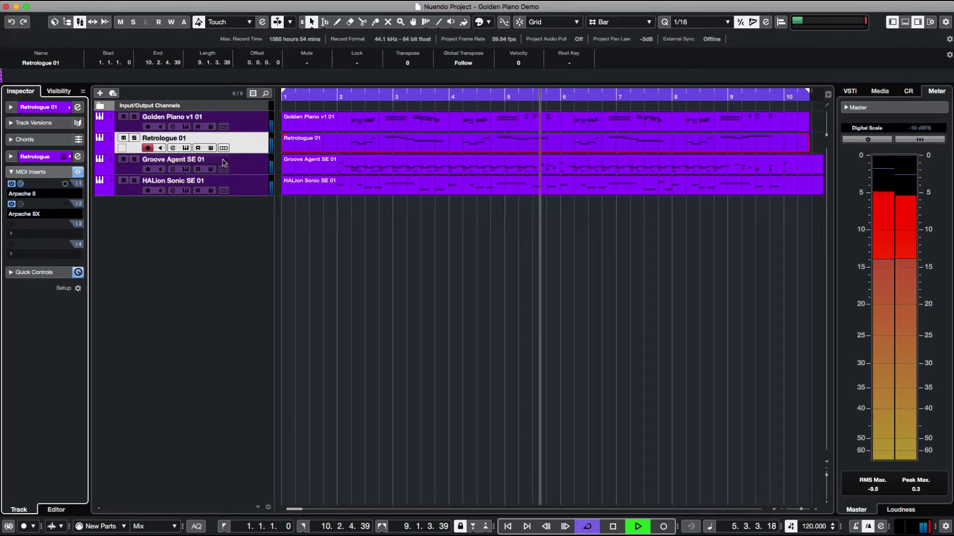
{"action": "left_click", "coordinate": [21, 204]}
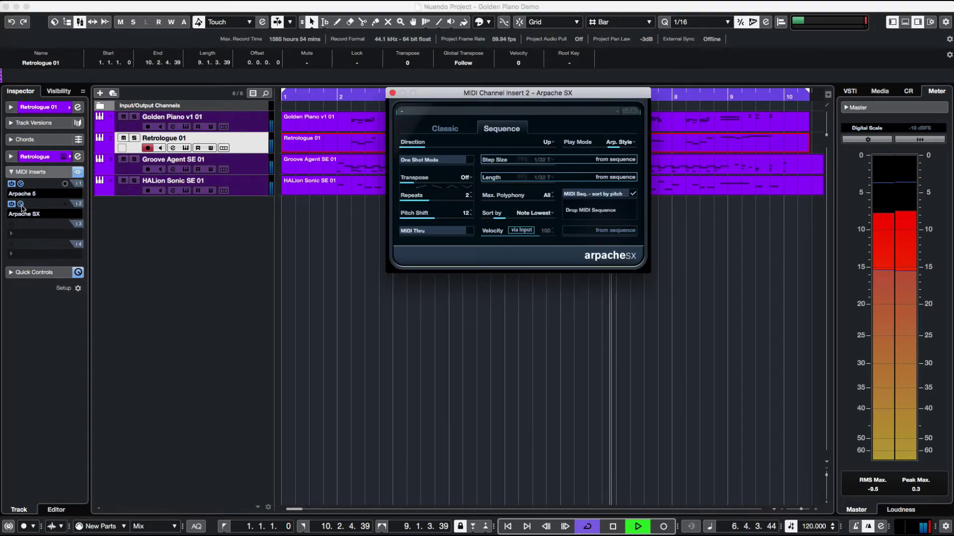
{"action": "left_click", "coordinate": [392, 93]}
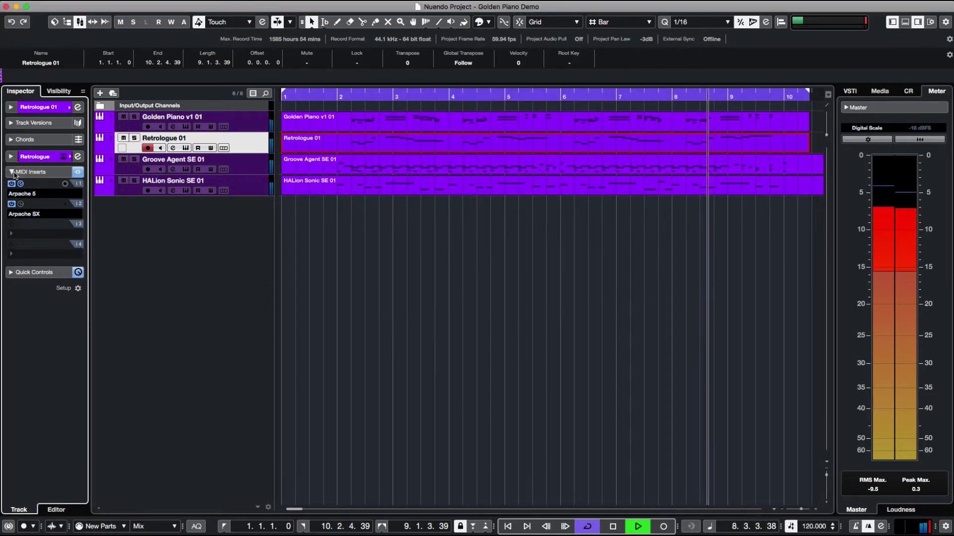
{"action": "left_click", "coordinate": [12, 172]}
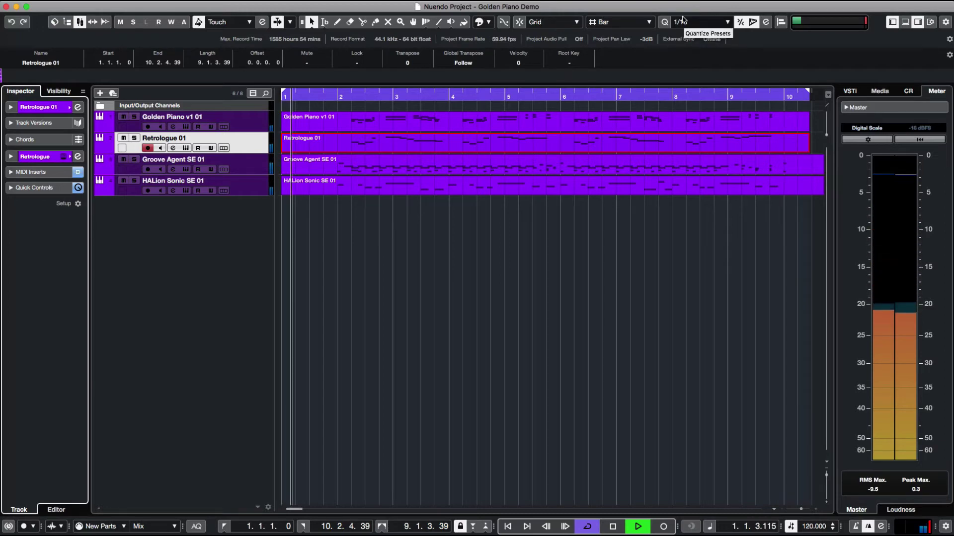
- Check the channel levels in the MixConsole during playback and close it
{"action": "key", "text": "F3"}
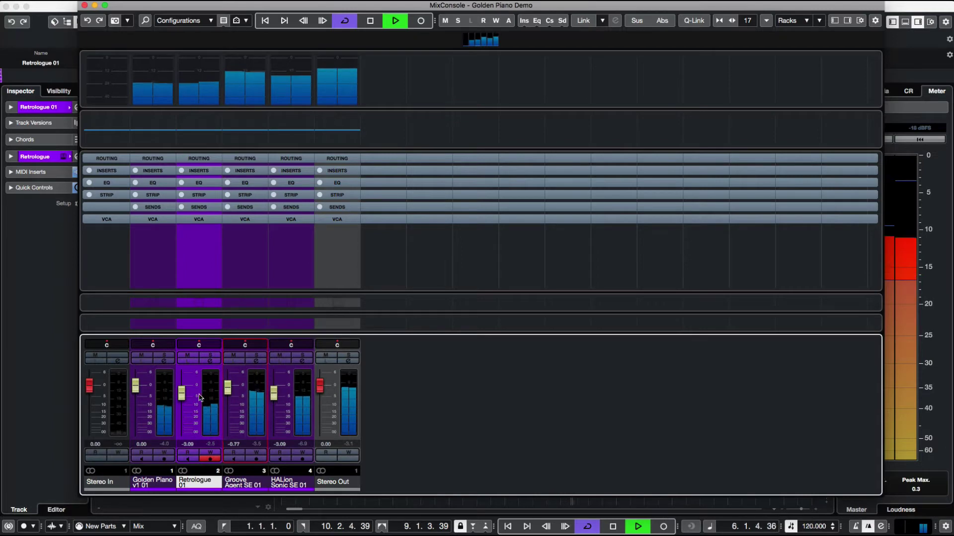
{"action": "left_click", "coordinate": [85, 6]}
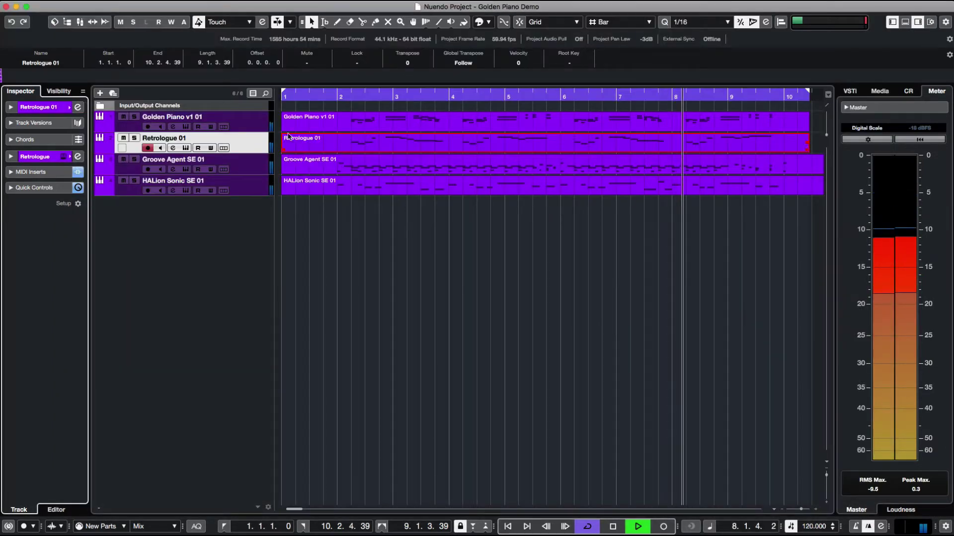
- Open the Groove Agent SE 01 part in the lower-zone Key Editor, enlarge the editor and view its auto-scroll options
{"action": "left_click", "coordinate": [257, 166]}
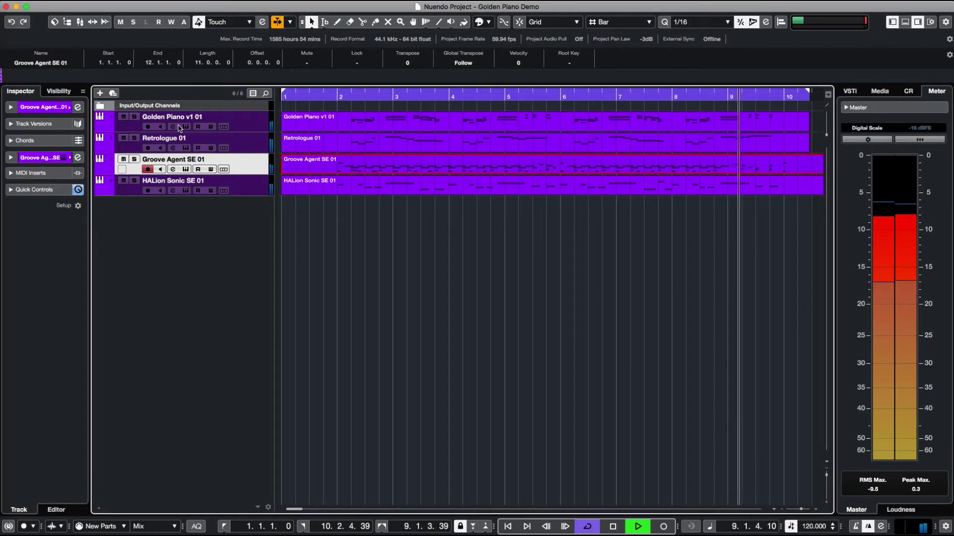
{"action": "key", "text": "super+e"}
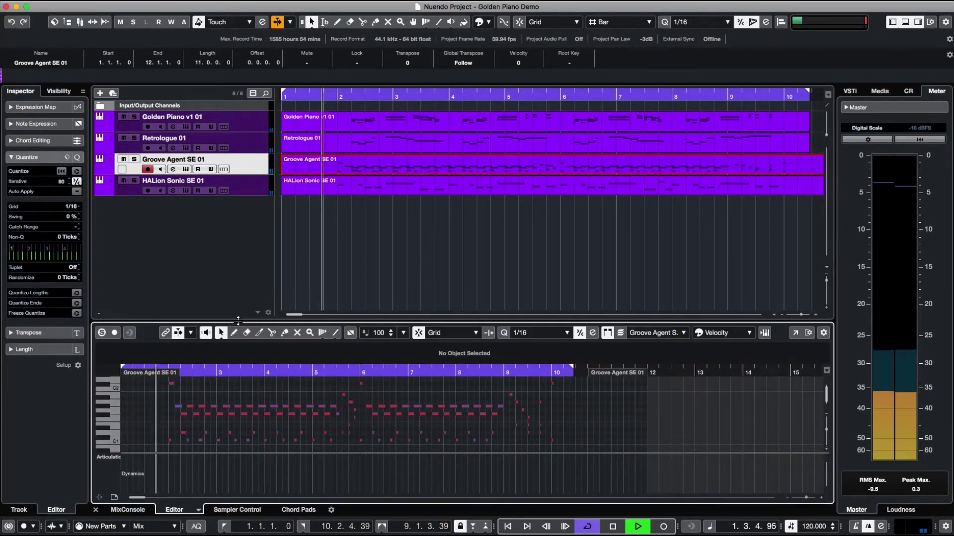
{"action": "left_click_drag", "start_coordinate": [243, 321], "coordinate": [243, 197]}
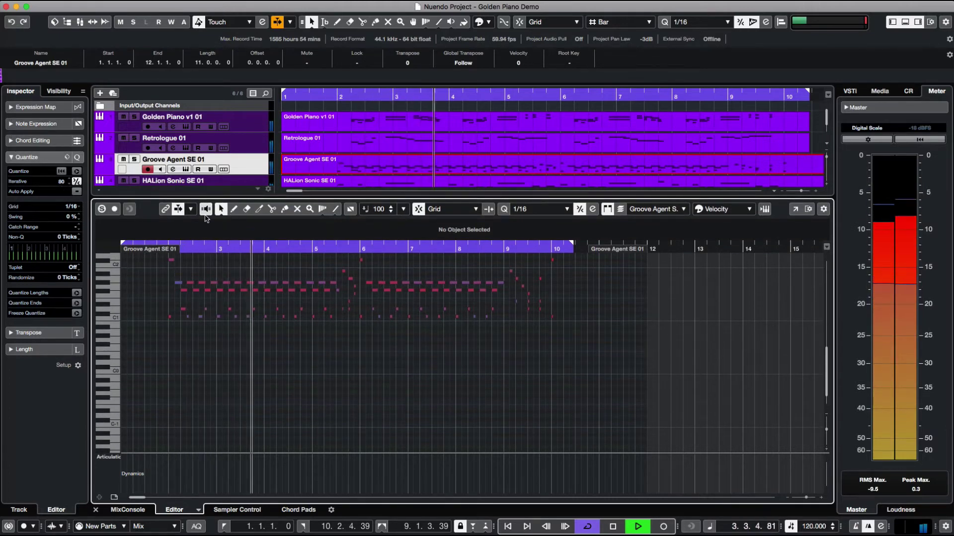
{"action": "left_click", "coordinate": [191, 209]}
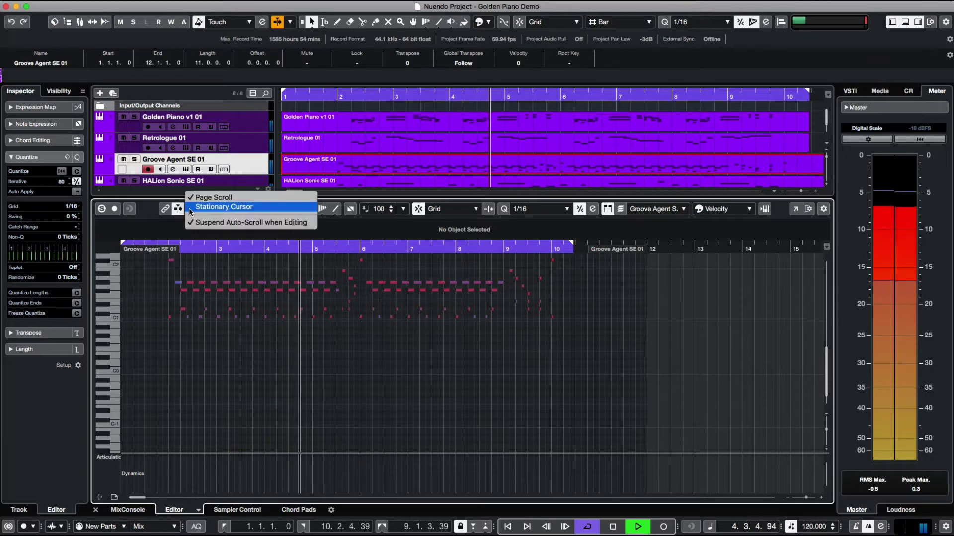
{"action": "left_click", "coordinate": [191, 208]}
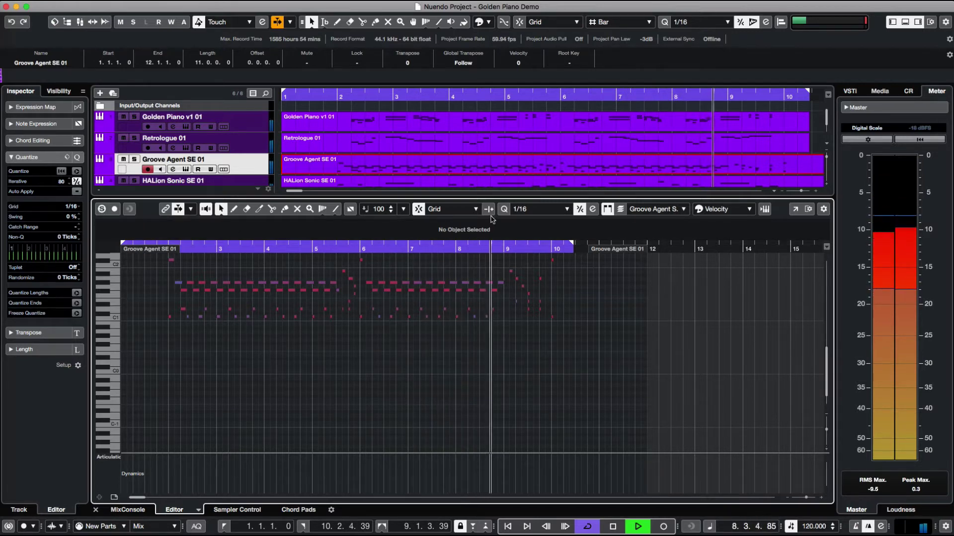
- Review the Key Editor's snap type, insert velocity, event colour and controller lane options during playback
{"action": "left_click", "coordinate": [469, 209]}
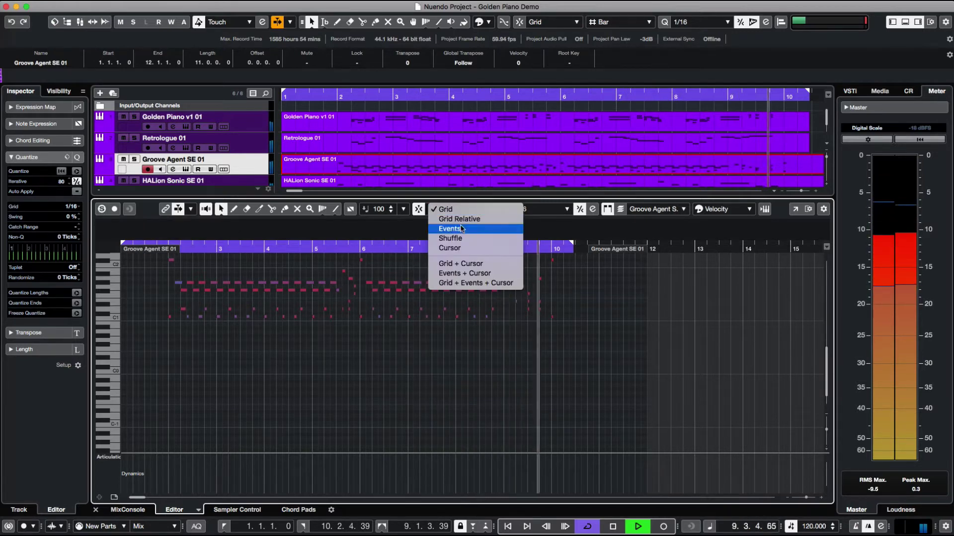
{"action": "left_click", "coordinate": [442, 209]}
{"action": "left_click", "coordinate": [403, 209]}
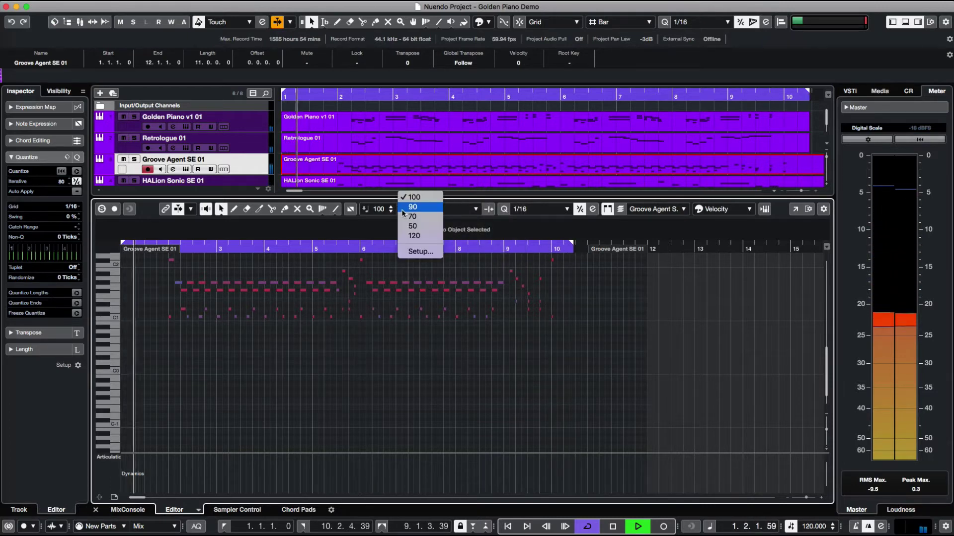
{"action": "left_click", "coordinate": [408, 196]}
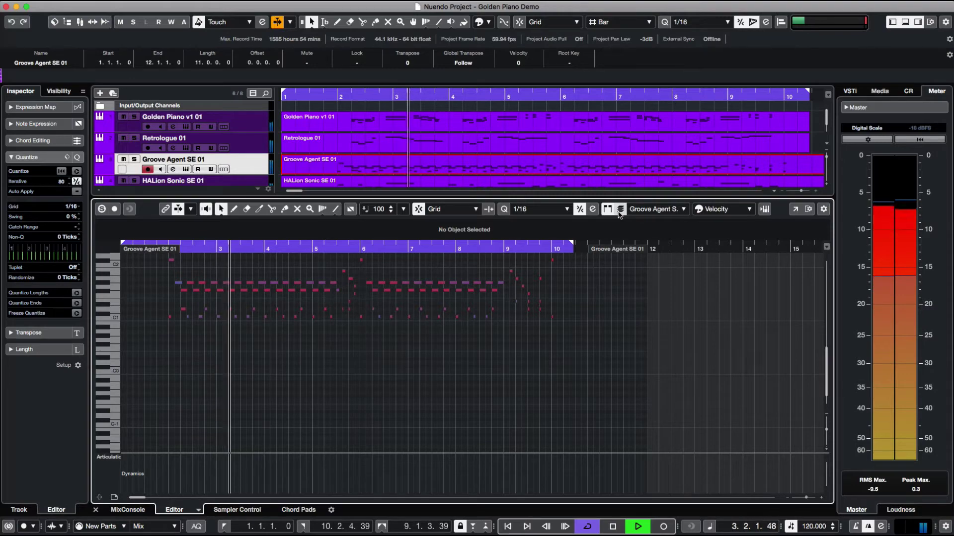
{"action": "left_click", "coordinate": [765, 210]}
{"action": "left_click", "coordinate": [765, 209]}
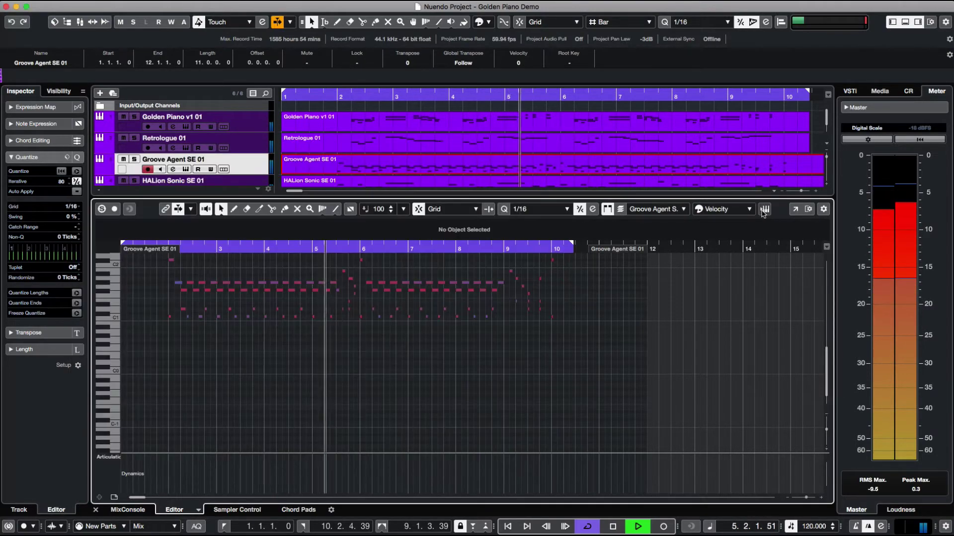
{"action": "left_click", "coordinate": [749, 211]}
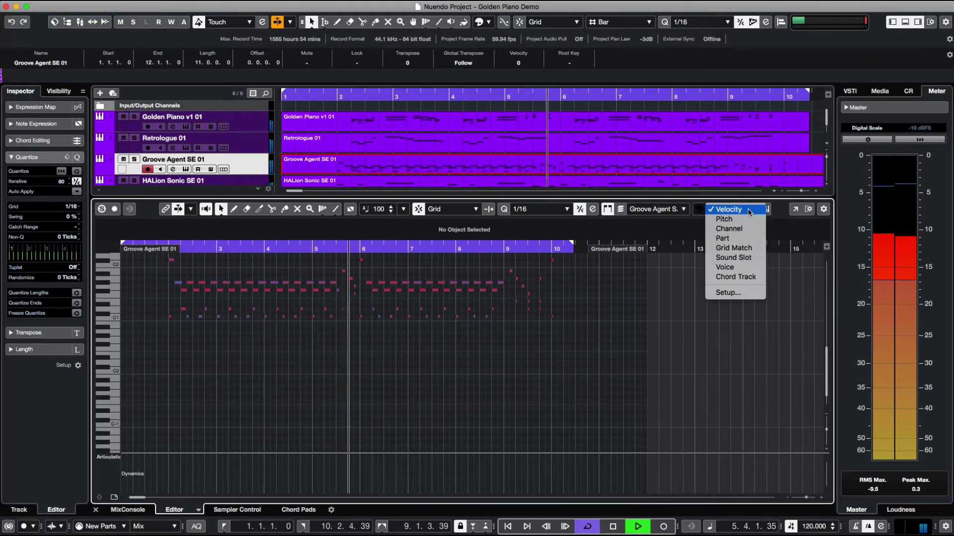
{"action": "left_click", "coordinate": [784, 232]}
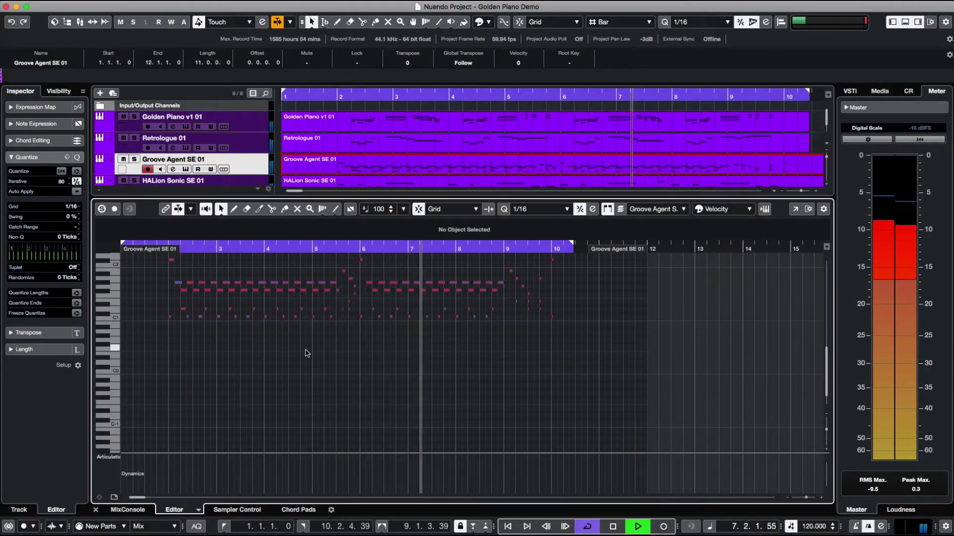
{"action": "left_click", "coordinate": [114, 498]}
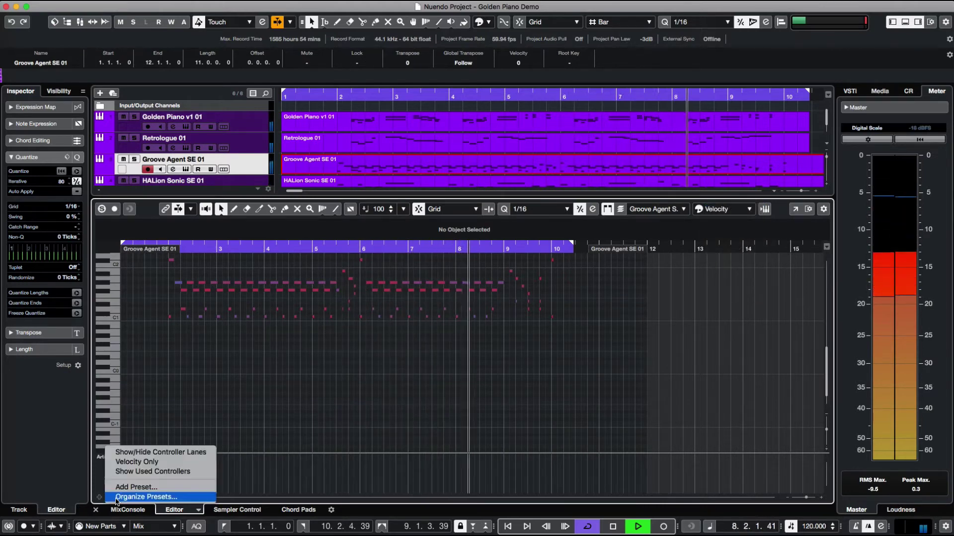
{"action": "left_click", "coordinate": [191, 513]}
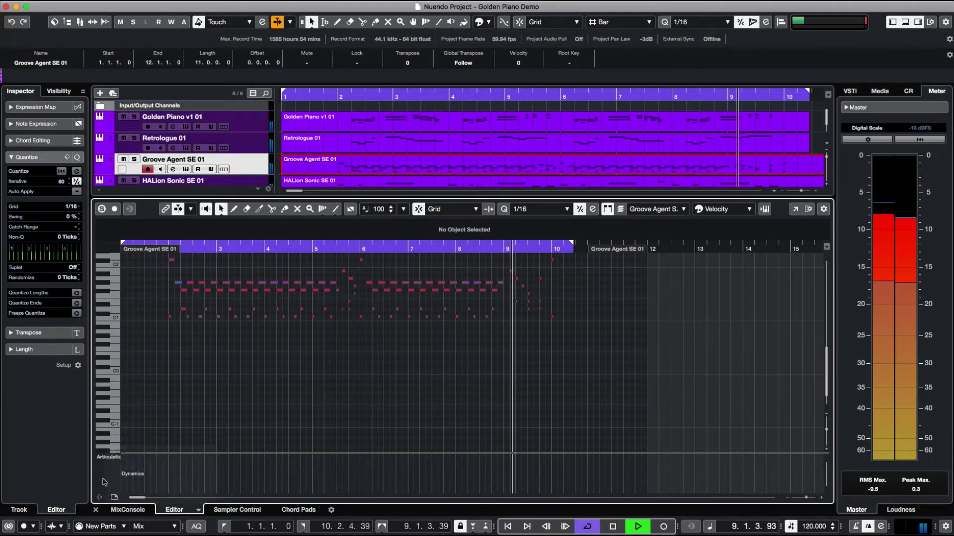
- Switch the Groove Agent SE 01 part to the Drum Editor and show the Acoustic Snare's Velocity in the controller lane
{"action": "left_click", "coordinate": [192, 512]}
{"action": "left_click", "coordinate": [219, 499]}
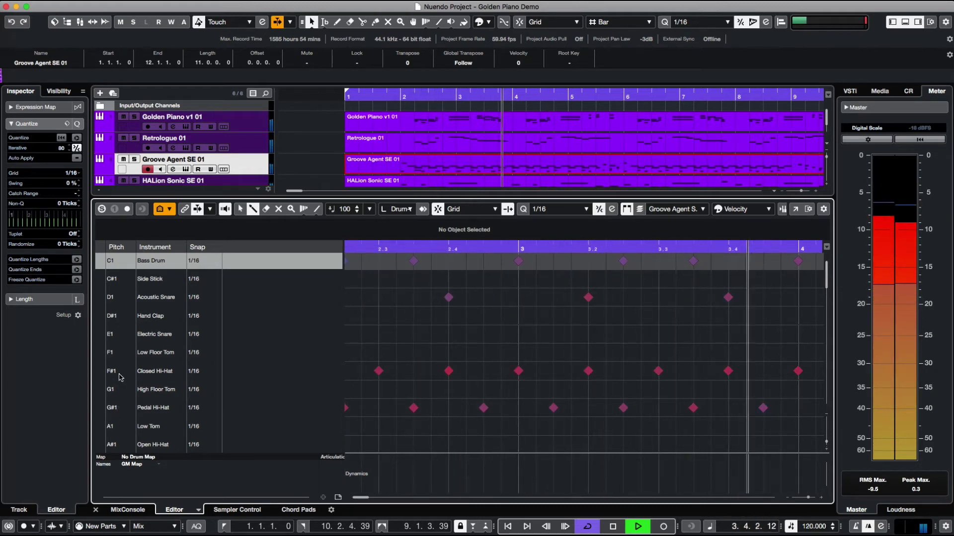
{"action": "double_click", "coordinate": [155, 298]}
{"action": "key", "text": "Escape"}
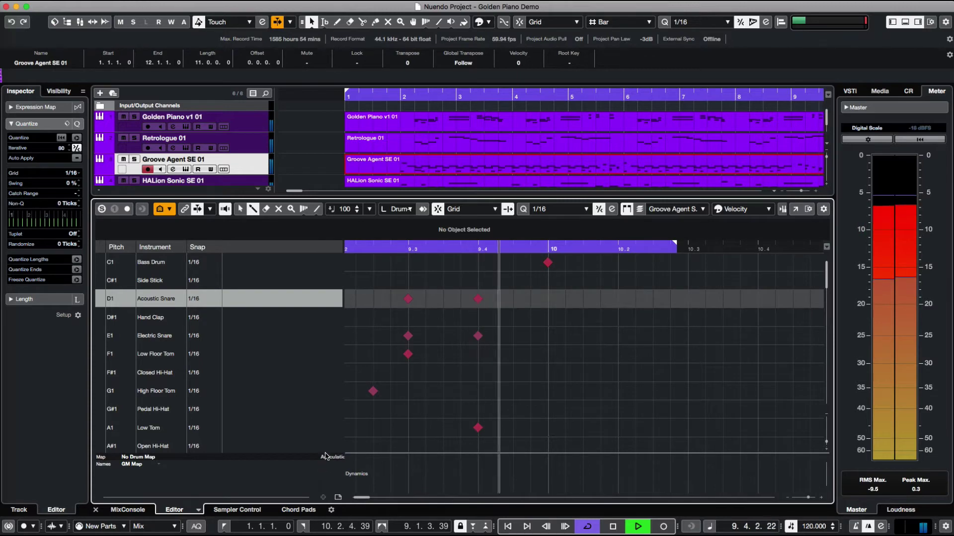
{"action": "left_click", "coordinate": [340, 457]}
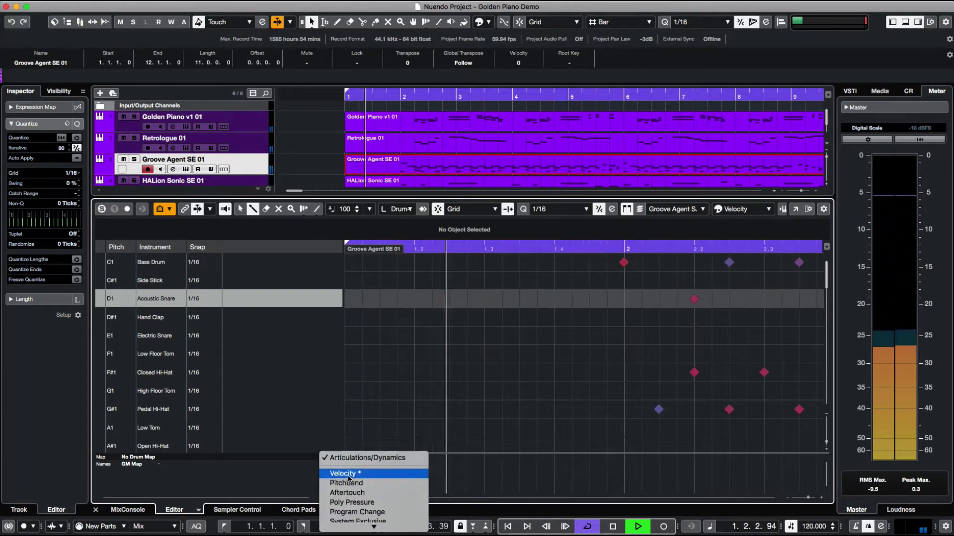
{"action": "left_click", "coordinate": [343, 415]}
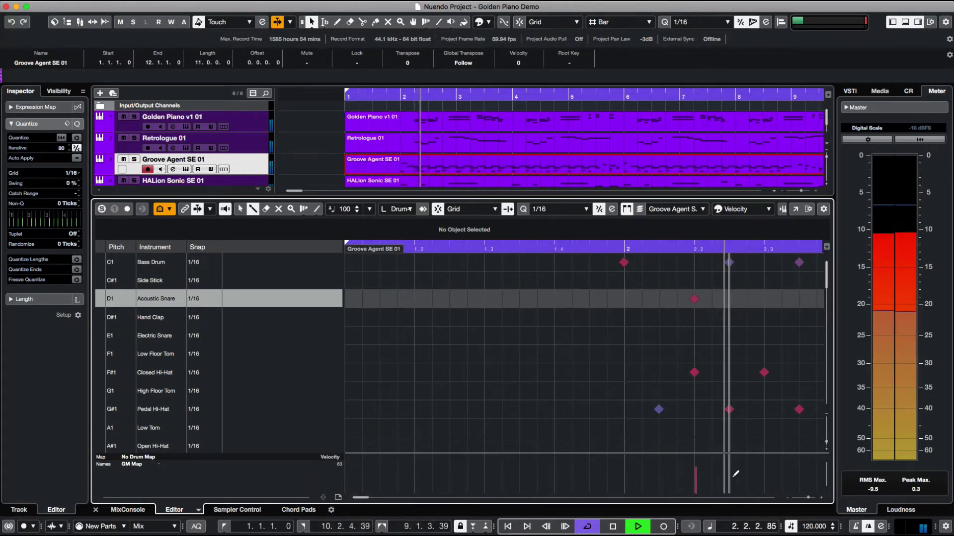
- Redraw the velocities of the Acoustic Snare and Bass Drum notes at a higher level across the whole part
{"action": "left_click_drag", "start_coordinate": [808, 497], "coordinate": [806, 497]}
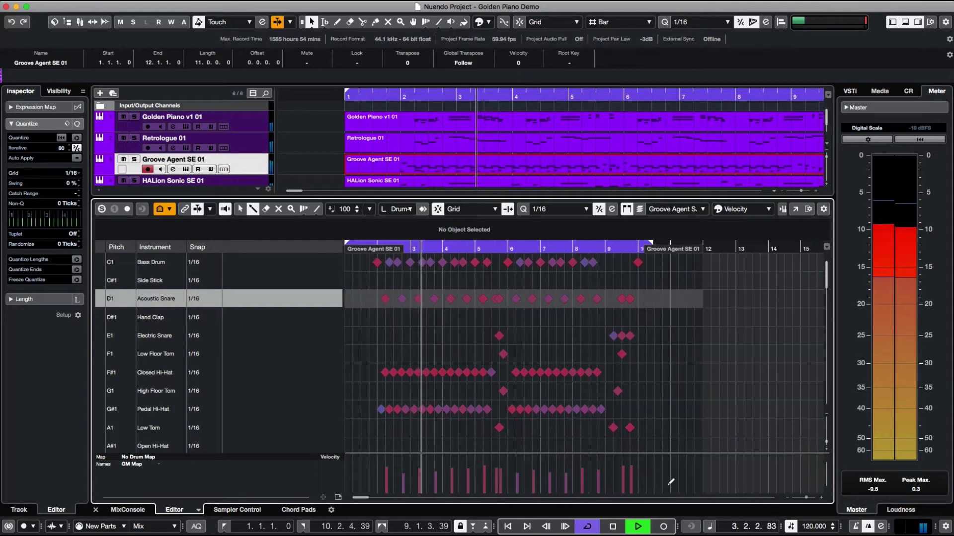
{"action": "mouse_move", "coordinate": [371, 453]}
{"action": "left_mouse_down"}
{"action": "mouse_move", "coordinate": [510, 469]}
{"action": "mouse_move", "coordinate": [627, 460]}
{"action": "left_mouse_up"}
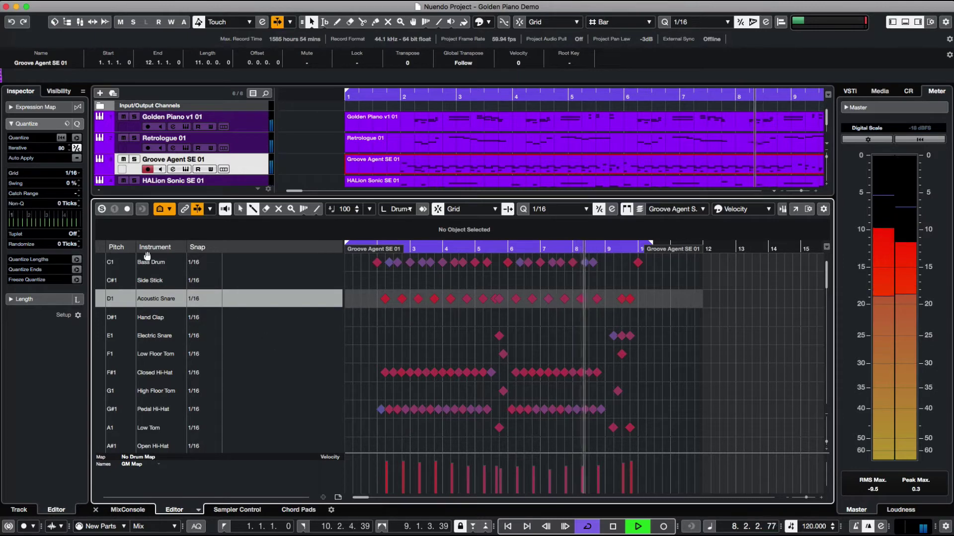
{"action": "left_click", "coordinate": [125, 261]}
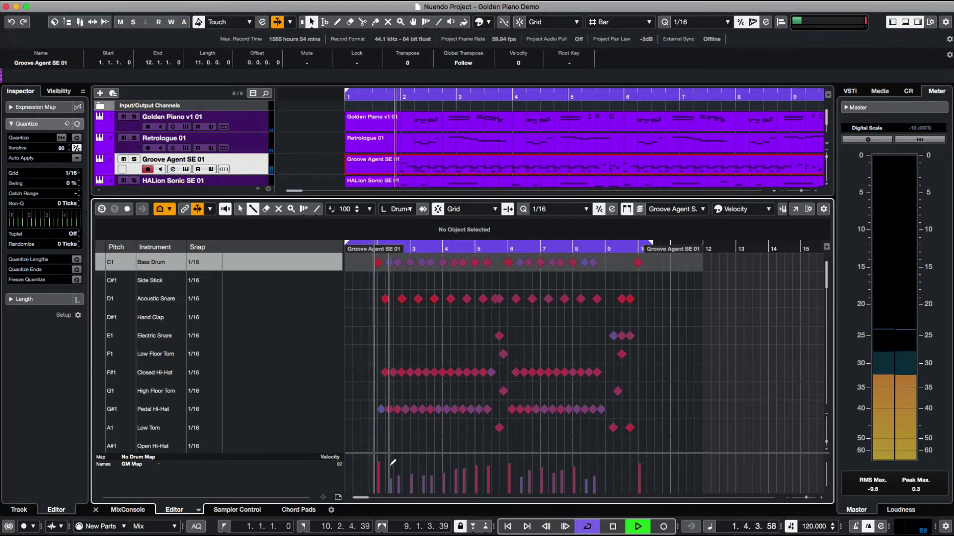
{"action": "left_click_drag", "start_coordinate": [393, 462], "coordinate": [594, 466]}
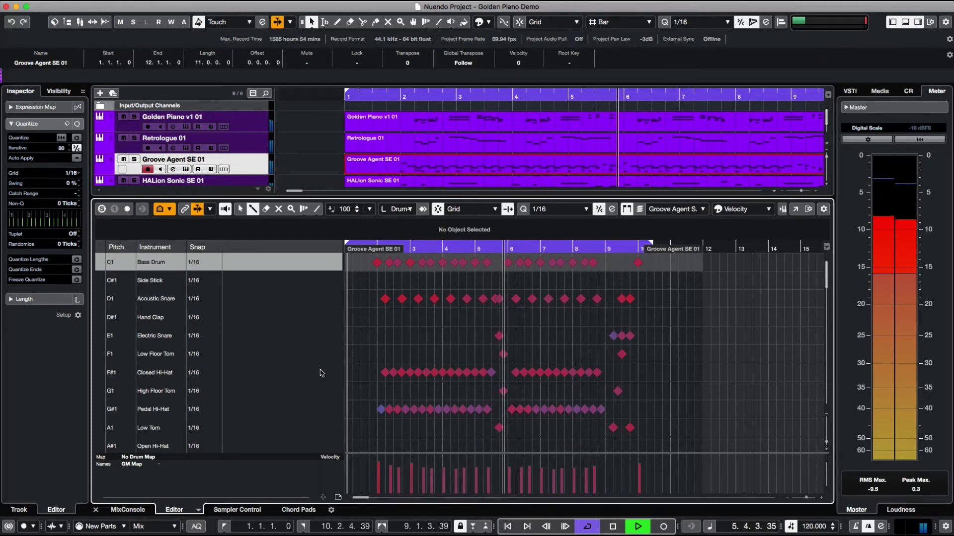
- View the Closed Hi-Hat velocities, close the lower-zone editor and stop playback
{"action": "left_click", "coordinate": [108, 373]}
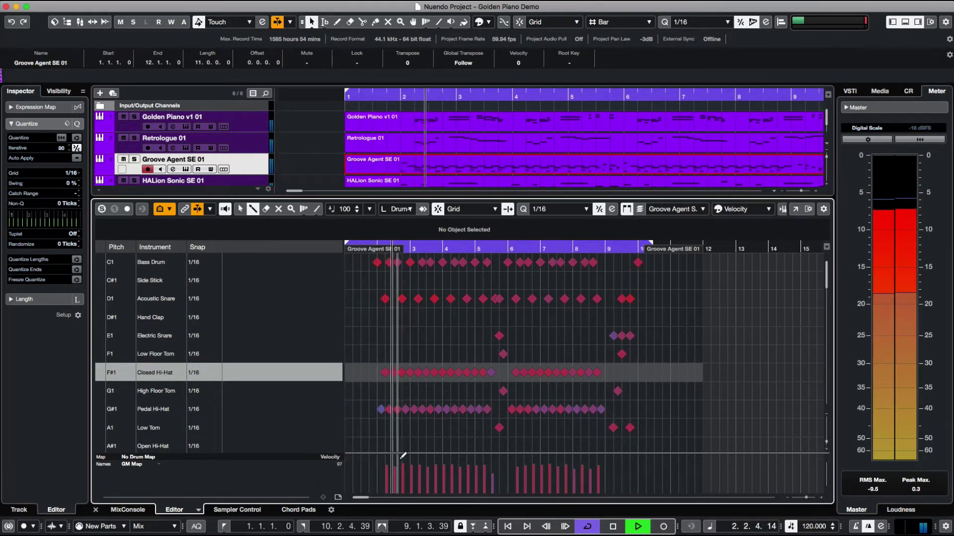
{"action": "key", "text": "space"}
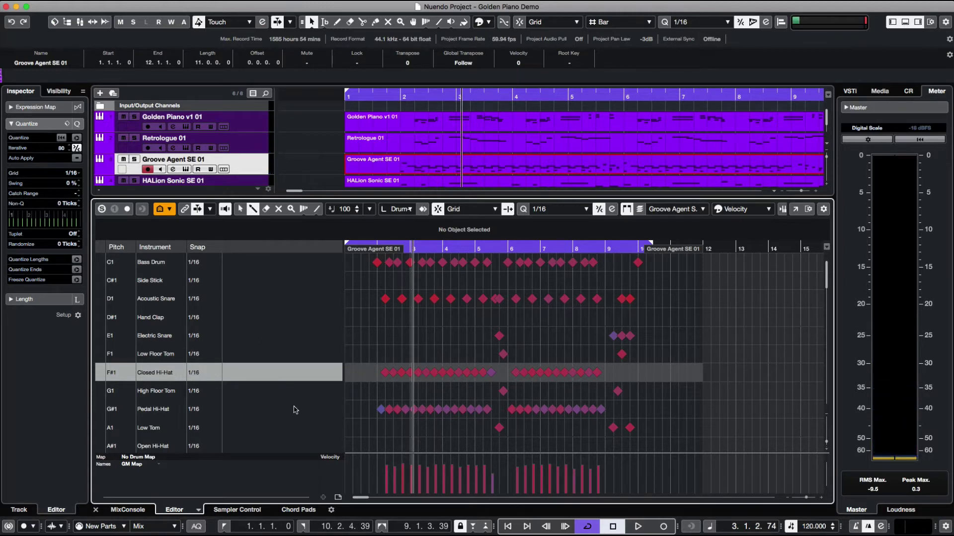
{"action": "key", "text": "space"}
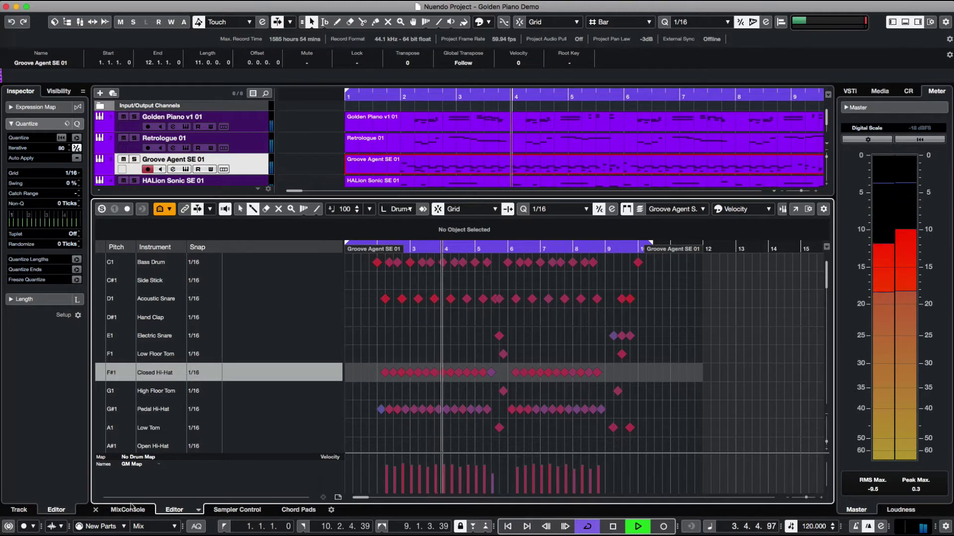
{"action": "left_click", "coordinate": [96, 509]}
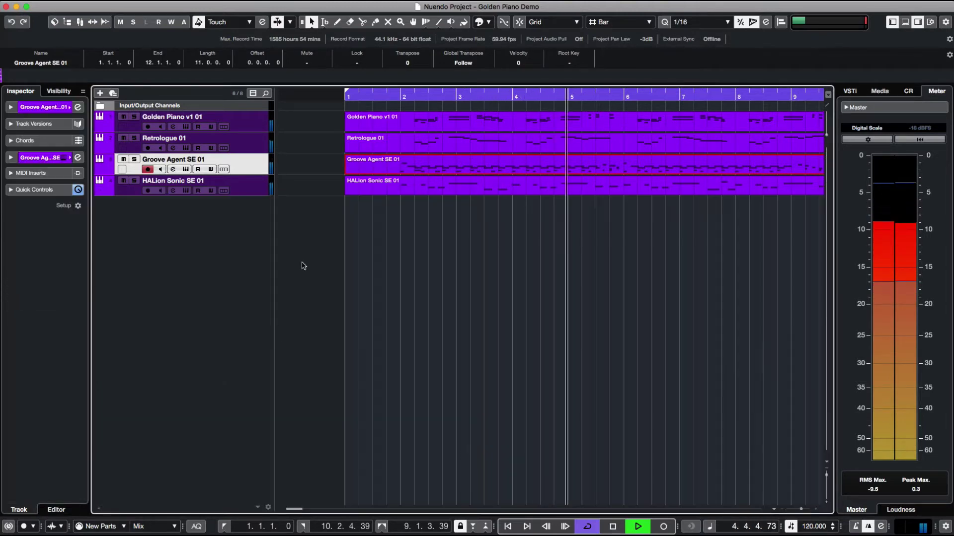
{"action": "key", "text": "space"}
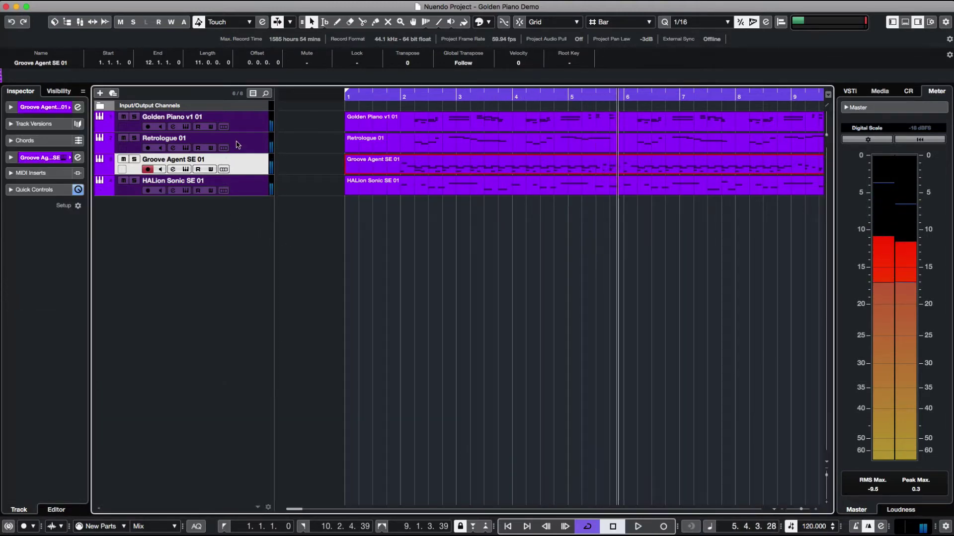
- Check the preset loaded in the first Golden Piano track's instrument, and rename that track dX TIne
{"action": "double_click", "coordinate": [197, 118]}
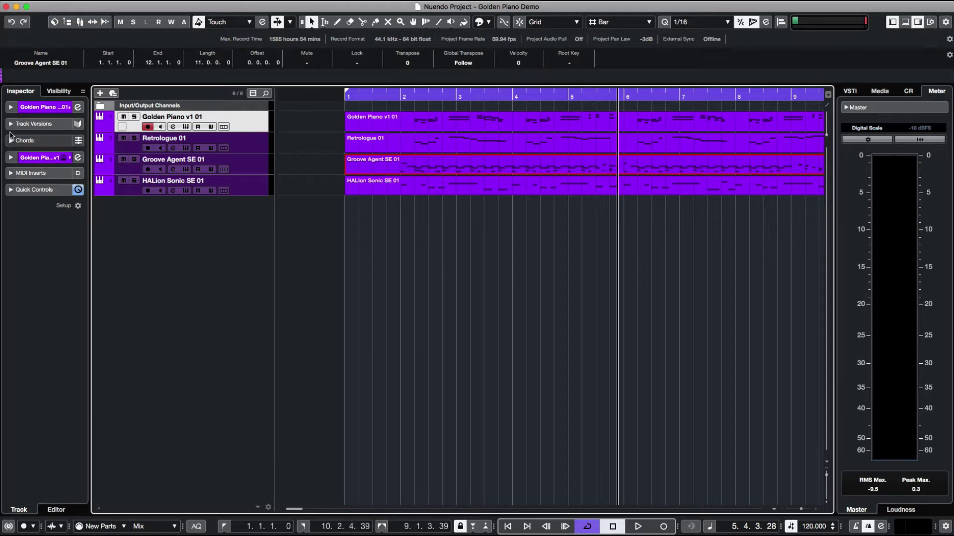
{"action": "left_click", "coordinate": [11, 108]}
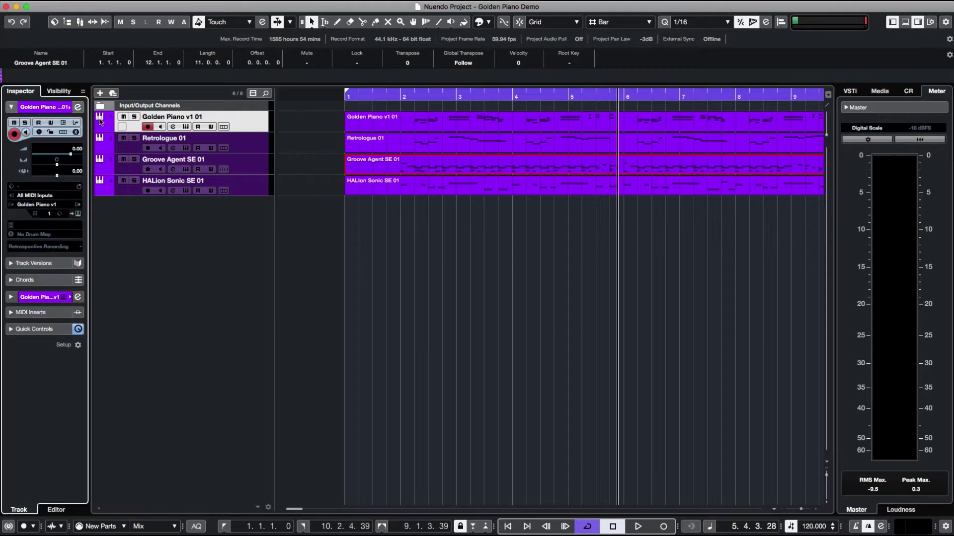
{"action": "left_click", "coordinate": [78, 214]}
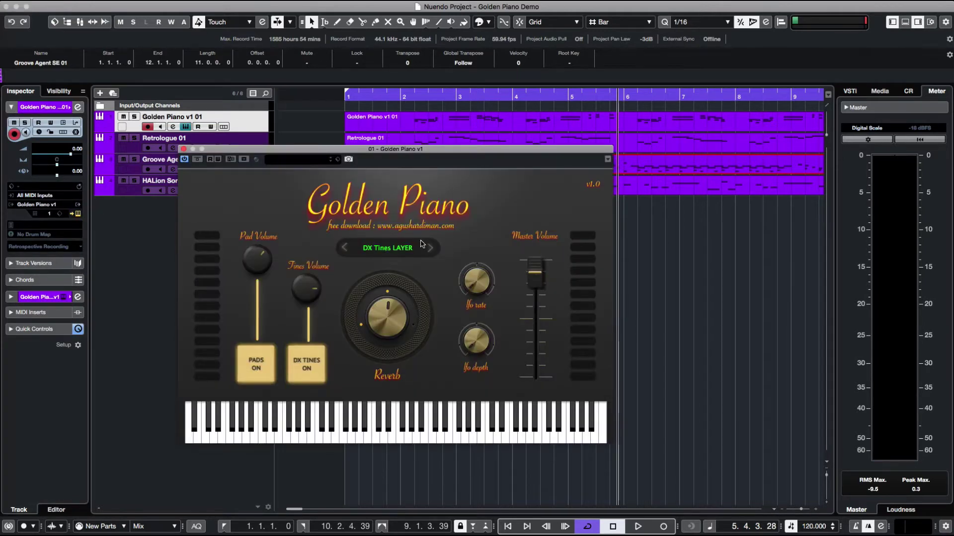
{"action": "left_click", "coordinate": [184, 150]}
{"action": "double_click", "coordinate": [170, 117]}
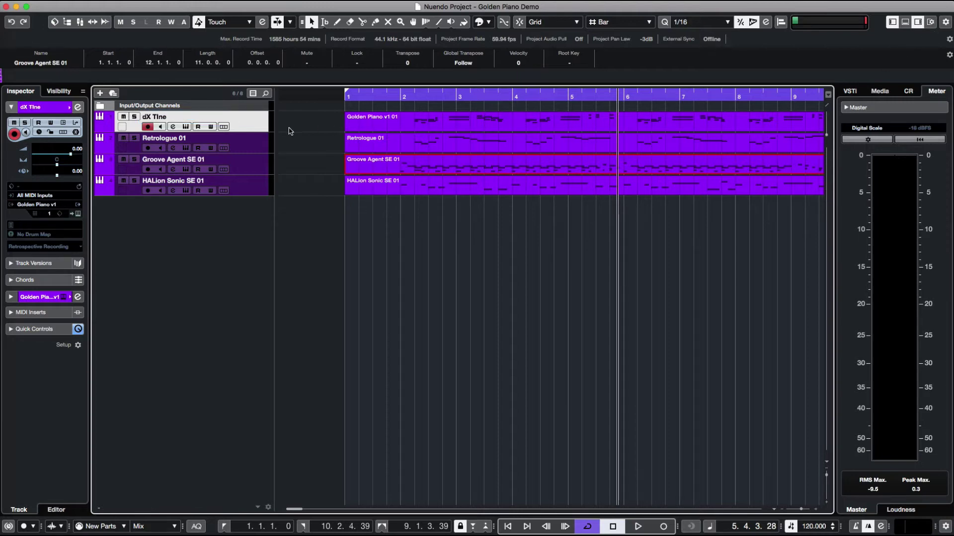
- Add one instrument track using Golden Piano v1 with Stereo Out below dX TIne, and turn up its Reverb
{"action": "right_click", "coordinate": [260, 120]}
{"action": "mouse_move", "coordinate": [293, 125]}
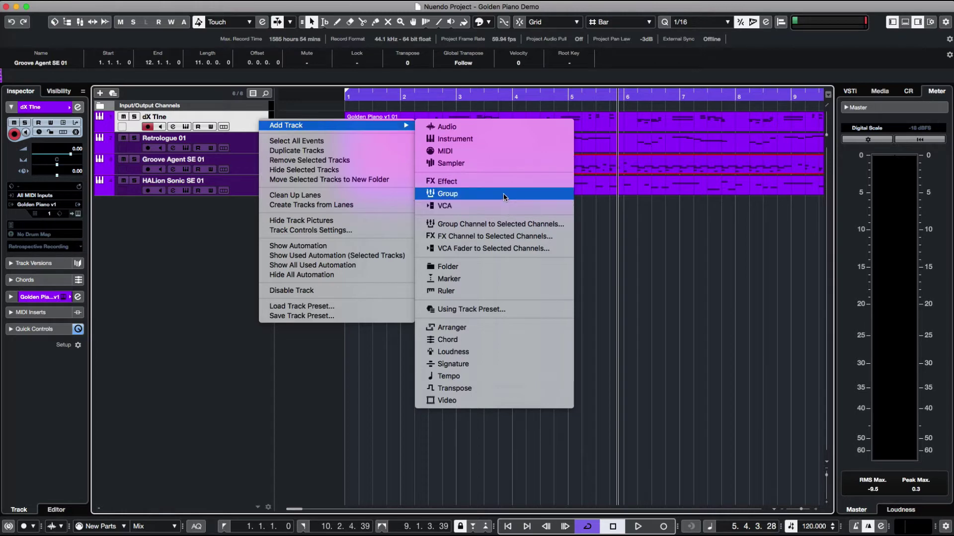
{"action": "left_click", "coordinate": [487, 142]}
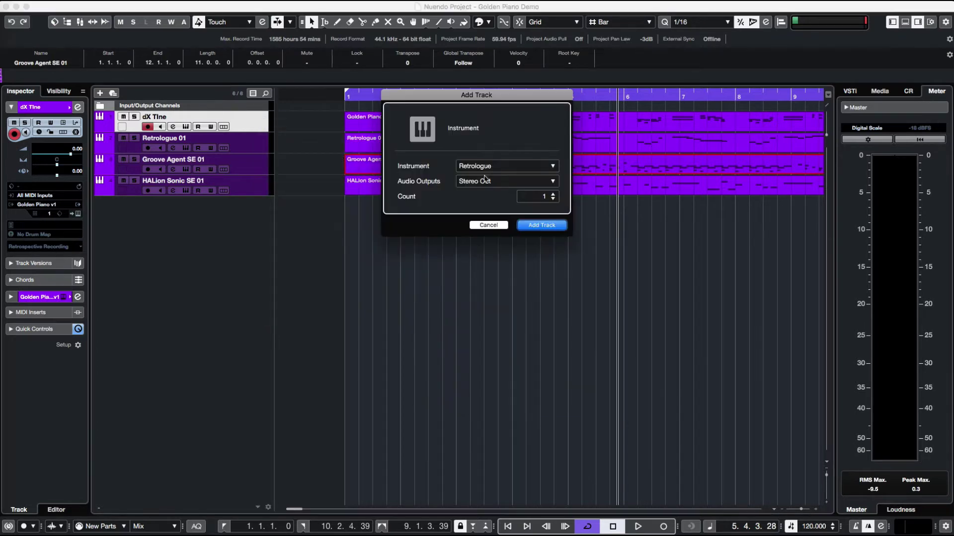
{"action": "left_click", "coordinate": [486, 167]}
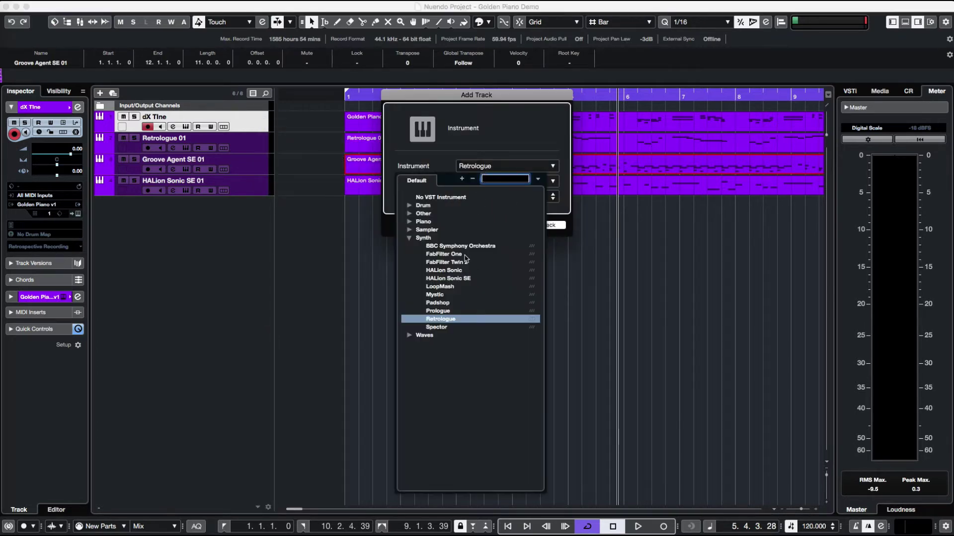
{"action": "left_click", "coordinate": [409, 214]}
{"action": "double_click", "coordinate": [436, 230]}
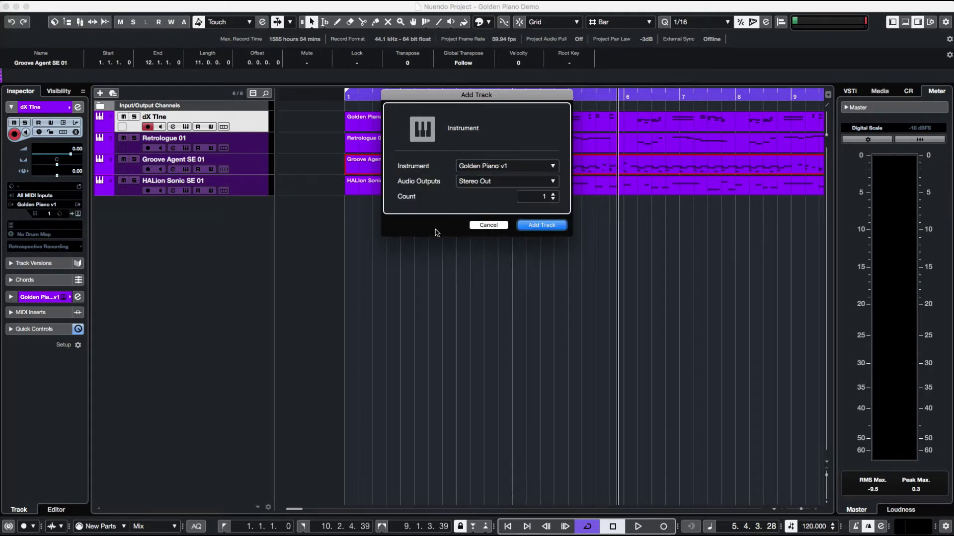
{"action": "left_click", "coordinate": [536, 227]}
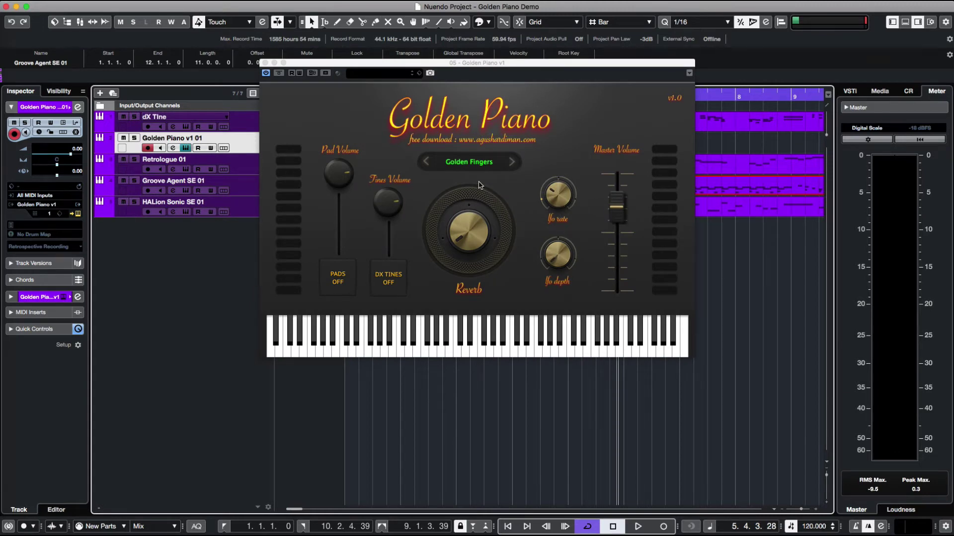
{"action": "left_click_drag", "start_coordinate": [466, 246], "coordinate": [468, 231]}
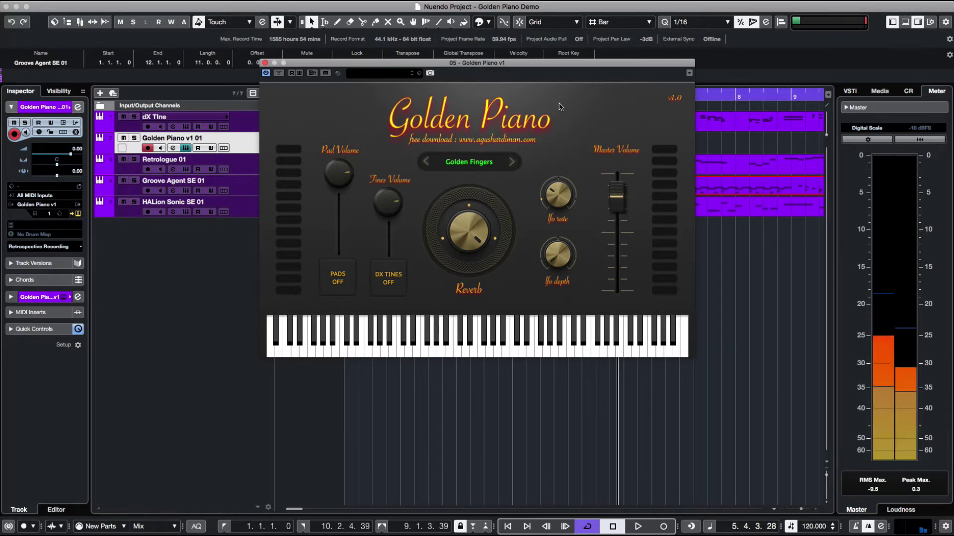
- Briefly preview the arrangement and start recording a Golden Fingers part on the new Golden Piano v1 01 track
{"action": "key", "text": "space"}
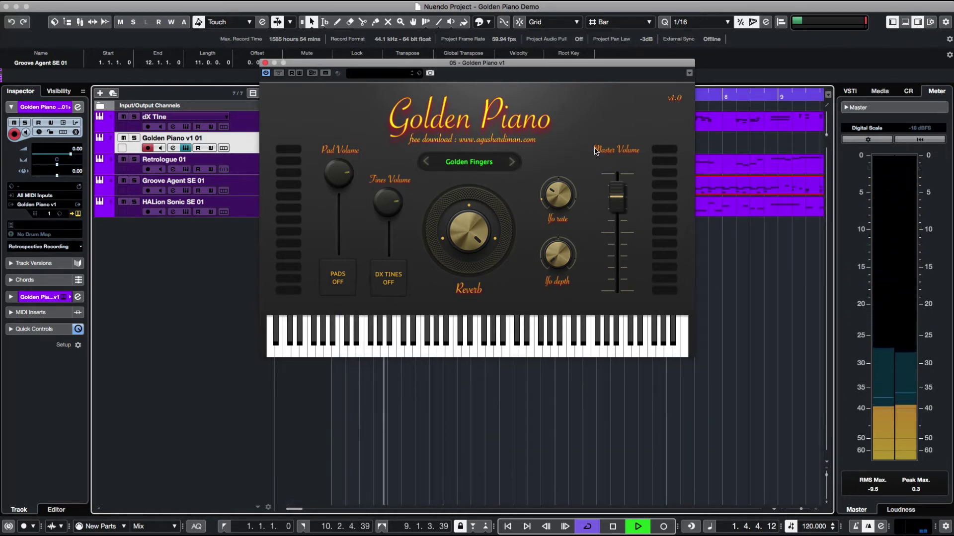
{"action": "key", "text": "space"}
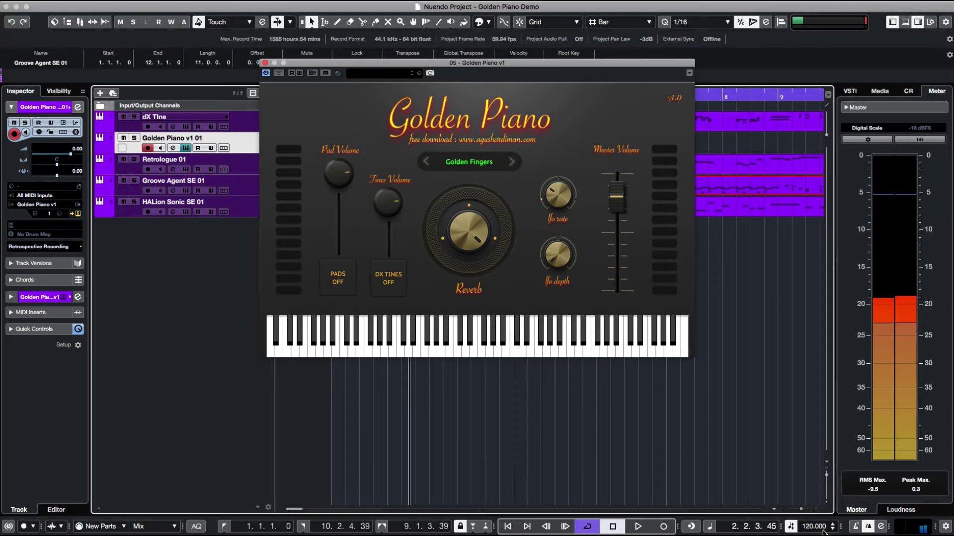
{"action": "left_click", "coordinate": [579, 492]}
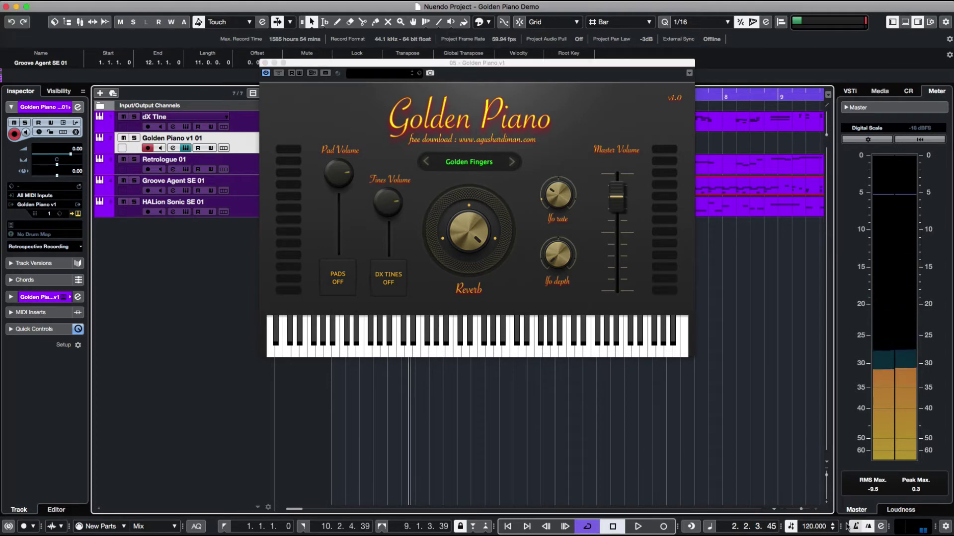
{"action": "left_click", "coordinate": [663, 527]}
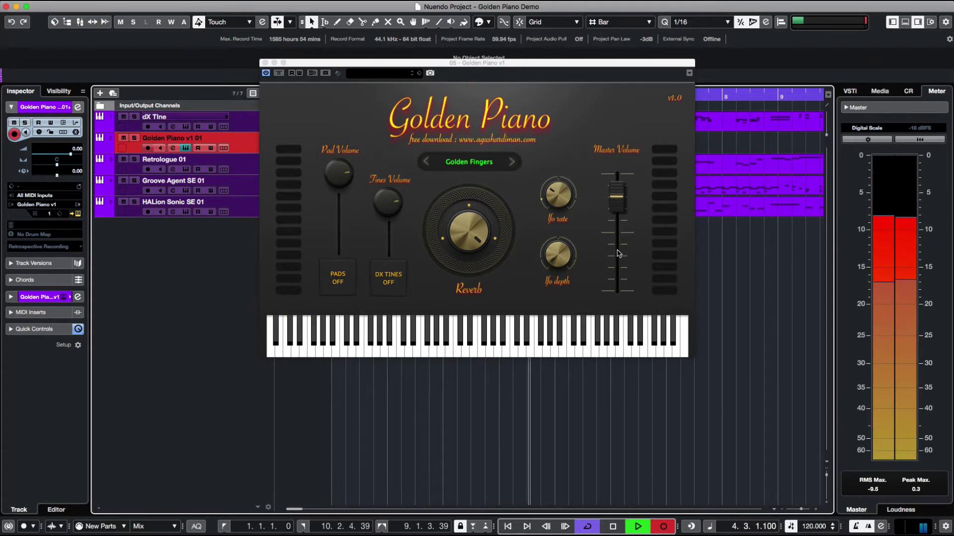
- Stop the recording, delete the new Golden Piano v1 01 take and return the playhead to bar 1
{"action": "key", "text": "space"}
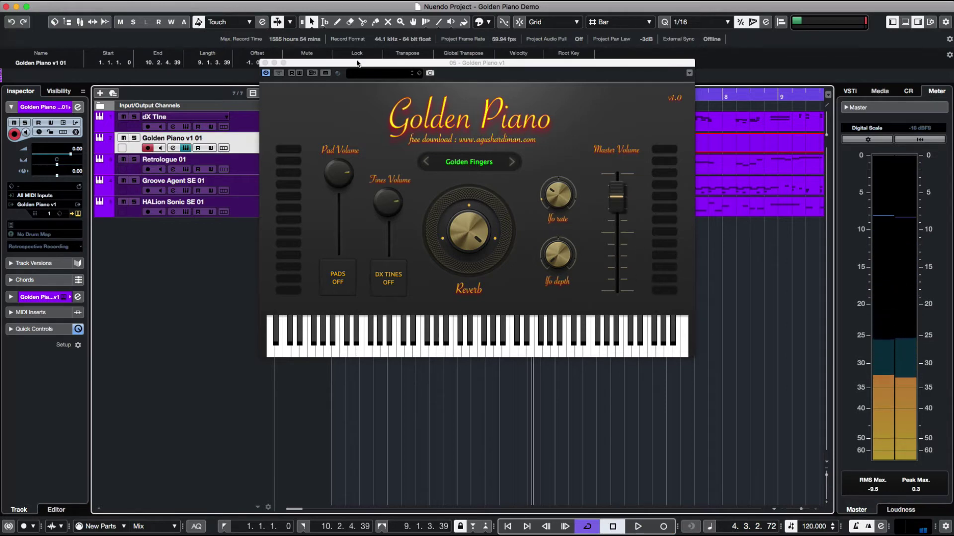
{"action": "left_click_drag", "start_coordinate": [357, 66], "coordinate": [673, 229]}
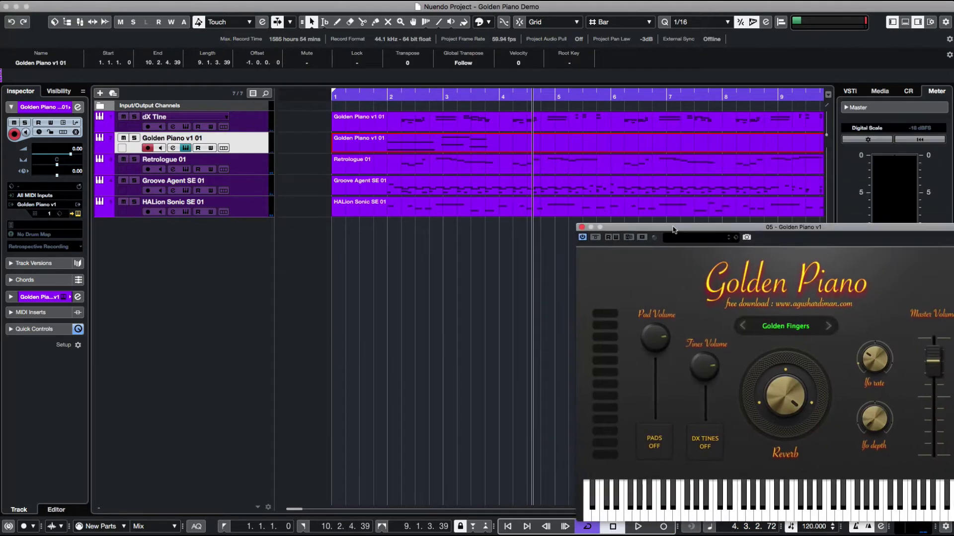
{"action": "key", "text": "Delete"}
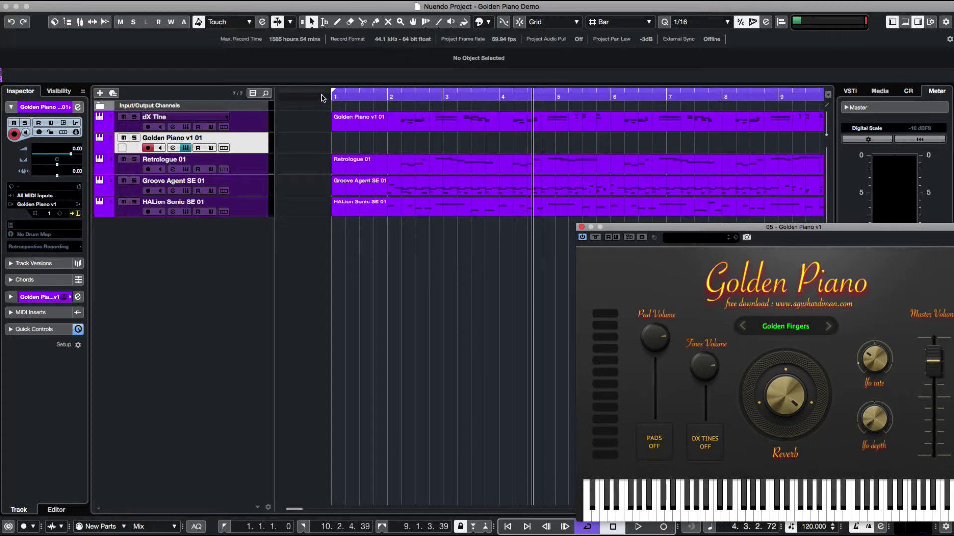
{"action": "left_click", "coordinate": [336, 97]}
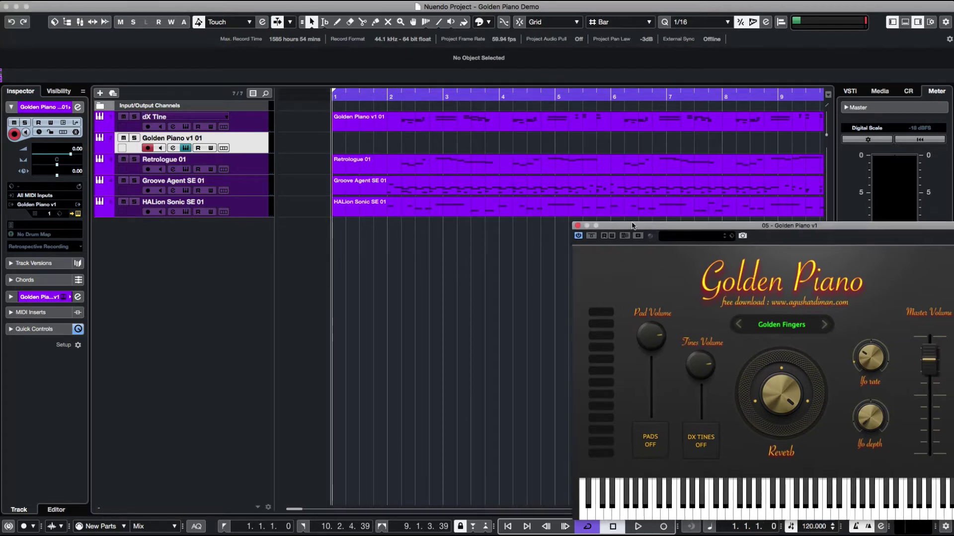
- Record a new Golden Fingers take on the Golden Piano v1 01 track through to the end of the cycle range
{"action": "left_click_drag", "start_coordinate": [643, 240], "coordinate": [448, 143]}
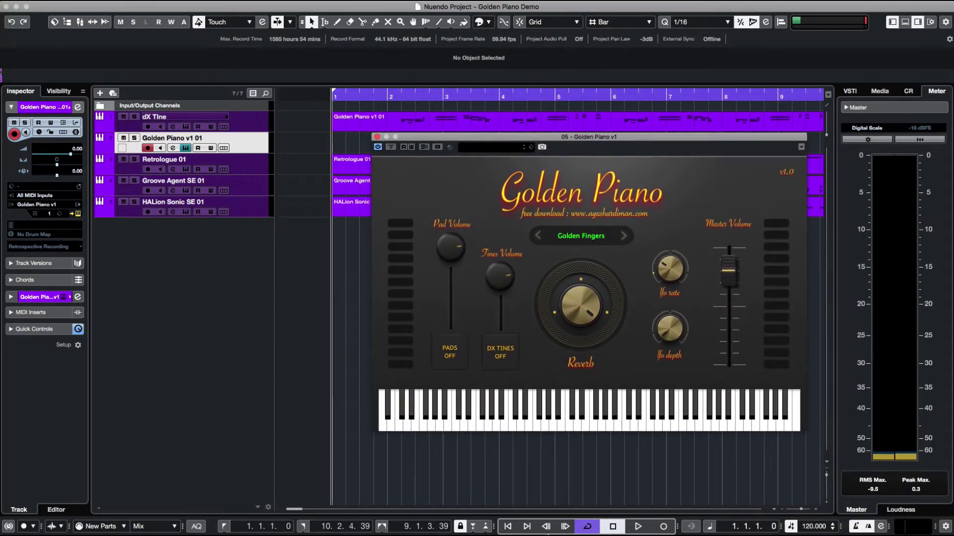
{"action": "left_click", "coordinate": [663, 527]}
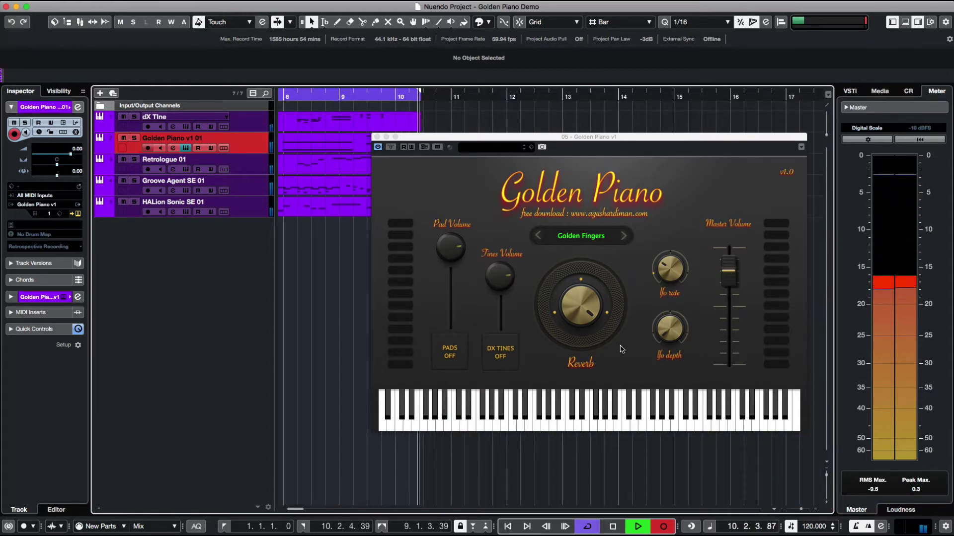
{"action": "key", "text": "space"}
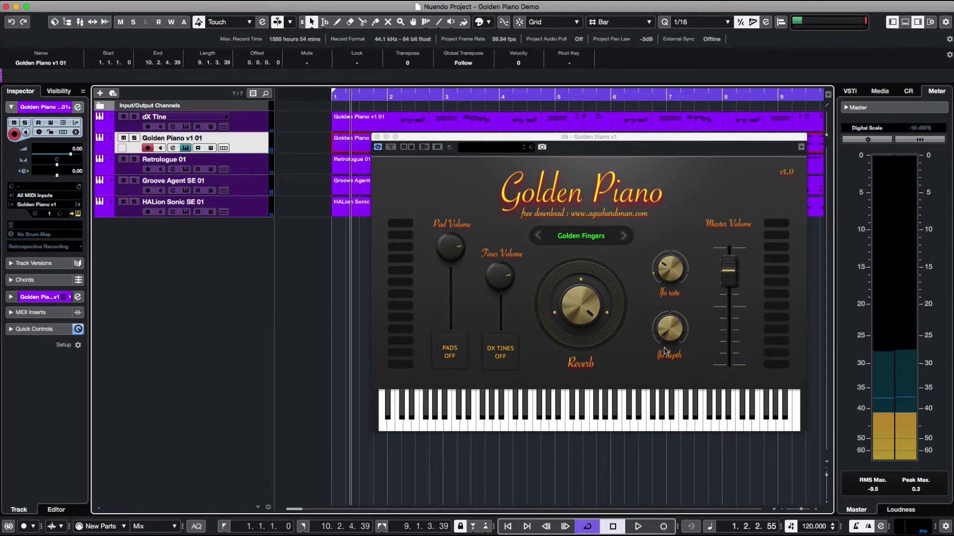
- Set the quantize preset to 1/4 for the recorded part and close the Golden Piano v1 instrument window
{"action": "left_click", "coordinate": [712, 27]}
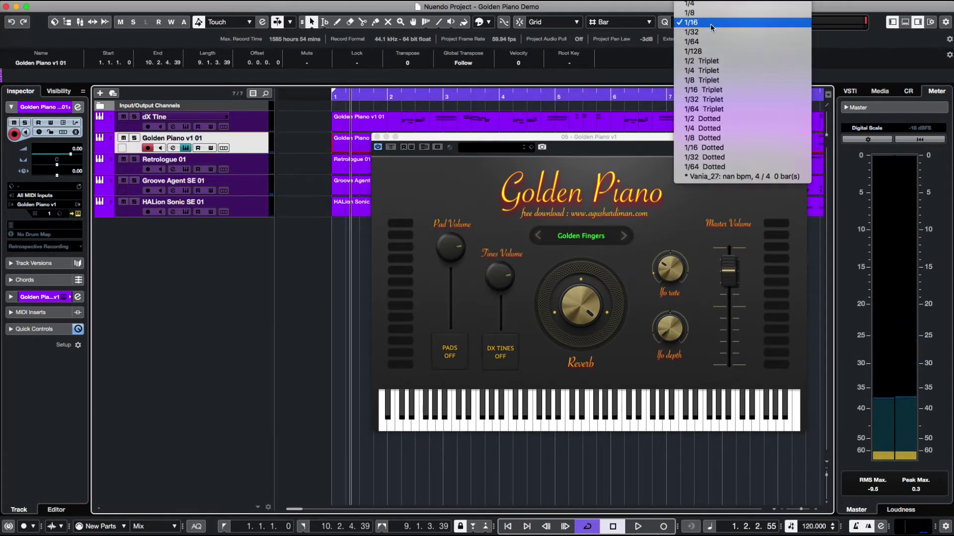
{"action": "left_click", "coordinate": [691, 5]}
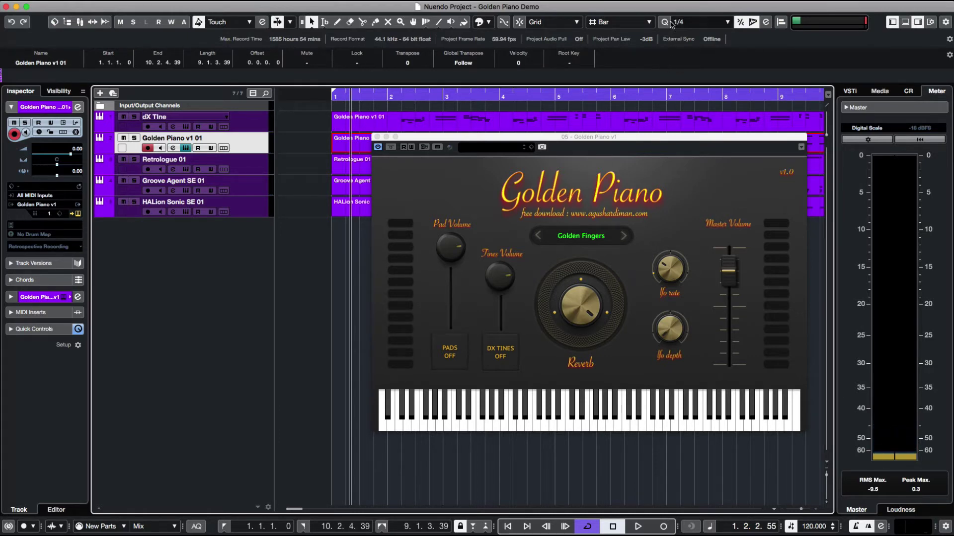
{"action": "left_click", "coordinate": [377, 138]}
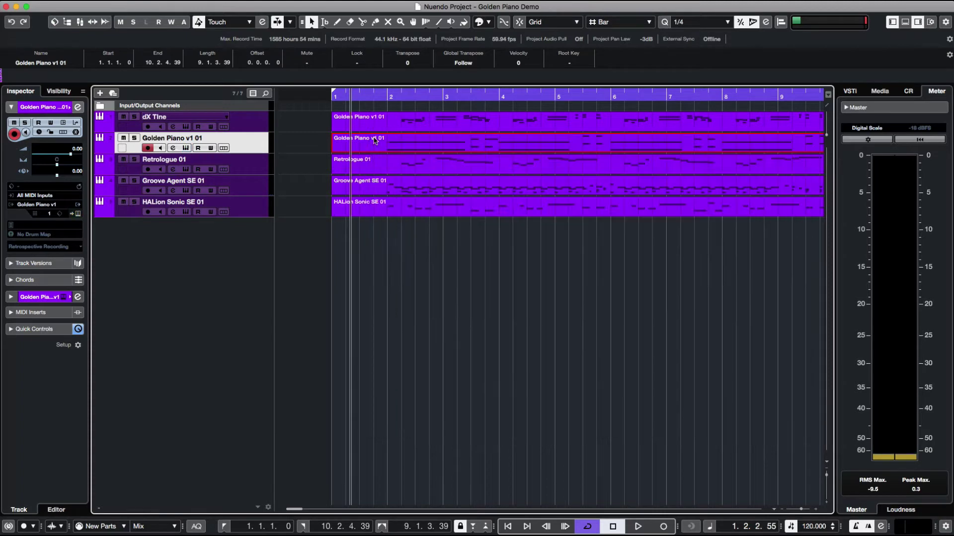
- Listen to the arrangement with the new piano layer, and solo the dX TIne track to hear it alone
{"action": "key", "text": "space"}
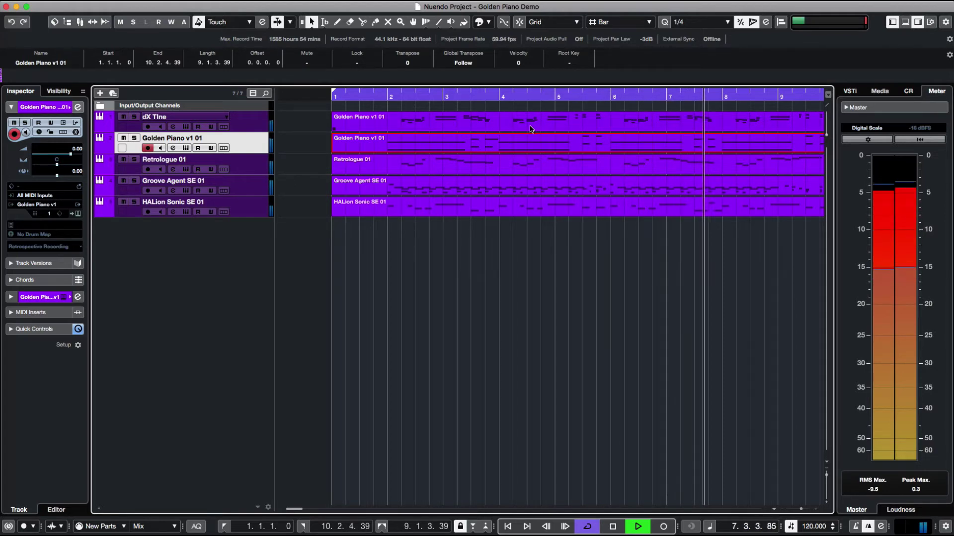
{"action": "key", "text": "space"}
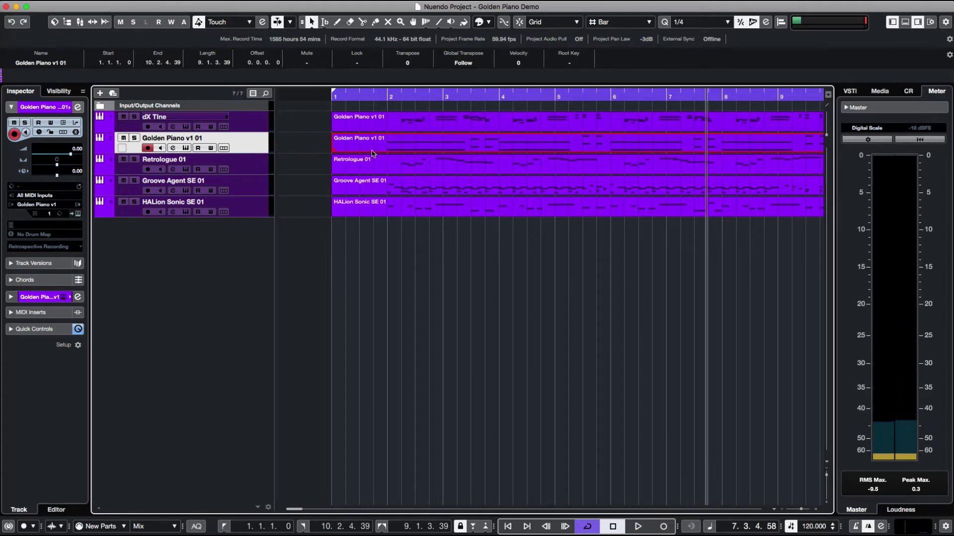
{"action": "left_click", "coordinate": [259, 121]}
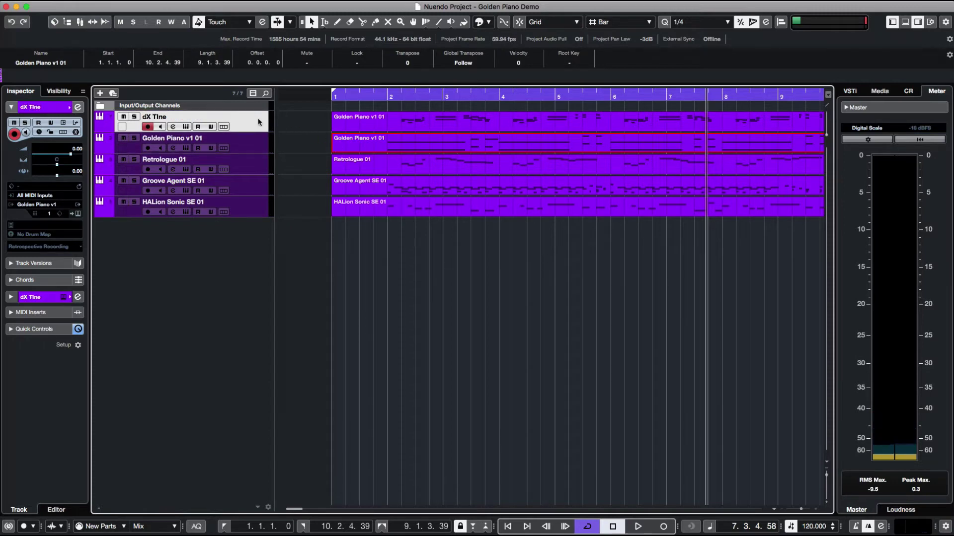
{"action": "left_click", "coordinate": [134, 116]}
{"action": "key", "text": "space"}
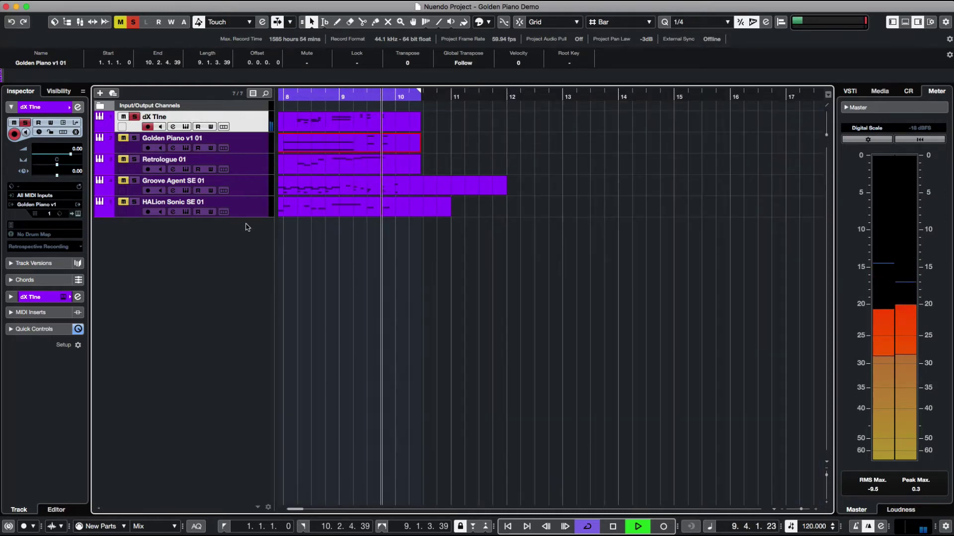
{"action": "key", "text": "space"}
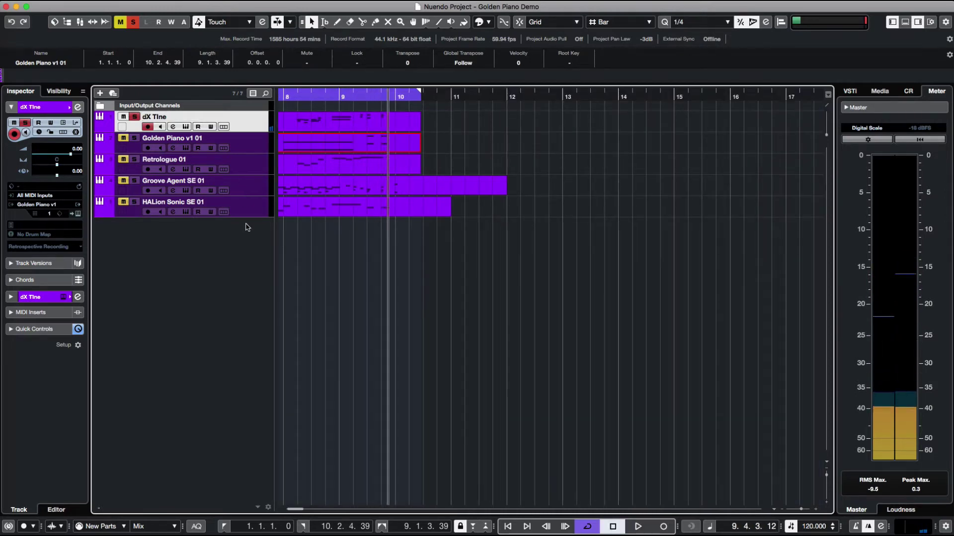
- Add one instrument track using Spector with Stereo Out below dX TIne
{"action": "right_click", "coordinate": [247, 227]}
{"action": "left_click", "coordinate": [326, 243]}
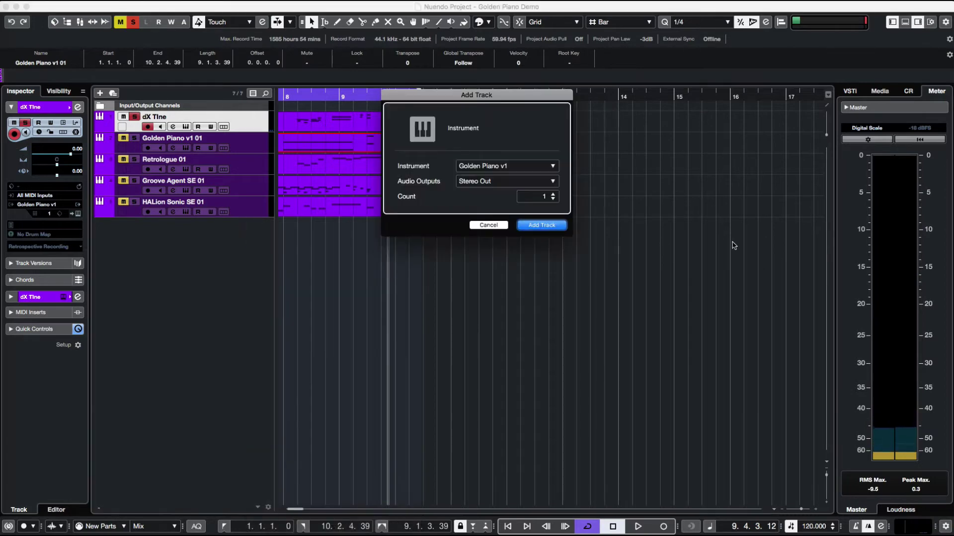
{"action": "left_click", "coordinate": [502, 168]}
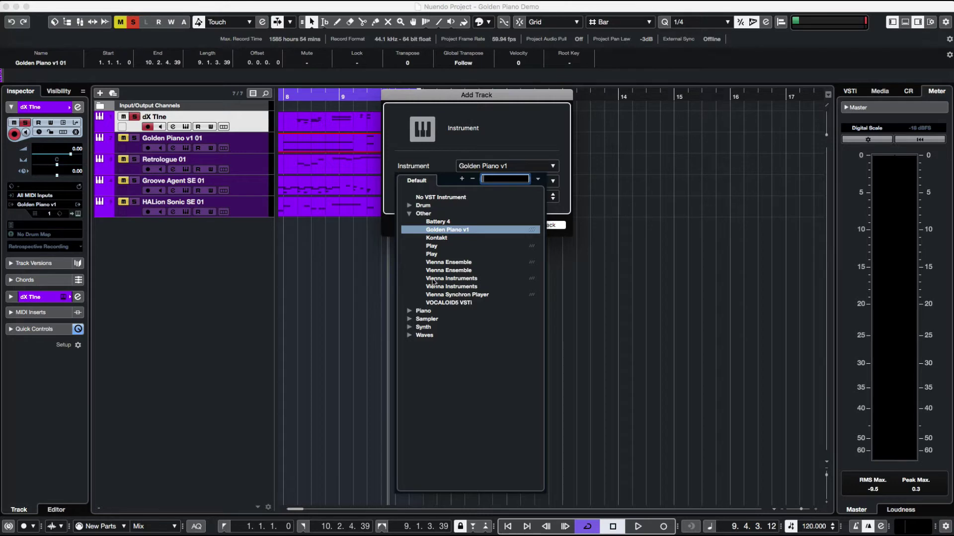
{"action": "left_click", "coordinate": [409, 319]}
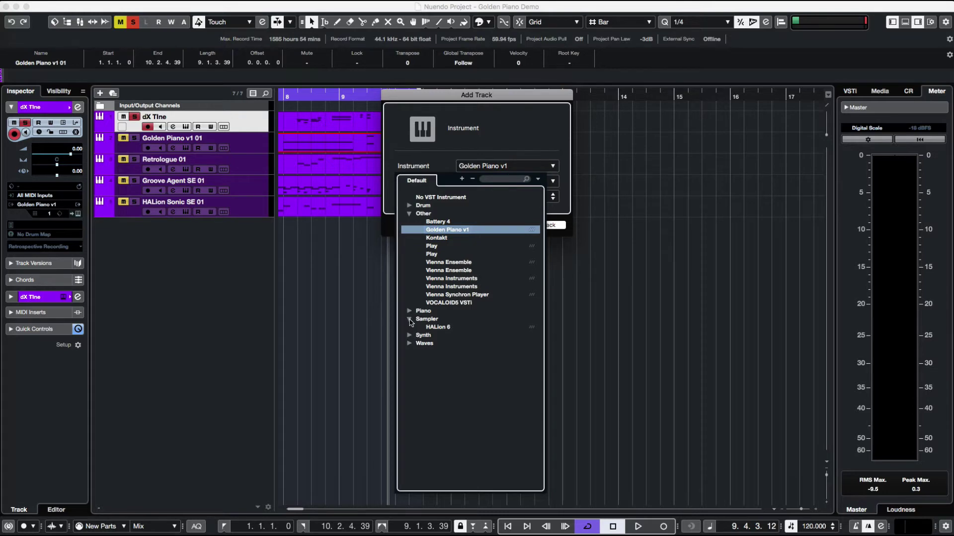
{"action": "left_click", "coordinate": [409, 328]}
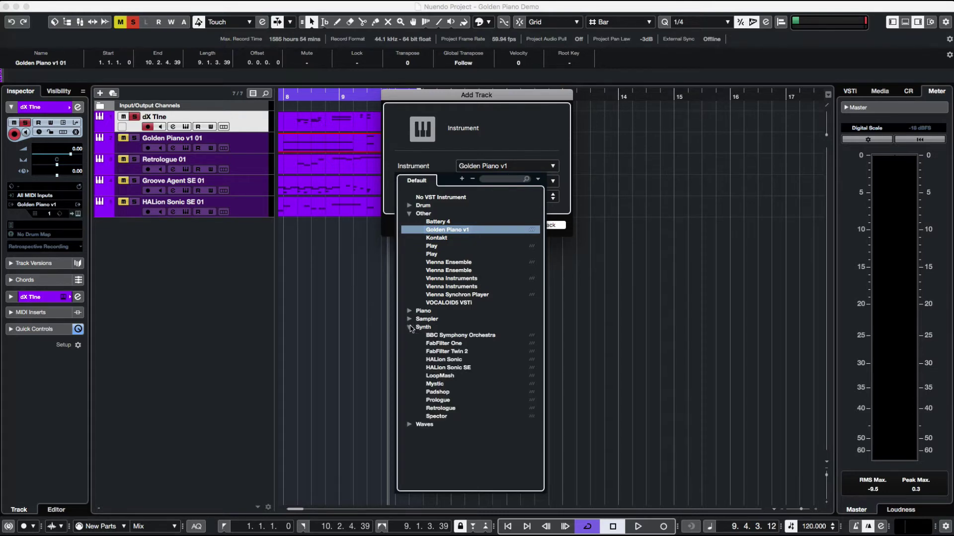
{"action": "left_click", "coordinate": [437, 416]}
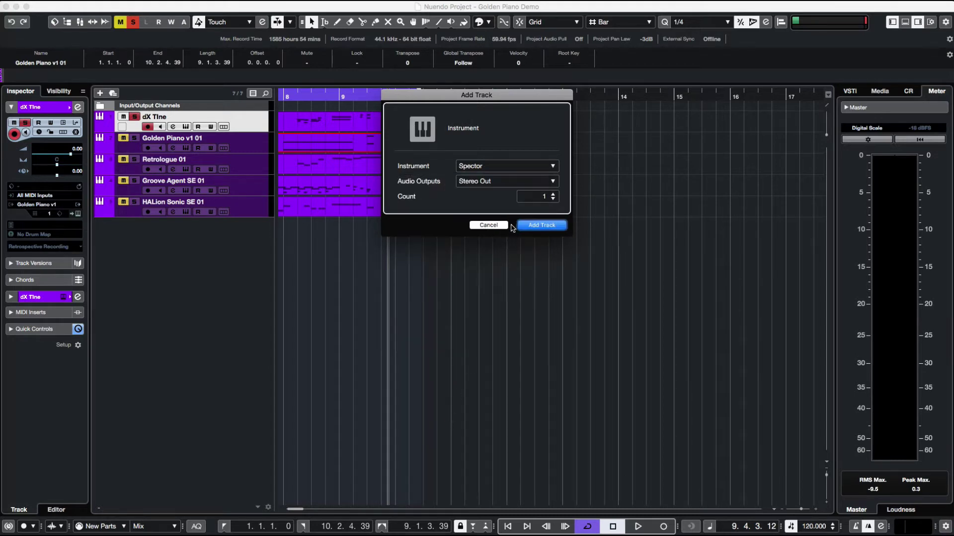
{"action": "left_click", "coordinate": [541, 225]}
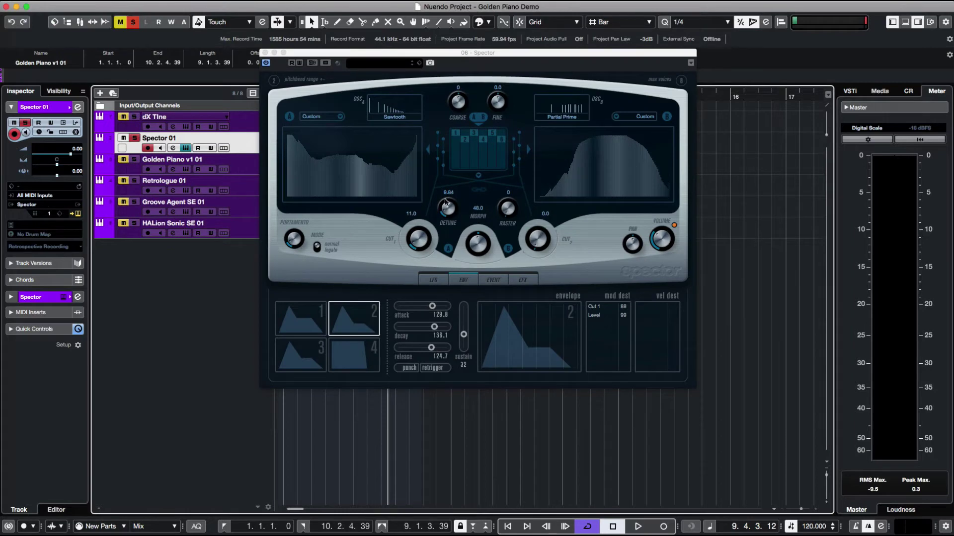
- Try the Clown Dentist preset in Spector, and remove the Spector 01 track
{"action": "left_click", "coordinate": [397, 65]}
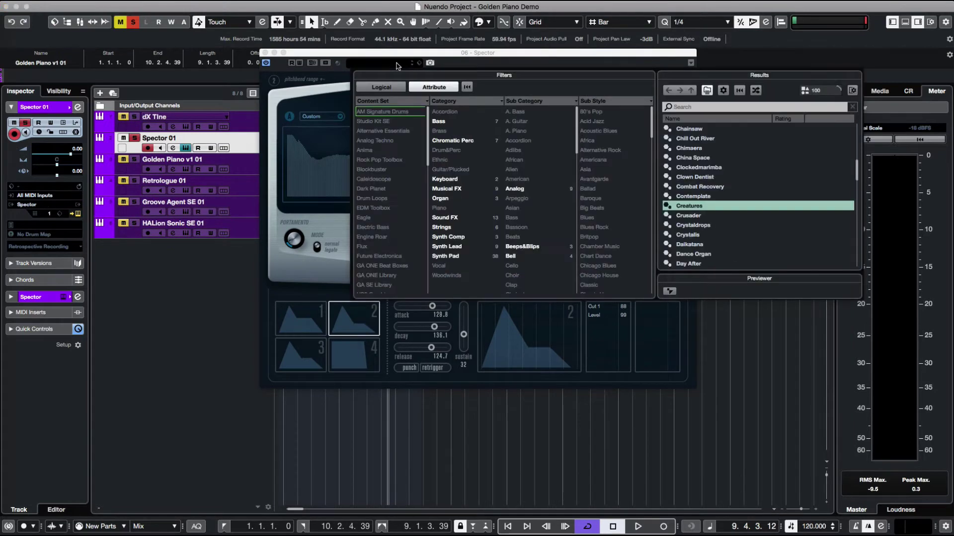
{"action": "left_click", "coordinate": [721, 177]}
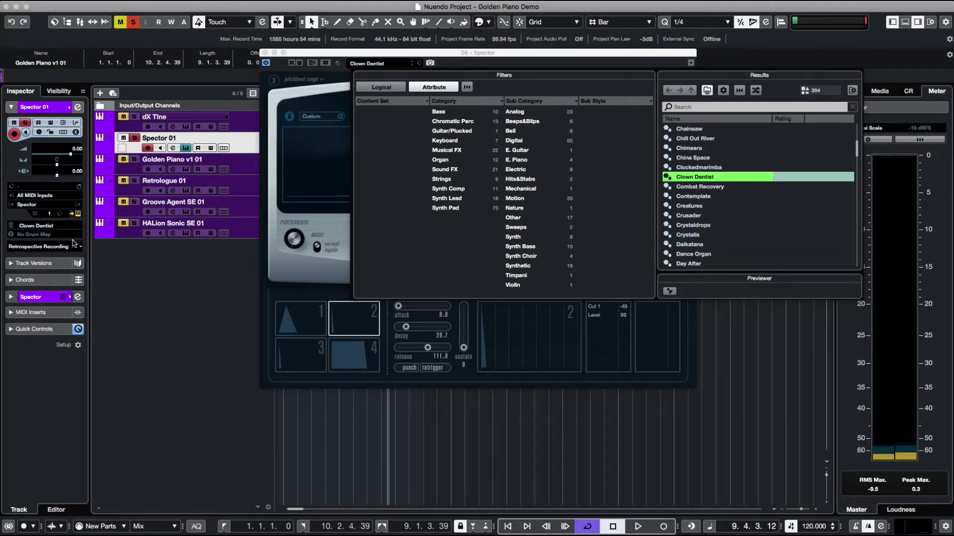
{"action": "right_click", "coordinate": [236, 139]}
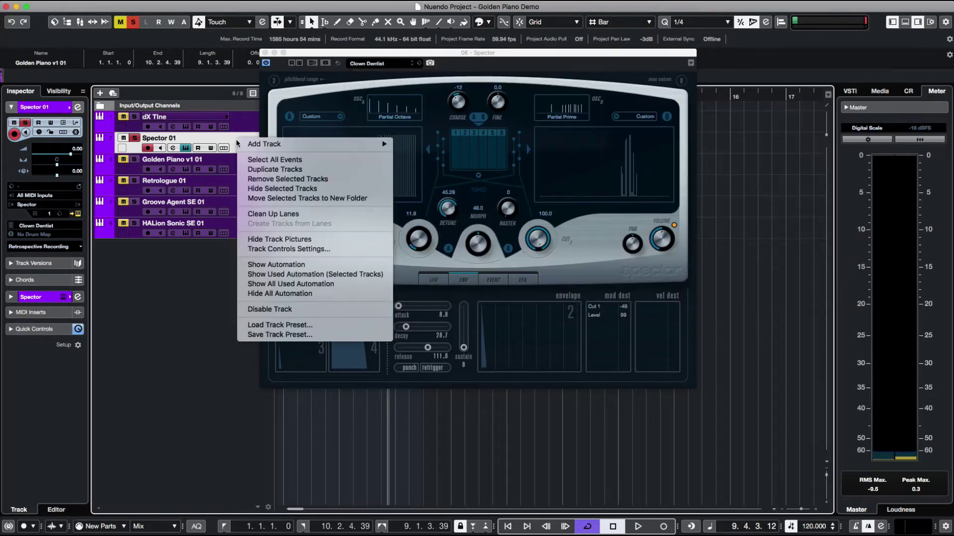
{"action": "left_click", "coordinate": [277, 179]}
- Add one instrument track using Vienna Synchron Player with Stereo Out below dX TIne
{"action": "right_click", "coordinate": [222, 240]}
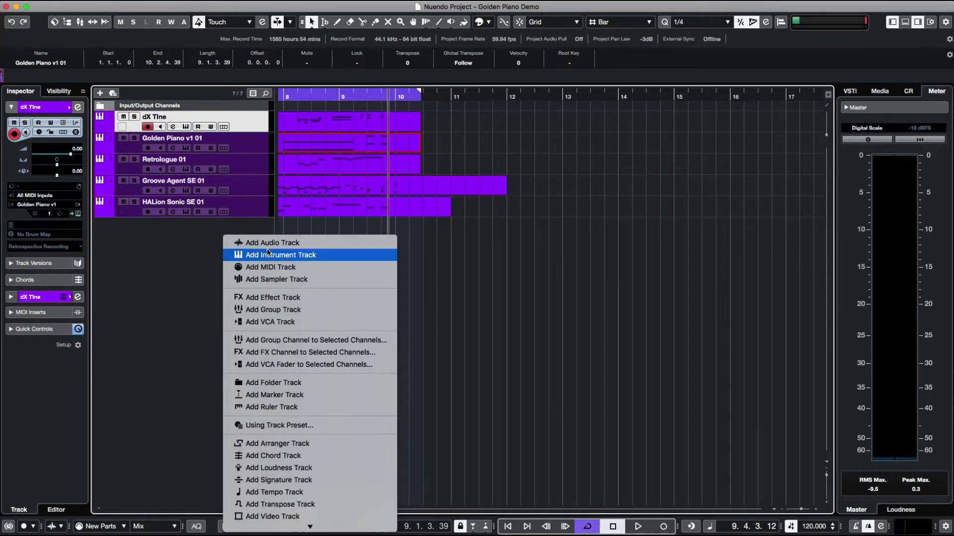
{"action": "left_click", "coordinate": [267, 248]}
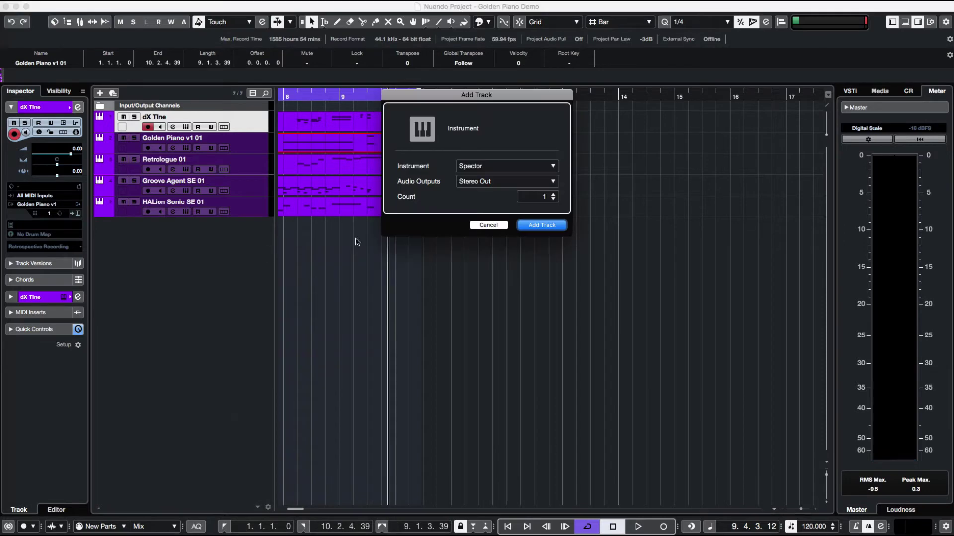
{"action": "left_click", "coordinate": [500, 171]}
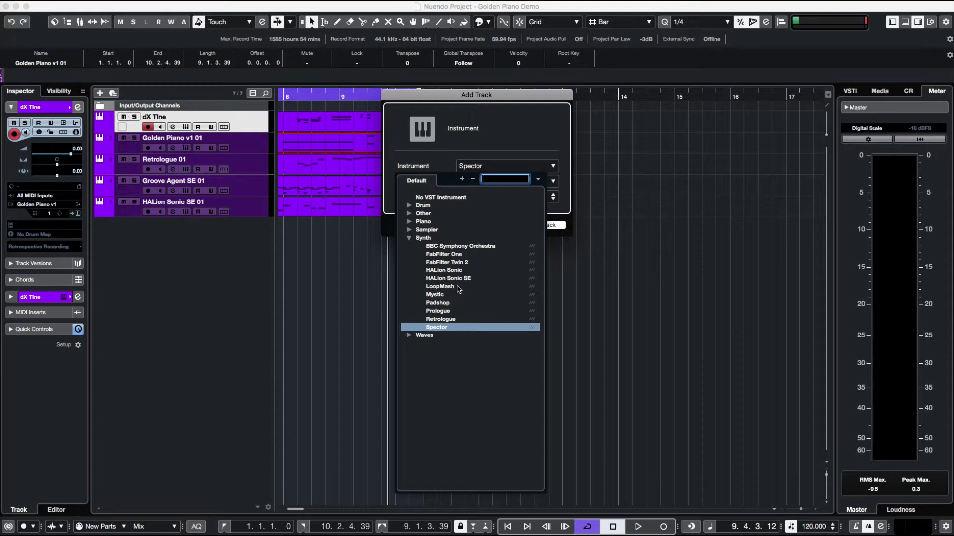
{"action": "left_click", "coordinate": [410, 238]}
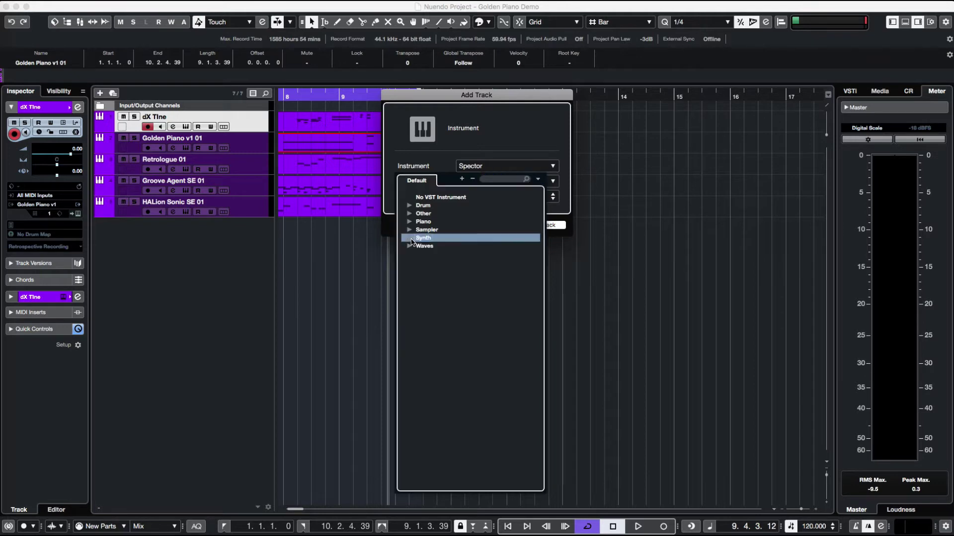
{"action": "left_click", "coordinate": [410, 230]}
{"action": "left_click", "coordinate": [410, 230]}
{"action": "left_click", "coordinate": [410, 222]}
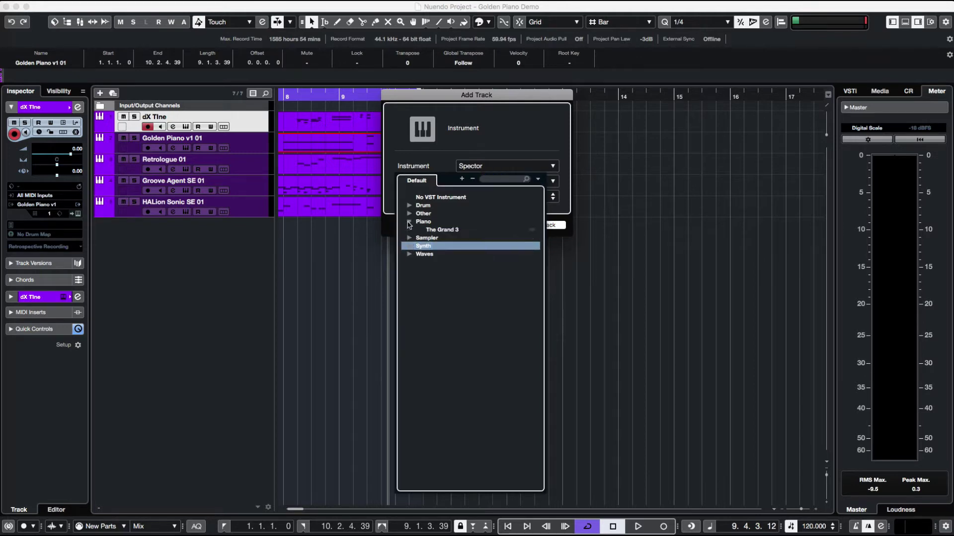
{"action": "left_click", "coordinate": [409, 222]}
{"action": "left_click", "coordinate": [409, 213]}
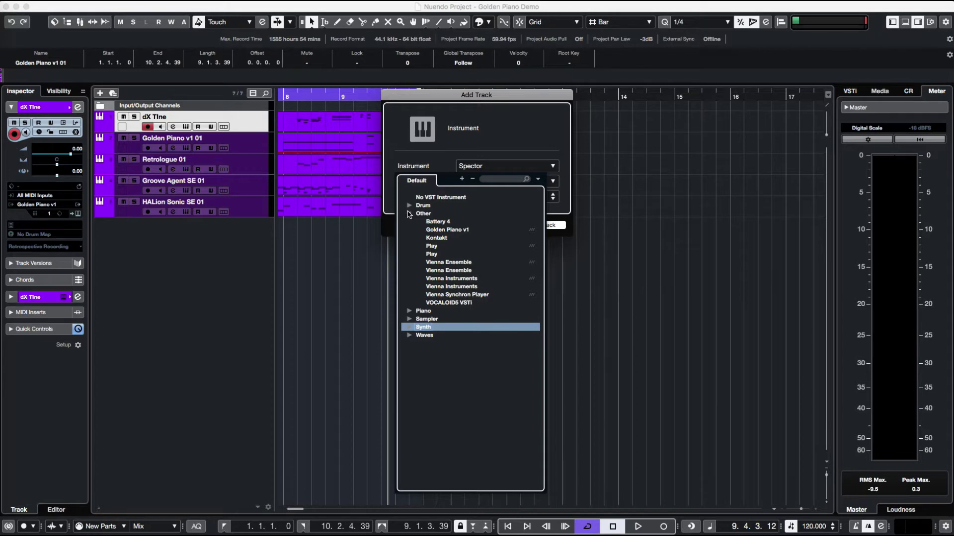
{"action": "left_click", "coordinate": [409, 213]}
{"action": "left_click", "coordinate": [409, 217]}
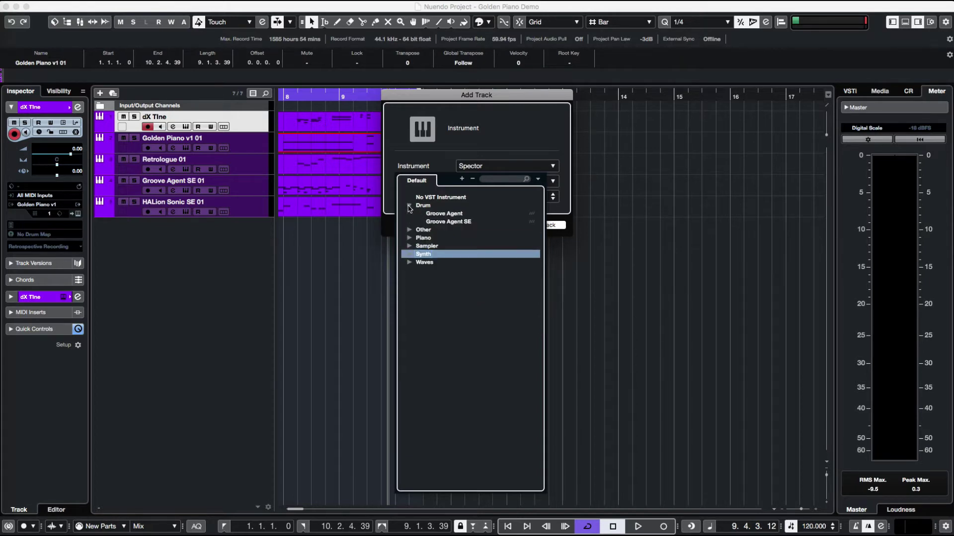
{"action": "left_click", "coordinate": [409, 217]}
{"action": "left_click", "coordinate": [409, 213]}
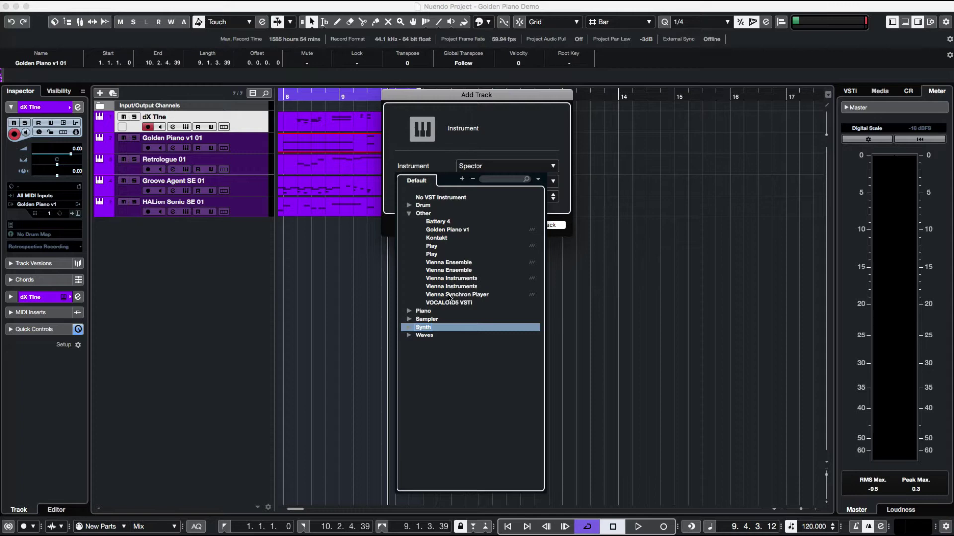
{"action": "key", "text": "Escape"}
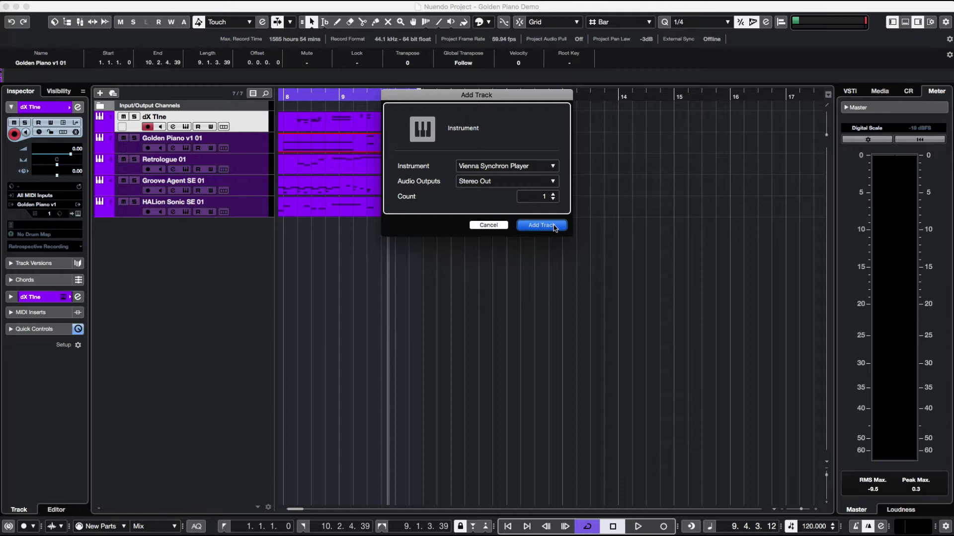
{"action": "left_click", "coordinate": [554, 226]}
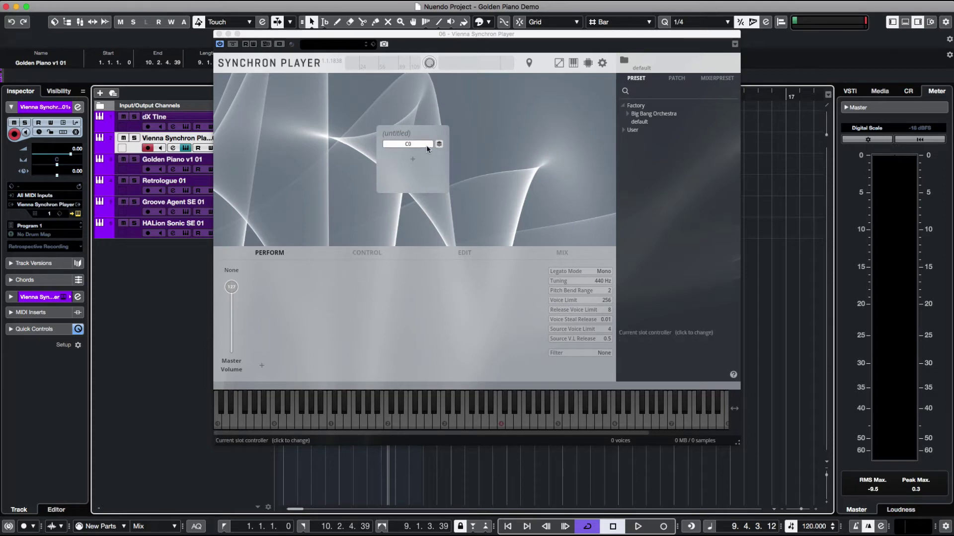
- Try the Big Bang Orchestra preset from the Big Bang Orchestra – Free Basics factory folder, and play a test note
{"action": "left_click", "coordinate": [651, 114]}
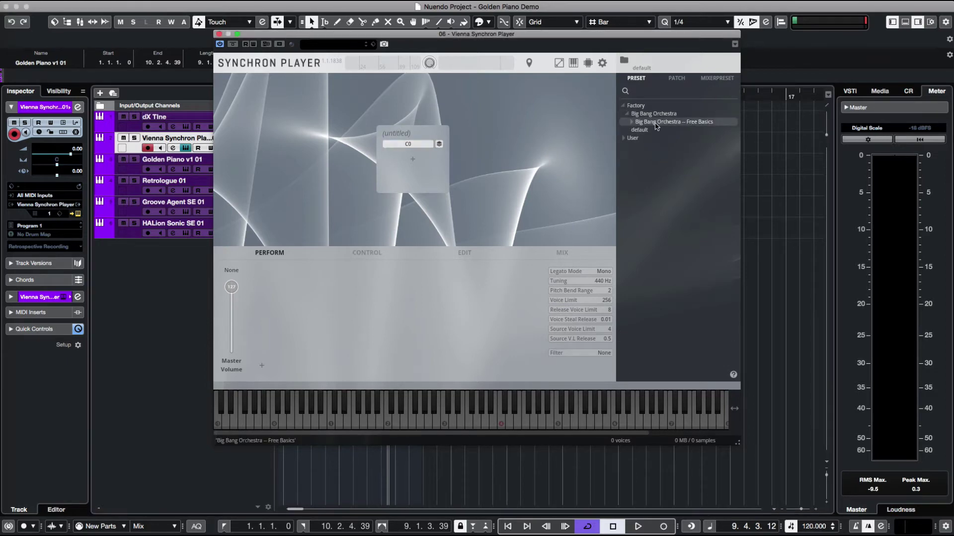
{"action": "left_click", "coordinate": [655, 123]}
{"action": "left_click", "coordinate": [656, 131]}
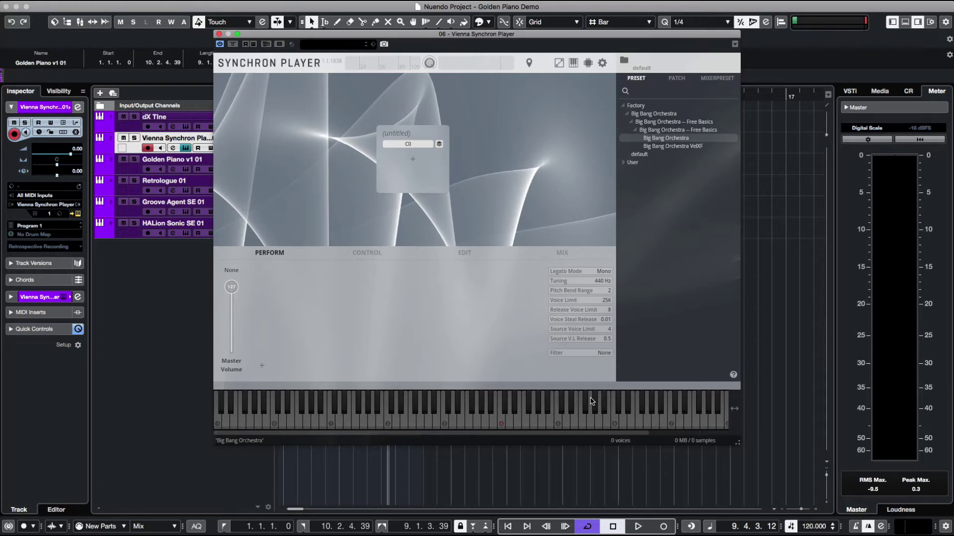
{"action": "left_click", "coordinate": [511, 419]}
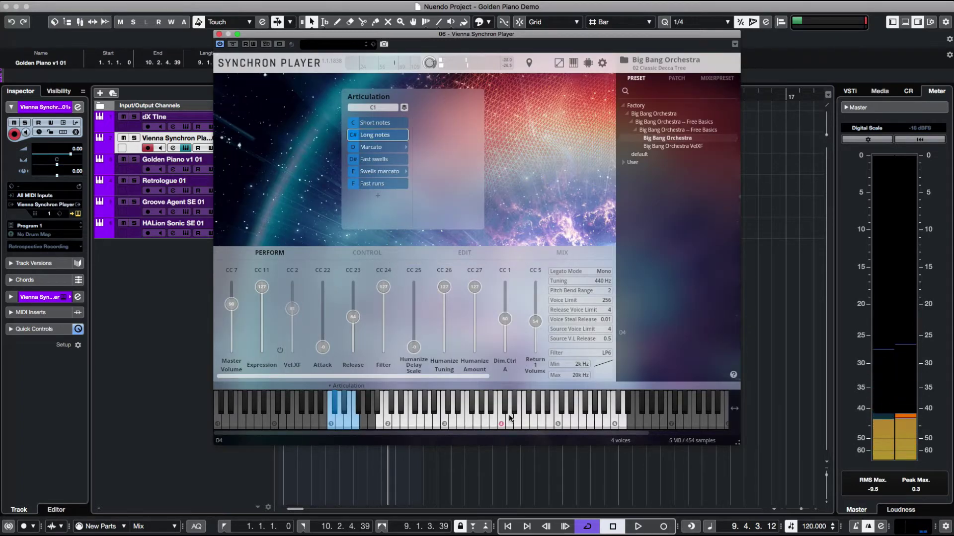
- Audition the Short notes articulation with several notes around C3 to F3
{"action": "left_click", "coordinate": [354, 123]}
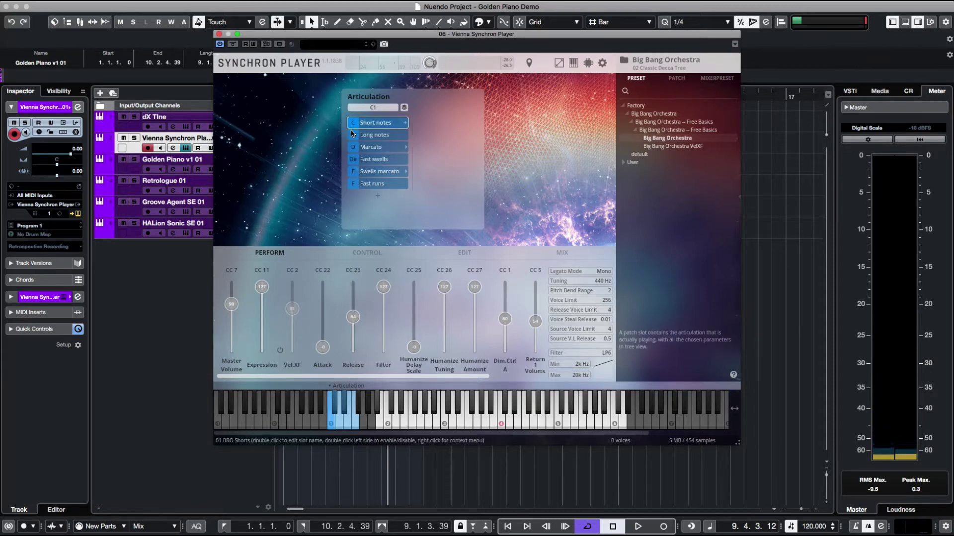
{"action": "left_click", "coordinate": [457, 426]}
{"action": "left_click", "coordinate": [438, 423]}
{"action": "left_click", "coordinate": [469, 426]}
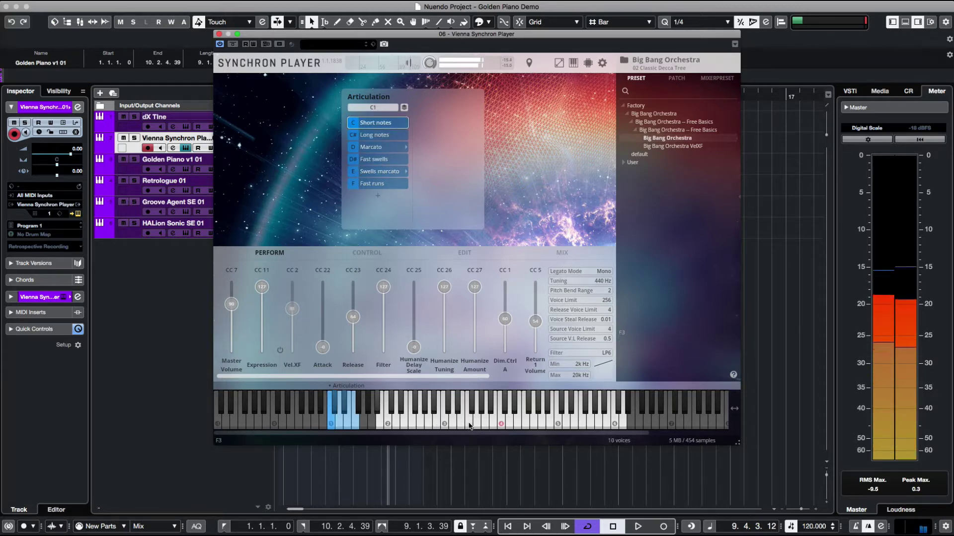
{"action": "left_click", "coordinate": [441, 425]}
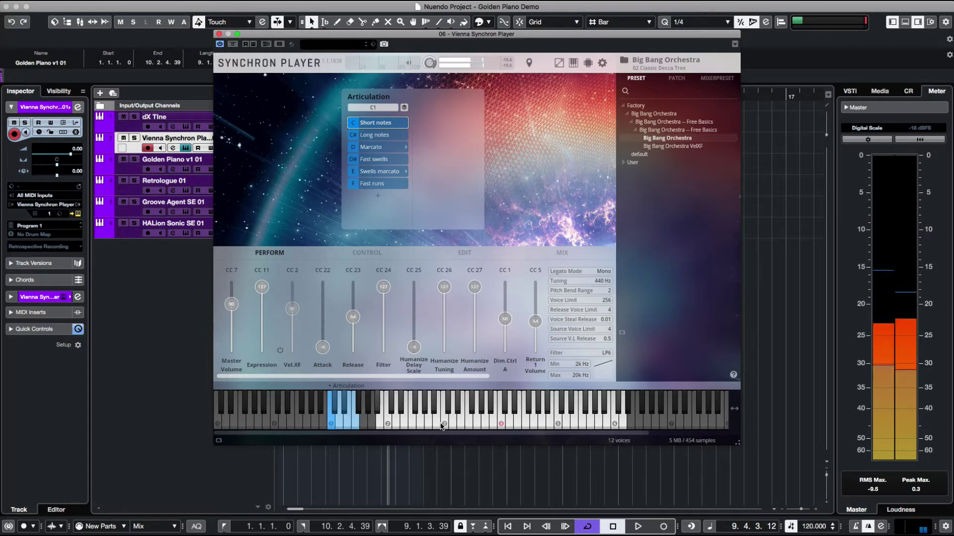
{"action": "left_click", "coordinate": [441, 426]}
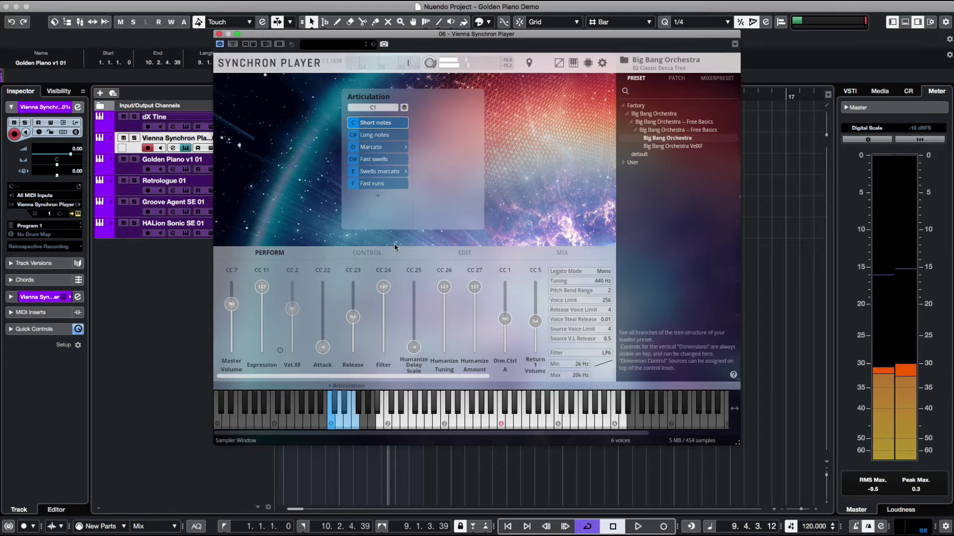
- Audition the Marcato, Swells marcato and Fast runs articulations with single test notes
{"action": "left_click", "coordinate": [383, 147]}
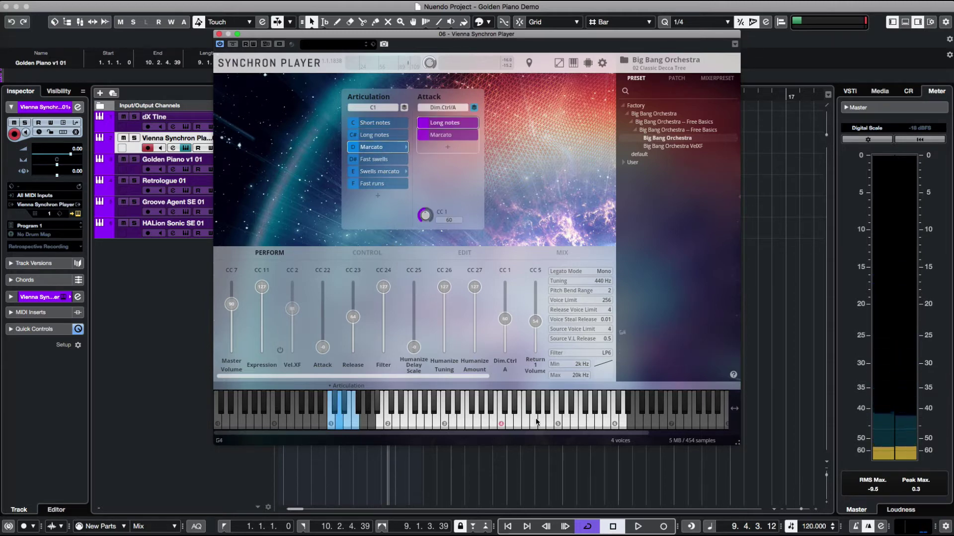
{"action": "left_click", "coordinate": [536, 423]}
{"action": "left_click", "coordinate": [377, 171]}
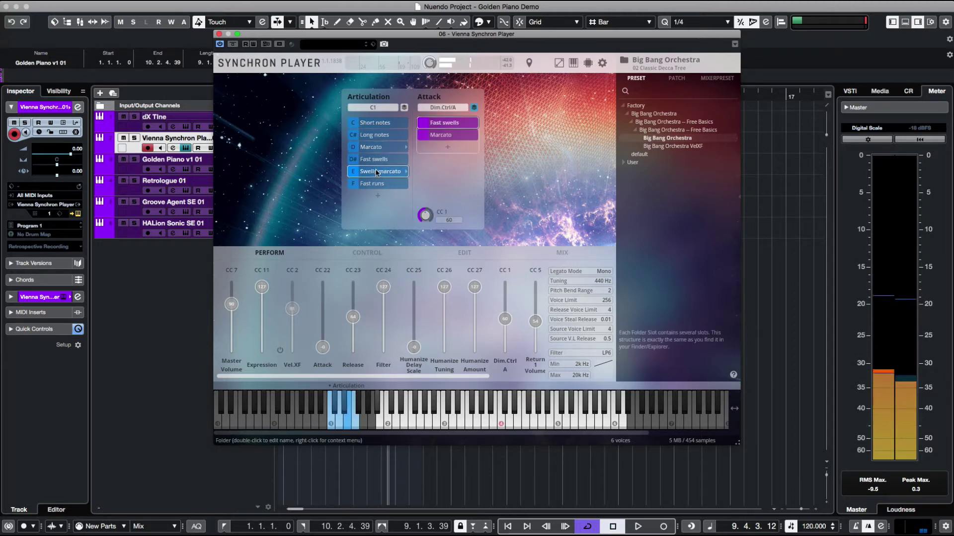
{"action": "left_click", "coordinate": [558, 420]}
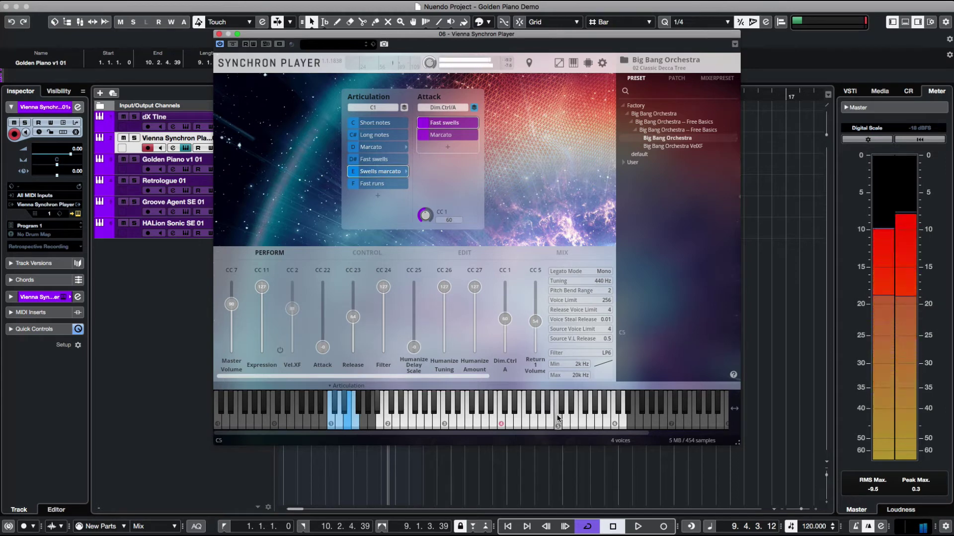
{"action": "left_click", "coordinate": [378, 184]}
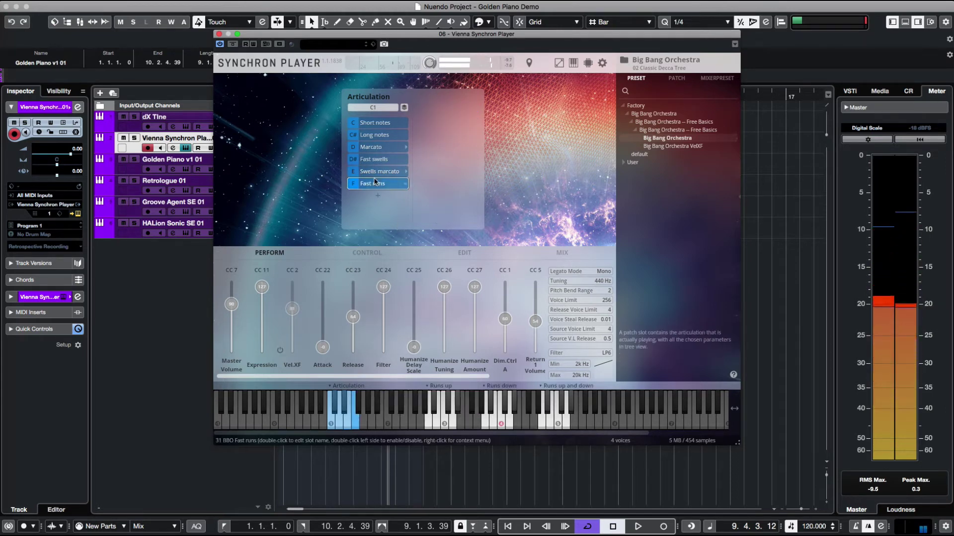
{"action": "left_click", "coordinate": [510, 421]}
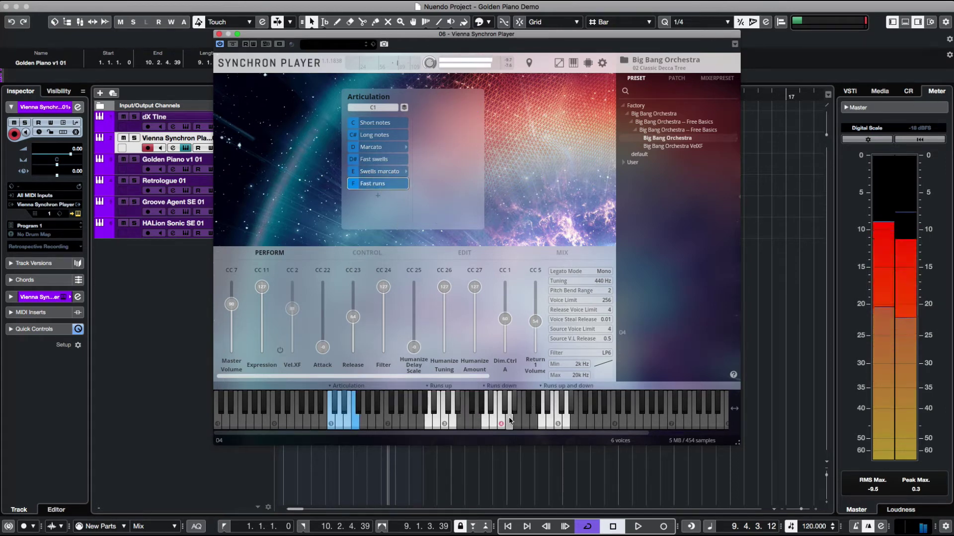
{"action": "left_click", "coordinate": [558, 420]}
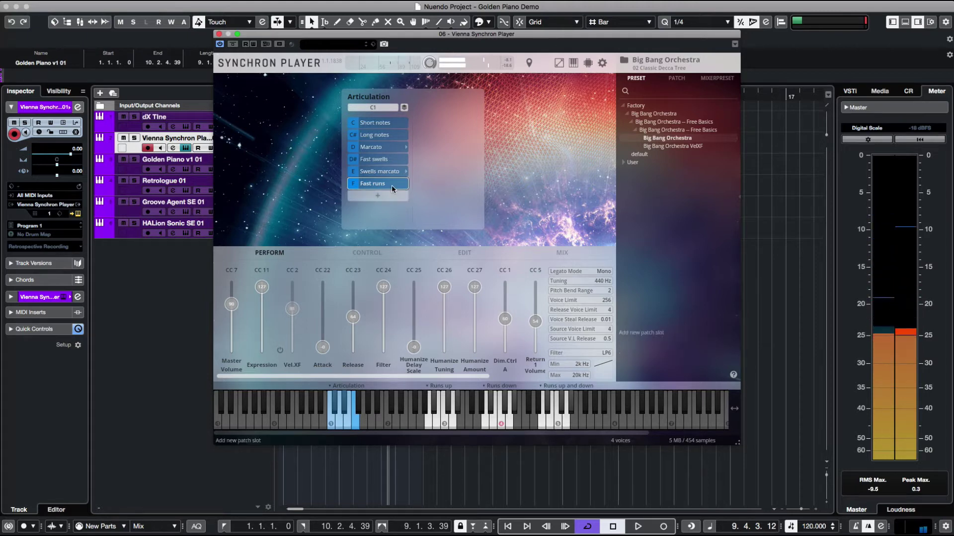
- Compare the Long notes and Short notes articulations by playing a test note in each
{"action": "left_click", "coordinate": [375, 134]}
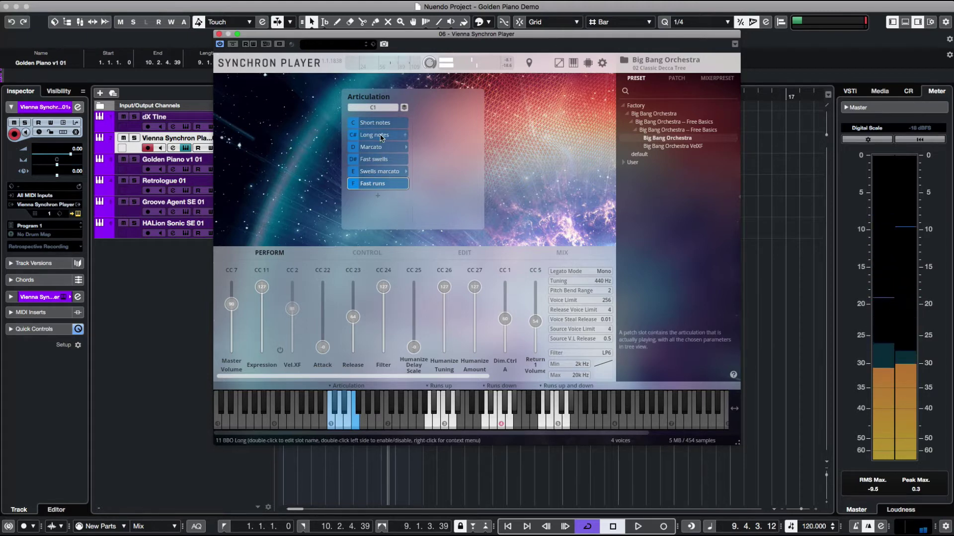
{"action": "left_click", "coordinate": [474, 424]}
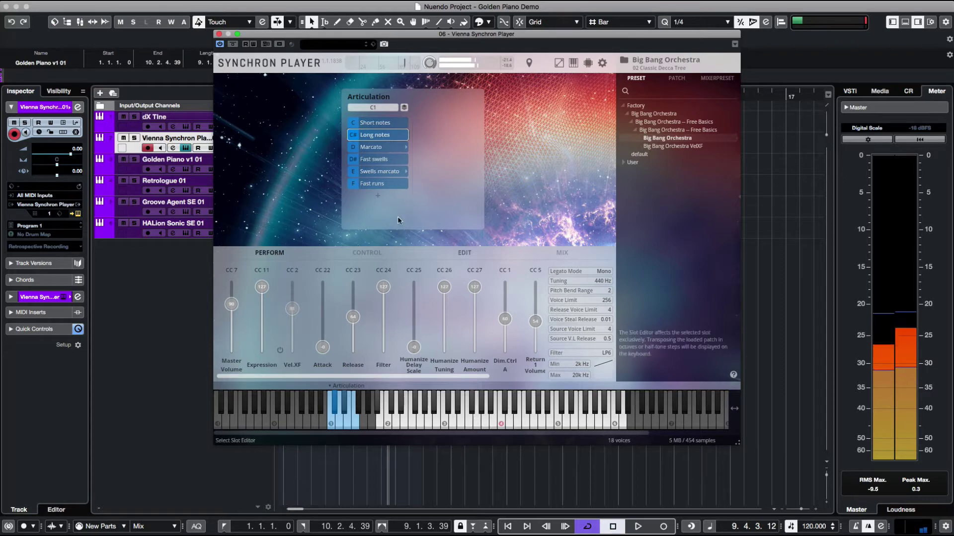
{"action": "left_click", "coordinate": [331, 413]}
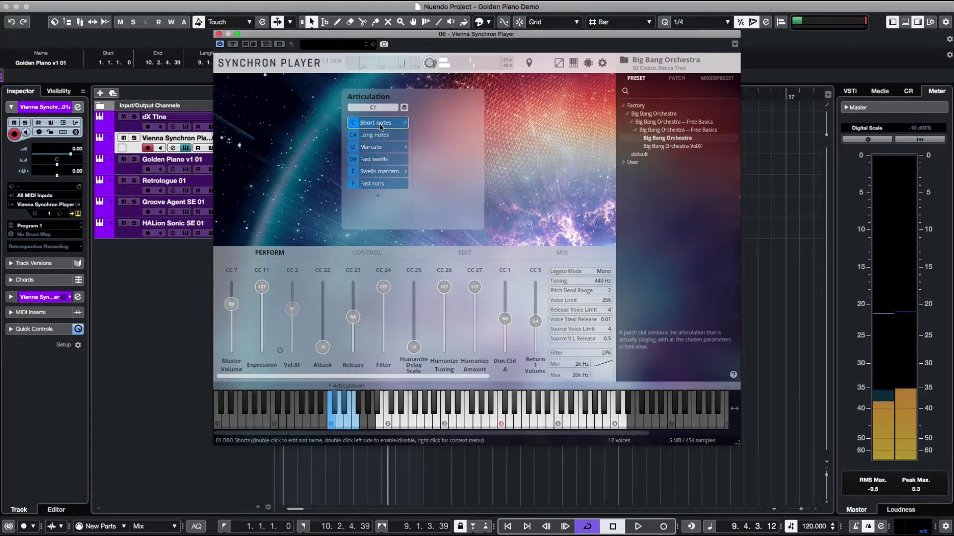
{"action": "left_click", "coordinate": [524, 421]}
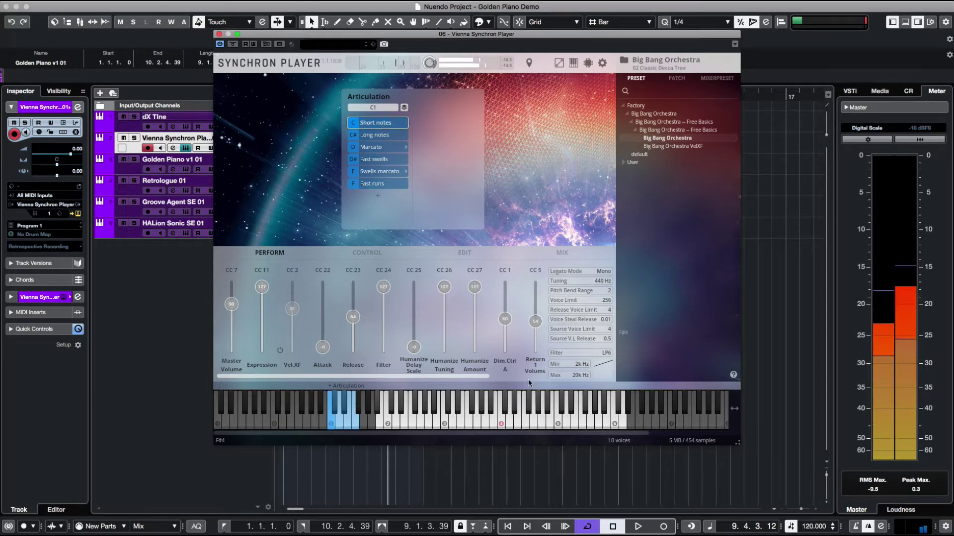
- Listen to the arrangement with Short notes, switch the articulation to Long notes during playback, and stop
{"action": "key", "text": "space"}
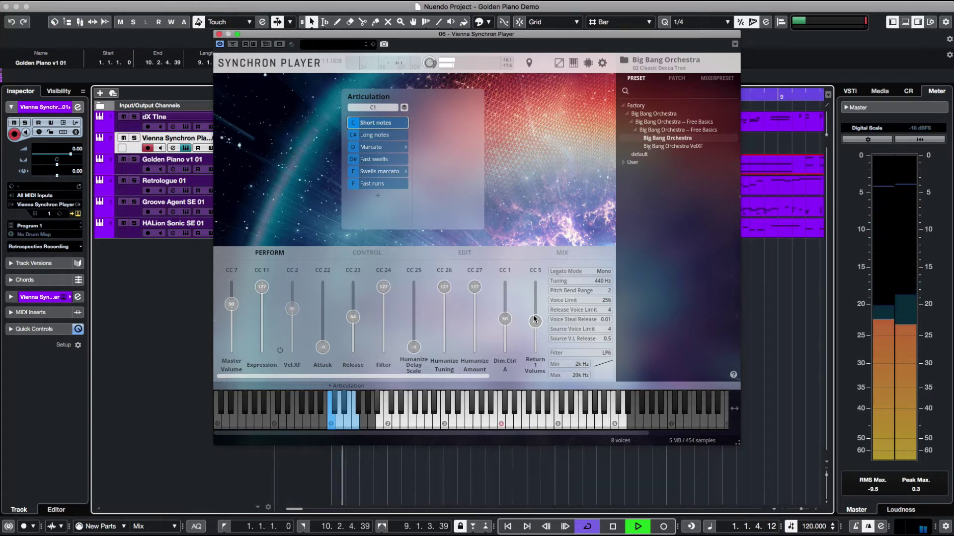
{"action": "left_click", "coordinate": [386, 136]}
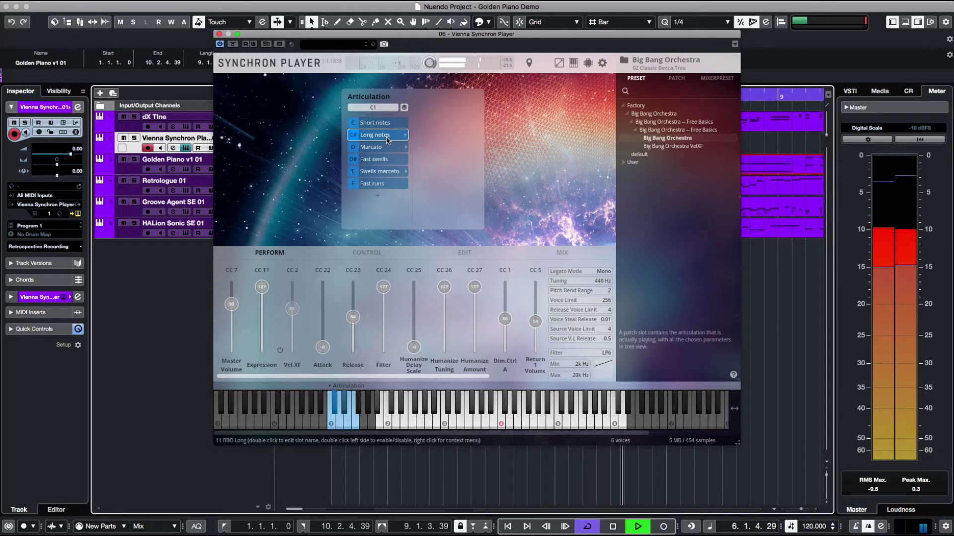
{"action": "key", "text": "space"}
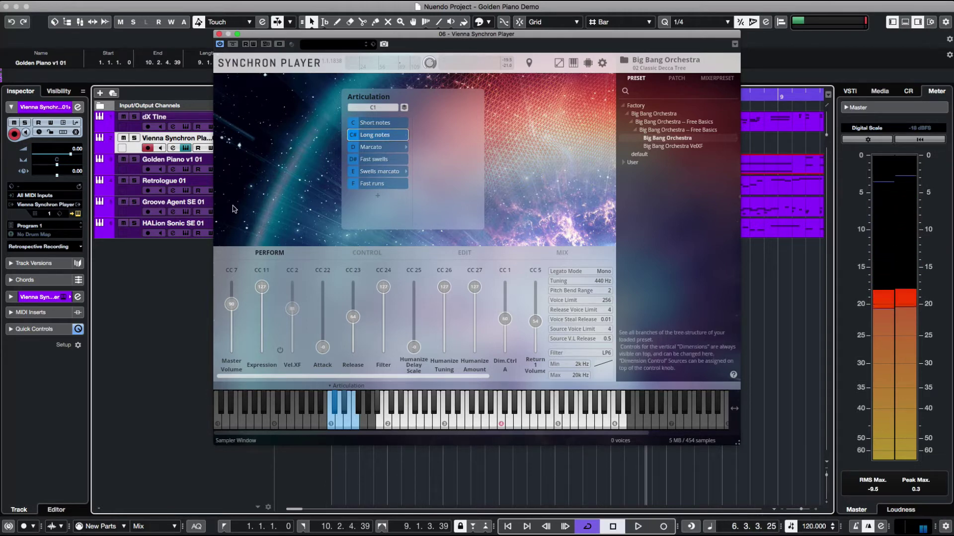
- Close the Vienna Synchron Player window and remove its track from the project
{"action": "left_click", "coordinate": [219, 34]}
{"action": "right_click", "coordinate": [236, 141]}
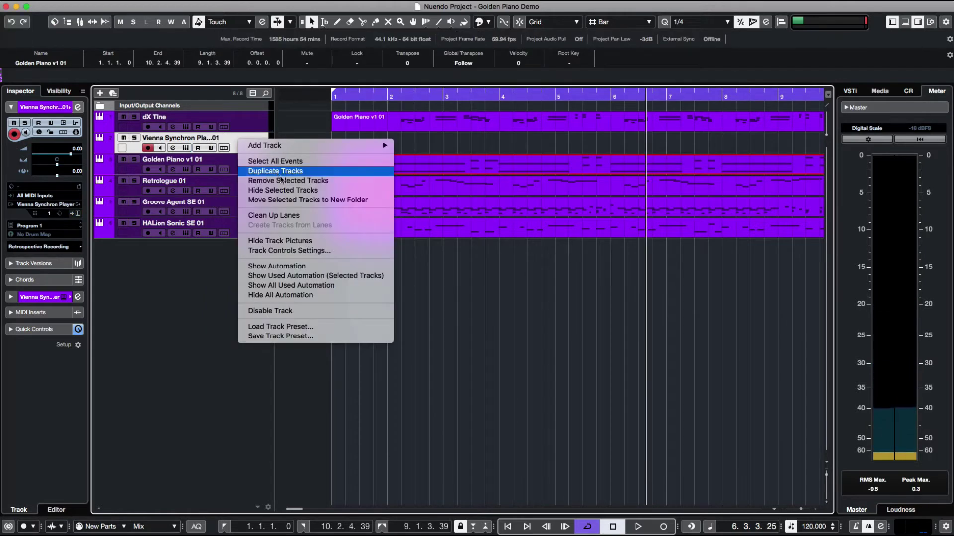
{"action": "left_click", "coordinate": [280, 180]}
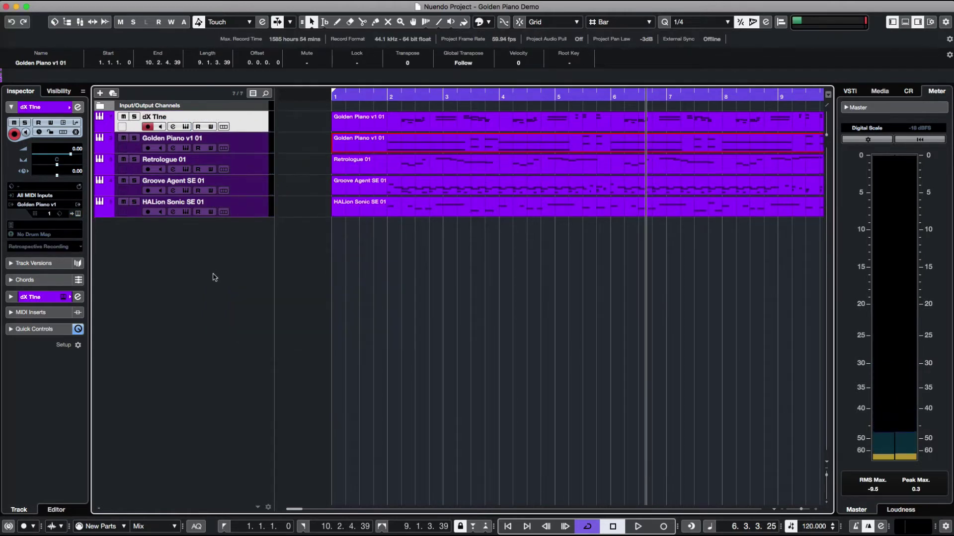
- Add one instrument track using HALion Sonic SE with Stereo Out below dX TIne
{"action": "right_click", "coordinate": [195, 250]}
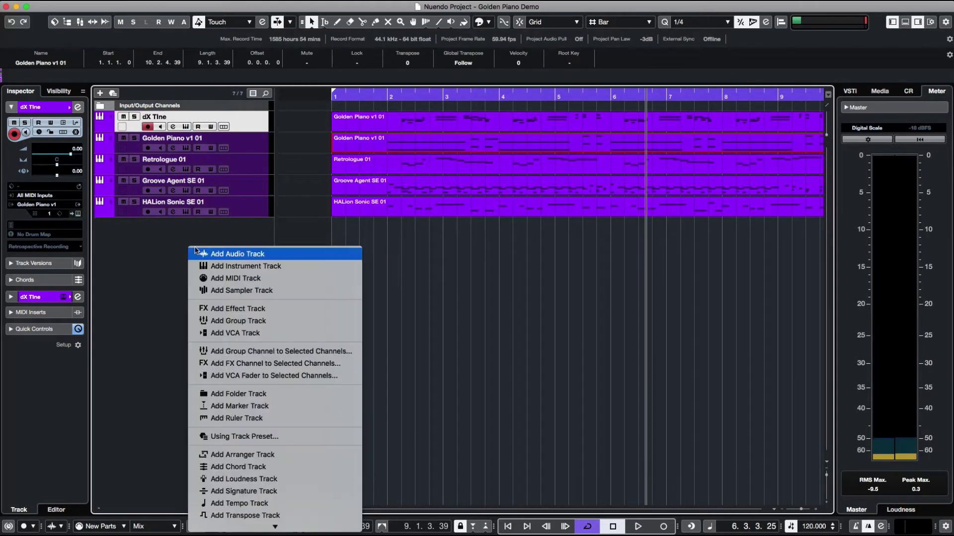
{"action": "left_click", "coordinate": [272, 266]}
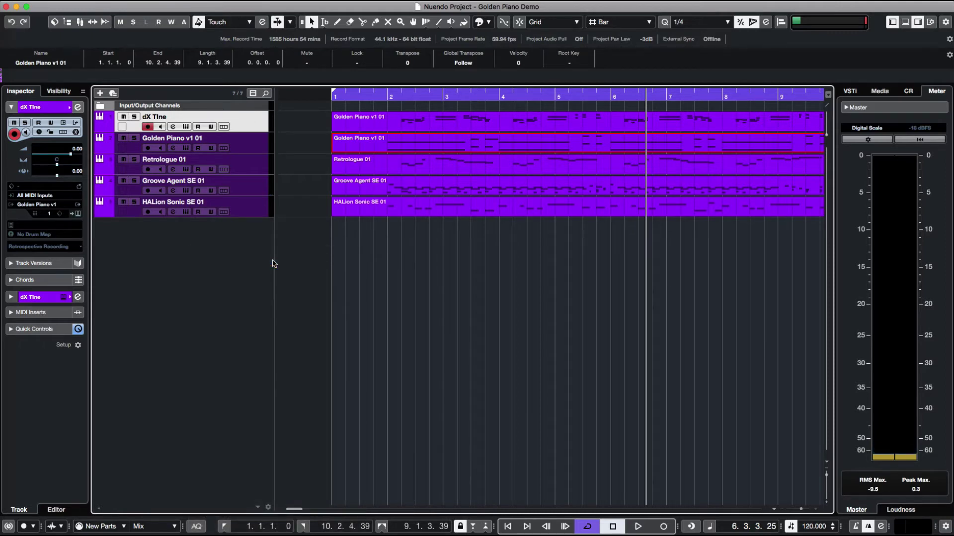
{"action": "left_click", "coordinate": [480, 166]}
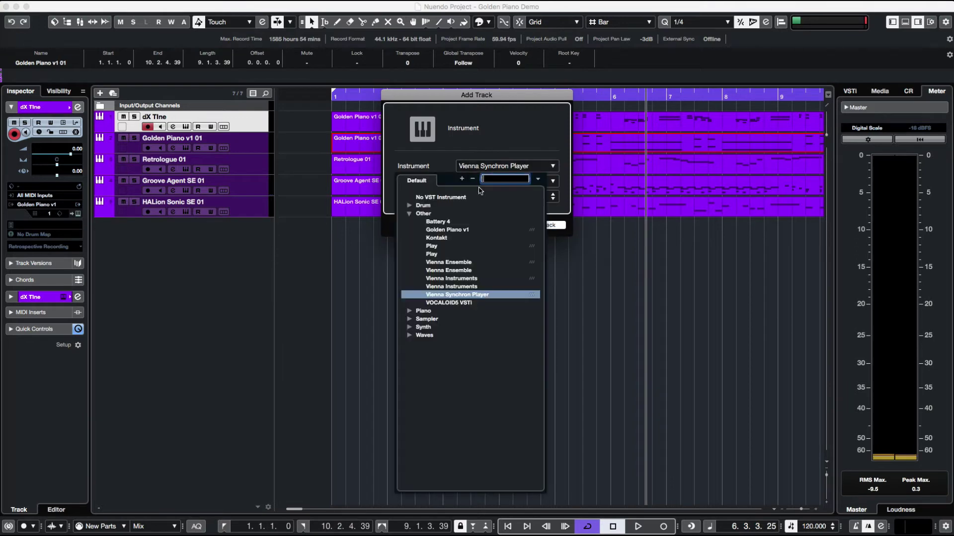
{"action": "left_click", "coordinate": [410, 214]}
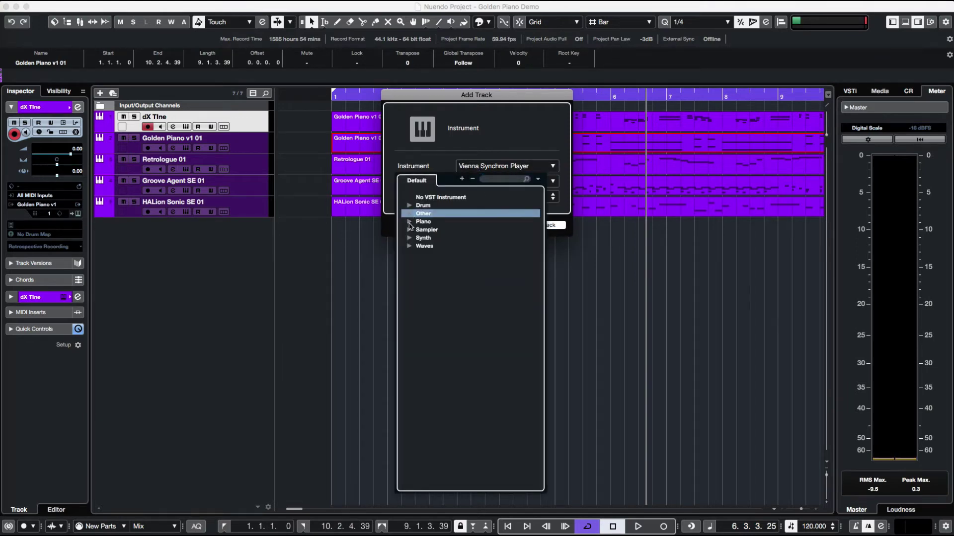
{"action": "left_click", "coordinate": [409, 238]}
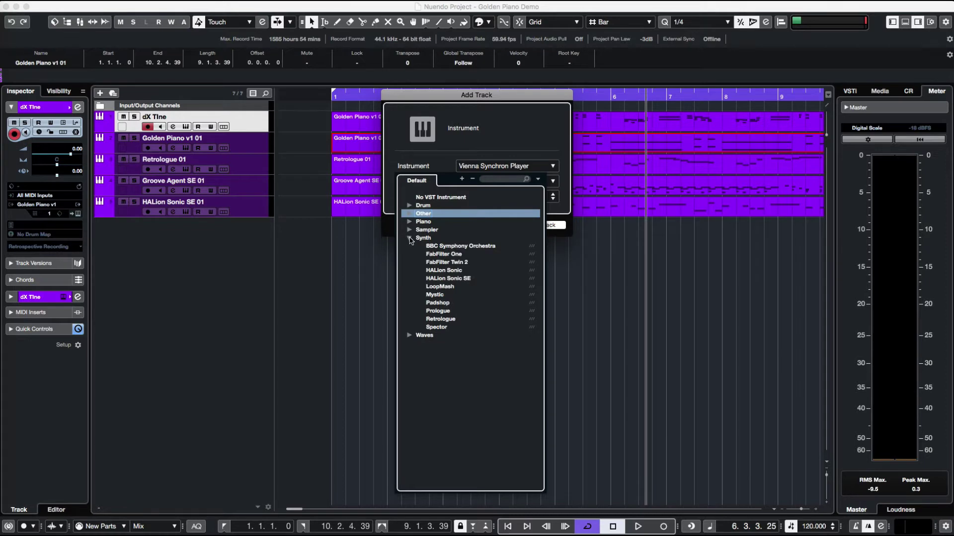
{"action": "left_click", "coordinate": [459, 279]}
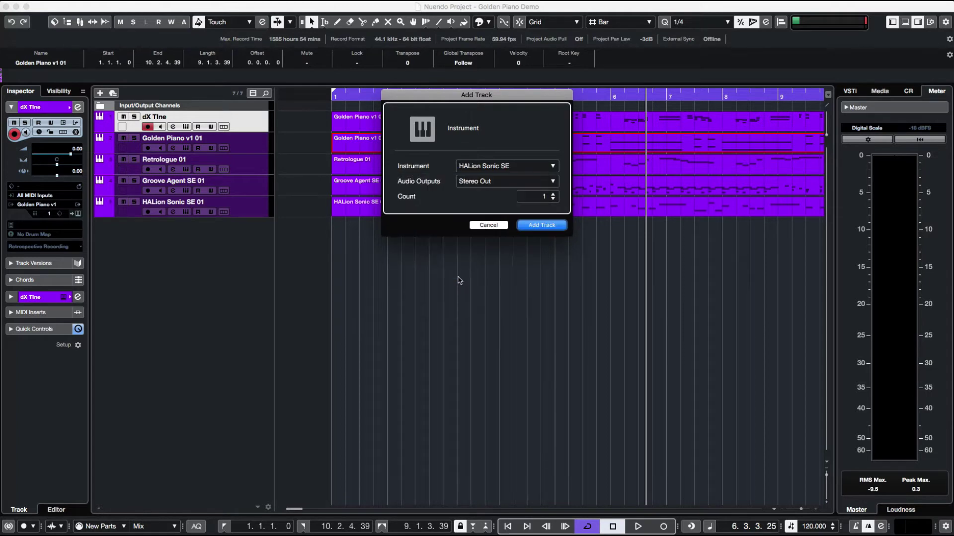
{"action": "left_click", "coordinate": [531, 225]}
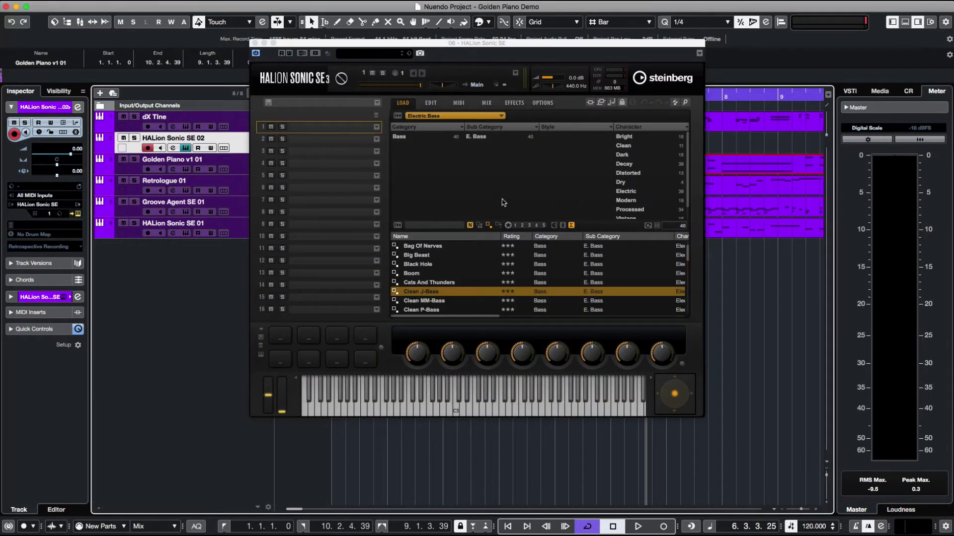
- Load the TGuitar program from the TGuitar instrument set into the first slot of HALion Sonic SE
{"action": "left_click", "coordinate": [500, 117]}
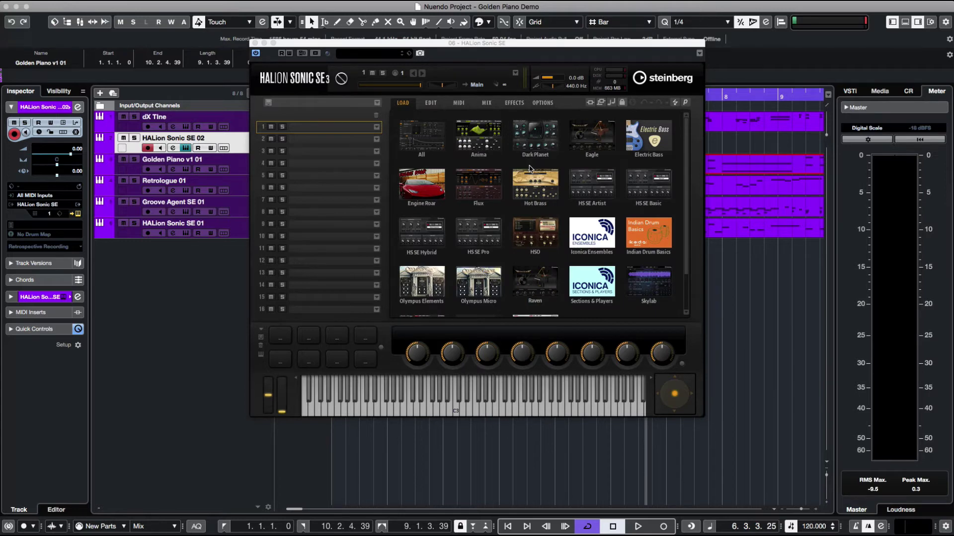
{"action": "scroll", "coordinate": [531, 169], "scroll_direction": "down", "scroll_amount": 2}
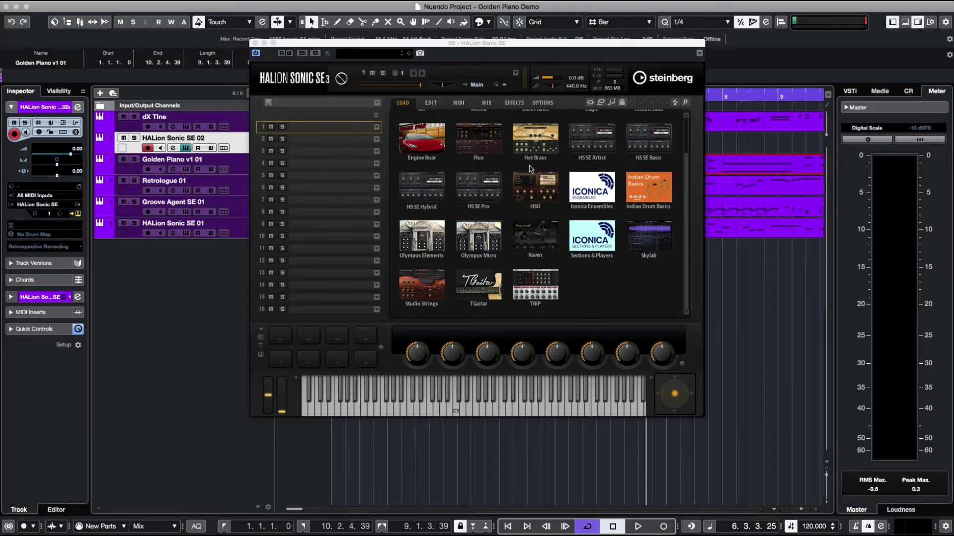
{"action": "left_click", "coordinate": [470, 285]}
{"action": "left_click", "coordinate": [421, 250]}
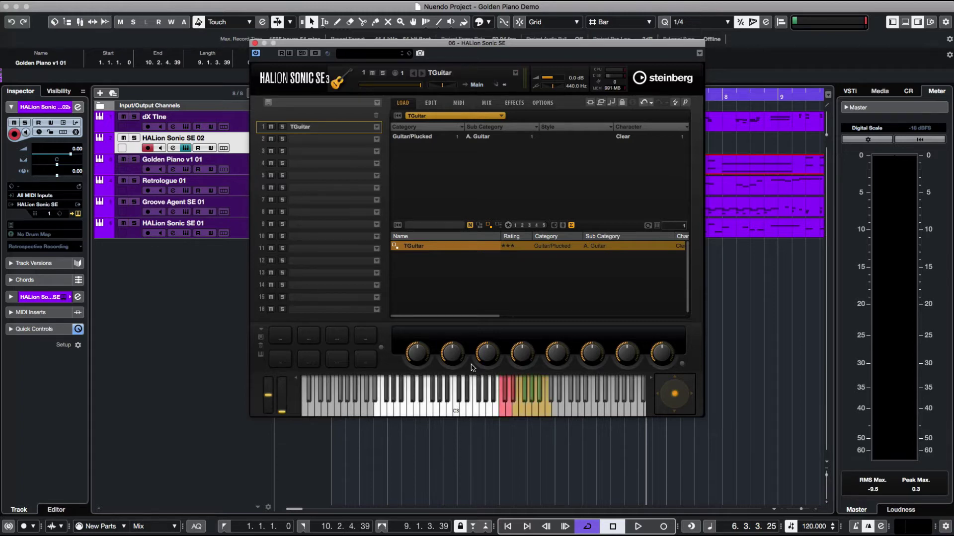
- Audition TGuitar across its playable keys and pattern keys, and show its editing controls
{"action": "left_click", "coordinate": [455, 402]}
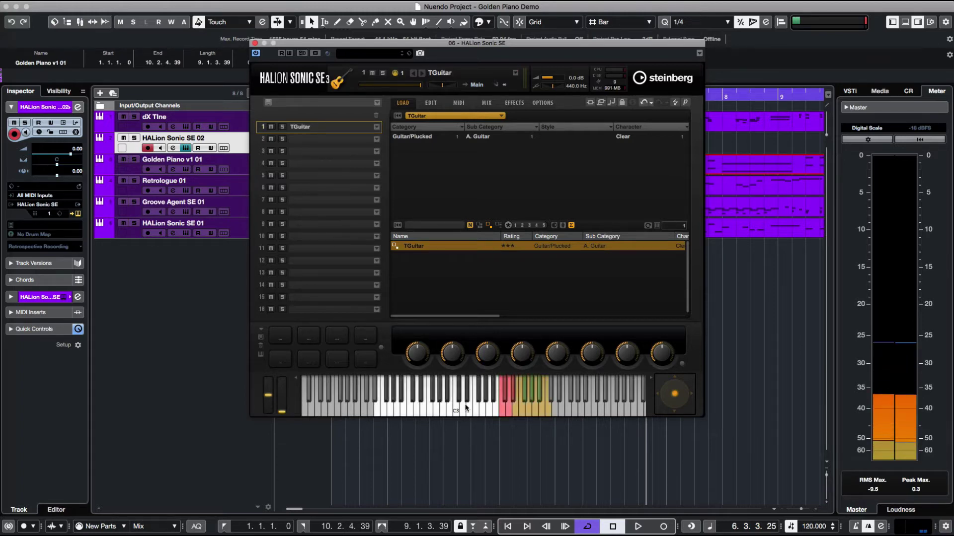
{"action": "left_click", "coordinate": [493, 405]}
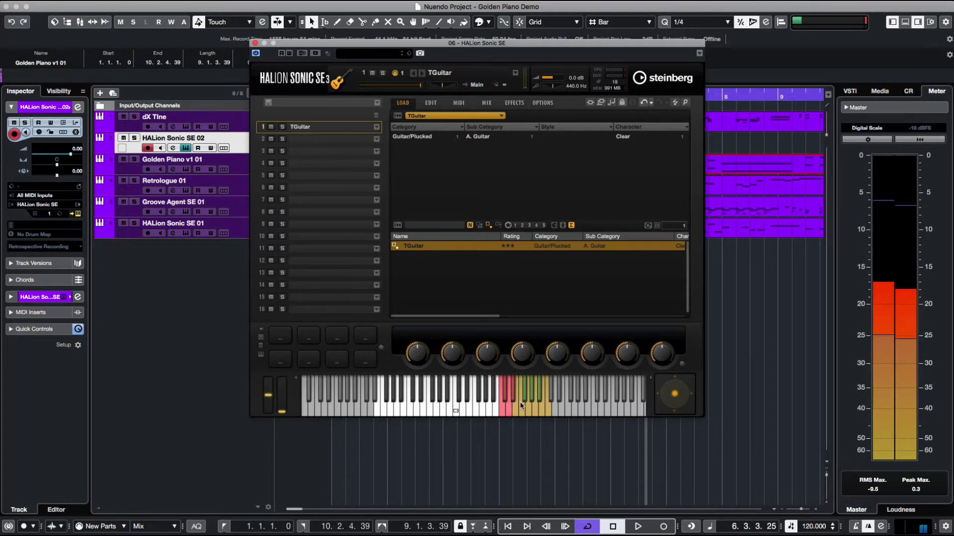
{"action": "left_click", "coordinate": [520, 401]}
{"action": "left_click", "coordinate": [431, 102]}
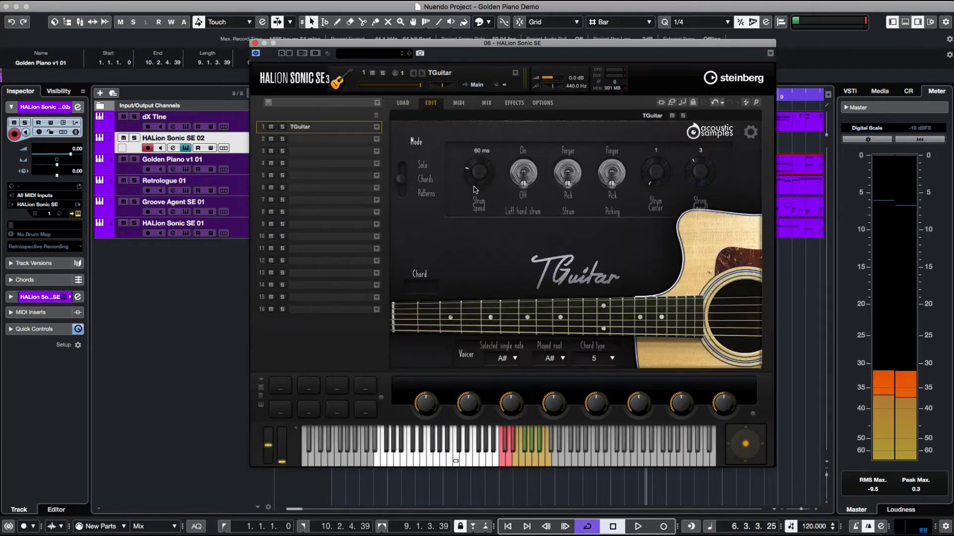
- Play more TGuitar chords and a pattern key, then view the instrument's mixing controls and its editing controls again
{"action": "left_click", "coordinate": [441, 451]}
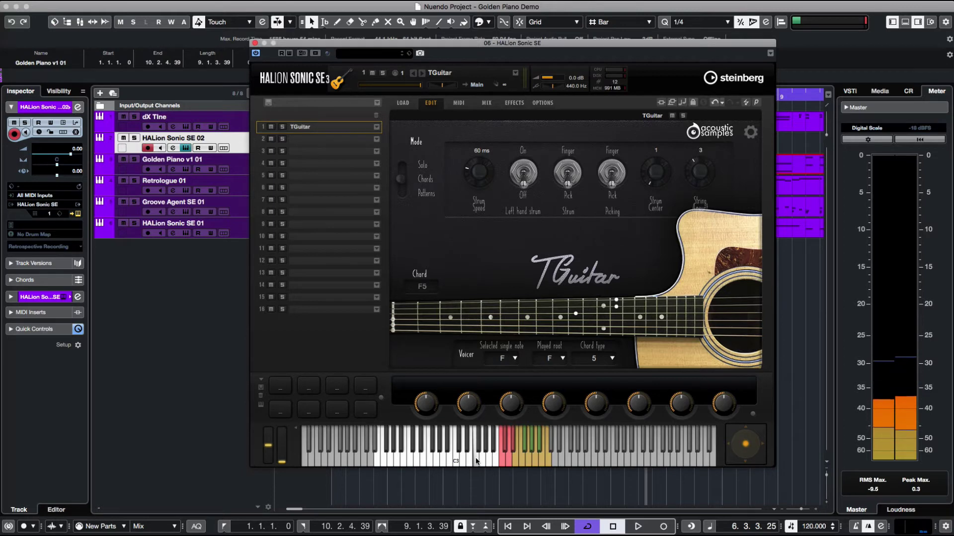
{"action": "left_click", "coordinate": [400, 450]}
{"action": "left_click", "coordinate": [537, 447]}
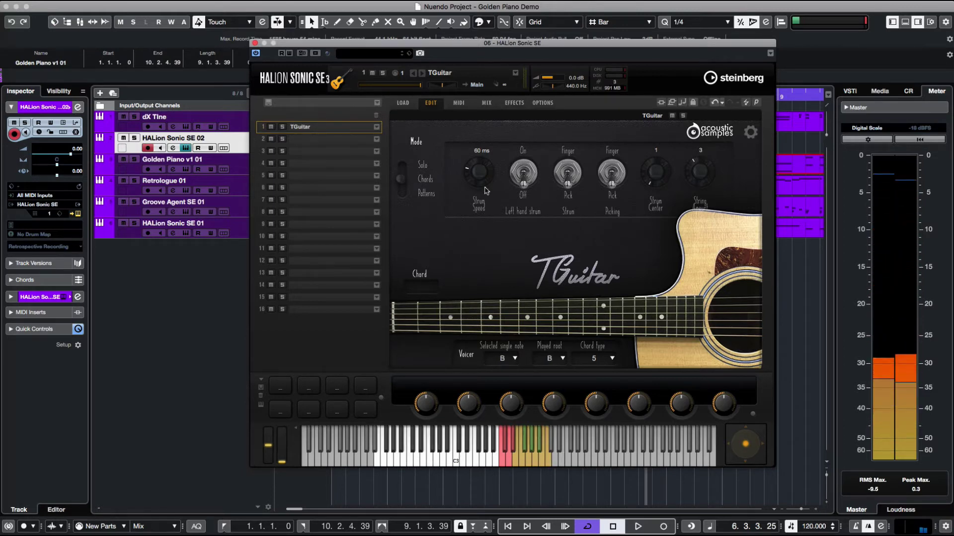
{"action": "left_click", "coordinate": [458, 103]}
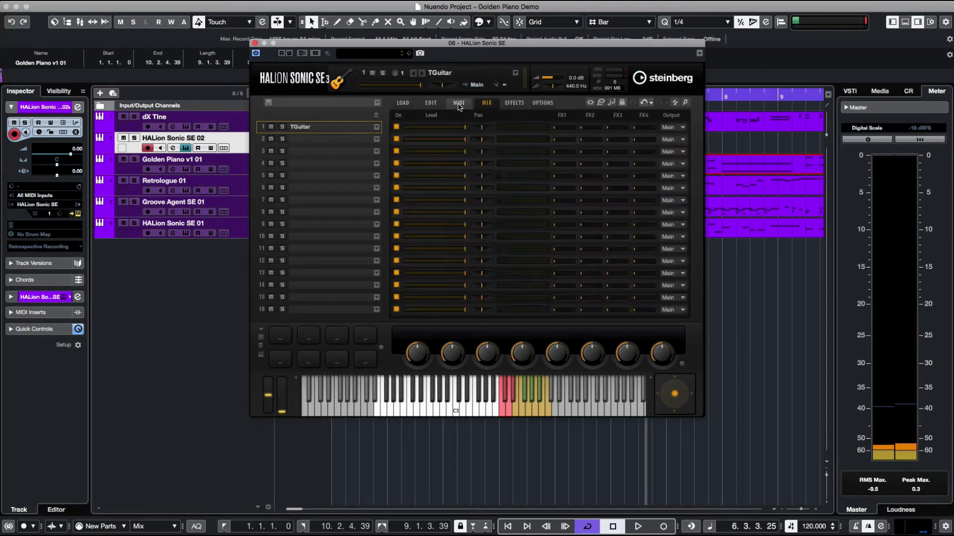
{"action": "left_click", "coordinate": [431, 104]}
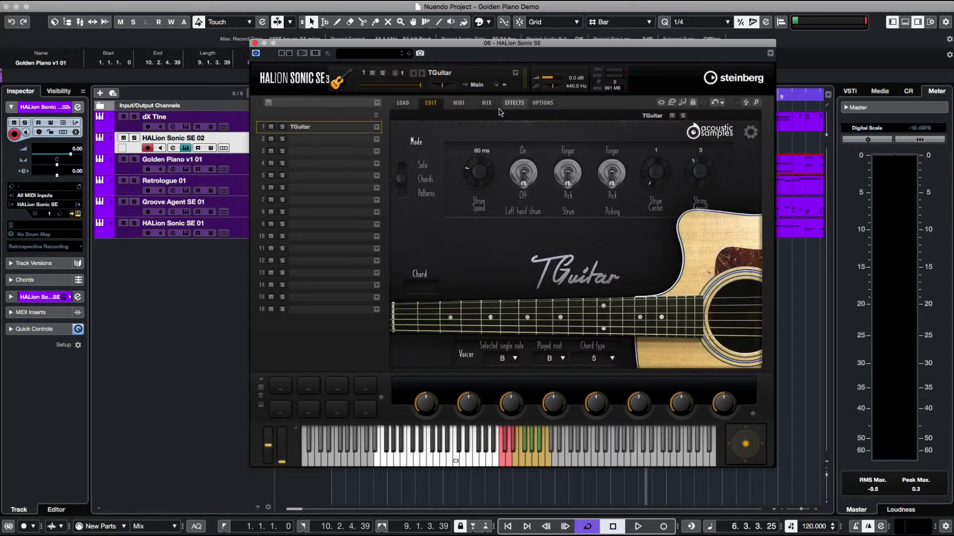
- Look through the HALion Sonic SE instrument sets and show the programs of the Studio Strings set
{"action": "left_click", "coordinate": [403, 102]}
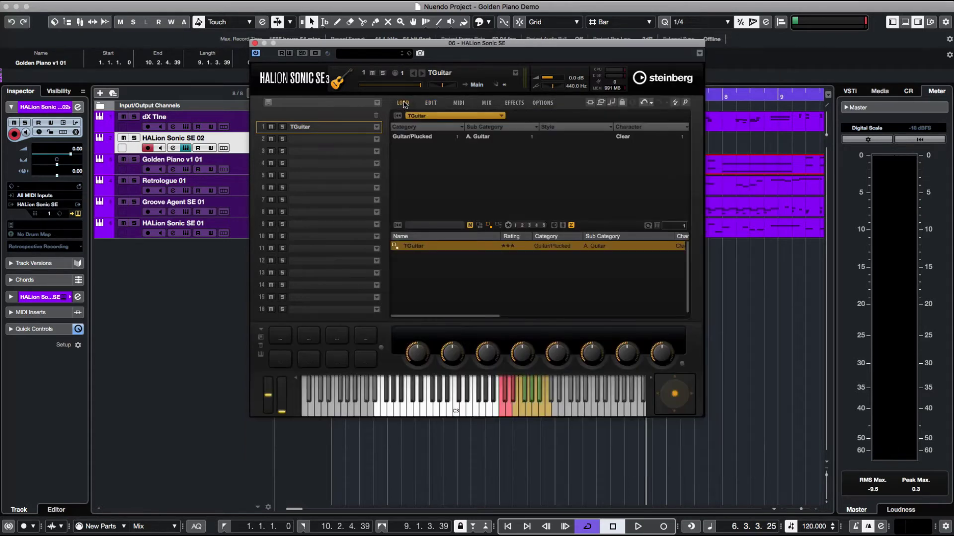
{"action": "left_click", "coordinate": [503, 117]}
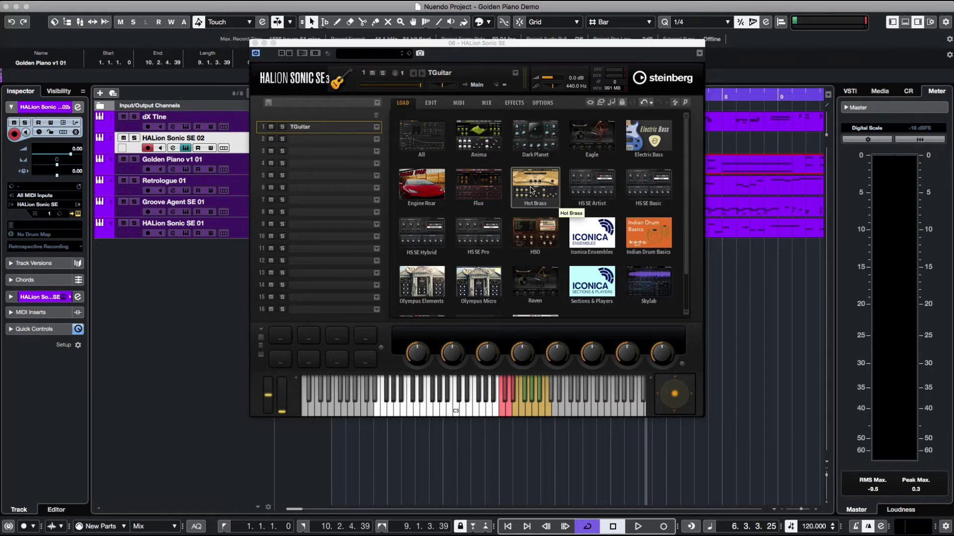
{"action": "scroll", "coordinate": [532, 189], "scroll_direction": "down", "scroll_amount": 1}
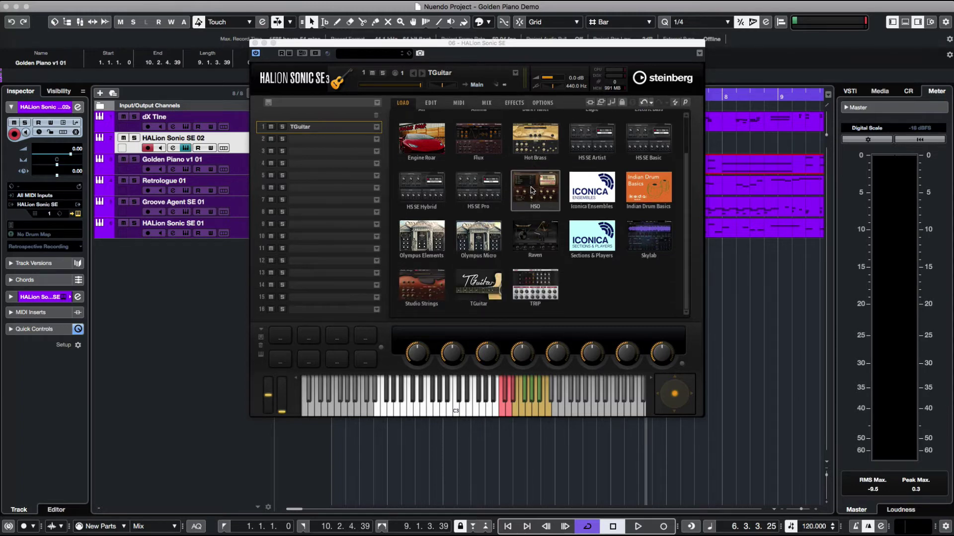
{"action": "scroll", "coordinate": [531, 189], "scroll_direction": "up", "scroll_amount": 1}
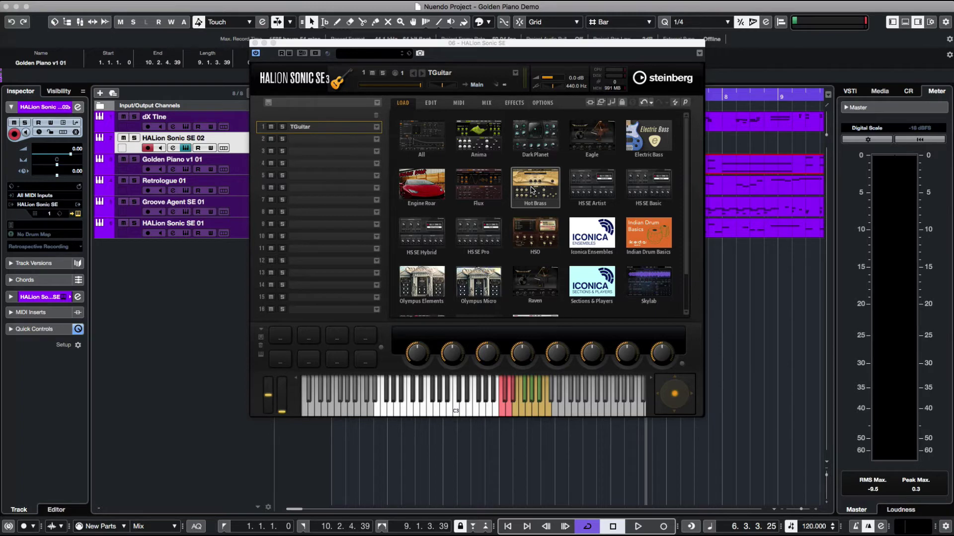
{"action": "scroll", "coordinate": [531, 189], "scroll_direction": "down", "scroll_amount": 1}
{"action": "scroll", "coordinate": [531, 189], "scroll_direction": "up", "scroll_amount": 1}
{"action": "scroll", "coordinate": [531, 189], "scroll_direction": "down", "scroll_amount": 1}
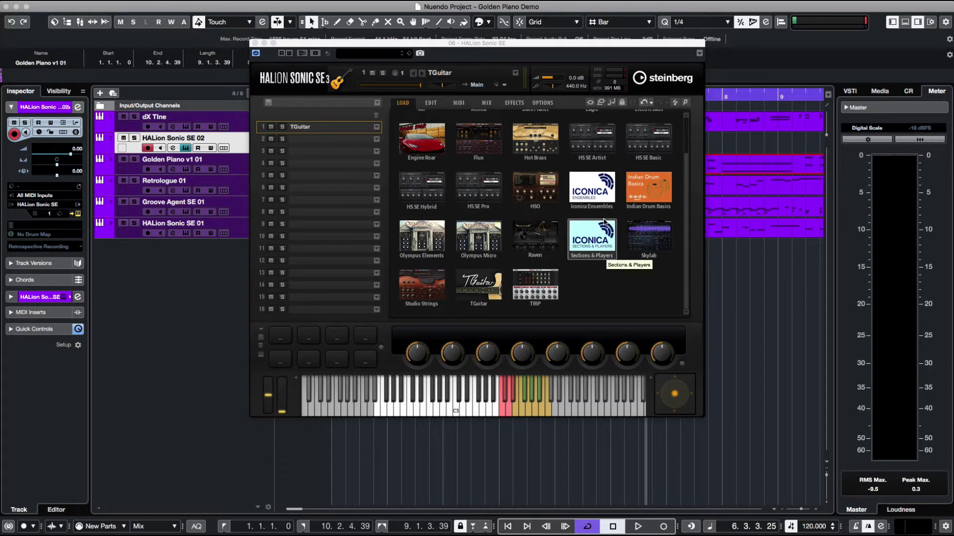
{"action": "left_click", "coordinate": [415, 287]}
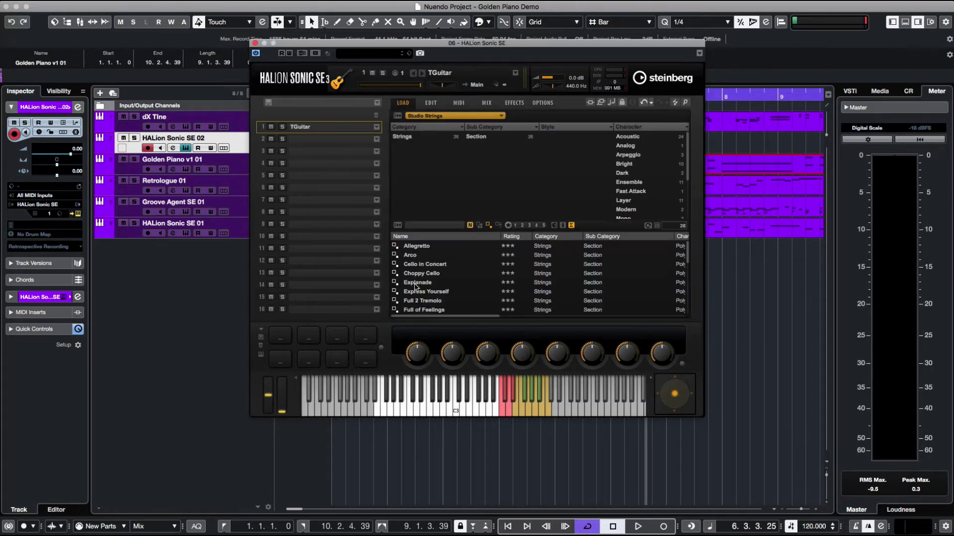
- Filter the Studio Strings programs by the Strings category and Section subcategory, and look through the program list
{"action": "left_click", "coordinate": [421, 137]}
{"action": "left_click", "coordinate": [489, 137]}
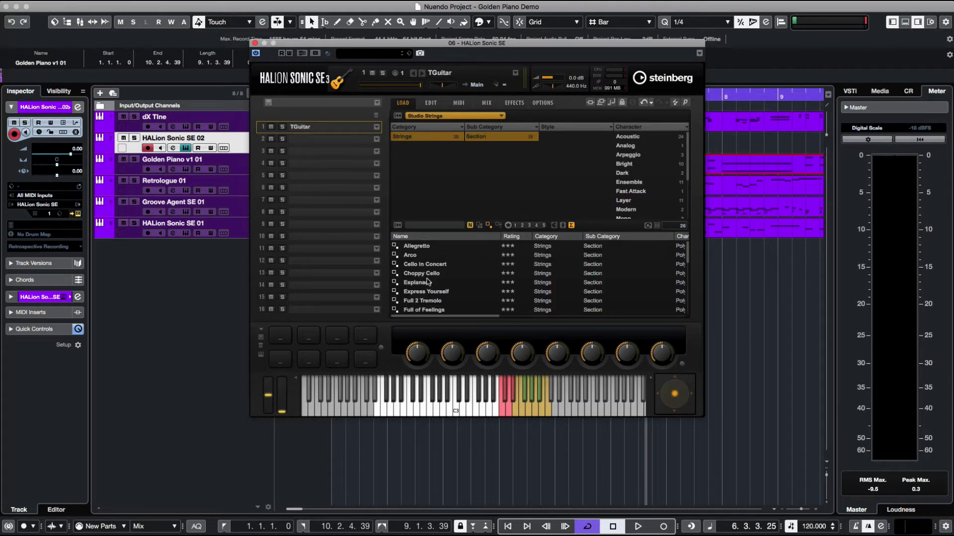
{"action": "scroll", "coordinate": [434, 277], "scroll_direction": "down", "scroll_amount": 2}
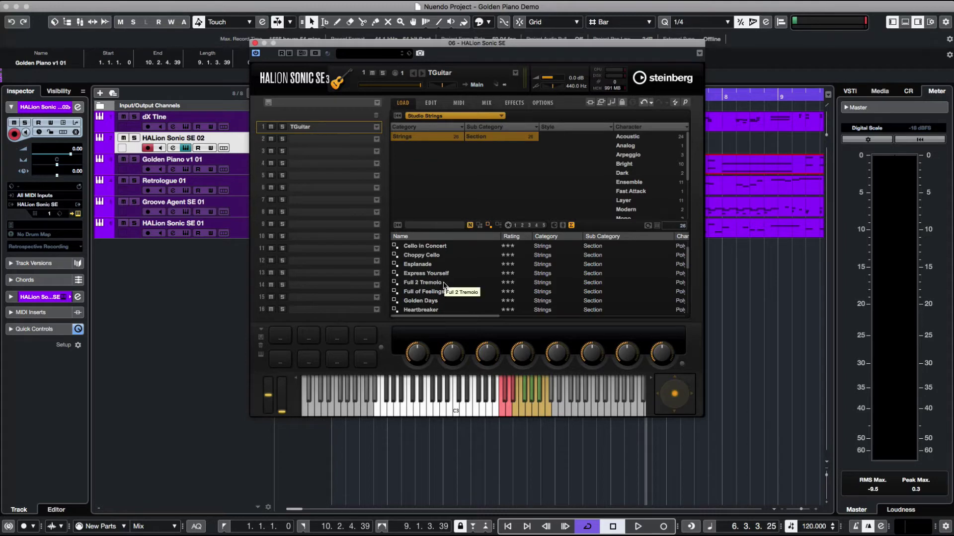
- Load the Heartbreaker preset and audition it, and do the same with Spacious Pizzicatos on the virtual keyboard
{"action": "scroll", "coordinate": [444, 286], "scroll_direction": "down", "scroll_amount": 2}
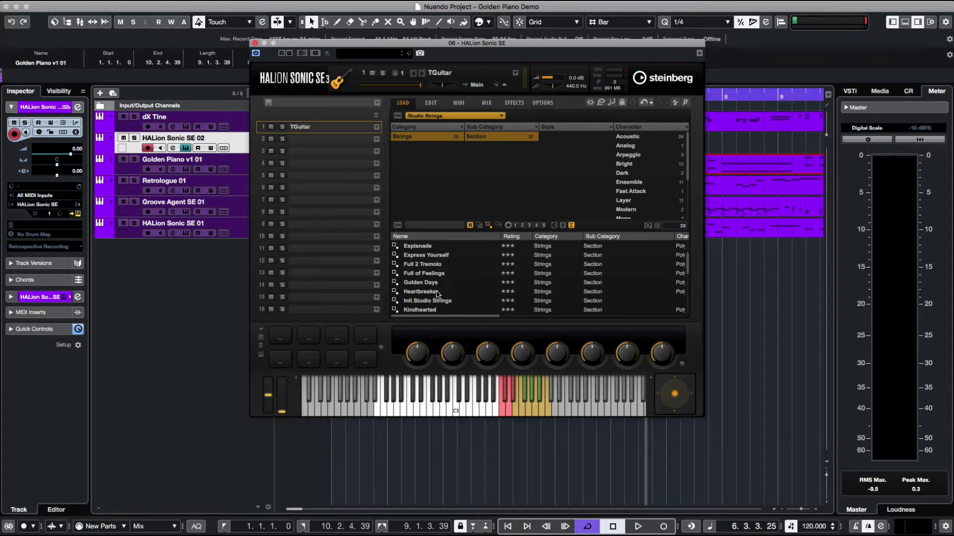
{"action": "left_click", "coordinate": [437, 293]}
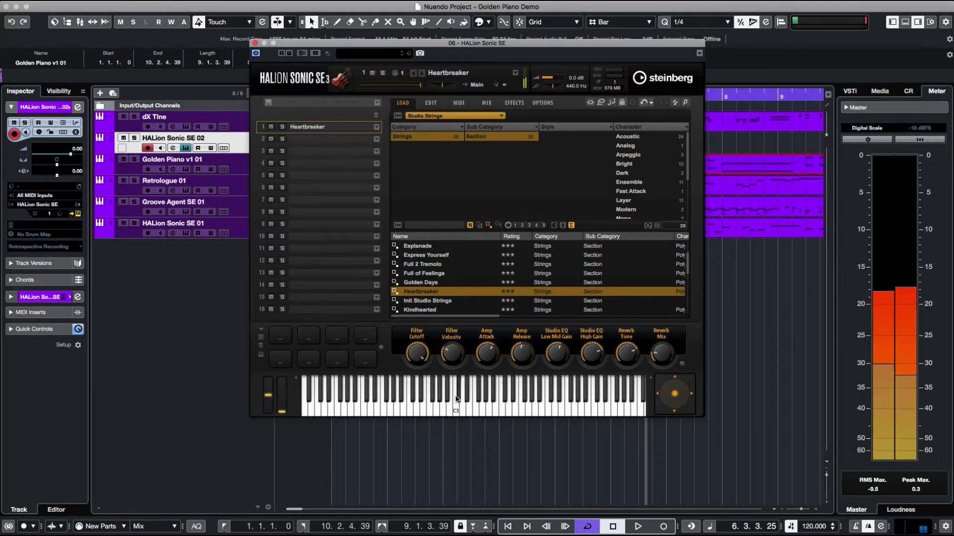
{"action": "scroll", "coordinate": [497, 278], "scroll_direction": "down", "scroll_amount": 13}
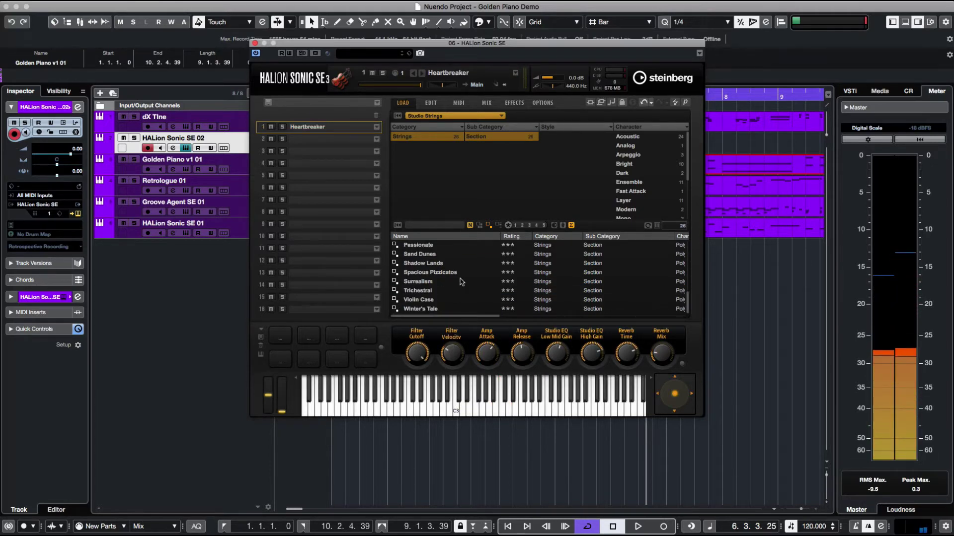
{"action": "left_click", "coordinate": [448, 273]}
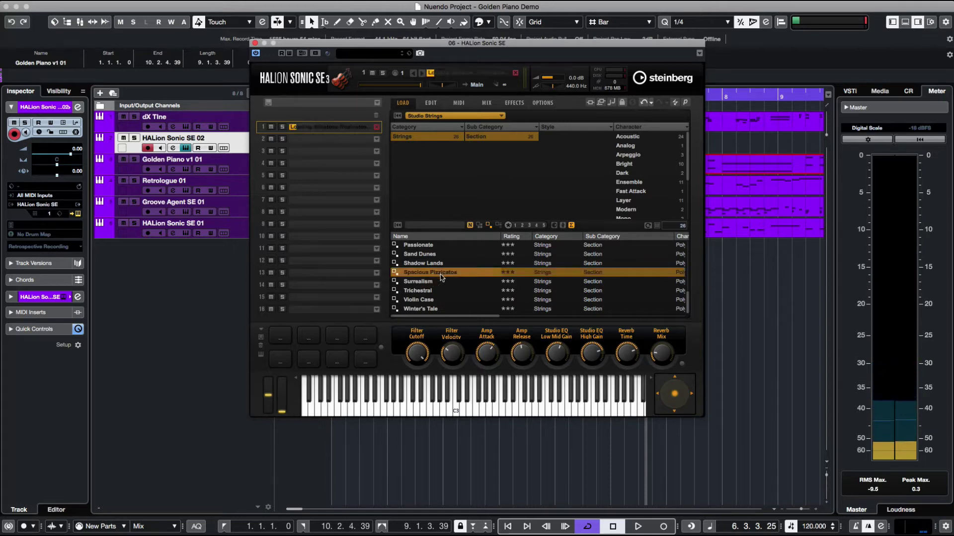
{"action": "left_click", "coordinate": [463, 410]}
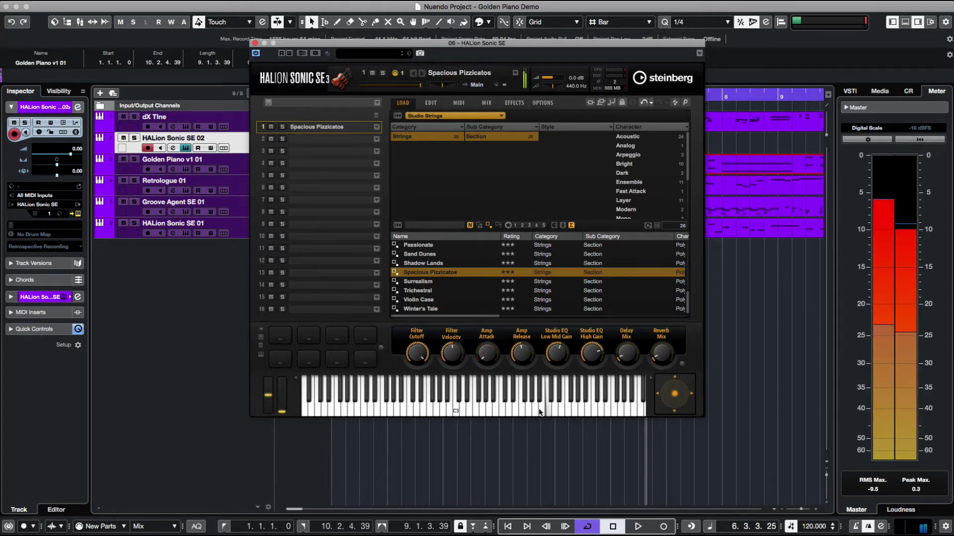
- Load the Trichestral preset and then Surrealism, auditioning each with notes on the virtual keyboard
{"action": "key", "text": "Down"}
{"action": "key", "text": "Down"}
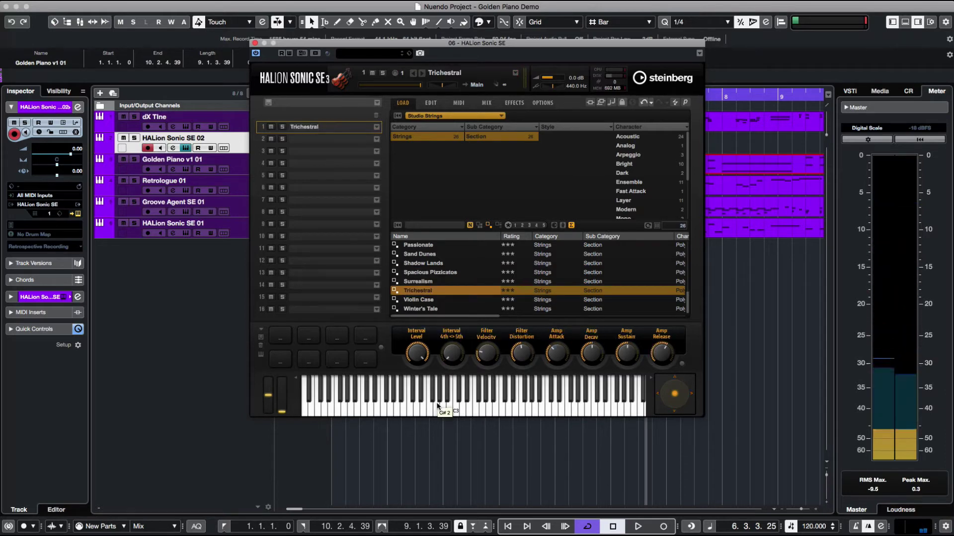
{"action": "left_click", "coordinate": [467, 389]}
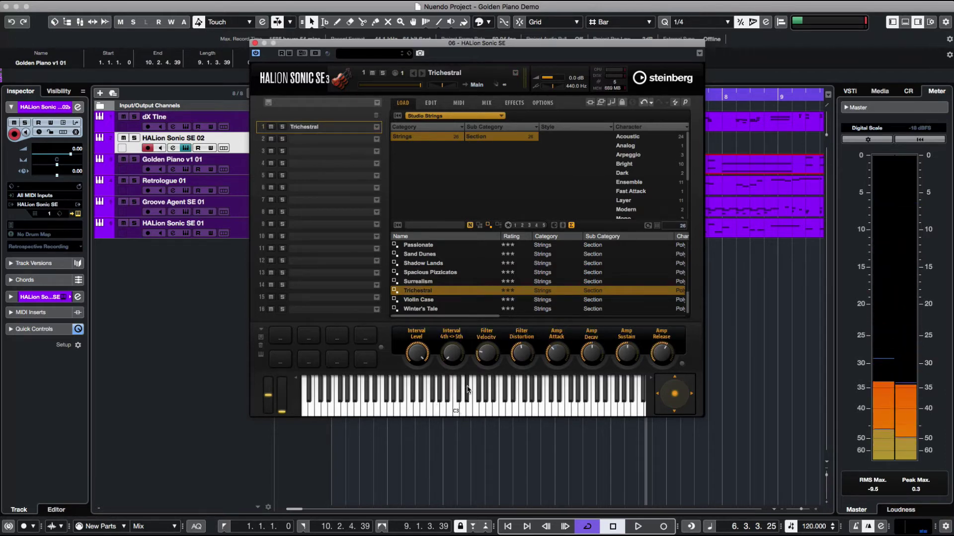
{"action": "left_click", "coordinate": [424, 283]}
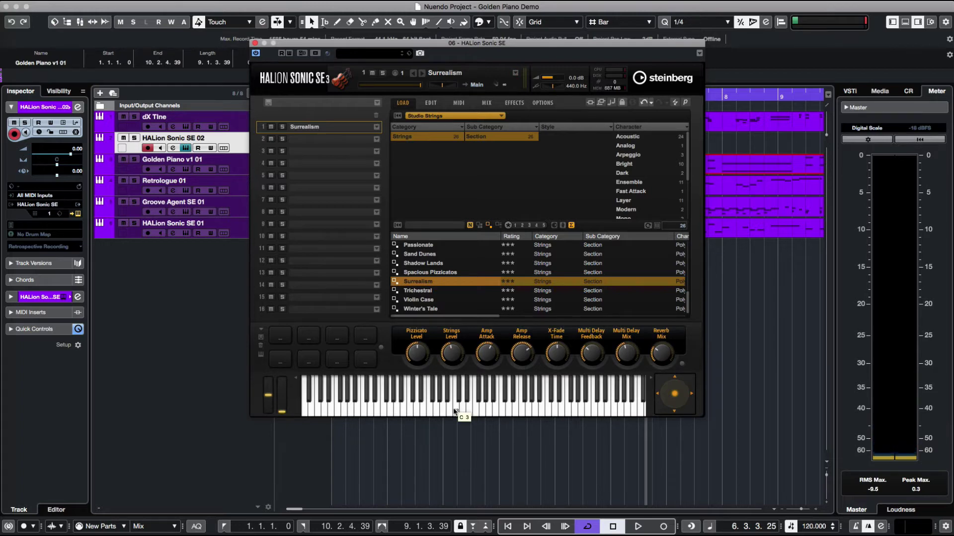
{"action": "left_click", "coordinate": [455, 411]}
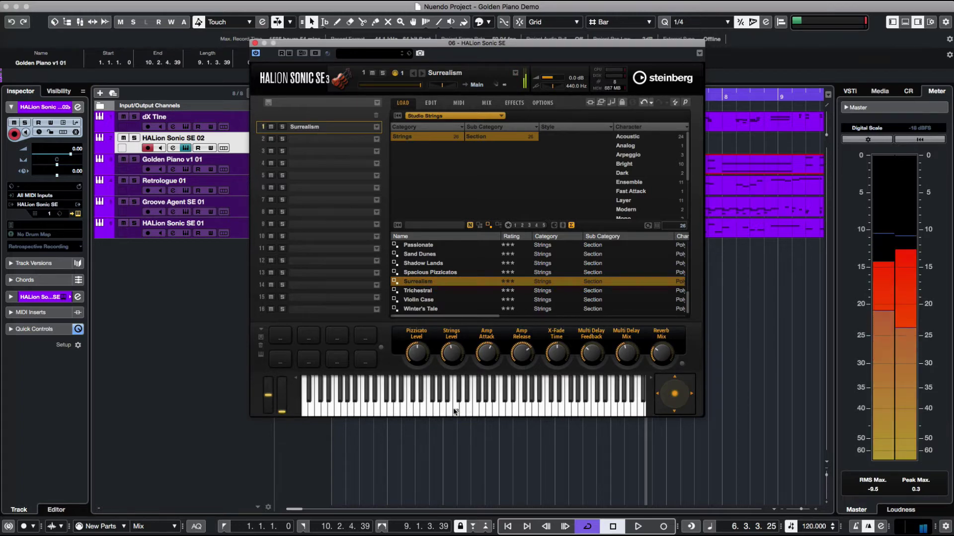
{"action": "left_click", "coordinate": [461, 410]}
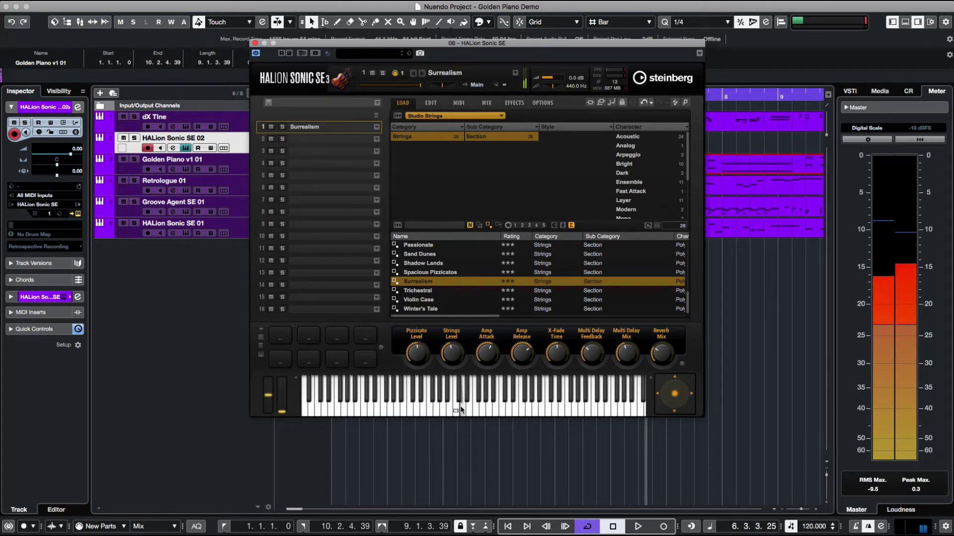
- Reload the Spacious Pizzicatos preset and audition several notes on the virtual keyboard
{"action": "left_click", "coordinate": [437, 272]}
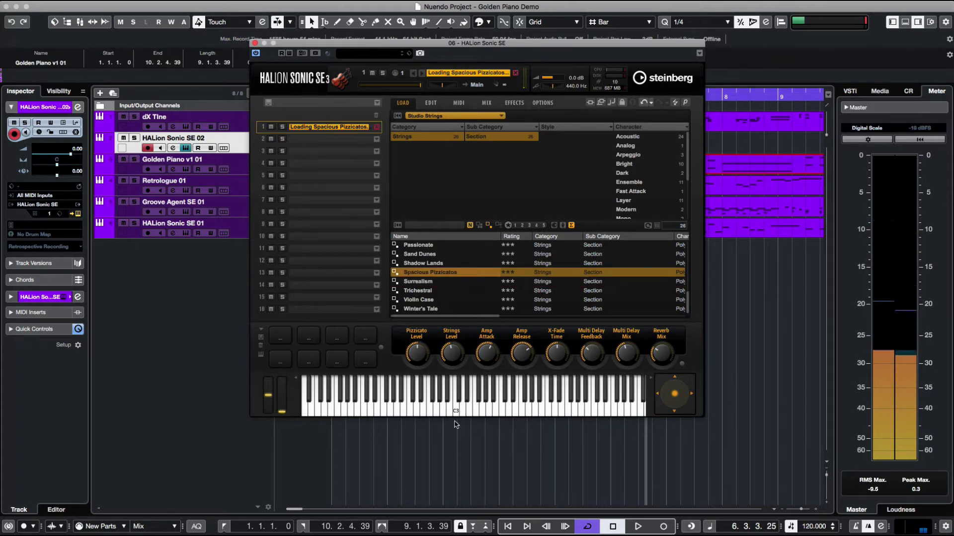
{"action": "left_click", "coordinate": [454, 410]}
{"action": "left_click", "coordinate": [479, 390]}
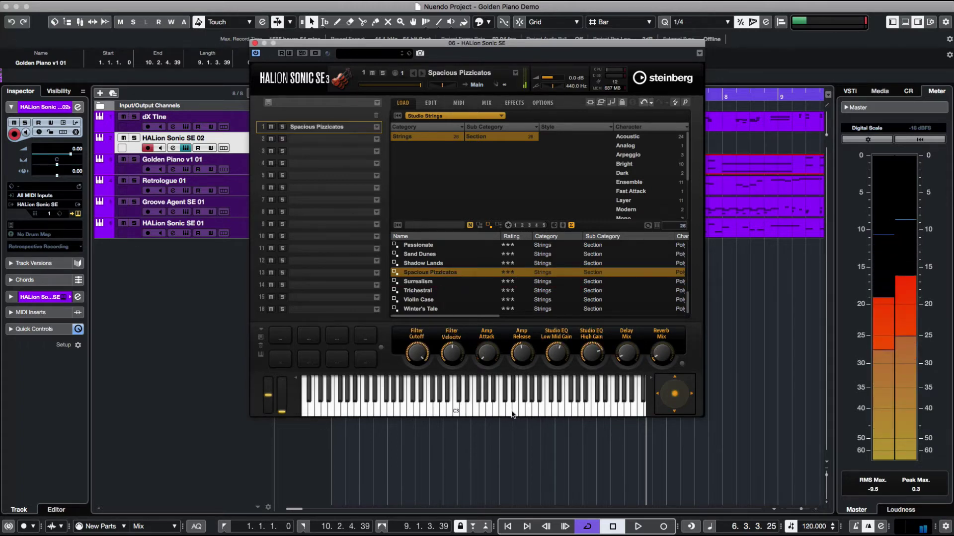
{"action": "left_click", "coordinate": [488, 422]}
- Play back the project while browsing the Studio Strings presets, select Choppy Cello in the list, and stop playback
{"action": "key", "text": "space"}
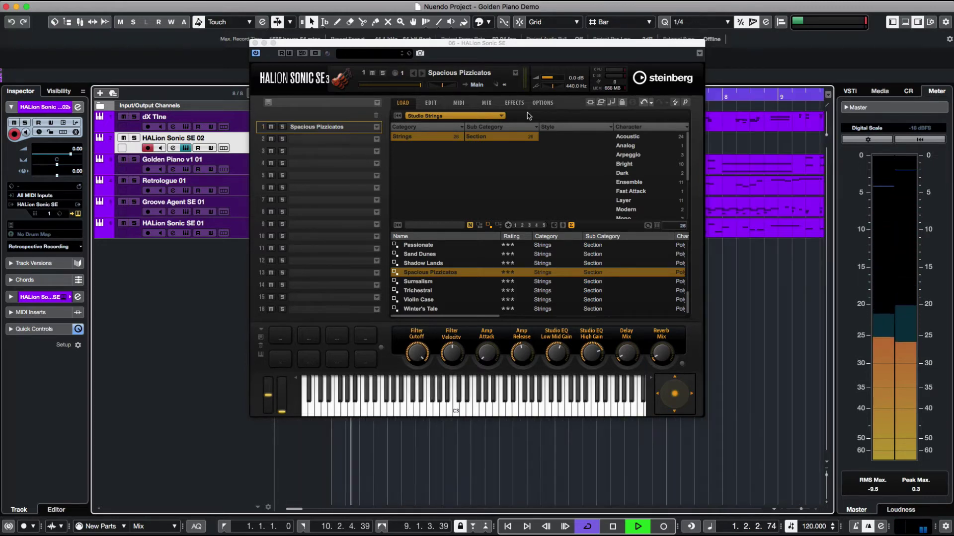
{"action": "scroll", "coordinate": [437, 286], "scroll_direction": "up", "scroll_amount": 5}
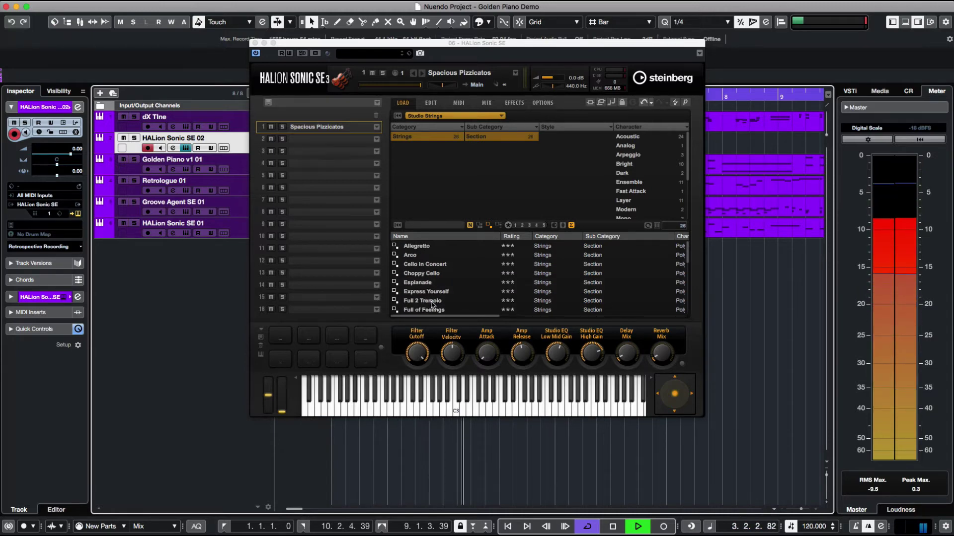
{"action": "scroll", "coordinate": [432, 304], "scroll_direction": "down", "scroll_amount": 3}
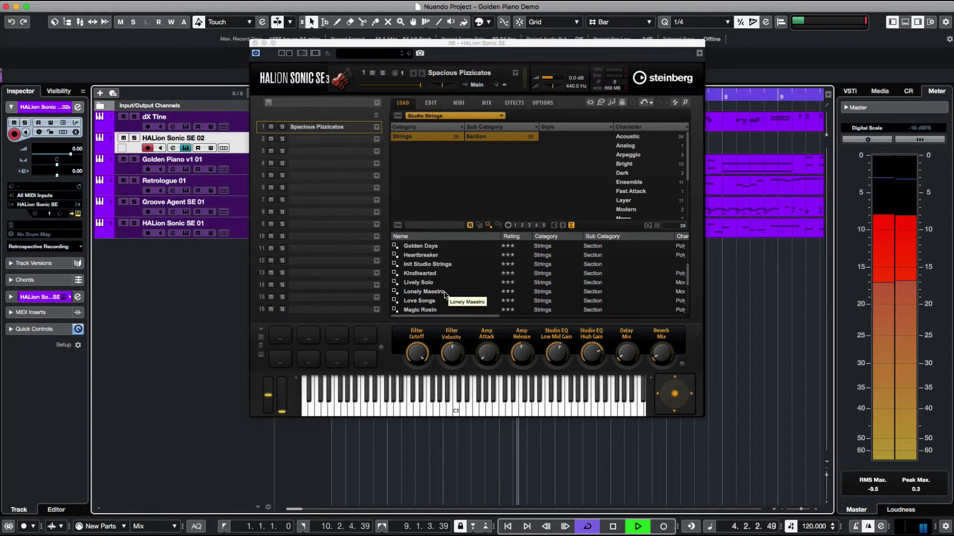
{"action": "scroll", "coordinate": [445, 294], "scroll_direction": "up", "scroll_amount": 3}
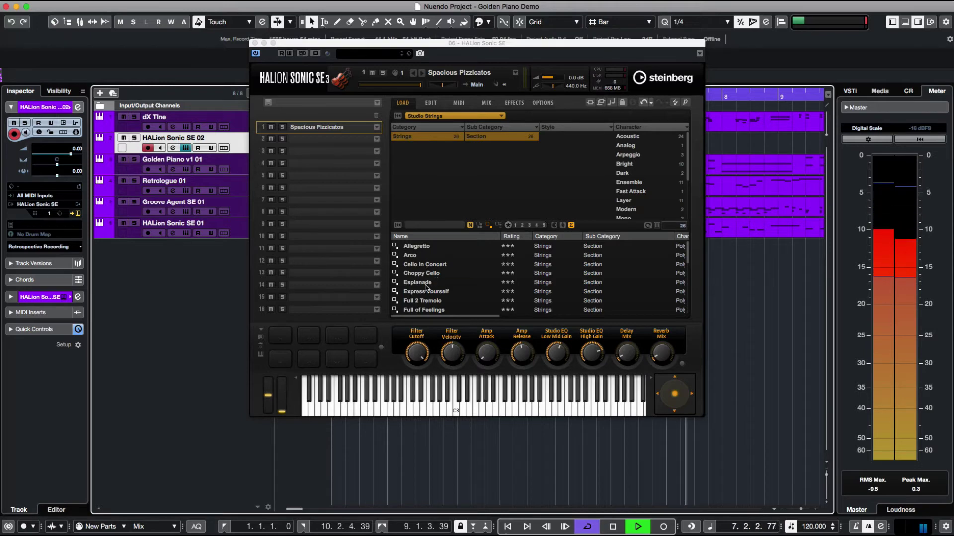
{"action": "left_click", "coordinate": [421, 277]}
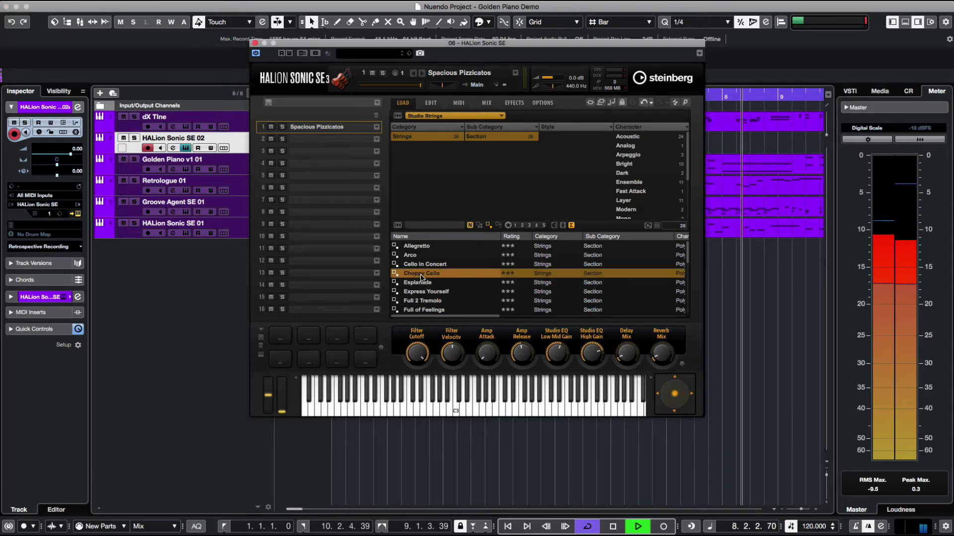
{"action": "left_click", "coordinate": [405, 411]}
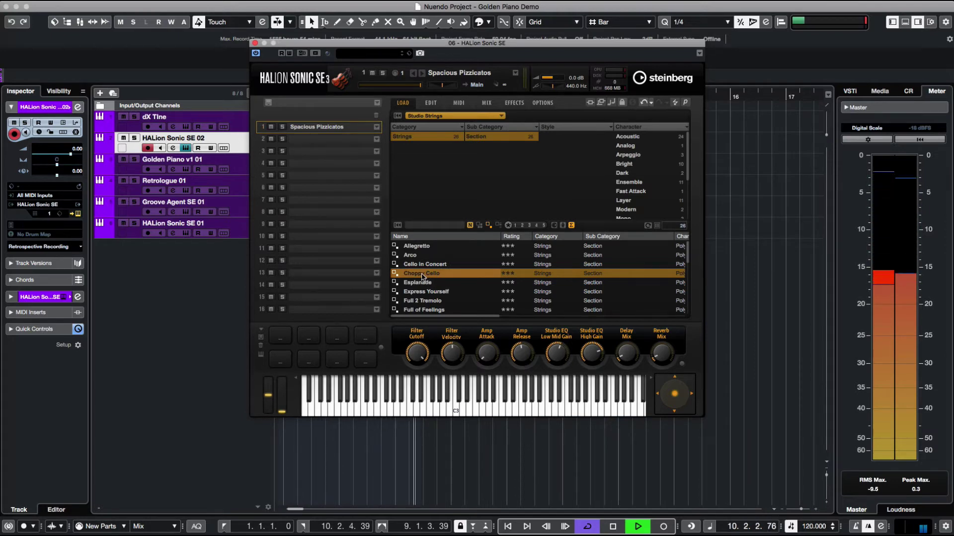
{"action": "key", "text": "space"}
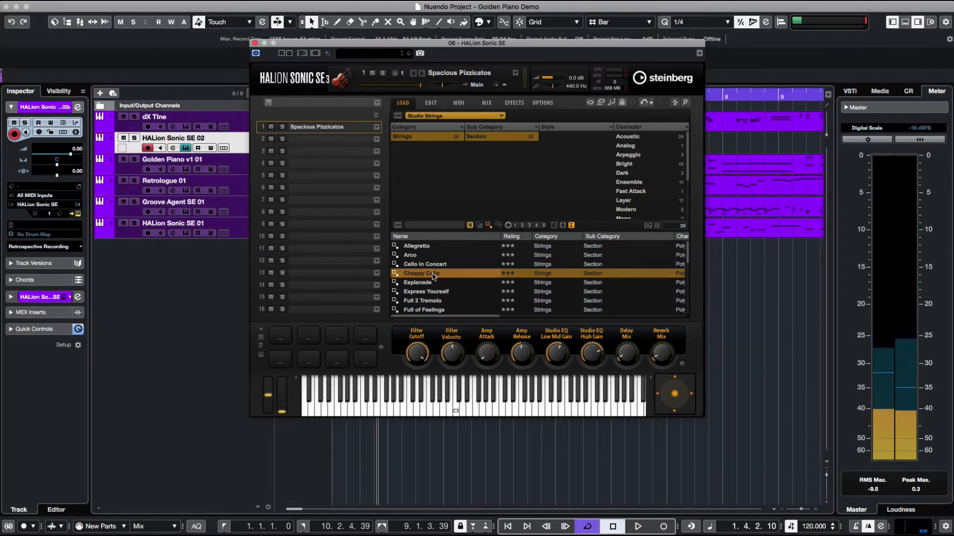
- Load the Choppy Cello preset, audition it on the virtual keyboard, and briefly play back the project
{"action": "double_click", "coordinate": [467, 274]}
{"action": "scroll", "coordinate": [457, 276], "scroll_direction": "down", "scroll_amount": 1}
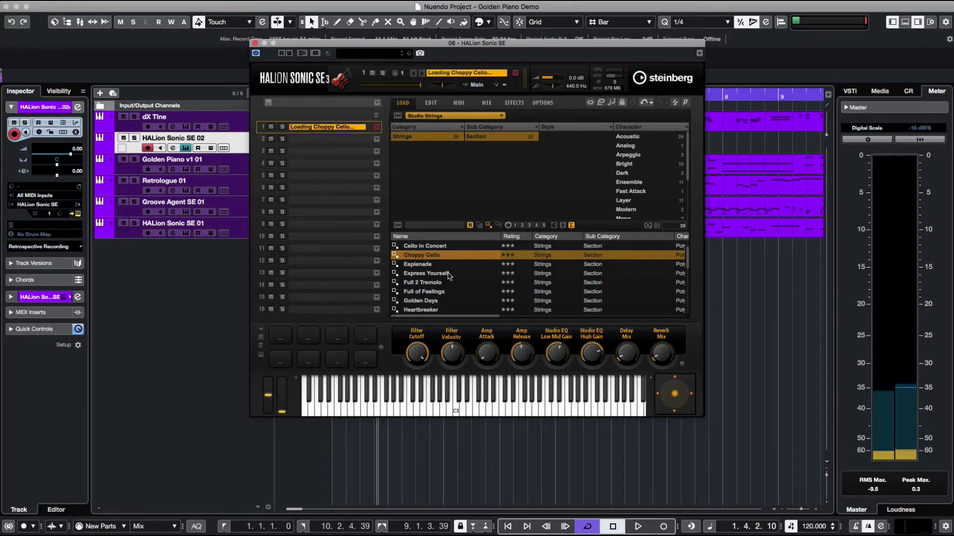
{"action": "left_click", "coordinate": [425, 410]}
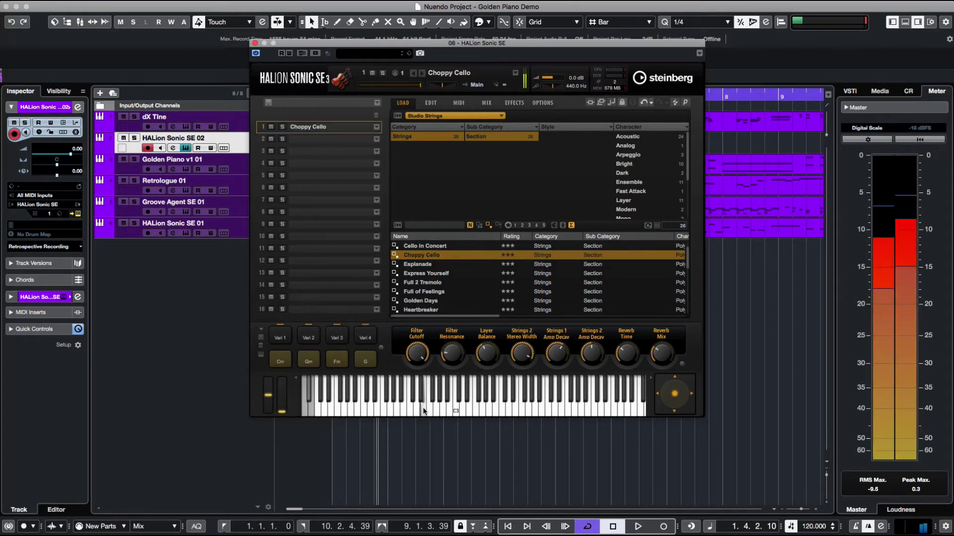
{"action": "left_click", "coordinate": [373, 356]}
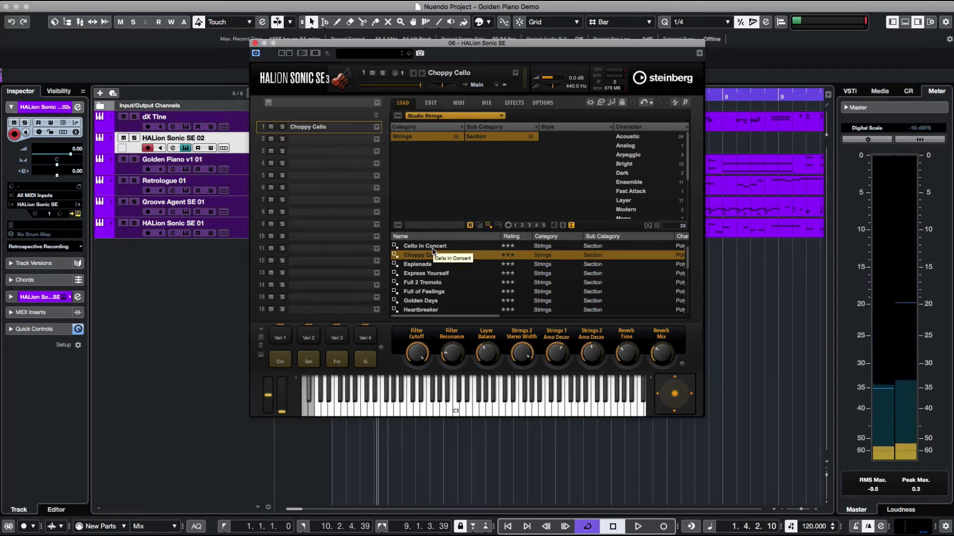
{"action": "key", "text": "space"}
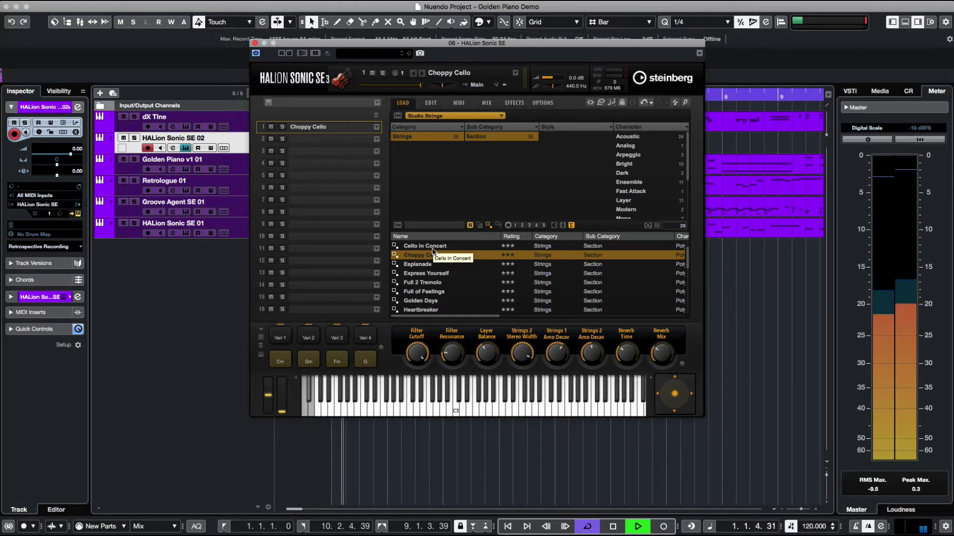
{"action": "key", "text": "space"}
- Load the Esplanade preset and audition low and middle notes on the virtual keyboard
{"action": "left_click", "coordinate": [426, 266]}
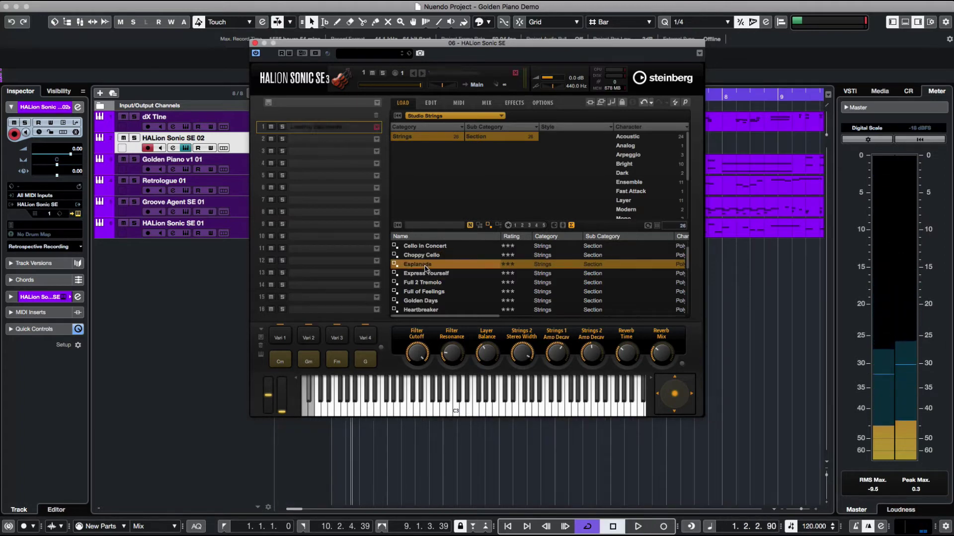
{"action": "left_click", "coordinate": [435, 397]}
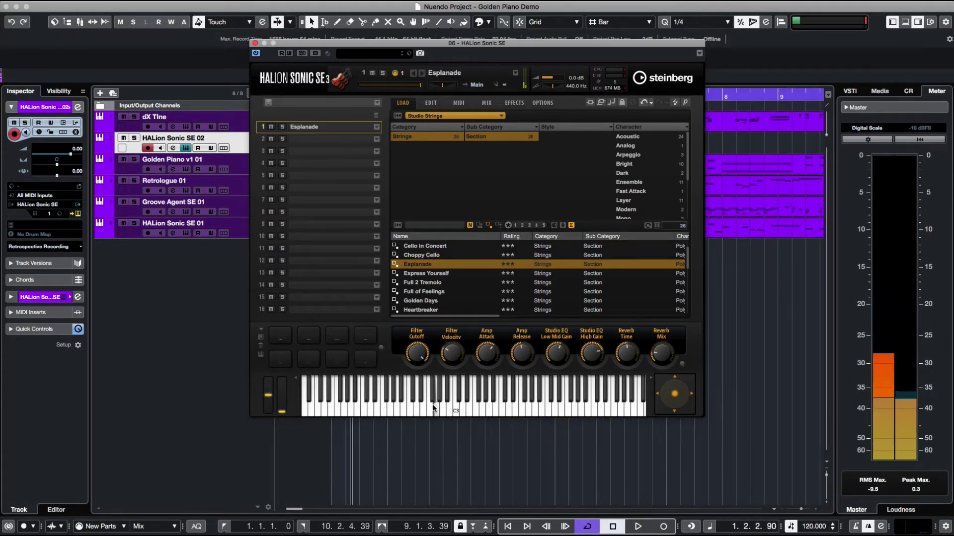
{"action": "left_click", "coordinate": [470, 397]}
{"action": "left_click", "coordinate": [440, 397]}
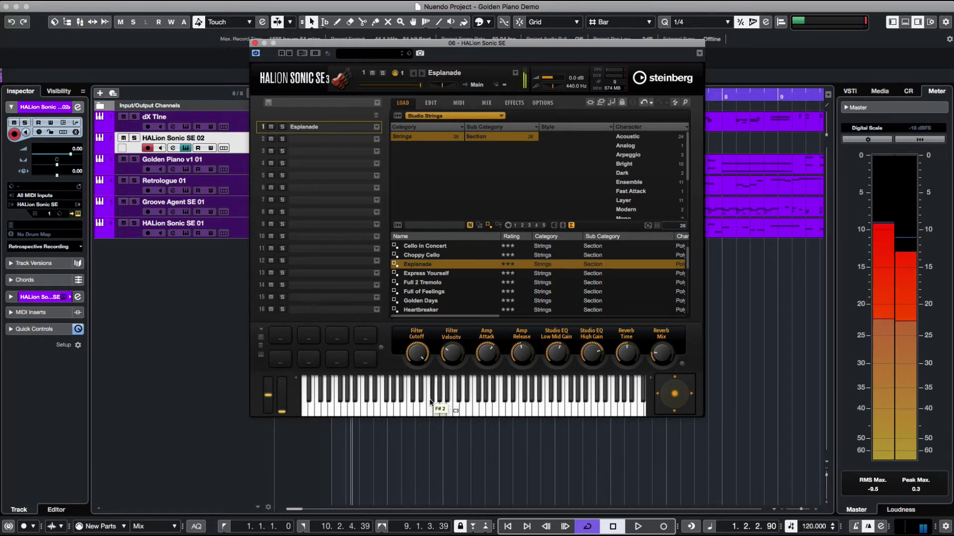
- Load the Express Yourself preset and audition a few notes on the virtual keyboard
{"action": "left_click", "coordinate": [438, 276]}
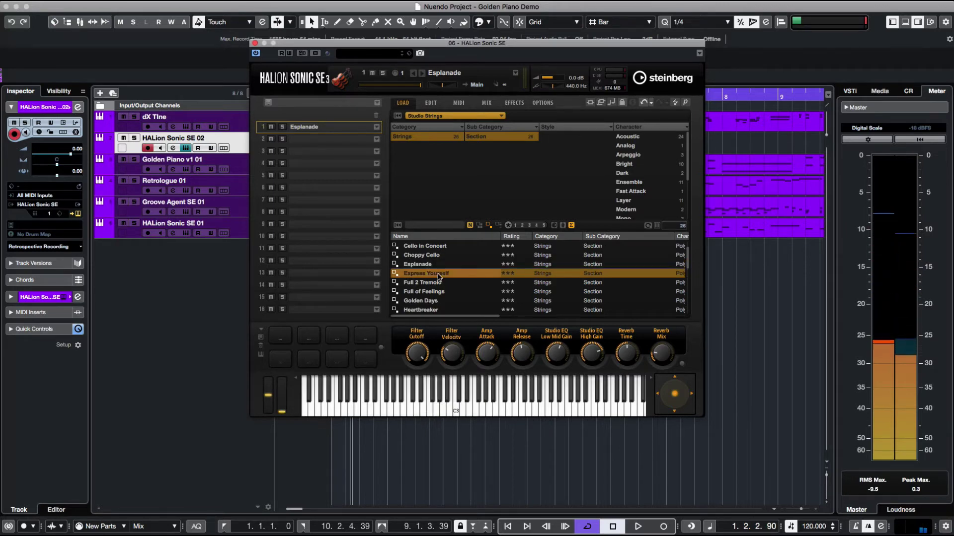
{"action": "left_click", "coordinate": [407, 415]}
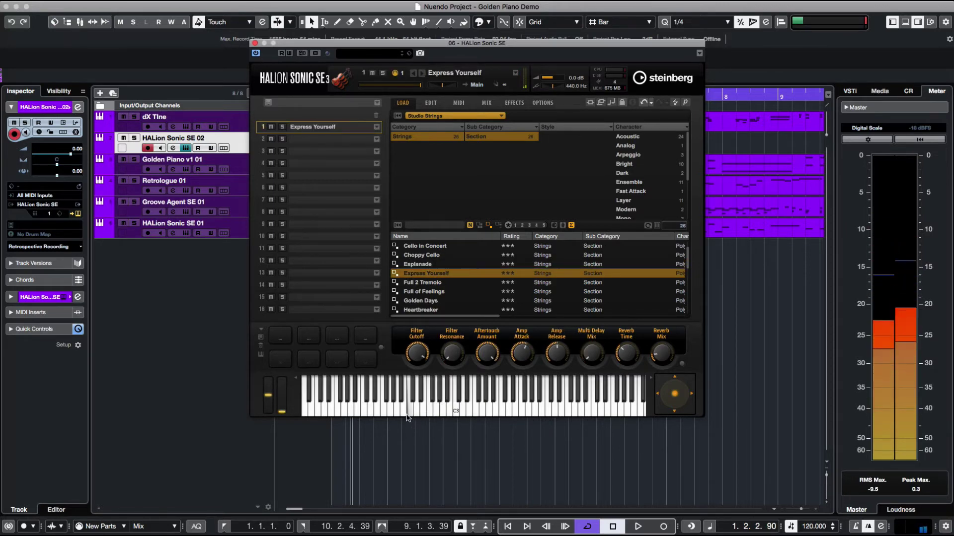
{"action": "left_click", "coordinate": [424, 382]}
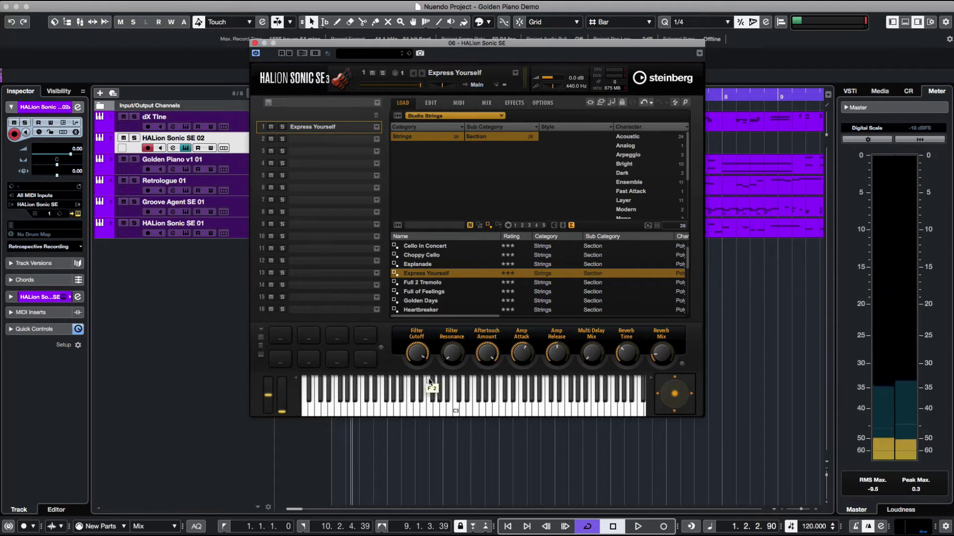
{"action": "left_click", "coordinate": [467, 390]}
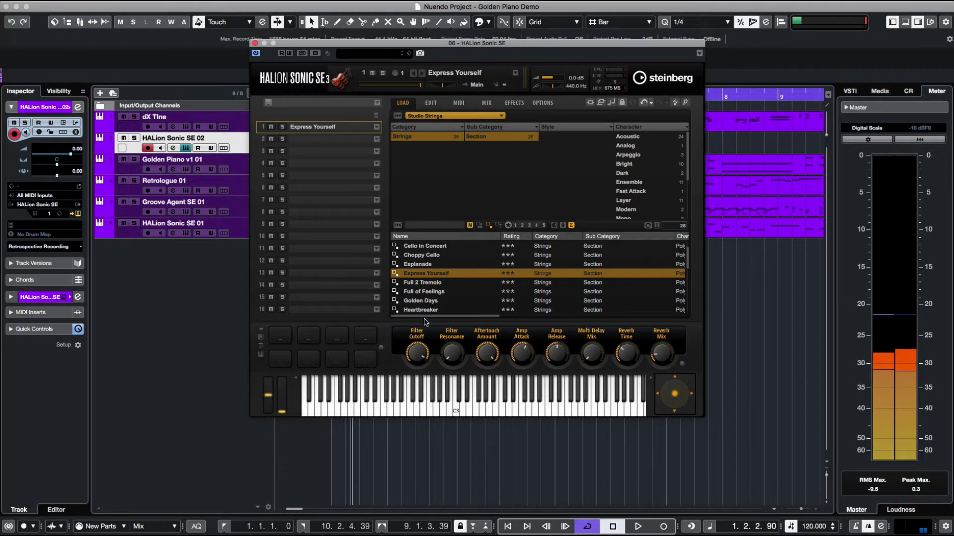
- Load the Full 2 Tremolo preset and then Golden Days, auditioning each on the virtual keyboard
{"action": "left_click", "coordinate": [429, 291]}
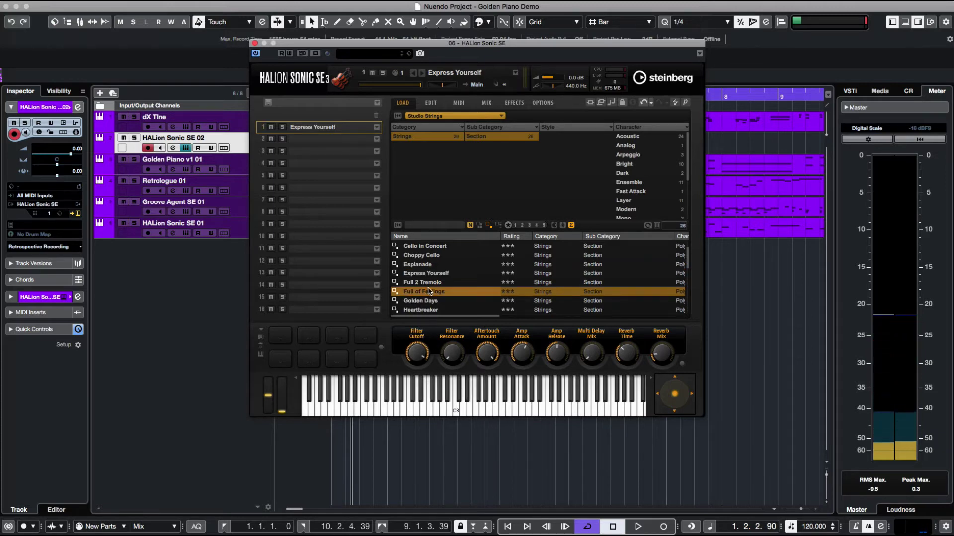
{"action": "key", "text": "Up"}
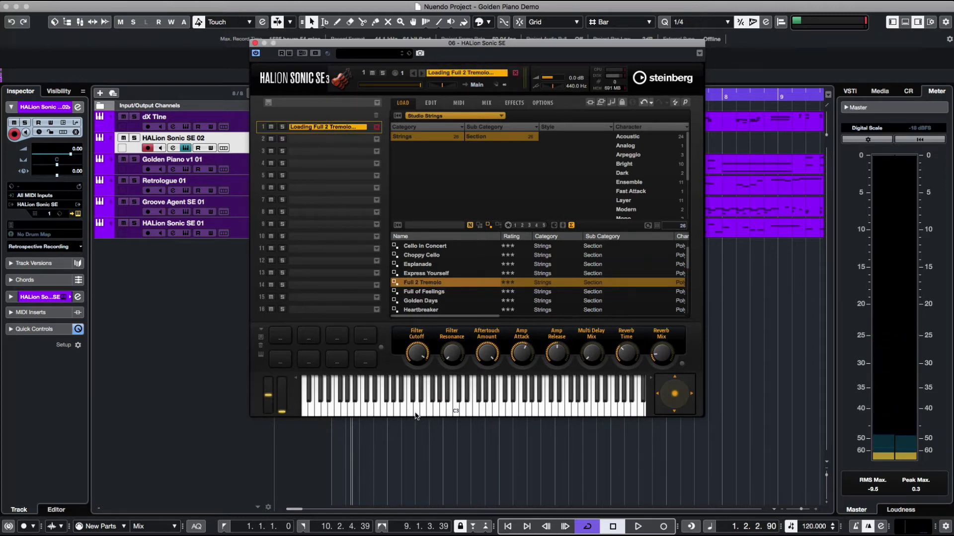
{"action": "left_click_drag", "start_coordinate": [416, 413], "coordinate": [478, 405]}
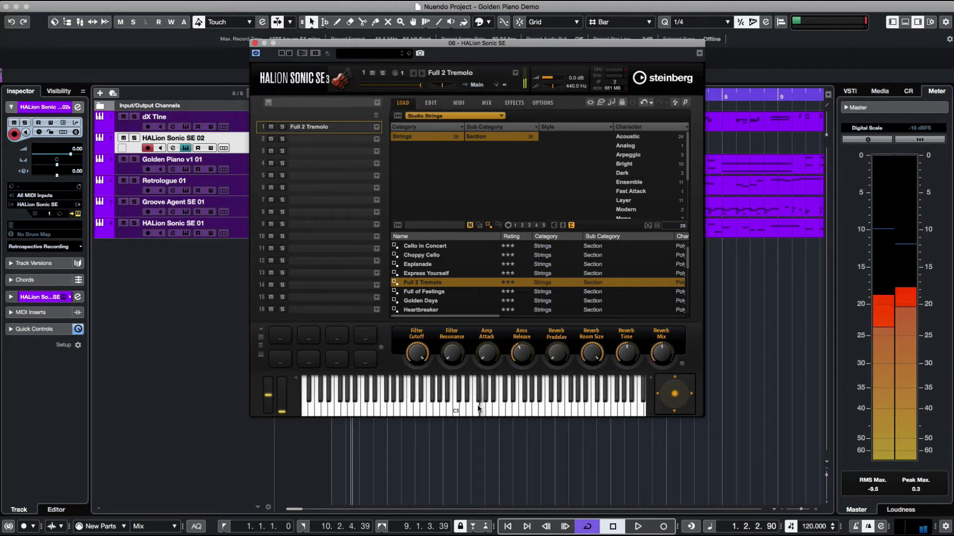
{"action": "left_click", "coordinate": [436, 299]}
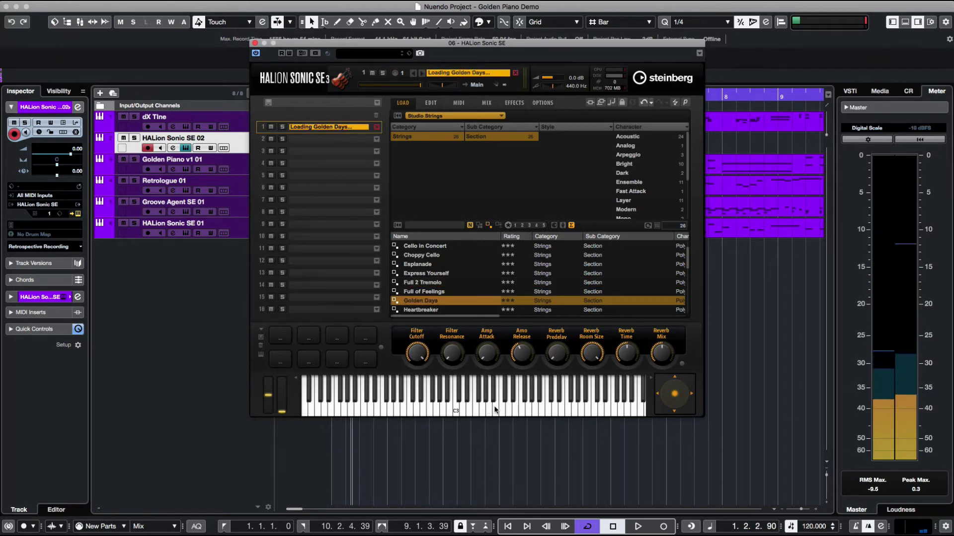
{"action": "left_click_drag", "start_coordinate": [498, 403], "coordinate": [499, 403]}
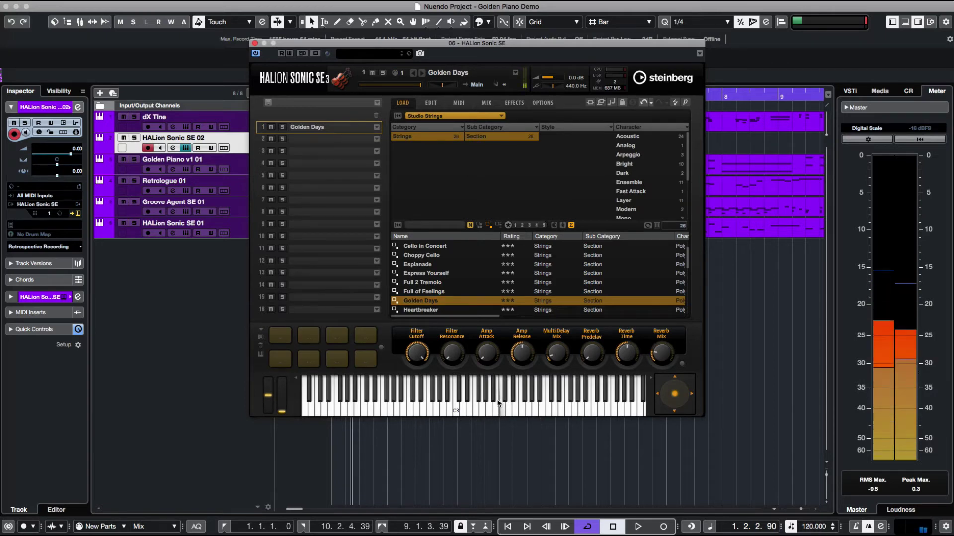
- Finish auditioning Golden Days, load the Magic Rosin preset, and audition it on the virtual keyboard and against the project playback
{"action": "left_click", "coordinate": [511, 384]}
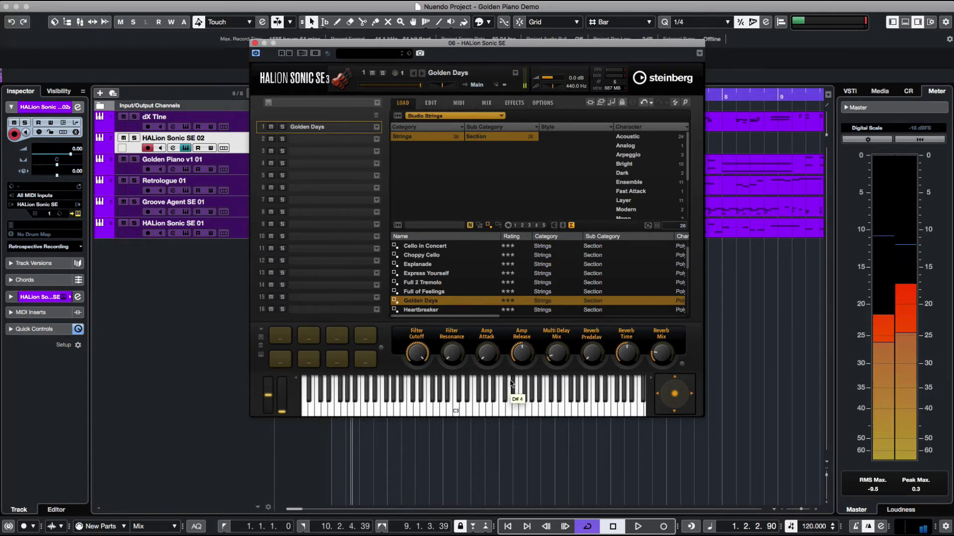
{"action": "scroll", "coordinate": [444, 306], "scroll_direction": "down", "scroll_amount": 4}
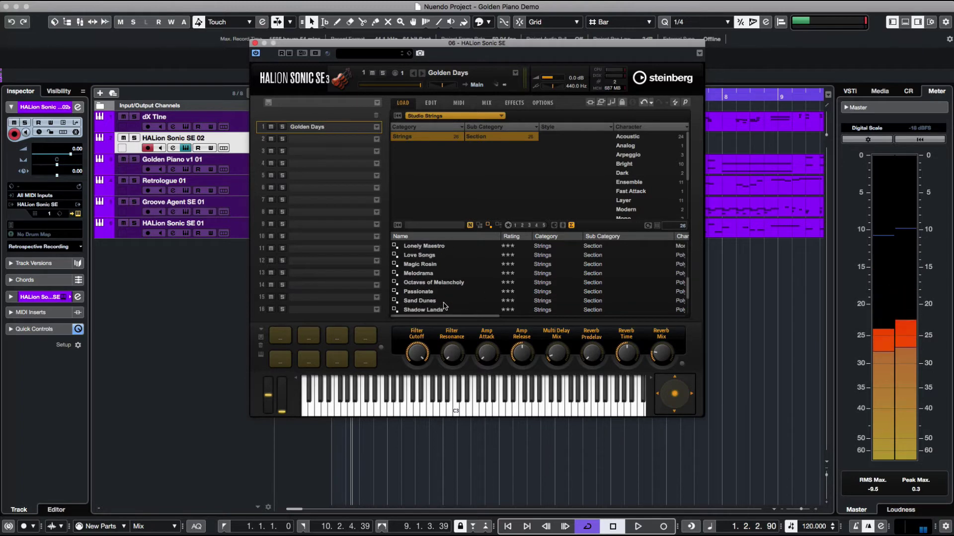
{"action": "scroll", "coordinate": [437, 274], "scroll_direction": "up", "scroll_amount": 1}
{"action": "left_click", "coordinate": [438, 274]}
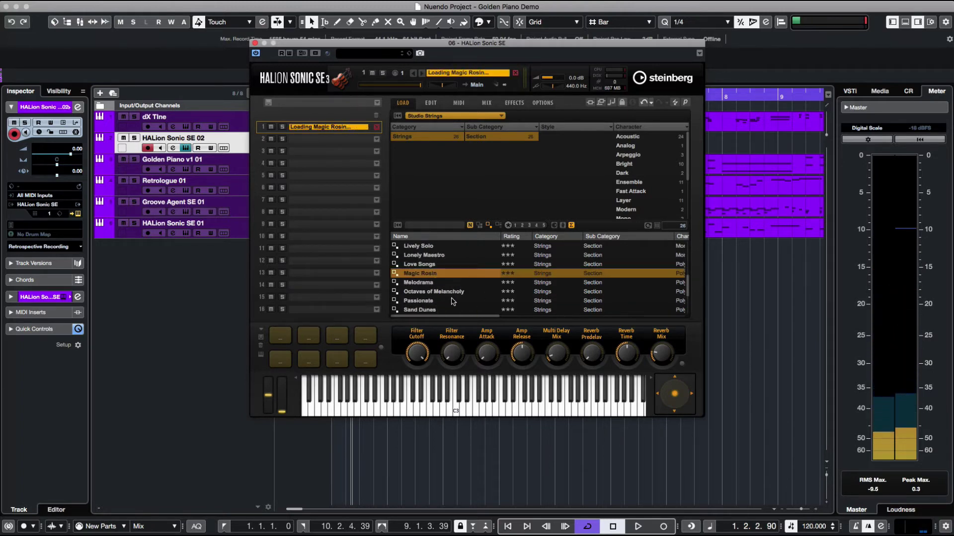
{"action": "left_click", "coordinate": [468, 414]}
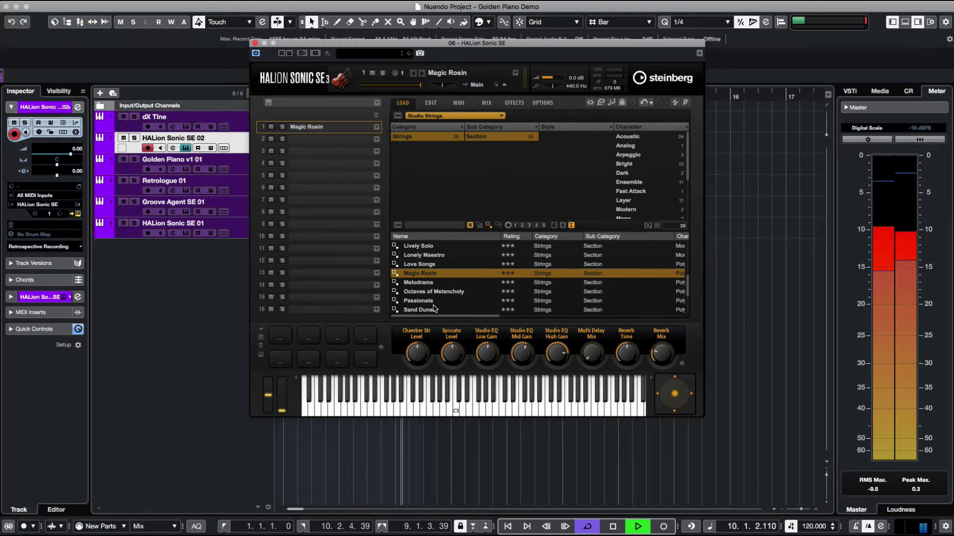
{"action": "key", "text": "space"}
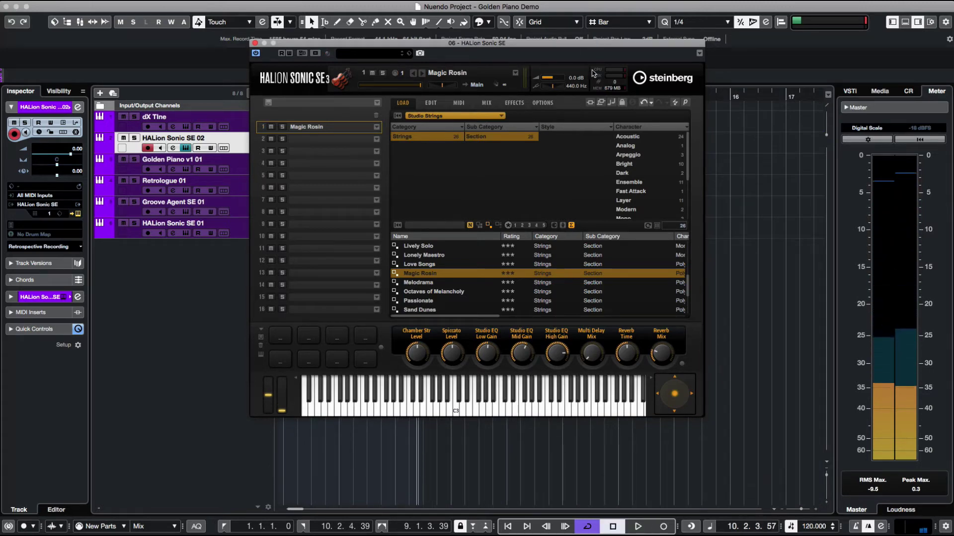
- Switch to the Engine Roar content set with the Strings filter cleared and select the Engine Roar Cinematic Kit SE preset
{"action": "left_click", "coordinate": [417, 115]}
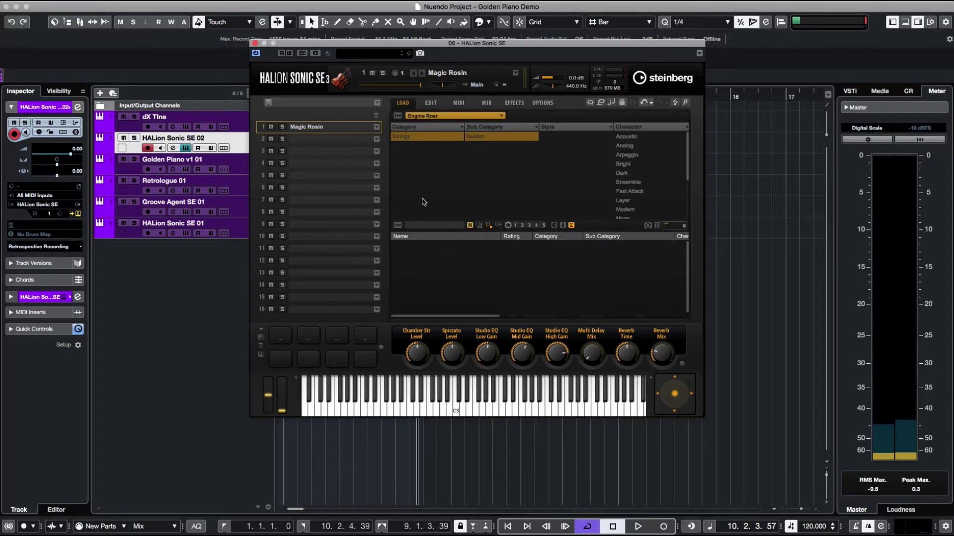
{"action": "left_click", "coordinate": [422, 188]}
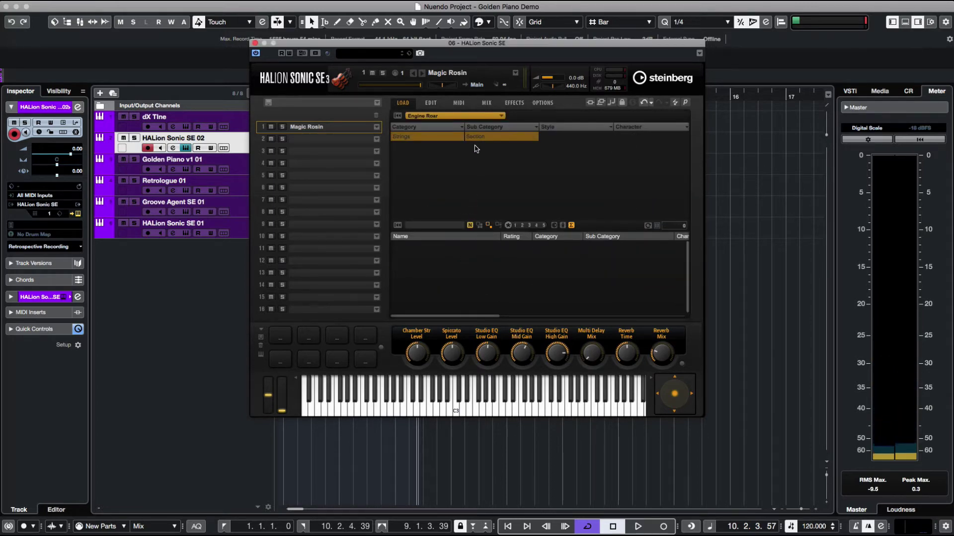
{"action": "left_click", "coordinate": [452, 137]}
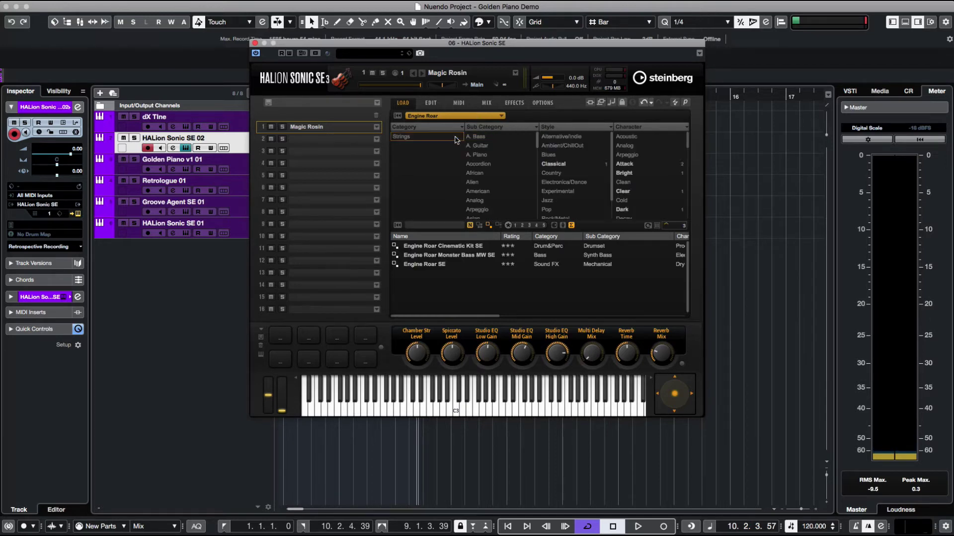
{"action": "left_click", "coordinate": [470, 246]}
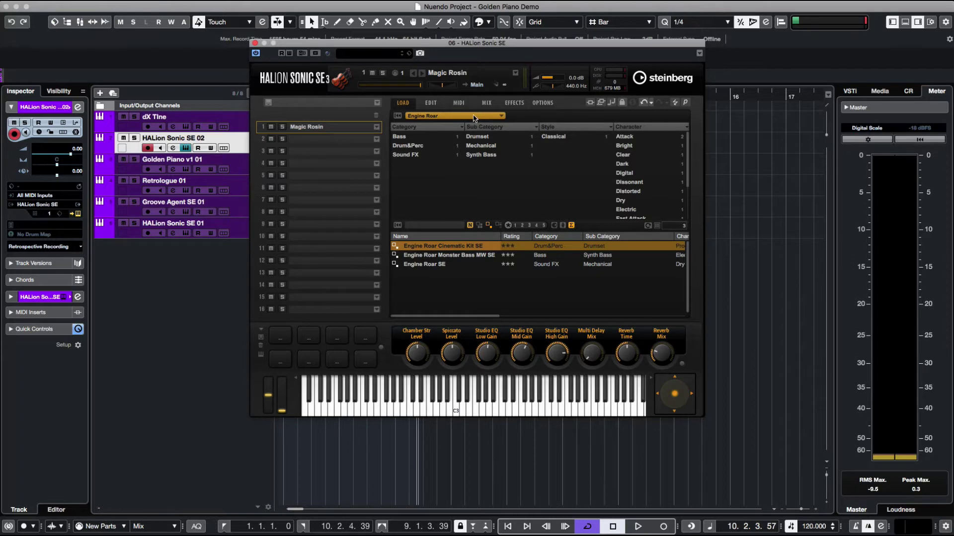
- Look through the available instrument content sets, including Hot Brass, HSO, Skylab and Studio Strings
{"action": "left_click", "coordinate": [494, 119]}
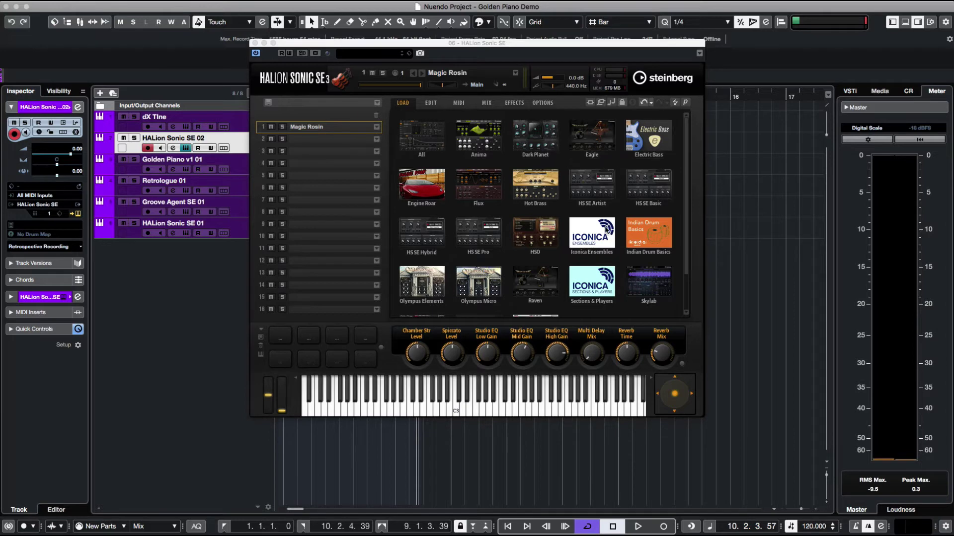
{"action": "scroll", "coordinate": [606, 230], "scroll_direction": "down", "scroll_amount": 1}
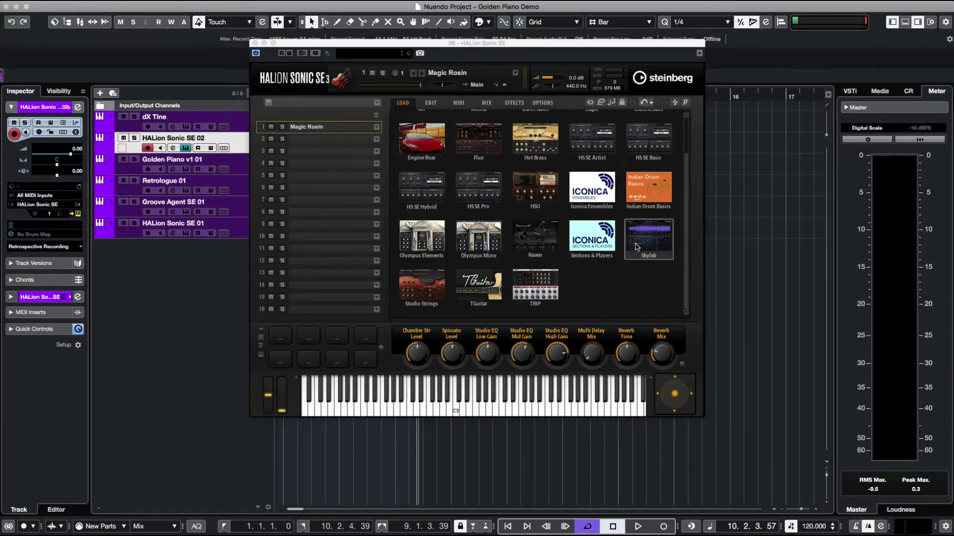
{"action": "scroll", "coordinate": [601, 236], "scroll_direction": "up", "scroll_amount": 1}
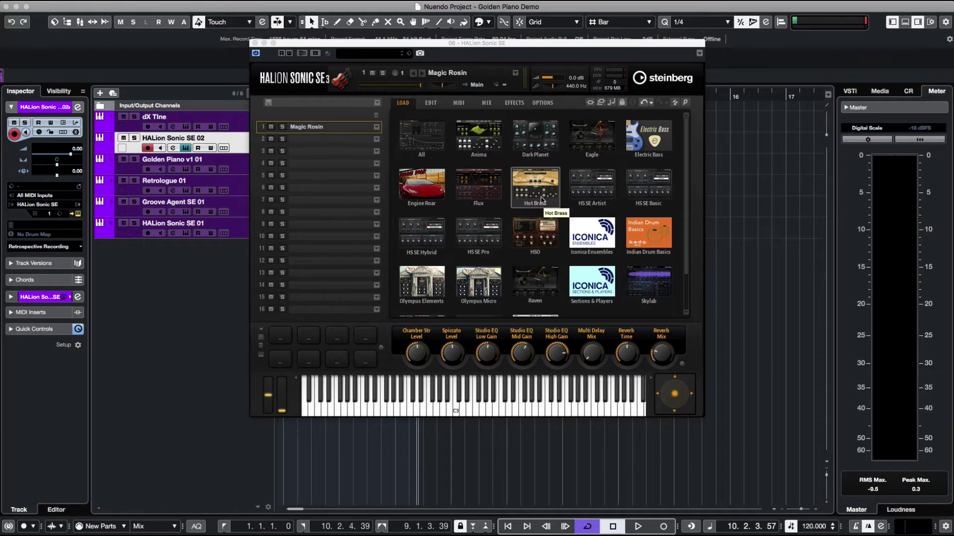
{"action": "scroll", "coordinate": [536, 189], "scroll_direction": "down", "scroll_amount": 1}
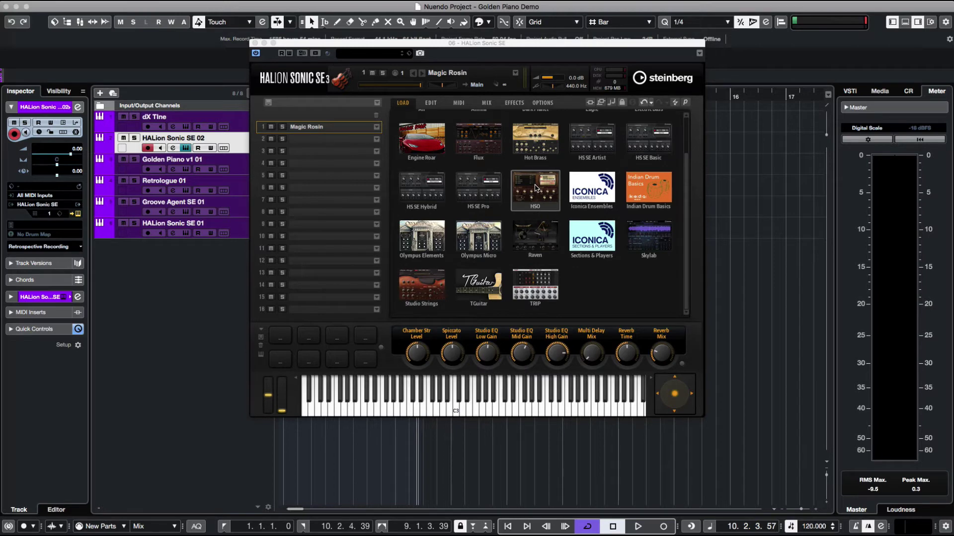
{"action": "scroll", "coordinate": [536, 188], "scroll_direction": "up", "scroll_amount": 1}
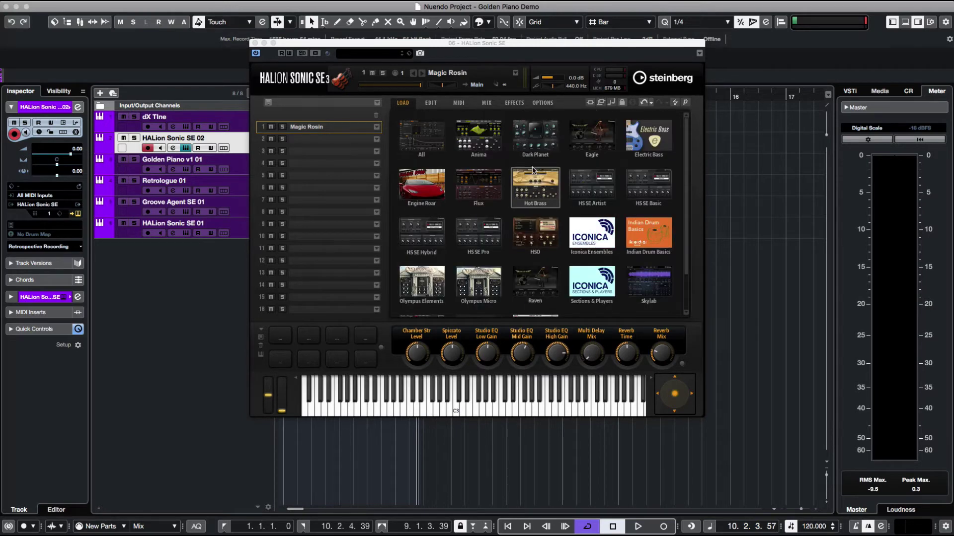
{"action": "left_click", "coordinate": [406, 105]}
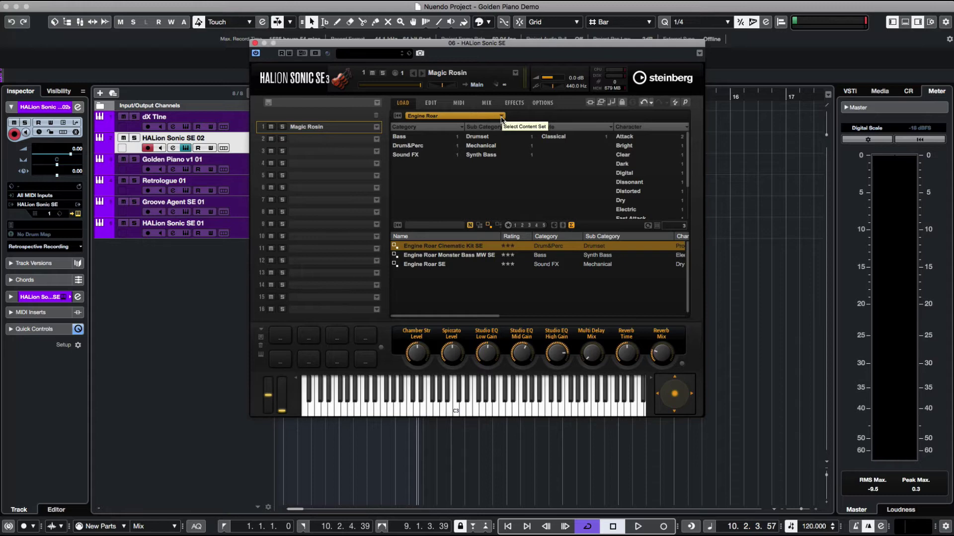
{"action": "left_click", "coordinate": [397, 116]}
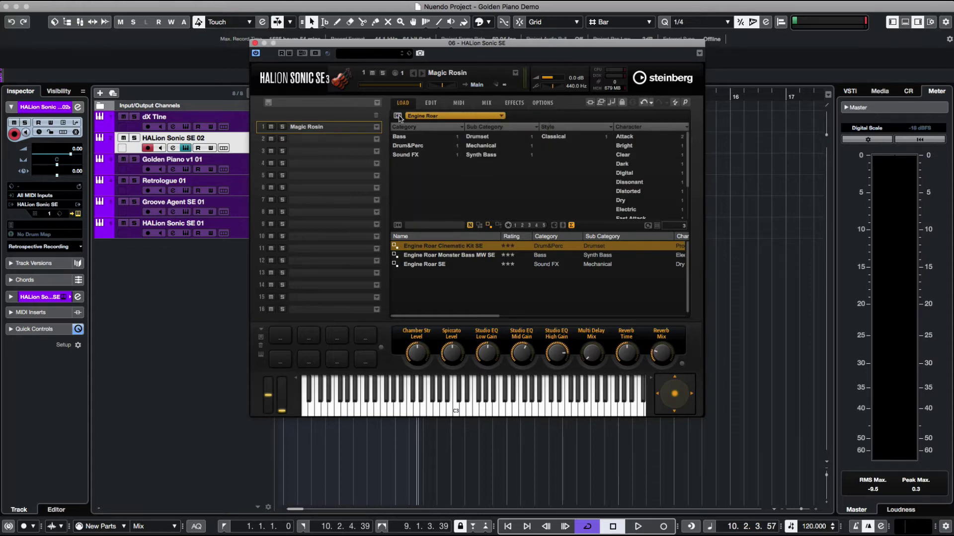
{"action": "left_click", "coordinate": [502, 116]}
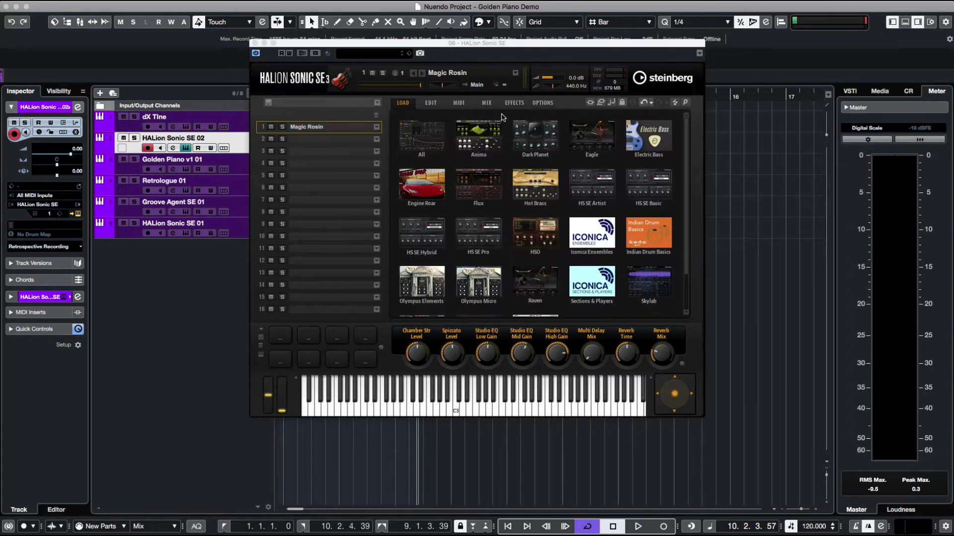
{"action": "left_click", "coordinate": [404, 105]}
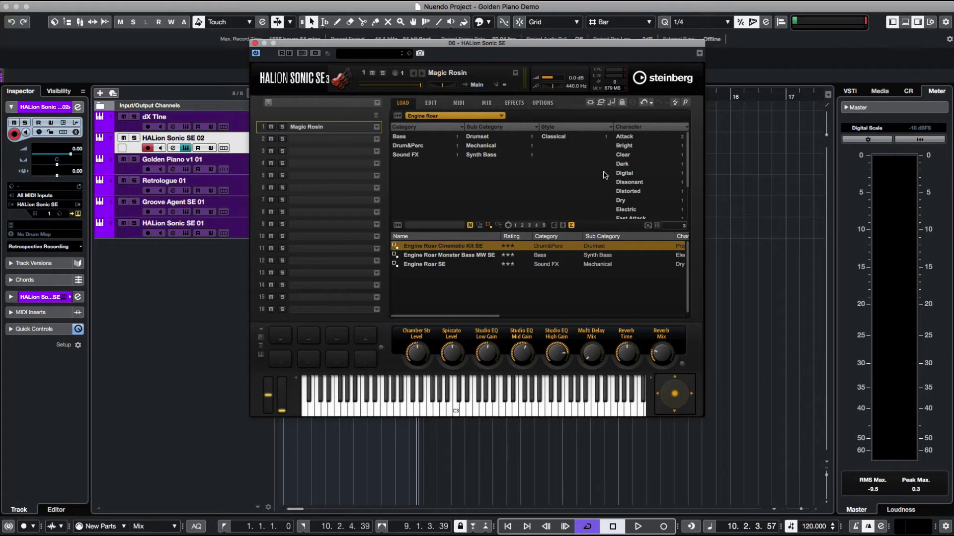
- Switch the preset browser's content set to All Instrument Sets
{"action": "left_click", "coordinate": [502, 116]}
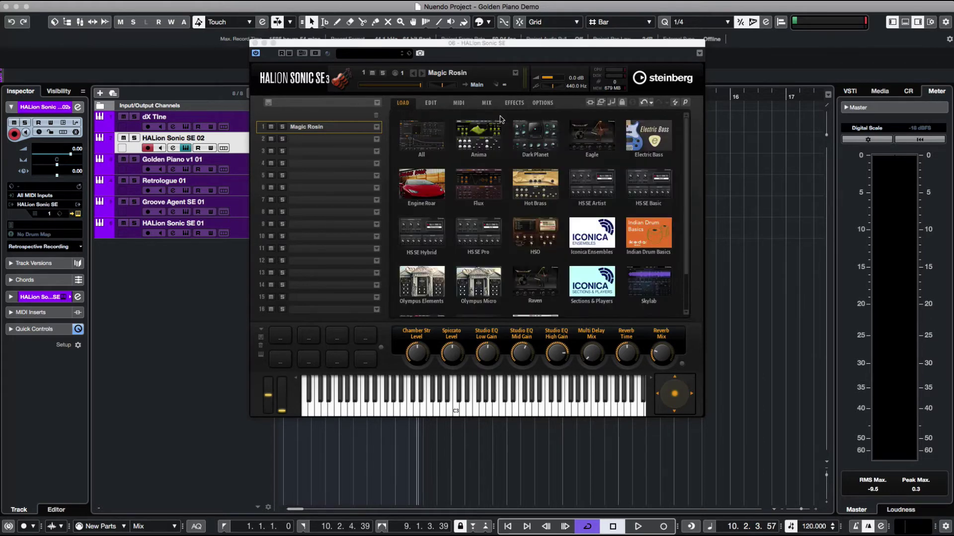
{"action": "left_click", "coordinate": [443, 138]}
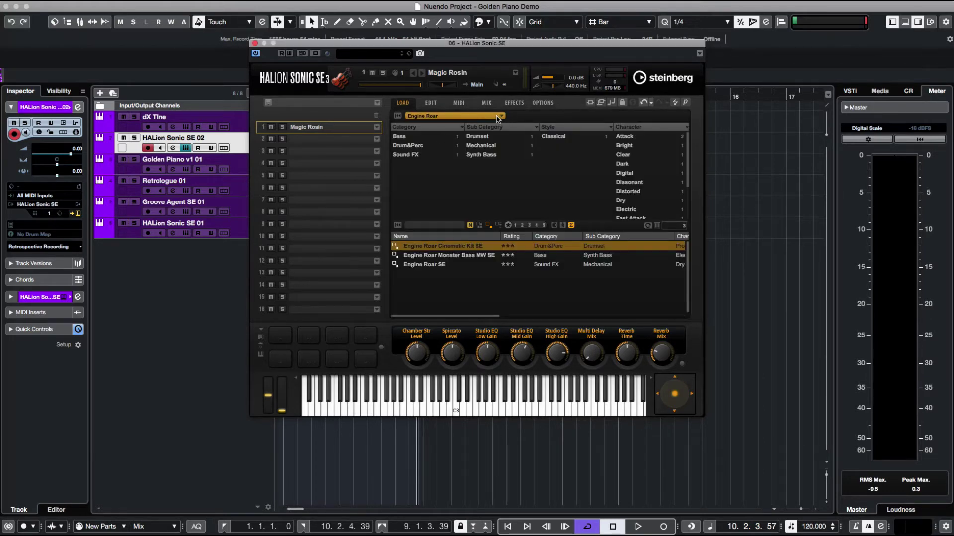
{"action": "left_click", "coordinate": [499, 117]}
{"action": "left_click", "coordinate": [445, 161]}
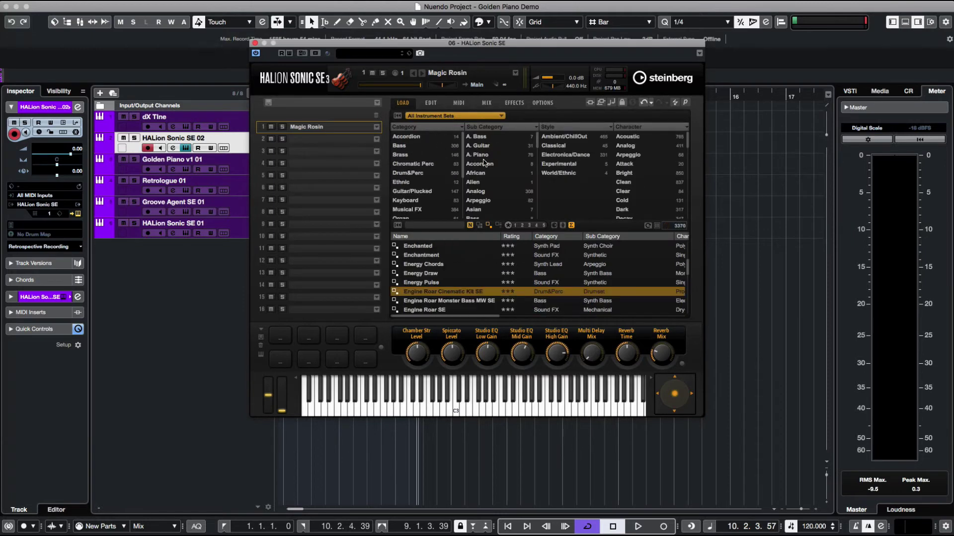
- Filter the presets to the Guitar/Plucked category and the E. Guitar sub category
{"action": "scroll", "coordinate": [492, 166], "scroll_direction": "down", "scroll_amount": 3}
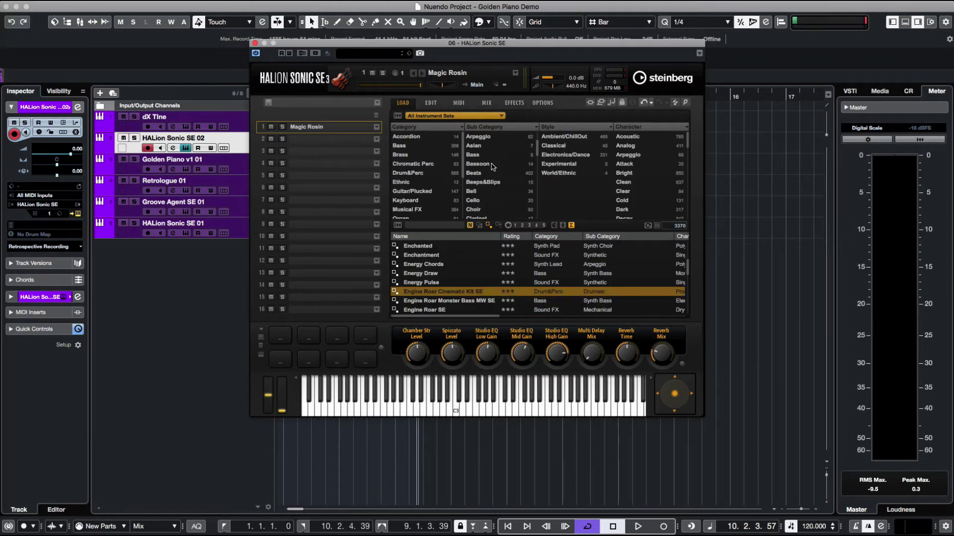
{"action": "scroll", "coordinate": [492, 166], "scroll_direction": "down", "scroll_amount": 10}
{"action": "scroll", "coordinate": [432, 188], "scroll_direction": "down", "scroll_amount": 3}
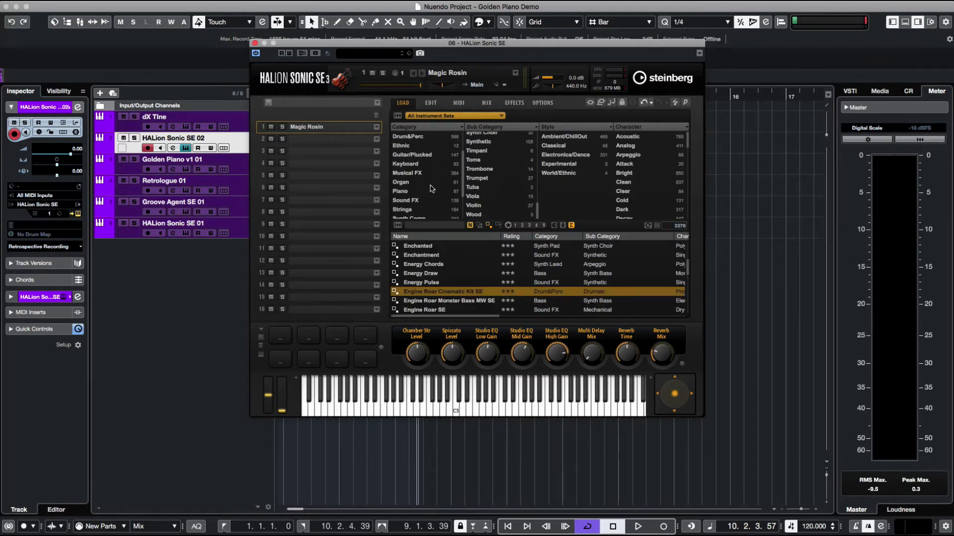
{"action": "left_click", "coordinate": [412, 155]}
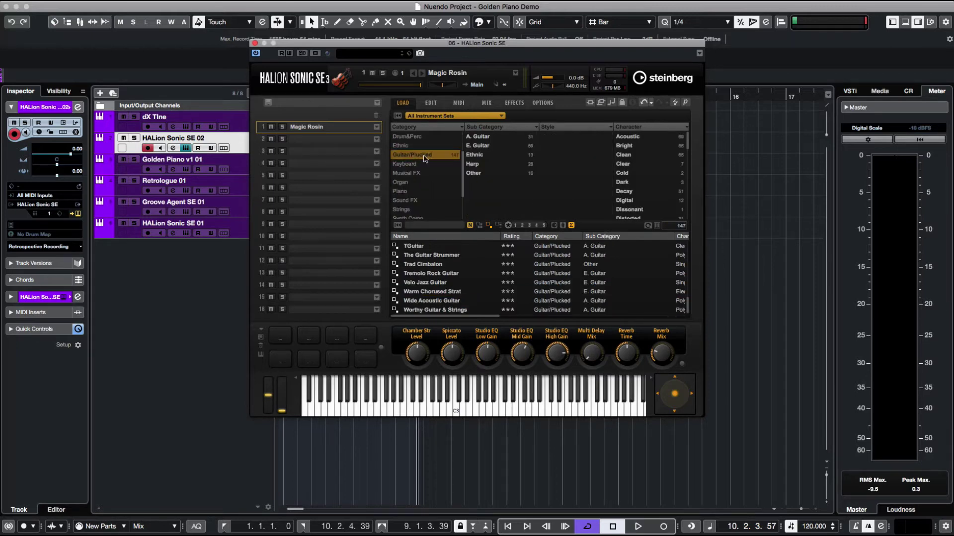
{"action": "left_click", "coordinate": [481, 146]}
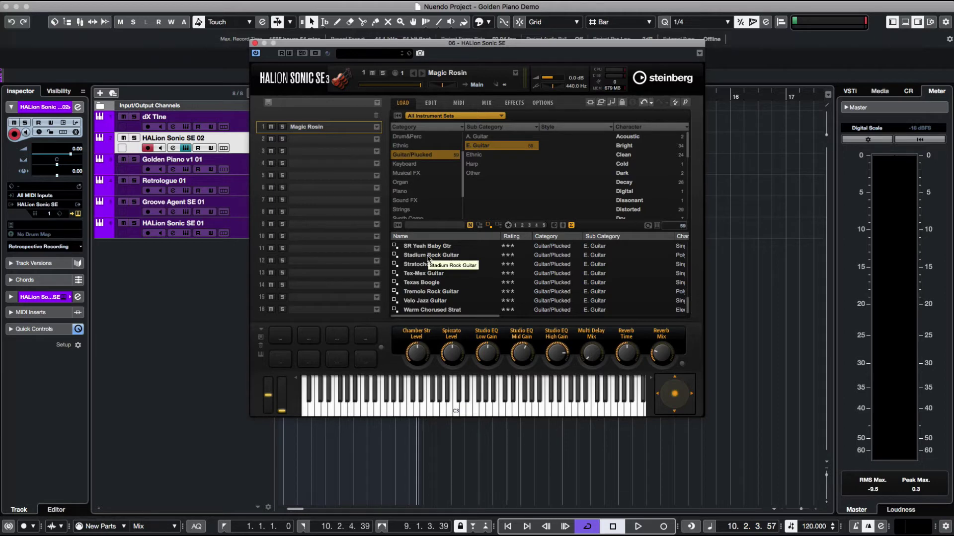
- Browse the electric guitar presets and select Distortion Guitar 2 VX
{"action": "scroll", "coordinate": [426, 286], "scroll_direction": "up", "scroll_amount": 8}
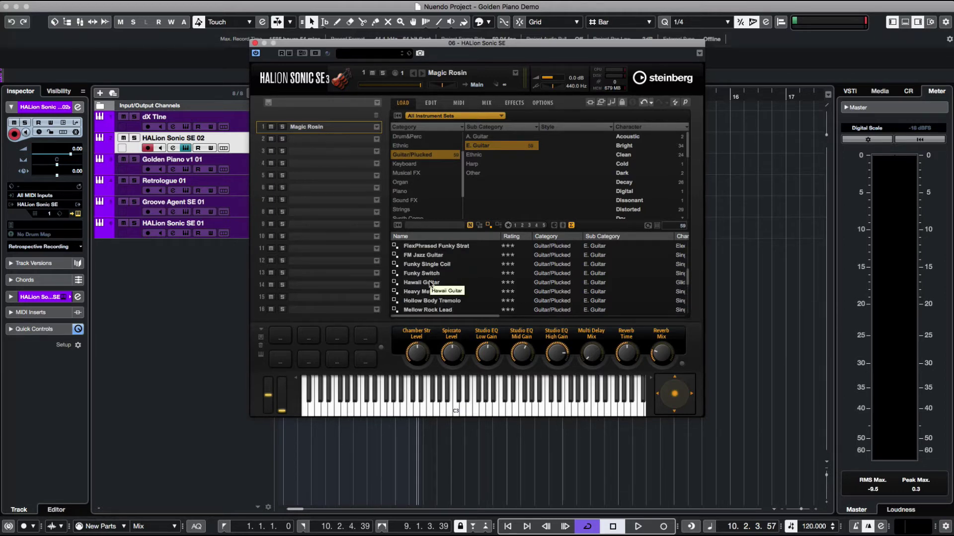
{"action": "scroll", "coordinate": [431, 270], "scroll_direction": "down", "scroll_amount": 2}
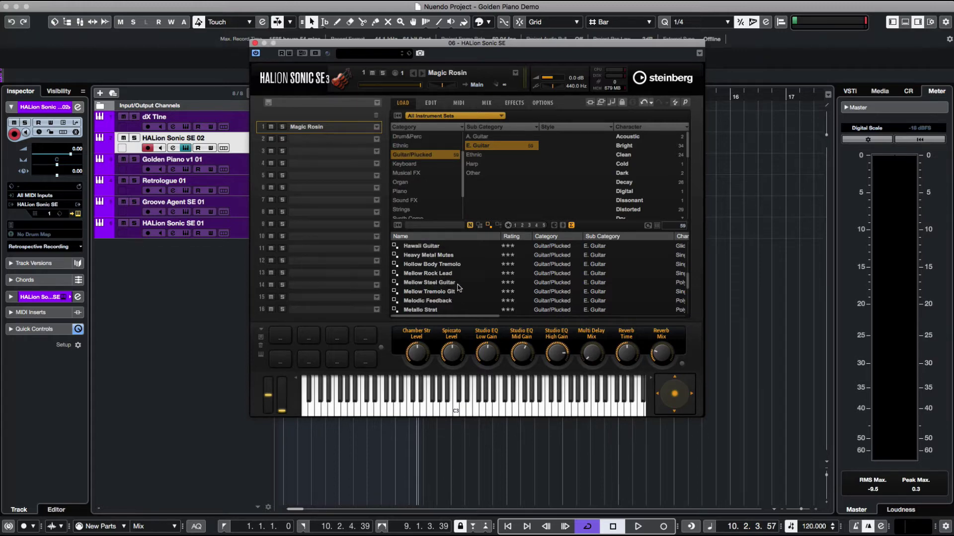
{"action": "scroll", "coordinate": [458, 287], "scroll_direction": "up", "scroll_amount": 10}
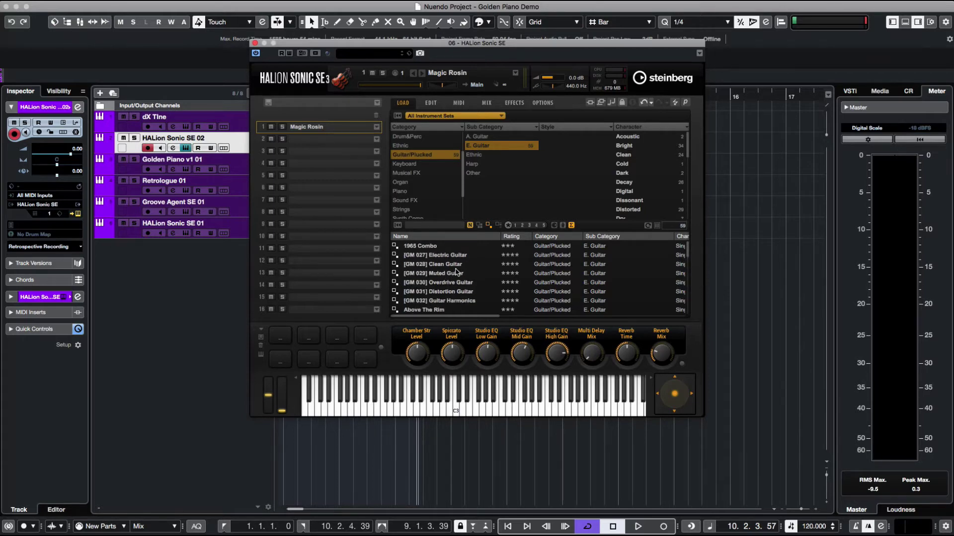
{"action": "scroll", "coordinate": [457, 272], "scroll_direction": "down", "scroll_amount": 1}
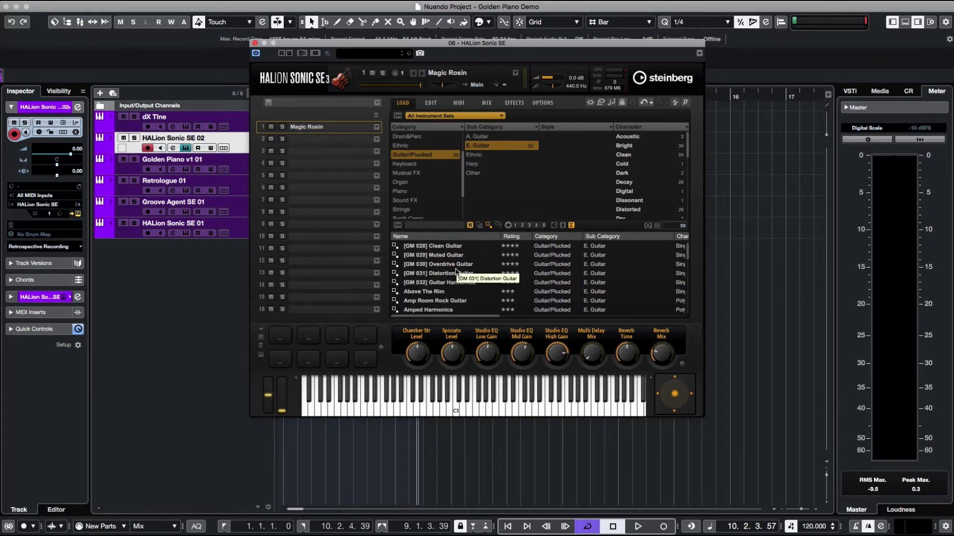
{"action": "scroll", "coordinate": [456, 271], "scroll_direction": "up", "scroll_amount": 1}
{"action": "scroll", "coordinate": [456, 271], "scroll_direction": "down", "scroll_amount": 1}
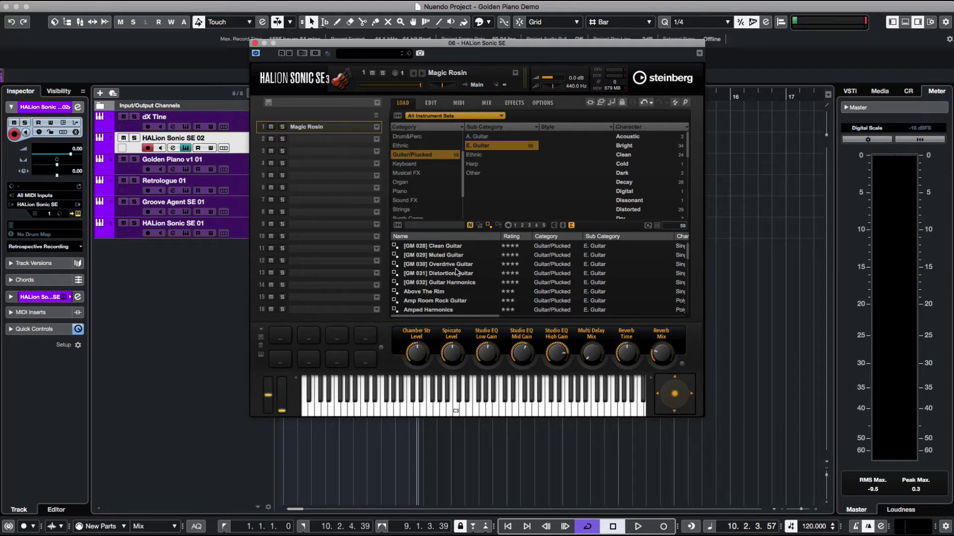
{"action": "scroll", "coordinate": [456, 271], "scroll_direction": "down", "scroll_amount": 2}
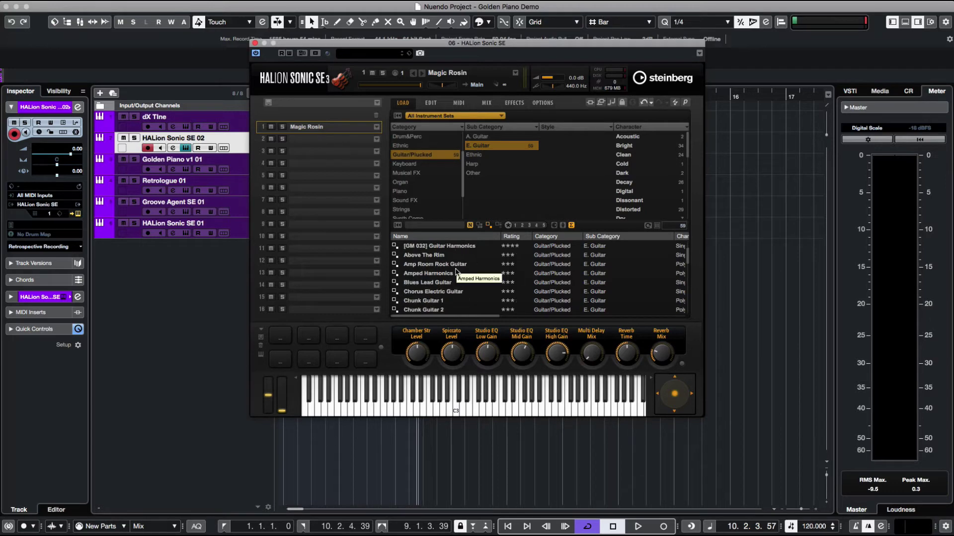
{"action": "scroll", "coordinate": [456, 271], "scroll_direction": "down", "scroll_amount": 2}
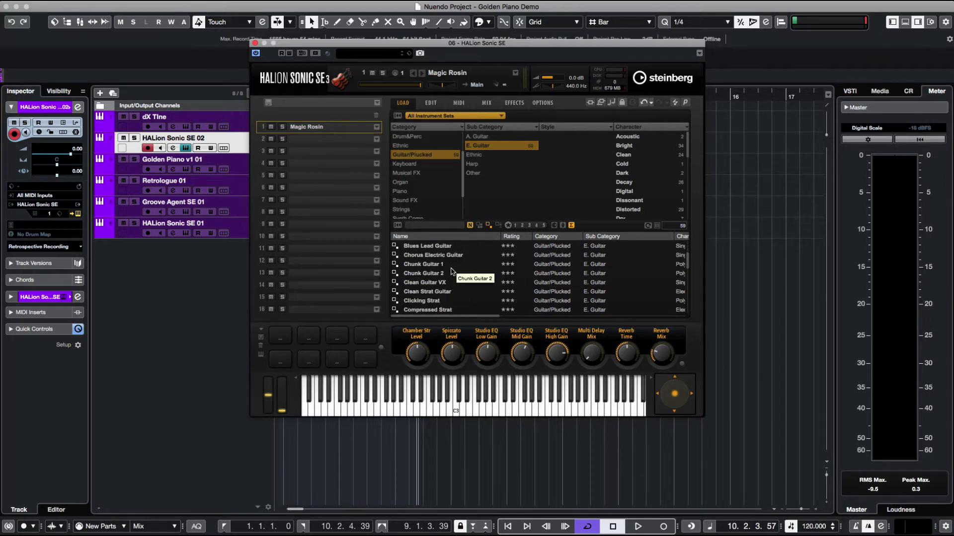
{"action": "scroll", "coordinate": [439, 269], "scroll_direction": "down", "scroll_amount": 2}
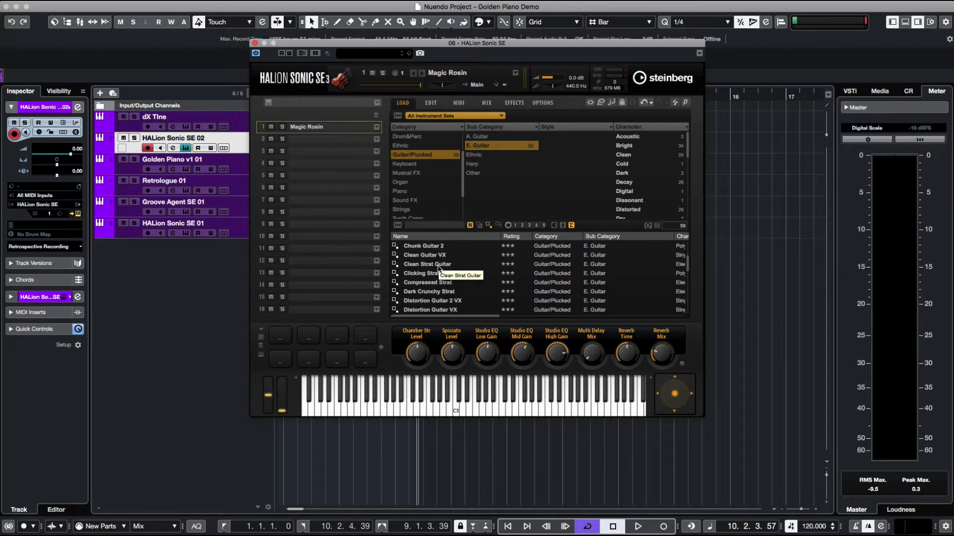
{"action": "scroll", "coordinate": [439, 269], "scroll_direction": "down", "scroll_amount": 1}
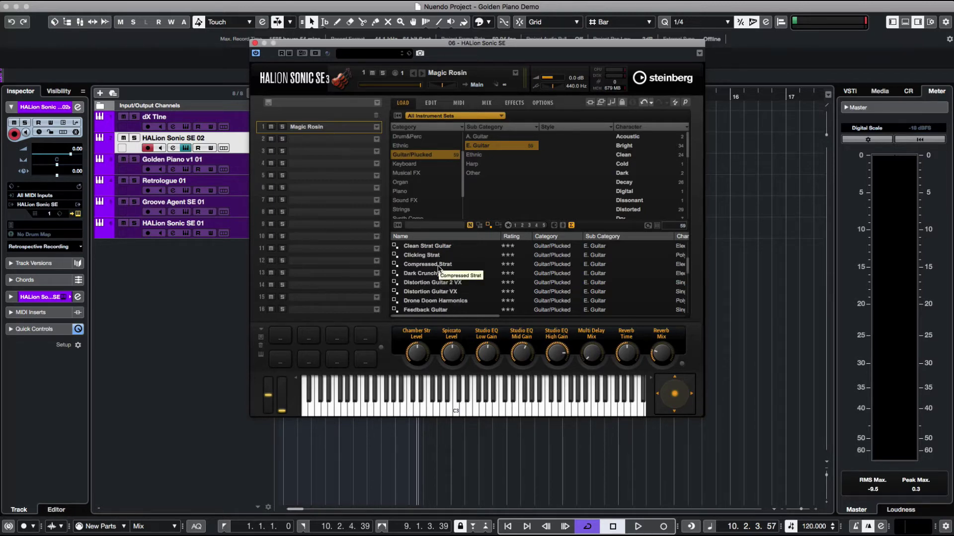
{"action": "left_click", "coordinate": [431, 284]}
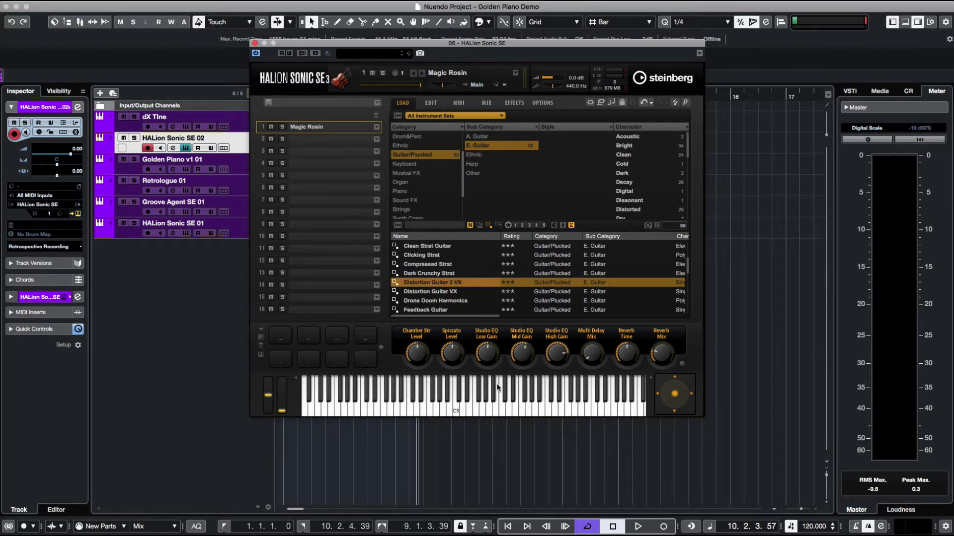
- Audition Distortion Guitar 2 VX with a test note, and load the Power Chords Strat preset from the electric guitar list
{"action": "left_click", "coordinate": [492, 413]}
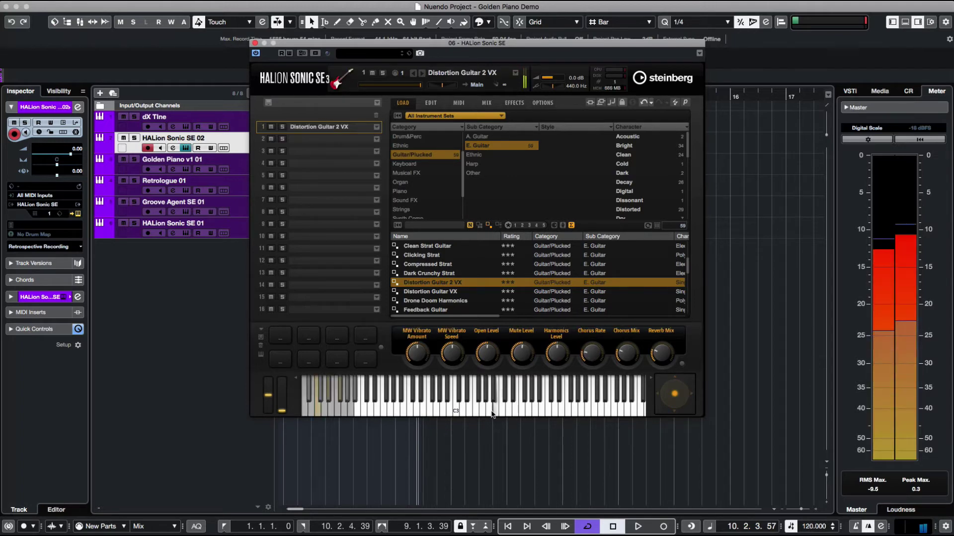
{"action": "scroll", "coordinate": [413, 313], "scroll_direction": "down", "scroll_amount": 3}
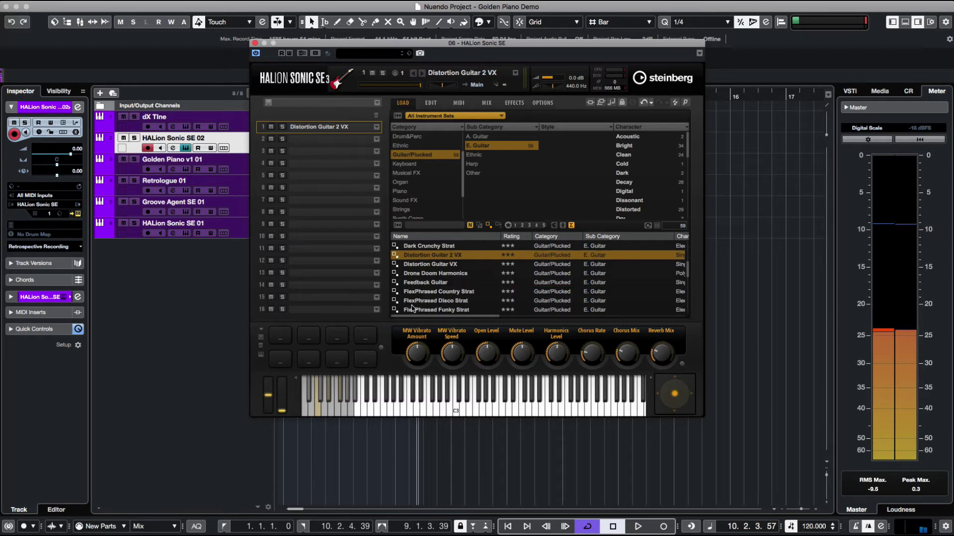
{"action": "scroll", "coordinate": [425, 301], "scroll_direction": "down", "scroll_amount": 2}
{"action": "scroll", "coordinate": [424, 301], "scroll_direction": "down", "scroll_amount": 8}
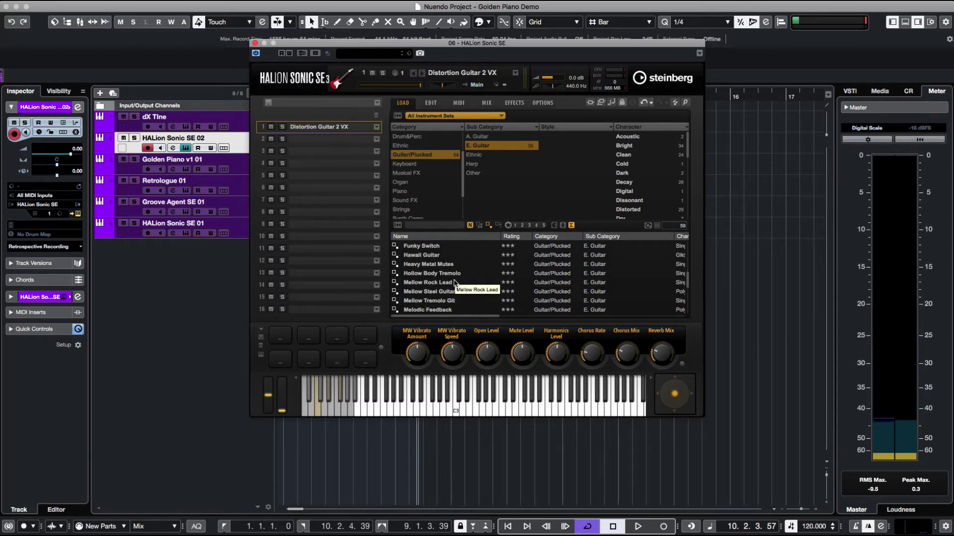
{"action": "scroll", "coordinate": [454, 283], "scroll_direction": "down", "scroll_amount": 2}
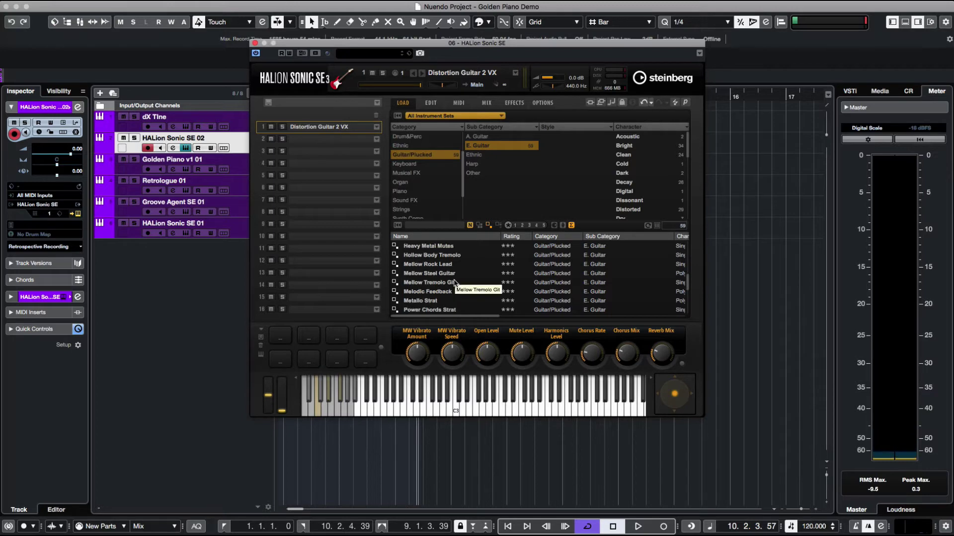
{"action": "double_click", "coordinate": [438, 310]}
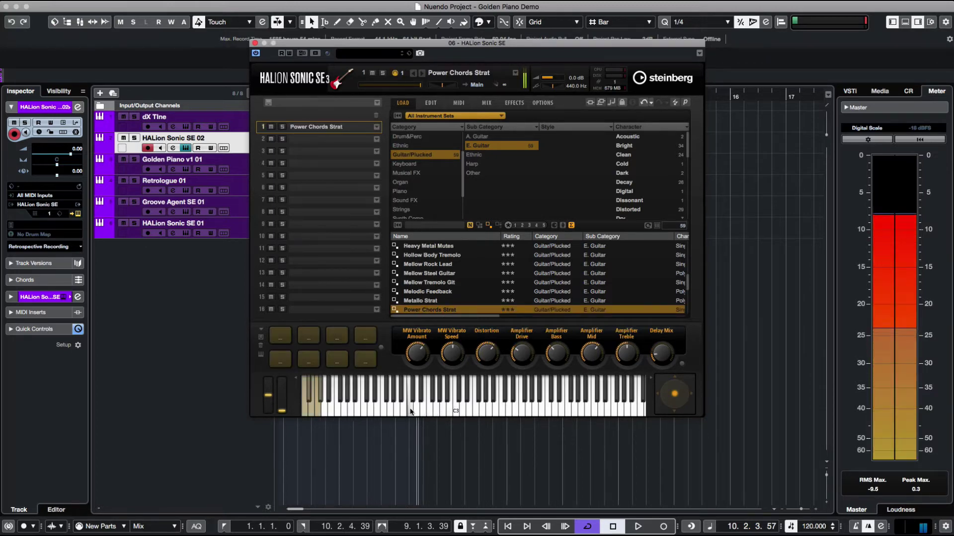
- Look through the remaining electric guitar presets and the edit, mix, effects and options pages for Power Chords Strat
{"action": "scroll", "coordinate": [471, 286], "scroll_direction": "down", "scroll_amount": 4}
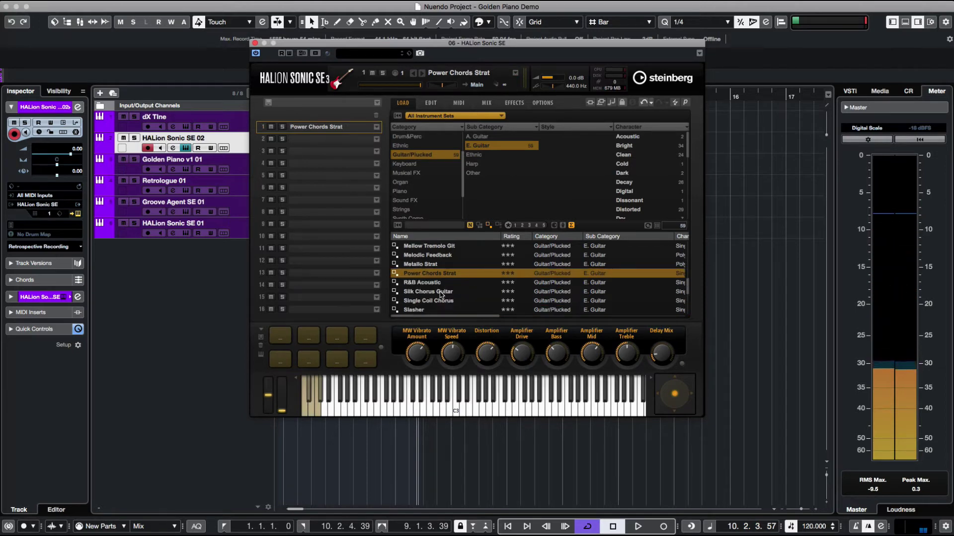
{"action": "scroll", "coordinate": [440, 294], "scroll_direction": "down", "scroll_amount": 4}
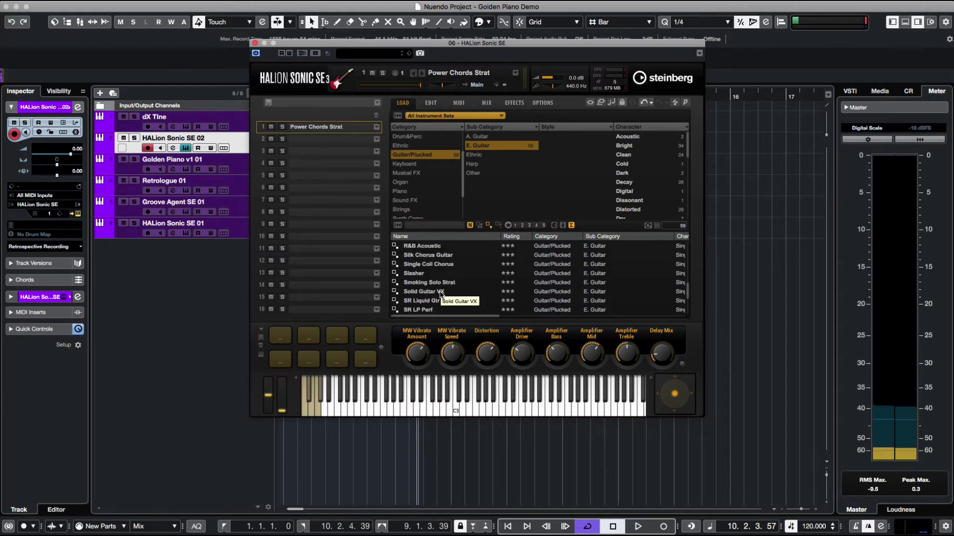
{"action": "scroll", "coordinate": [440, 294], "scroll_direction": "down", "scroll_amount": 5}
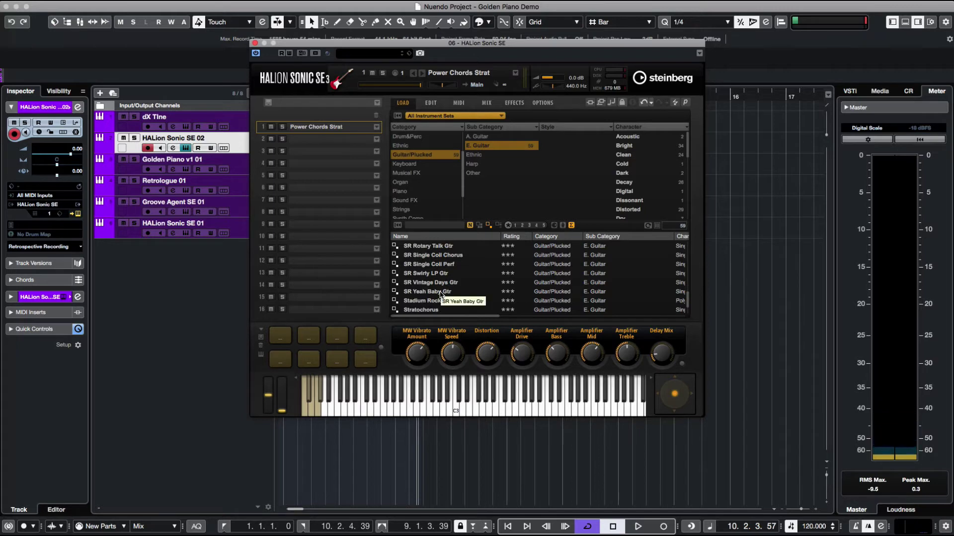
{"action": "scroll", "coordinate": [446, 299], "scroll_direction": "down", "scroll_amount": 2}
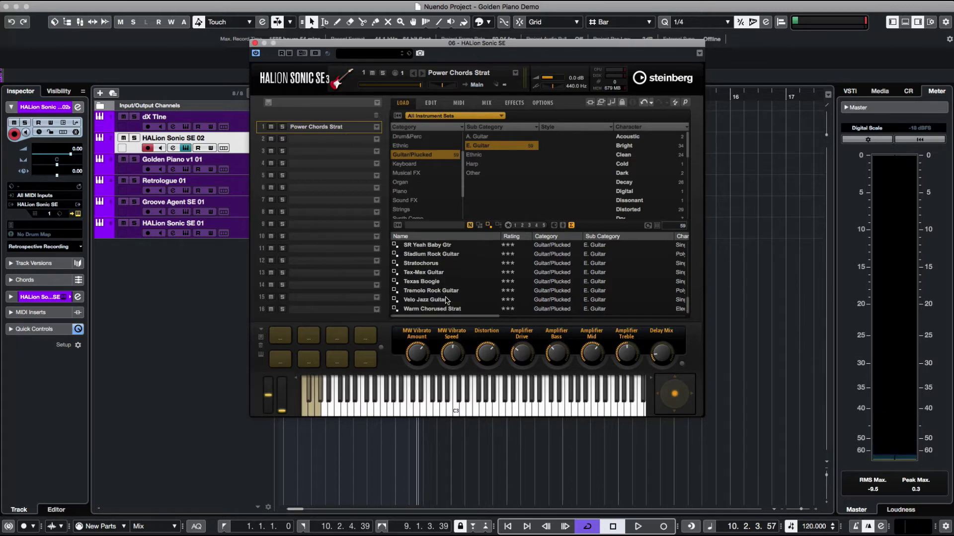
{"action": "scroll", "coordinate": [447, 300], "scroll_direction": "up", "scroll_amount": 4}
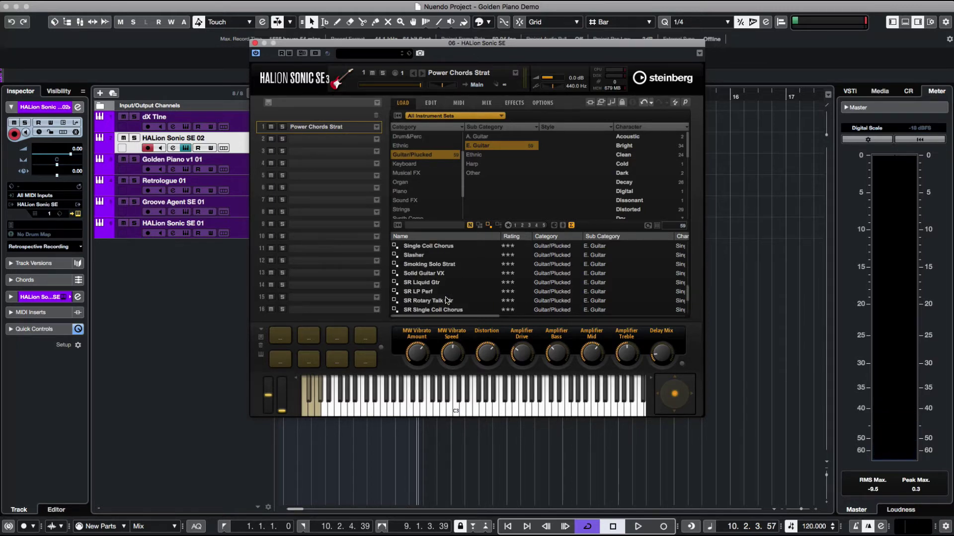
{"action": "left_click", "coordinate": [431, 104]}
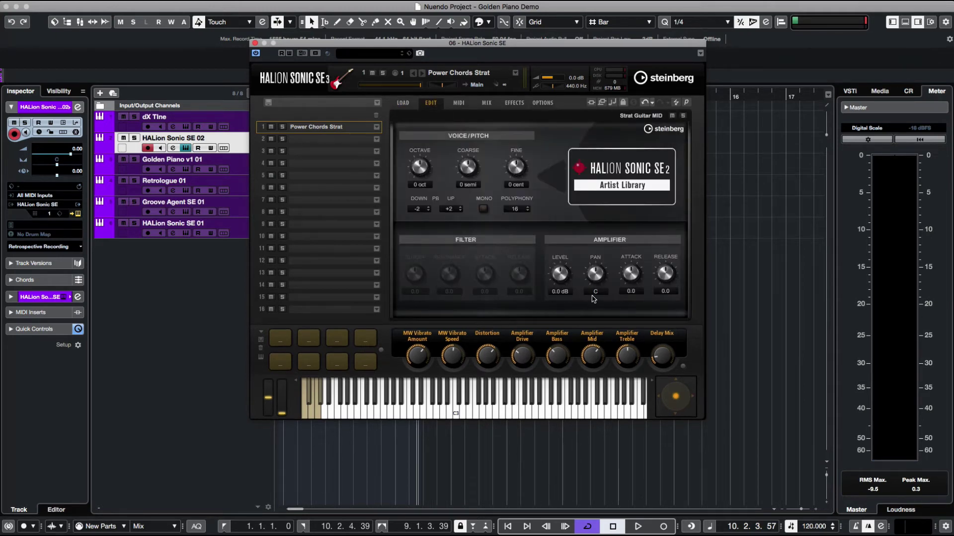
{"action": "key", "text": "F9"}
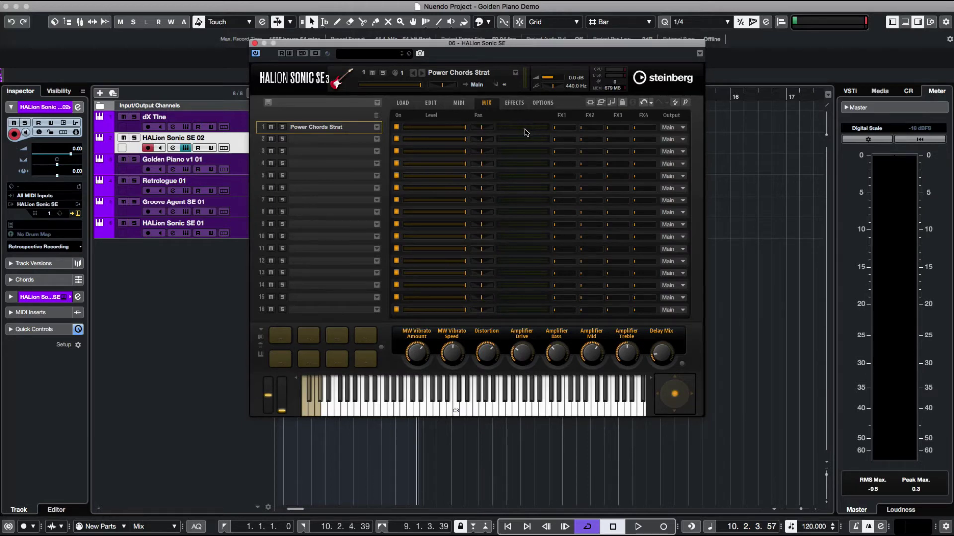
{"action": "left_click", "coordinate": [513, 104]}
{"action": "left_click", "coordinate": [542, 105]}
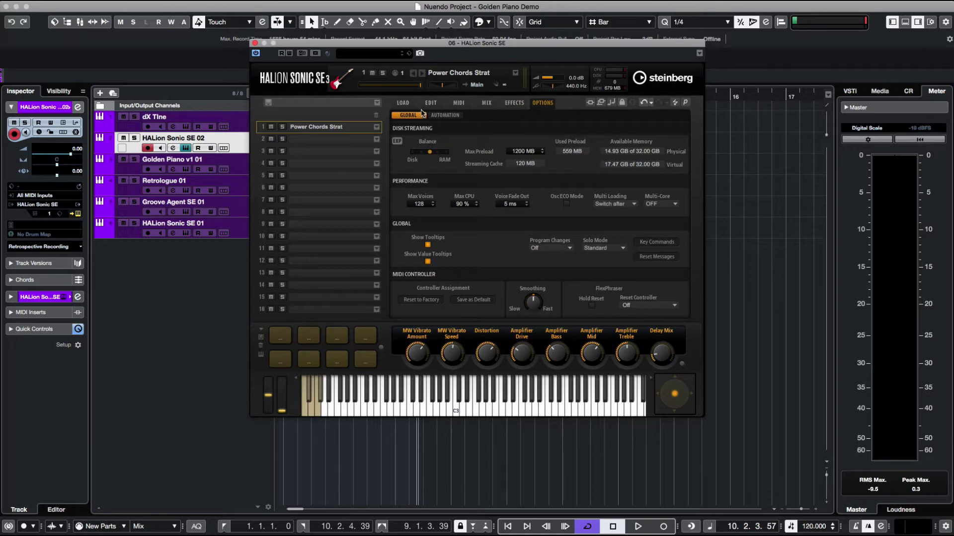
{"action": "left_click", "coordinate": [403, 104]}
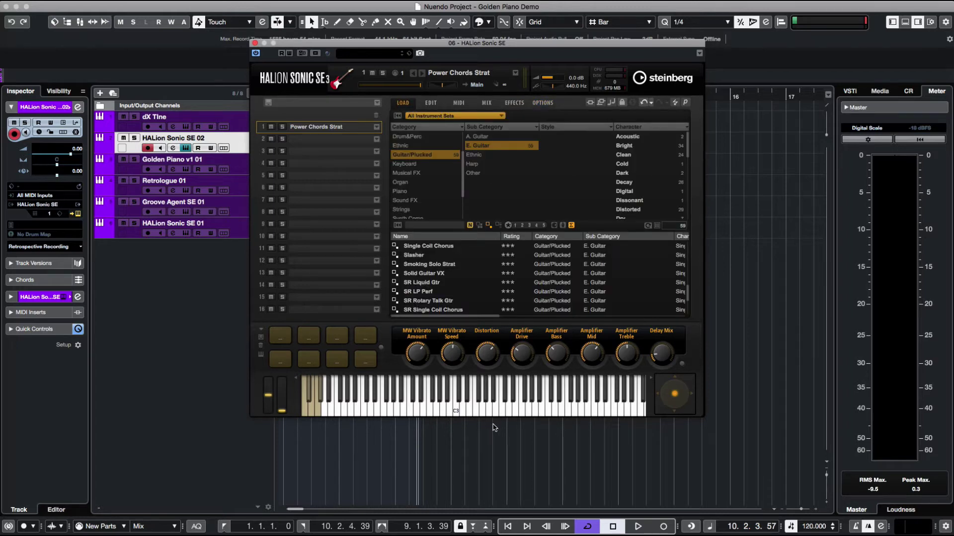
- Audition Power Chords Strat with a few notes and start the project playback
{"action": "left_click", "coordinate": [480, 415]}
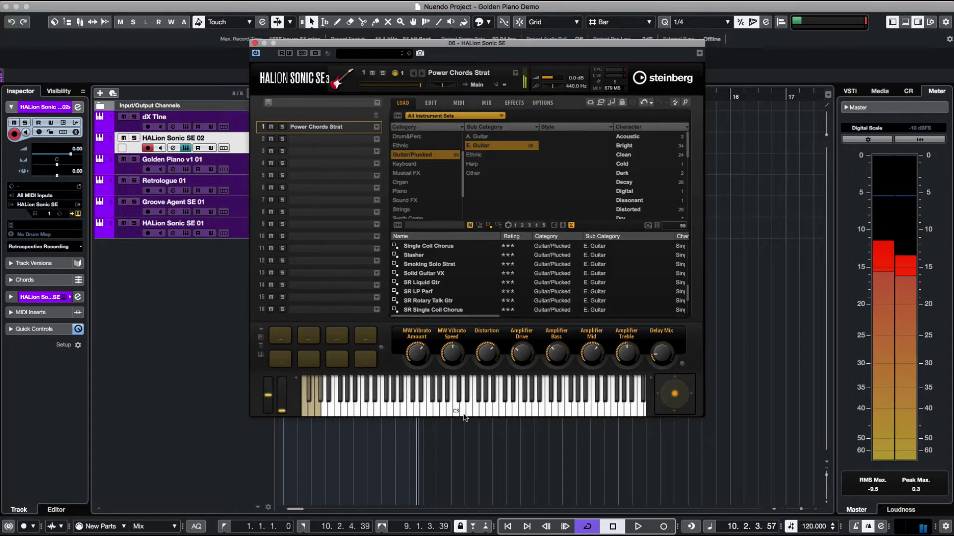
{"action": "left_click", "coordinate": [427, 414]}
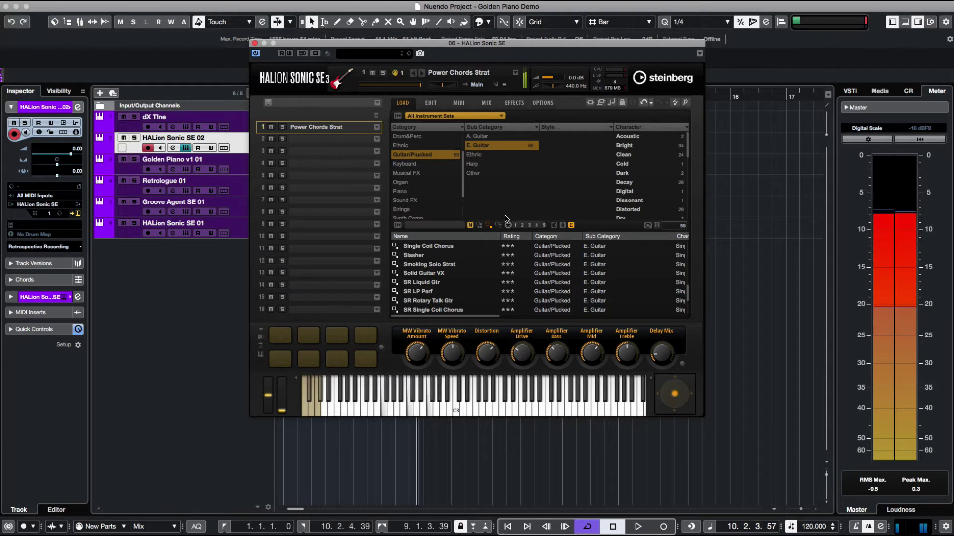
{"action": "key", "text": "space"}
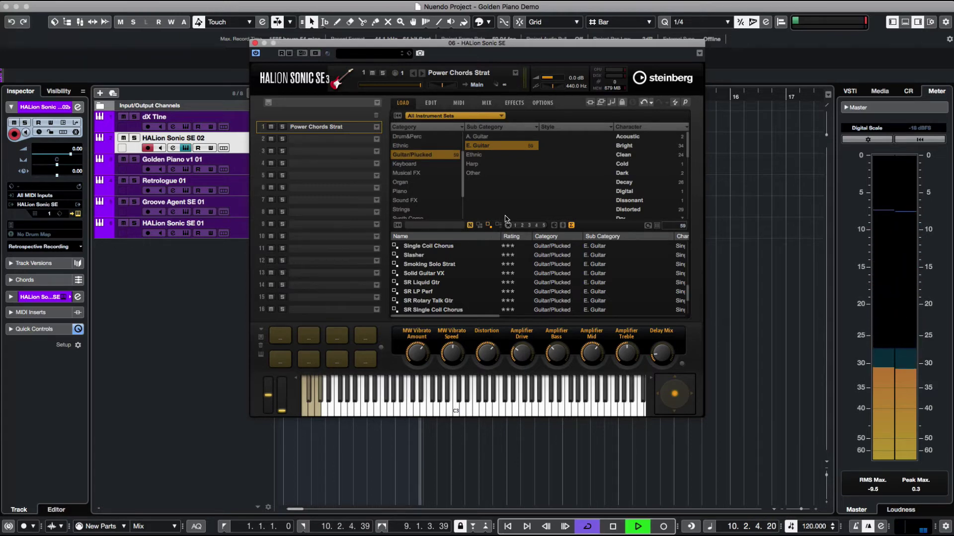
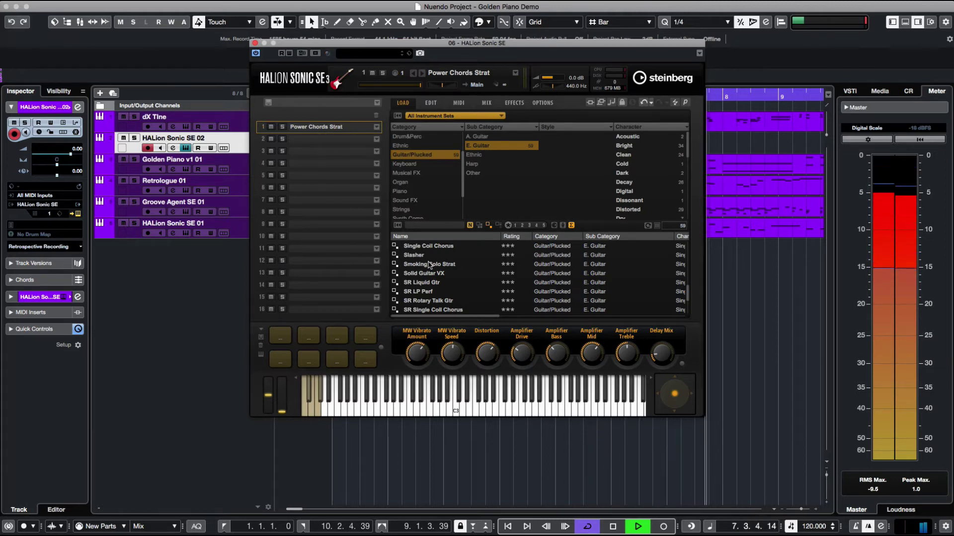
- Load the Slasher electric guitar preset and audition it across the keyboard during playback
{"action": "left_click", "coordinate": [428, 255]}
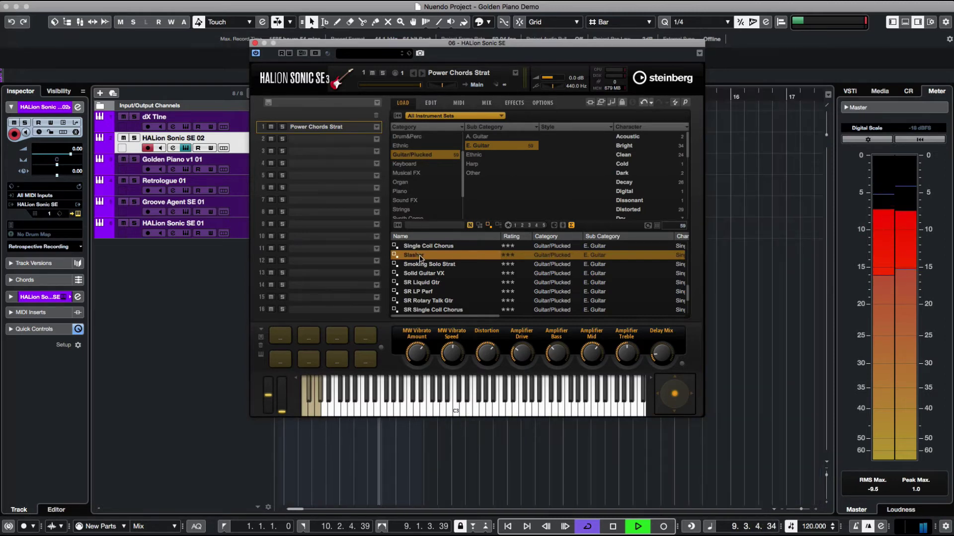
{"action": "double_click", "coordinate": [420, 256]}
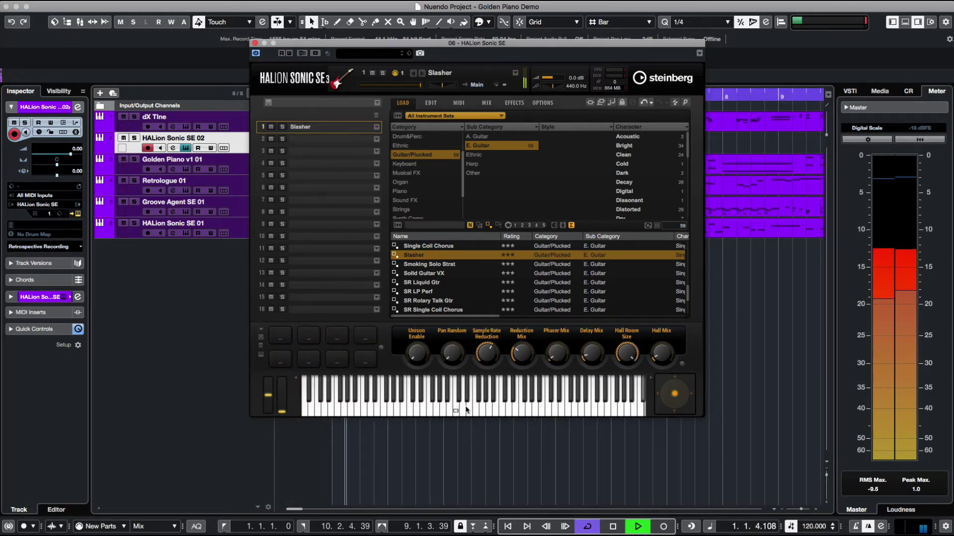
{"action": "left_click", "coordinate": [362, 398]}
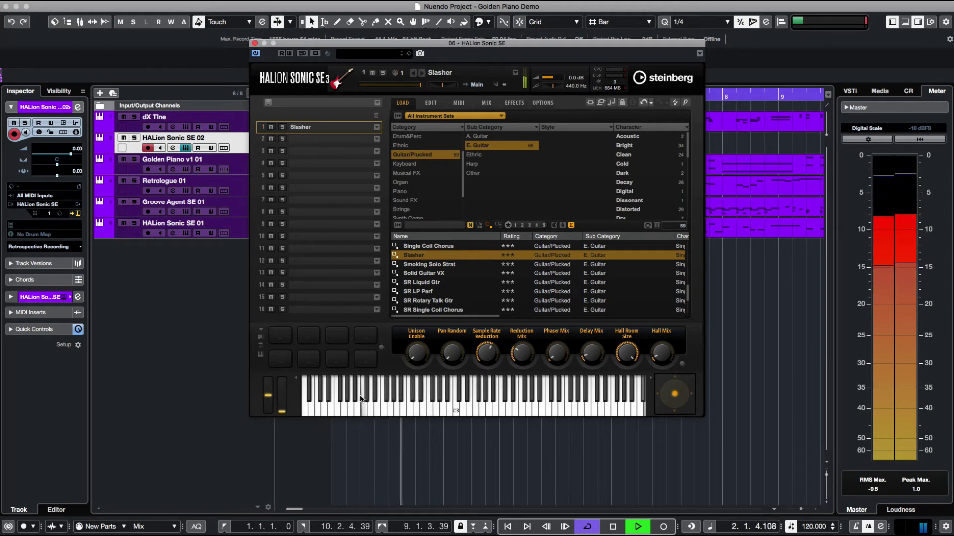
{"action": "left_click_drag", "start_coordinate": [361, 398], "coordinate": [605, 375]}
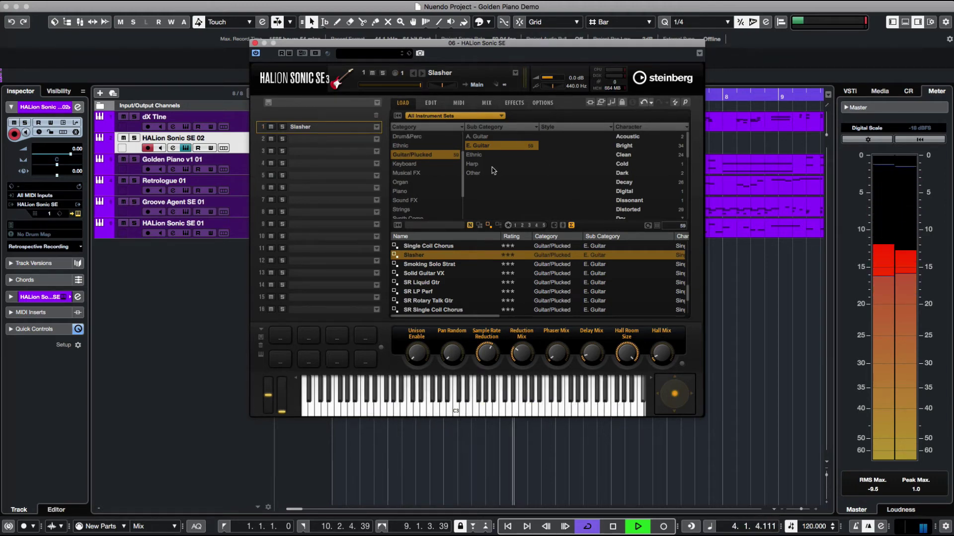
- Filter the presets to the Vocal category and browse its choir sounds
{"action": "scroll", "coordinate": [418, 173], "scroll_direction": "down", "scroll_amount": 3}
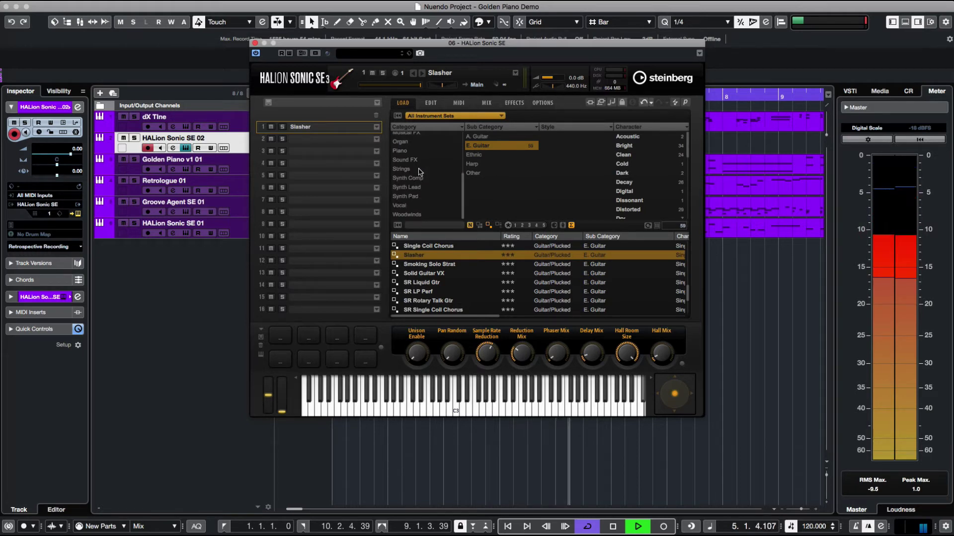
{"action": "left_click", "coordinate": [408, 206]}
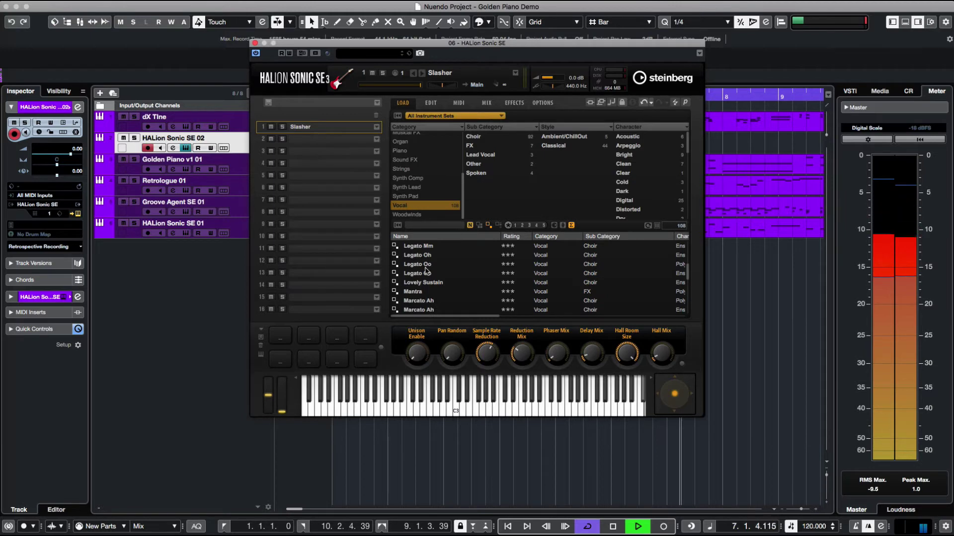
{"action": "scroll", "coordinate": [426, 271], "scroll_direction": "down", "scroll_amount": 8}
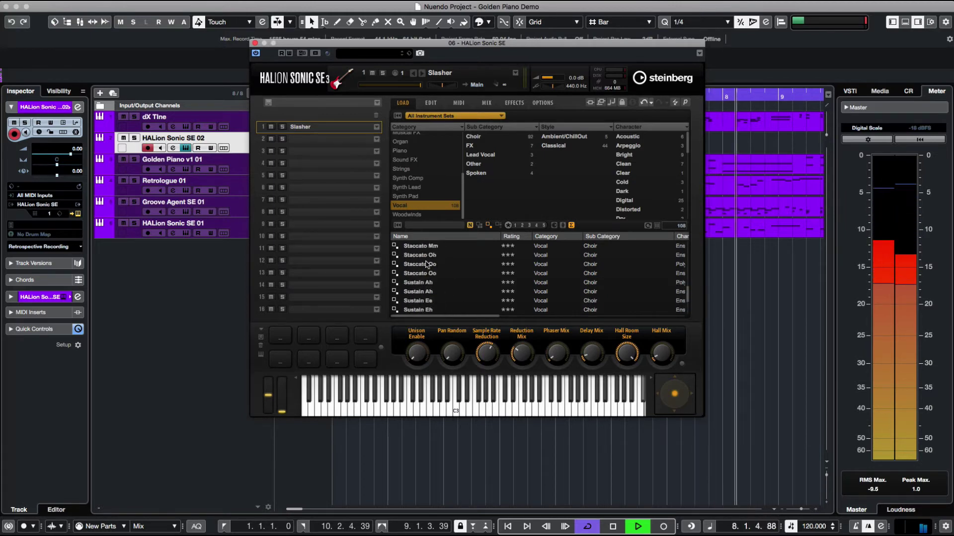
{"action": "scroll", "coordinate": [427, 267], "scroll_direction": "up", "scroll_amount": 3}
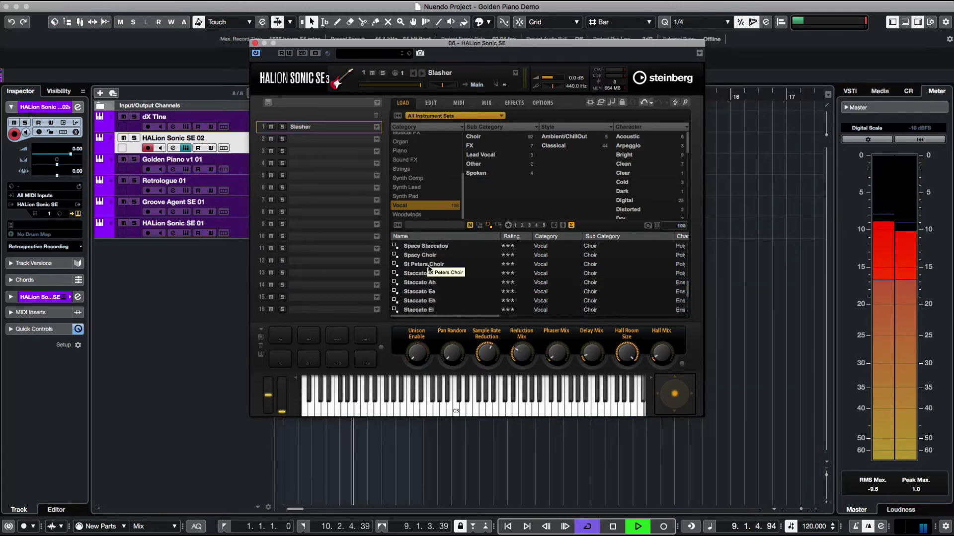
- Audition the St Peters Choir preset and replace it with Spacy Choir
{"action": "left_click", "coordinate": [428, 266]}
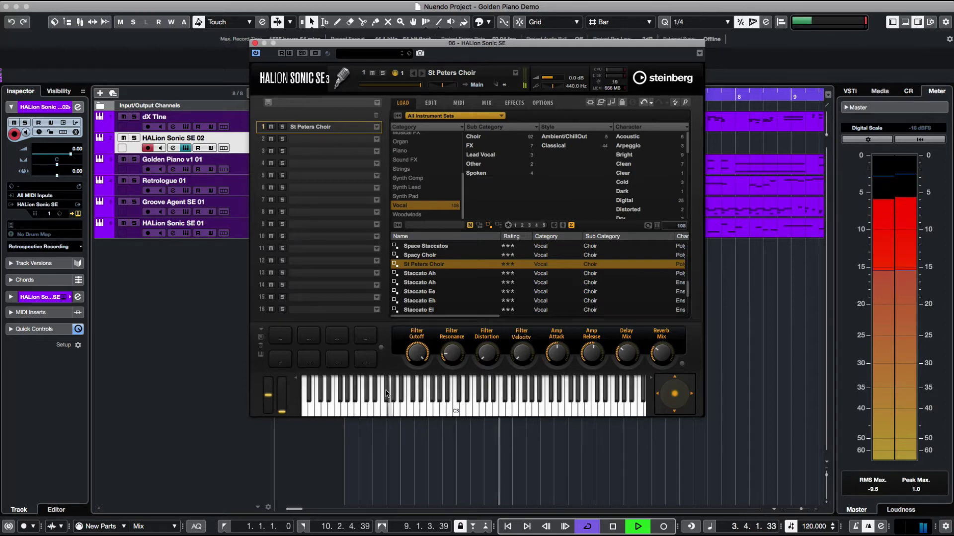
{"action": "key", "text": "Up"}
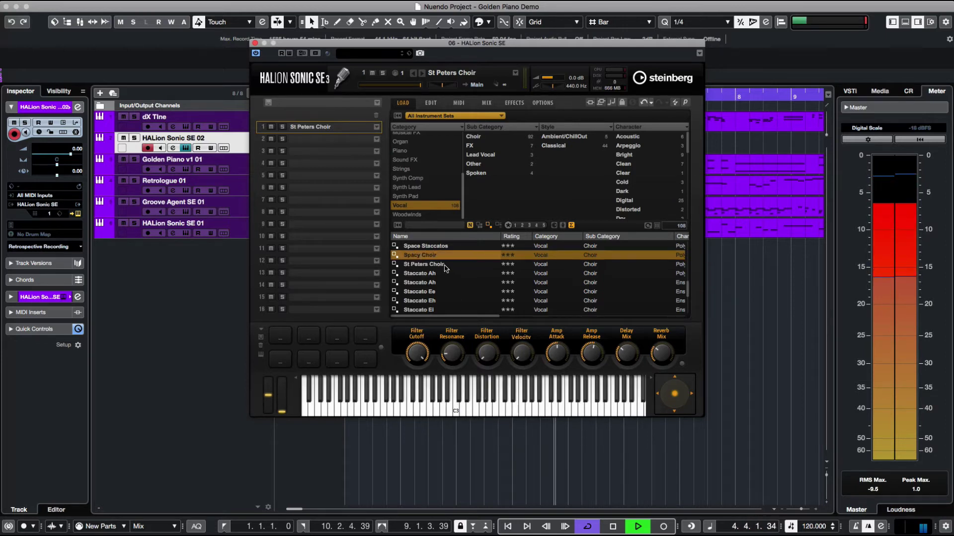
{"action": "left_click", "coordinate": [427, 256]}
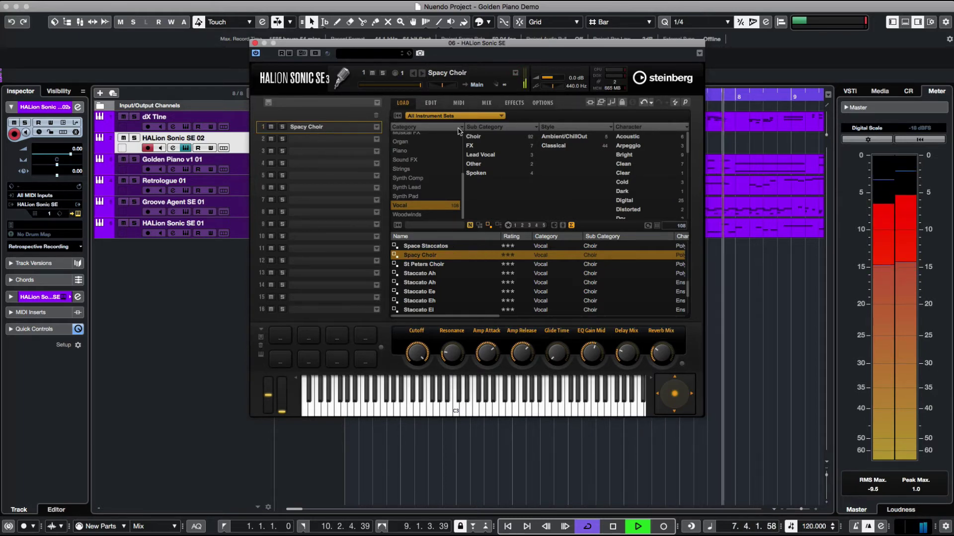
- Close the HALion Sonic SE instrument window and stop the project playback
{"action": "left_click_drag", "start_coordinate": [416, 45], "coordinate": [550, 87]}
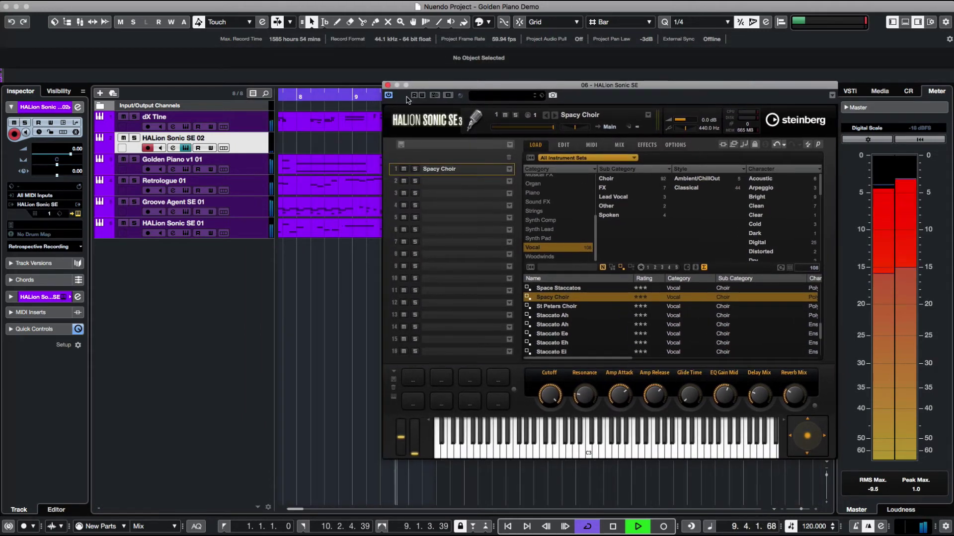
{"action": "left_click", "coordinate": [388, 85]}
{"action": "key", "text": "space"}
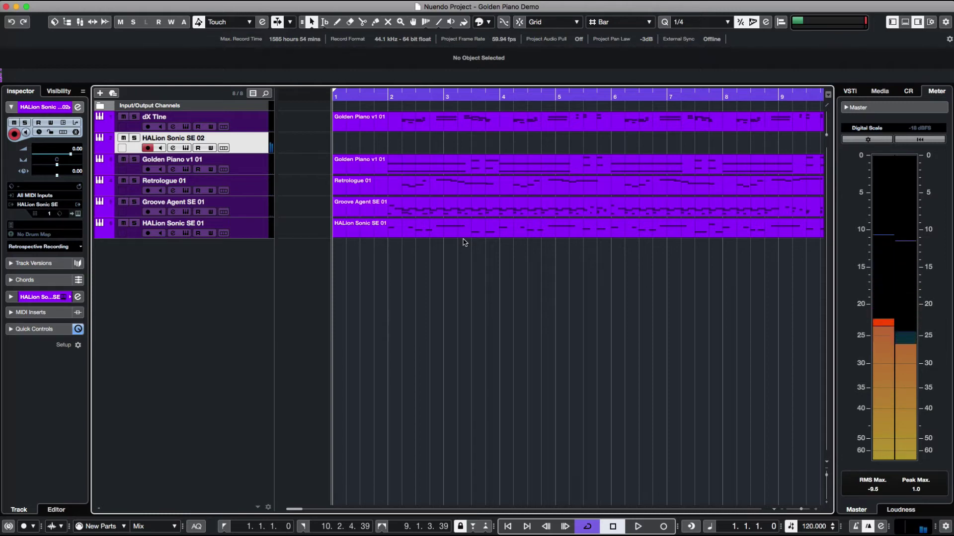
- Record a MIDI take on the HALion Sonic SE 02 track along with the looped arrangement
{"action": "left_click", "coordinate": [663, 526]}
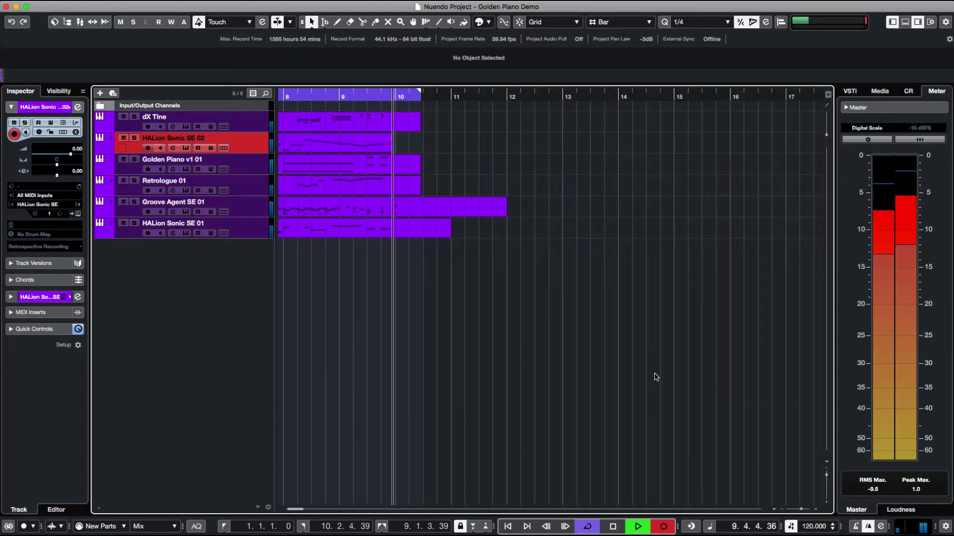
{"action": "key", "text": "space"}
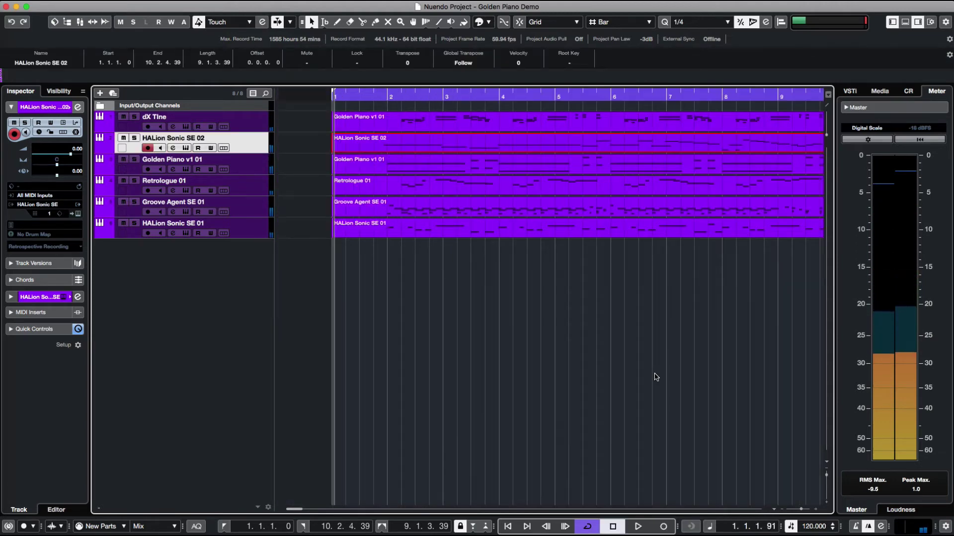
- Delete the recorded take on the HALion Sonic SE 02 track and return the playhead to the project start
{"action": "key", "text": "Delete"}
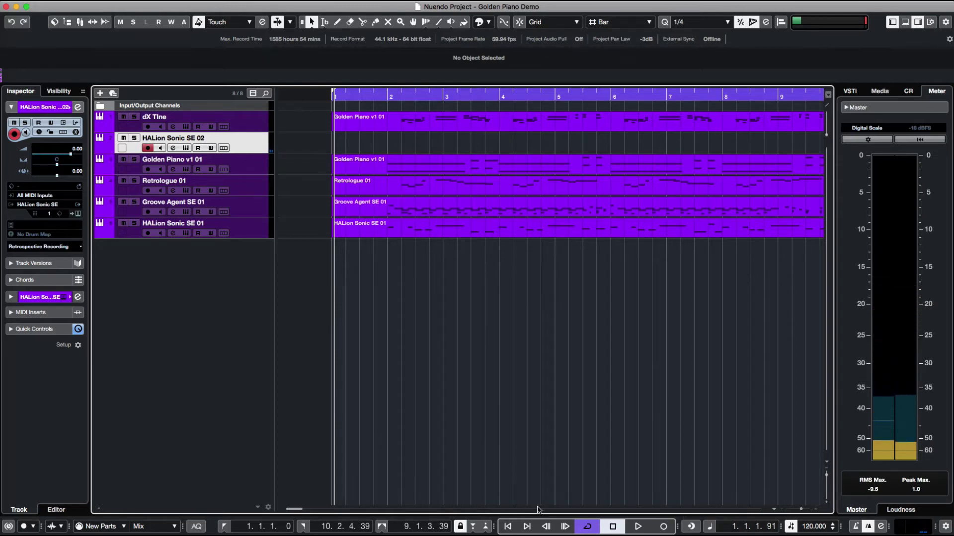
{"action": "left_click", "coordinate": [508, 527]}
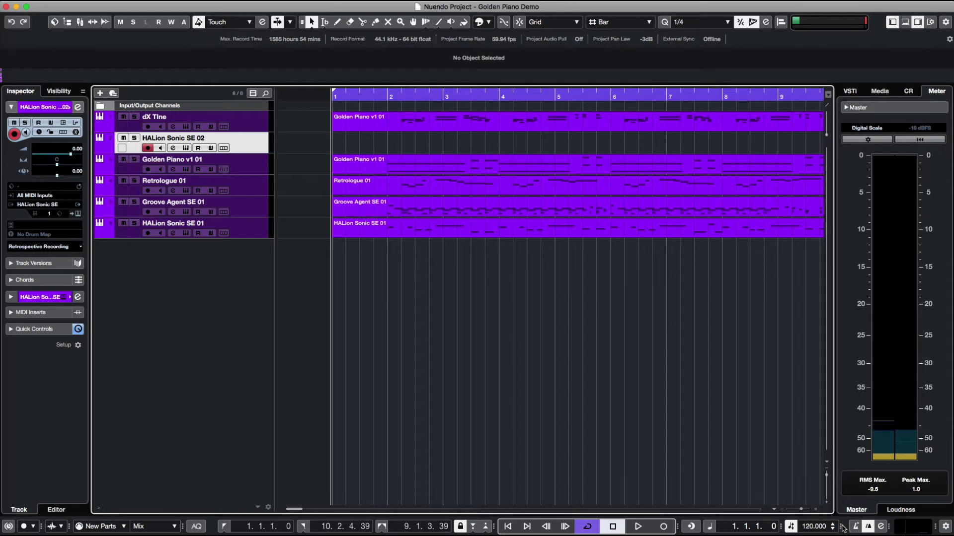
- Record a new MIDI take on the HALion Sonic SE 02 track from bar 1 through the looped arrangement
{"action": "left_click", "coordinate": [663, 527]}
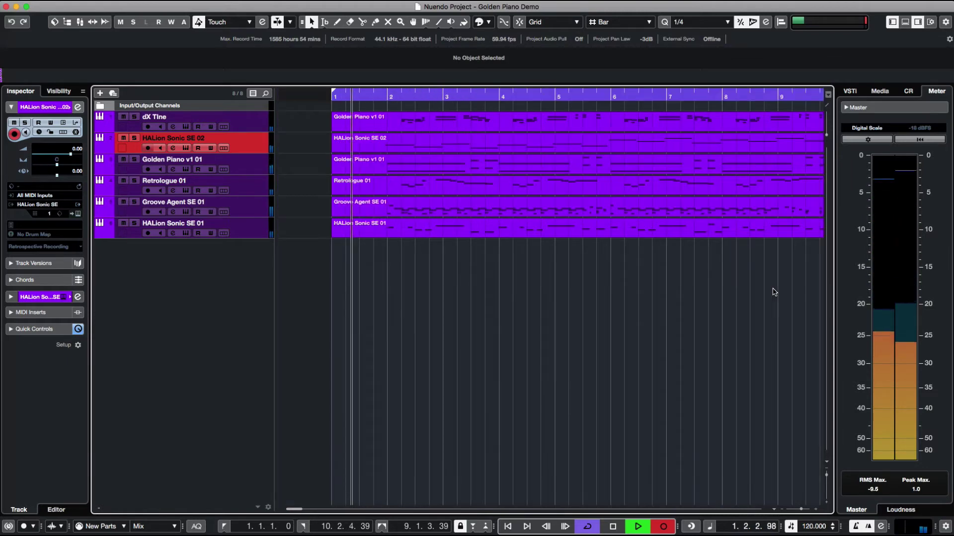
{"action": "key", "text": "space"}
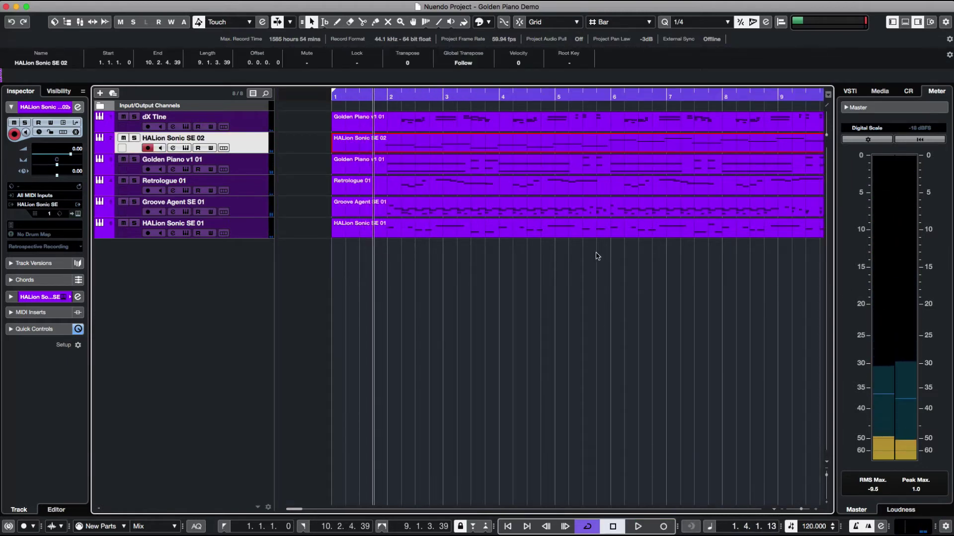
{"action": "left_click", "coordinate": [596, 255]}
{"action": "left_click", "coordinate": [618, 144]}
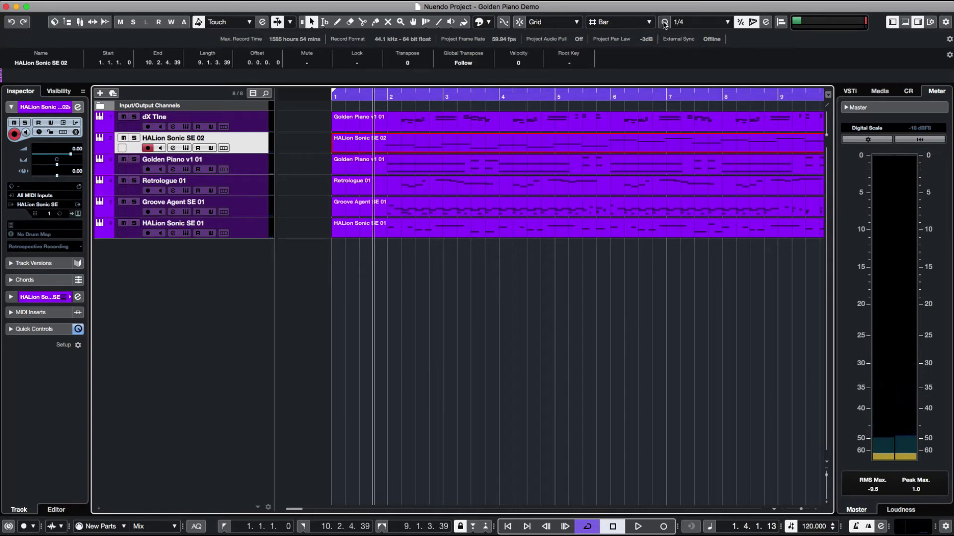
- Play back the arrangement to check the new HALion Sonic SE 02 take, and fit all the parts in view
{"action": "key", "text": "space"}
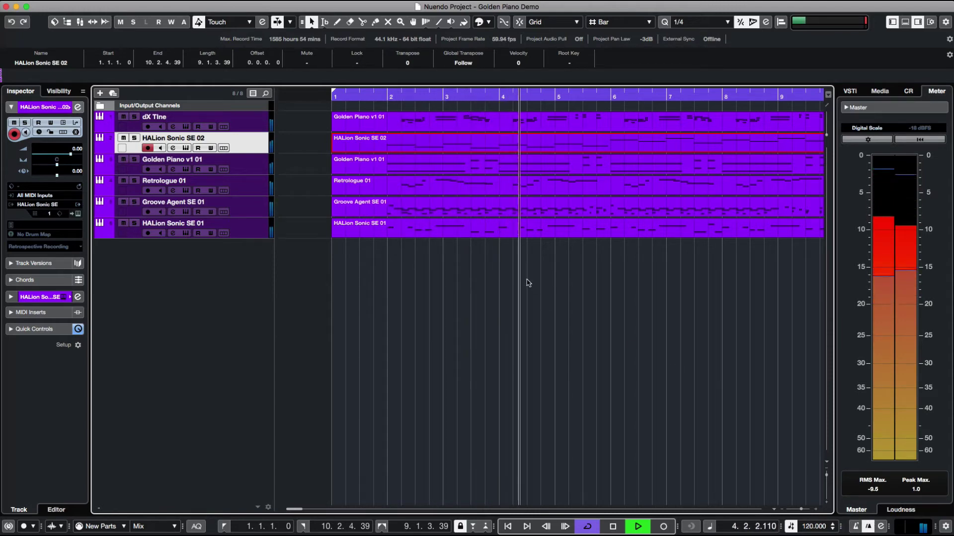
{"action": "key", "text": "space"}
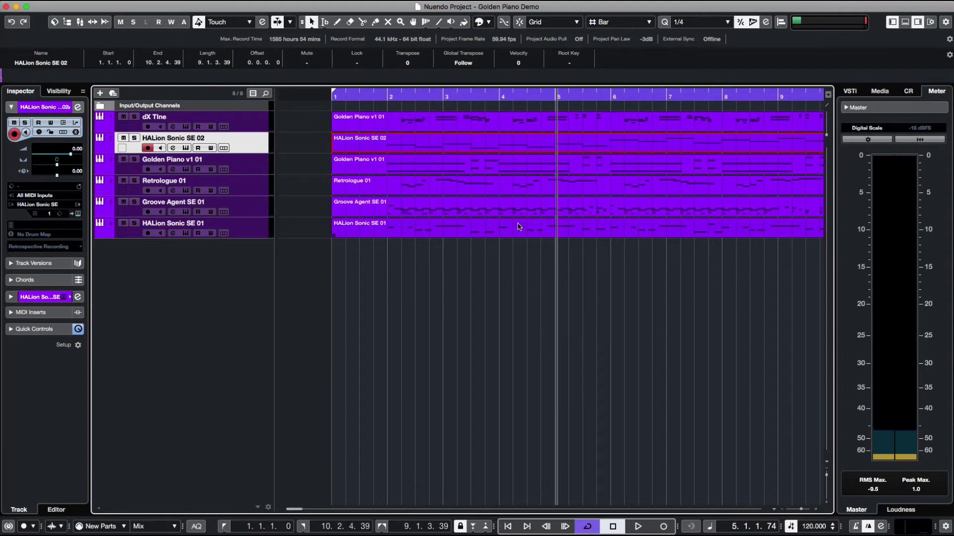
{"action": "key", "text": "g"}
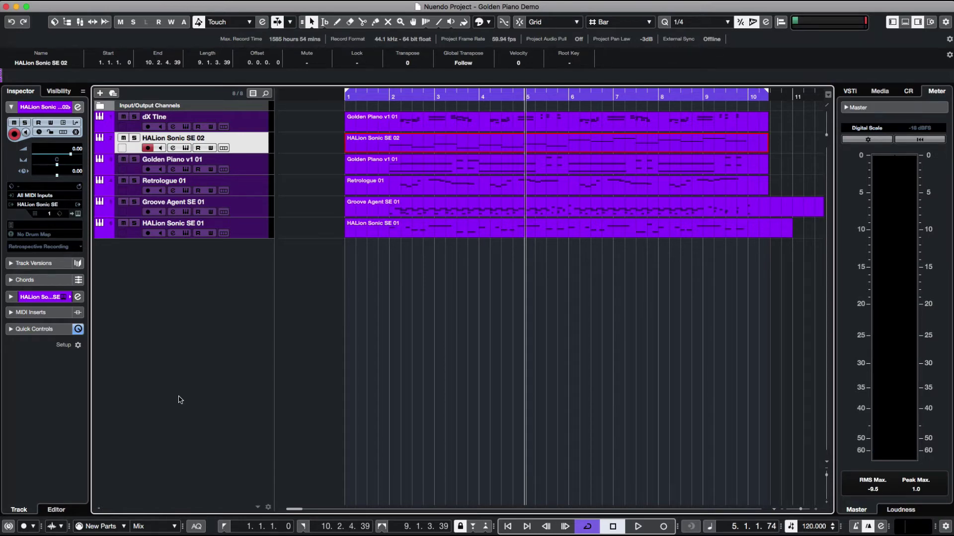
- Open the MixConsole during playback and insert the mvMeter2 plug-in on the Stereo Out channel
{"action": "key", "text": "F3"}
{"action": "key", "text": "space"}
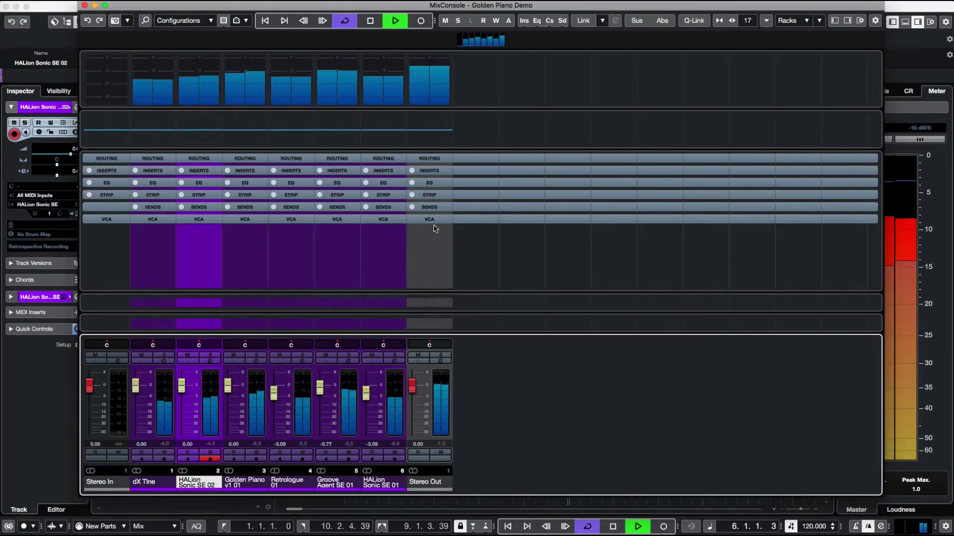
{"action": "left_click", "coordinate": [435, 171]}
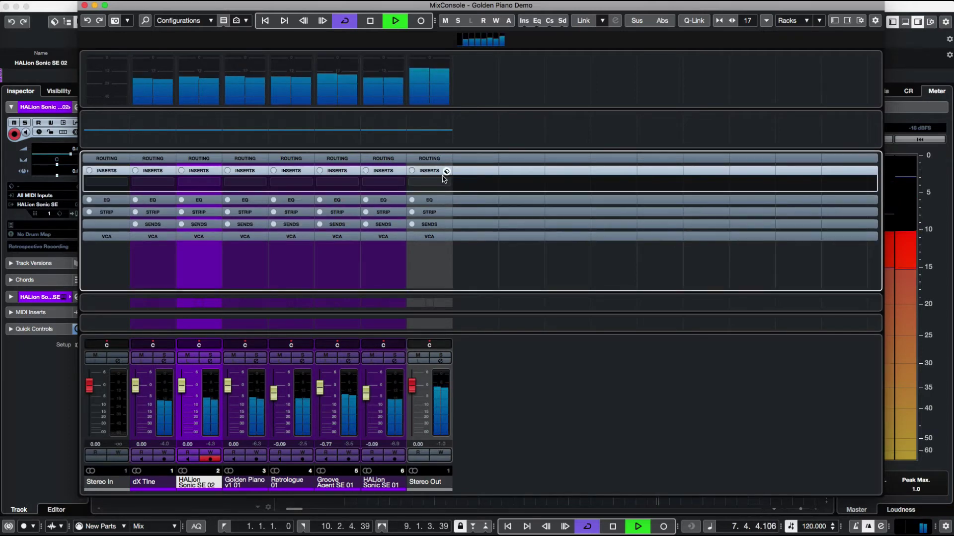
{"action": "left_click", "coordinate": [441, 184]}
{"action": "type", "text": "mvm"}
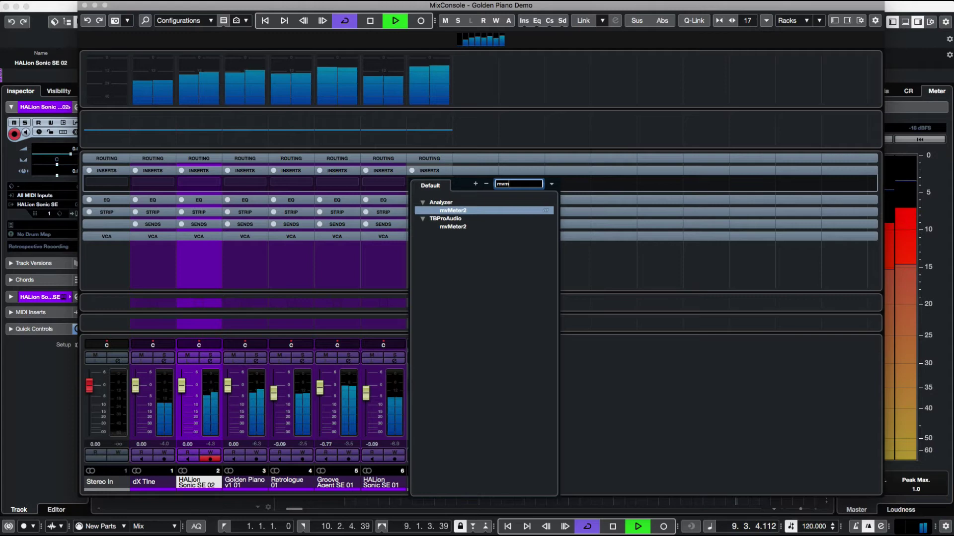
{"action": "key", "text": "Return"}
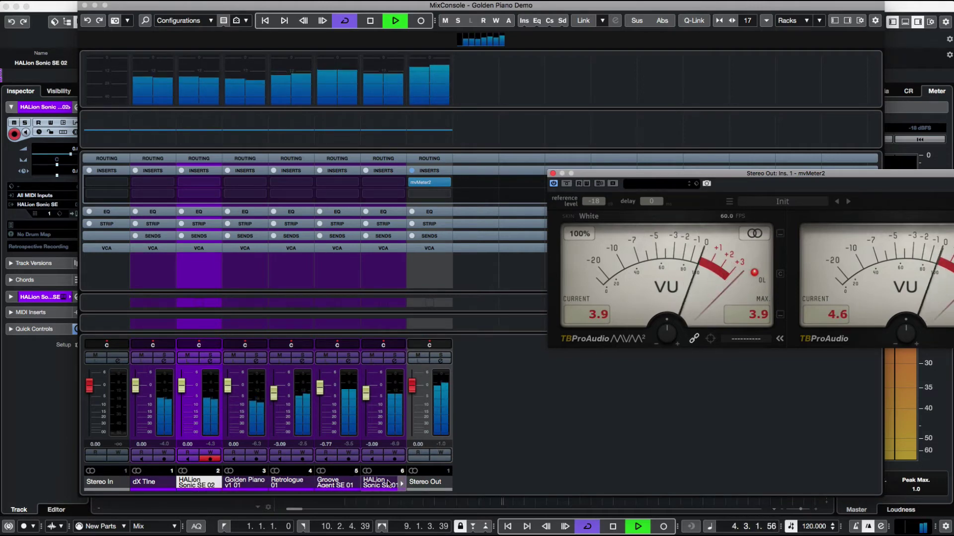
- Solo the HALion Sonic SE 01 channel and rename it Bass
{"action": "left_click", "coordinate": [396, 356]}
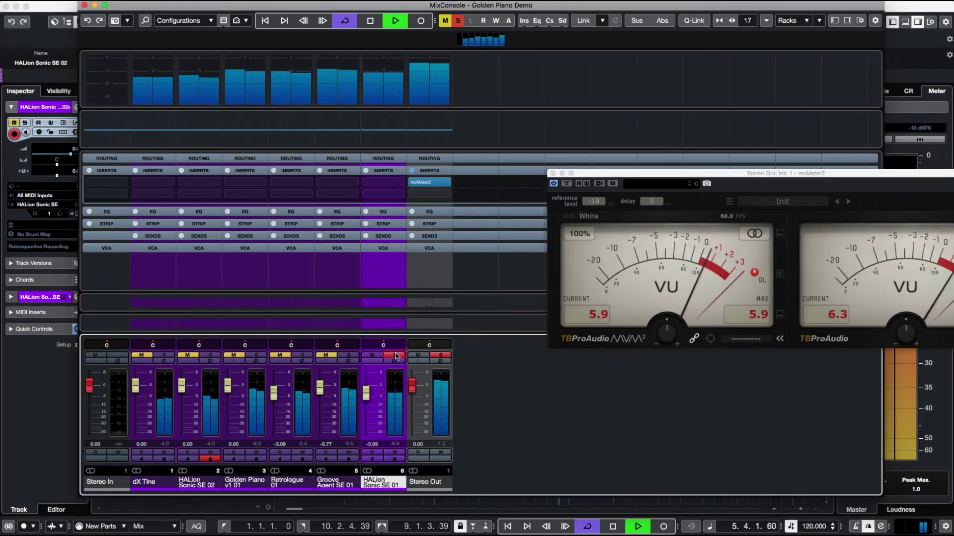
{"action": "double_click", "coordinate": [383, 483]}
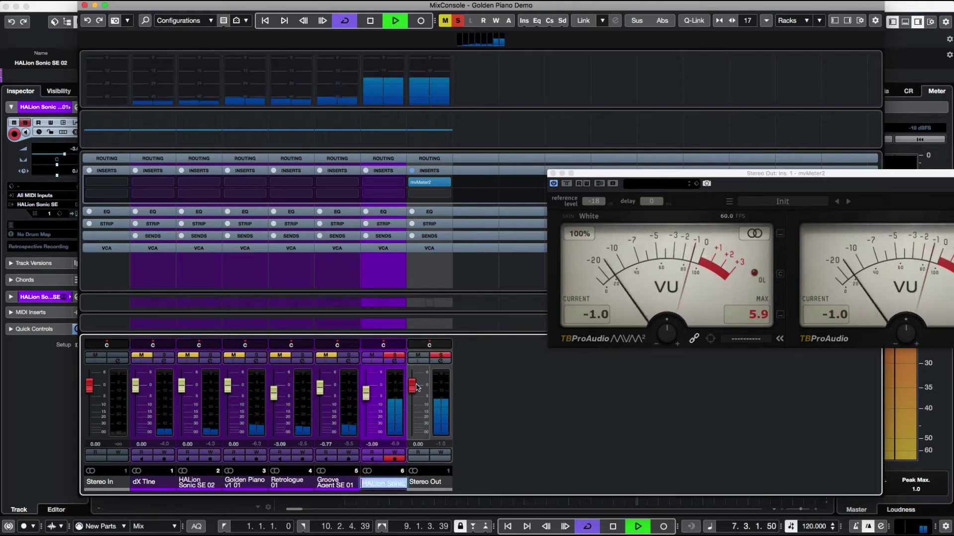
{"action": "type", "text": "Bass"}
{"action": "key", "text": "Return"}
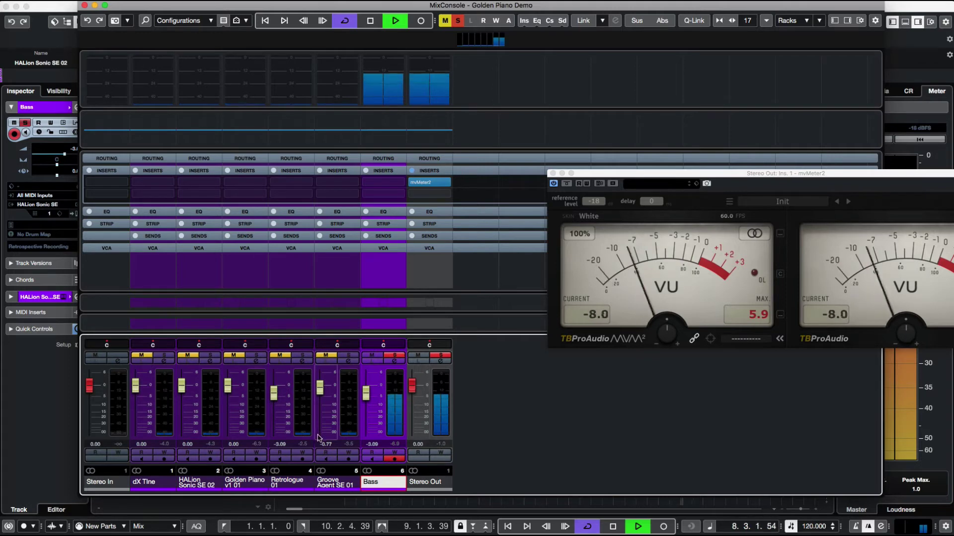
- Rename the Retrologue 01 channel as Rhytm Melody
{"action": "left_click", "coordinate": [293, 483]}
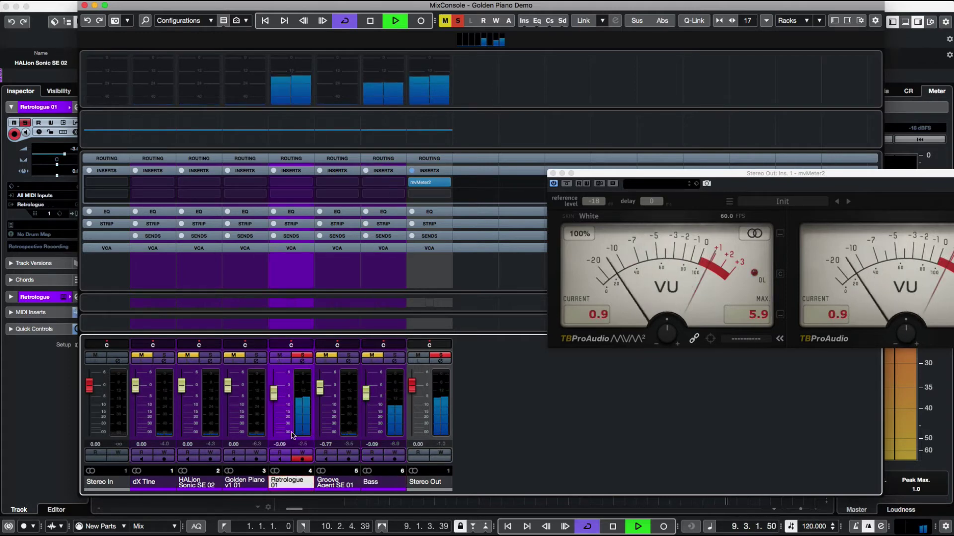
{"action": "double_click", "coordinate": [284, 480]}
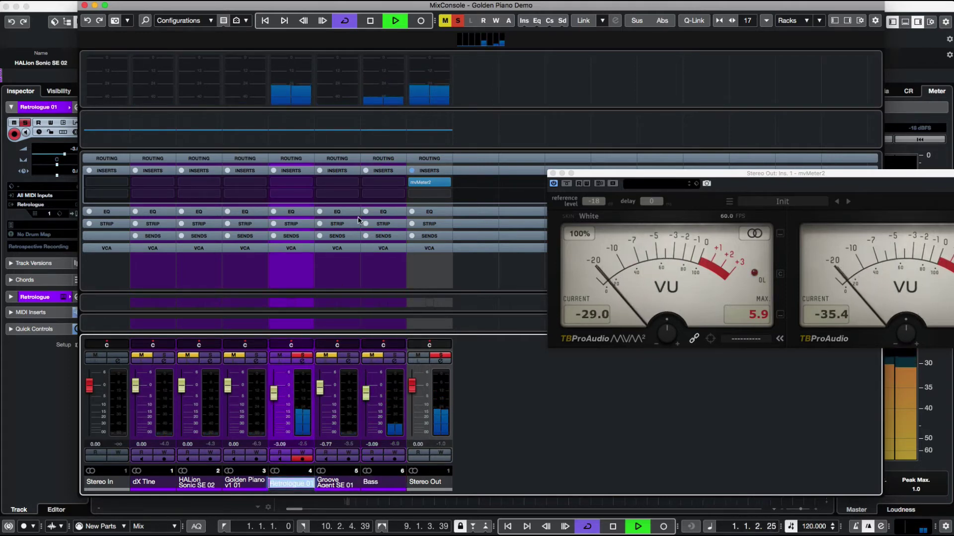
{"action": "type", "text": "Melody"}
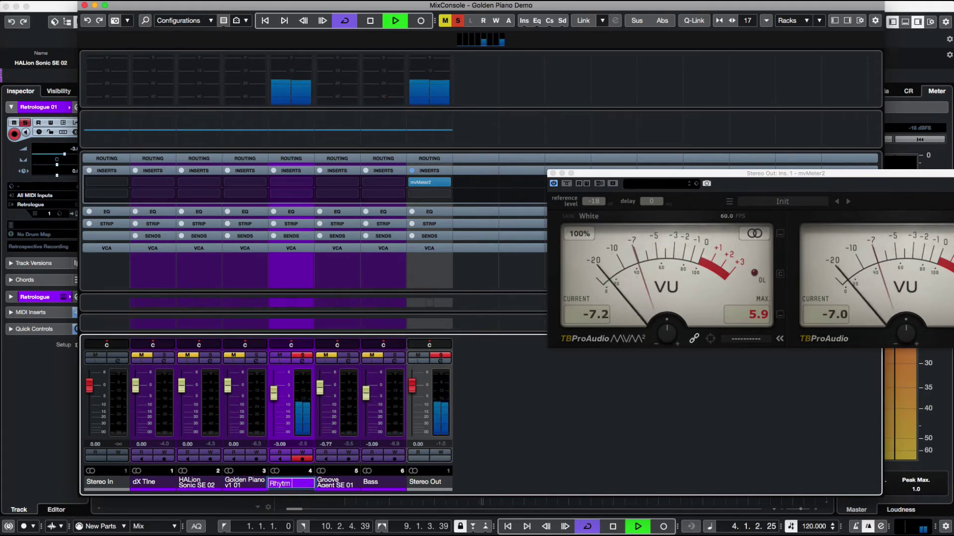
{"action": "key", "text": "Return"}
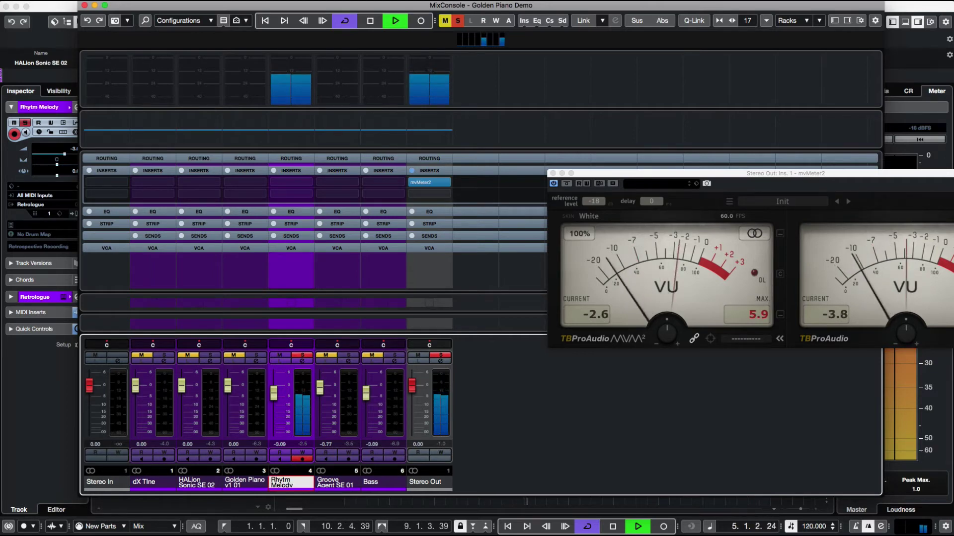
- Rename the Groove Agent SE 01 channel as Drum
{"action": "left_click", "coordinate": [332, 491]}
{"action": "double_click", "coordinate": [335, 487]}
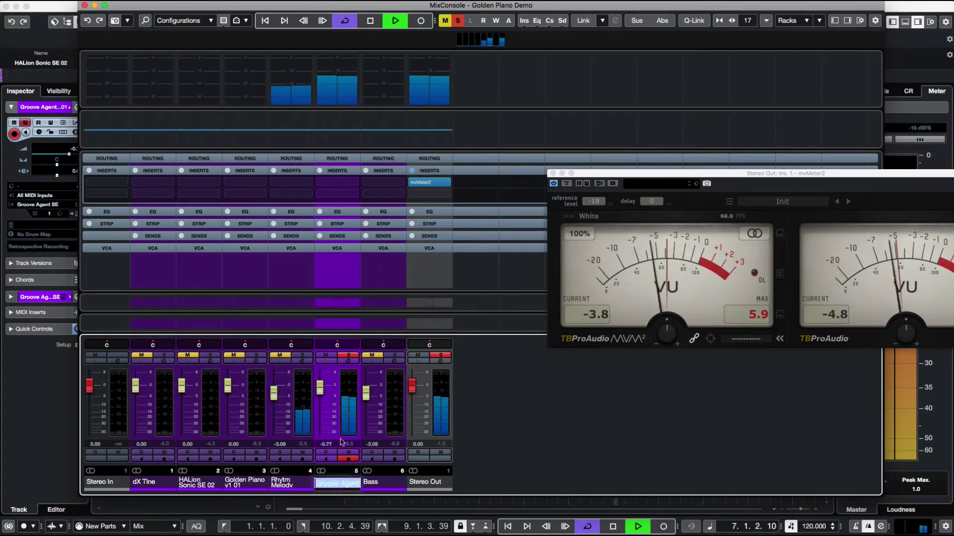
{"action": "type", "text": "Drum"}
{"action": "key", "text": "Return"}
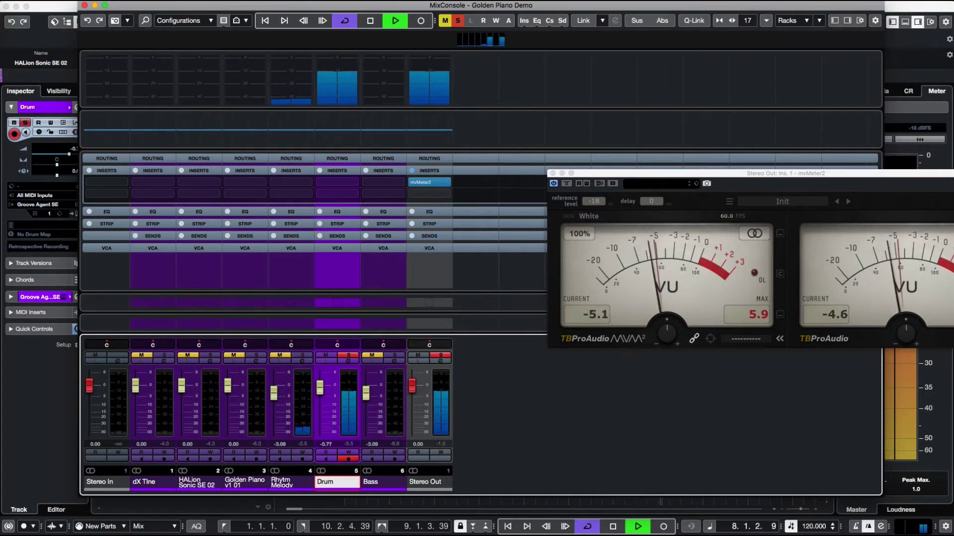
- Rename the Golden Piano v1 01 channel as Bass Piano
{"action": "left_click", "coordinate": [239, 483]}
{"action": "double_click", "coordinate": [239, 483]}
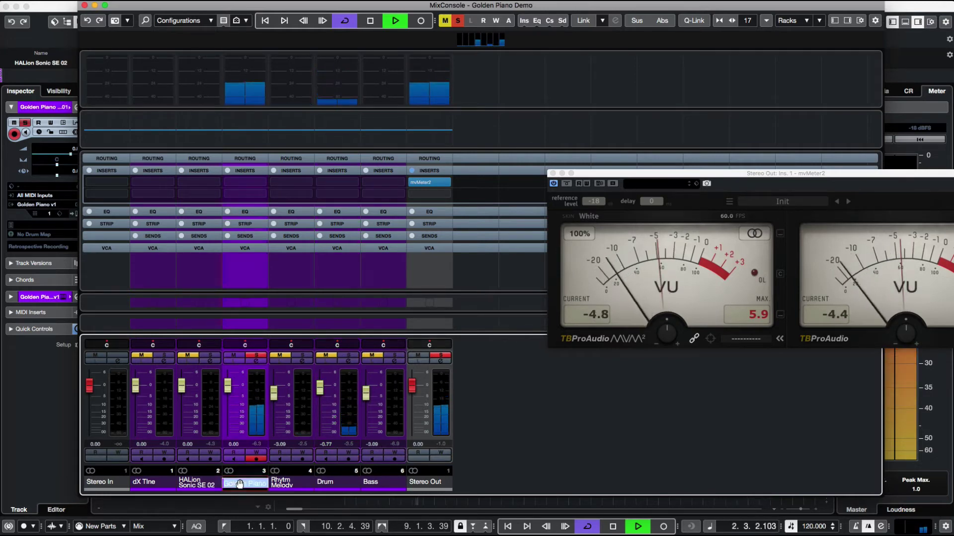
{"action": "type", "text": "Bass"}
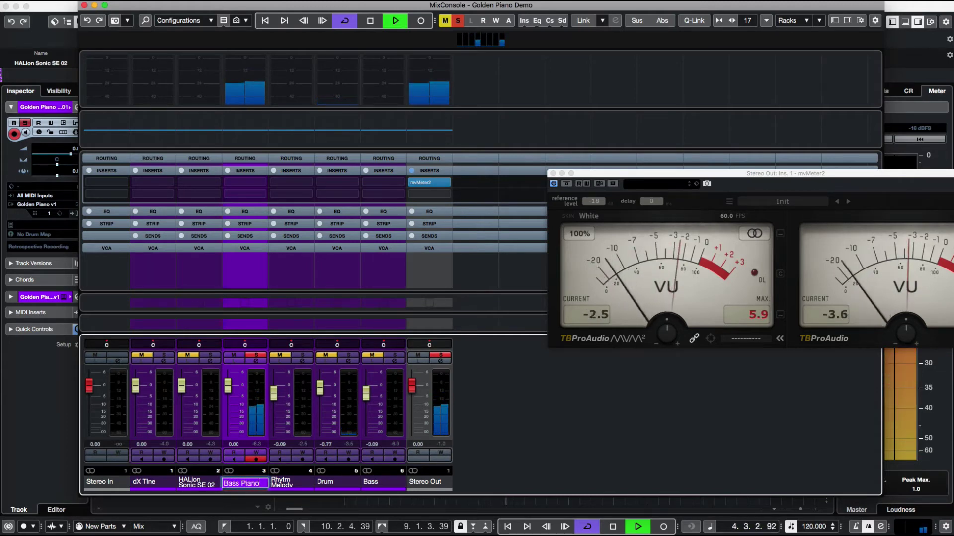
{"action": "key", "text": "Return"}
- Rename the HALion Sonic SE 02 channel as Choir pad
{"action": "left_click", "coordinate": [189, 484]}
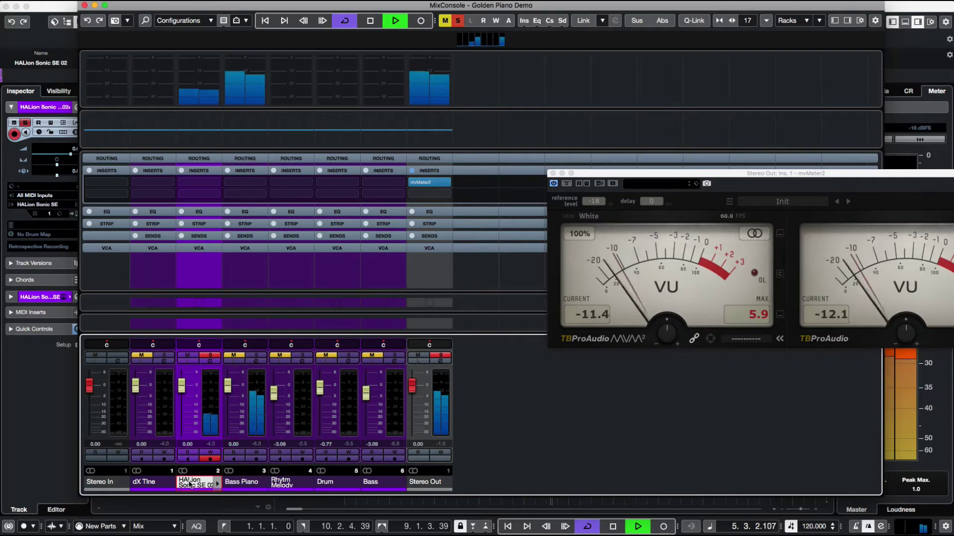
{"action": "double_click", "coordinate": [188, 483]}
{"action": "type", "text": "C"}
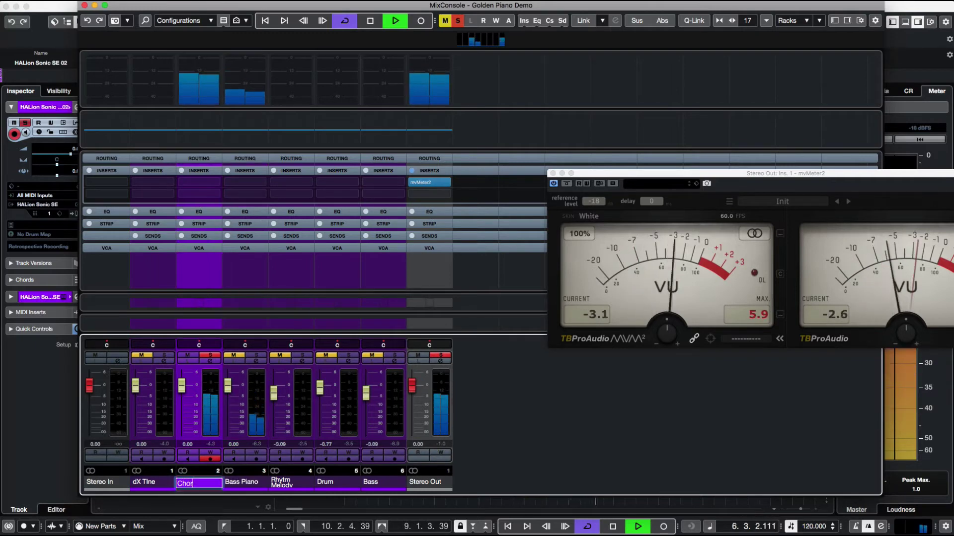
{"action": "type", "text": "hoir pad"}
{"action": "key", "text": "Return"}
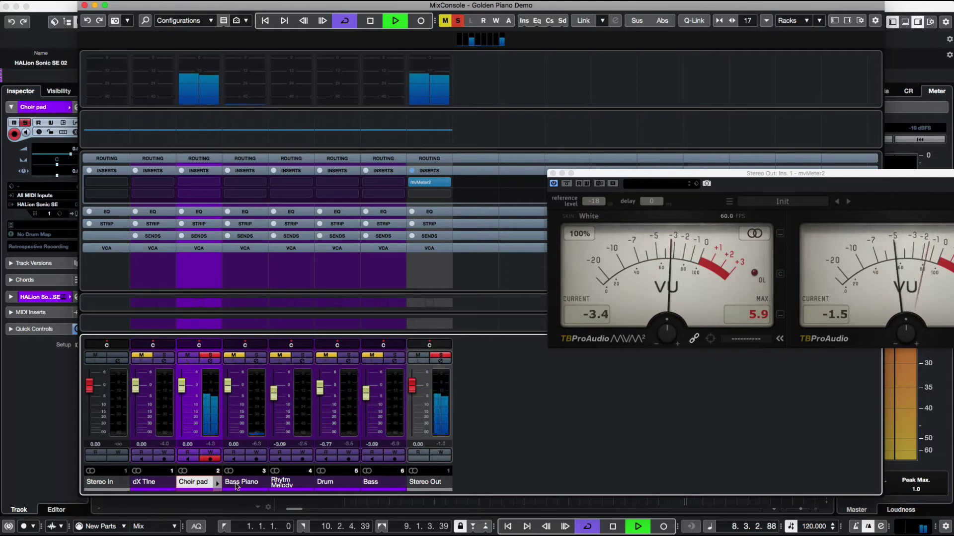
- Lower the Drum channel's volume to -2.17 dB and open its channel settings with the equalizer in view
{"action": "left_click", "coordinate": [328, 484]}
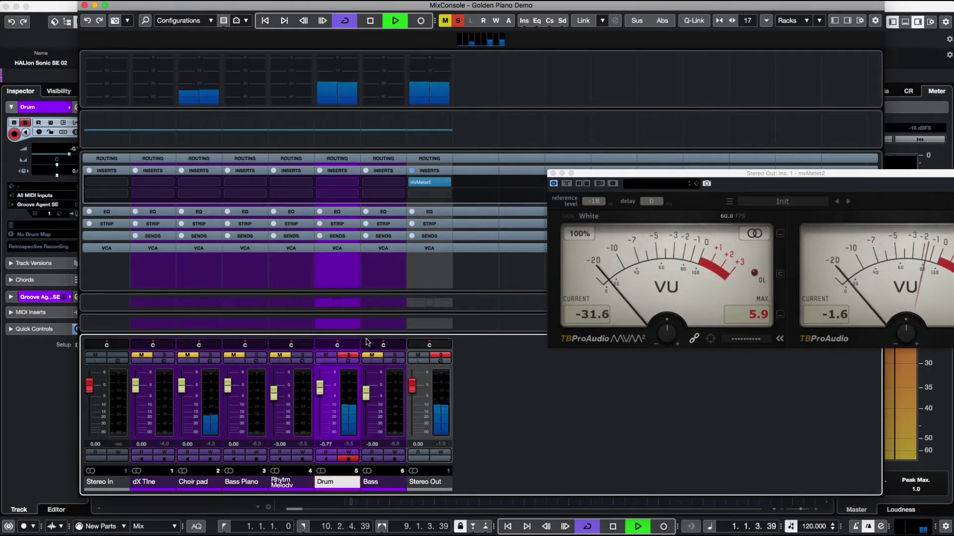
{"action": "left_click_drag", "start_coordinate": [320, 387], "coordinate": [321, 394]}
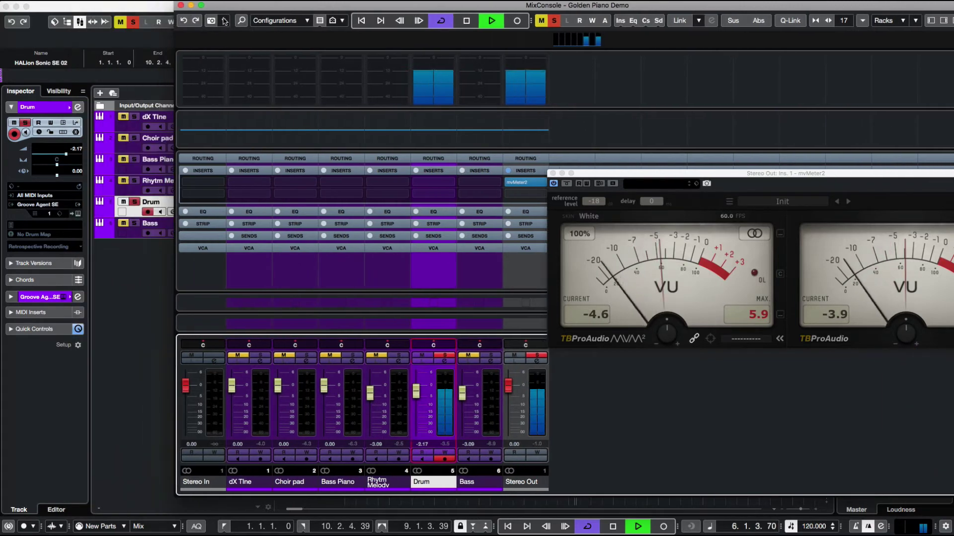
{"action": "left_click", "coordinate": [78, 108]}
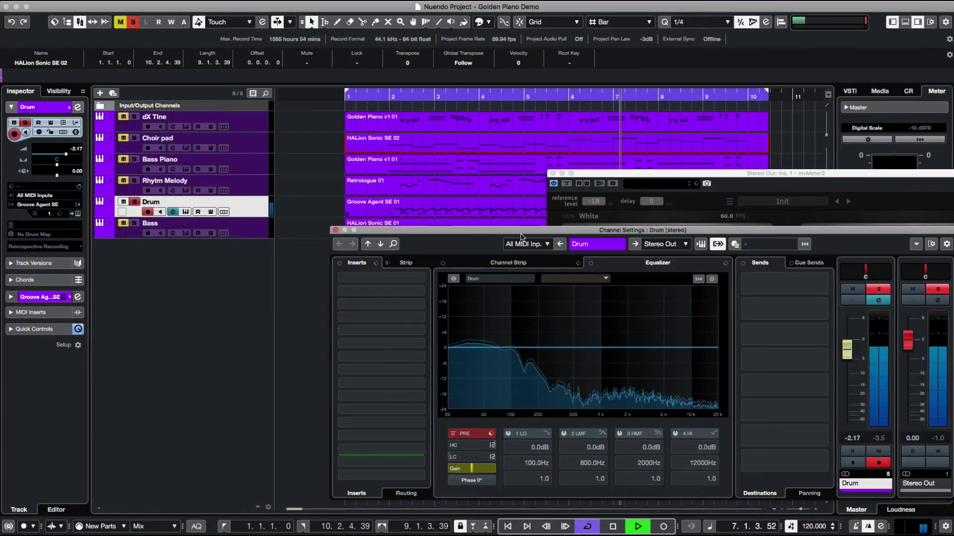
{"action": "left_click_drag", "start_coordinate": [502, 233], "coordinate": [259, 189]}
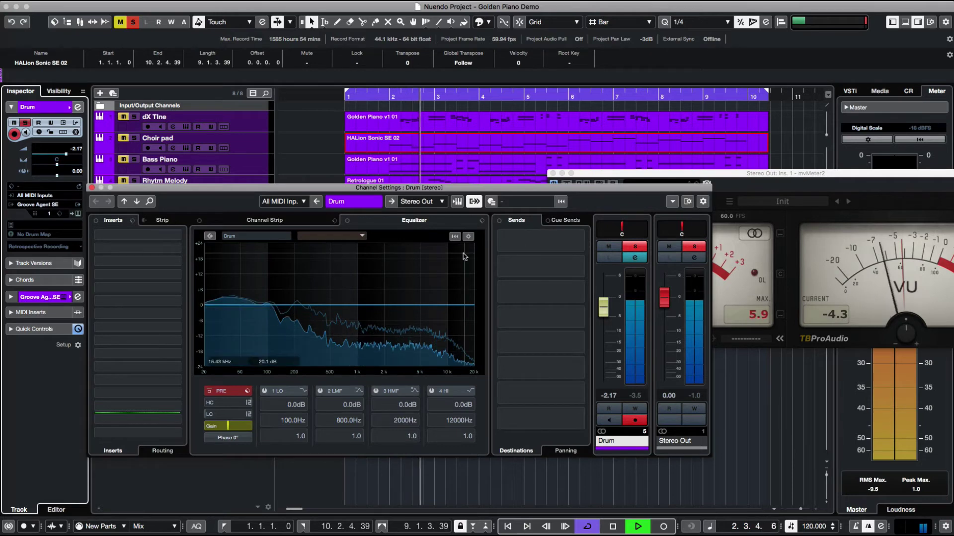
- Insert the Frequency EQ in the second insert slot of the Stereo Out channel and bring its whole window into view
{"action": "key", "text": "F3"}
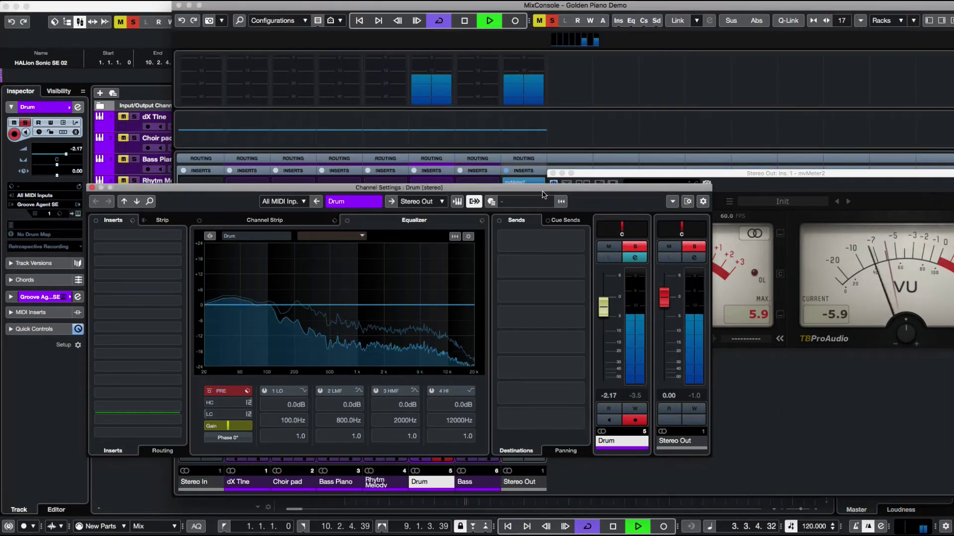
{"action": "left_click_drag", "start_coordinate": [487, 188], "coordinate": [524, 274]}
{"action": "left_click", "coordinate": [522, 182]}
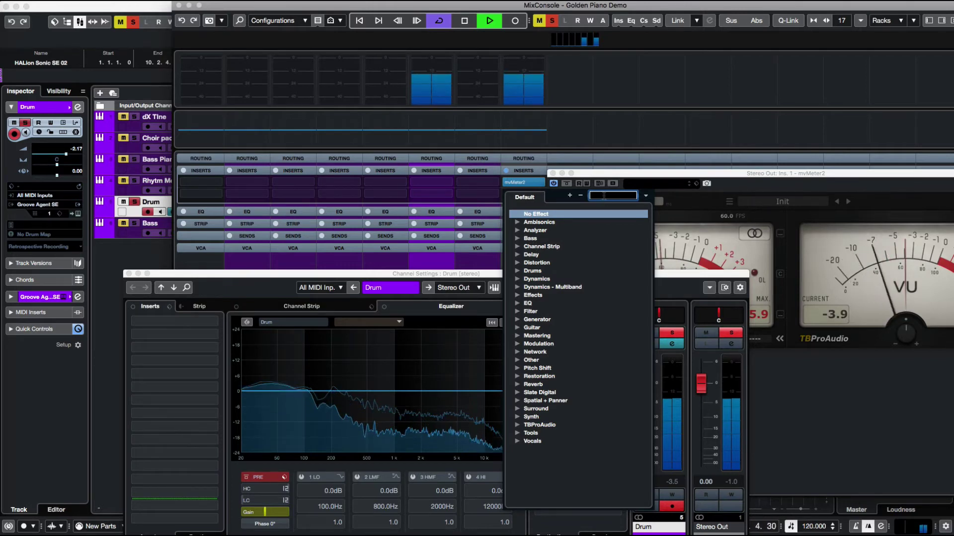
{"action": "type", "text": "fre"}
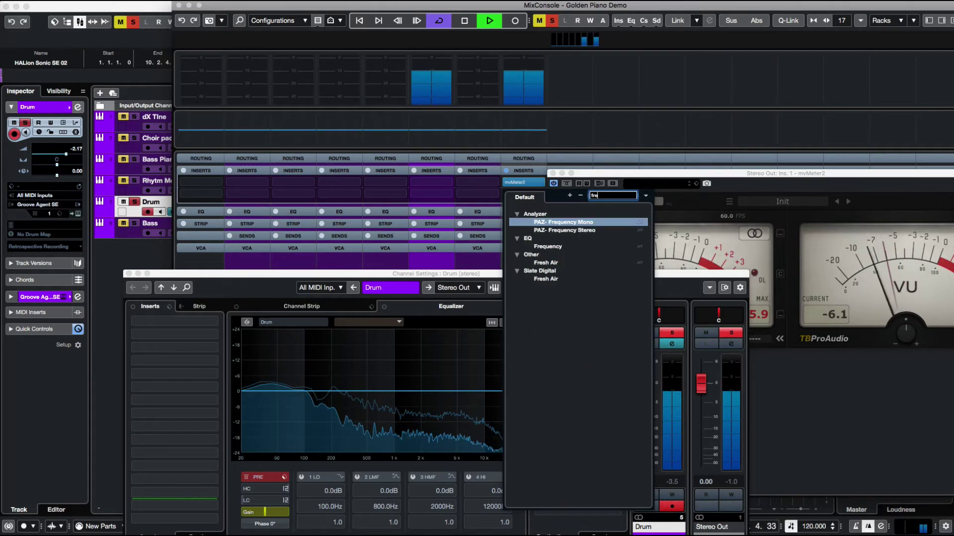
{"action": "left_click", "coordinate": [548, 246]}
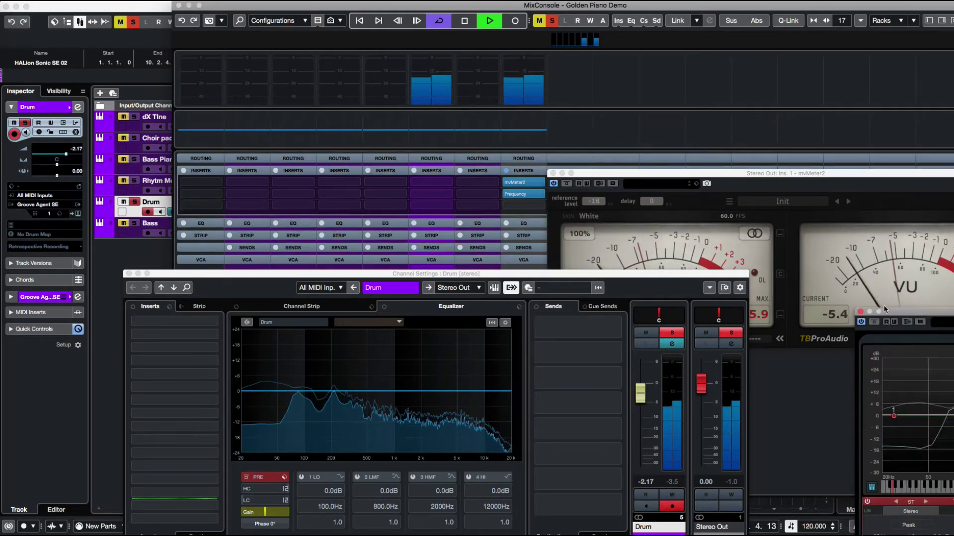
{"action": "left_click_drag", "start_coordinate": [906, 315], "coordinate": [396, 147]}
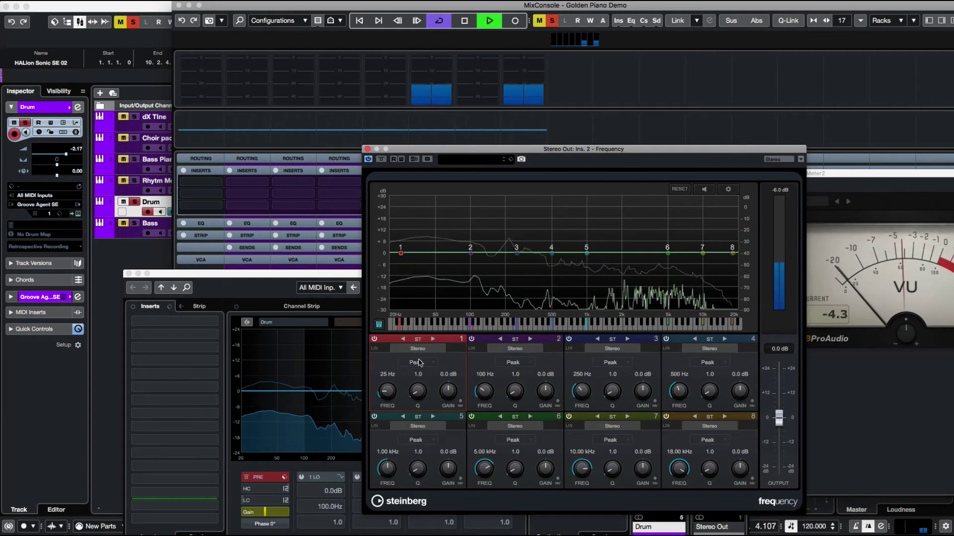
- Set band 1 of the Stereo Out Frequency EQ to a Cut 12 filter at 117 Hz
{"action": "left_click", "coordinate": [417, 363]}
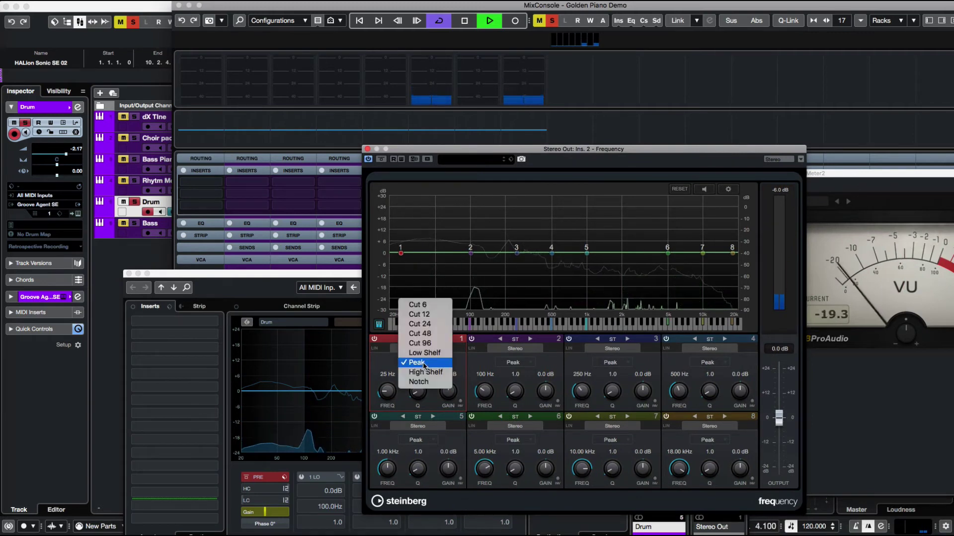
{"action": "left_click", "coordinate": [419, 314]}
{"action": "left_click", "coordinate": [386, 375]}
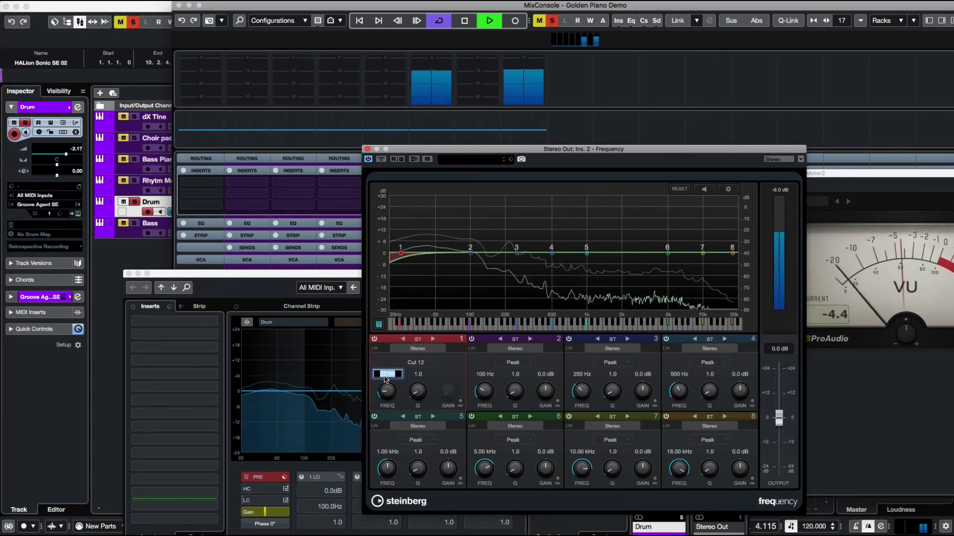
{"action": "type", "text": "117"}
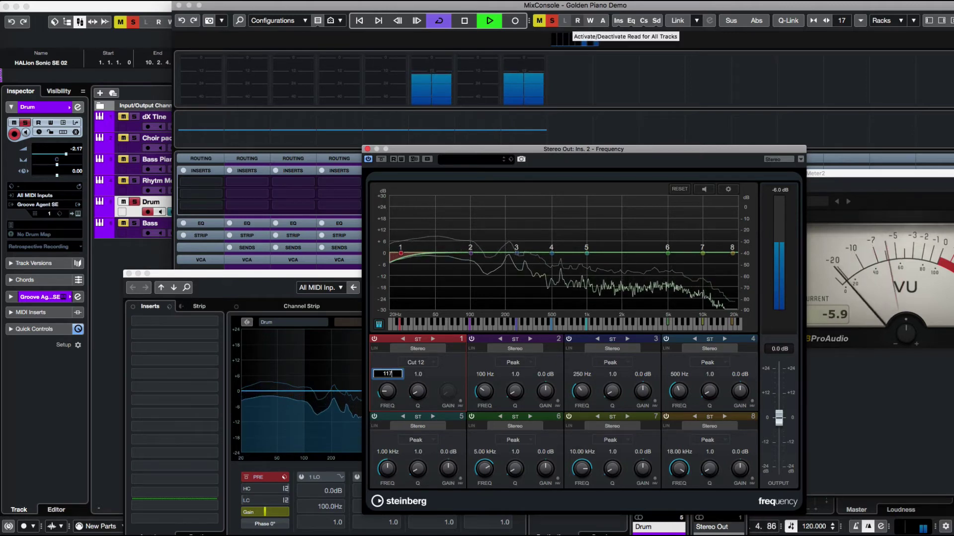
{"action": "key", "text": "Return"}
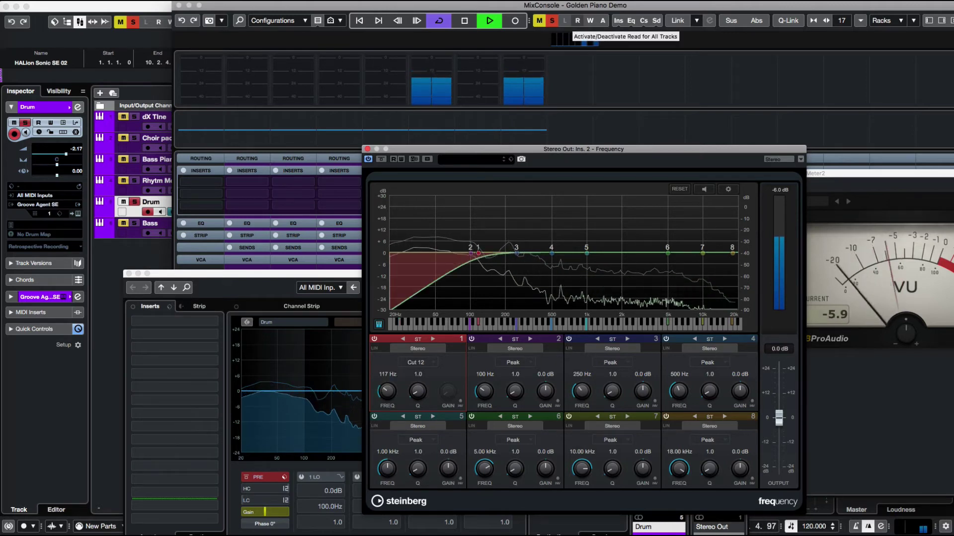
- Set band 8 of the Stereo Out Frequency EQ to a Cut 12 filter at 5.17 kHz
{"action": "left_click", "coordinate": [666, 417]}
{"action": "left_click", "coordinate": [666, 416]}
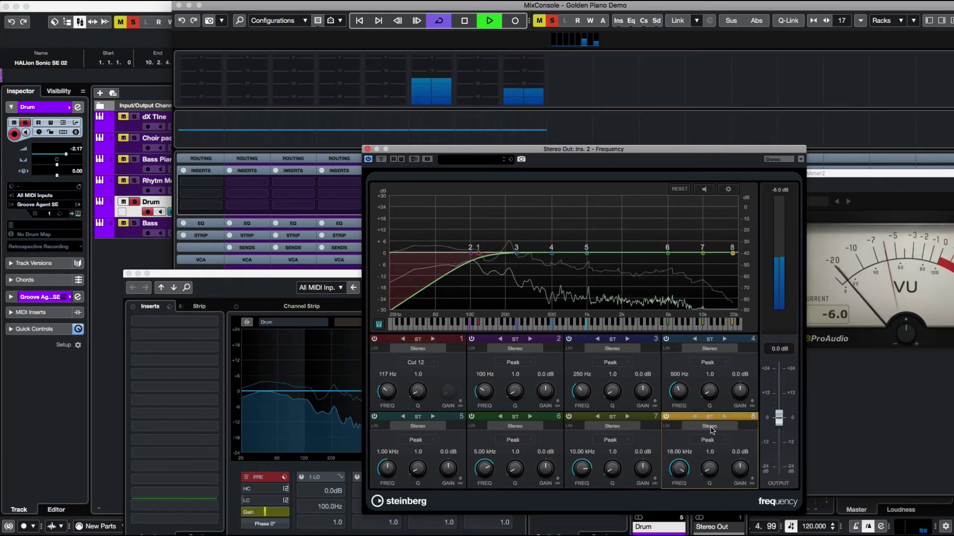
{"action": "left_click", "coordinate": [713, 443]}
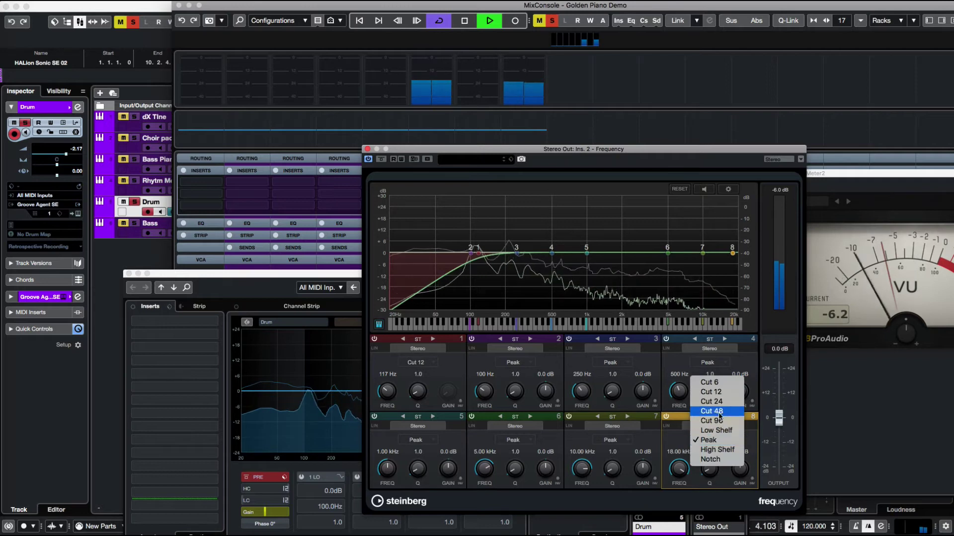
{"action": "key", "text": "Return"}
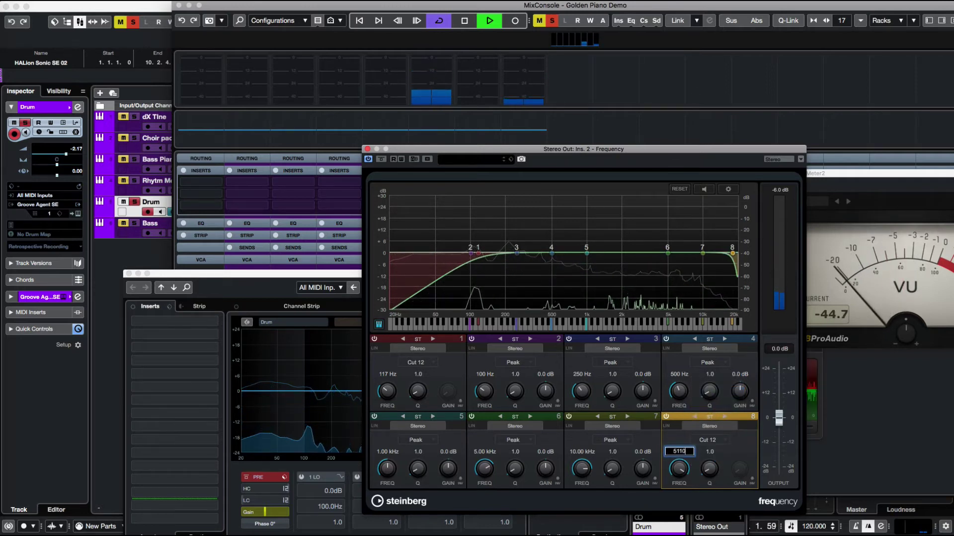
{"action": "key", "text": "Return"}
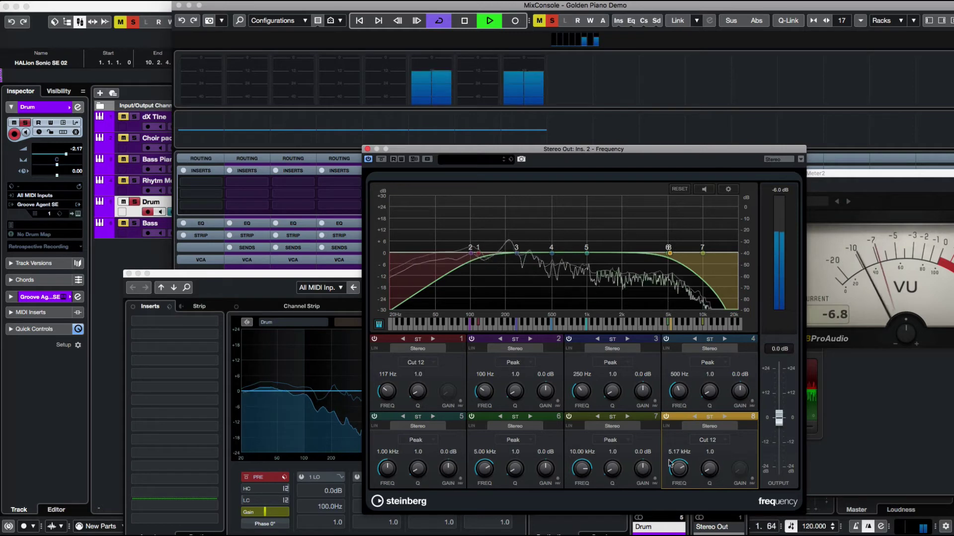
- In the Drum channel's equalizer, switch the LO band to Parametric I and raise its gain to 24.0 dB
{"action": "left_click", "coordinate": [276, 278]}
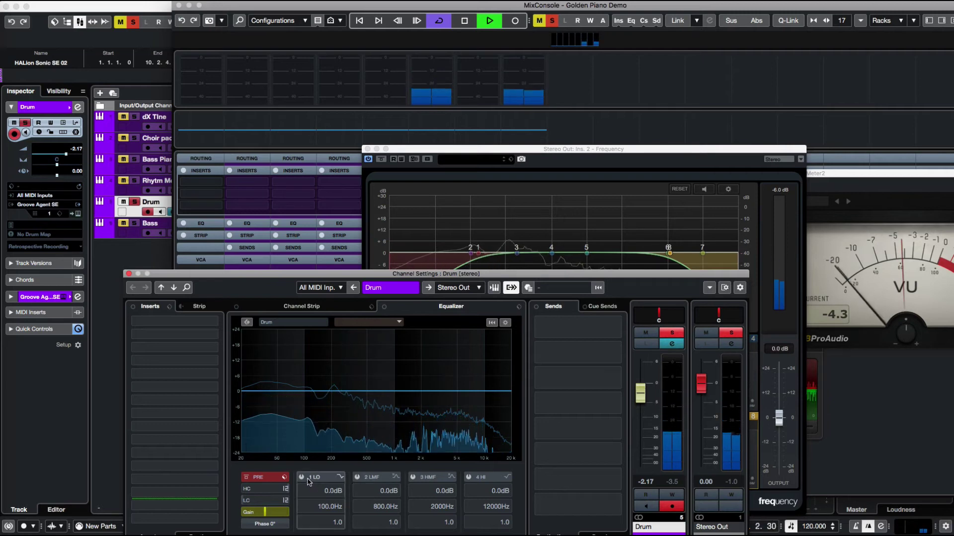
{"action": "left_click", "coordinate": [340, 479]}
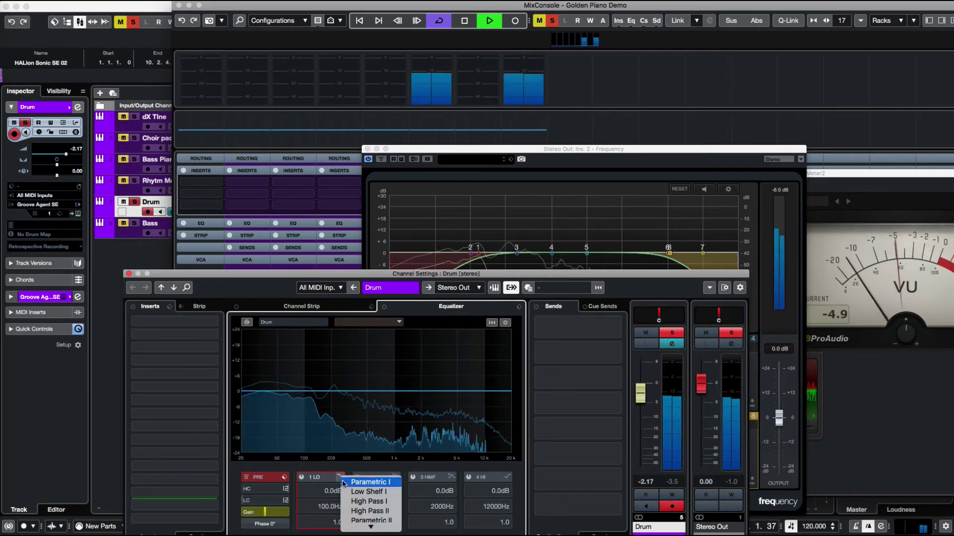
{"action": "left_click", "coordinate": [353, 481]}
{"action": "scroll", "coordinate": [336, 491], "scroll_direction": "up", "scroll_amount": 10}
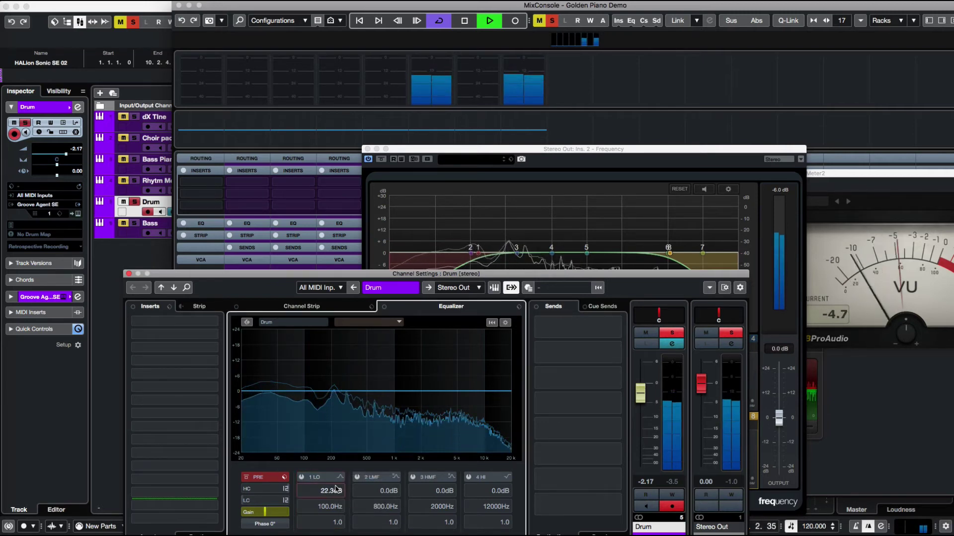
{"action": "scroll", "coordinate": [335, 491], "scroll_direction": "up", "scroll_amount": 2}
- Sweep the Drum channel's LO band and settle it at 127.9 Hz with 6.9 dB gain and a Q of 9.0
{"action": "scroll", "coordinate": [336, 506], "scroll_direction": "up", "scroll_amount": 5}
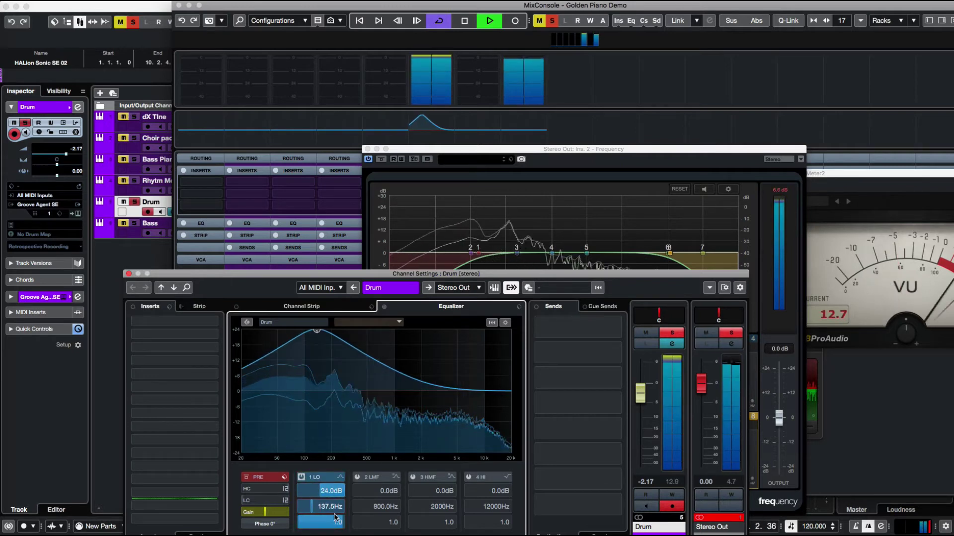
{"action": "scroll", "coordinate": [335, 521], "scroll_direction": "up", "scroll_amount": 1}
{"action": "scroll", "coordinate": [327, 506], "scroll_direction": "up", "scroll_amount": 6}
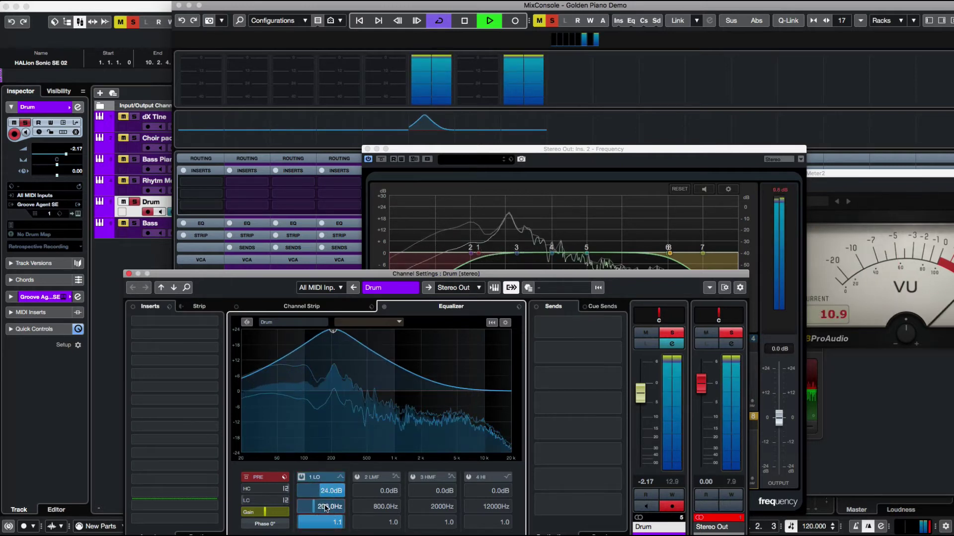
{"action": "scroll", "coordinate": [335, 523], "scroll_direction": "up", "scroll_amount": 10}
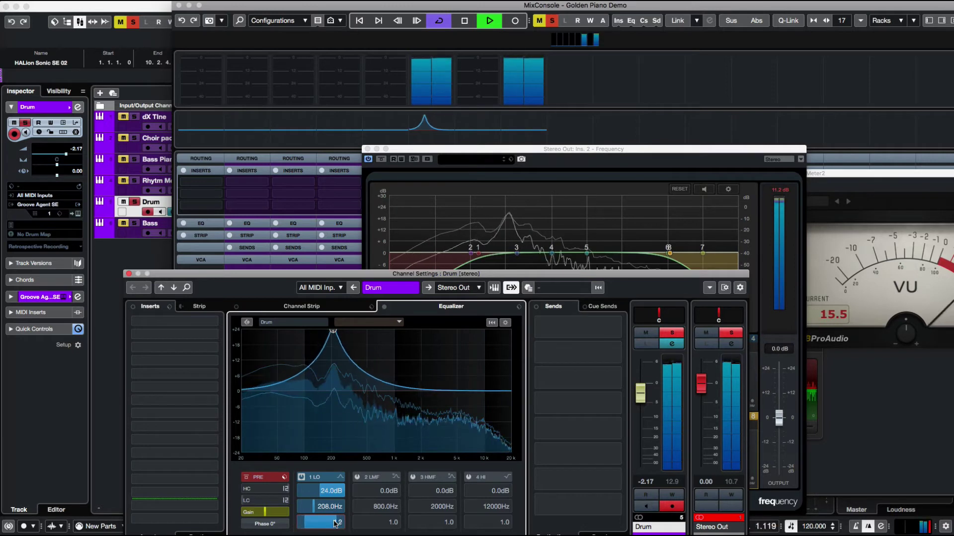
{"action": "scroll", "coordinate": [325, 506], "scroll_direction": "down", "scroll_amount": 6}
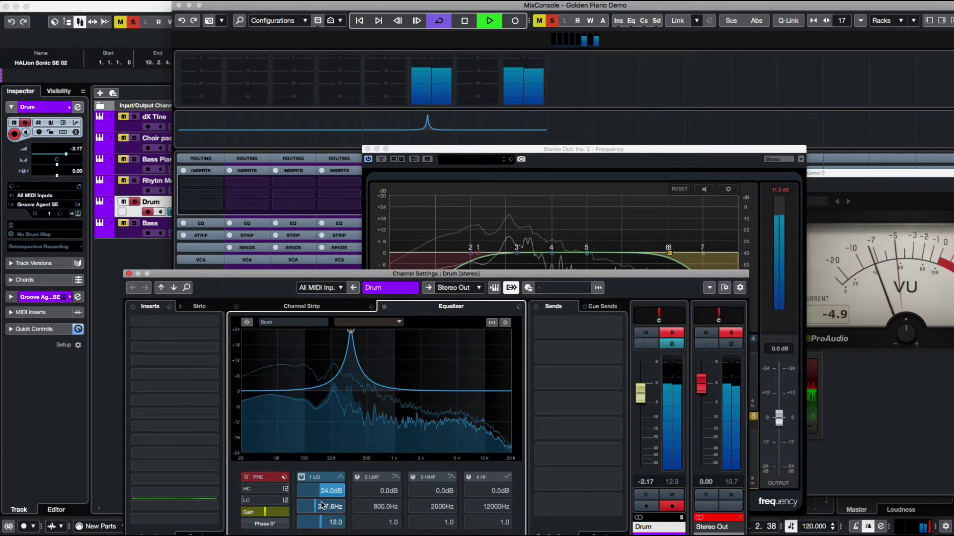
{"action": "scroll", "coordinate": [321, 507], "scroll_direction": "up", "scroll_amount": 3}
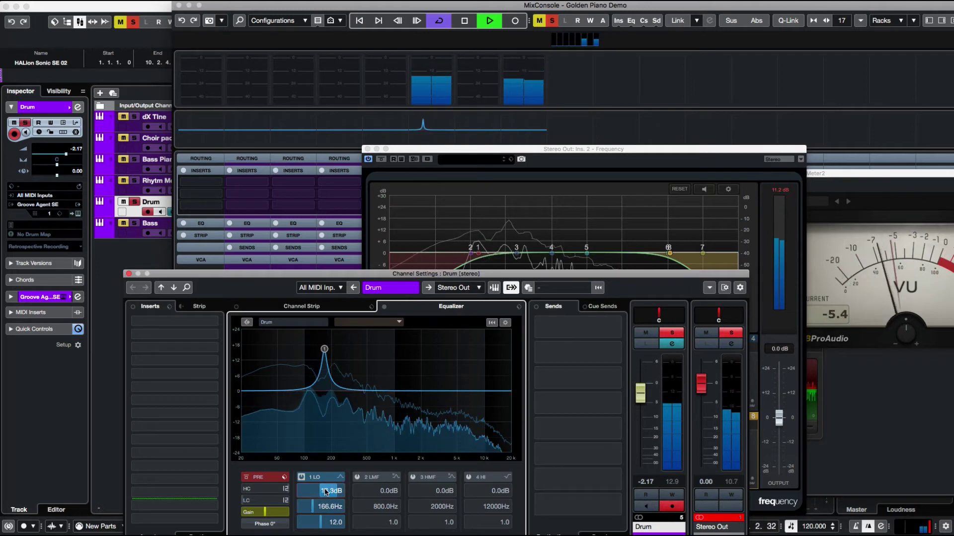
{"action": "scroll", "coordinate": [325, 492], "scroll_direction": "down", "scroll_amount": 7}
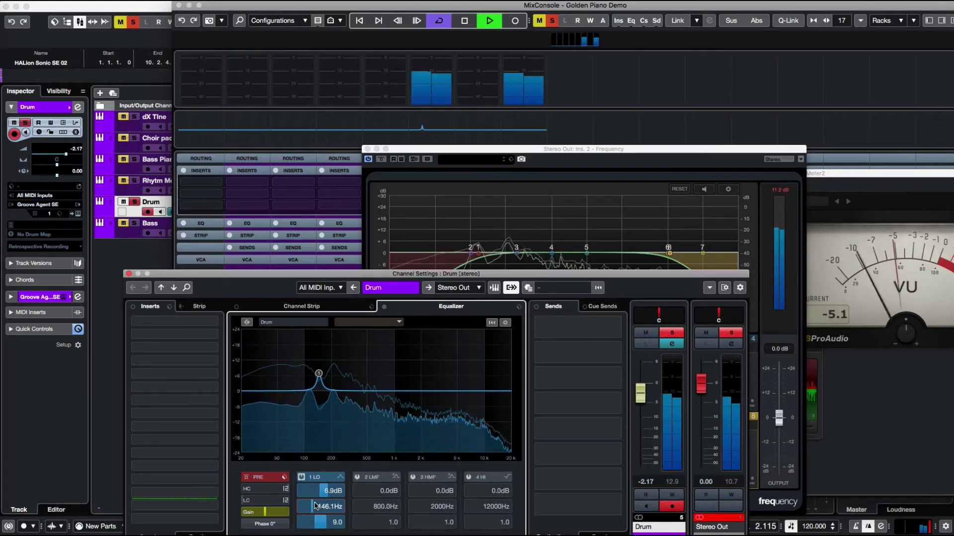
{"action": "scroll", "coordinate": [315, 506], "scroll_direction": "up", "scroll_amount": 2}
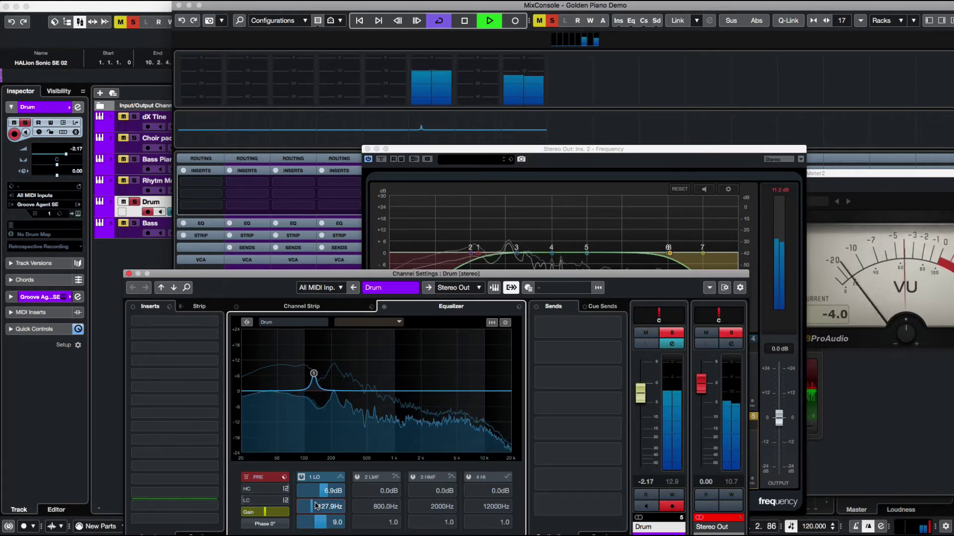
- Enable the Drum channel's LMF band, sweep it with a narrow boost, and settle it at 322.0 Hz, 7.1 dB gain and Q 12.0
{"action": "left_click", "coordinate": [357, 478]}
{"action": "scroll", "coordinate": [378, 491], "scroll_direction": "up", "scroll_amount": 10}
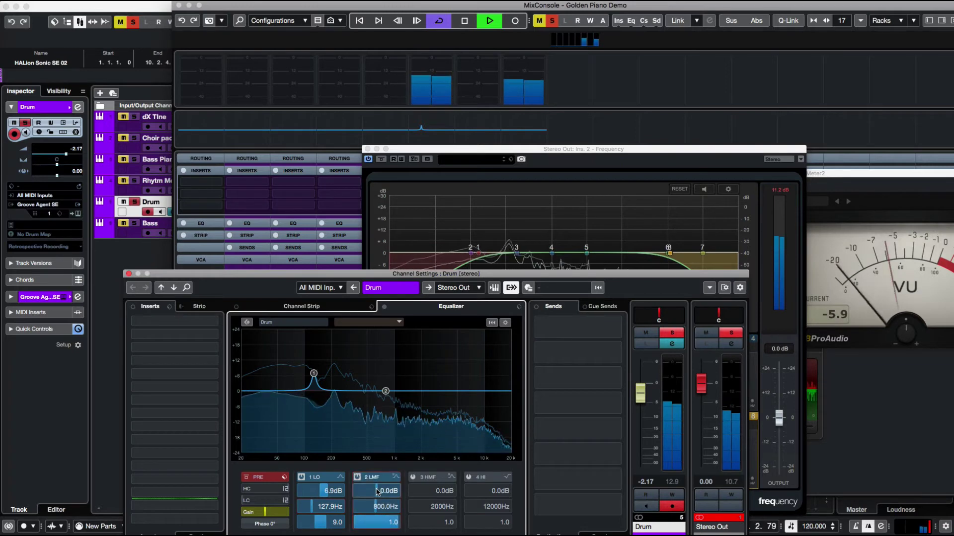
{"action": "scroll", "coordinate": [387, 507], "scroll_direction": "up", "scroll_amount": 2}
{"action": "scroll", "coordinate": [387, 519], "scroll_direction": "up", "scroll_amount": 10}
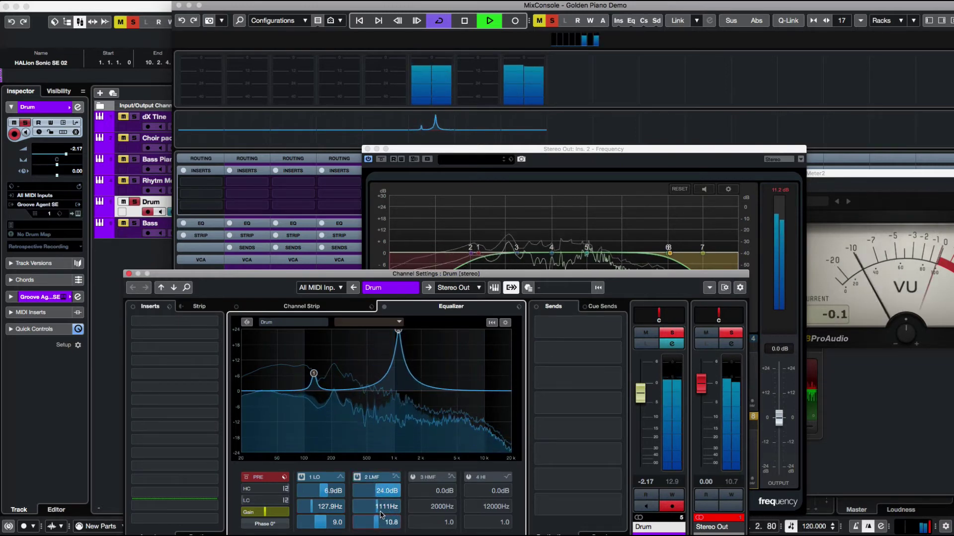
{"action": "scroll", "coordinate": [379, 507], "scroll_direction": "up", "scroll_amount": 2}
{"action": "scroll", "coordinate": [378, 508], "scroll_direction": "down", "scroll_amount": 1}
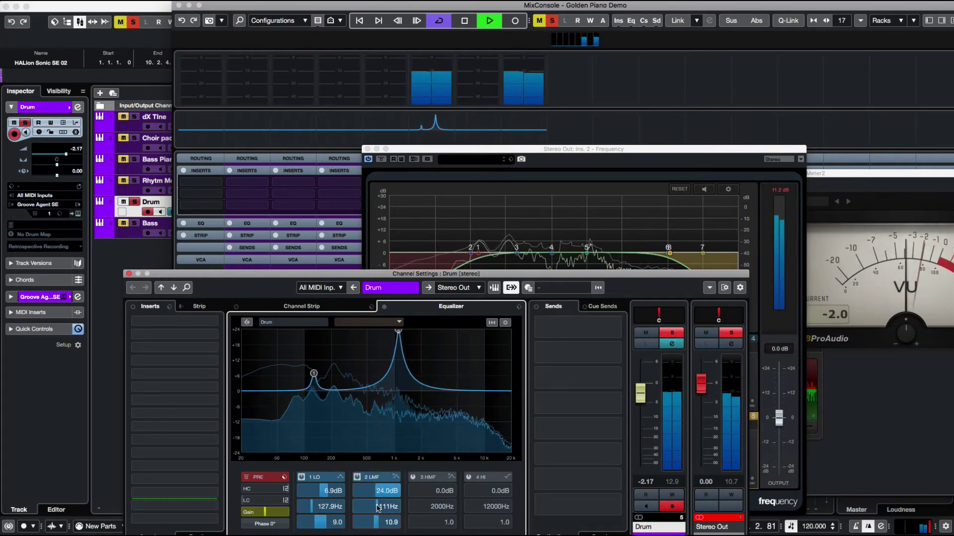
{"action": "scroll", "coordinate": [379, 521], "scroll_direction": "up", "scroll_amount": 1}
{"action": "scroll", "coordinate": [380, 506], "scroll_direction": "down", "scroll_amount": 6}
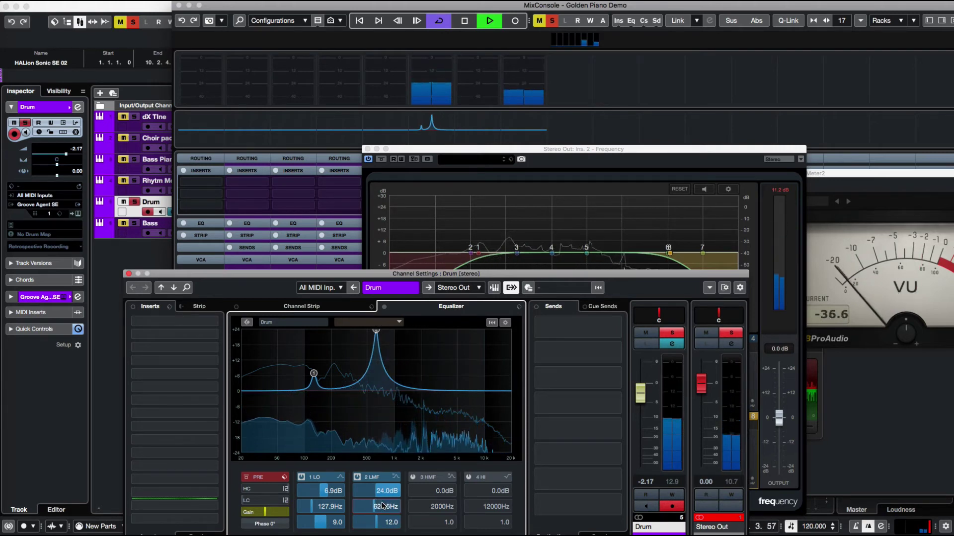
{"action": "scroll", "coordinate": [383, 506], "scroll_direction": "down", "scroll_amount": 6}
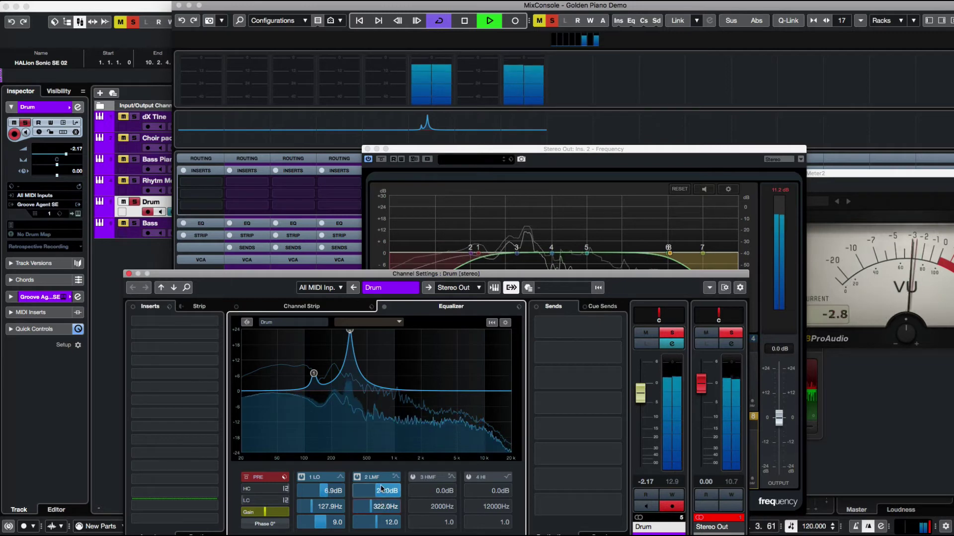
{"action": "scroll", "coordinate": [381, 486], "scroll_direction": "down", "scroll_amount": 10}
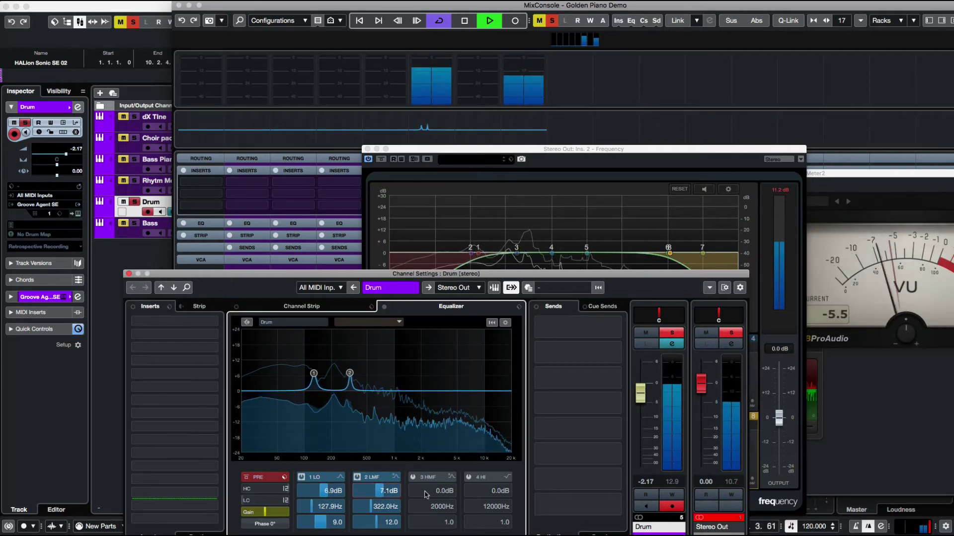
- Enable the Drum channel's HMF band, sweep it with a narrow boost, and settle it at 1956 Hz, 4.4 dB gain and Q 12.0
{"action": "left_click", "coordinate": [413, 478]}
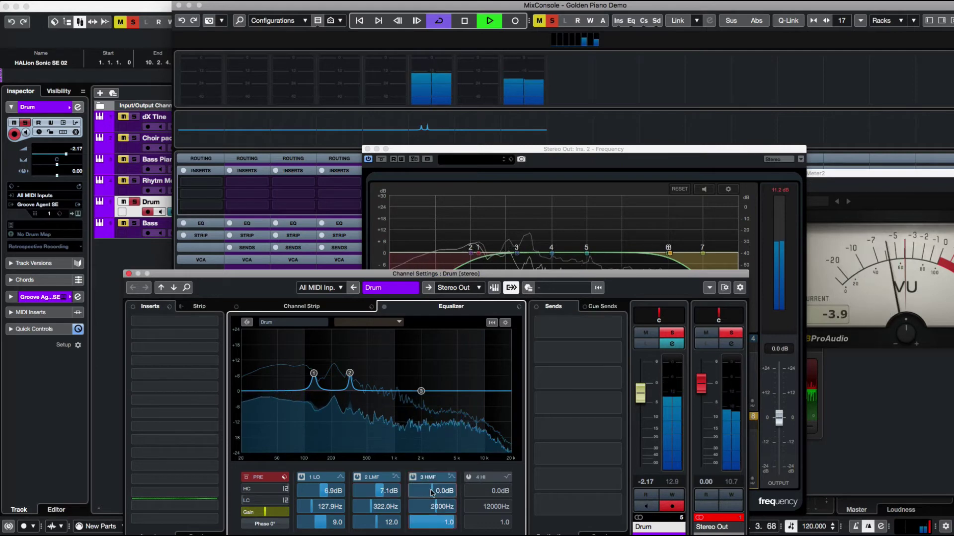
{"action": "scroll", "coordinate": [439, 524], "scroll_direction": "up", "scroll_amount": 10}
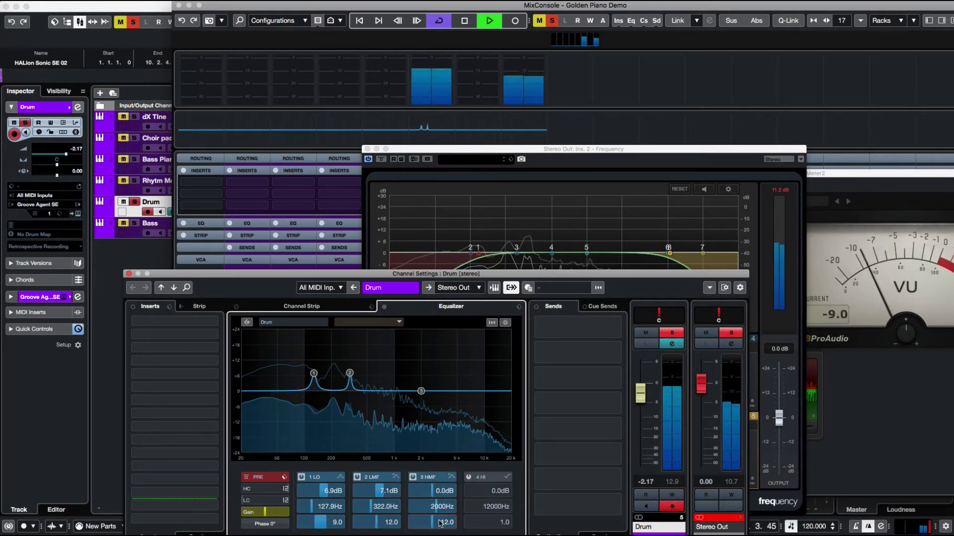
{"action": "scroll", "coordinate": [441, 506], "scroll_direction": "up", "scroll_amount": 5}
{"action": "scroll", "coordinate": [442, 492], "scroll_direction": "up", "scroll_amount": 10}
{"action": "scroll", "coordinate": [441, 492], "scroll_direction": "up", "scroll_amount": 1}
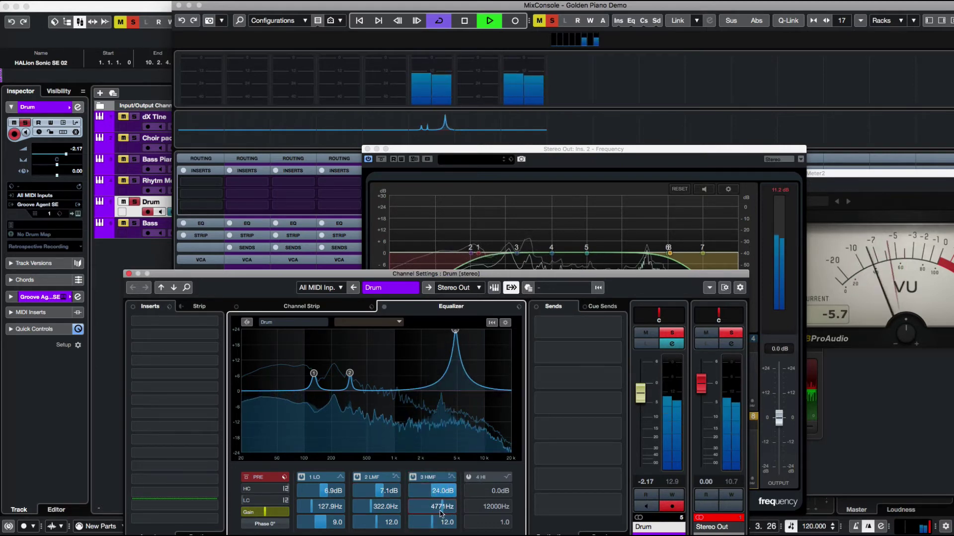
{"action": "scroll", "coordinate": [440, 507], "scroll_direction": "up", "scroll_amount": 4}
{"action": "scroll", "coordinate": [438, 510], "scroll_direction": "down", "scroll_amount": 9}
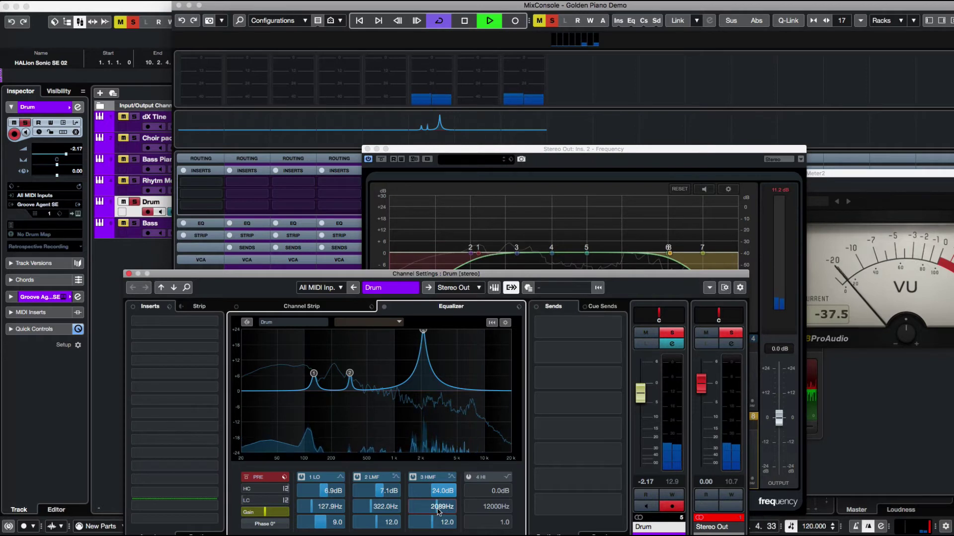
{"action": "scroll", "coordinate": [439, 512], "scroll_direction": "down", "scroll_amount": 1}
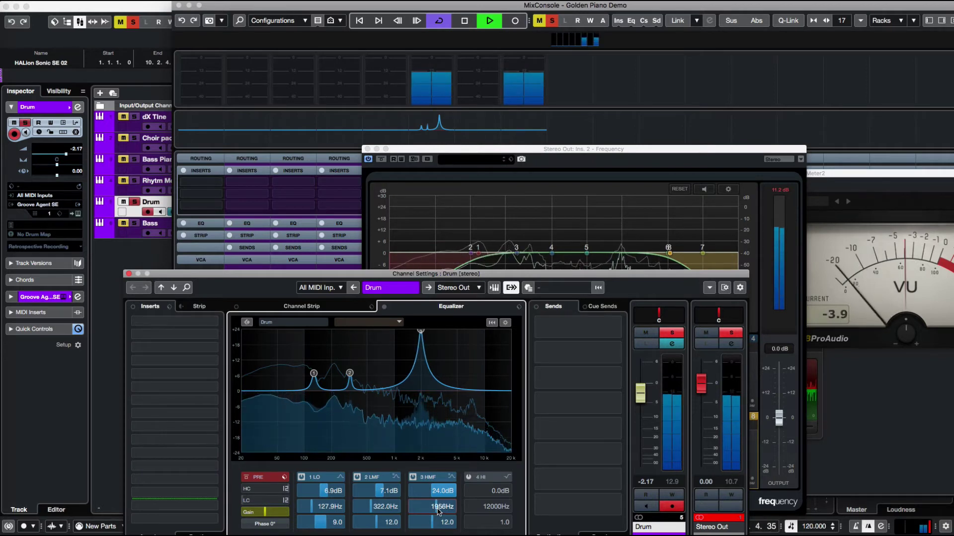
{"action": "scroll", "coordinate": [436, 492], "scroll_direction": "down", "scroll_amount": 7}
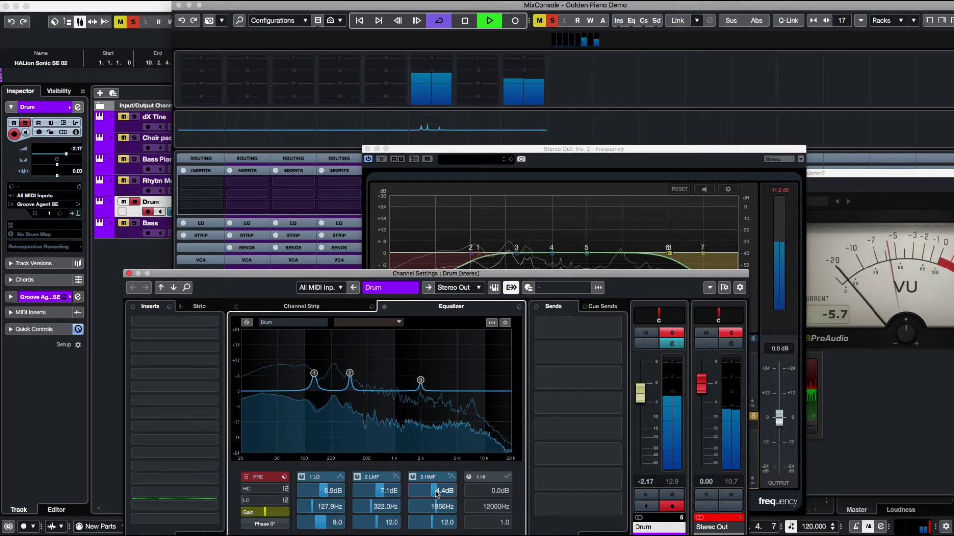
- Enable the Drum channel's HI band as Parametric I, sweep it with a 24.0 dB boost, and settle it at 5476 Hz, 3.6 dB gain and Q 5.5
{"action": "left_click", "coordinate": [468, 478]}
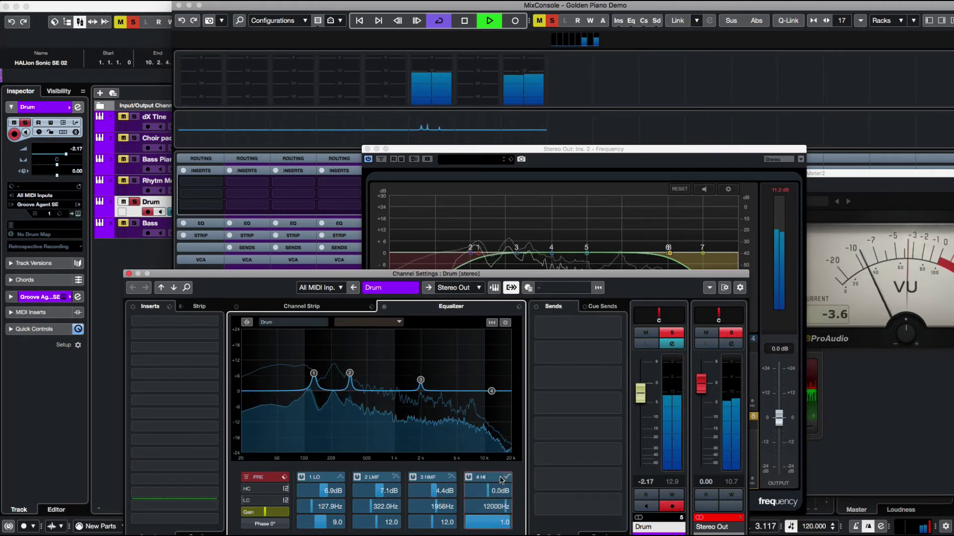
{"action": "left_click", "coordinate": [505, 478]}
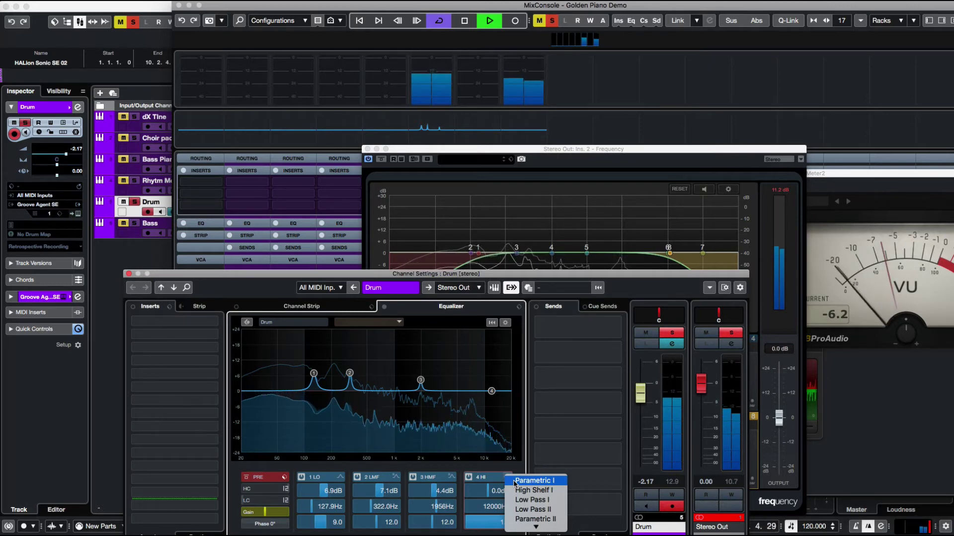
{"action": "left_click", "coordinate": [515, 480]}
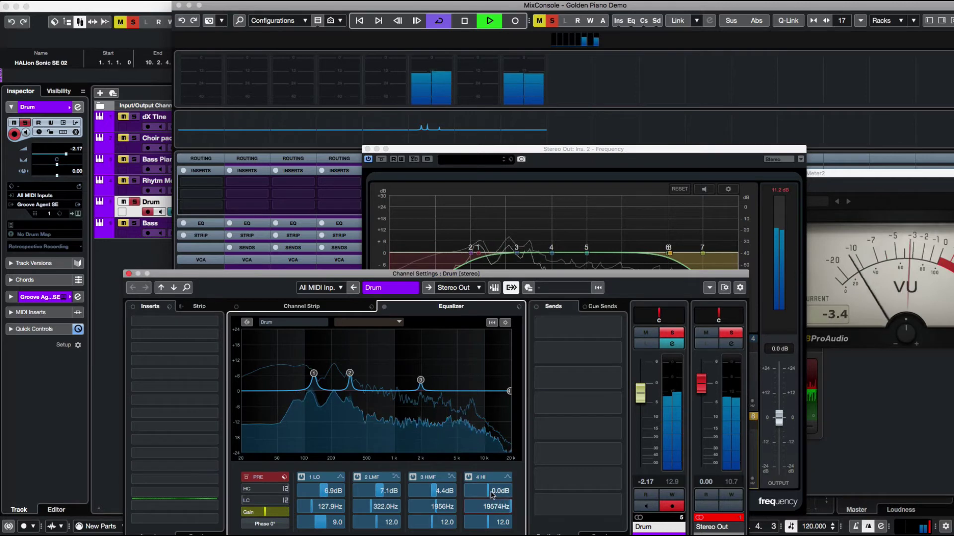
{"action": "scroll", "coordinate": [495, 490], "scroll_direction": "up", "scroll_amount": 6}
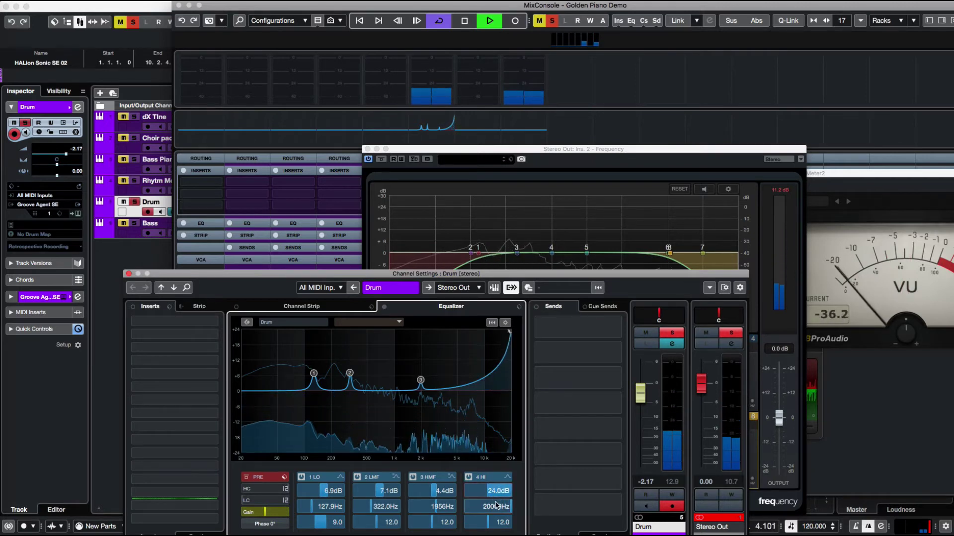
{"action": "scroll", "coordinate": [495, 505], "scroll_direction": "up", "scroll_amount": 5}
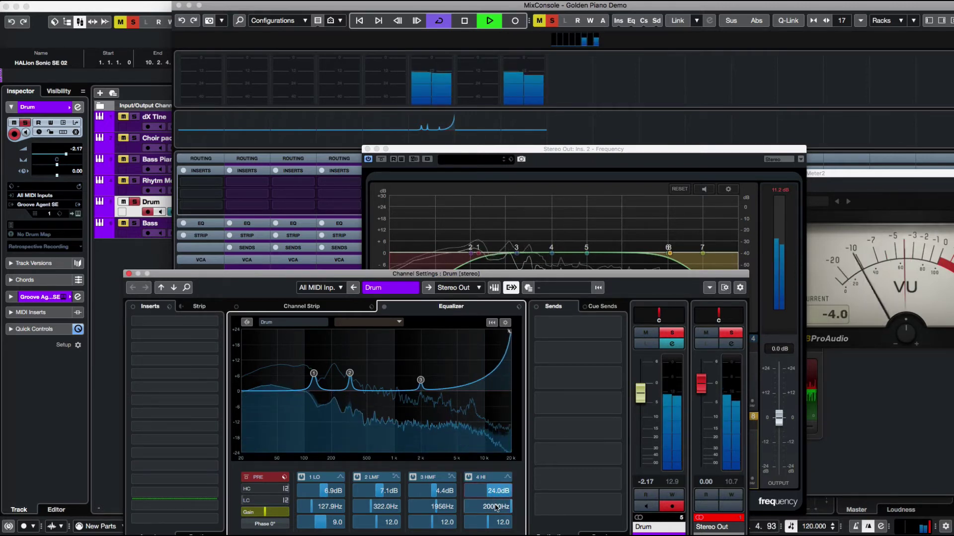
{"action": "scroll", "coordinate": [495, 506], "scroll_direction": "down", "scroll_amount": 8}
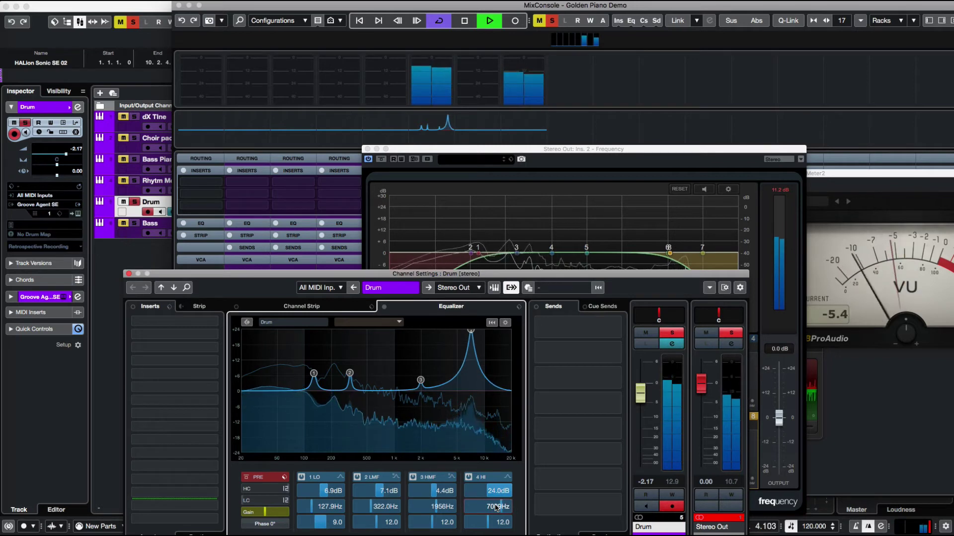
{"action": "scroll", "coordinate": [495, 505], "scroll_direction": "down", "scroll_amount": 3}
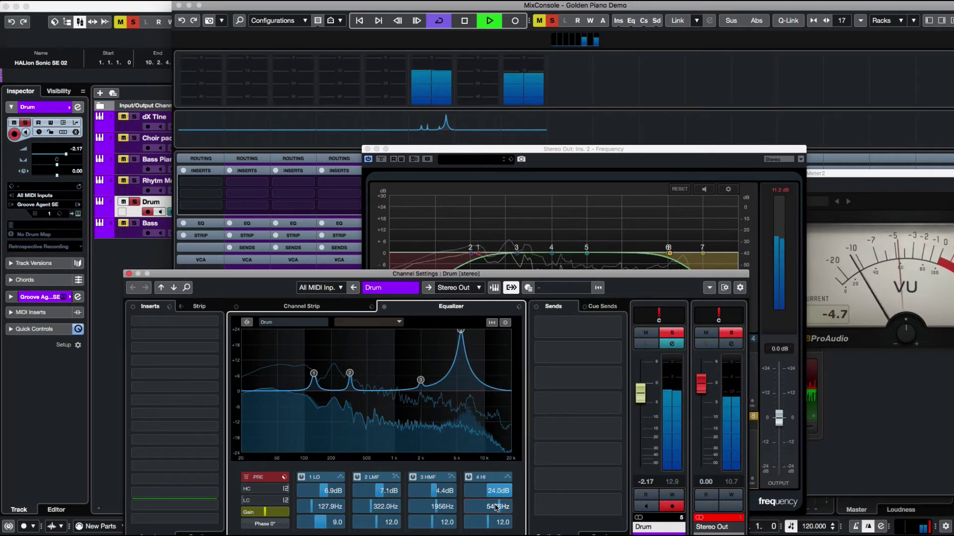
{"action": "scroll", "coordinate": [495, 495], "scroll_direction": "down", "scroll_amount": 2}
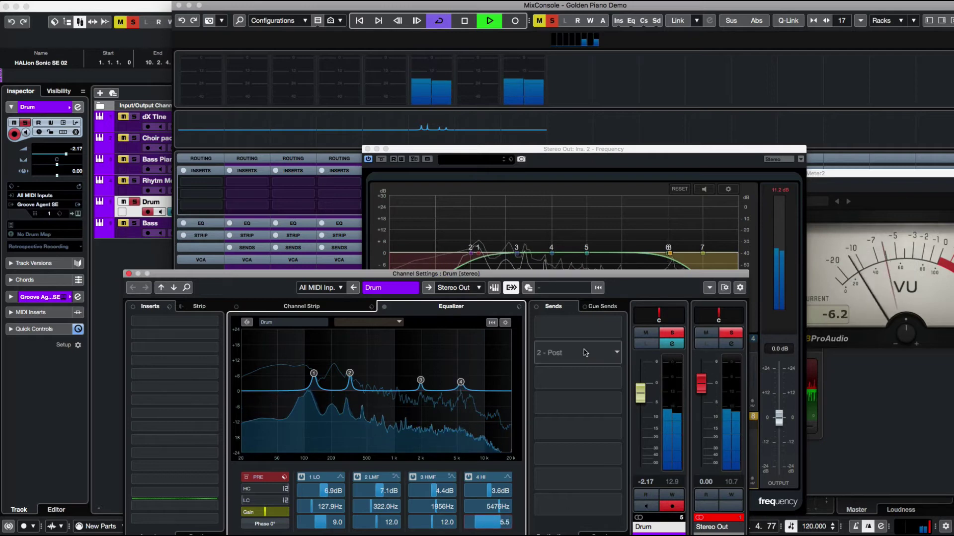
- In the Stereo Out Frequency plugin, toggle band 8's high cut off and back on, and disable band 1's low cut
{"action": "left_click", "coordinate": [671, 153]}
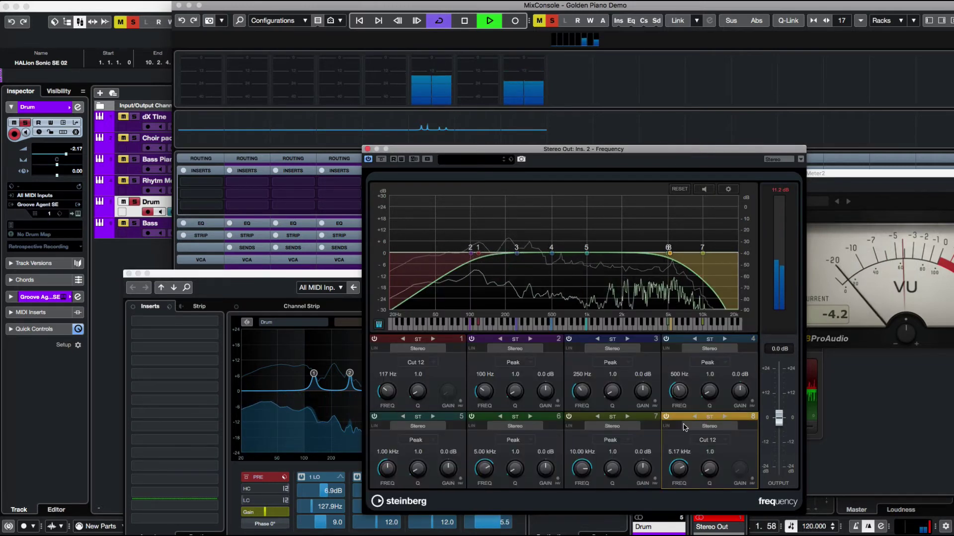
{"action": "left_click", "coordinate": [666, 417]}
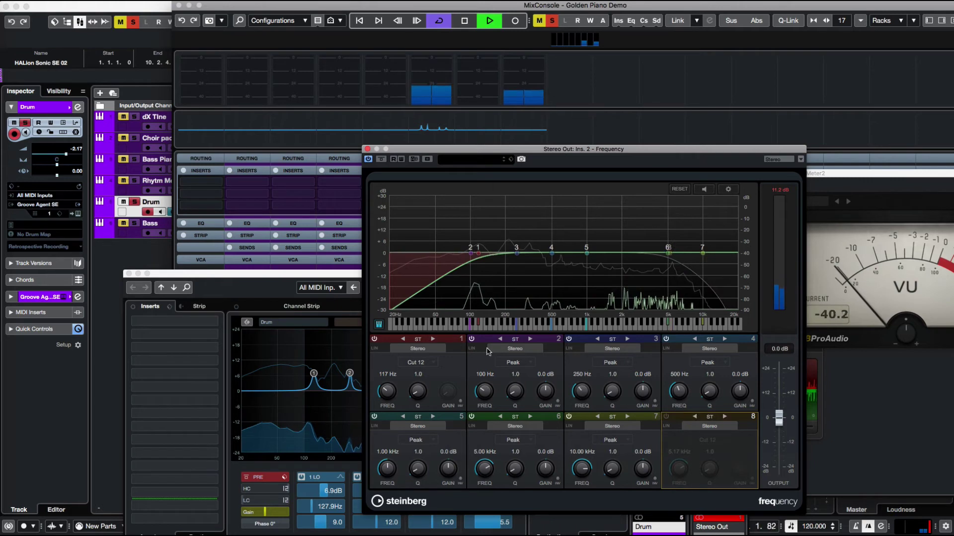
{"action": "left_click", "coordinate": [666, 416]}
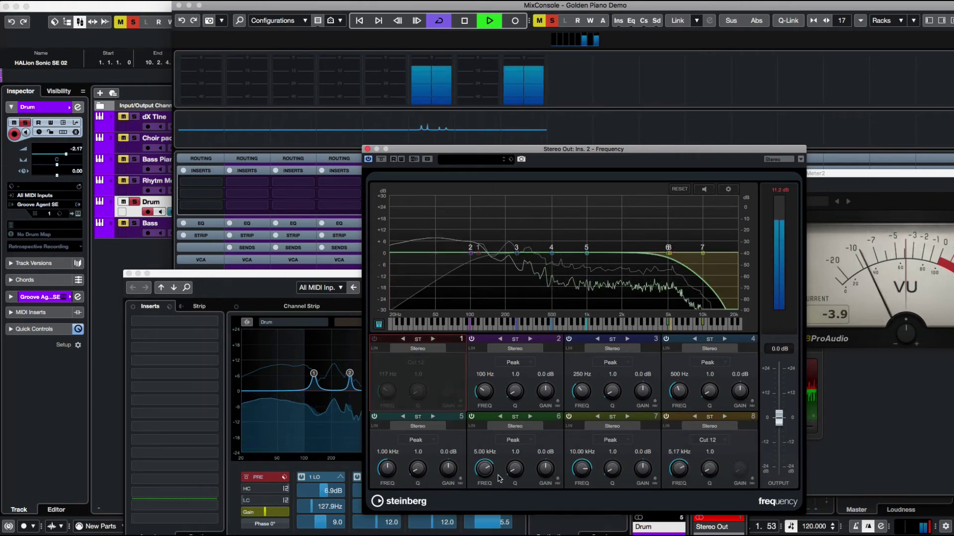
- Enable the Drum channel's low-cut pre-filter, set its slope to 6 dB/Oct and raise its cutoff frequency
{"action": "left_click", "coordinate": [300, 316]}
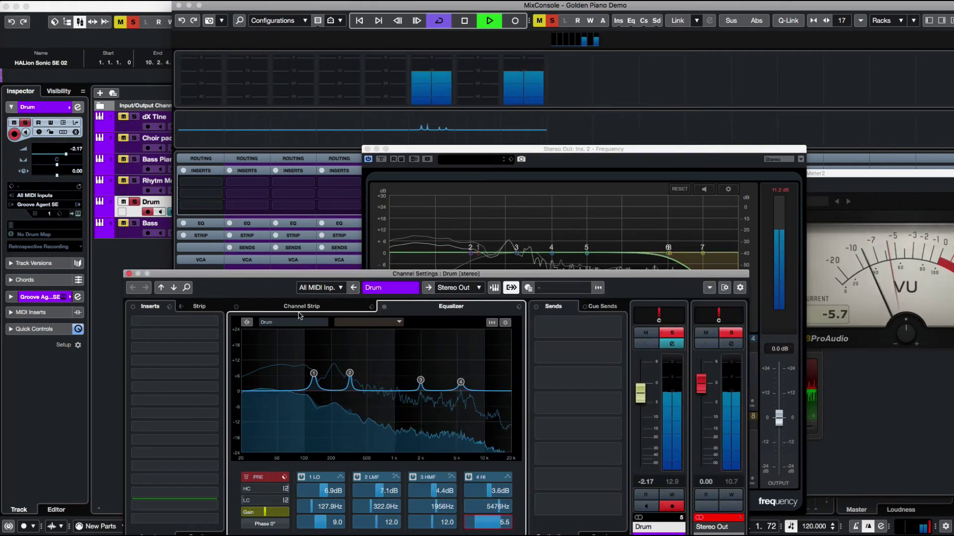
{"action": "left_click", "coordinate": [245, 502]}
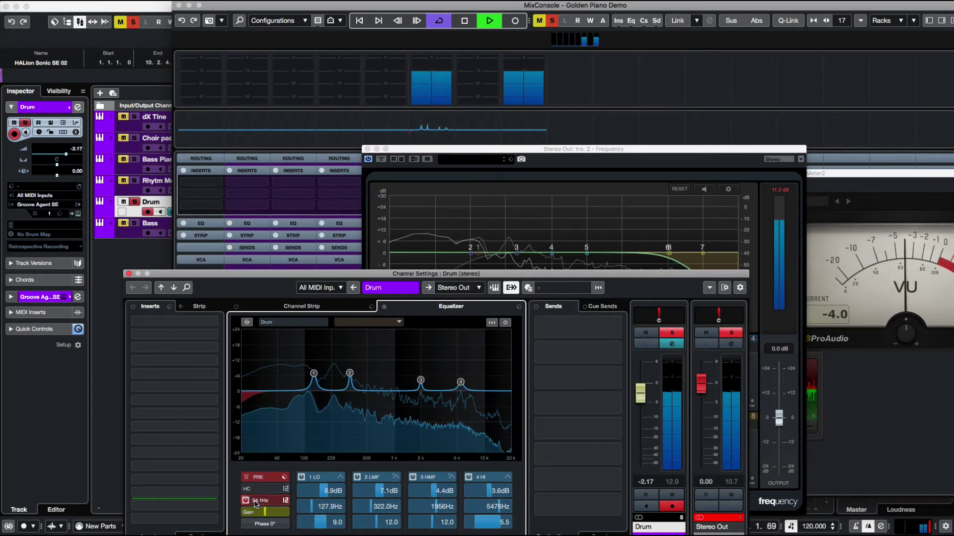
{"action": "left_click", "coordinate": [285, 501]}
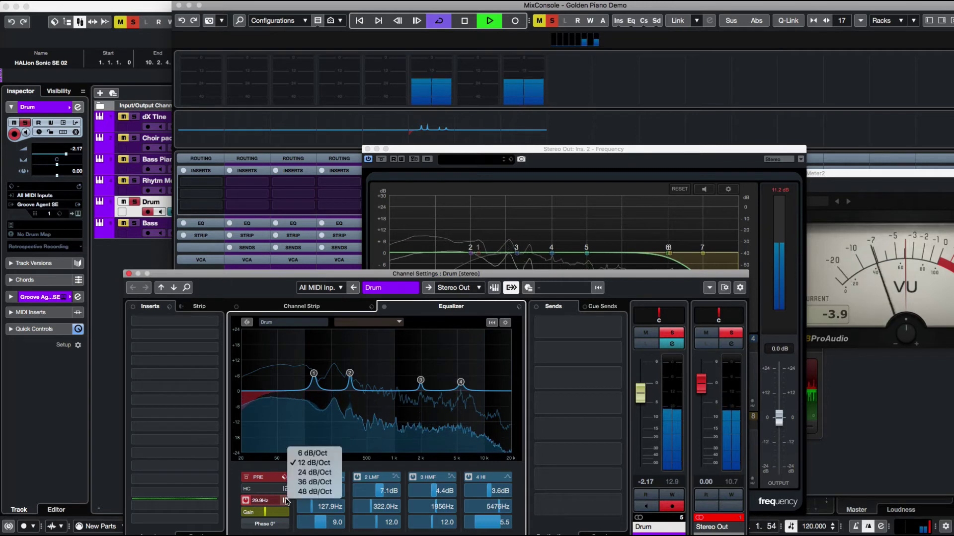
{"action": "left_click", "coordinate": [306, 456]}
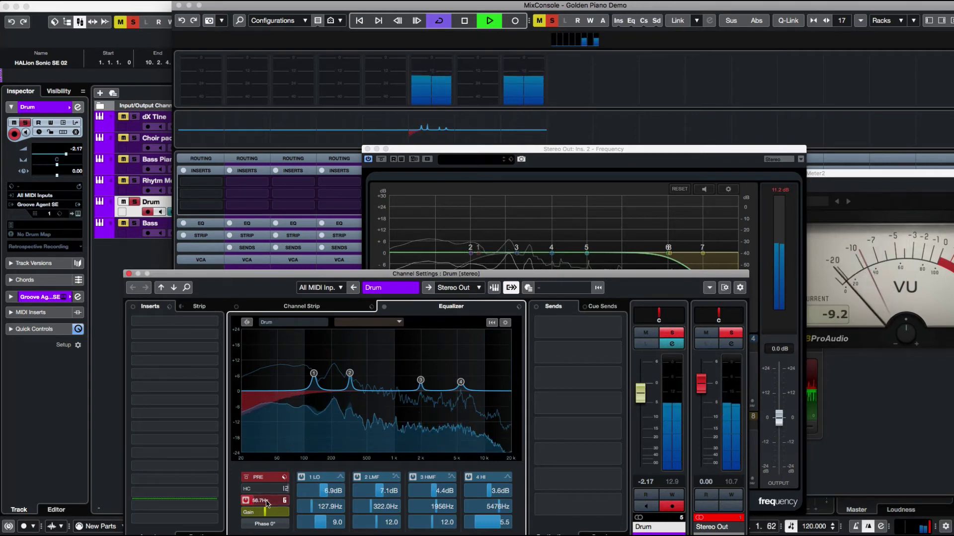
- Enable the Drum channel's high-cut pre-filter with a 6 dB/Oct slope, and switch off band 8 in the Stereo Out Frequency plugin
{"action": "mouse_move", "coordinate": [261, 485]}
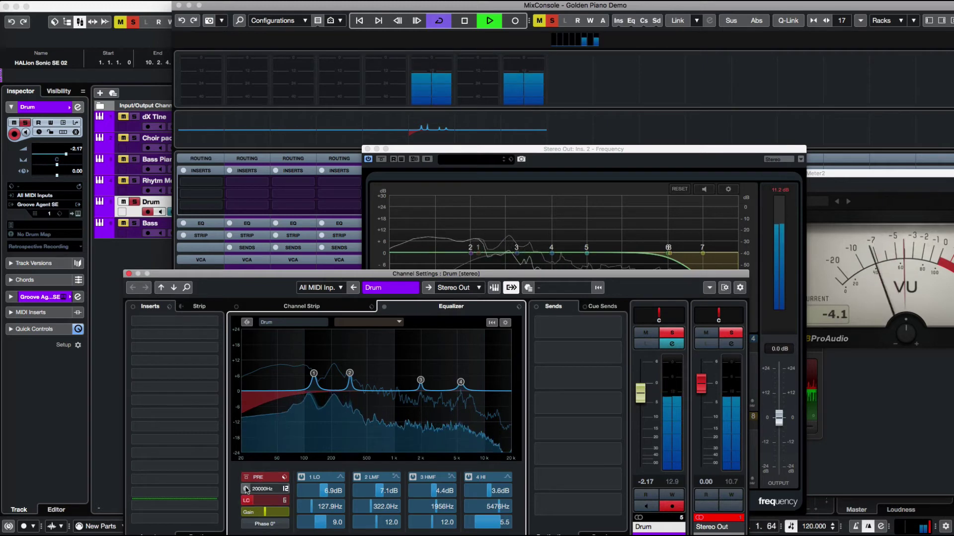
{"action": "left_click", "coordinate": [270, 491]}
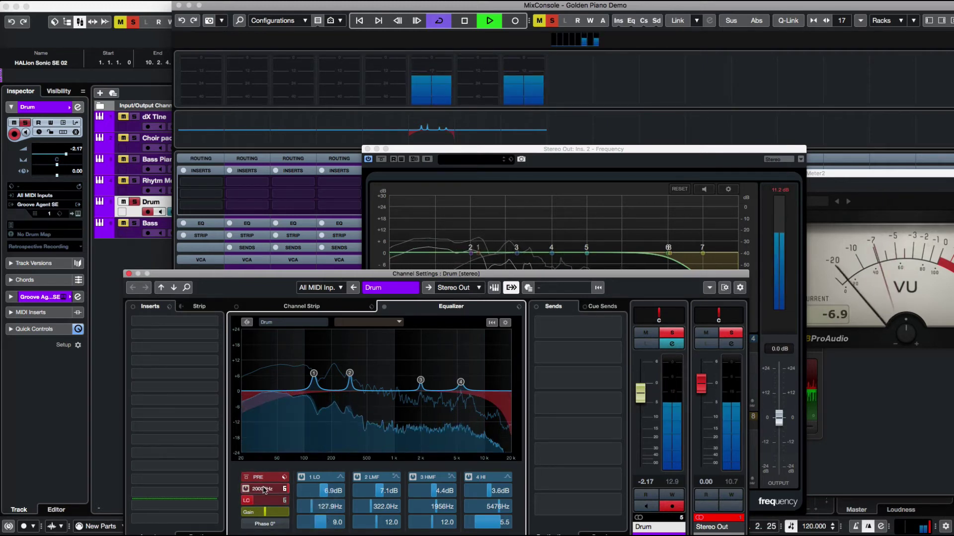
{"action": "left_click", "coordinate": [583, 154]}
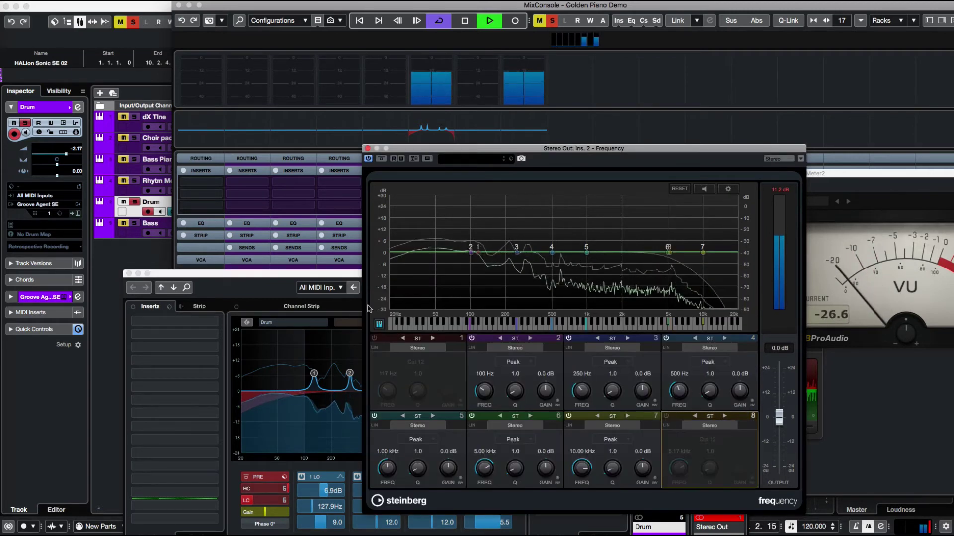
- Lower the Drum channel's high-cut frequency to around 11500 Hz and reduce the LO band's gain to 6.3 dB
{"action": "left_click", "coordinate": [312, 374]}
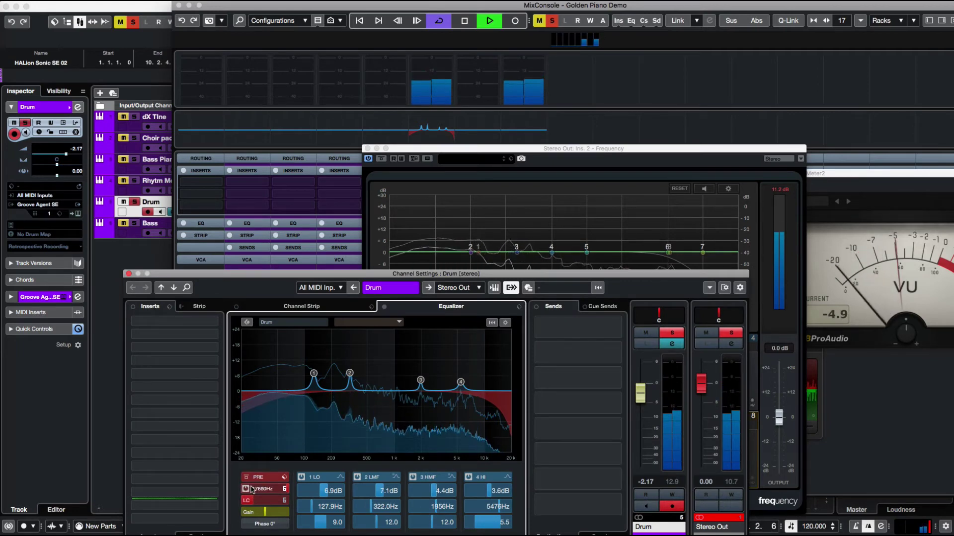
{"action": "scroll", "coordinate": [252, 490], "scroll_direction": "down", "scroll_amount": 5}
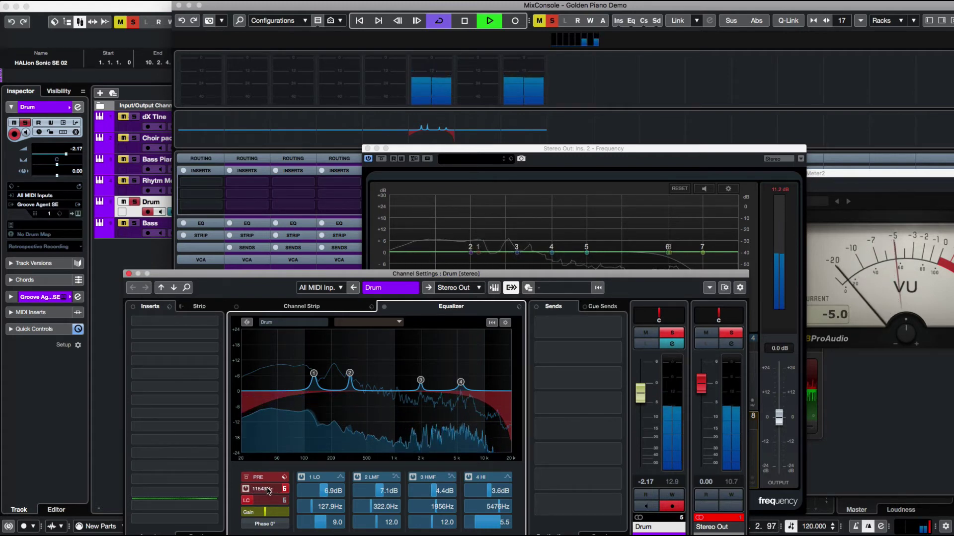
{"action": "scroll", "coordinate": [267, 491], "scroll_direction": "up", "scroll_amount": 1}
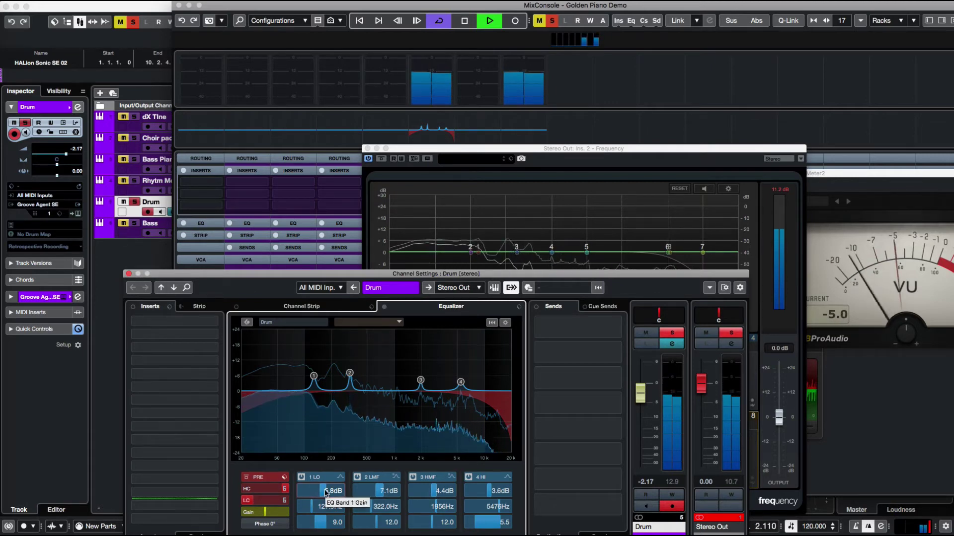
- Search the effects for "fresh" and load Slate Digital's Fresh Air into the Drum channel's first insert slot
{"action": "left_click", "coordinate": [301, 306]}
{"action": "left_click_drag", "start_coordinate": [354, 336], "coordinate": [255, 332]}
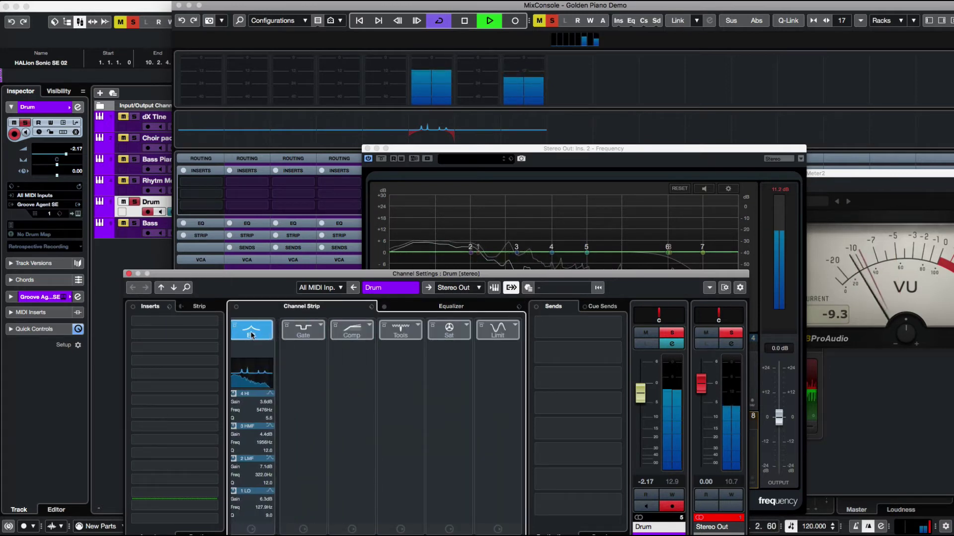
{"action": "left_click", "coordinate": [272, 325]}
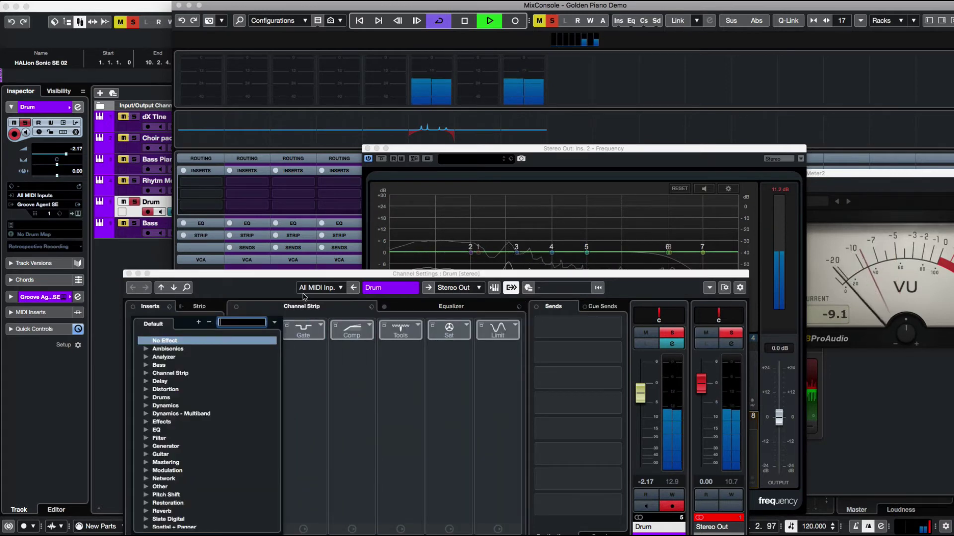
{"action": "type", "text": "fresh"}
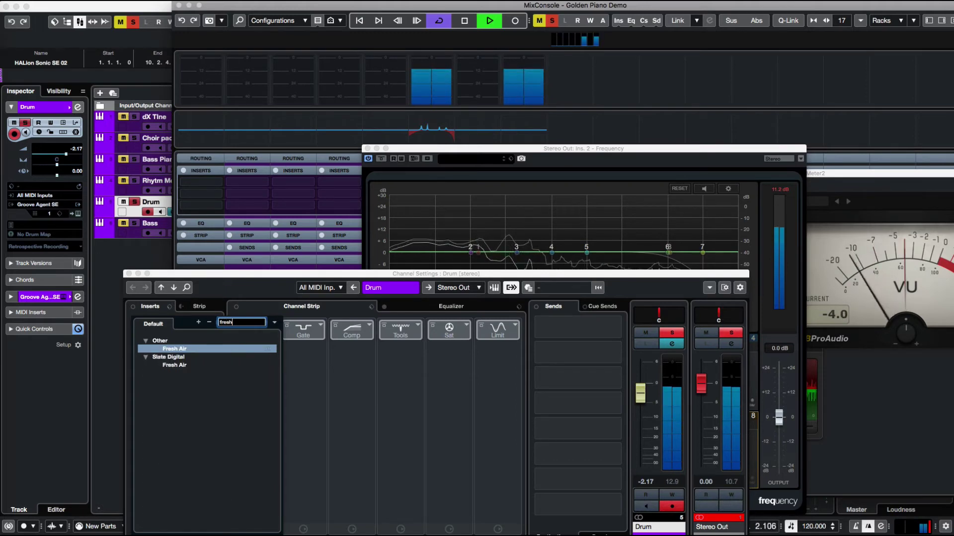
{"action": "left_click", "coordinate": [185, 365]}
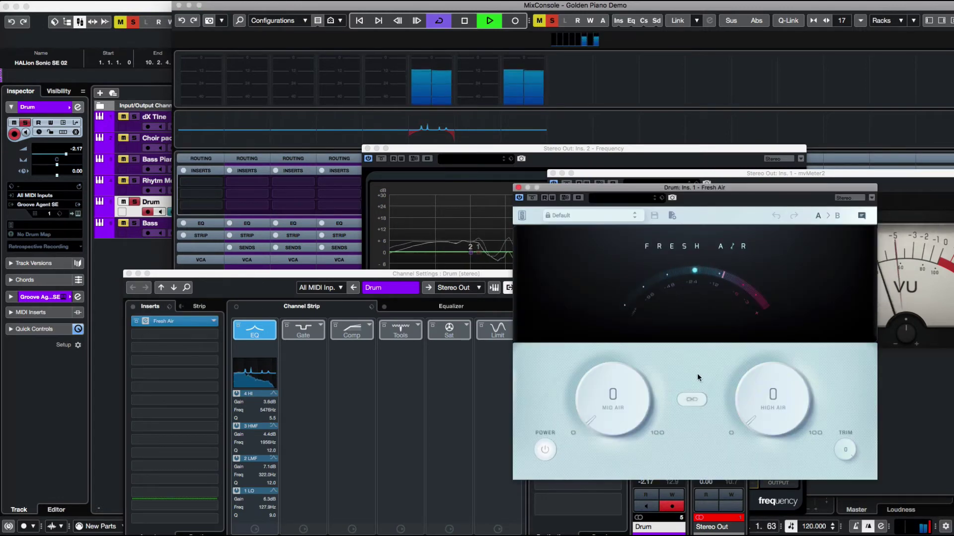
- Adjust Fresh Air's knobs linked and unlinked, compare with the effect bypassed, settle on Mid Air 17 and High Air 59, and close the plugin
{"action": "left_click", "coordinate": [691, 399]}
{"action": "left_click_drag", "start_coordinate": [749, 394], "coordinate": [735, 284]}
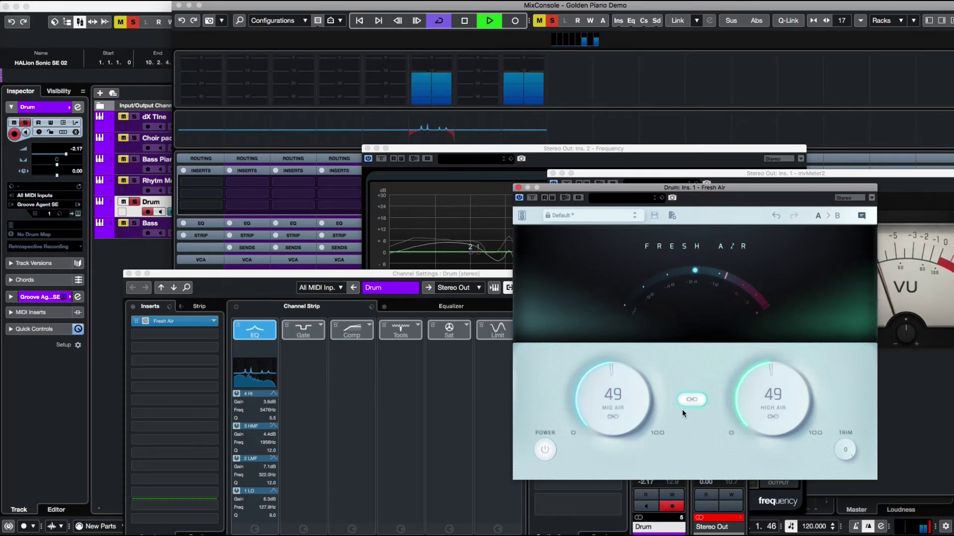
{"action": "left_click_drag", "start_coordinate": [603, 389], "coordinate": [608, 437]}
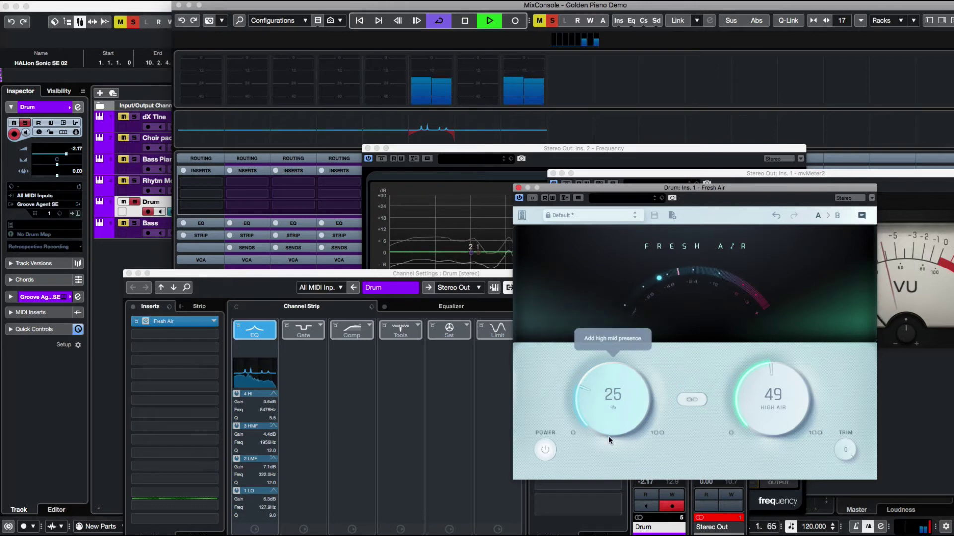
{"action": "left_click_drag", "start_coordinate": [743, 399], "coordinate": [746, 424]}
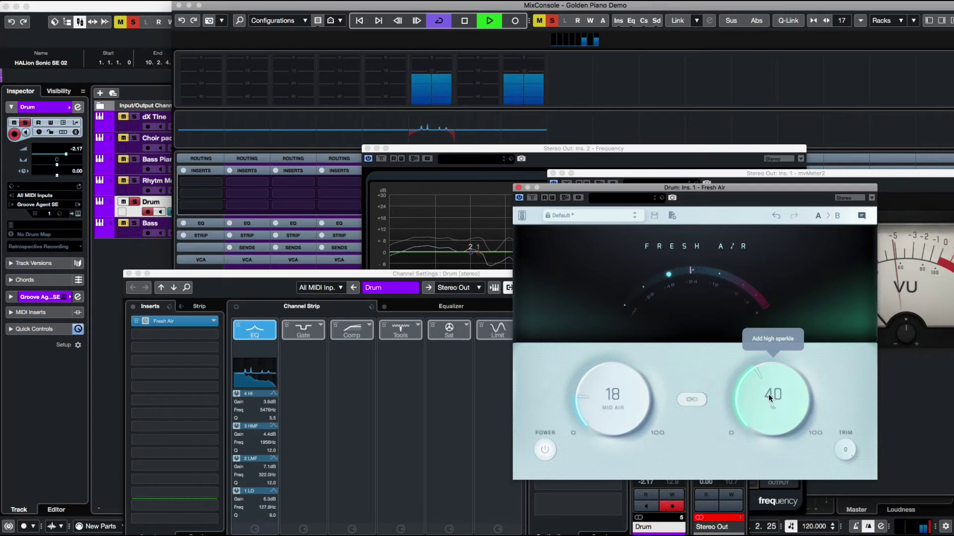
{"action": "scroll", "coordinate": [769, 398], "scroll_direction": "down", "scroll_amount": 2}
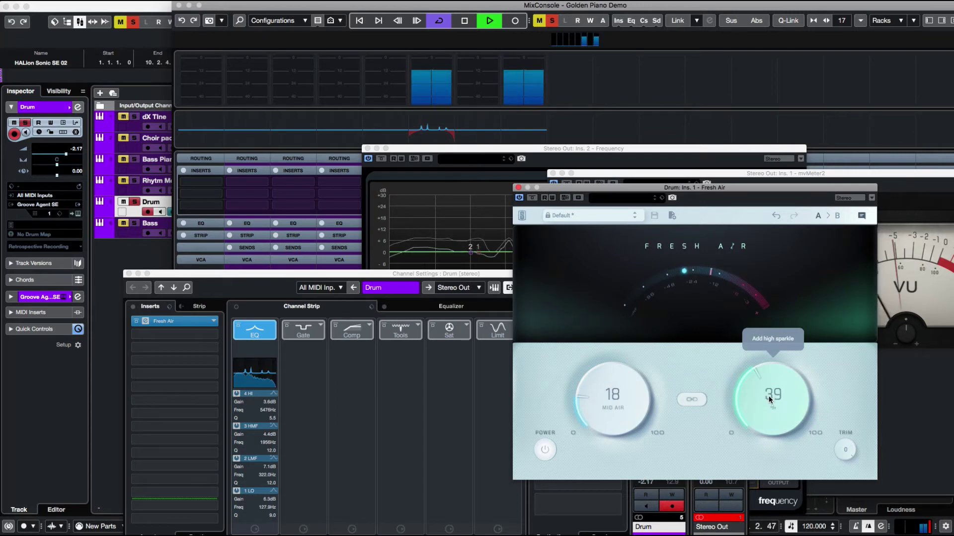
{"action": "left_click", "coordinate": [545, 450]}
{"action": "left_click", "coordinate": [541, 451]}
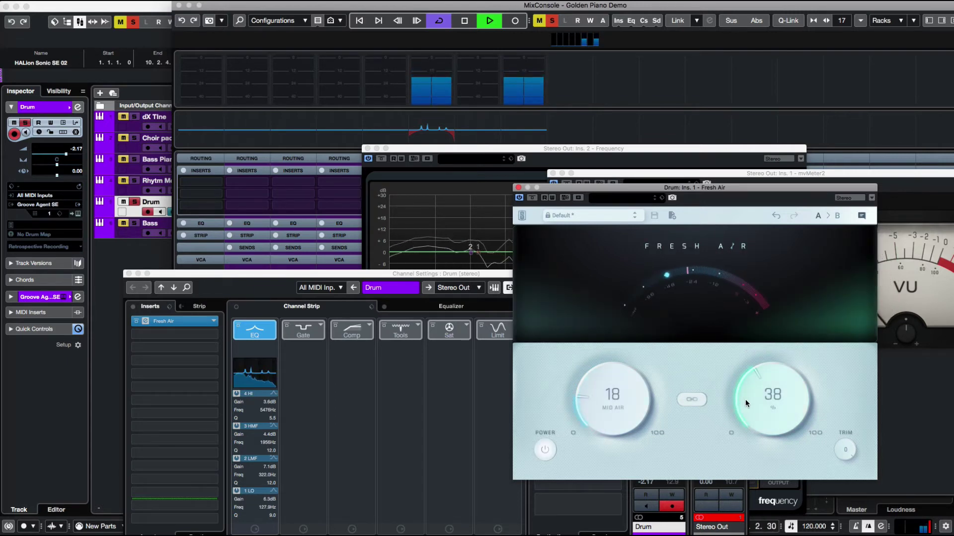
{"action": "left_click_drag", "start_coordinate": [745, 400], "coordinate": [743, 354]}
{"action": "left_click_drag", "start_coordinate": [617, 415], "coordinate": [595, 410]}
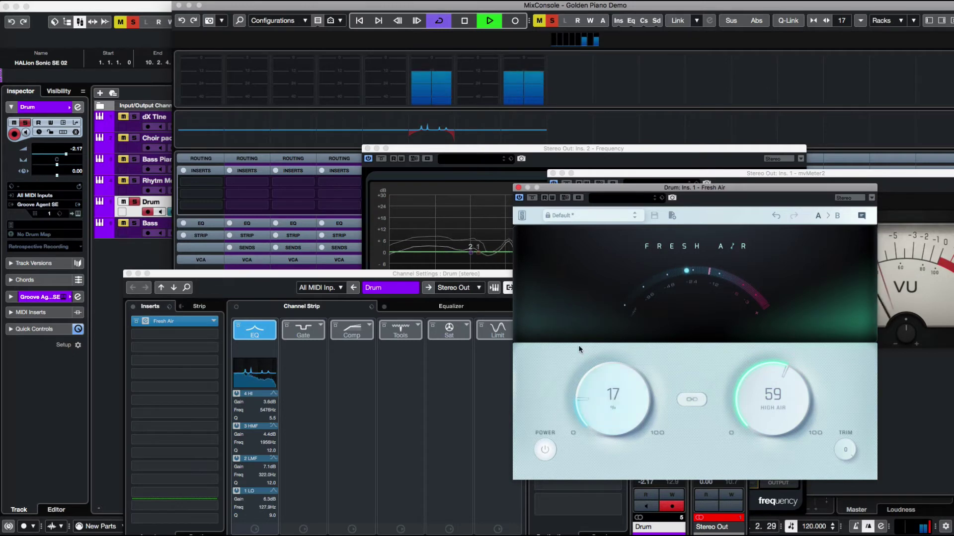
{"action": "left_click", "coordinate": [517, 188]}
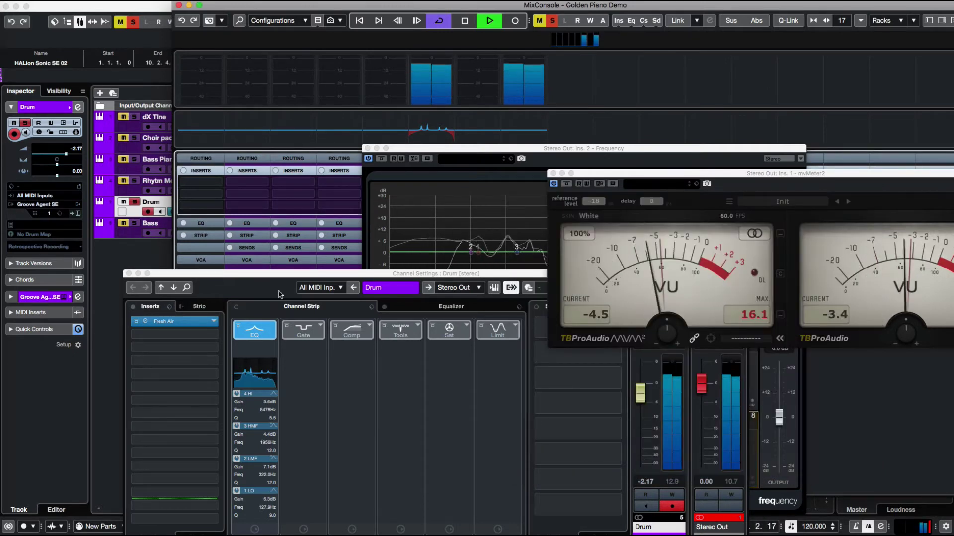
- In the Drum channel's equalizer, lower the LMF band's gain to 4.3 dB and the LO band's gain to 4.7 dB
{"action": "left_click", "coordinate": [451, 306]}
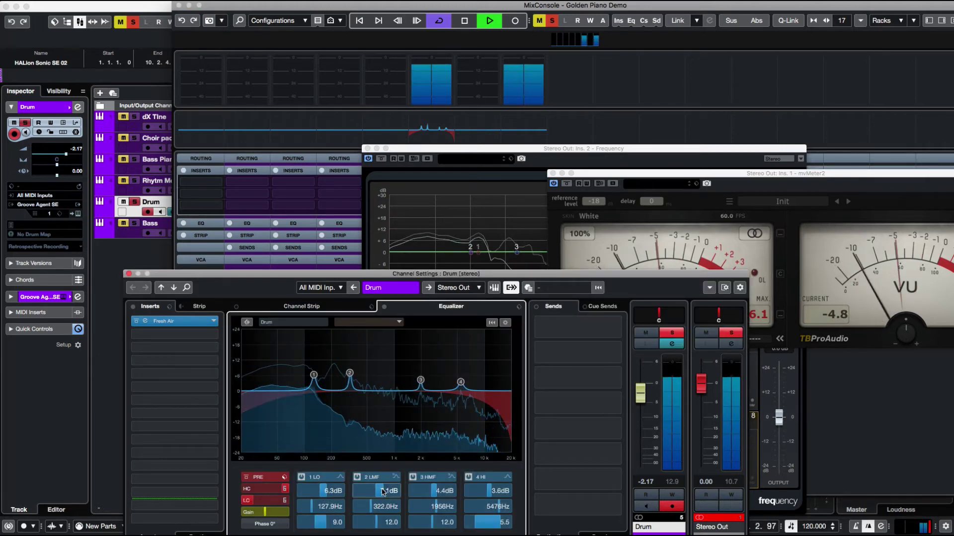
{"action": "left_click_drag", "start_coordinate": [382, 492], "coordinate": [323, 495]}
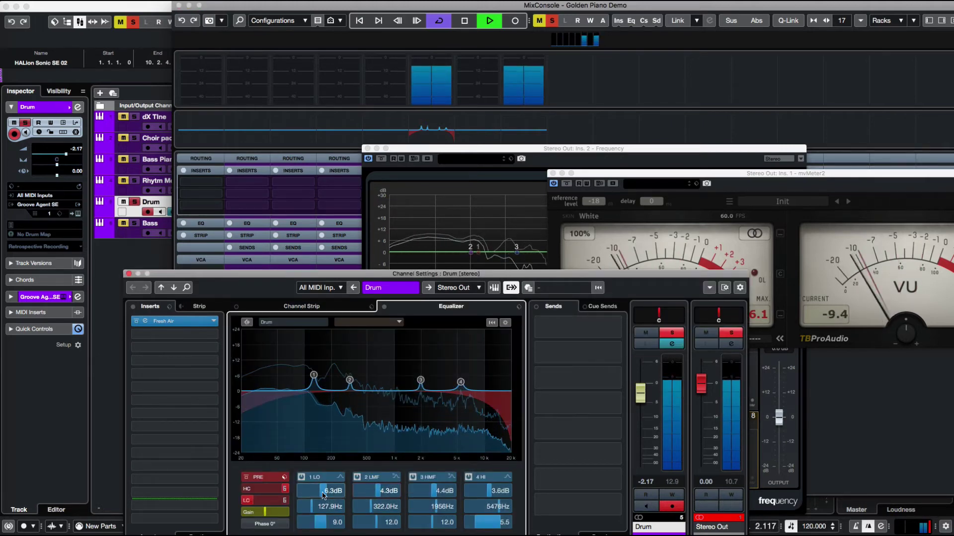
{"action": "scroll", "coordinate": [323, 496], "scroll_direction": "down", "scroll_amount": 5}
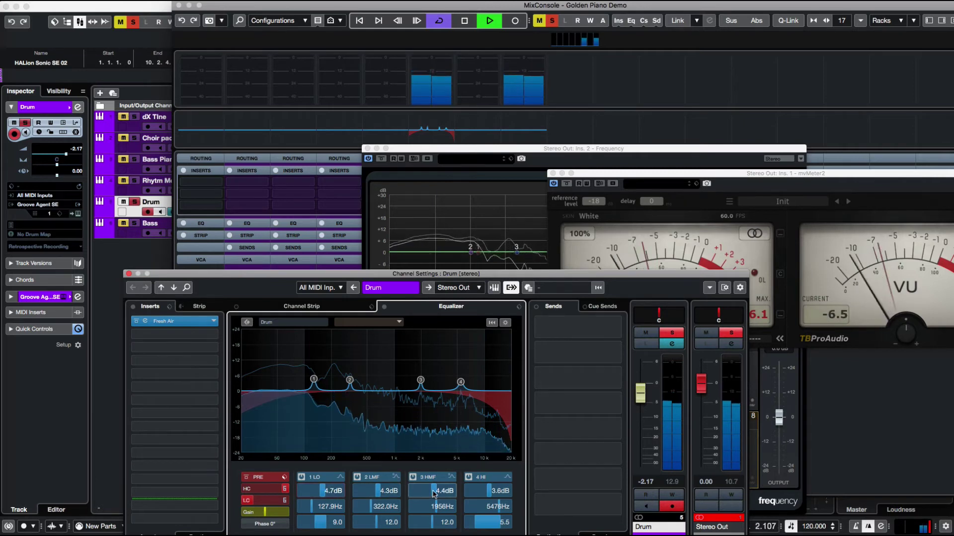
- Lower the Drum channel equalizer's HMF band gain to 3.3 dB and close the channel settings
{"action": "scroll", "coordinate": [434, 494], "scroll_direction": "down", "scroll_amount": 3}
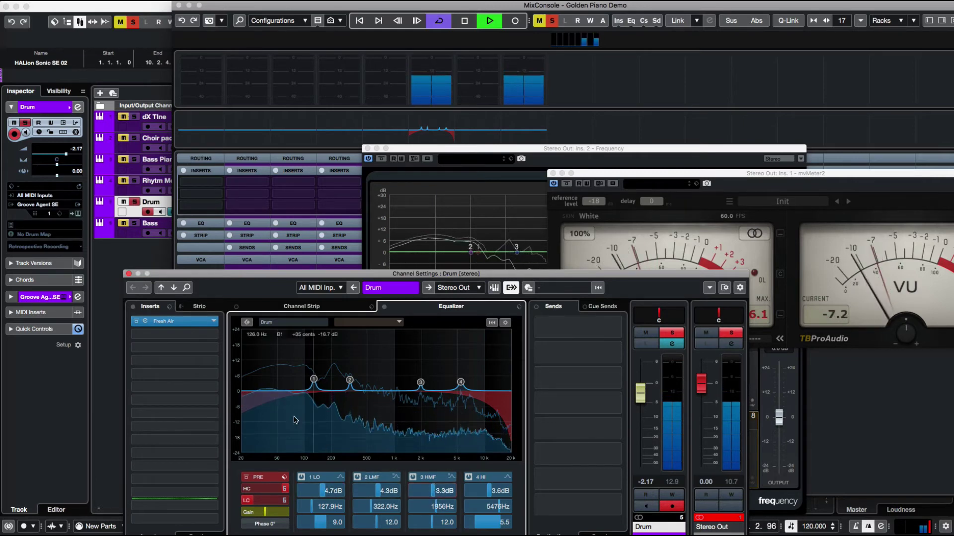
{"action": "left_click", "coordinate": [128, 273]}
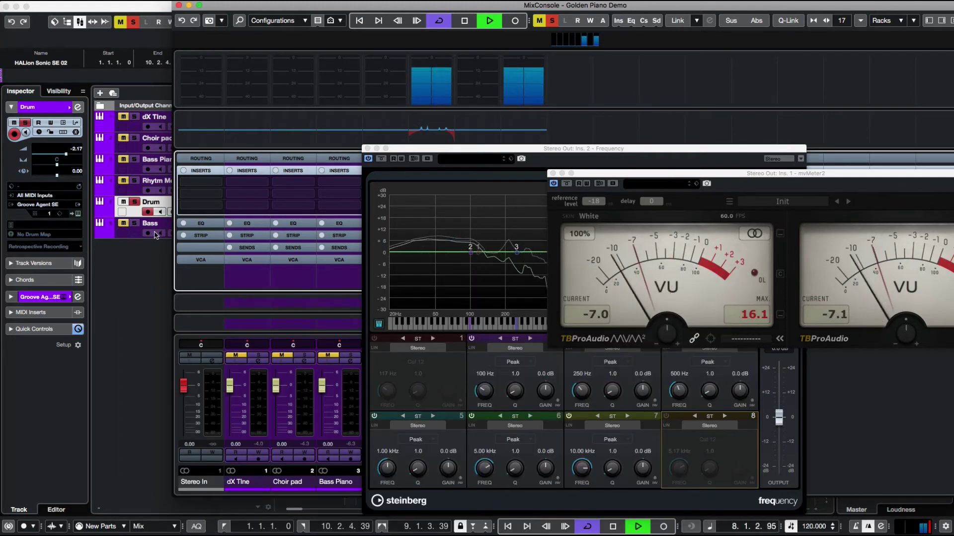
- Reopen the Drum channel settings, load the Standard Compressor into the channel strip and place it ahead of the Gate
{"action": "key", "text": "e"}
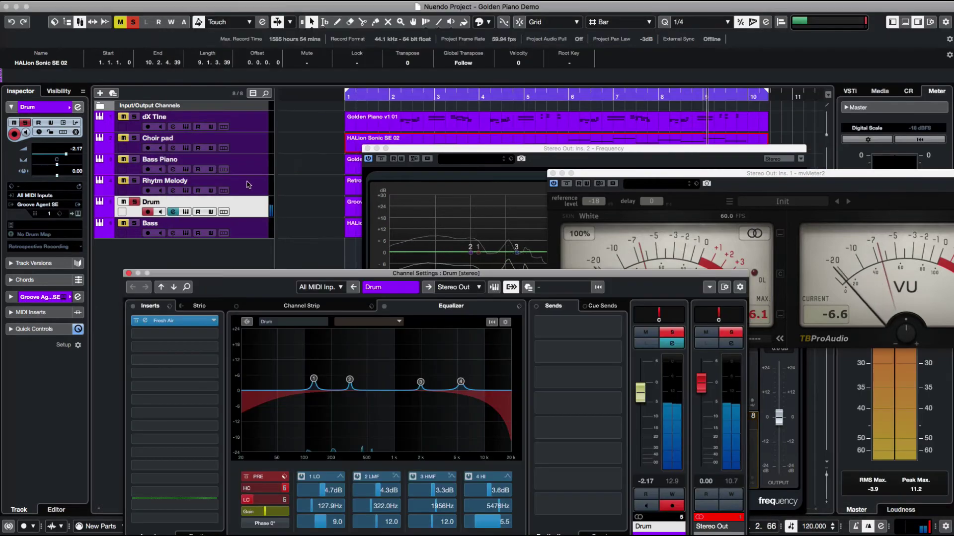
{"action": "left_click", "coordinate": [311, 306]}
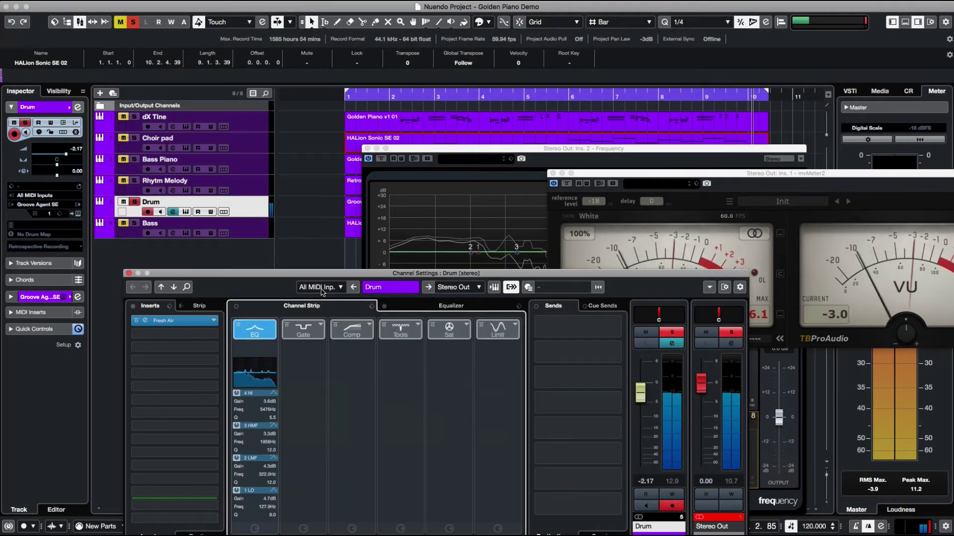
{"action": "left_click_drag", "start_coordinate": [321, 273], "coordinate": [280, 117]}
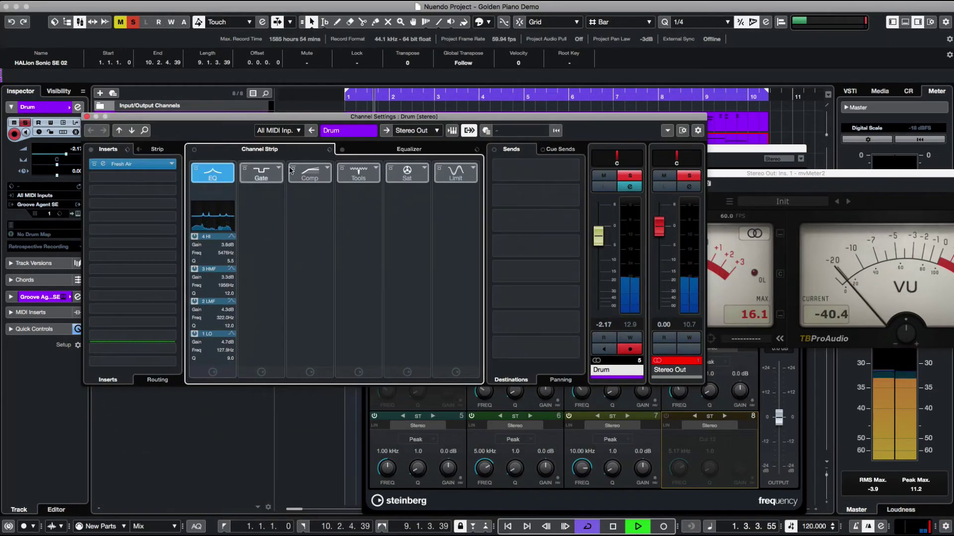
{"action": "left_click", "coordinate": [327, 168]}
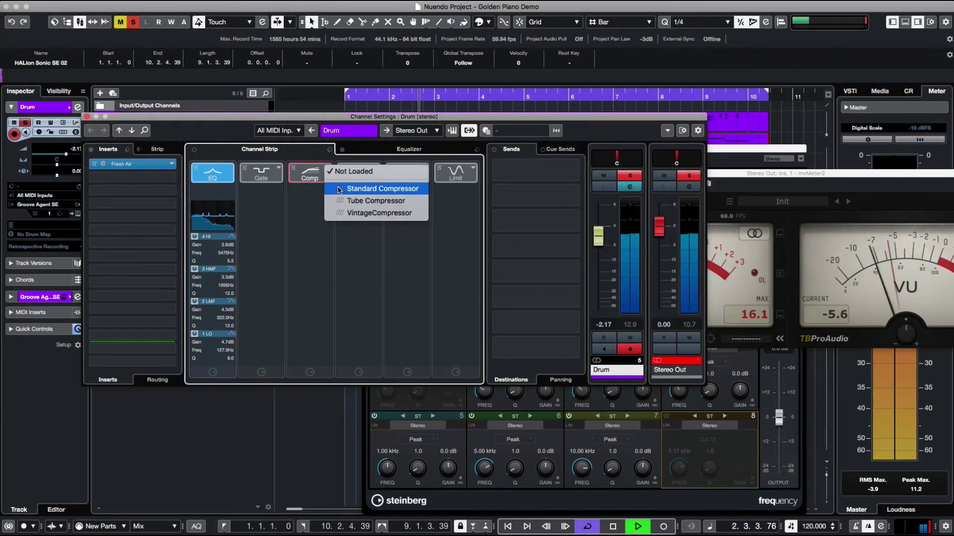
{"action": "left_click", "coordinate": [340, 188]}
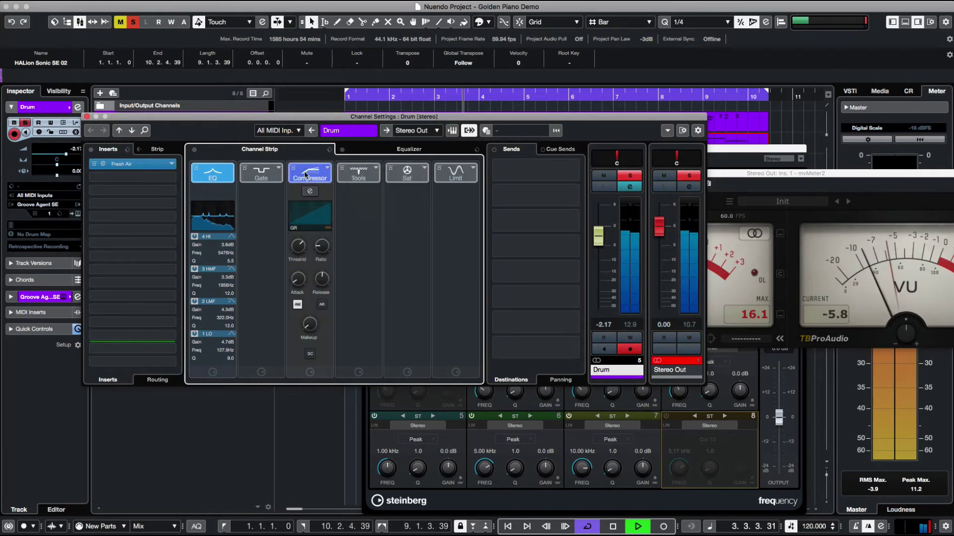
{"action": "left_click_drag", "start_coordinate": [306, 175], "coordinate": [278, 178]}
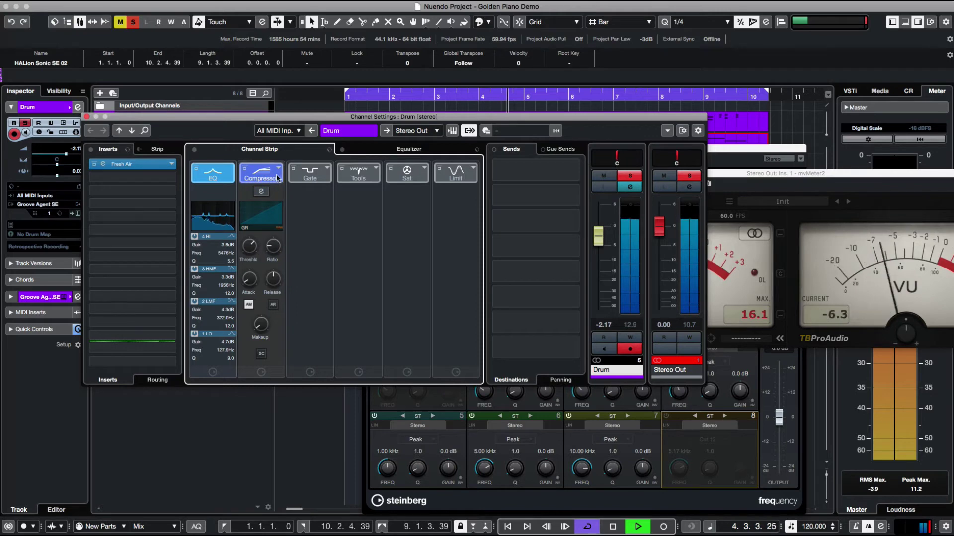
- Turn off the Drum compressor's auto make-up and set ratio 3.50:1, threshold -18.5 dB, attack 6.0 ms and hold 276 ms
{"action": "left_click", "coordinate": [271, 175]}
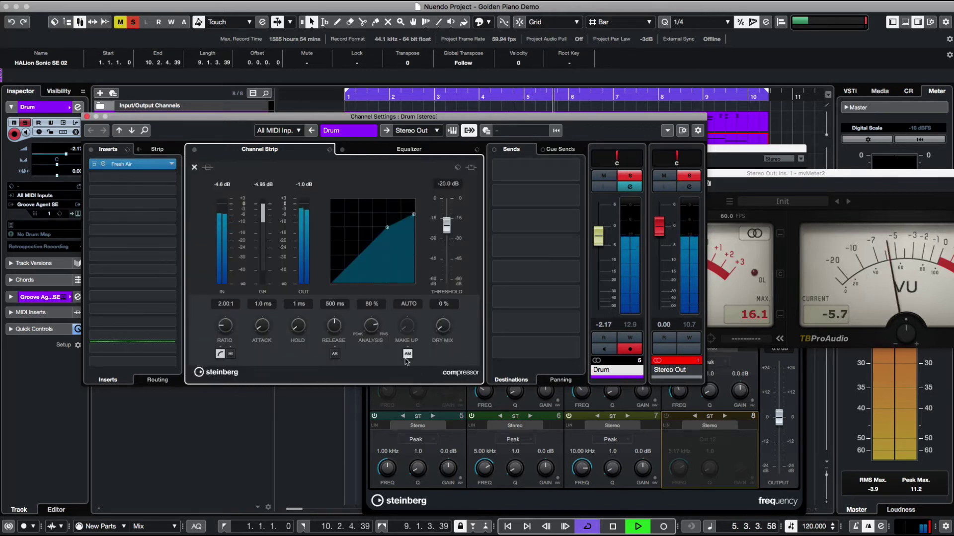
{"action": "left_click", "coordinate": [407, 353]}
{"action": "scroll", "coordinate": [226, 304], "scroll_direction": "up", "scroll_amount": 4}
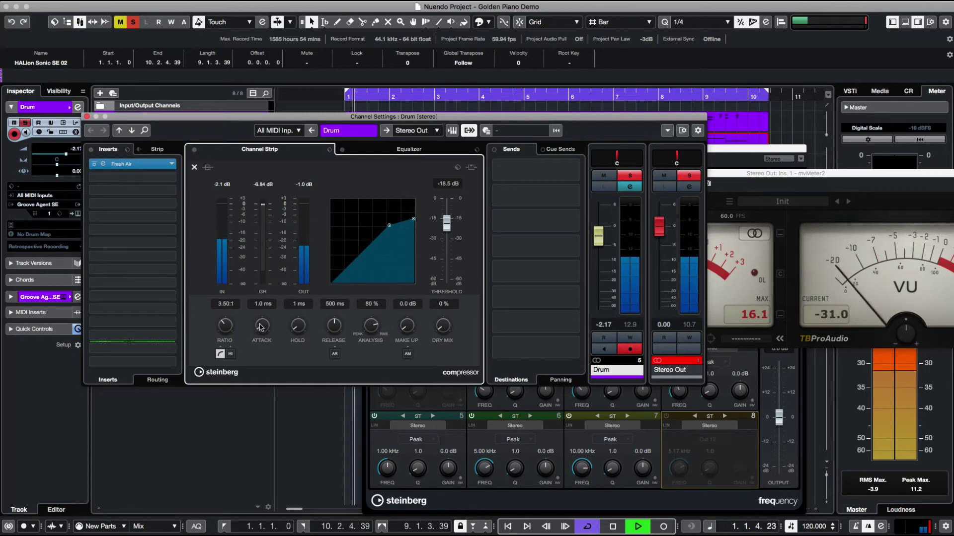
{"action": "scroll", "coordinate": [262, 324], "scroll_direction": "up", "scroll_amount": 5}
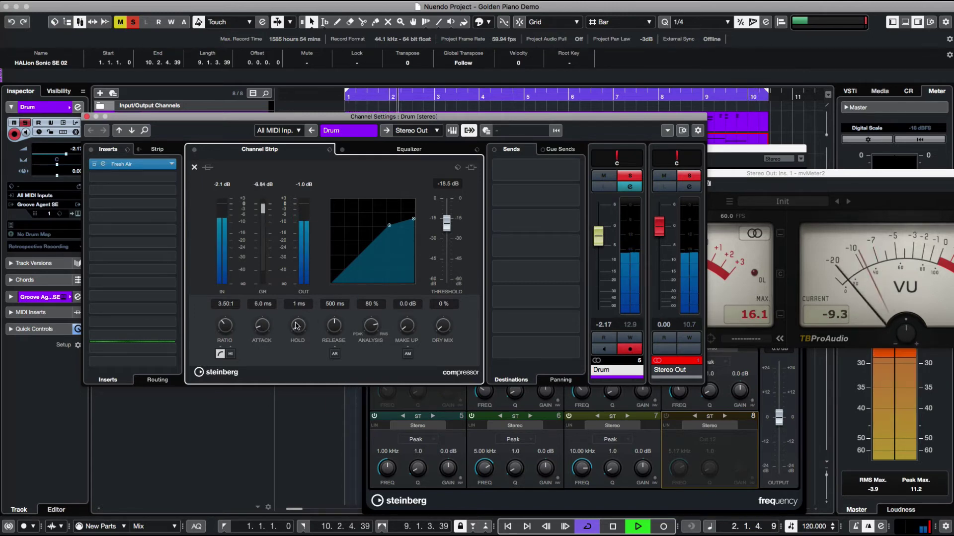
{"action": "left_click_drag", "start_coordinate": [298, 323], "coordinate": [297, 319]}
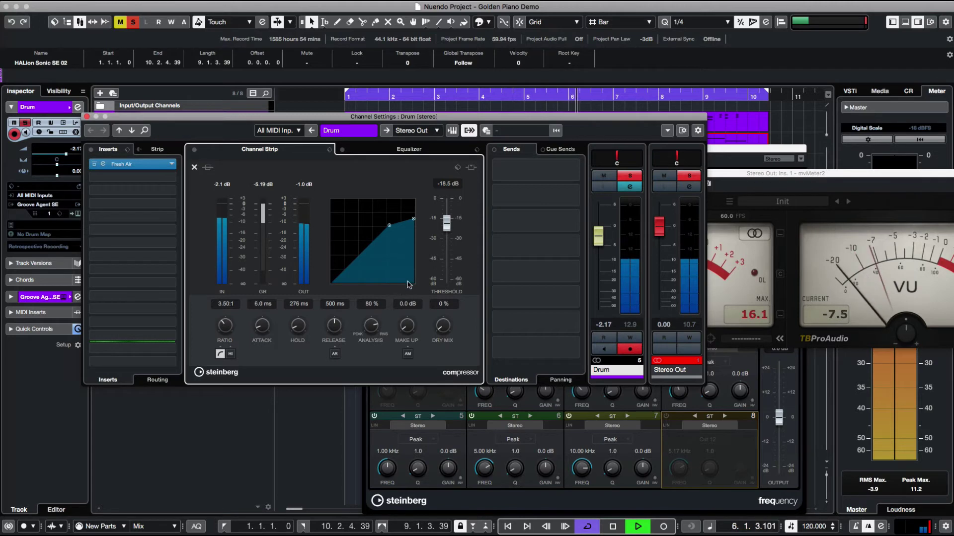
- Set the Drum compressor's make-up to 5.2 dB and threshold to -17.0 dB, compensating with the Drum fader at -5.17 dB
{"action": "left_click_drag", "start_coordinate": [446, 230], "coordinate": [447, 229]}
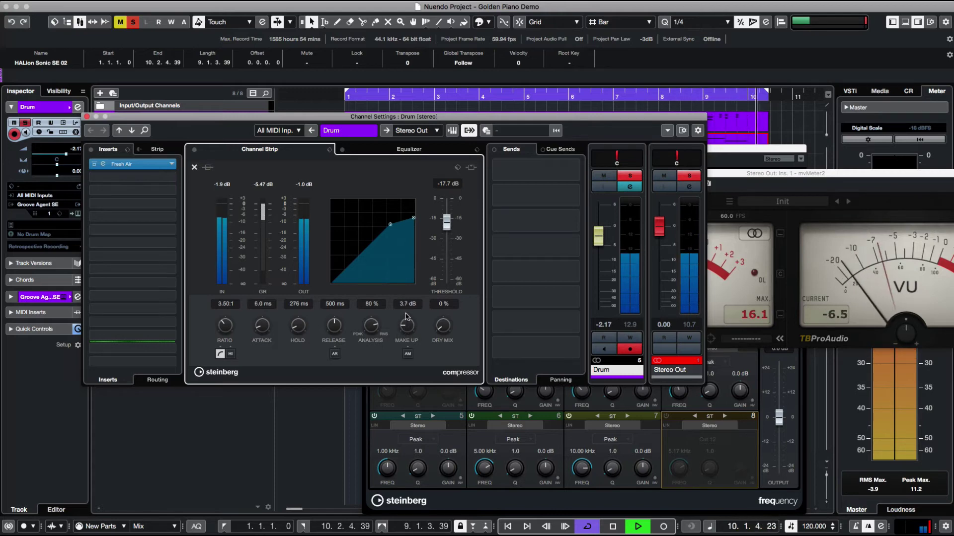
{"action": "left_click_drag", "start_coordinate": [406, 316], "coordinate": [416, 310]}
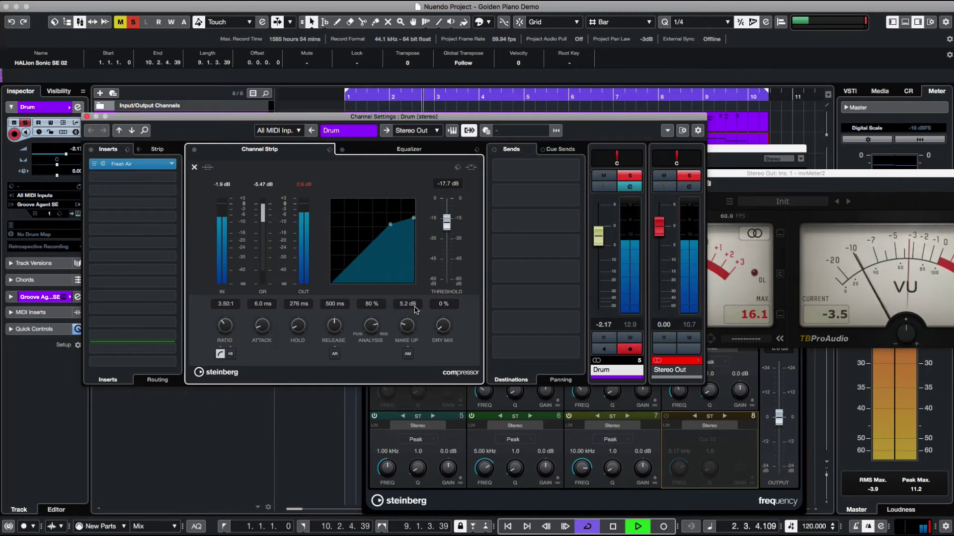
{"action": "left_click_drag", "start_coordinate": [599, 248], "coordinate": [600, 255]}
{"action": "left_click", "coordinate": [761, 300]}
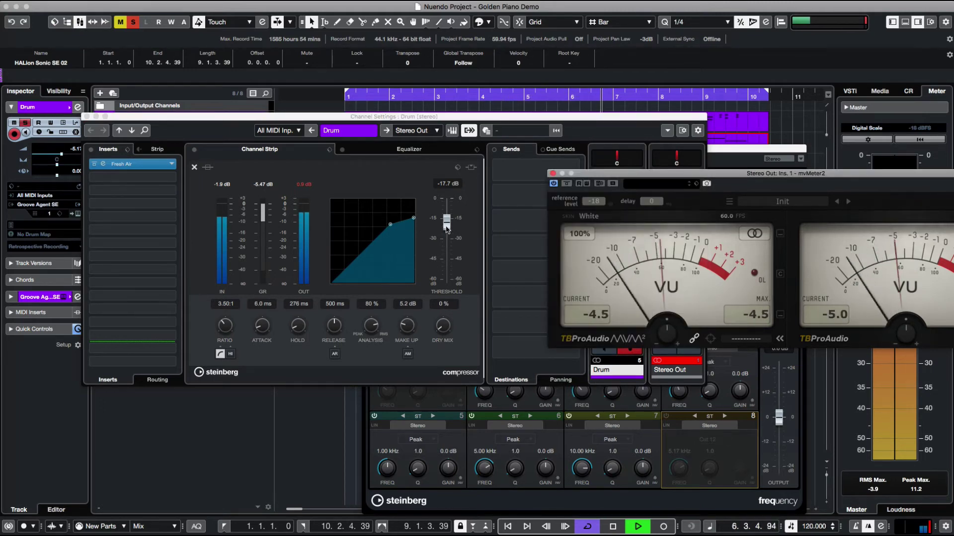
{"action": "left_click", "coordinate": [447, 228]}
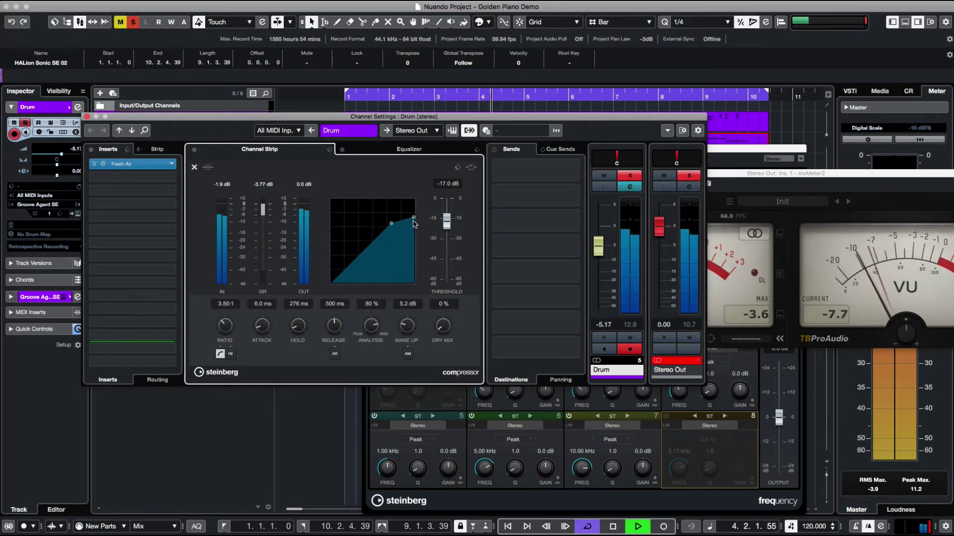
- Lower the Drum channel's fader to -6.88 dB and close its channel settings
{"action": "left_click_drag", "start_coordinate": [391, 117], "coordinate": [294, 190]}
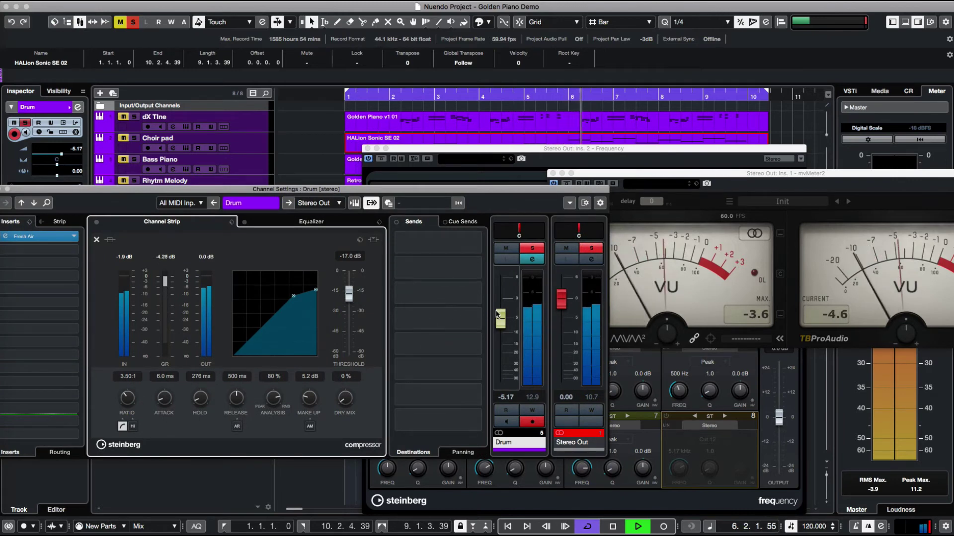
{"action": "left_click_drag", "start_coordinate": [499, 318], "coordinate": [499, 329]}
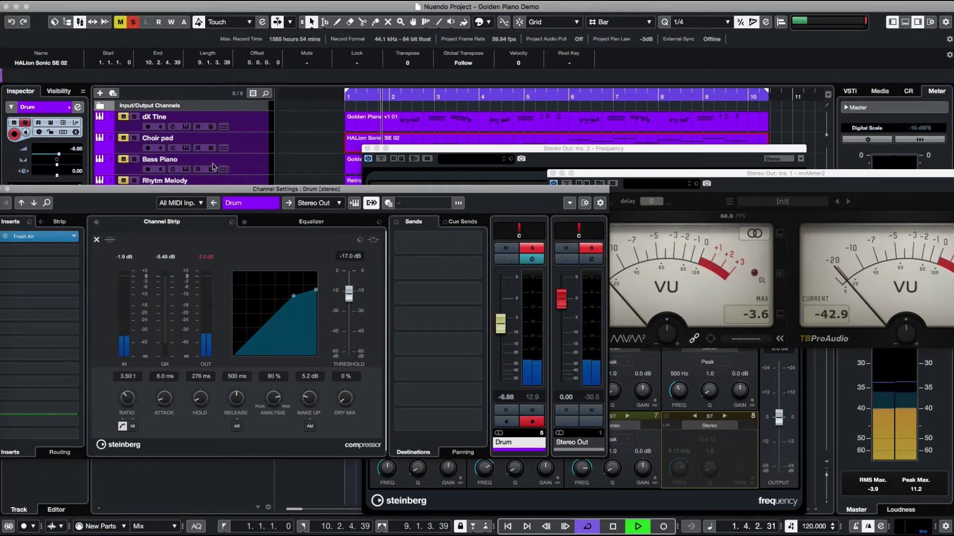
{"action": "left_click_drag", "start_coordinate": [210, 258], "coordinate": [445, 262]}
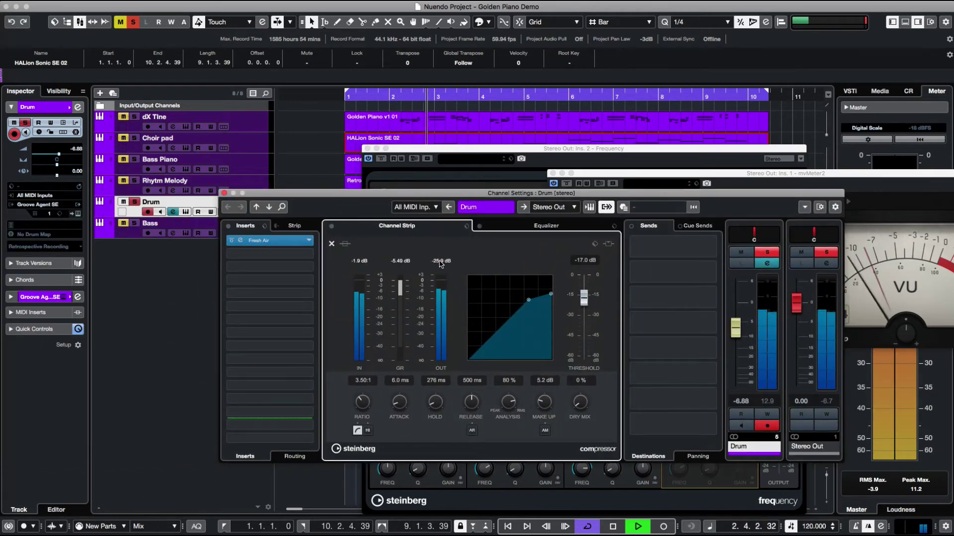
{"action": "left_click", "coordinate": [224, 193]}
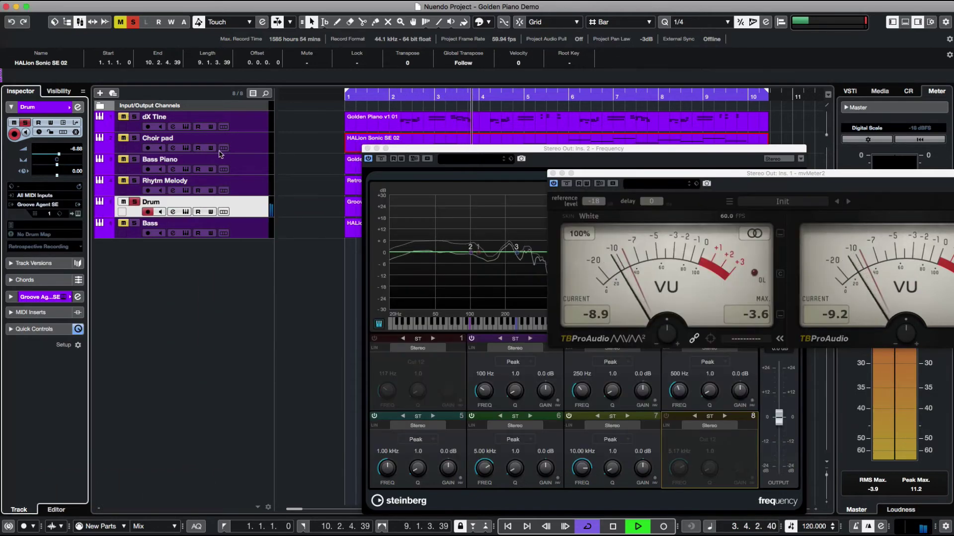
- Solo the Bass track alongside Drum and enable the Cut 12 filters of bands 1 and 8 in Stereo Out's Frequency EQ
{"action": "left_click", "coordinate": [254, 224]}
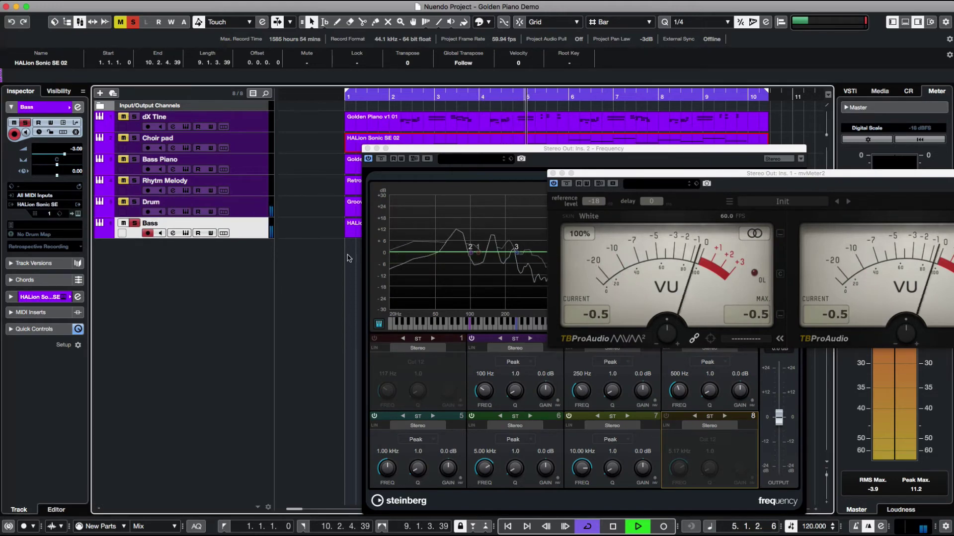
{"action": "left_click", "coordinate": [139, 210]}
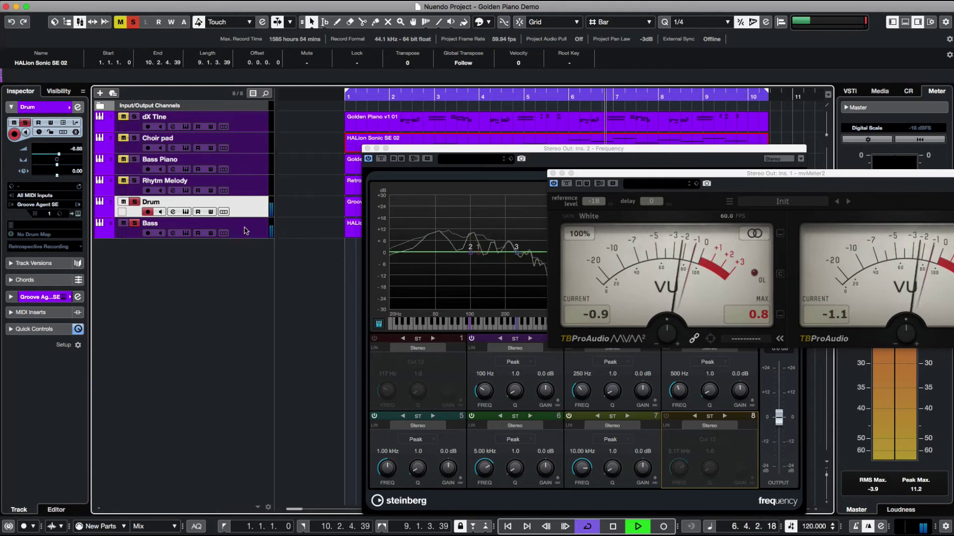
{"action": "key", "text": "Down"}
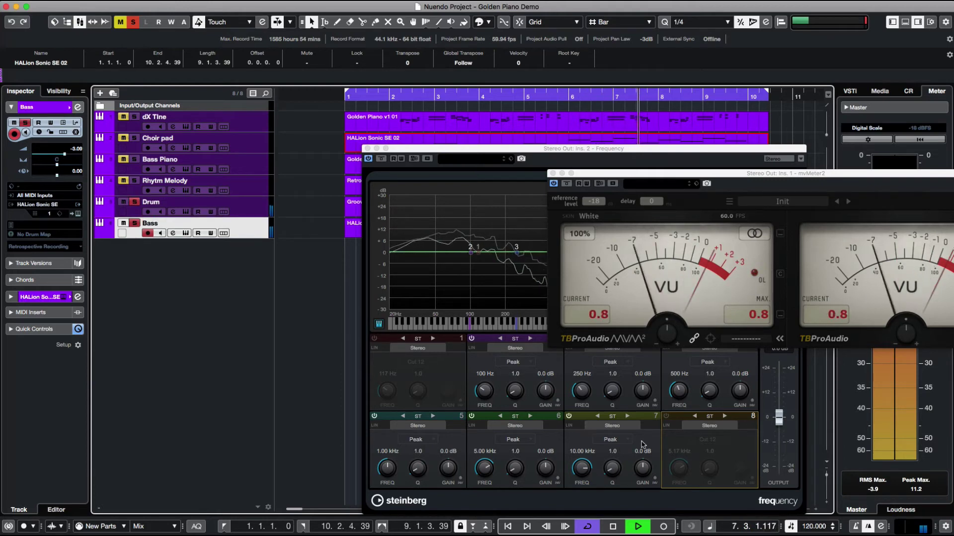
{"action": "left_click", "coordinate": [666, 416]}
{"action": "left_click", "coordinate": [375, 339]}
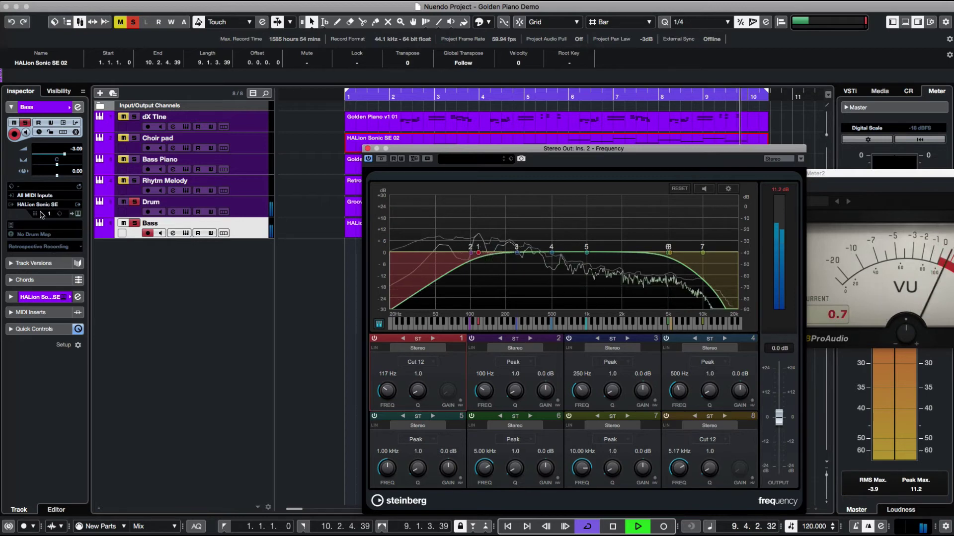
- Open the Bass channel's equalizer and enable the LO band as a peak filter
{"action": "left_click", "coordinate": [78, 107]}
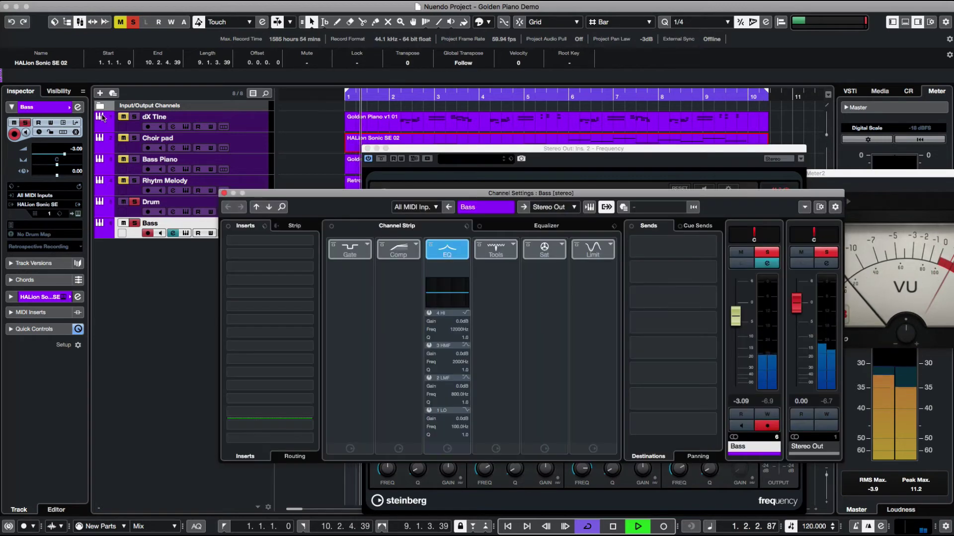
{"action": "left_click", "coordinate": [513, 227]}
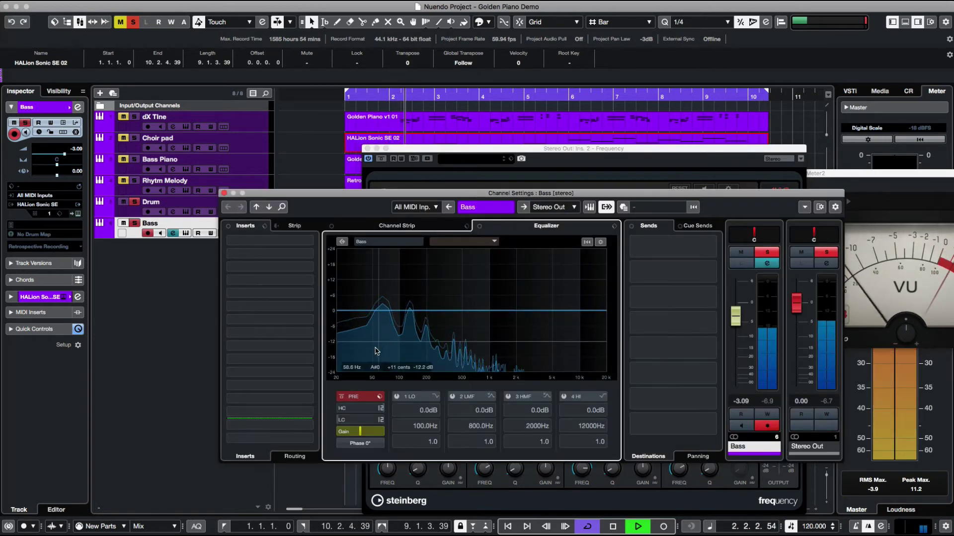
{"action": "left_click", "coordinate": [397, 396]}
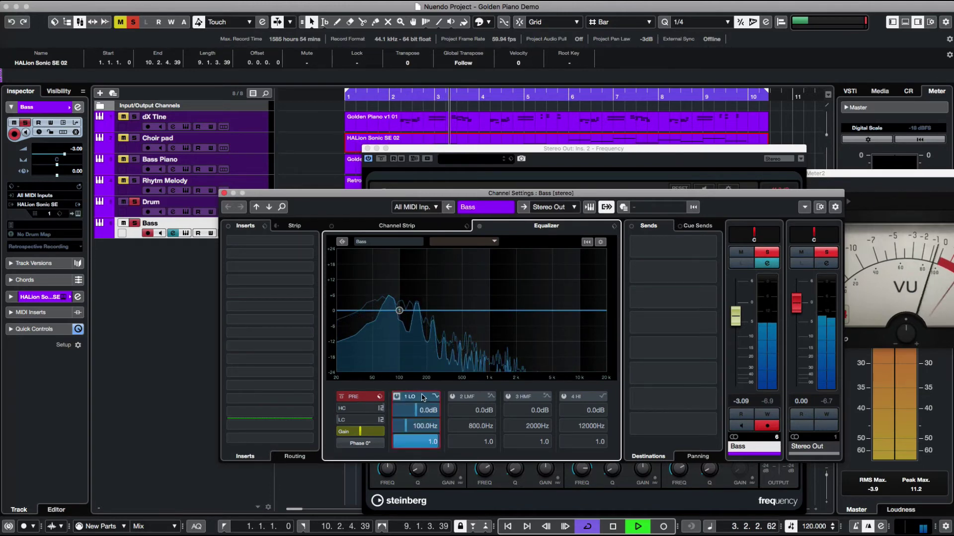
{"action": "left_click", "coordinate": [433, 399]}
{"action": "left_click", "coordinate": [430, 418]}
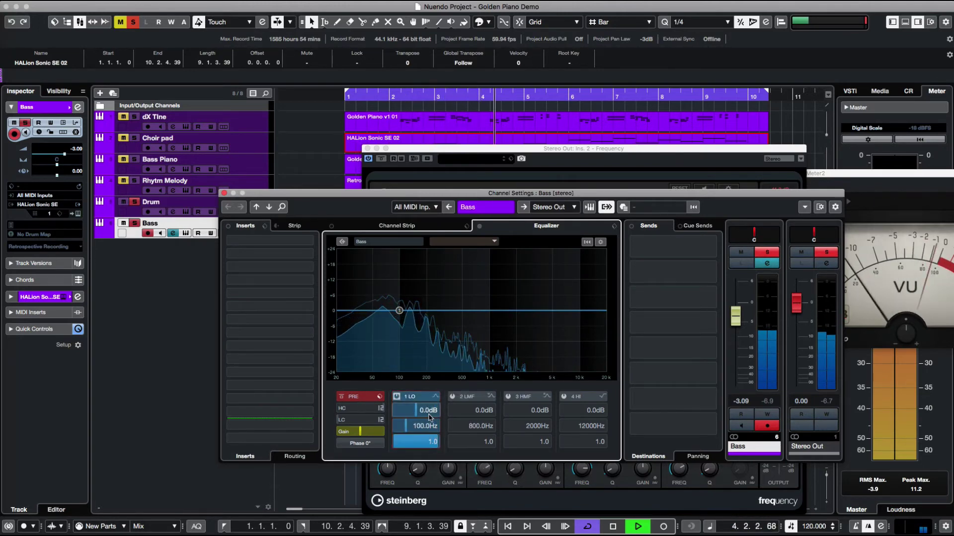
- Sweep the Bass channel's LO band with a high boost and settle on 212.8 Hz, 7.1 dB gain and Q 7.6
{"action": "left_click_drag", "start_coordinate": [424, 410], "coordinate": [424, 392]}
{"action": "left_click_drag", "start_coordinate": [417, 426], "coordinate": [425, 444]}
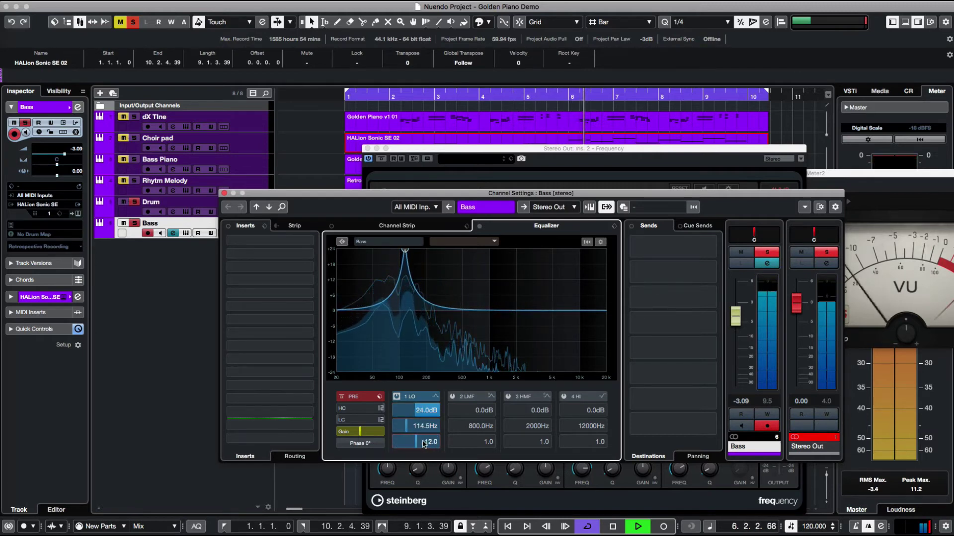
{"action": "scroll", "coordinate": [411, 425], "scroll_direction": "up", "scroll_amount": 3}
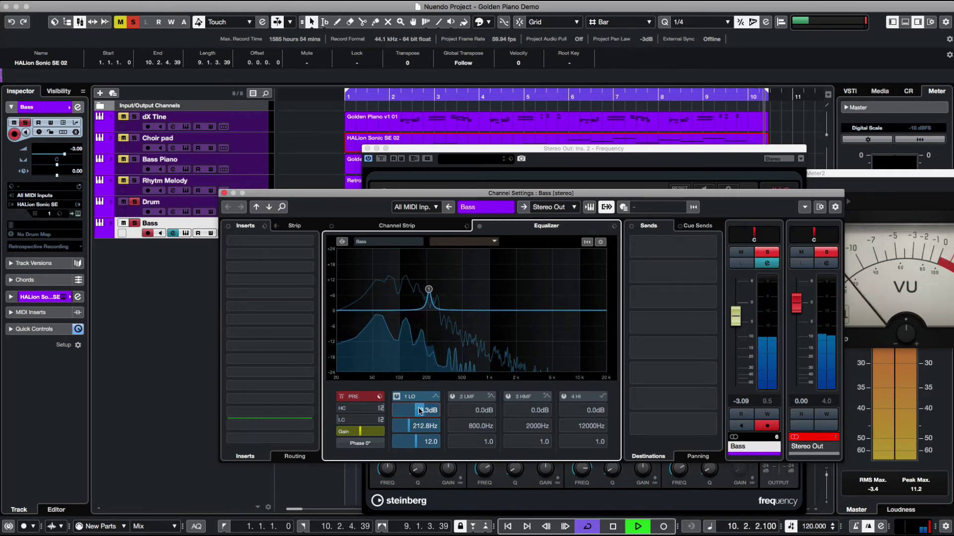
{"action": "scroll", "coordinate": [425, 446], "scroll_direction": "down", "scroll_amount": 9}
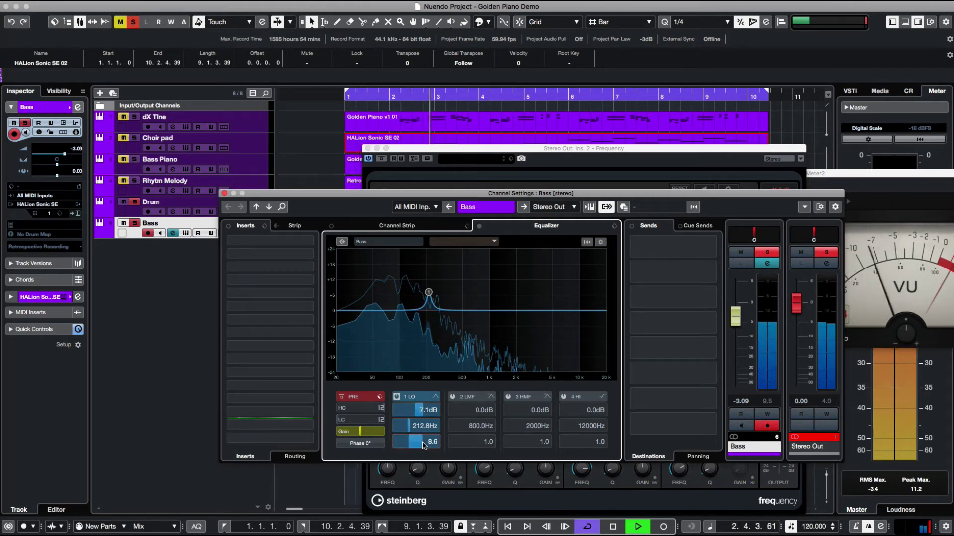
- Enable the Bass channel's LMF band, sweep it with a 24 dB boost, and settle on 1030 Hz, Q 12.0 and about 5 dB gain
{"action": "left_click", "coordinate": [451, 397]}
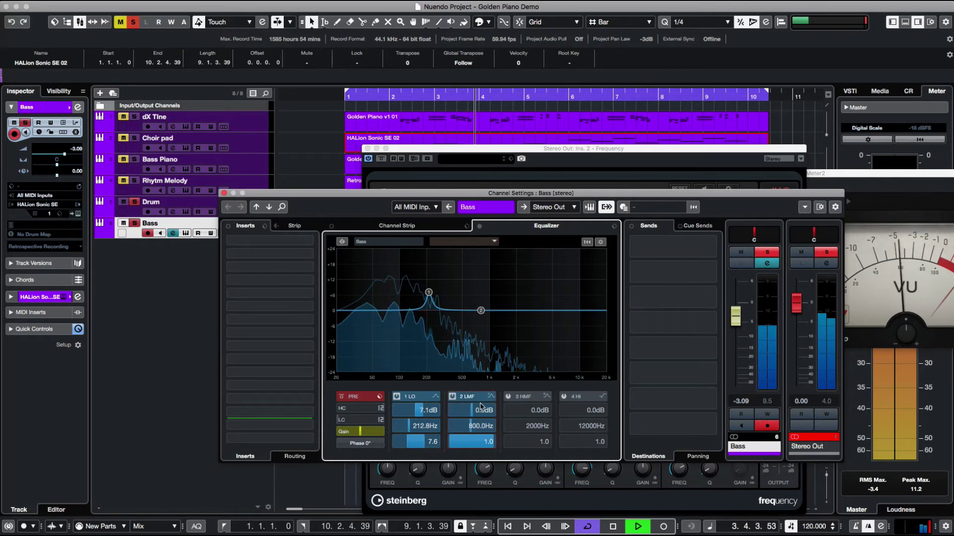
{"action": "scroll", "coordinate": [476, 410], "scroll_direction": "up", "scroll_amount": 15}
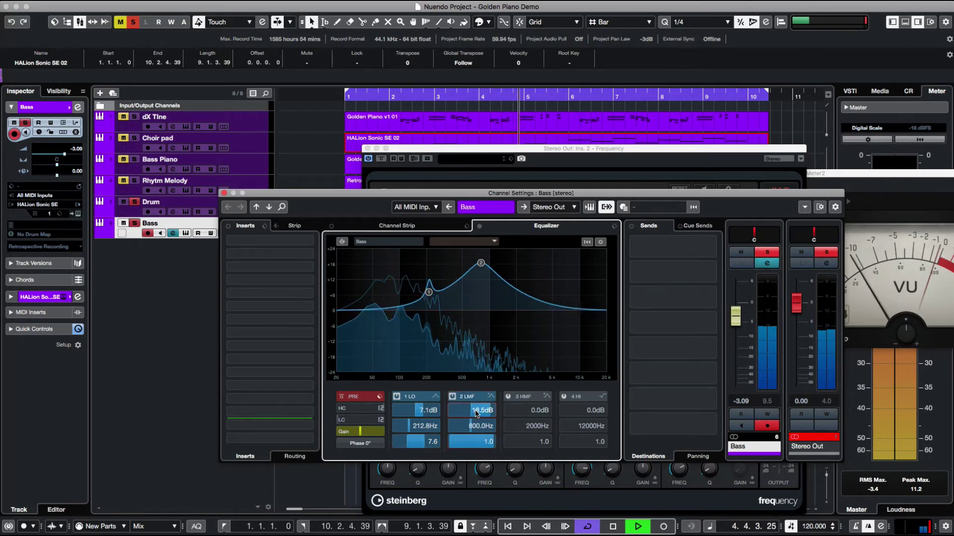
{"action": "scroll", "coordinate": [476, 426], "scroll_direction": "up", "scroll_amount": 3}
{"action": "scroll", "coordinate": [470, 441], "scroll_direction": "up", "scroll_amount": 15}
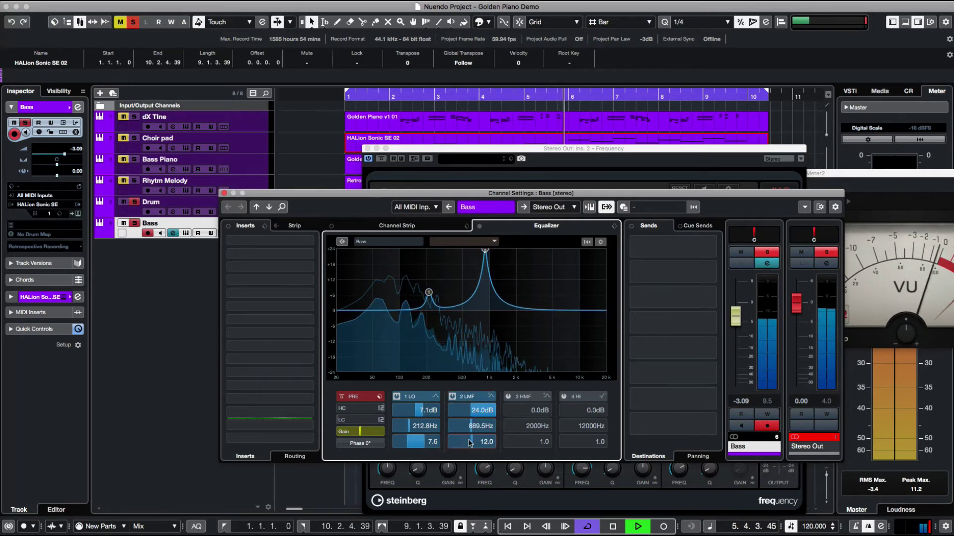
{"action": "scroll", "coordinate": [472, 426], "scroll_direction": "up", "scroll_amount": 8}
{"action": "scroll", "coordinate": [473, 426], "scroll_direction": "down", "scroll_amount": 3}
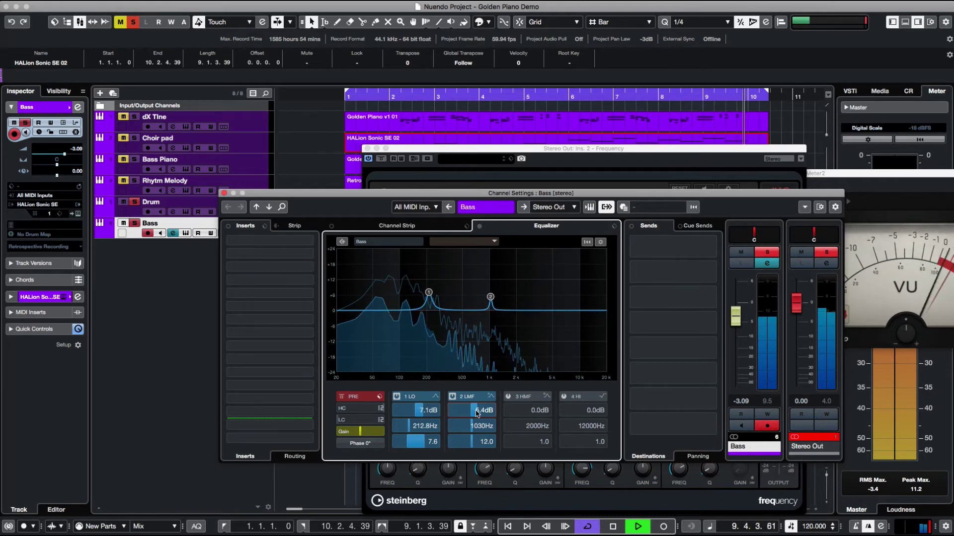
- Set the Bass LMF band to 5.4 dB and Q 8.8, and enable the HMF band with a 24 dB boost
{"action": "scroll", "coordinate": [480, 442], "scroll_direction": "down", "scroll_amount": 3}
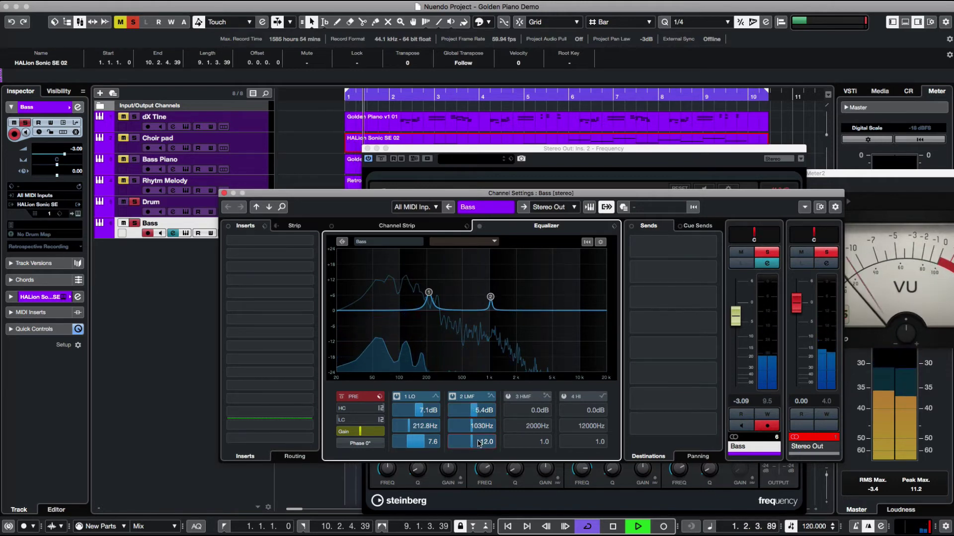
{"action": "scroll", "coordinate": [480, 442], "scroll_direction": "down", "scroll_amount": 1}
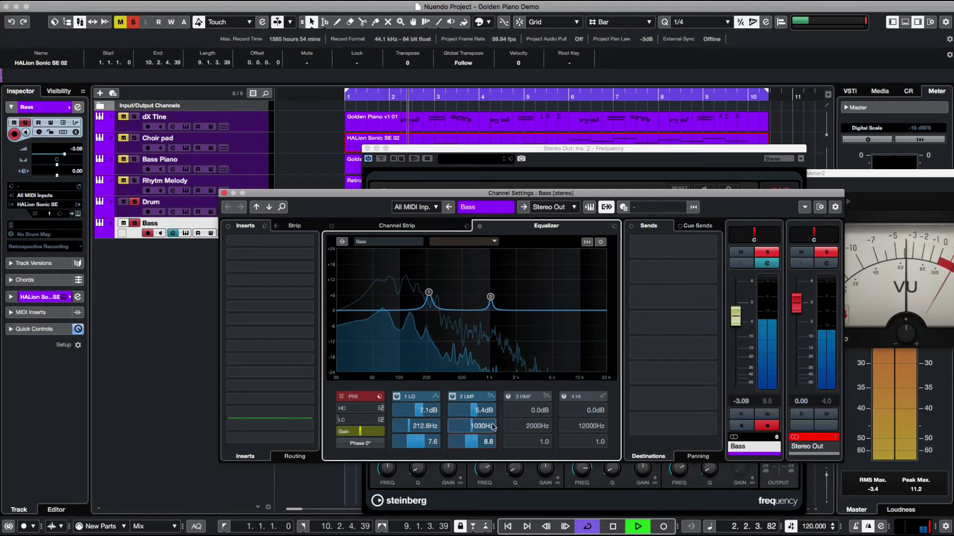
{"action": "left_click", "coordinate": [507, 396]}
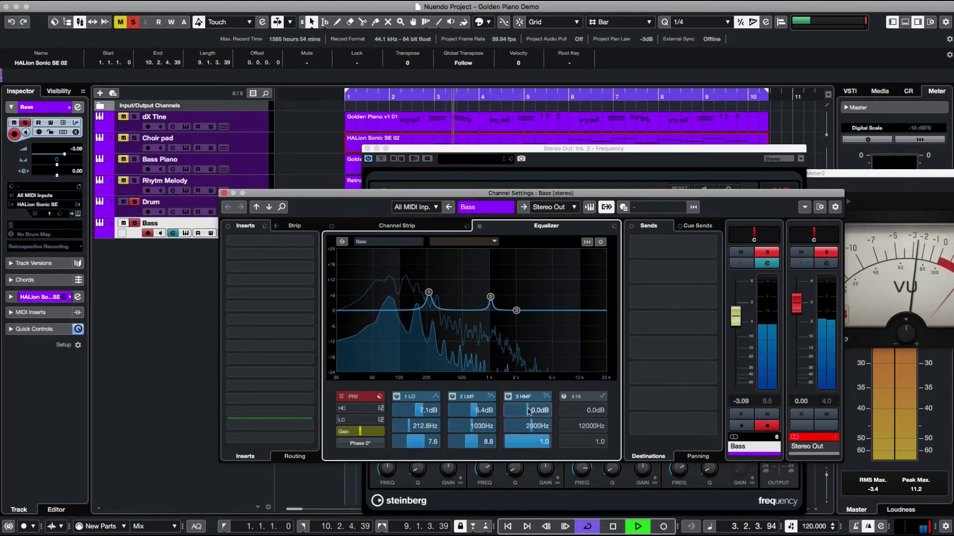
{"action": "scroll", "coordinate": [531, 412], "scroll_direction": "up", "scroll_amount": 10}
{"action": "scroll", "coordinate": [517, 442], "scroll_direction": "up", "scroll_amount": 10}
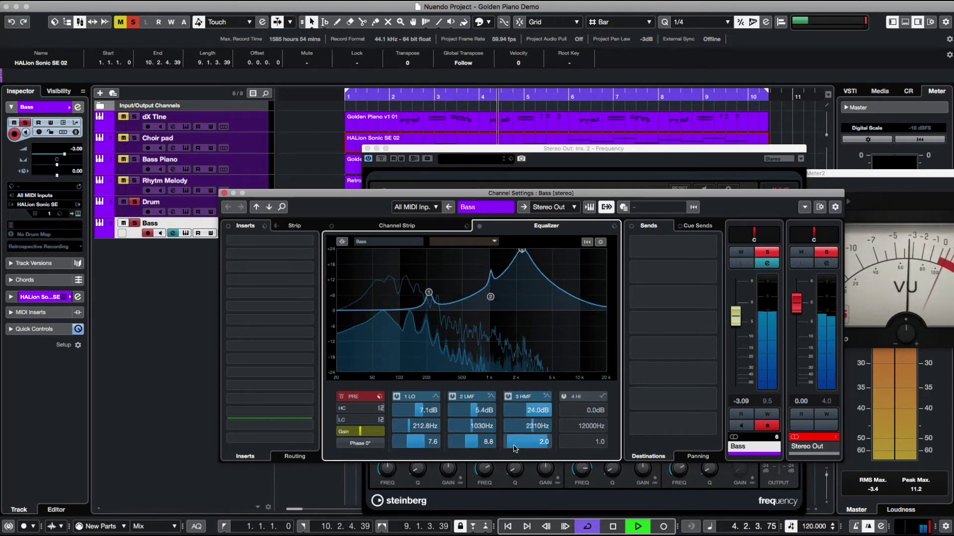
- Sweep the Bass HMF band at Q 12.0 and settle on 626.3 Hz, 5.6 dB gain and Q 3.6
{"action": "scroll", "coordinate": [532, 427], "scroll_direction": "up", "scroll_amount": 5}
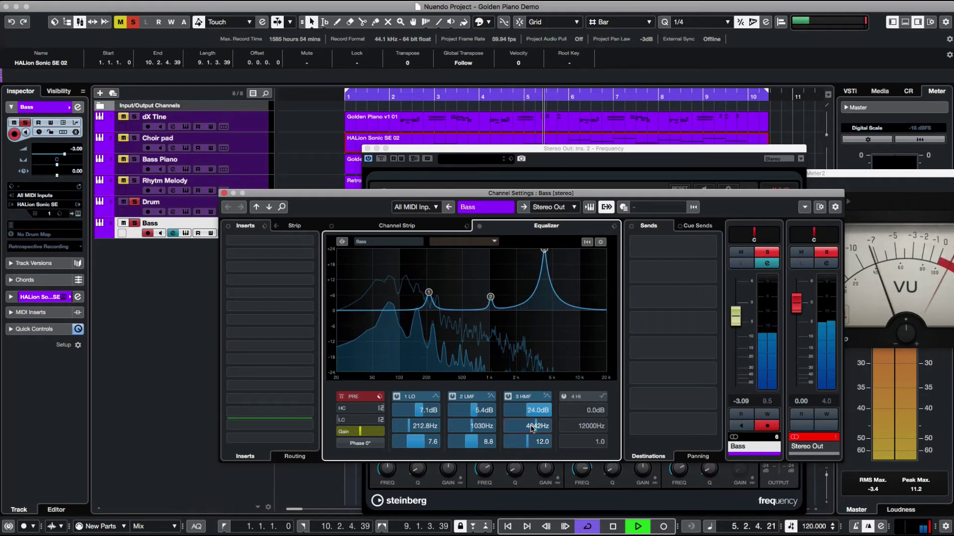
{"action": "scroll", "coordinate": [532, 427], "scroll_direction": "down", "scroll_amount": 20}
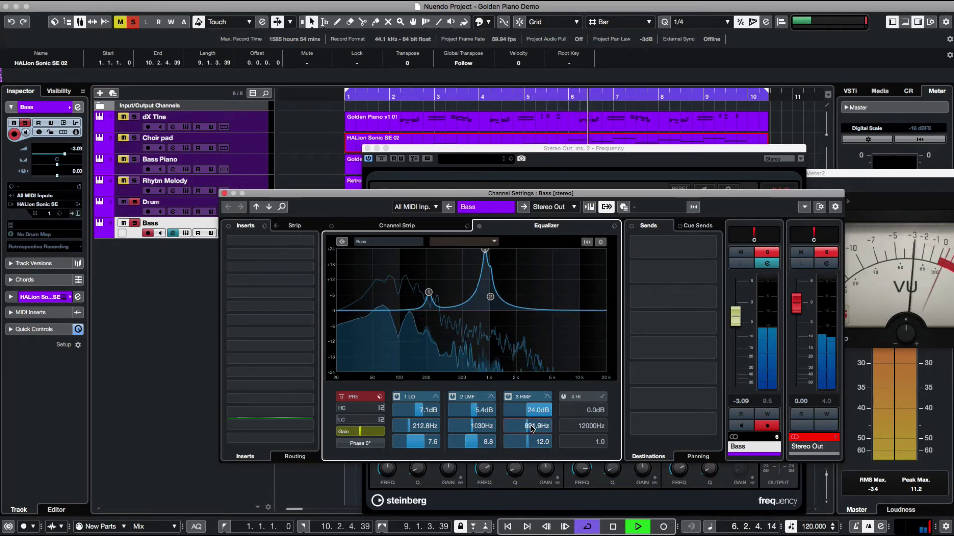
{"action": "scroll", "coordinate": [532, 428], "scroll_direction": "up", "scroll_amount": 1}
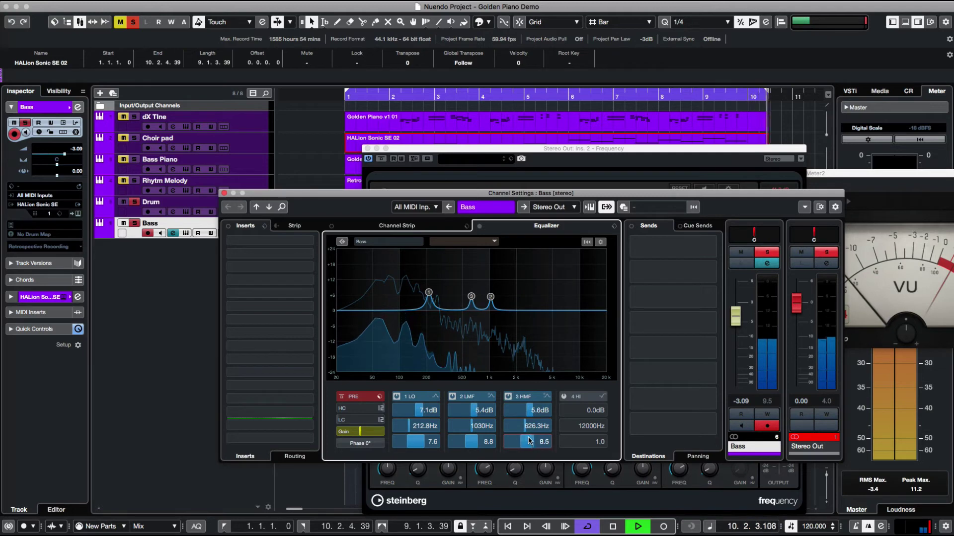
{"action": "scroll", "coordinate": [529, 440], "scroll_direction": "down", "scroll_amount": 5}
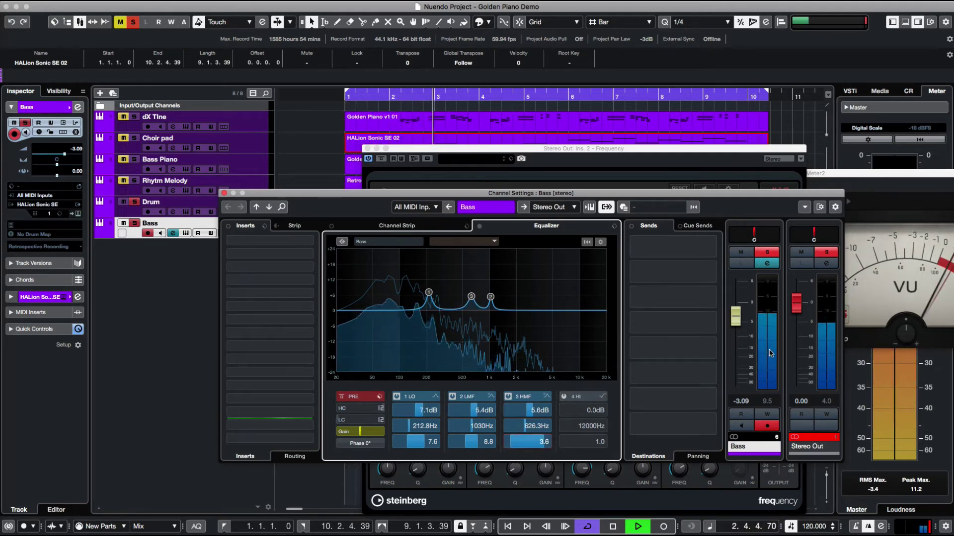
- Disable record on the Bass channel and turn off band 1 in Stereo Out's Frequency EQ
{"action": "left_click", "coordinate": [766, 426]}
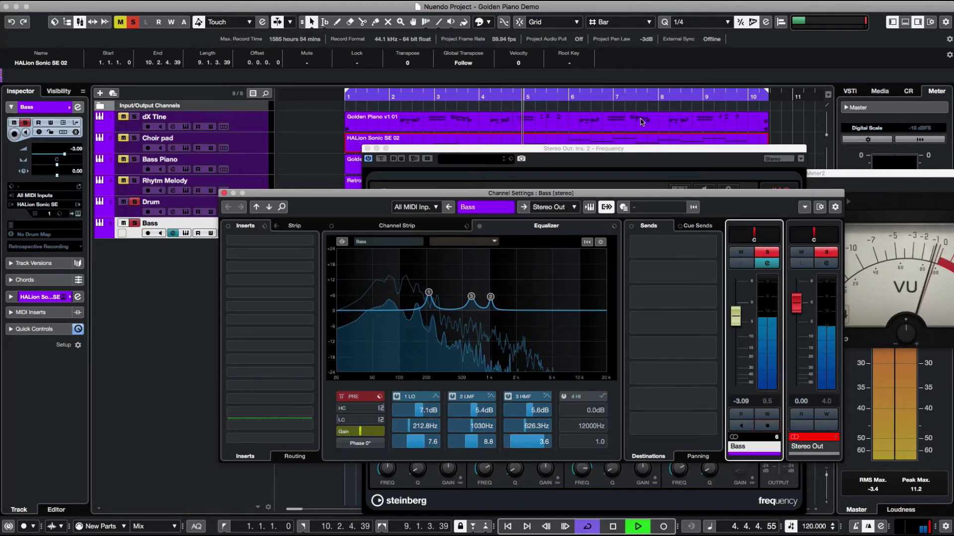
{"action": "left_click", "coordinate": [653, 150]}
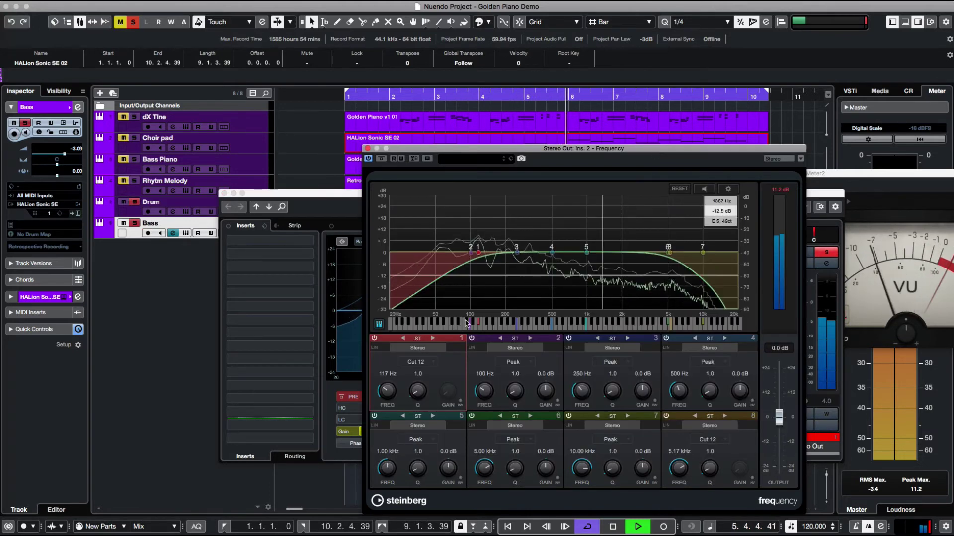
{"action": "left_click", "coordinate": [373, 339]}
{"action": "left_click", "coordinate": [356, 348]}
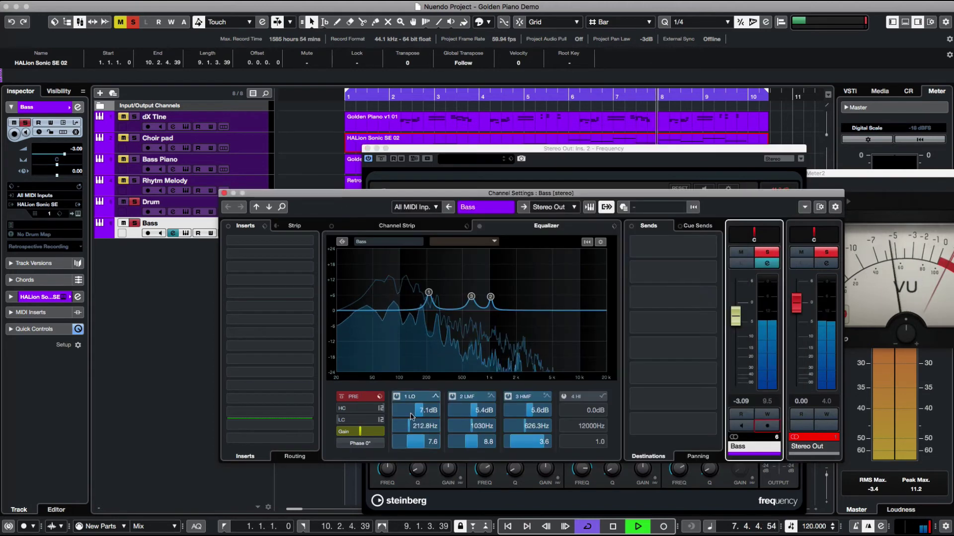
- Enable the Bass channel's low-cut filter with a 6 dB slope and raise its cutoff above 20 Hz
{"action": "left_click", "coordinate": [341, 420]}
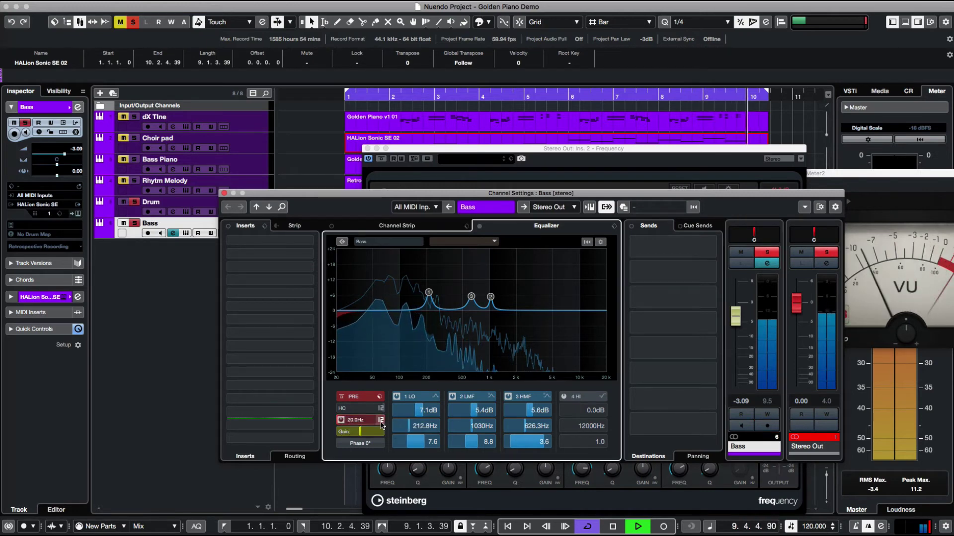
{"action": "left_click", "coordinate": [381, 420]}
{"action": "left_click", "coordinate": [408, 426]}
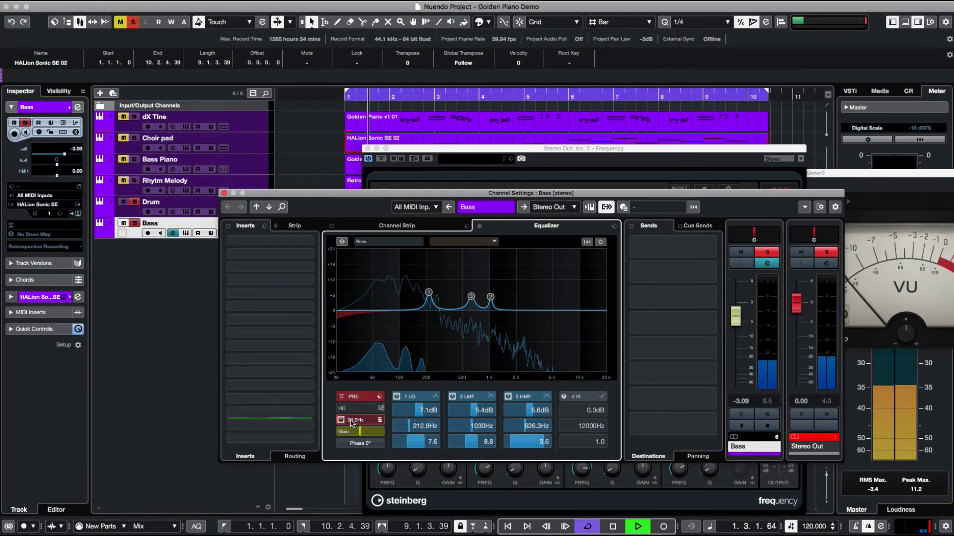
{"action": "scroll", "coordinate": [351, 422], "scroll_direction": "up", "scroll_amount": 1}
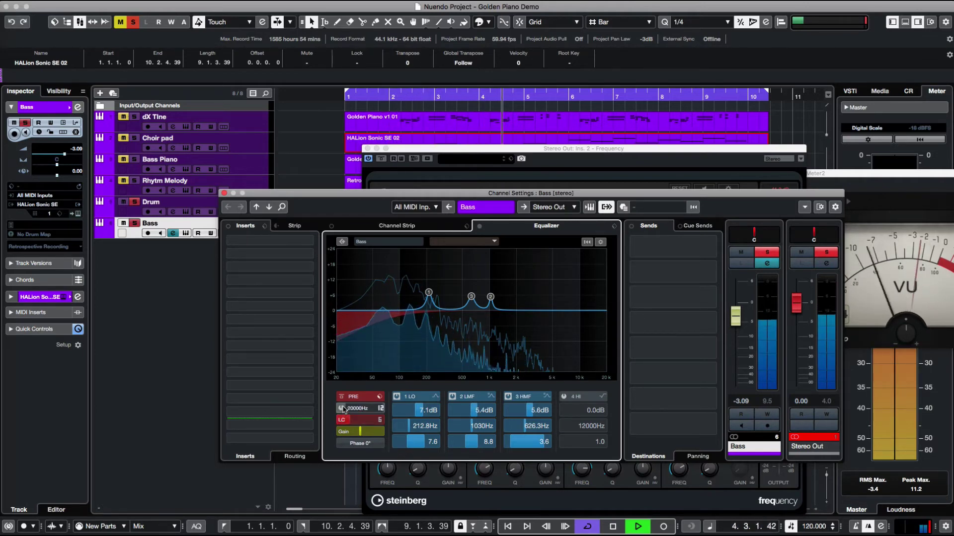
- Turn off band 8 in Stereo Out's Frequency EQ and reset the plug-in's output peak reading
{"action": "left_click", "coordinate": [709, 150]}
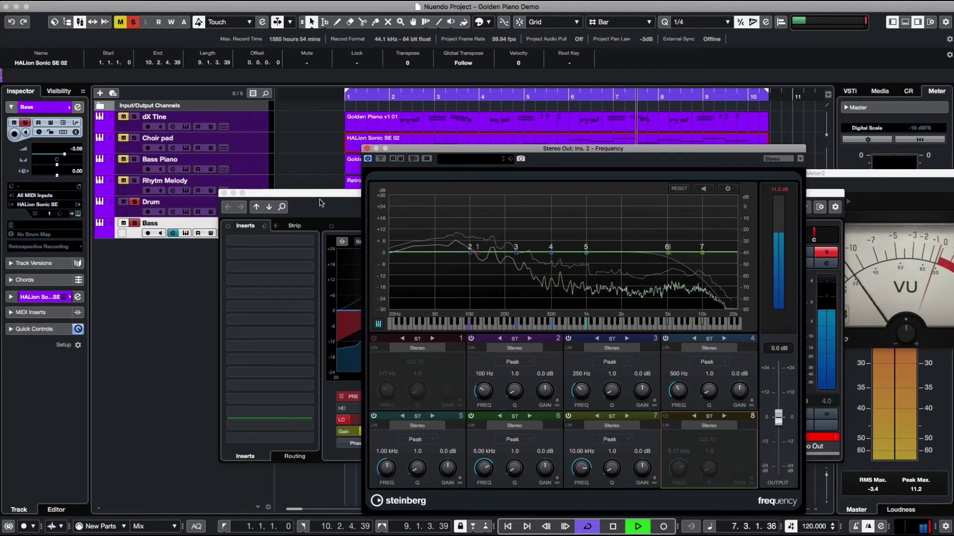
{"action": "left_click", "coordinate": [316, 200]}
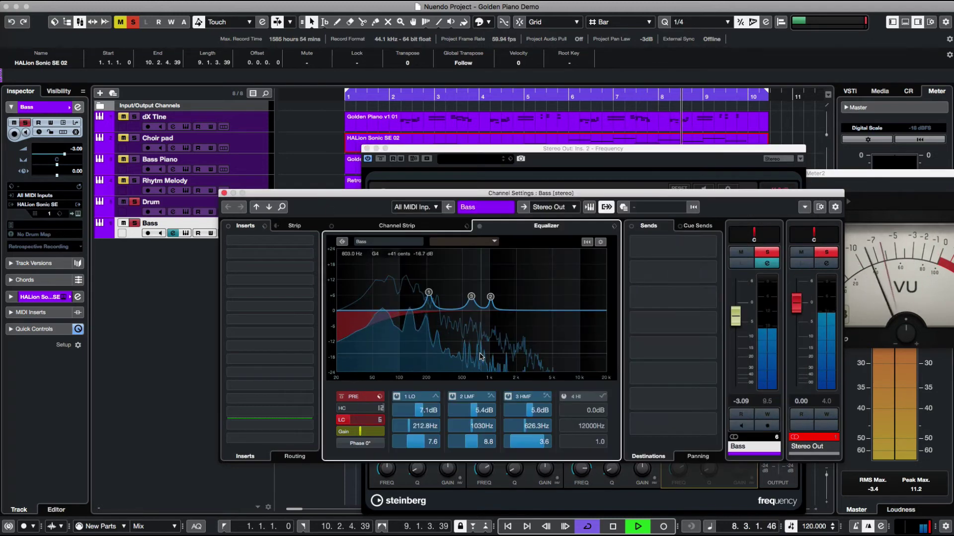
{"action": "left_click", "coordinate": [476, 152]}
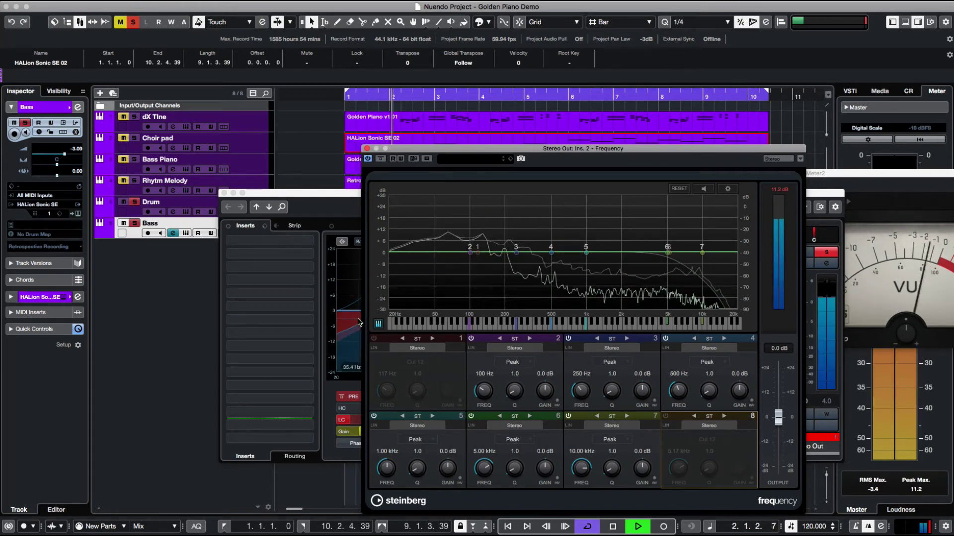
{"action": "left_click", "coordinate": [775, 191]}
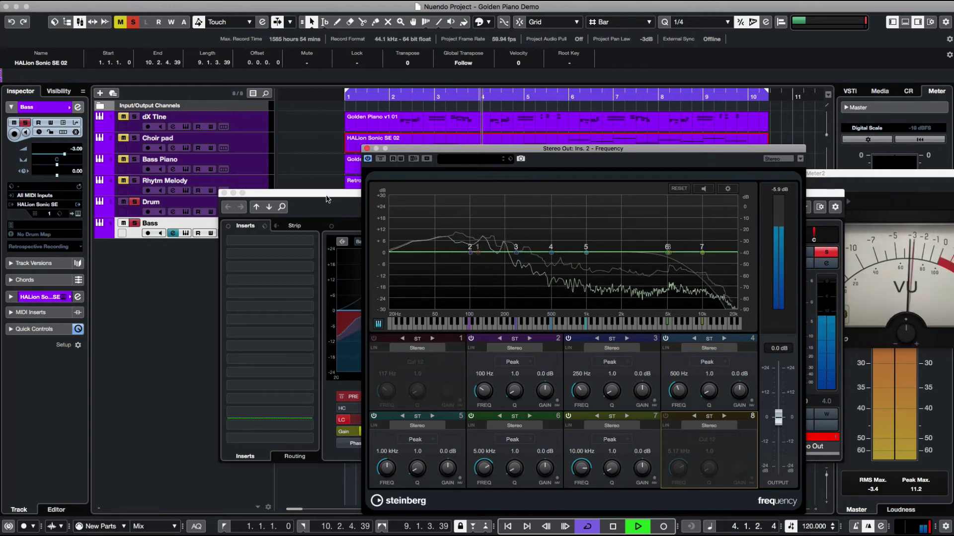
- Enable the Bass channel's high-cut filter with a 6 dB slope and lower its cutoff well below 10 kHz
{"action": "left_click", "coordinate": [329, 218]}
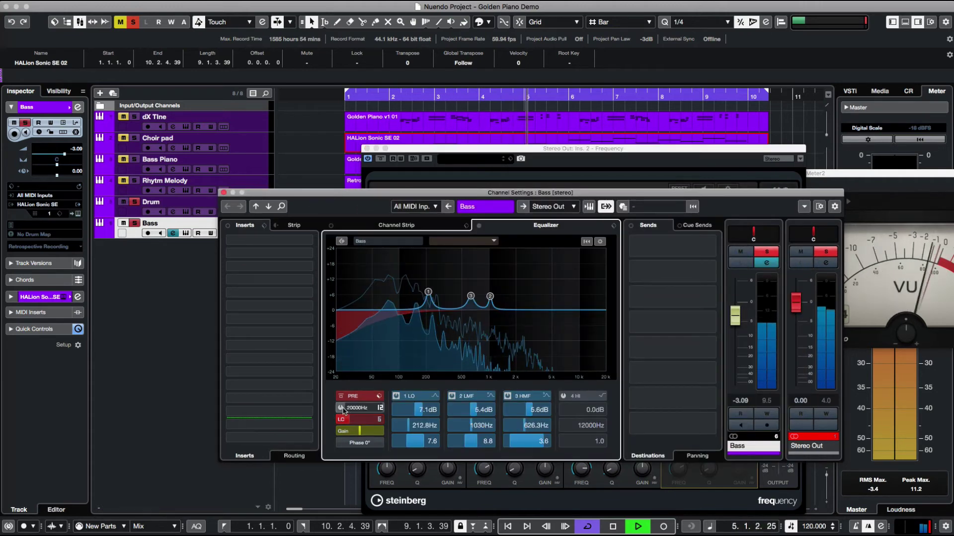
{"action": "left_click_drag", "start_coordinate": [368, 412], "coordinate": [379, 405]}
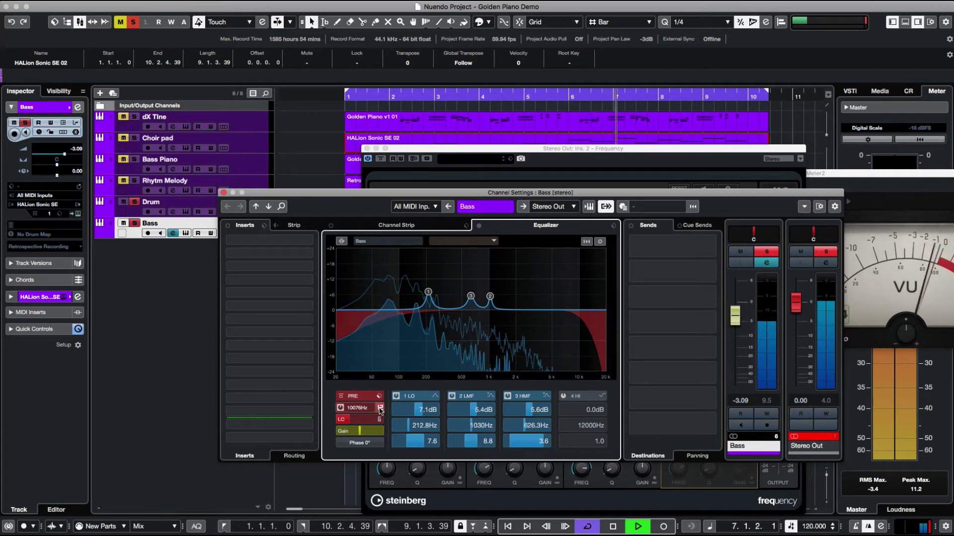
{"action": "left_click", "coordinate": [380, 408]}
{"action": "left_click", "coordinate": [404, 407]}
{"action": "left_click_drag", "start_coordinate": [358, 408], "coordinate": [352, 409]}
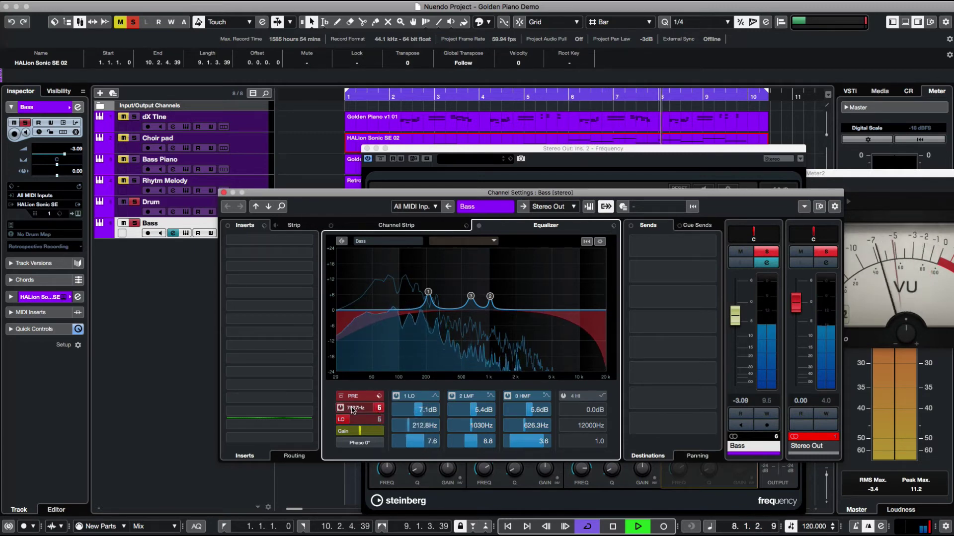
{"action": "scroll", "coordinate": [352, 409], "scroll_direction": "down", "scroll_amount": 5}
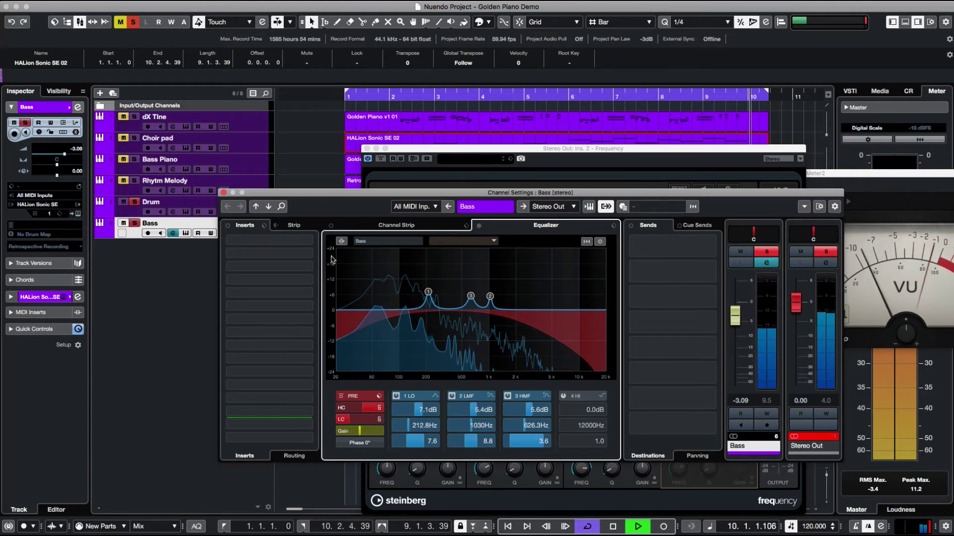
- Close the Bass channel settings and reduce Drum's EQ gains to 0.8 dB on HI and about 2.6 dB on HMF
{"action": "left_click", "coordinate": [223, 193]}
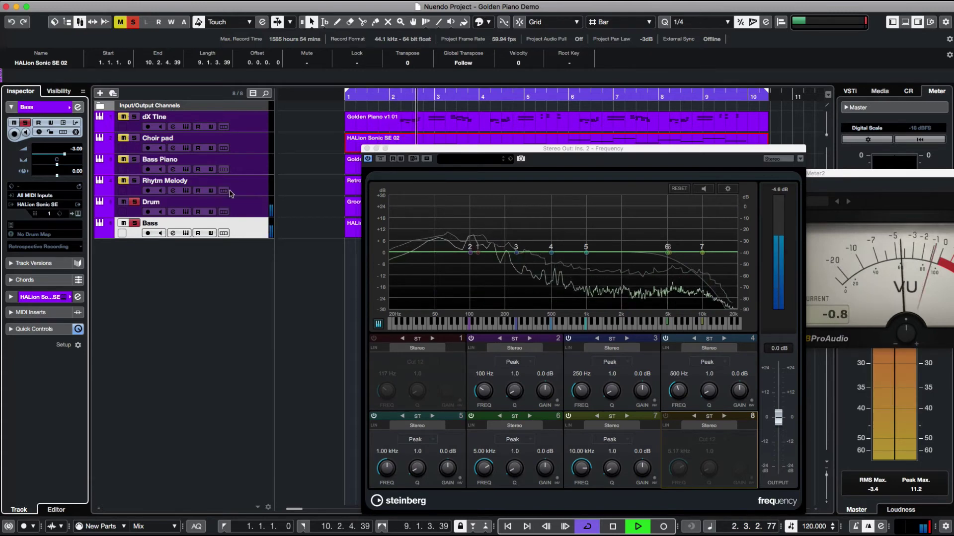
{"action": "left_click", "coordinate": [234, 206]}
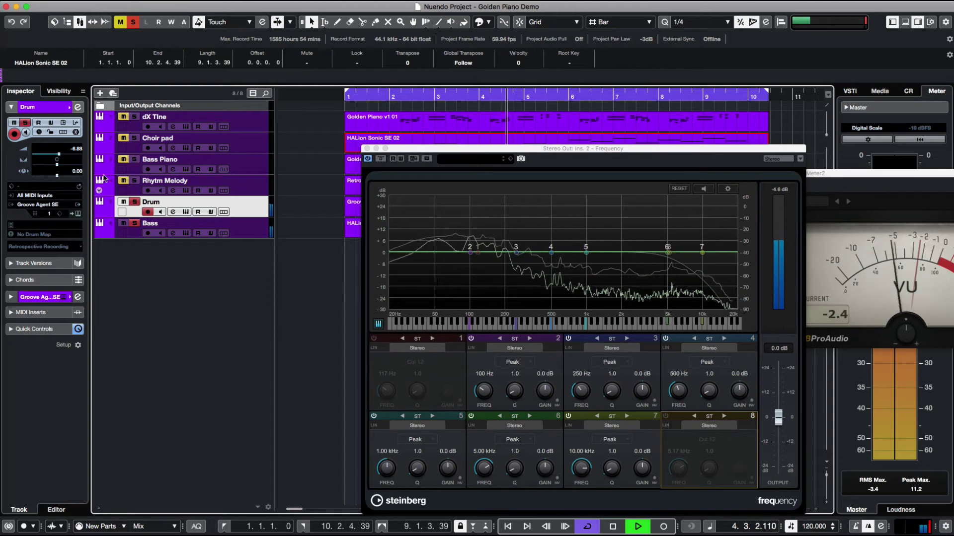
{"action": "left_click", "coordinate": [173, 211]}
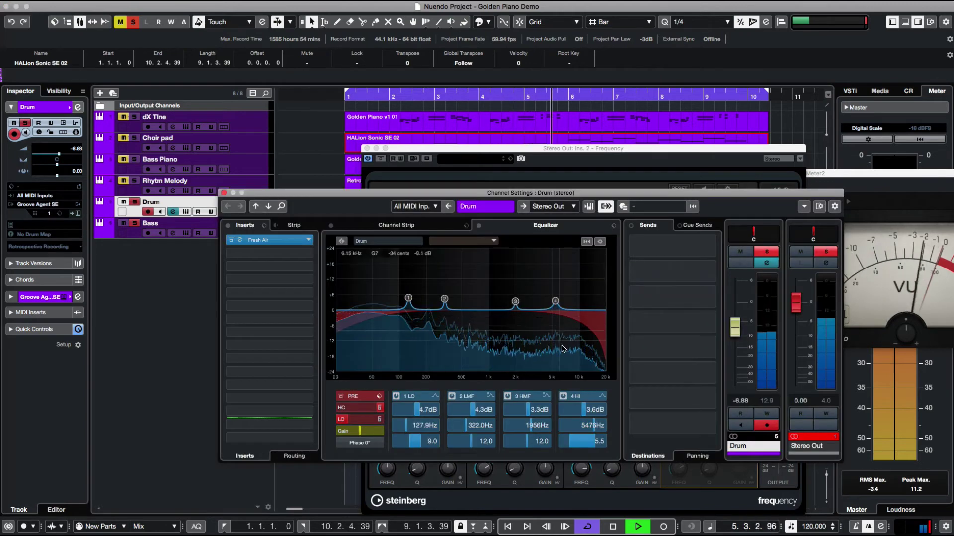
{"action": "left_click_drag", "start_coordinate": [585, 409], "coordinate": [532, 411]}
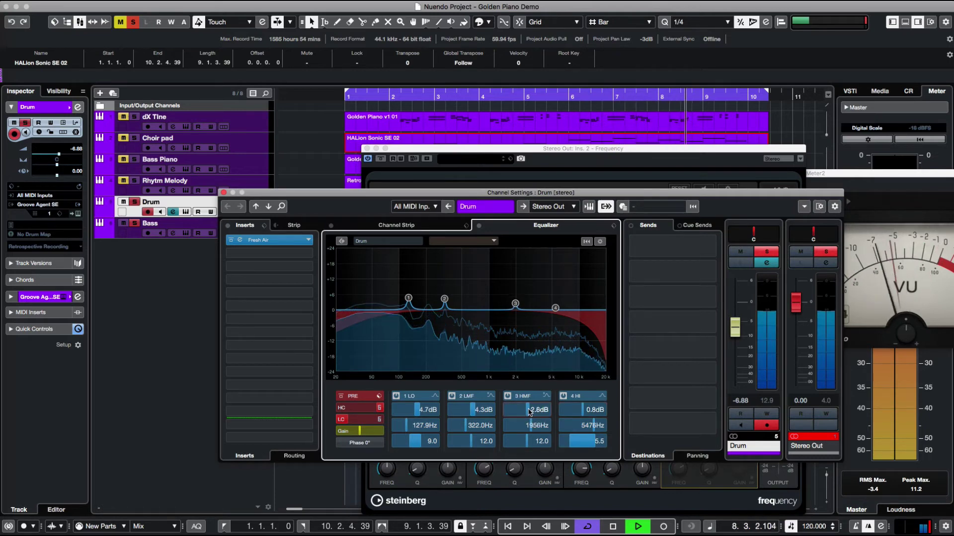
{"action": "left_click", "coordinate": [223, 192]}
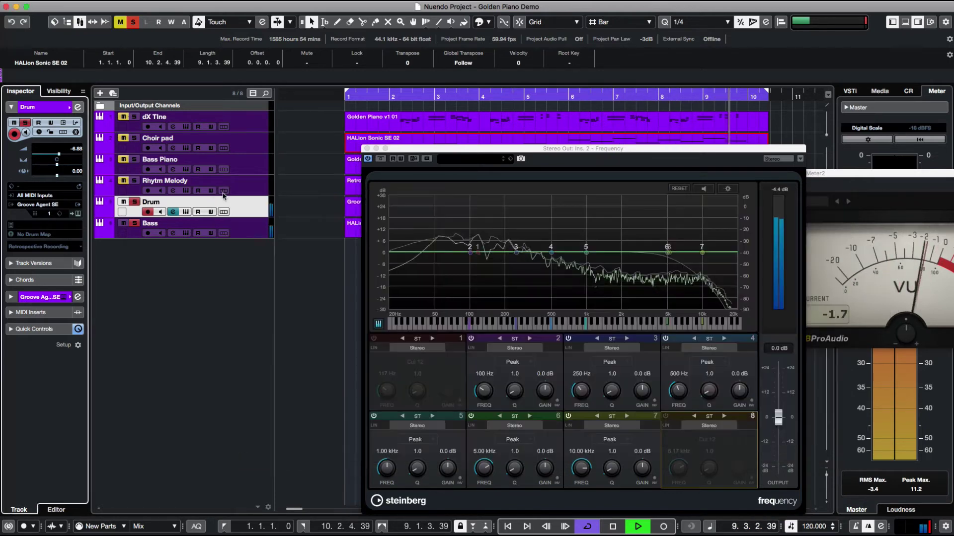
- Select the Bass track, uncover the mvMeter2 window to reset its maximum reading, and reposition the Frequency window beside it
{"action": "left_click", "coordinate": [248, 232]}
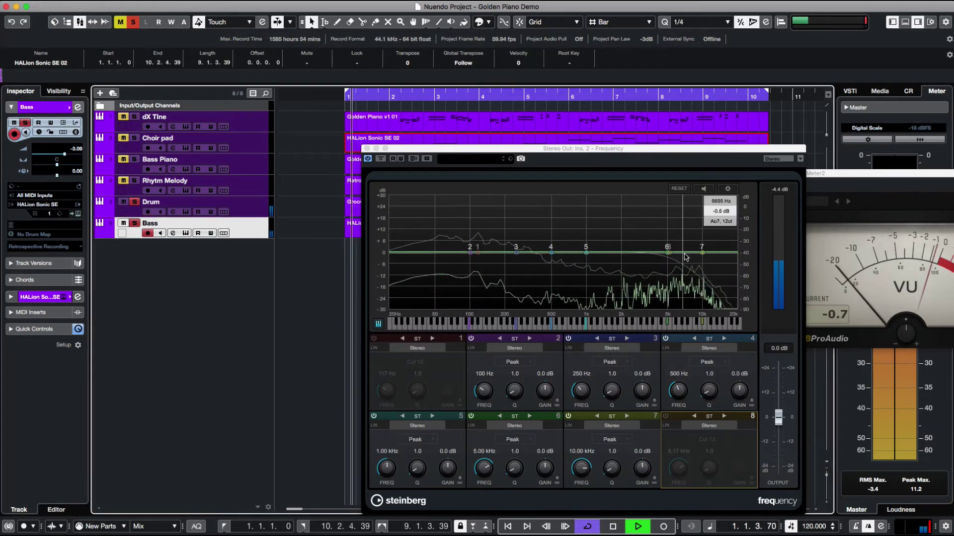
{"action": "left_click_drag", "start_coordinate": [509, 155], "coordinate": [289, 129]}
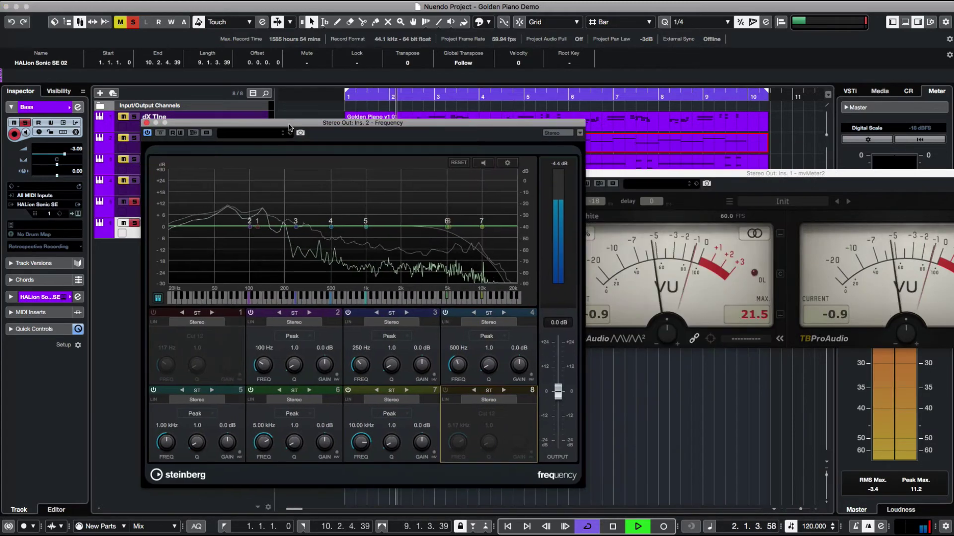
{"action": "left_click", "coordinate": [757, 300]}
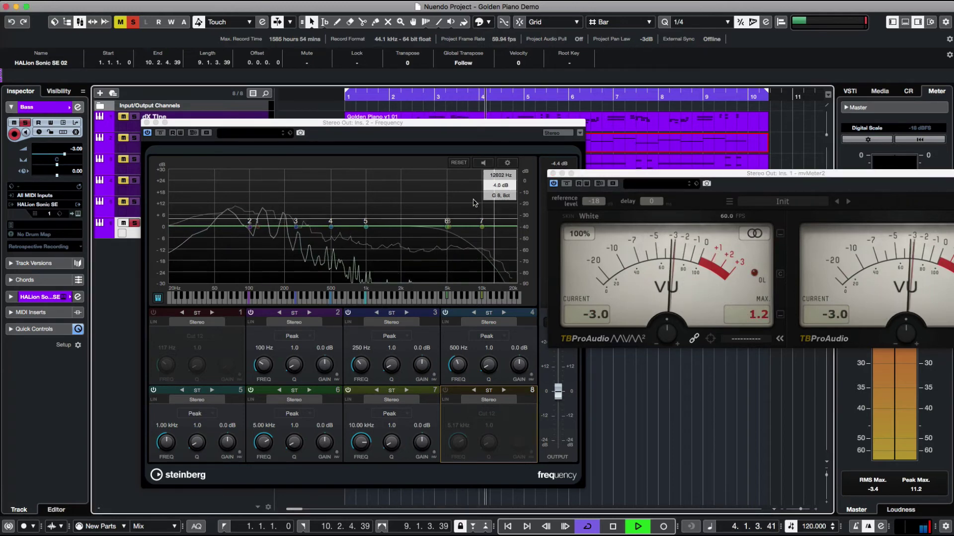
{"action": "left_click_drag", "start_coordinate": [198, 123], "coordinate": [234, 149]}
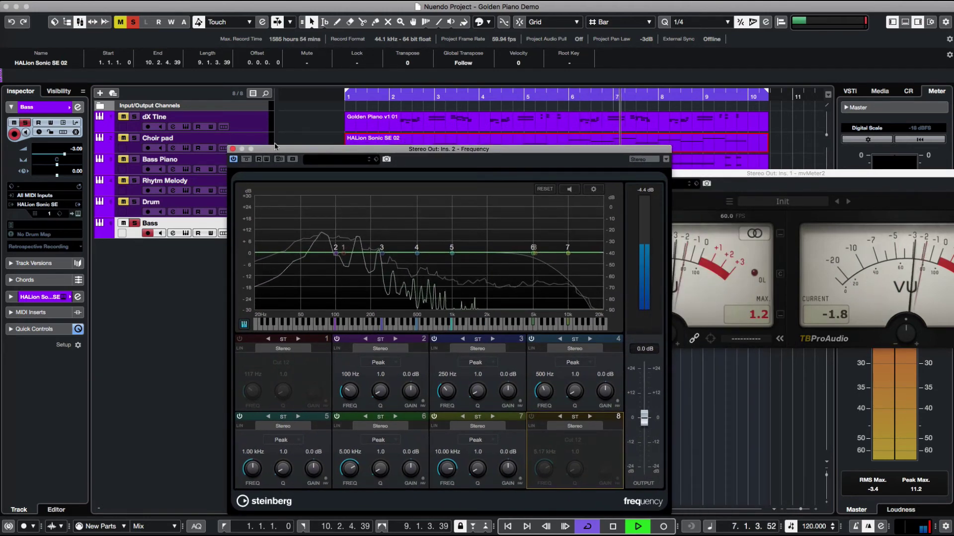
- Reopen the Bass channel settings, check mvMeter2, show the channel strip and lower the Bass fader to -7.37 dB
{"action": "left_click", "coordinate": [78, 107]}
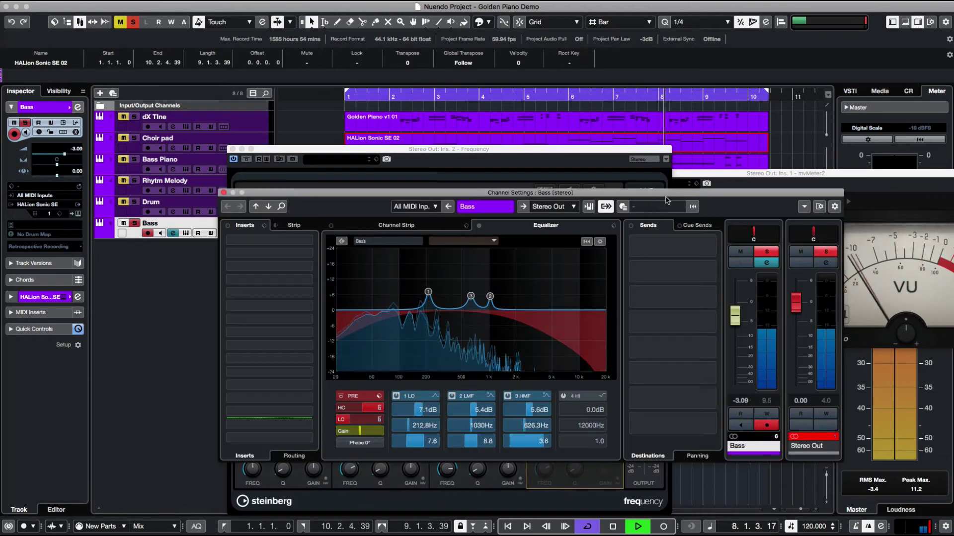
{"action": "left_click", "coordinate": [820, 210]}
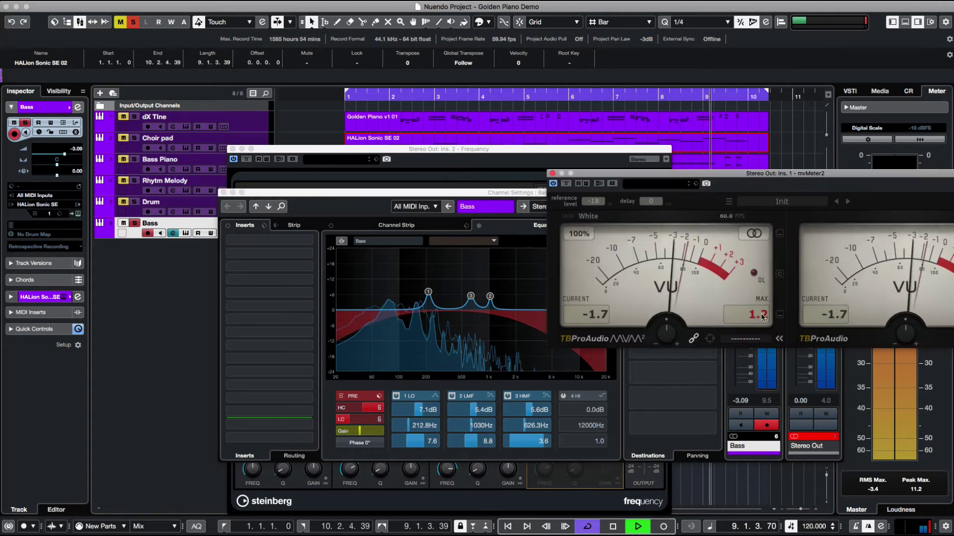
{"action": "left_click", "coordinate": [391, 189]}
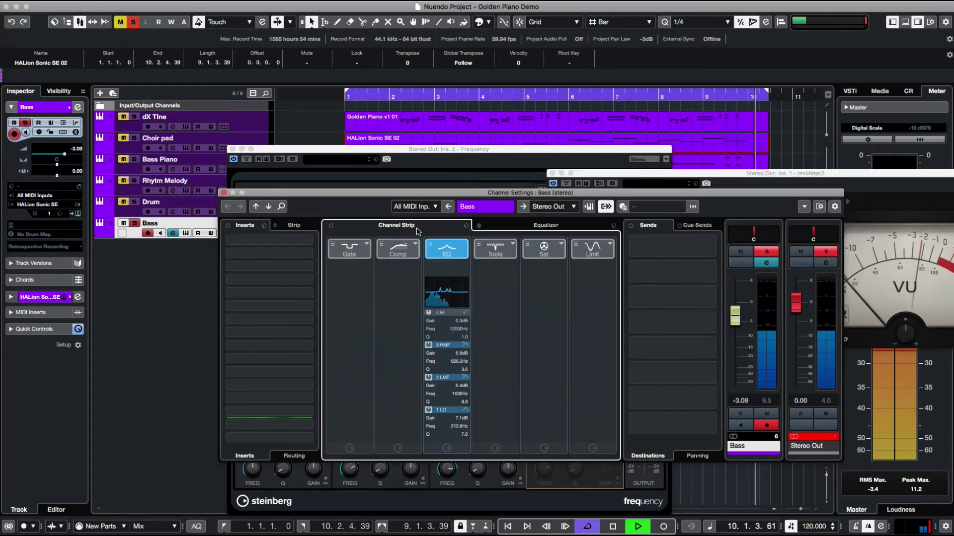
{"action": "left_click_drag", "start_coordinate": [732, 320], "coordinate": [734, 333]}
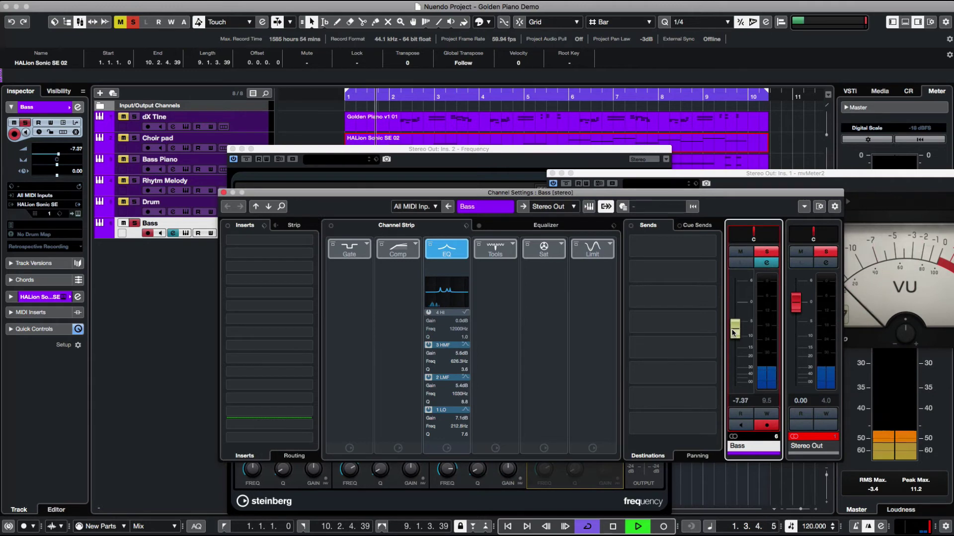
- Rearrange the mvMeter2 and Bass Channel Settings windows so the VU meters are uncovered above the channel strip
{"action": "left_click_drag", "start_coordinate": [719, 193], "coordinate": [652, 195]}
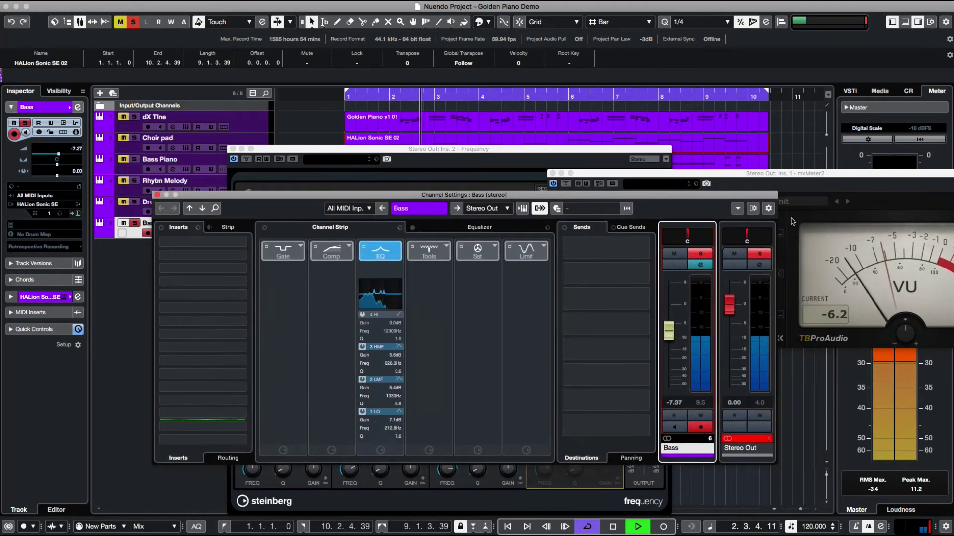
{"action": "left_click_drag", "start_coordinate": [855, 177], "coordinate": [674, 139]}
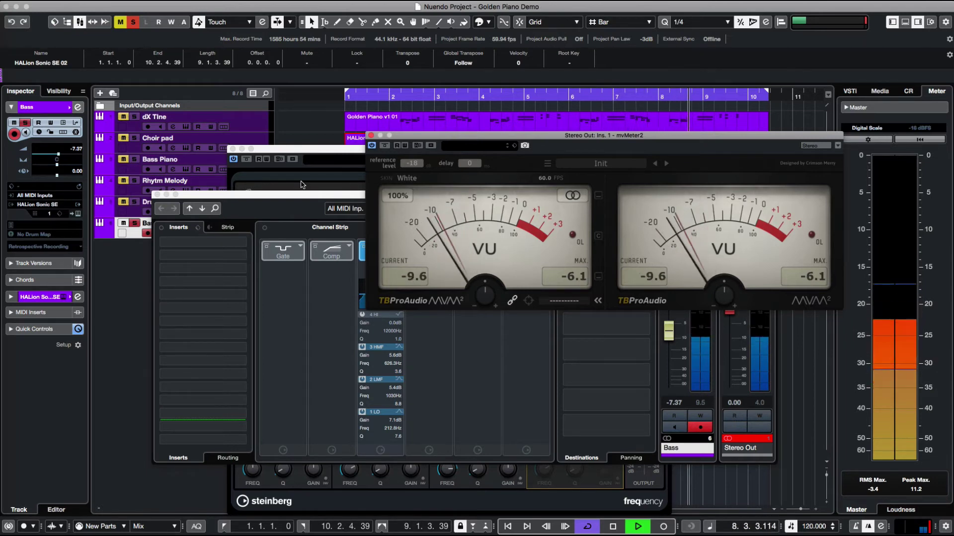
{"action": "left_click", "coordinate": [305, 198]}
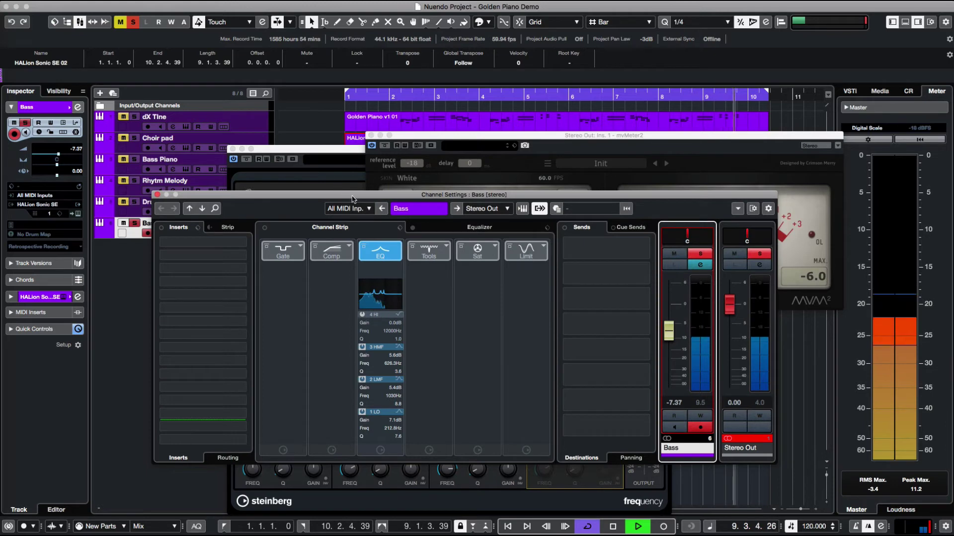
{"action": "left_click_drag", "start_coordinate": [332, 194], "coordinate": [256, 289]}
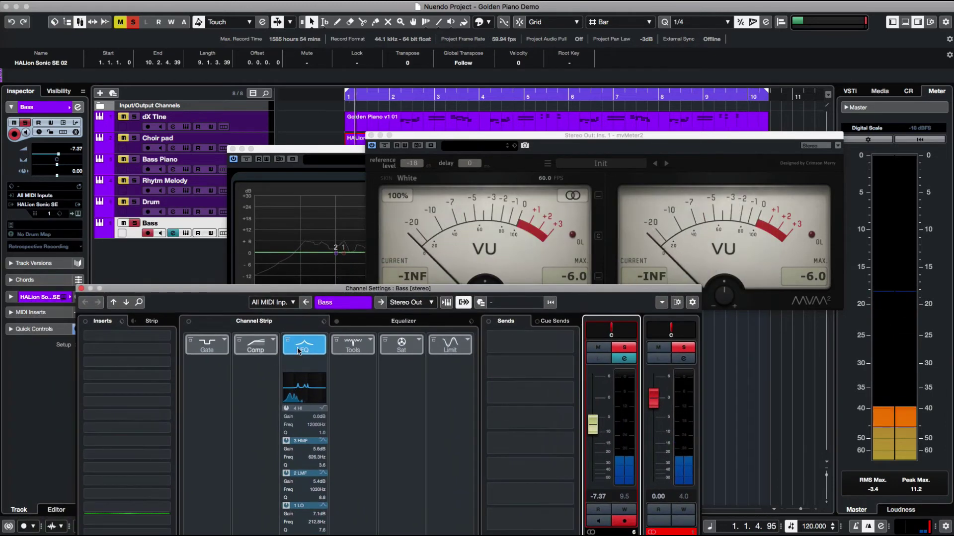
- Move EQ to the first position in the Bass channel strip and load the Compressor in the Comp slot
{"action": "left_click_drag", "start_coordinate": [304, 345], "coordinate": [213, 344]}
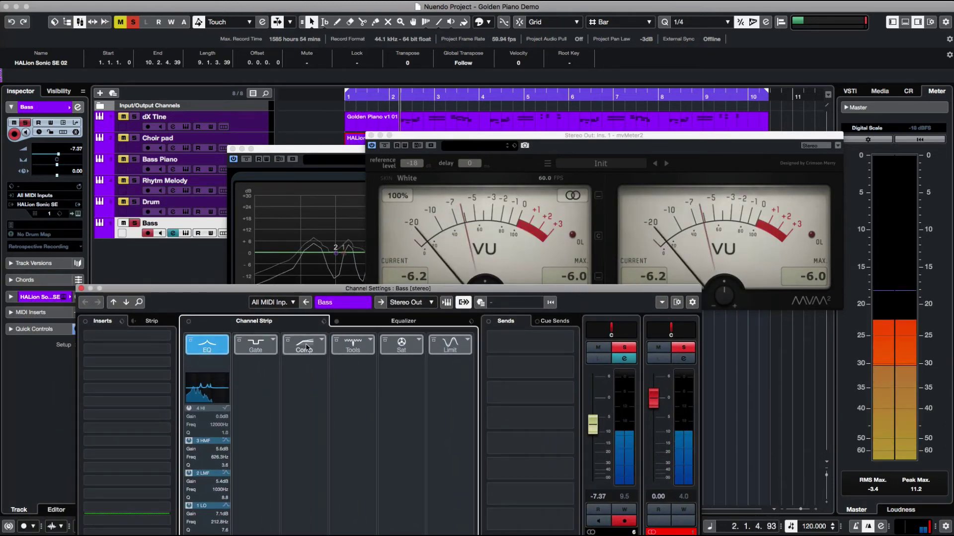
{"action": "left_click", "coordinate": [322, 341]}
{"action": "left_click", "coordinate": [330, 362]}
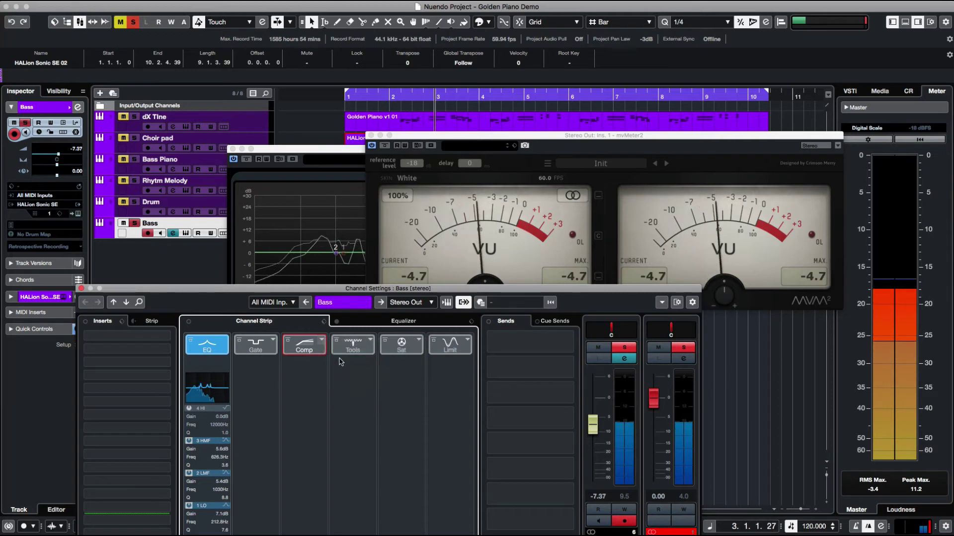
{"action": "left_click", "coordinate": [304, 364]}
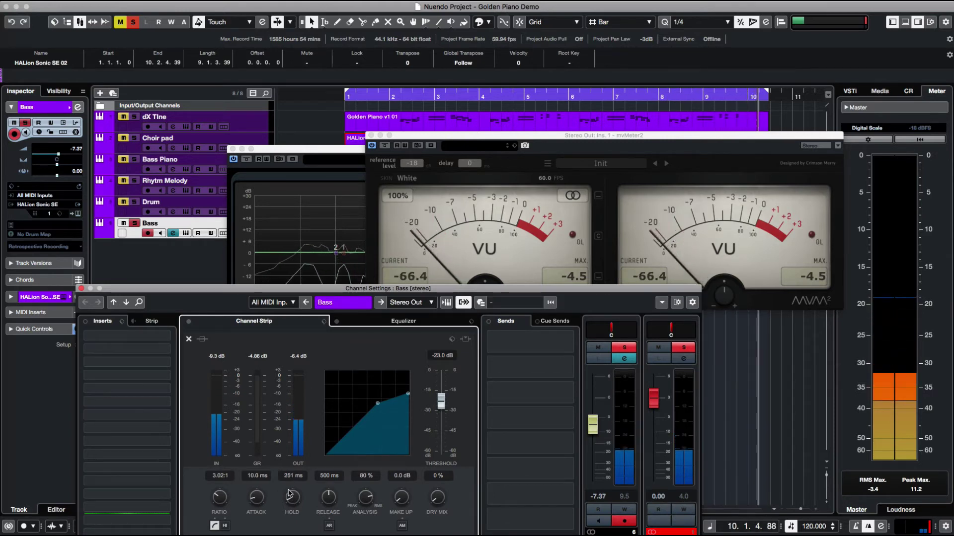
- Set the Bass compressor's threshold to -22.6 dB, hold to 151 ms and make-up gain to 4.0 dB
{"action": "left_click_drag", "start_coordinate": [290, 498], "coordinate": [290, 495]}
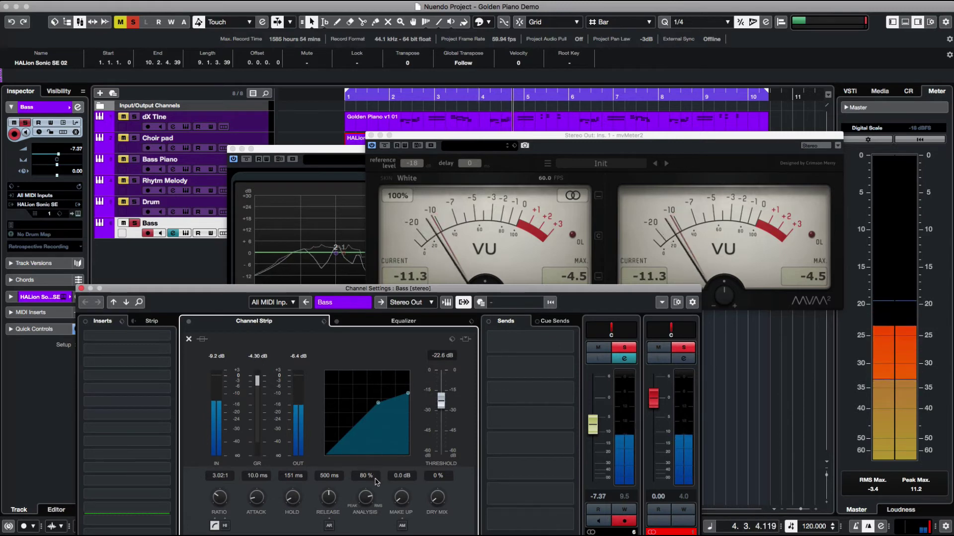
{"action": "double_click", "coordinate": [400, 476]}
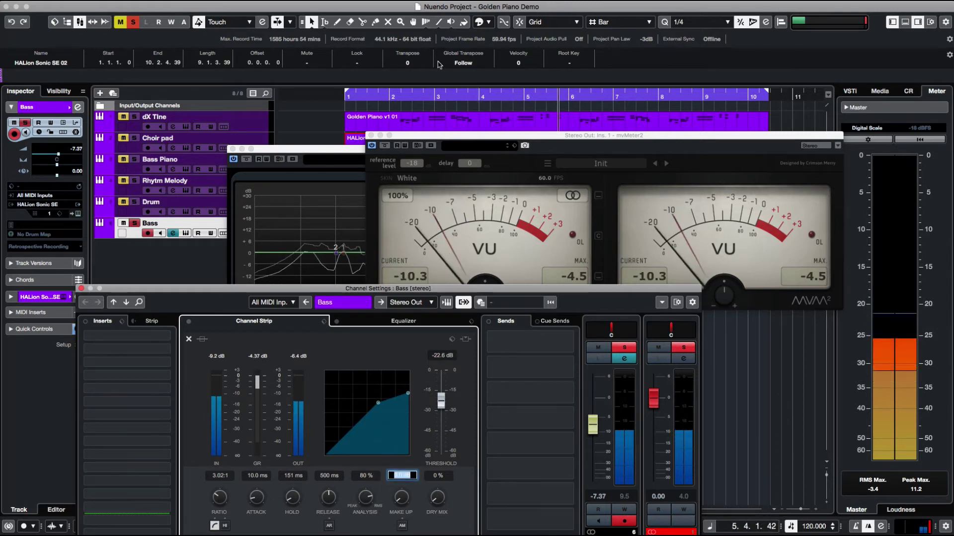
{"action": "type", "text": "4"}
{"action": "key", "text": "Return"}
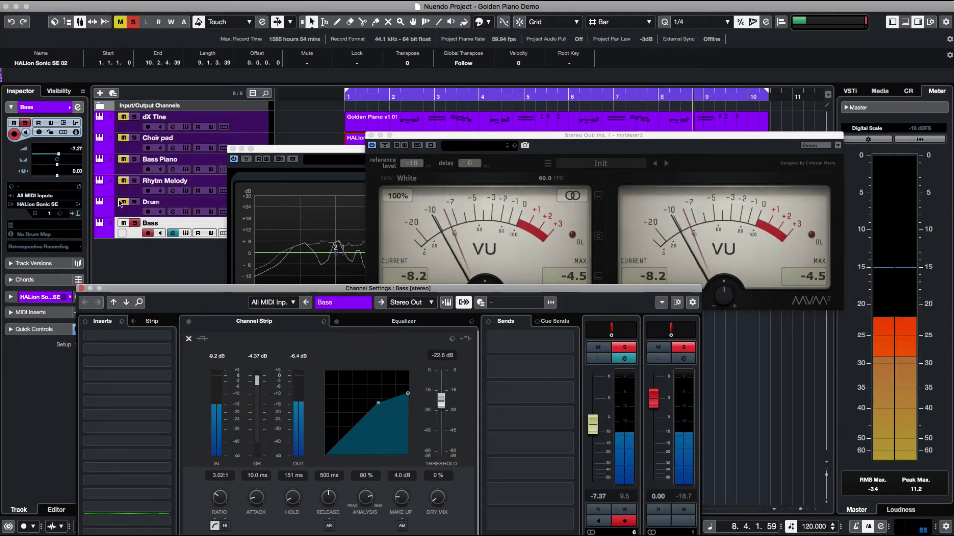
- Open the Drum track's Fresh Air insert, reduce High Air to 38, and close the plug-in window
{"action": "key", "text": "Up"}
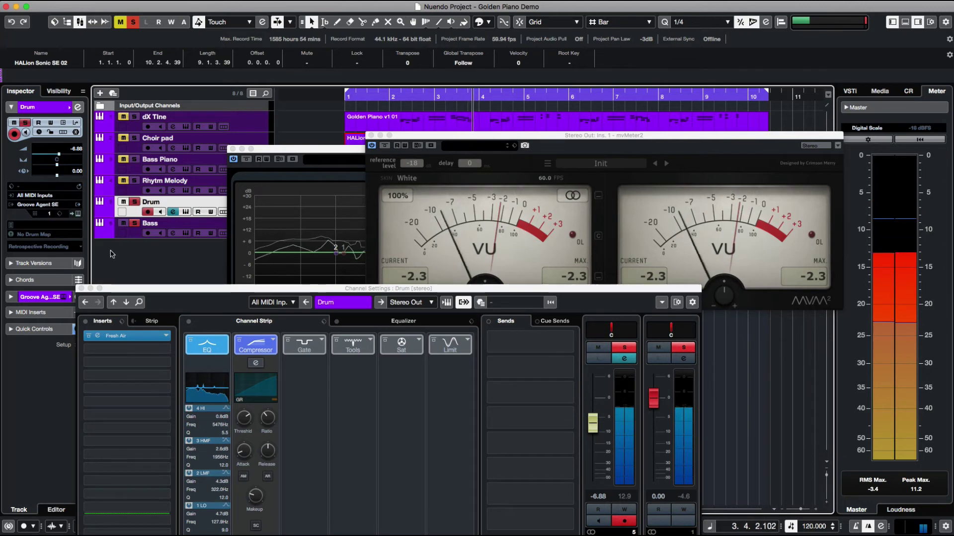
{"action": "left_click", "coordinate": [10, 297]}
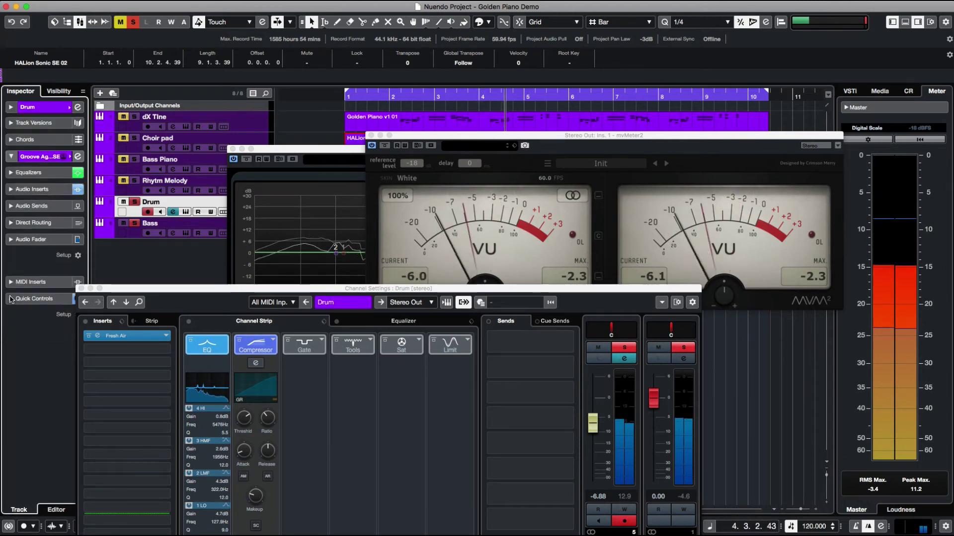
{"action": "left_click", "coordinate": [35, 190]}
{"action": "left_click", "coordinate": [37, 209]}
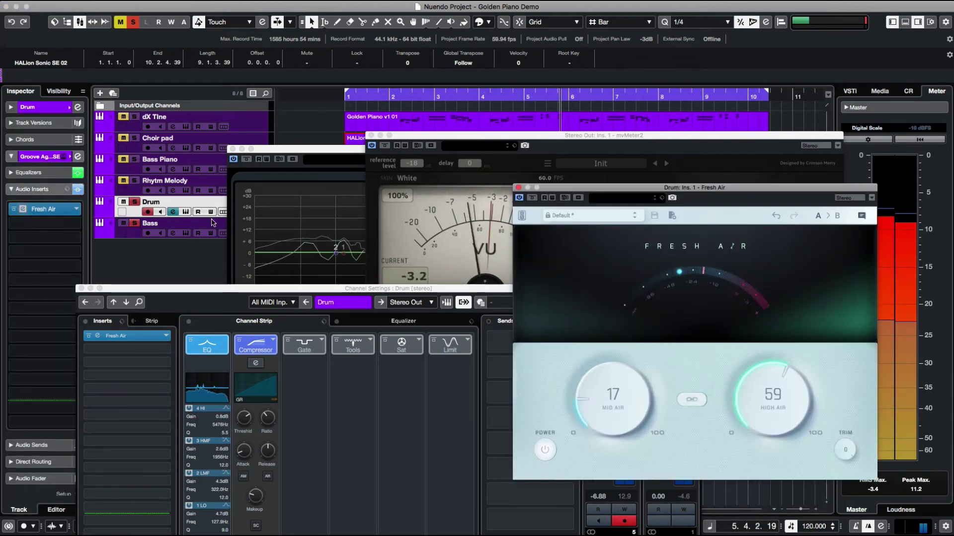
{"action": "mouse_move", "coordinate": [770, 386]}
{"action": "left_mouse_down"}
{"action": "mouse_move", "coordinate": [773, 410]}
{"action": "mouse_move", "coordinate": [754, 394]}
{"action": "left_mouse_up"}
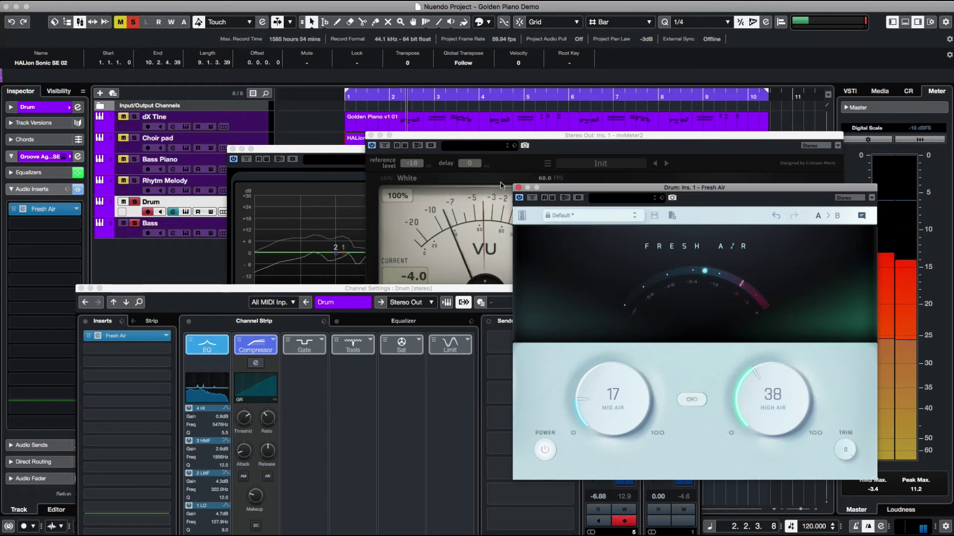
{"action": "left_click", "coordinate": [518, 188]}
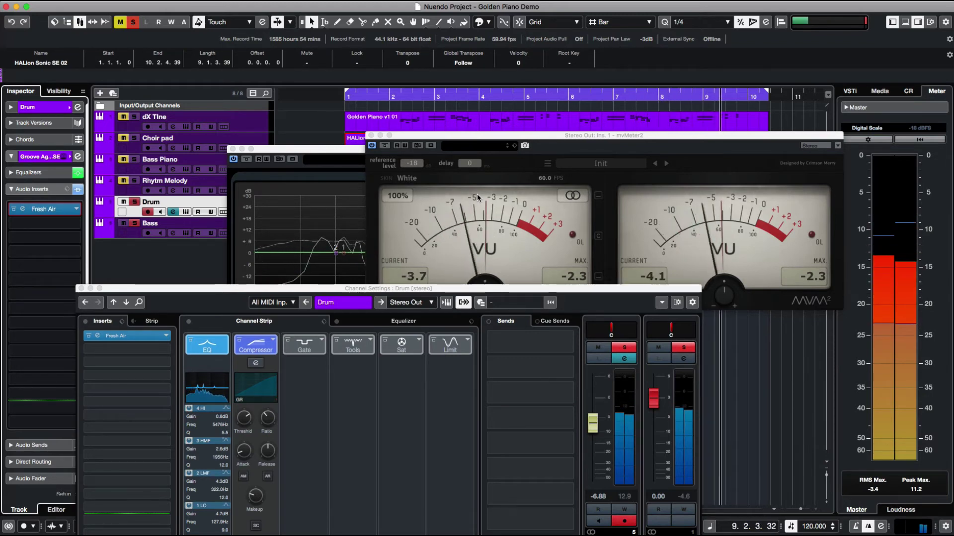
- Move the Frequency window clear of the track list, duplicate the Bass track and rename the copy SubBass
{"action": "left_click_drag", "start_coordinate": [274, 151], "coordinate": [550, 218]}
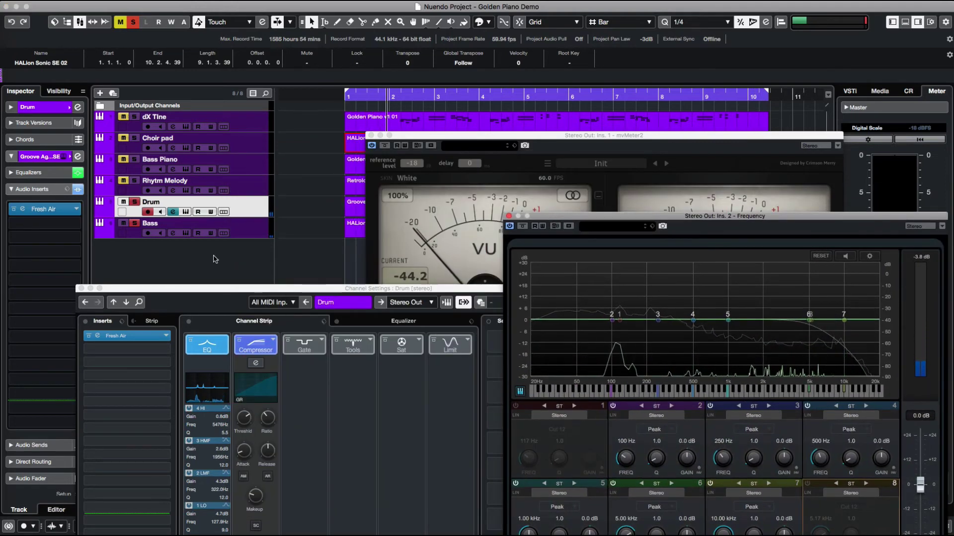
{"action": "left_click", "coordinate": [239, 235]}
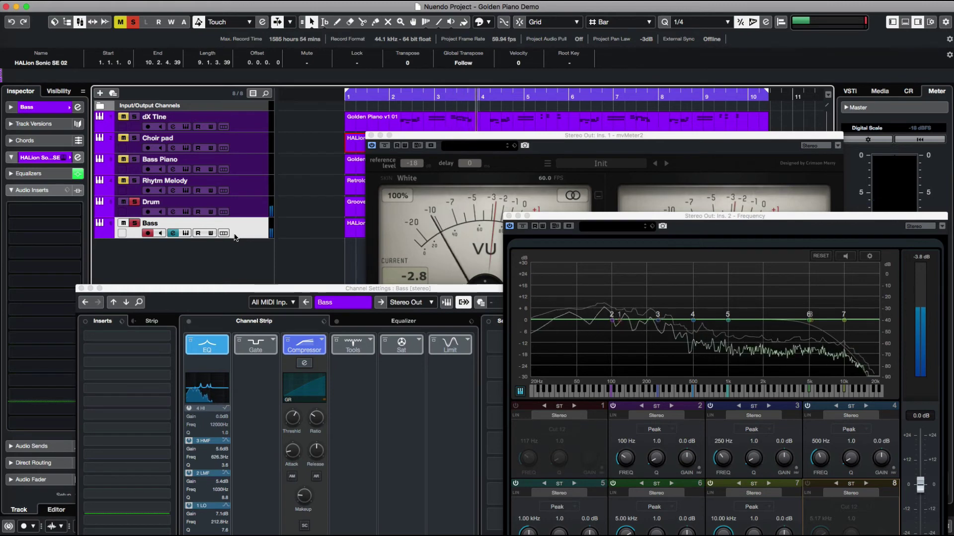
{"action": "right_click", "coordinate": [255, 229]}
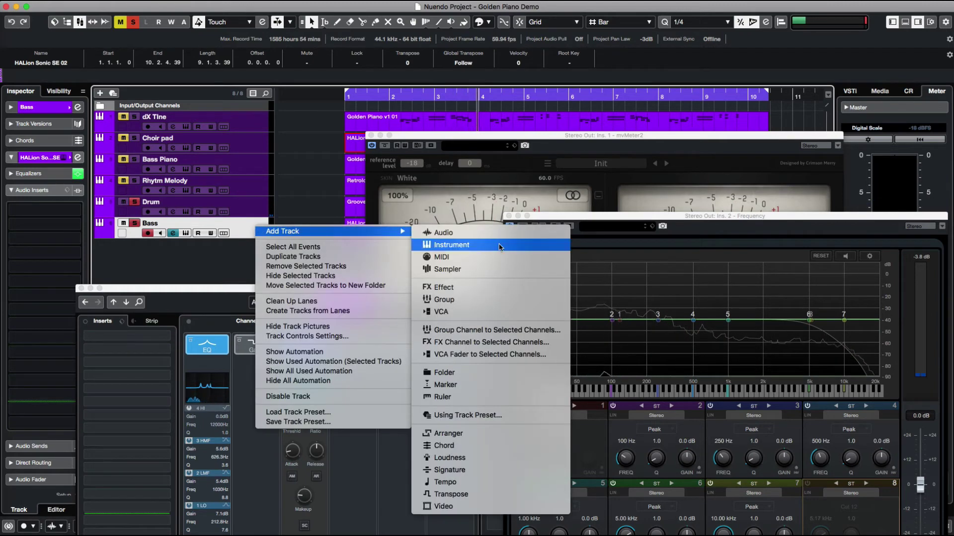
{"action": "left_click", "coordinate": [362, 256]}
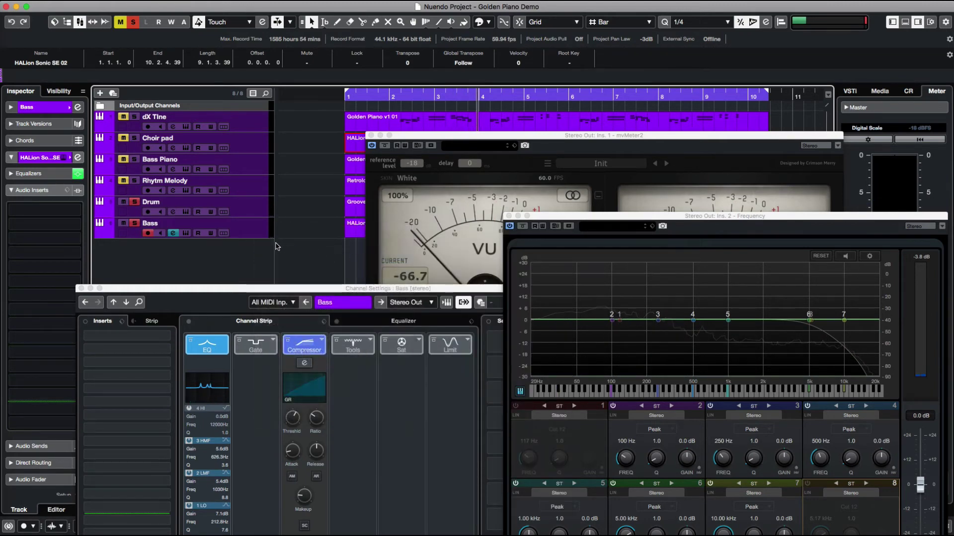
{"action": "double_click", "coordinate": [166, 245]}
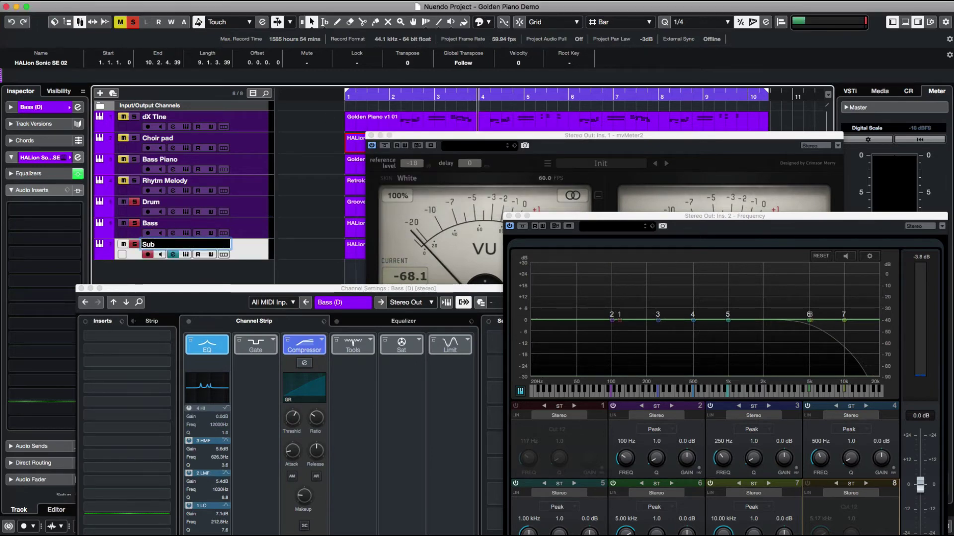
{"action": "type", "text": "SubBass"}
{"action": "key", "text": "Return"}
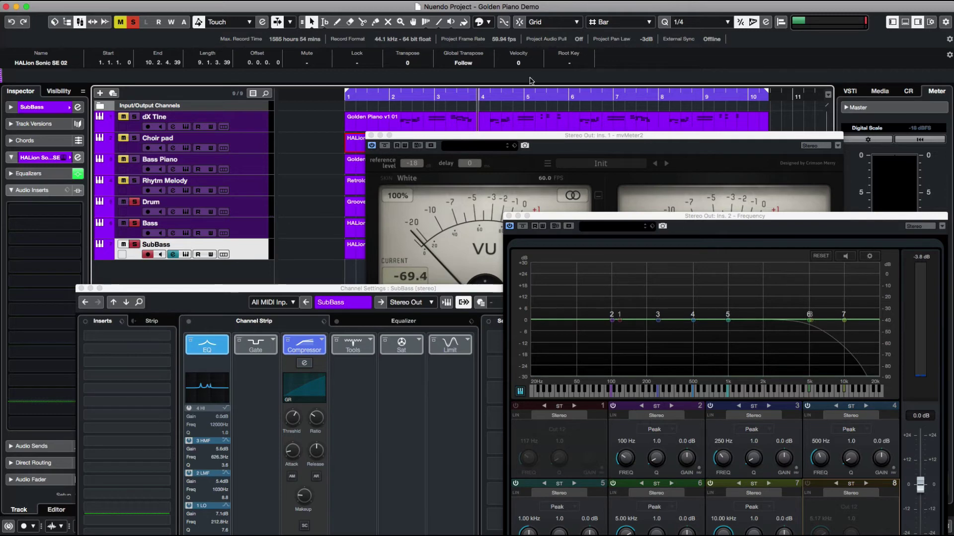
- Move the mvMeter2 and Frequency windows away from the arrangement and open SubBass's HALion Sonic SE instrument
{"action": "left_click_drag", "start_coordinate": [444, 140], "coordinate": [810, 110]}
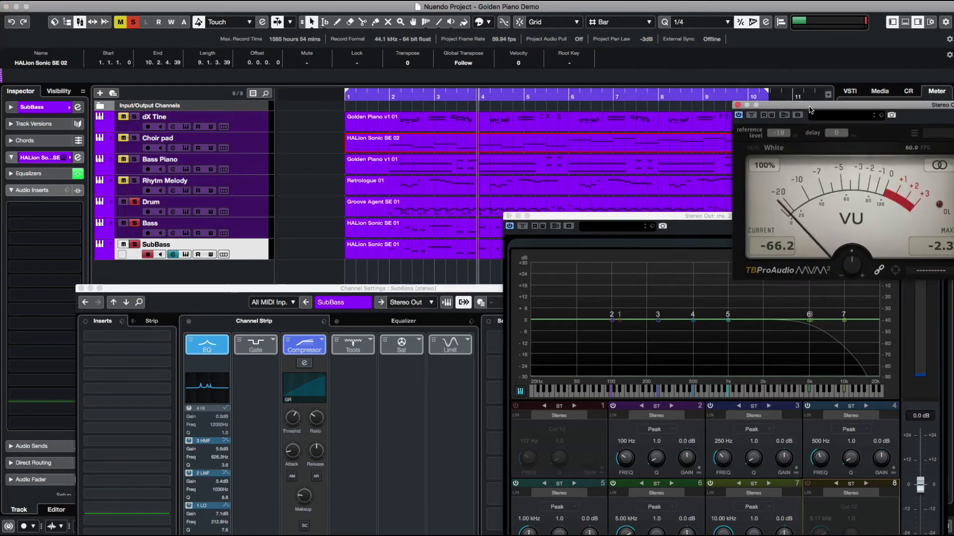
{"action": "left_click_drag", "start_coordinate": [555, 219], "coordinate": [699, 242]}
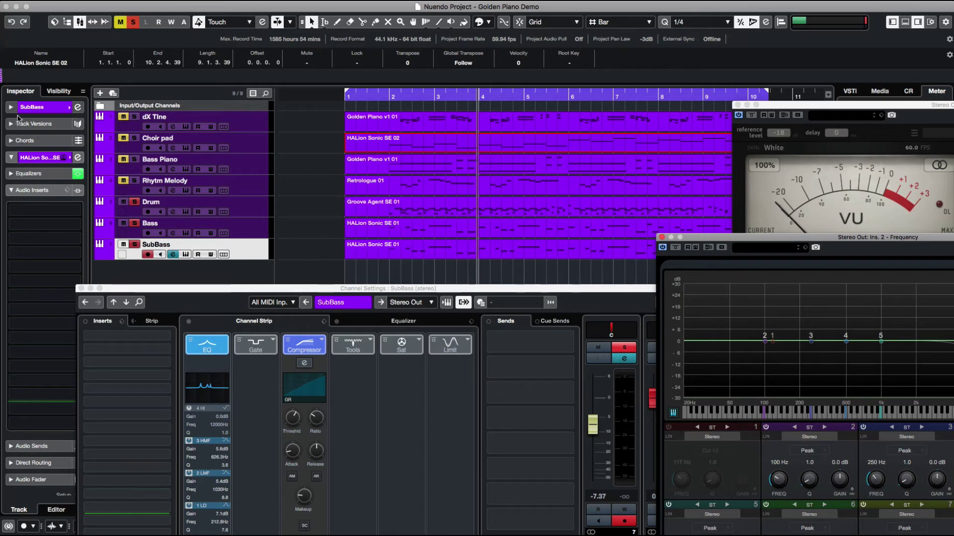
{"action": "left_click", "coordinate": [11, 107]}
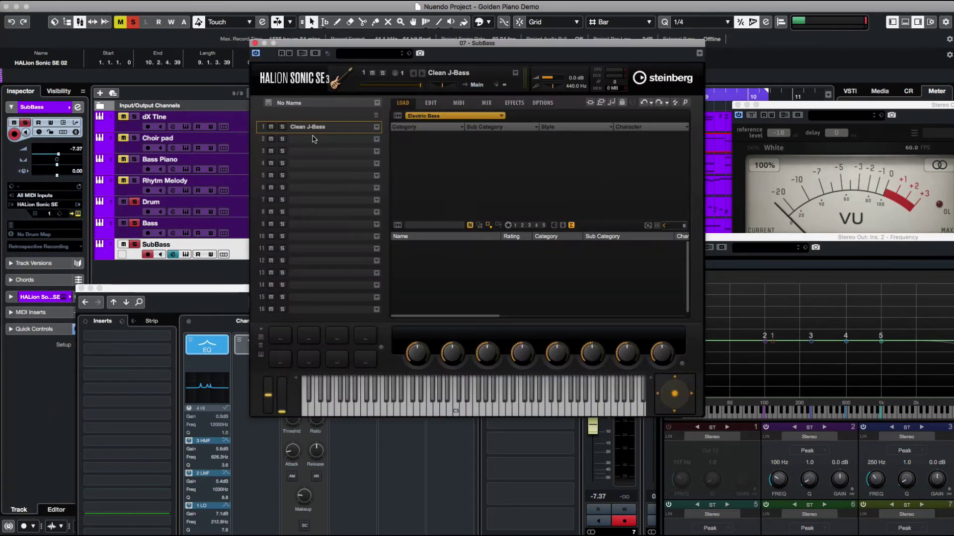
{"action": "key", "text": "ctrl+e"}
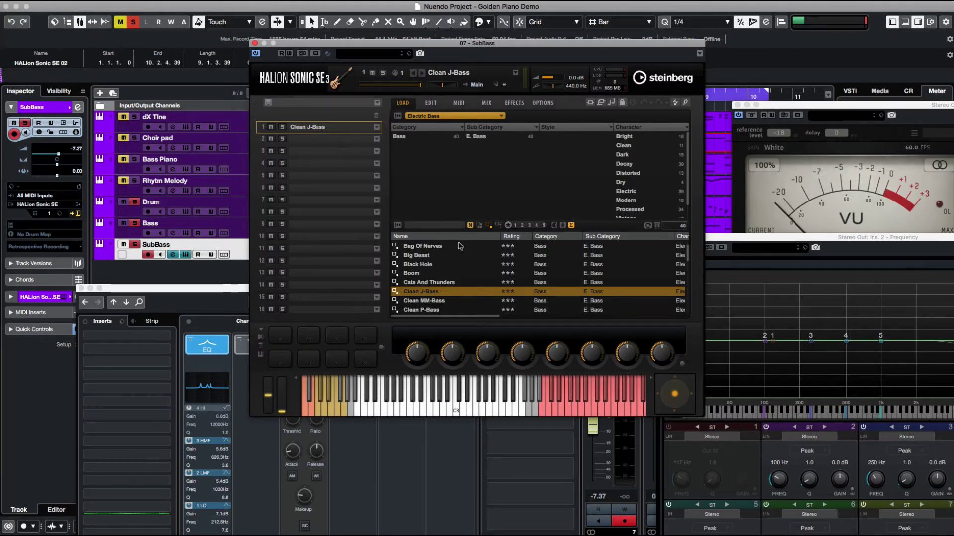
- Browse the Electric Bass presets, load Ask For Low End on SubBass and audition it with a low note
{"action": "scroll", "coordinate": [452, 271], "scroll_direction": "down", "scroll_amount": 2}
{"action": "scroll", "coordinate": [452, 270], "scroll_direction": "down", "scroll_amount": 3}
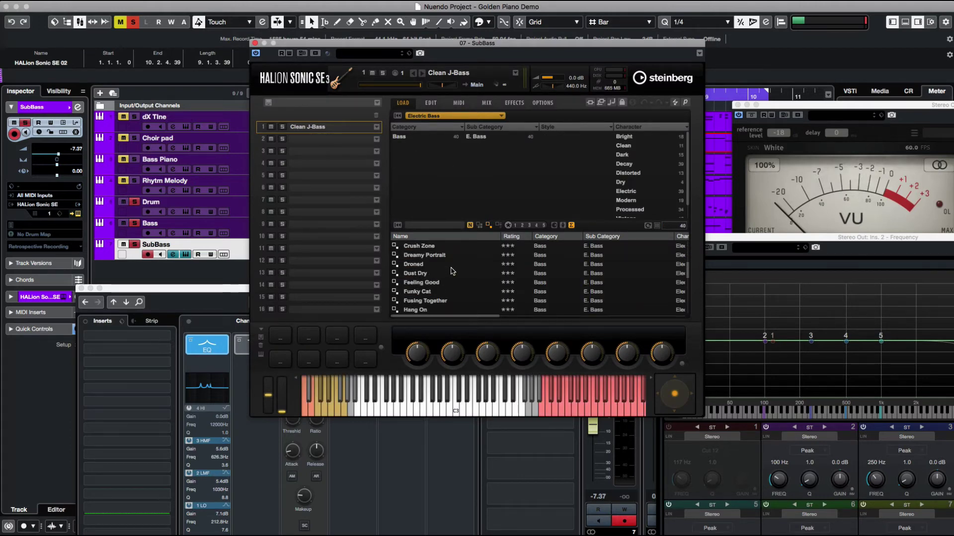
{"action": "scroll", "coordinate": [452, 271], "scroll_direction": "down", "scroll_amount": 5}
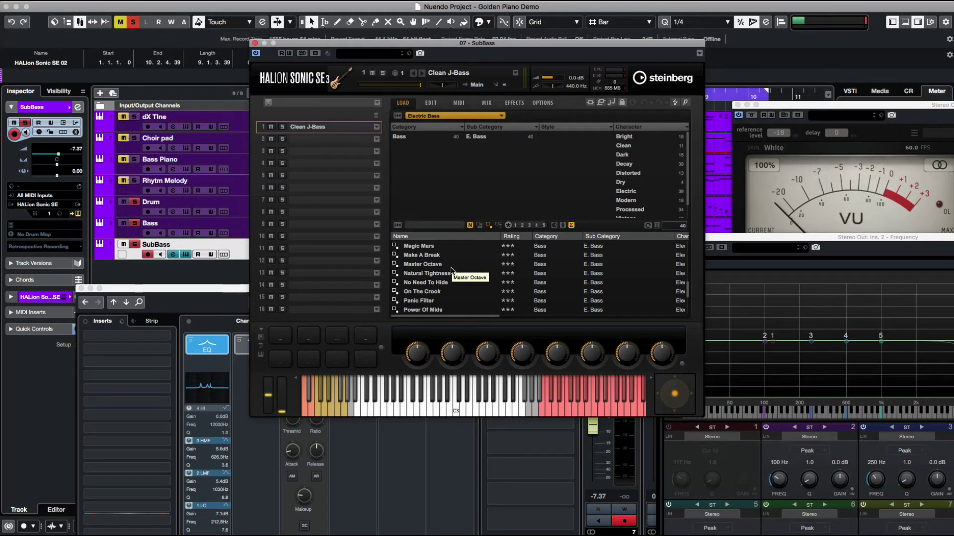
{"action": "scroll", "coordinate": [451, 271], "scroll_direction": "down", "scroll_amount": 3}
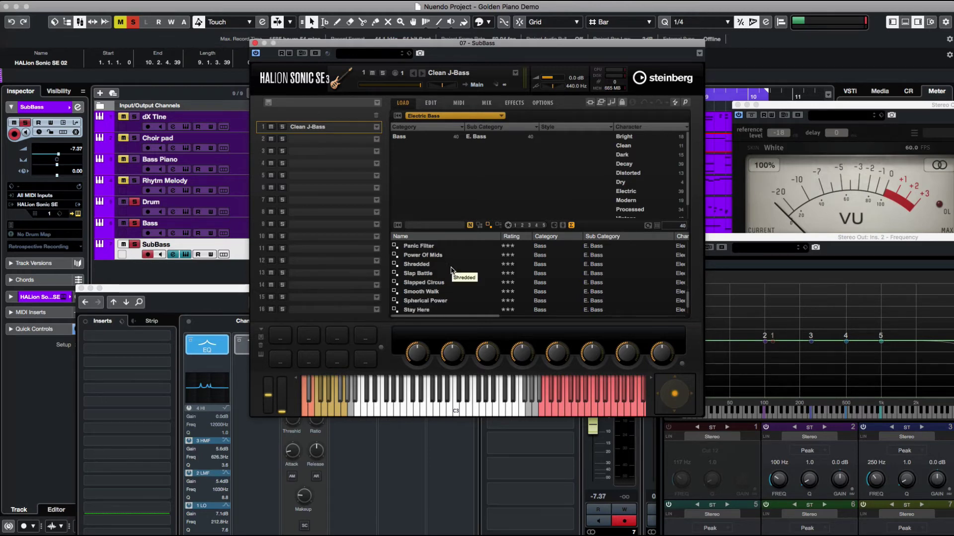
{"action": "scroll", "coordinate": [451, 271], "scroll_direction": "down", "scroll_amount": 2}
{"action": "scroll", "coordinate": [451, 271], "scroll_direction": "up", "scroll_amount": 10}
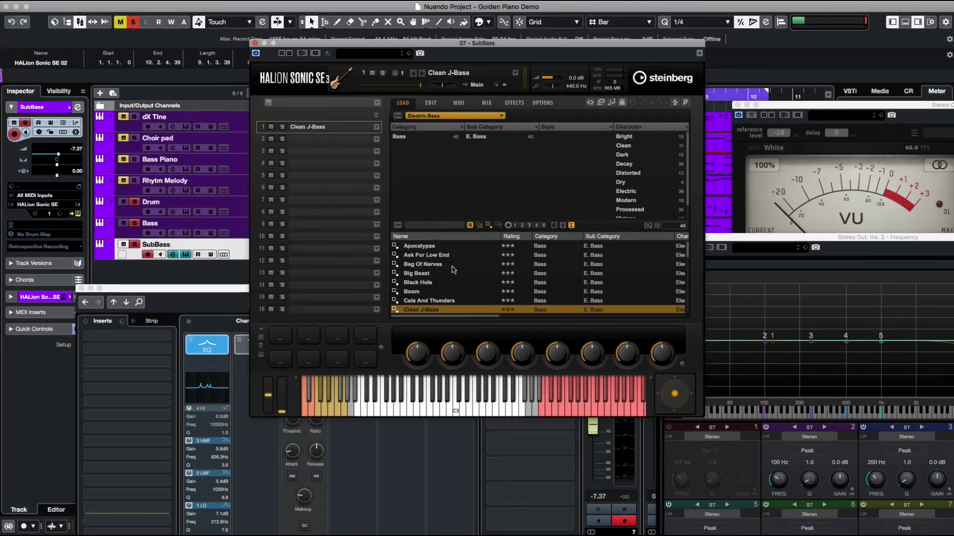
{"action": "left_click", "coordinate": [433, 256]}
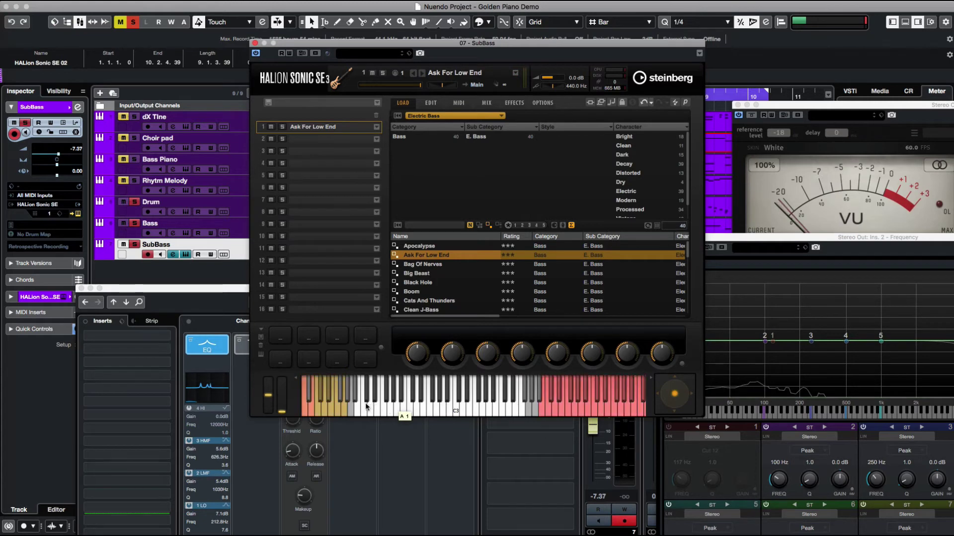
{"action": "left_click", "coordinate": [362, 407]}
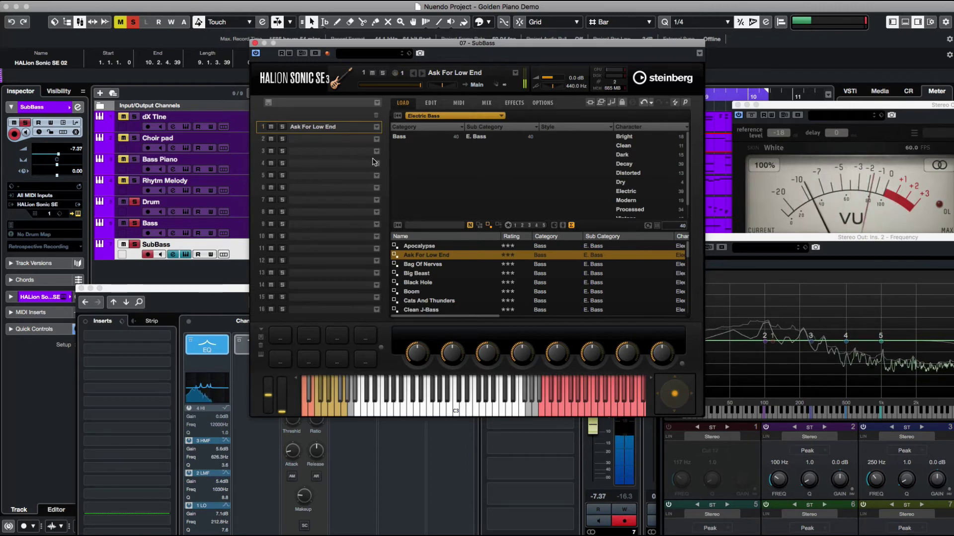
- Open the Ask For Low End sound for editing, try the amp's tone knobs and review the Pickup choices
{"action": "left_click", "coordinate": [459, 103]}
{"action": "left_click", "coordinate": [431, 103]}
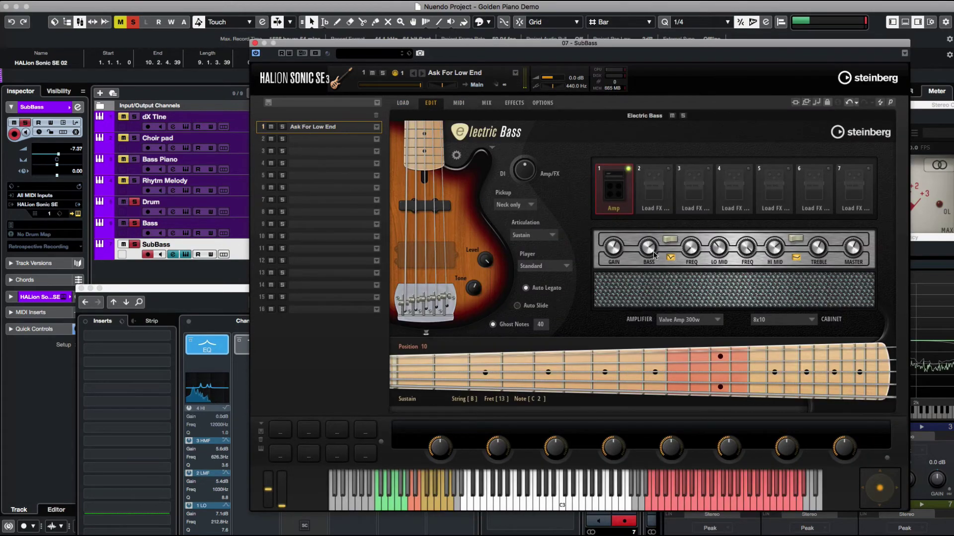
{"action": "mouse_move", "coordinate": [649, 251]}
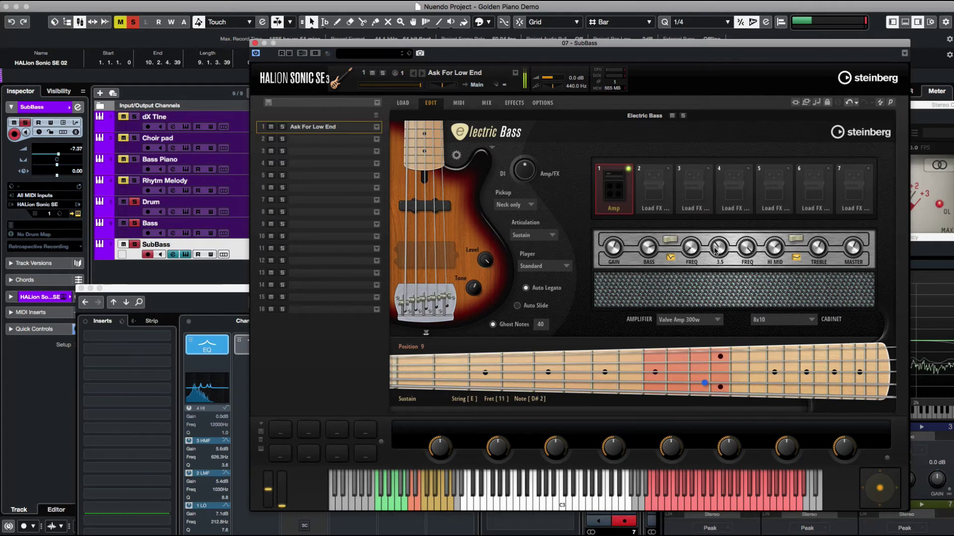
{"action": "mouse_move", "coordinate": [776, 250]}
{"action": "left_click_drag", "start_coordinate": [776, 250], "coordinate": [786, 287]}
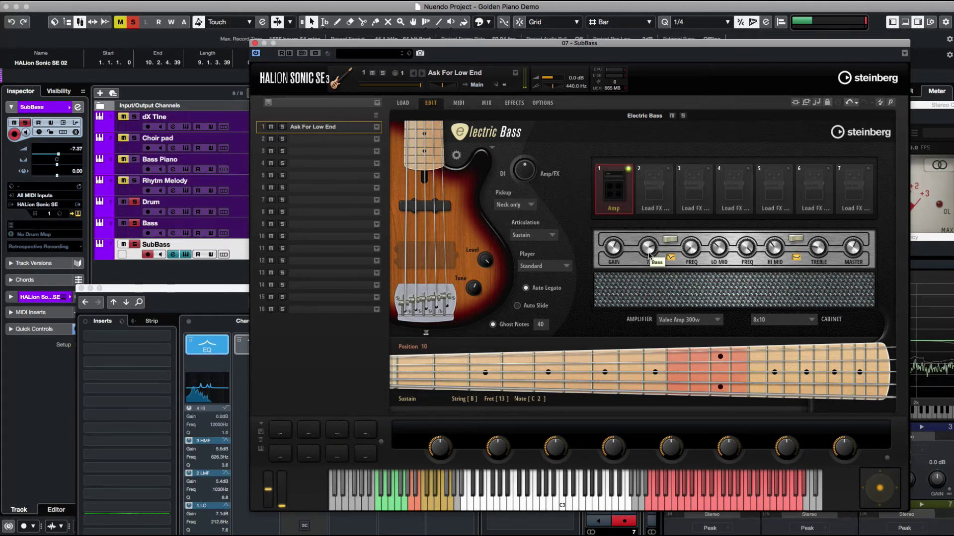
{"action": "left_click", "coordinate": [533, 207]}
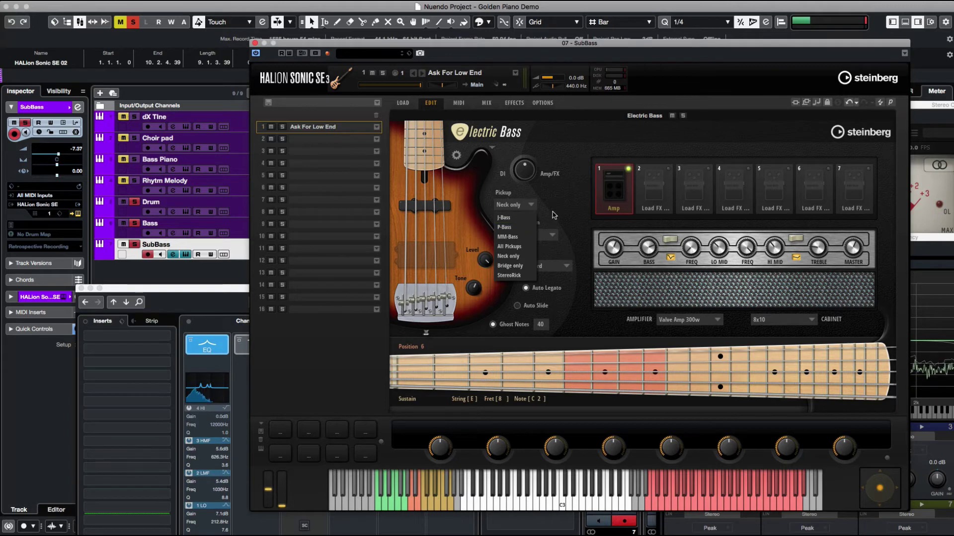
{"action": "left_click", "coordinate": [554, 215]}
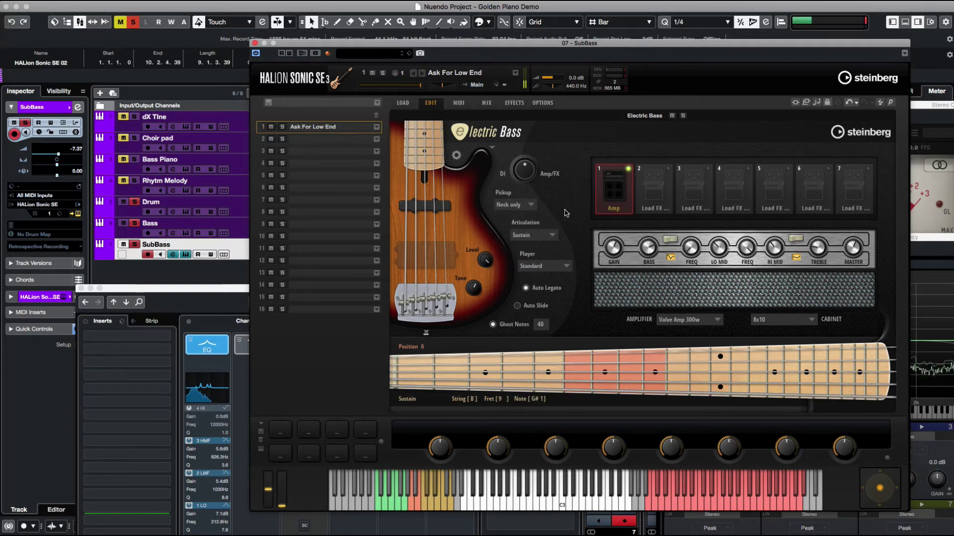
- Load an Octaver in the second effect slot, set Octave 1 to 66 and lower its Direct level
{"action": "left_click", "coordinate": [665, 173]}
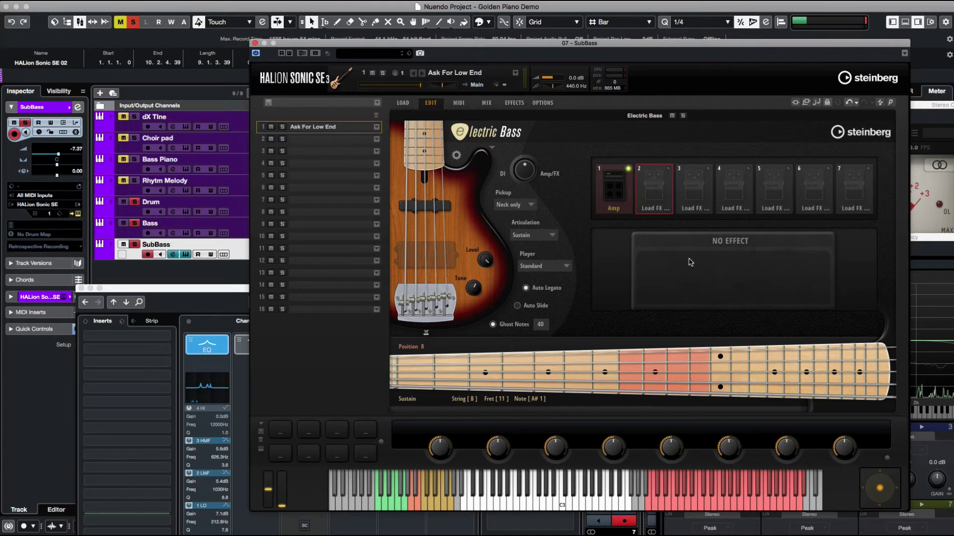
{"action": "left_click", "coordinate": [620, 195]}
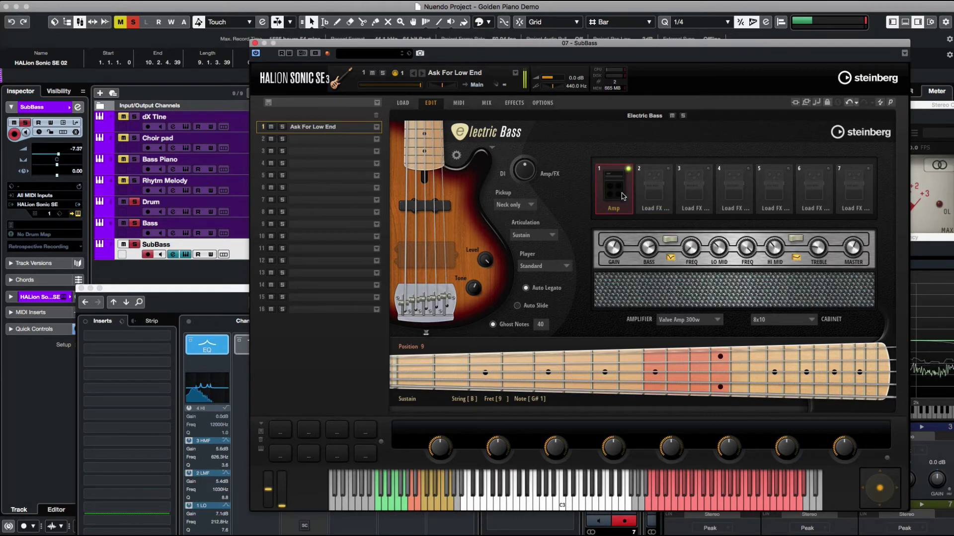
{"action": "left_click", "coordinate": [657, 195]}
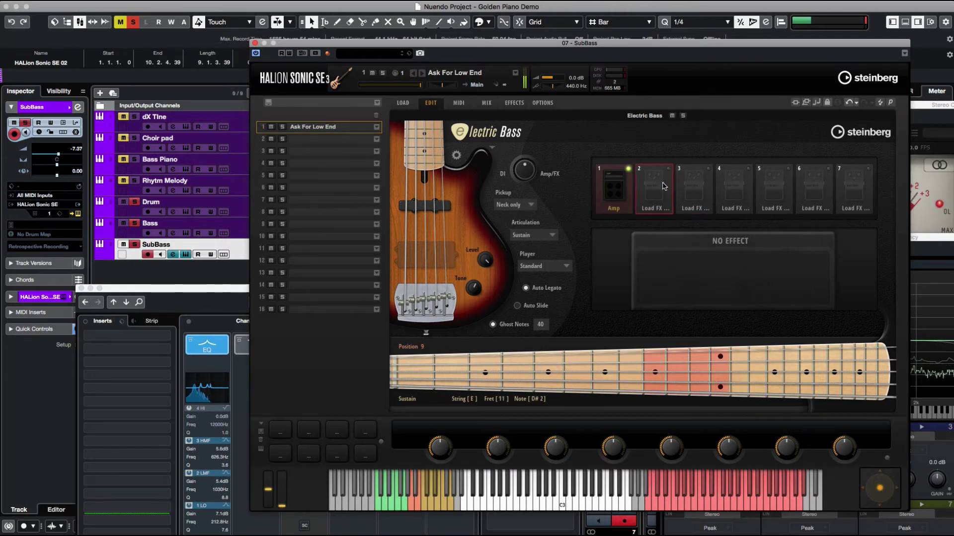
{"action": "left_click", "coordinate": [655, 210]}
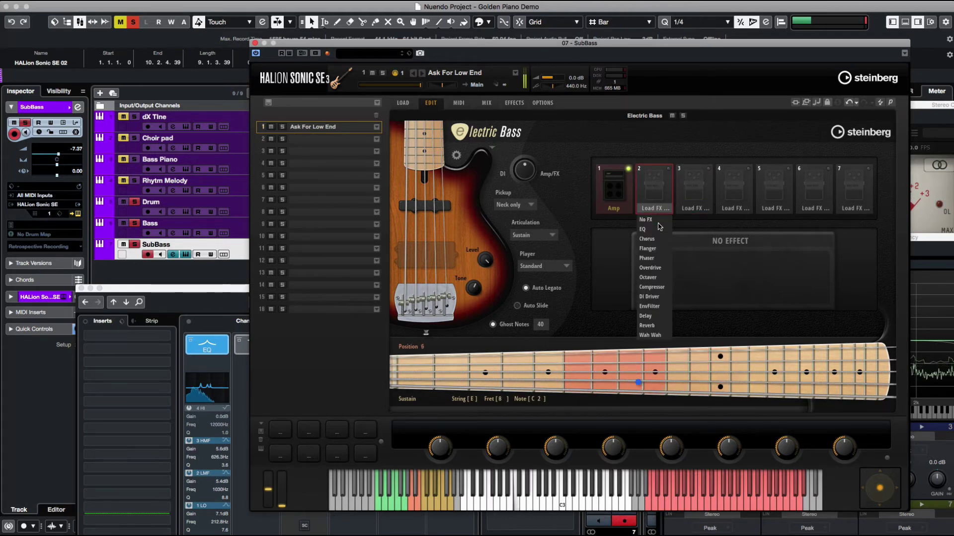
{"action": "left_click", "coordinate": [653, 278]}
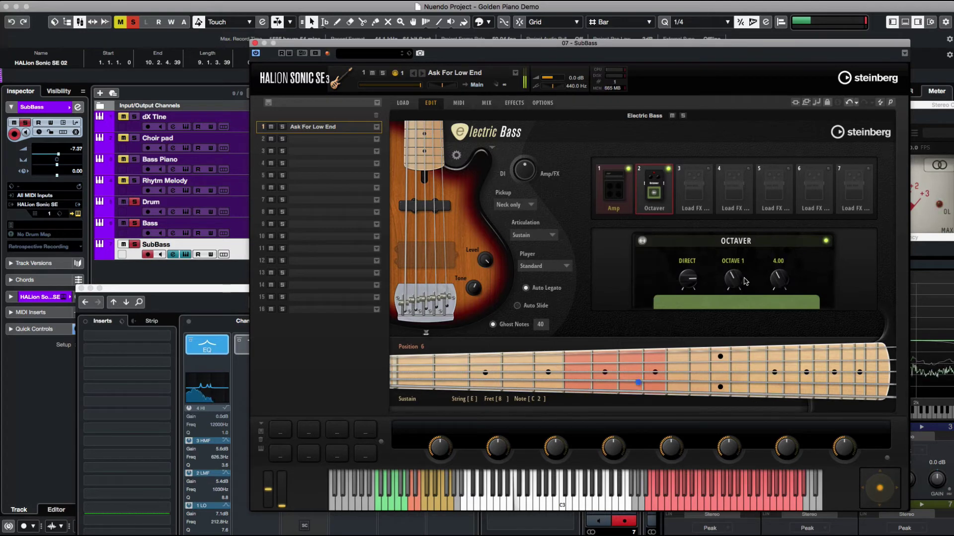
{"action": "mouse_move", "coordinate": [732, 274]}
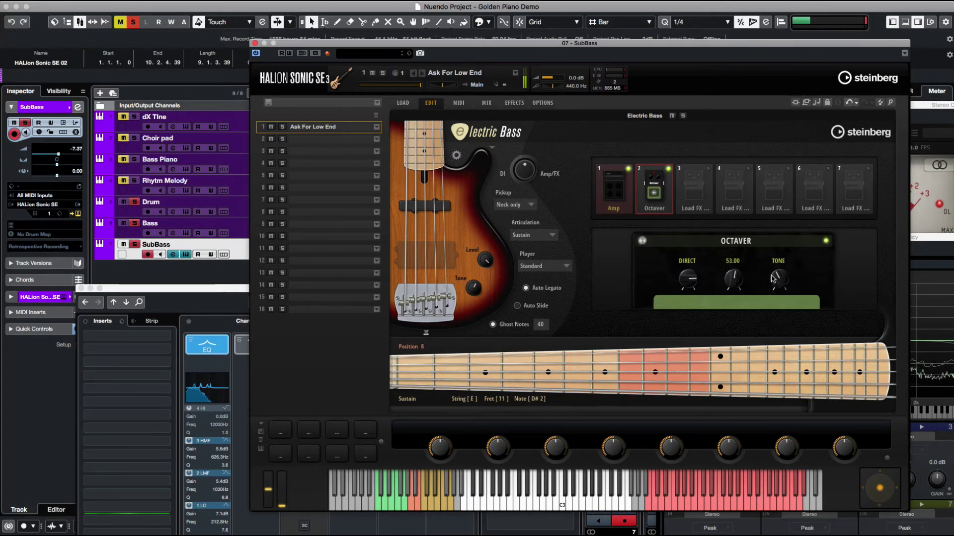
{"action": "mouse_move", "coordinate": [777, 270]}
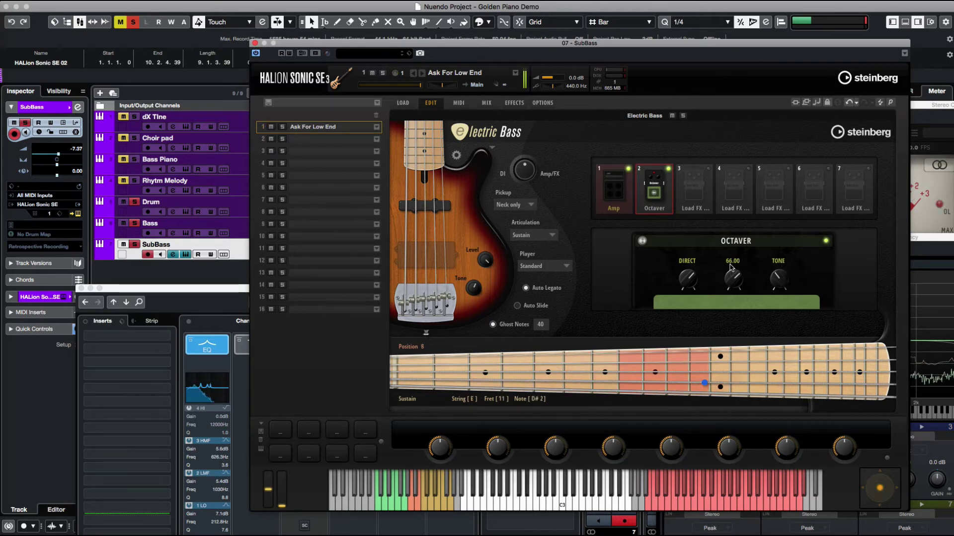
- Load a Delay in the third effect slot and raise its Tone and Mix
{"action": "left_click", "coordinate": [706, 175]}
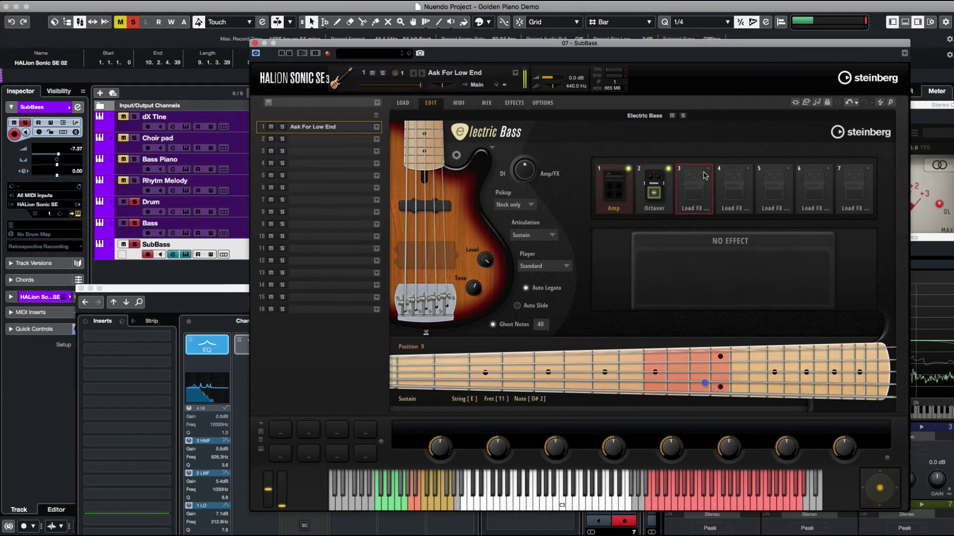
{"action": "left_click", "coordinate": [695, 209]}
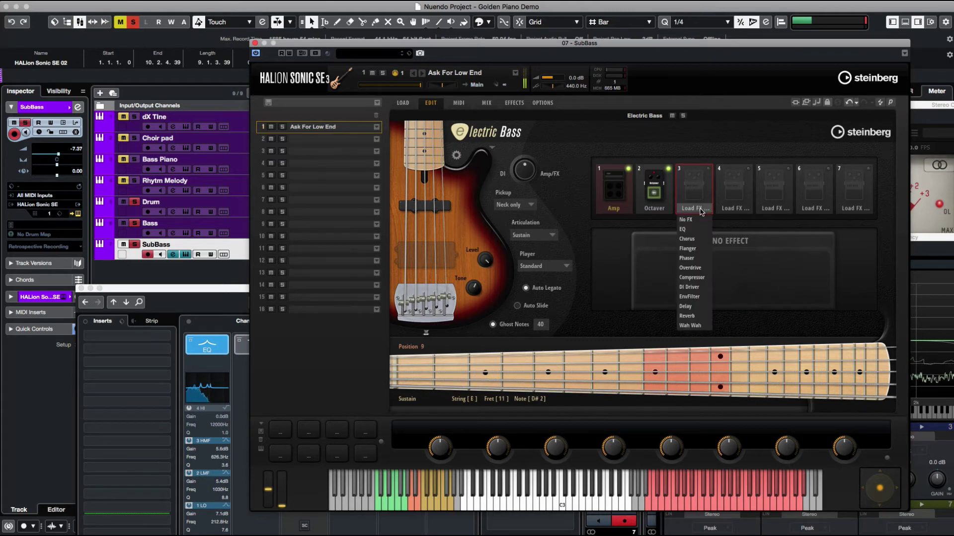
{"action": "left_click", "coordinate": [696, 306]}
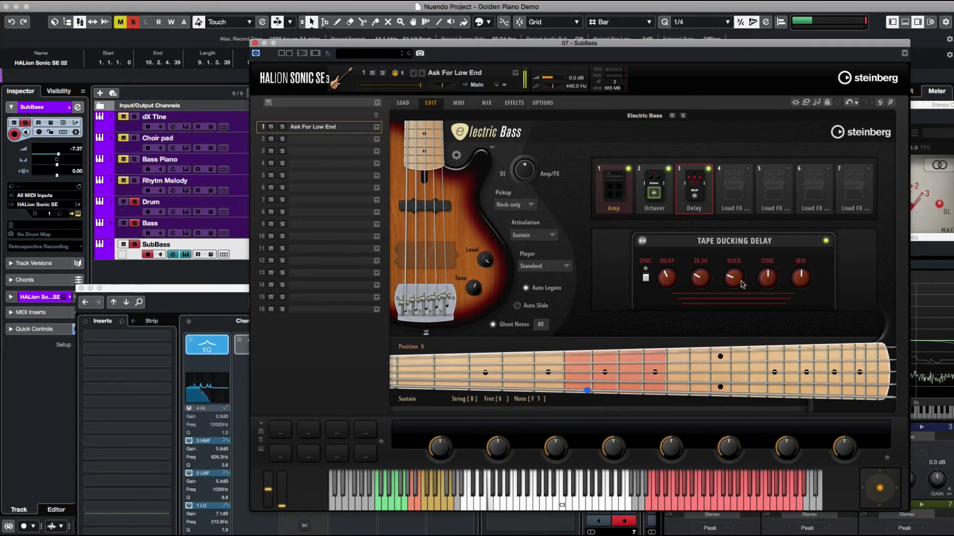
{"action": "scroll", "coordinate": [736, 282], "scroll_direction": "up", "scroll_amount": 1}
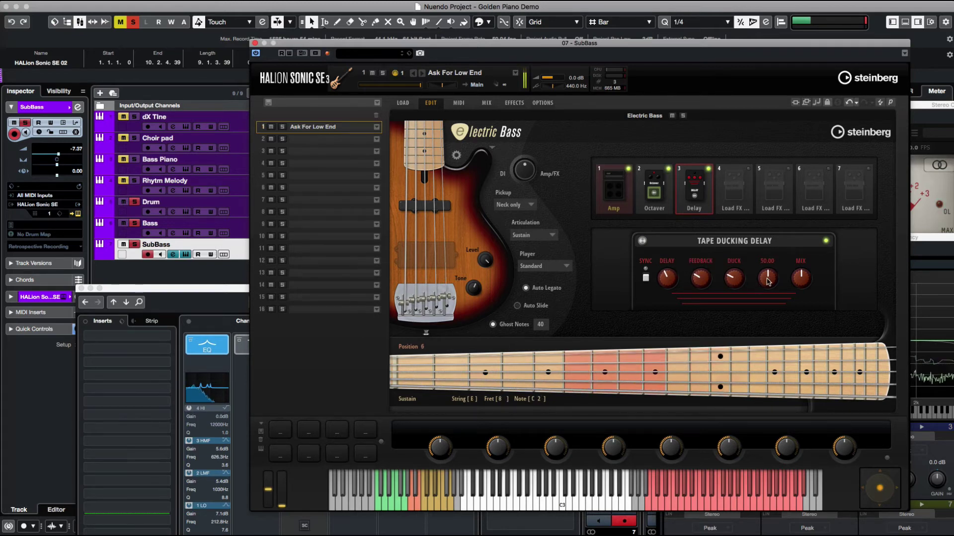
{"action": "left_click_drag", "start_coordinate": [768, 281], "coordinate": [768, 273]}
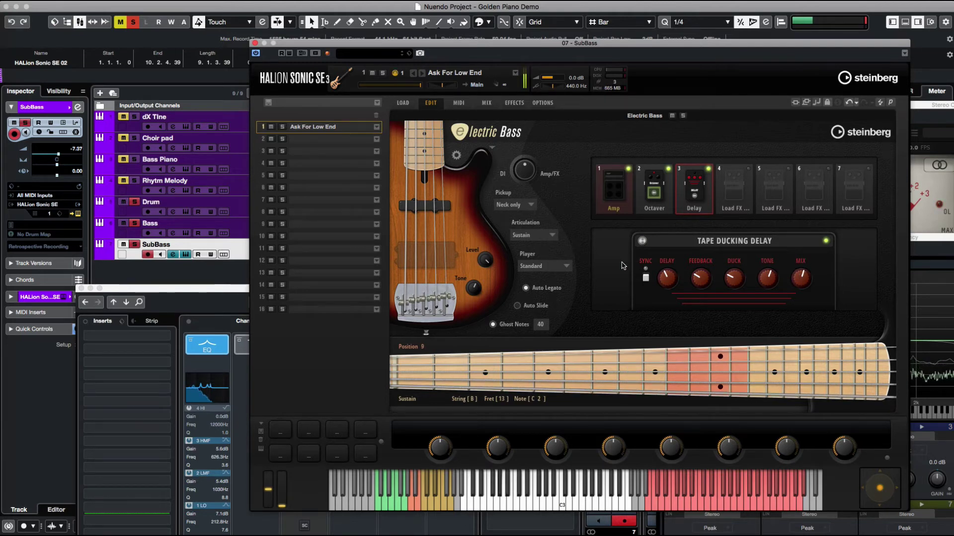
- Review the available Player styles for the bass and close the SubBass instrument window
{"action": "left_click", "coordinate": [564, 267]}
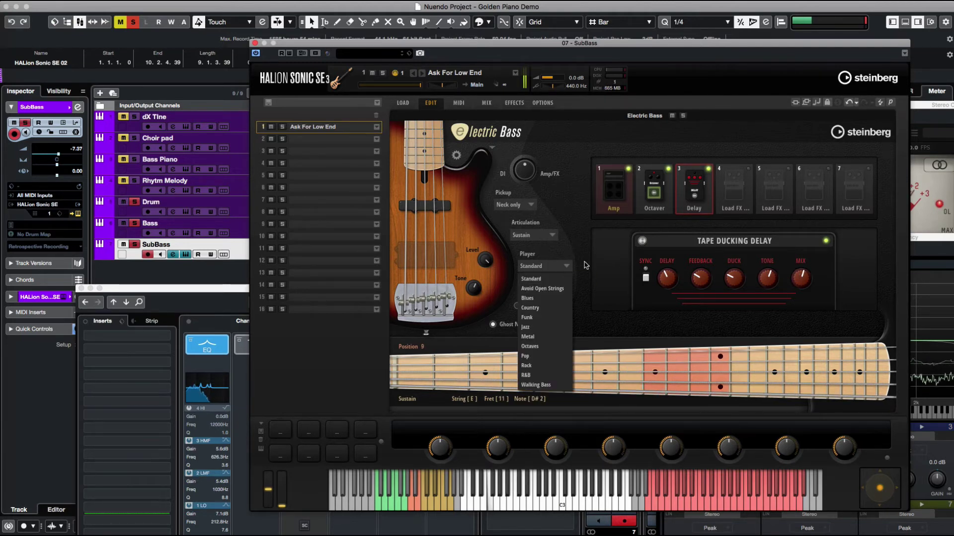
{"action": "left_click", "coordinate": [586, 265]}
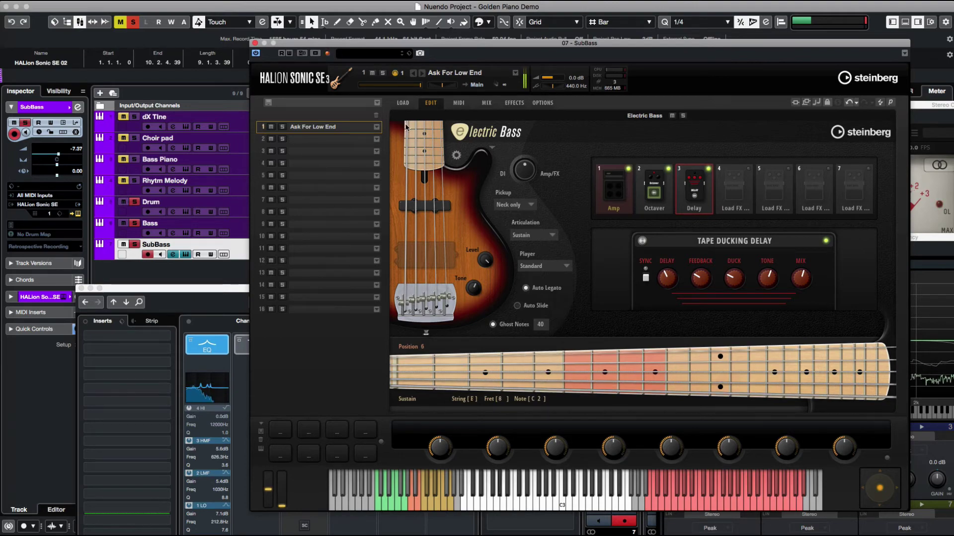
{"action": "left_click", "coordinate": [255, 43]}
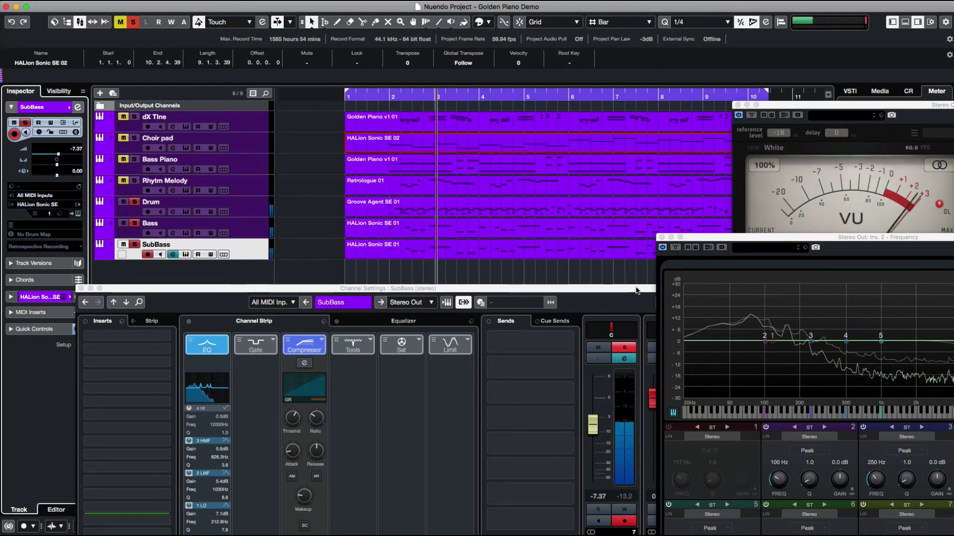
- Open the MixConsole and move the SubBass Channel Settings window clear of its faders
{"action": "left_click_drag", "start_coordinate": [636, 291], "coordinate": [685, 284]}
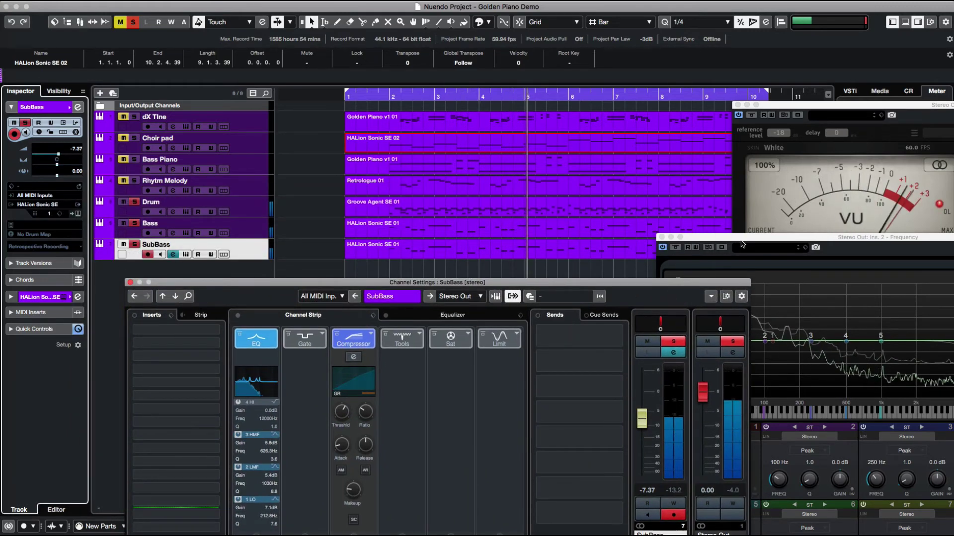
{"action": "left_click_drag", "start_coordinate": [315, 284], "coordinate": [660, 241]}
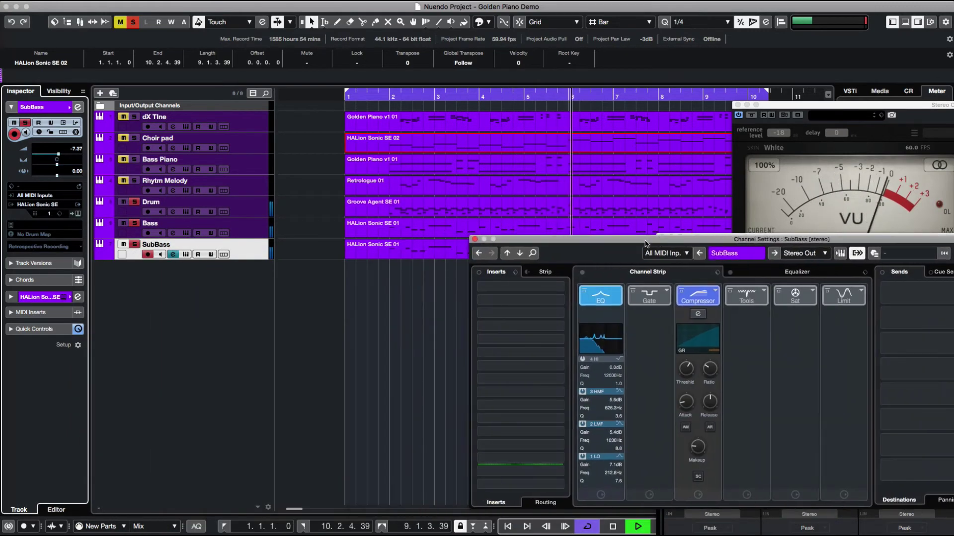
{"action": "left_click", "coordinate": [354, 334]}
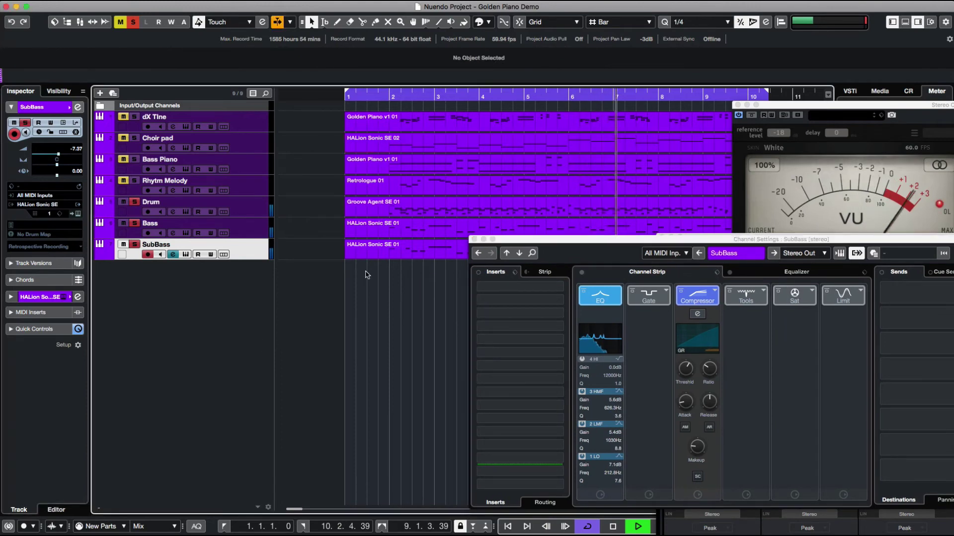
{"action": "key", "text": "F3"}
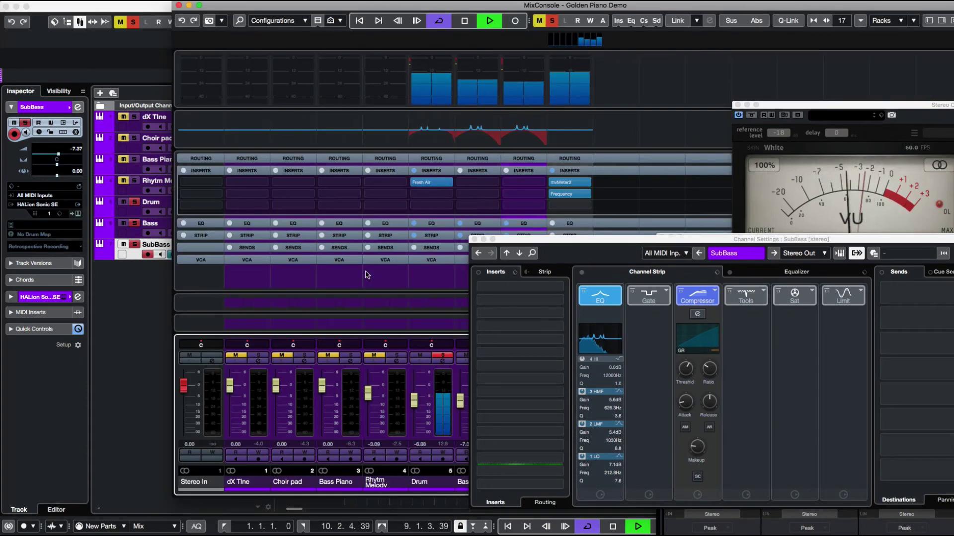
{"action": "left_click_drag", "start_coordinate": [539, 239], "coordinate": [703, 324]}
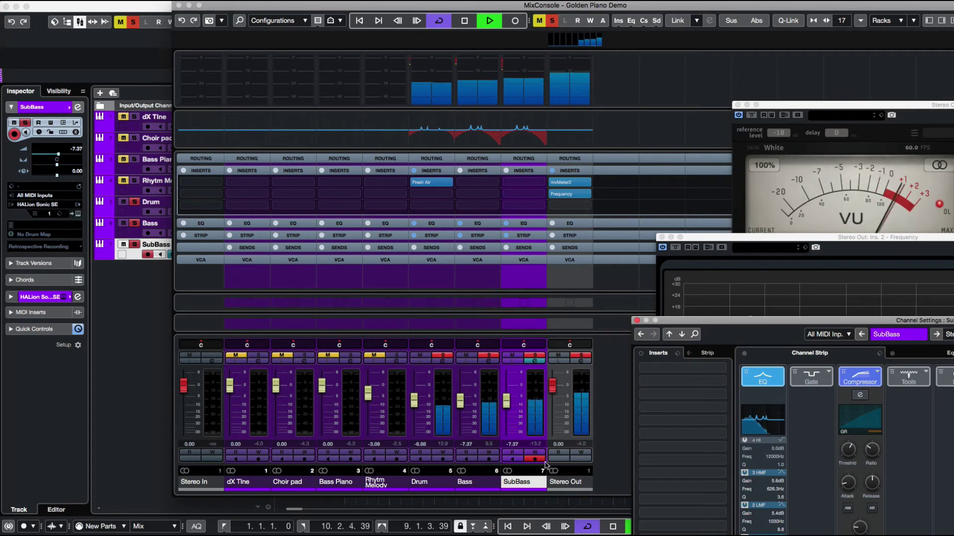
- Balance the faders against mvMeter2 with Drum at -7.58, Bass at -9.07 and SubBass at -11.7, and close the MixConsole
{"action": "left_click_drag", "start_coordinate": [506, 407], "coordinate": [506, 410]}
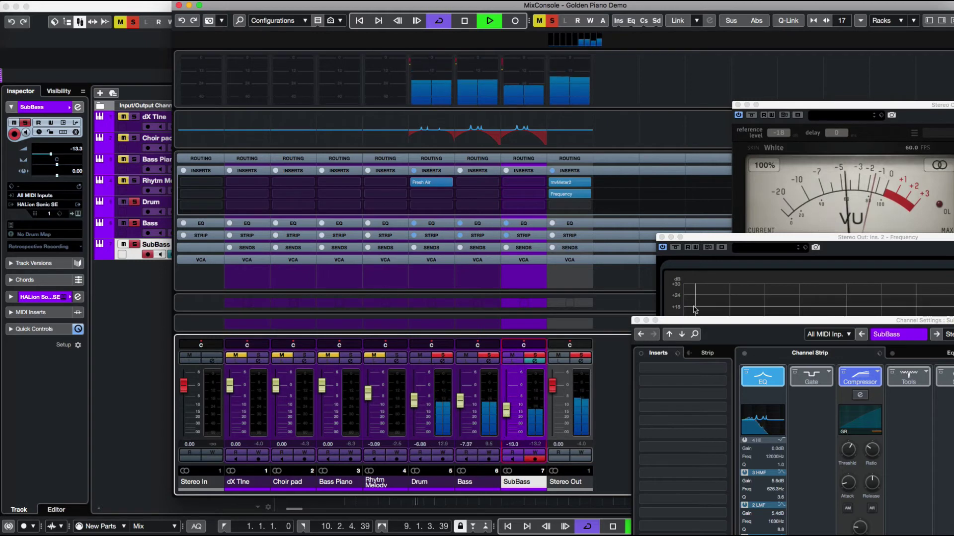
{"action": "left_click_drag", "start_coordinate": [846, 110], "coordinate": [599, 94]}
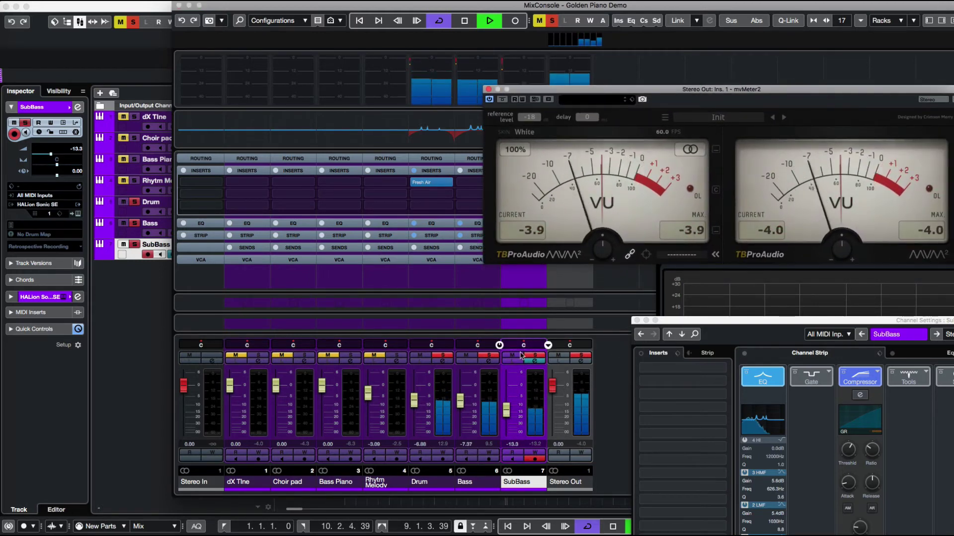
{"action": "left_click", "coordinate": [470, 356]}
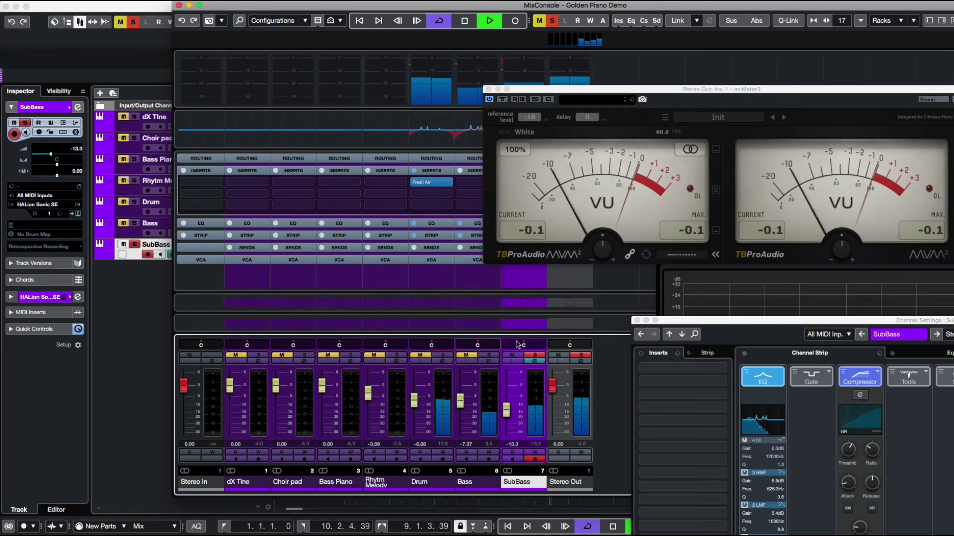
{"action": "left_click", "coordinate": [488, 356]}
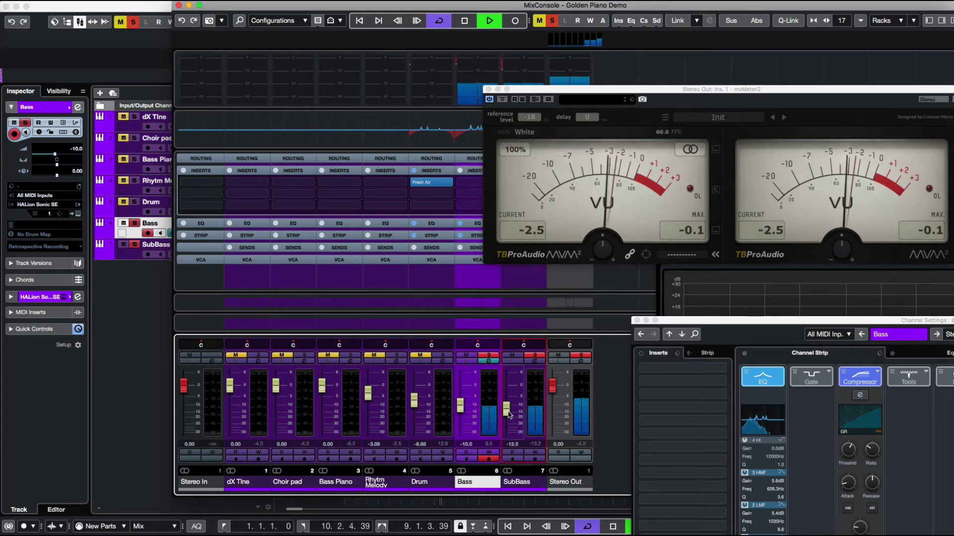
{"action": "left_click", "coordinate": [443, 357]}
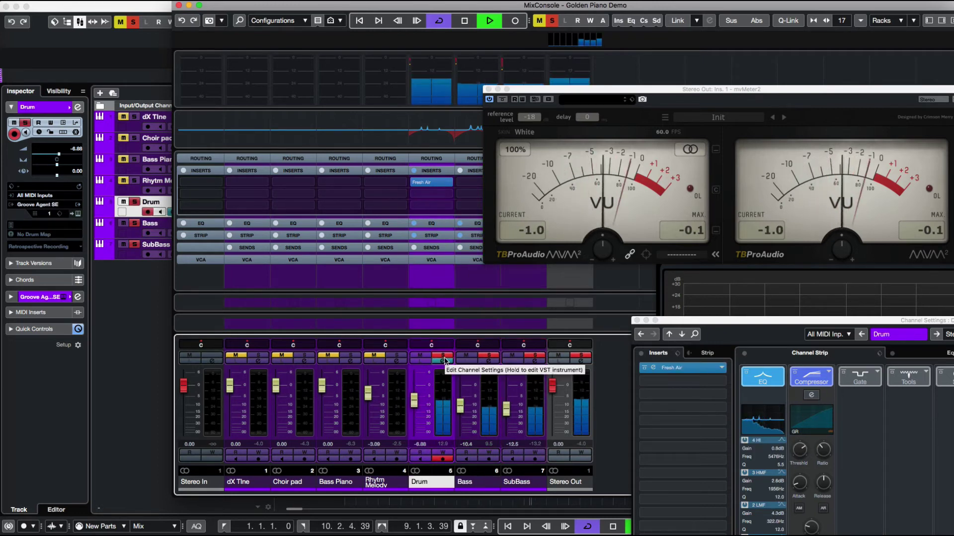
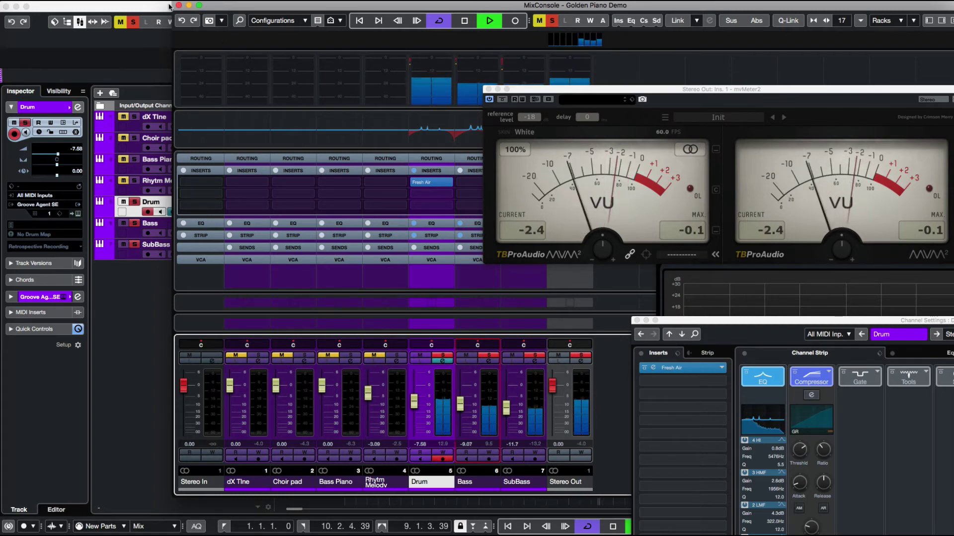
{"action": "left_click_drag", "start_coordinate": [221, 10], "coordinate": [289, 239]}
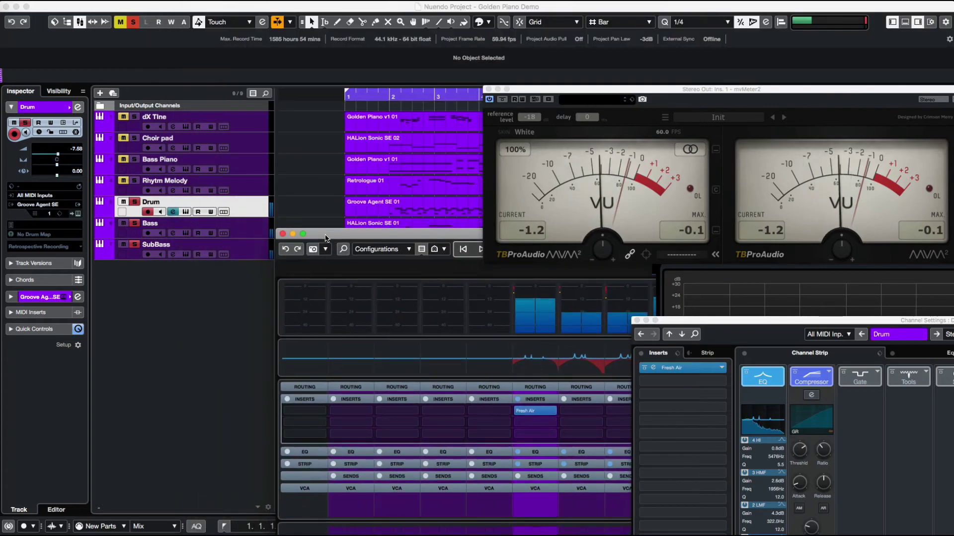
{"action": "left_click", "coordinate": [284, 234]}
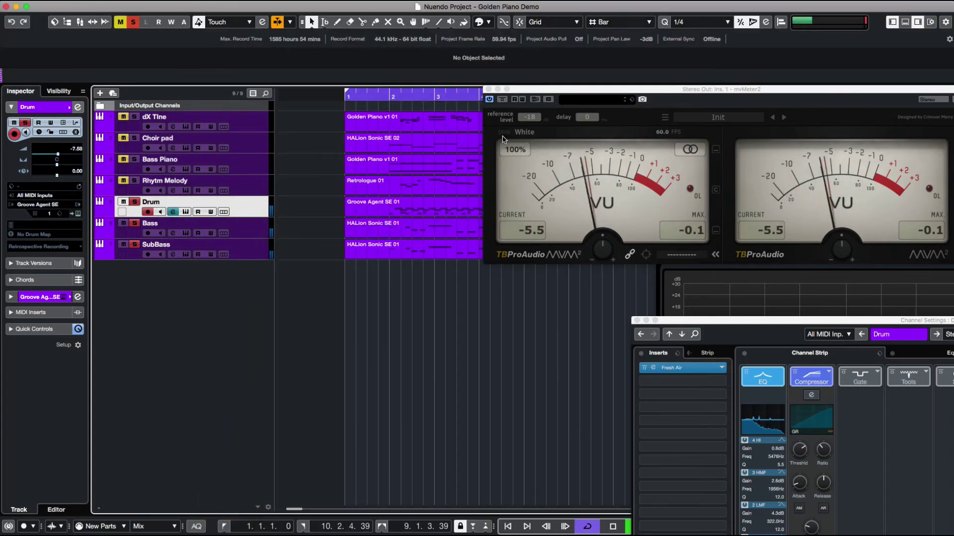
- Bring Stereo Out's mvMeter2 and Frequency windows into view and enable Frequency's bands 1 and 8
{"action": "left_click_drag", "start_coordinate": [553, 96], "coordinate": [271, 85]}
{"action": "left_click_drag", "start_coordinate": [718, 238], "coordinate": [347, 119]}
{"action": "left_click", "coordinate": [296, 309]}
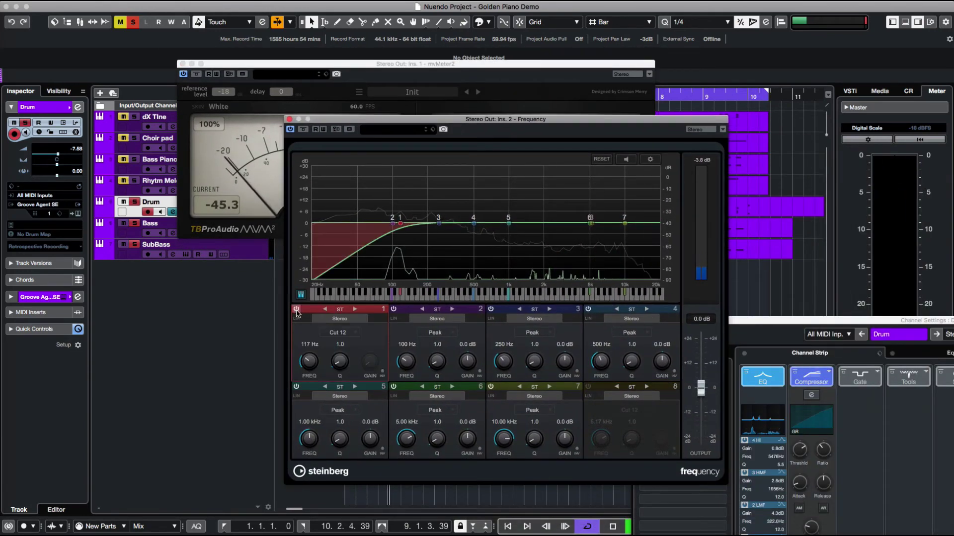
{"action": "left_click", "coordinate": [588, 387]}
- Move mvMeter2 clear of the track list and solo the Bass Piano track
{"action": "left_click_drag", "start_coordinate": [257, 64], "coordinate": [522, 118]}
{"action": "left_click", "coordinate": [192, 165]}
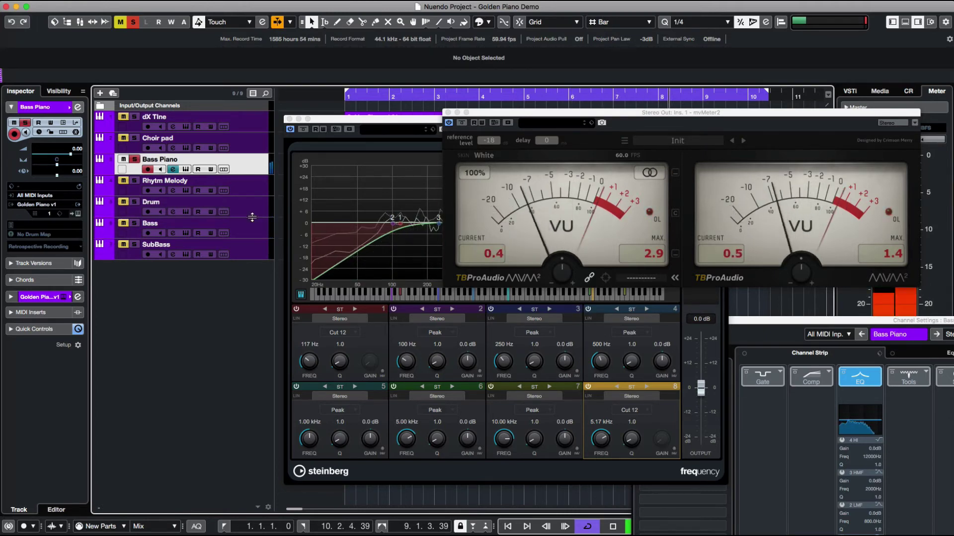
- Open the Bass Piano Channel Settings, show its Equalizer and move the window so all its controls are in view
{"action": "left_click", "coordinate": [348, 248]}
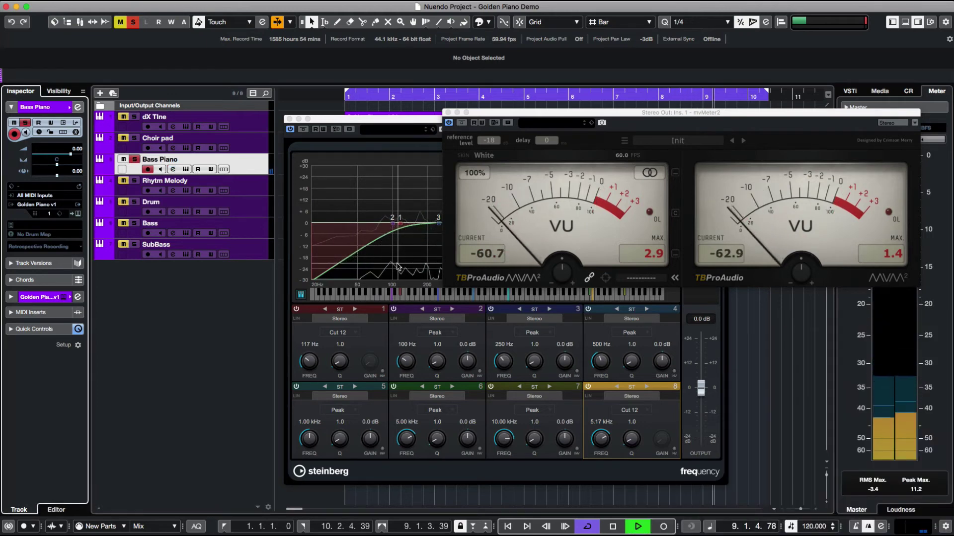
{"action": "left_click", "coordinate": [78, 107]}
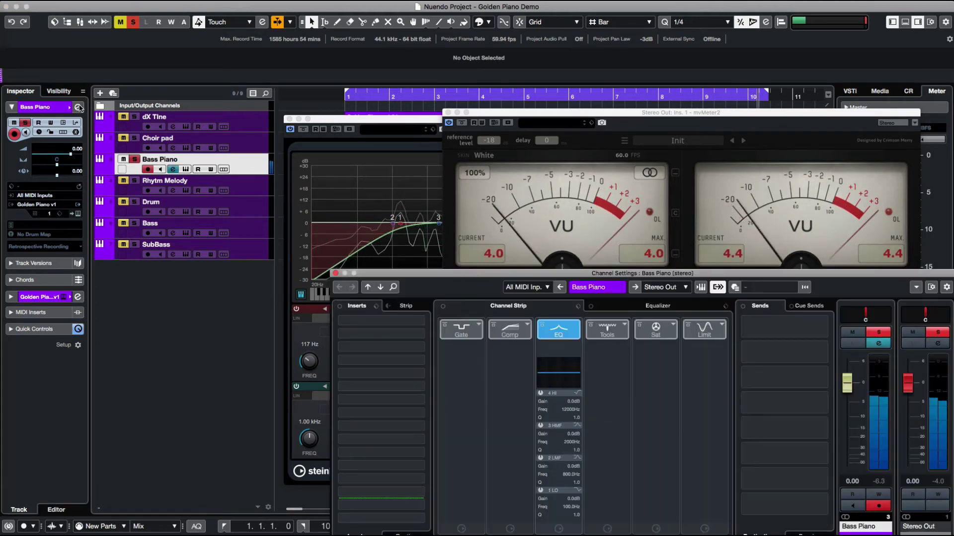
{"action": "left_click", "coordinate": [589, 307]}
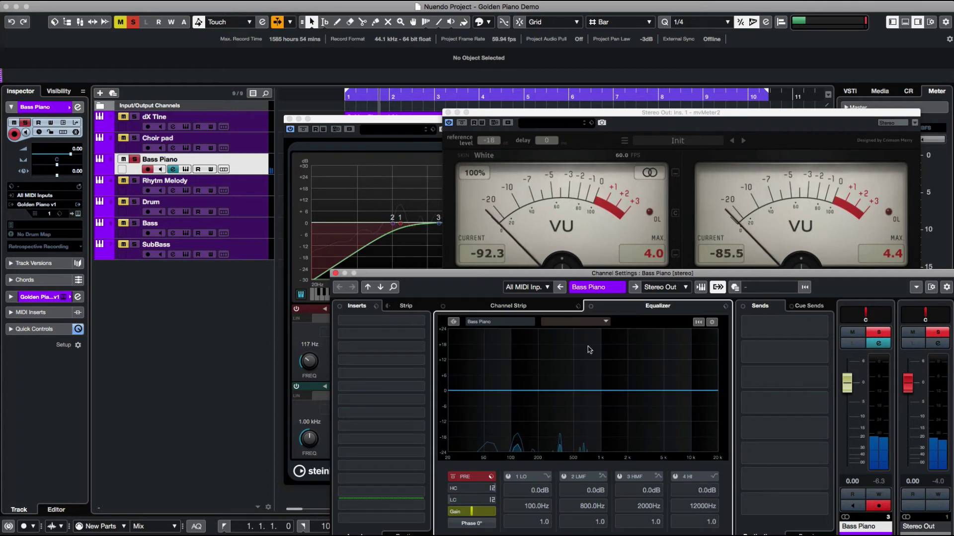
{"action": "left_click_drag", "start_coordinate": [507, 277], "coordinate": [310, 226]}
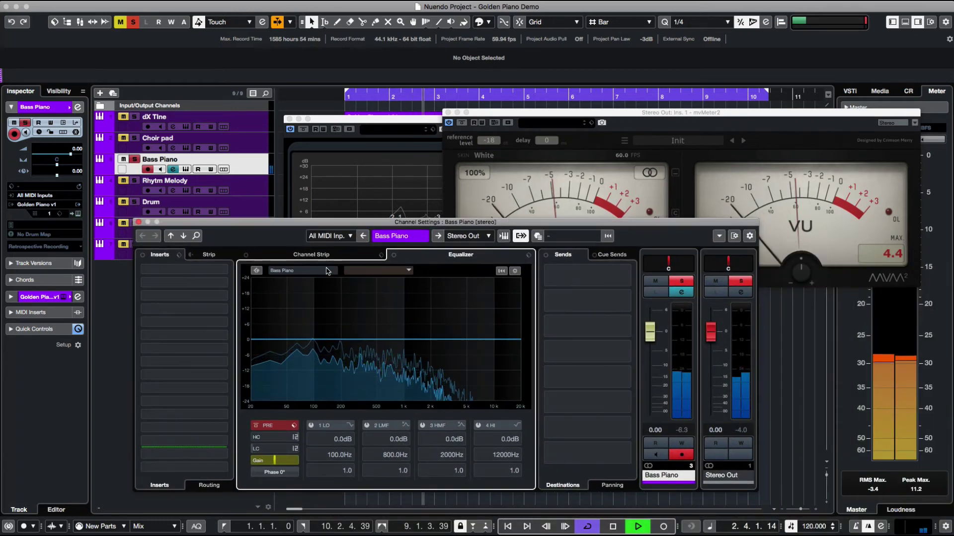
- Enable Bass Piano EQ band 1 as Parametric I and sweep a 24 dB boost with Q 12 down to 120.3 Hz
{"action": "left_click", "coordinate": [350, 425]}
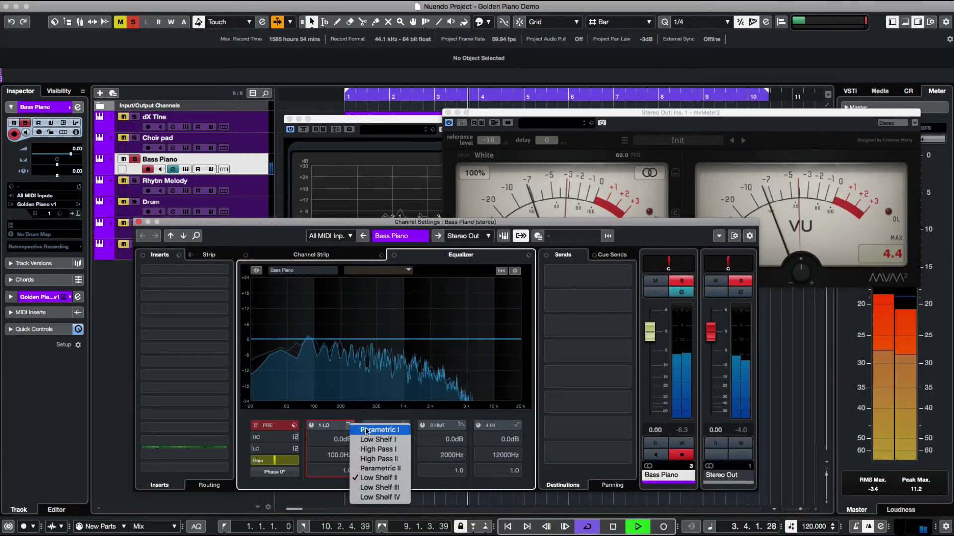
{"action": "left_click", "coordinate": [360, 426]}
{"action": "left_click", "coordinate": [343, 455]}
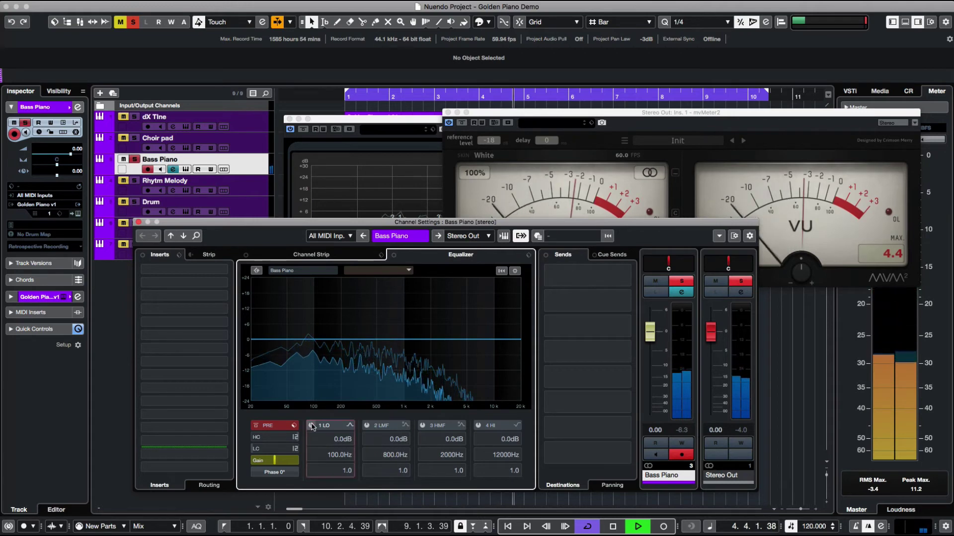
{"action": "scroll", "coordinate": [343, 469], "scroll_direction": "up", "scroll_amount": 17}
{"action": "scroll", "coordinate": [340, 439], "scroll_direction": "up", "scroll_amount": 20}
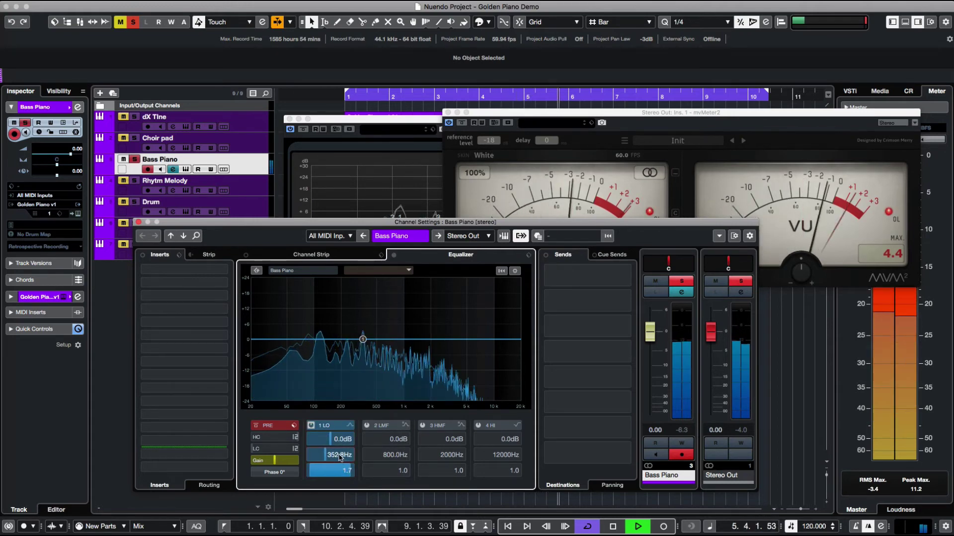
{"action": "scroll", "coordinate": [340, 455], "scroll_direction": "down", "scroll_amount": 4}
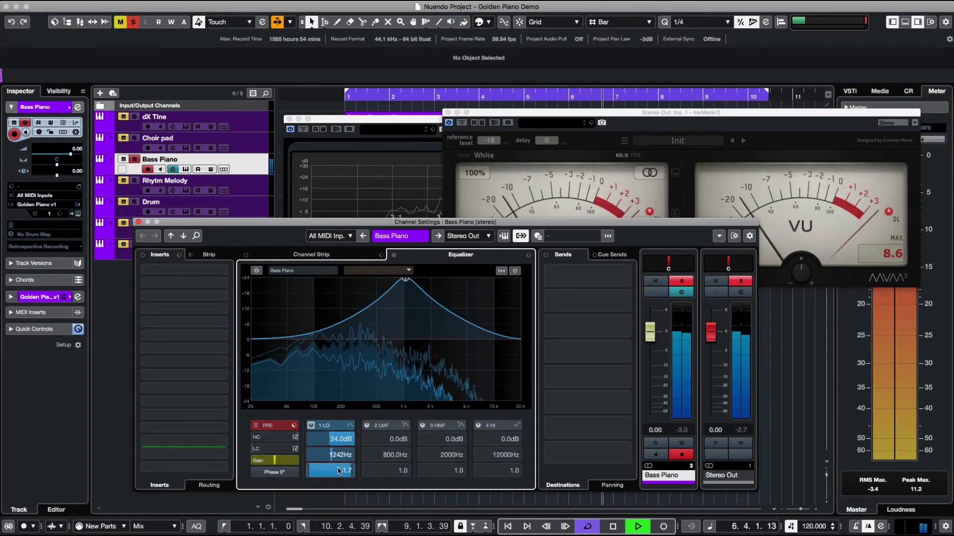
{"action": "scroll", "coordinate": [337, 470], "scroll_direction": "up", "scroll_amount": 15}
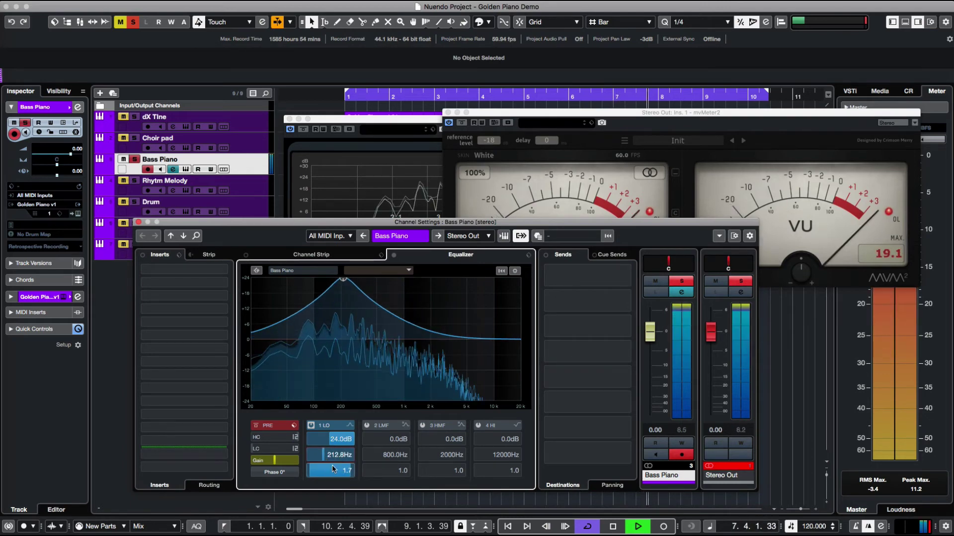
{"action": "scroll", "coordinate": [334, 469], "scroll_direction": "up", "scroll_amount": 7}
{"action": "scroll", "coordinate": [324, 454], "scroll_direction": "up", "scroll_amount": 3}
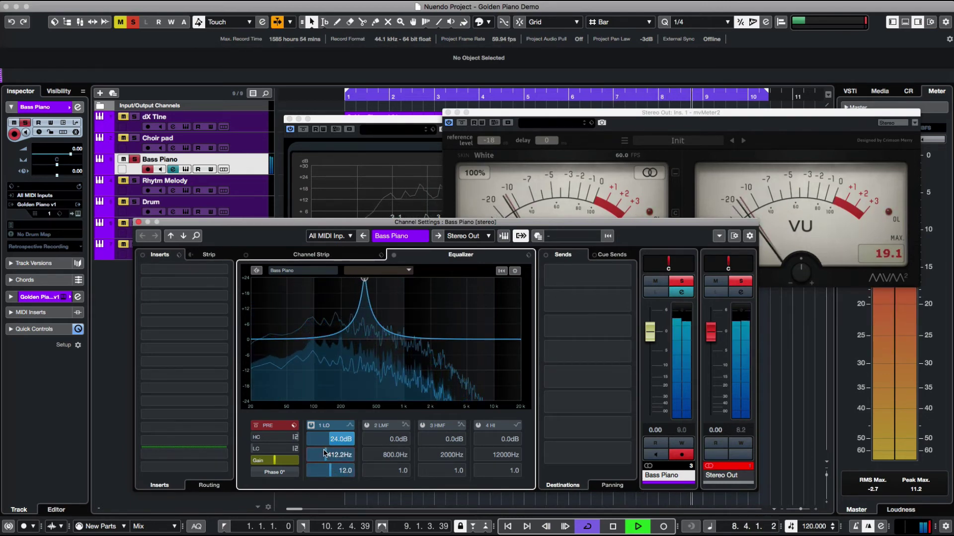
{"action": "scroll", "coordinate": [324, 454], "scroll_direction": "down", "scroll_amount": 4}
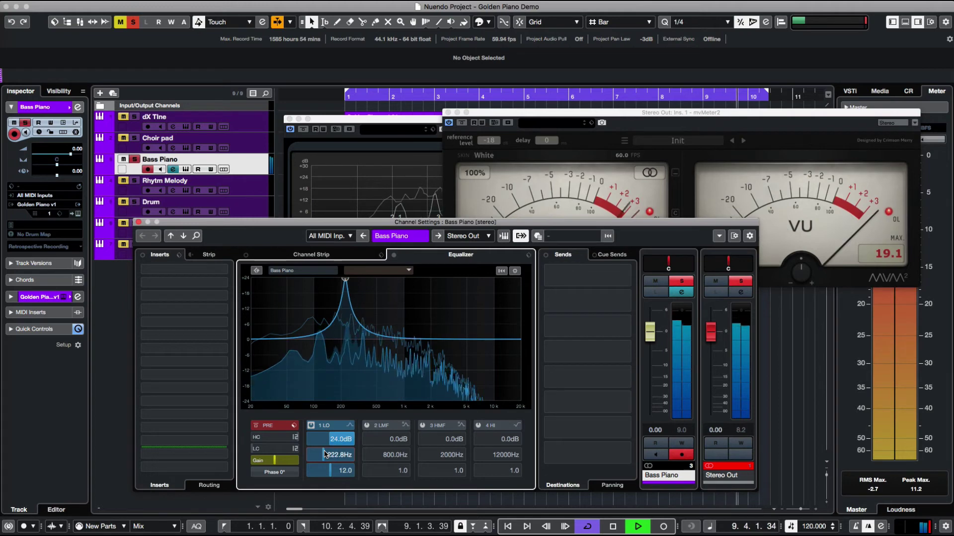
{"action": "scroll", "coordinate": [324, 453], "scroll_direction": "down", "scroll_amount": 4}
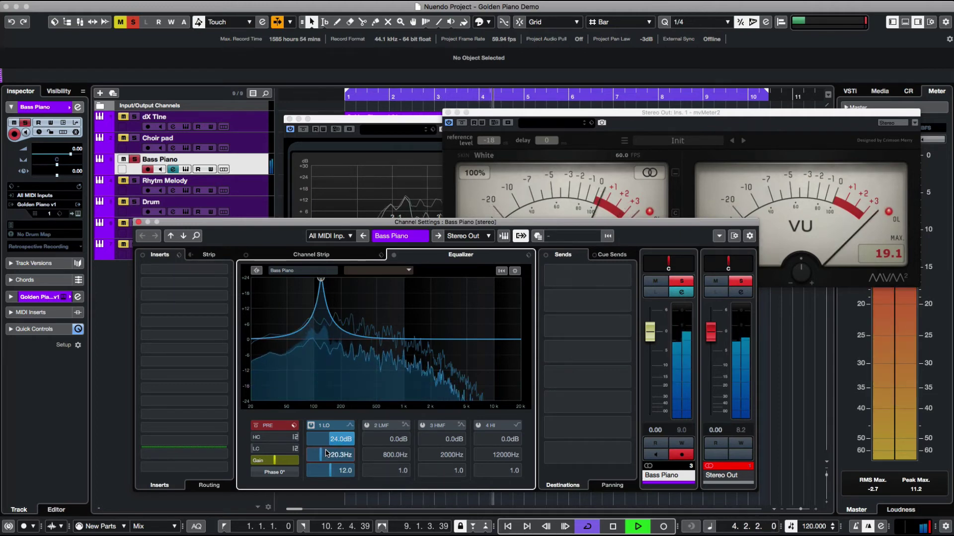
- Reduce Bass Piano EQ band 1's gain to 7.5 dB and set its Q to 9.8
{"action": "double_click", "coordinate": [337, 440]}
{"action": "type", "text": "18.5"}
{"action": "key", "text": "Return"}
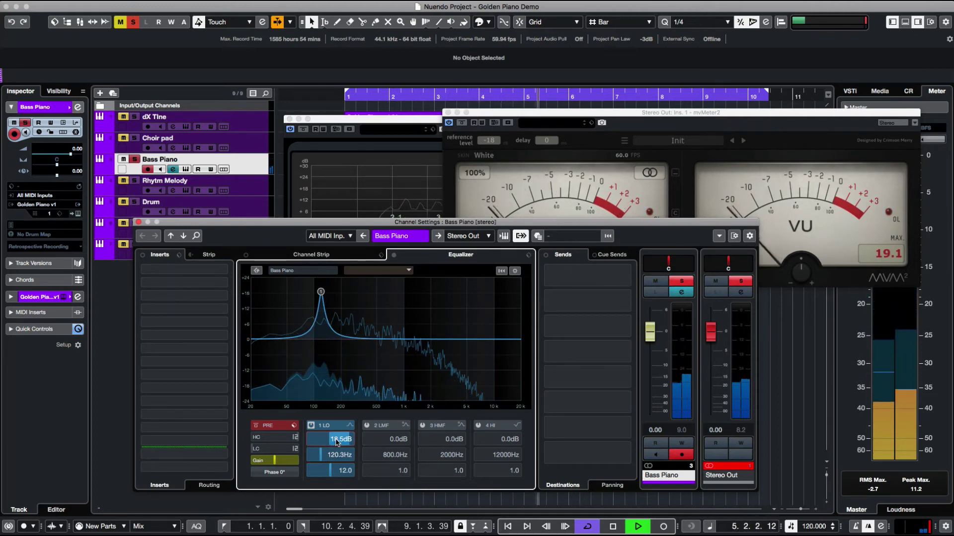
{"action": "double_click", "coordinate": [337, 440]}
{"action": "type", "text": "8.1"}
{"action": "key", "text": "Return"}
{"action": "double_click", "coordinate": [331, 470]}
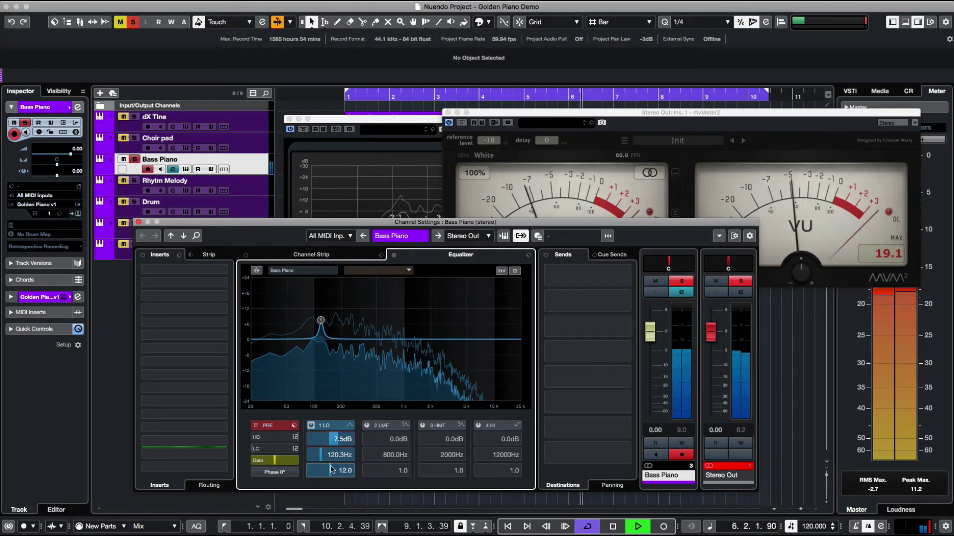
{"action": "type", "text": "9.8"}
{"action": "key", "text": "Return"}
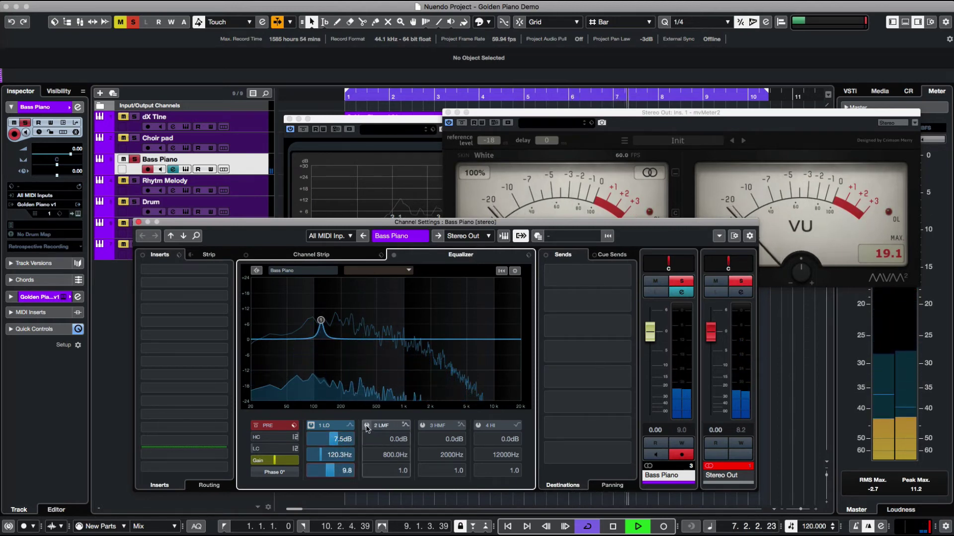
- Enable Bass Piano EQ band 2, sweep it with a boosted narrow peak, and settle on -4.5 dB at 365.5 Hz with Q 12
{"action": "left_click", "coordinate": [367, 425]}
{"action": "left_click_drag", "start_coordinate": [395, 340], "coordinate": [400, 279]}
{"action": "scroll", "coordinate": [394, 472], "scroll_direction": "up", "scroll_amount": 3}
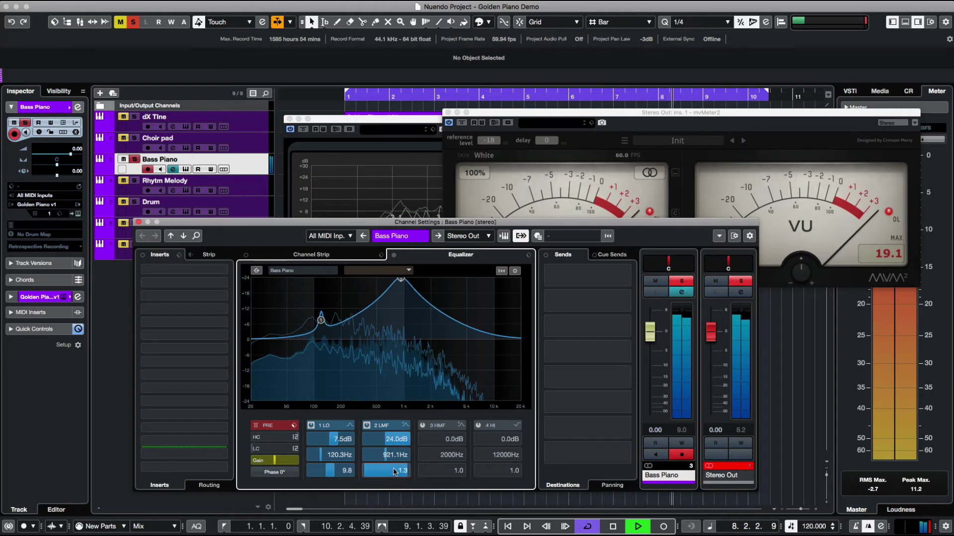
{"action": "scroll", "coordinate": [395, 471], "scroll_direction": "up", "scroll_amount": 10}
{"action": "scroll", "coordinate": [384, 456], "scroll_direction": "down", "scroll_amount": 15}
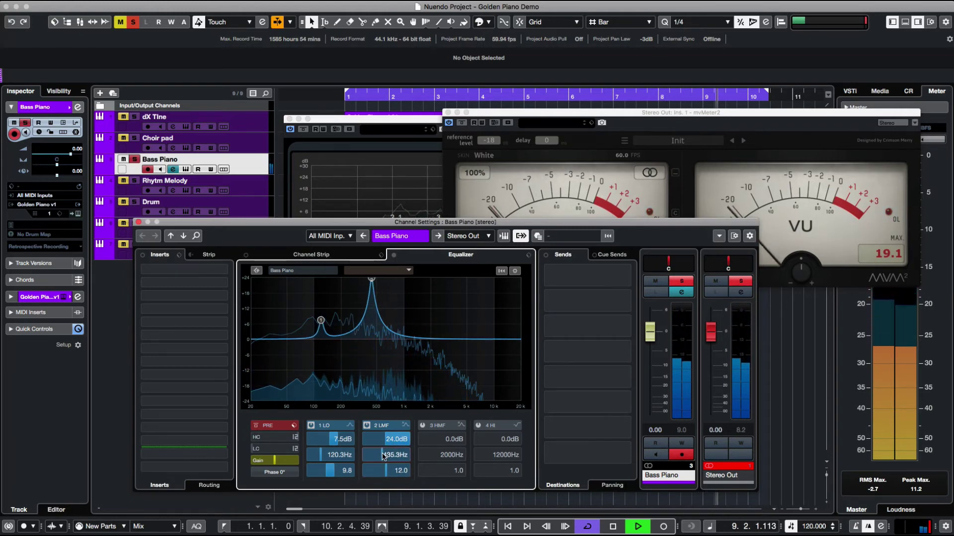
{"action": "scroll", "coordinate": [384, 456], "scroll_direction": "down", "scroll_amount": 3}
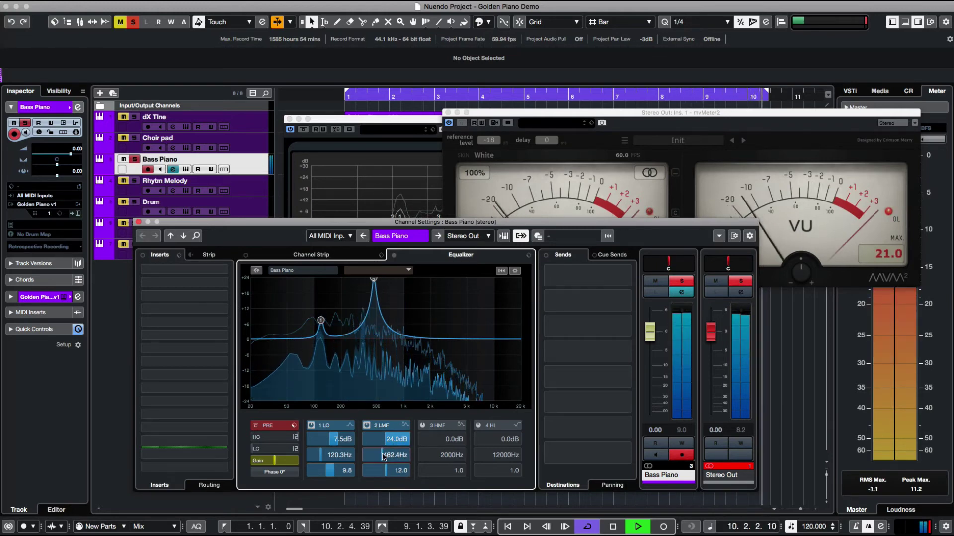
{"action": "scroll", "coordinate": [392, 442], "scroll_direction": "down", "scroll_amount": 20}
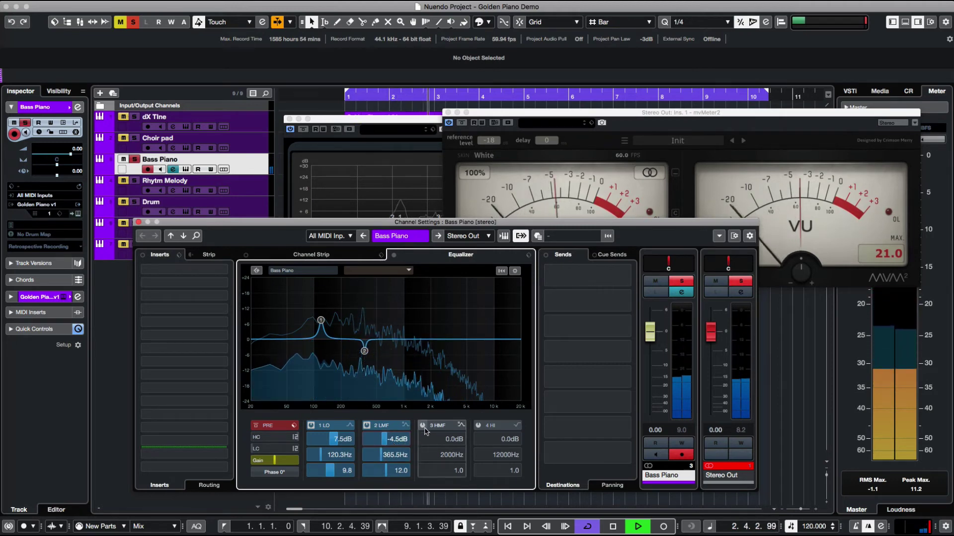
- Enable Bass Piano EQ band 3, sweep it with a boosted narrow peak, and settle on 4.3 dB at 2584 Hz with Q 12
{"action": "left_click", "coordinate": [443, 444]}
{"action": "scroll", "coordinate": [443, 440], "scroll_direction": "up", "scroll_amount": 20}
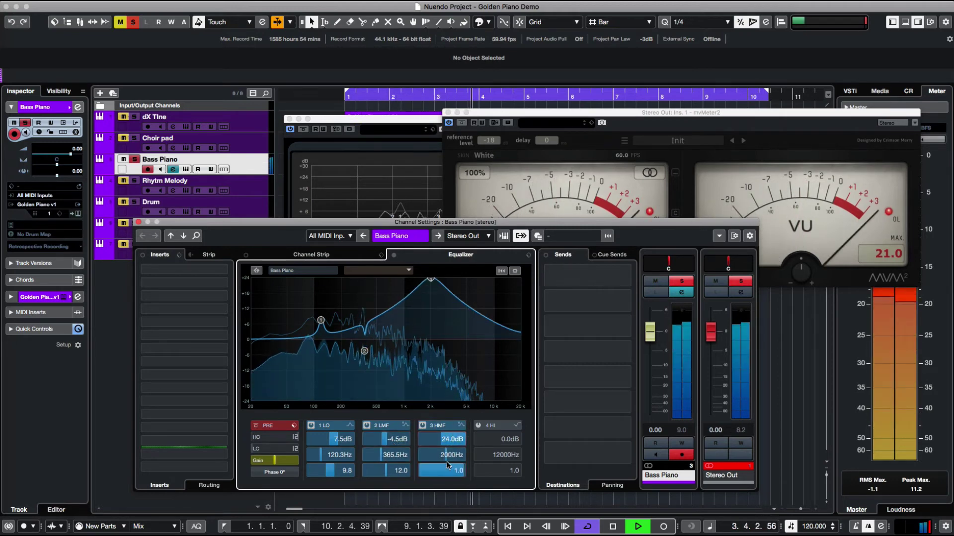
{"action": "scroll", "coordinate": [444, 455], "scroll_direction": "up", "scroll_amount": 12}
{"action": "scroll", "coordinate": [446, 470], "scroll_direction": "up", "scroll_amount": 3}
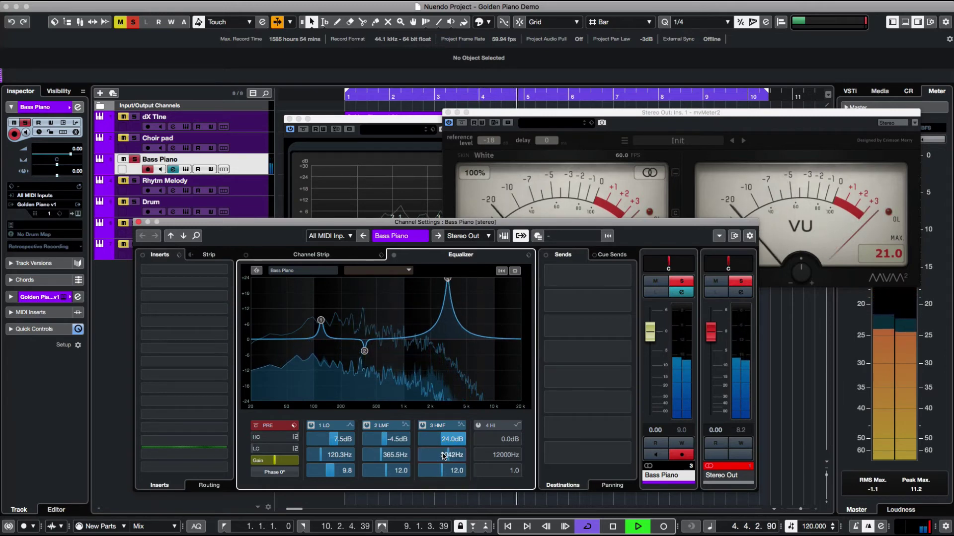
{"action": "scroll", "coordinate": [444, 456], "scroll_direction": "up", "scroll_amount": 4}
{"action": "scroll", "coordinate": [443, 456], "scroll_direction": "down", "scroll_amount": 2}
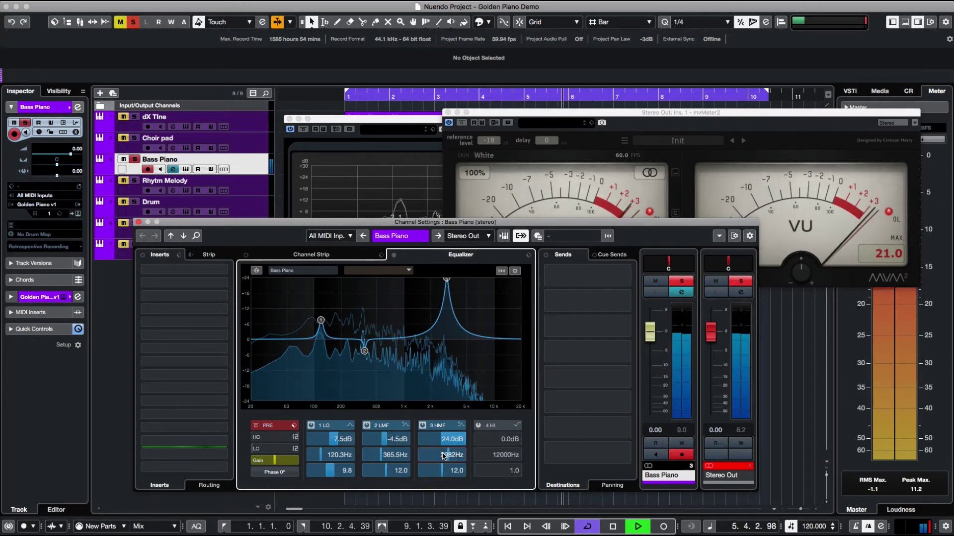
{"action": "scroll", "coordinate": [446, 440], "scroll_direction": "down", "scroll_amount": 15}
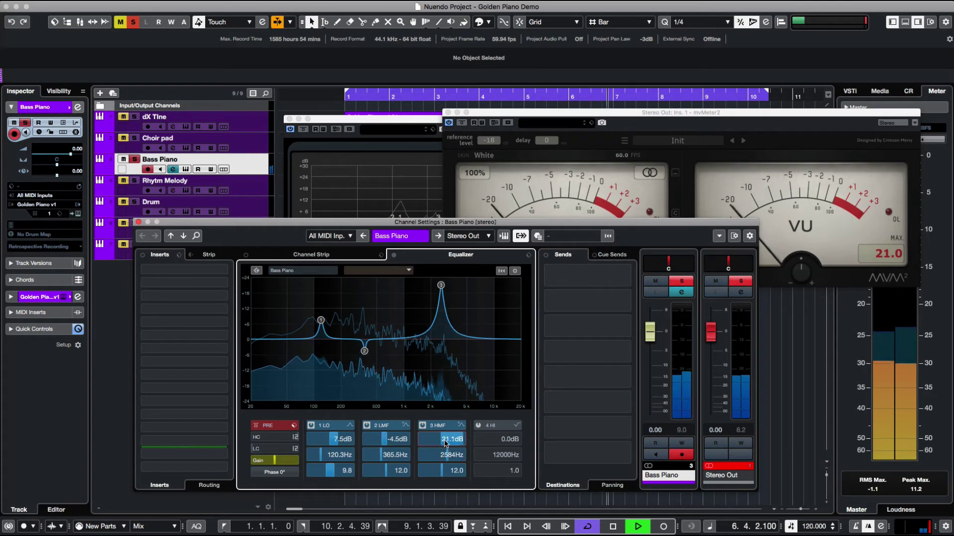
{"action": "scroll", "coordinate": [446, 440], "scroll_direction": "down", "scroll_amount": 5}
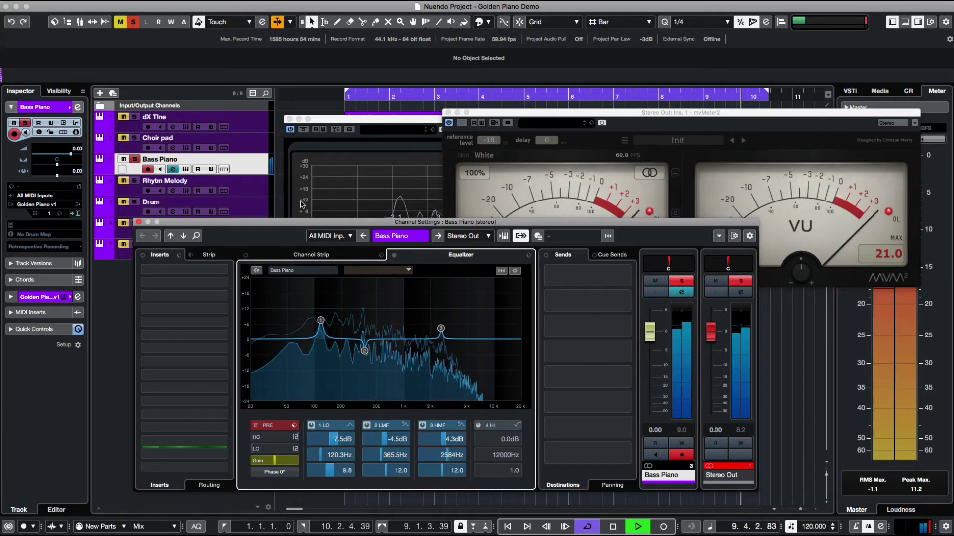
- Disable band 1 of Stereo Out's Frequency, then enable Bass Piano's pre-section low cut and raise its cutoff
{"action": "left_click", "coordinate": [354, 123]}
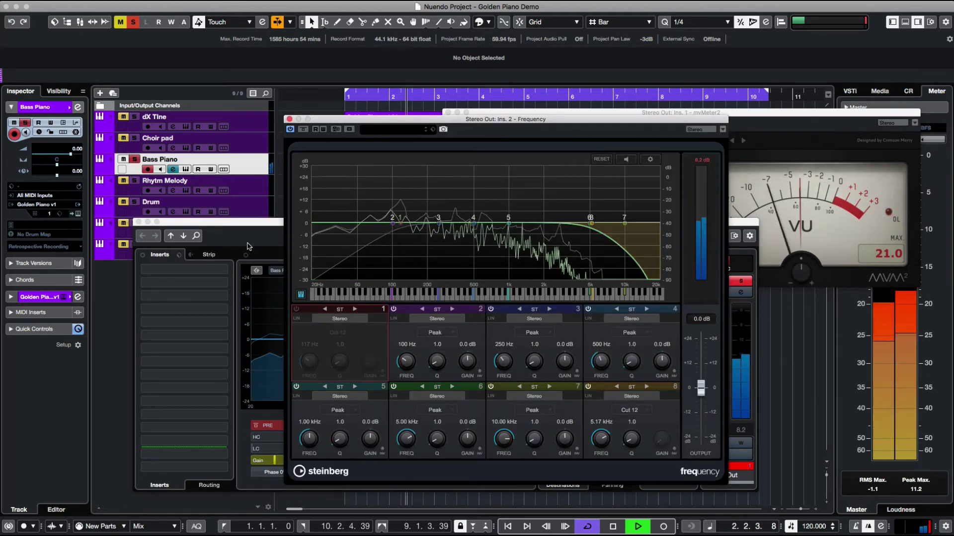
{"action": "left_click", "coordinate": [355, 367]}
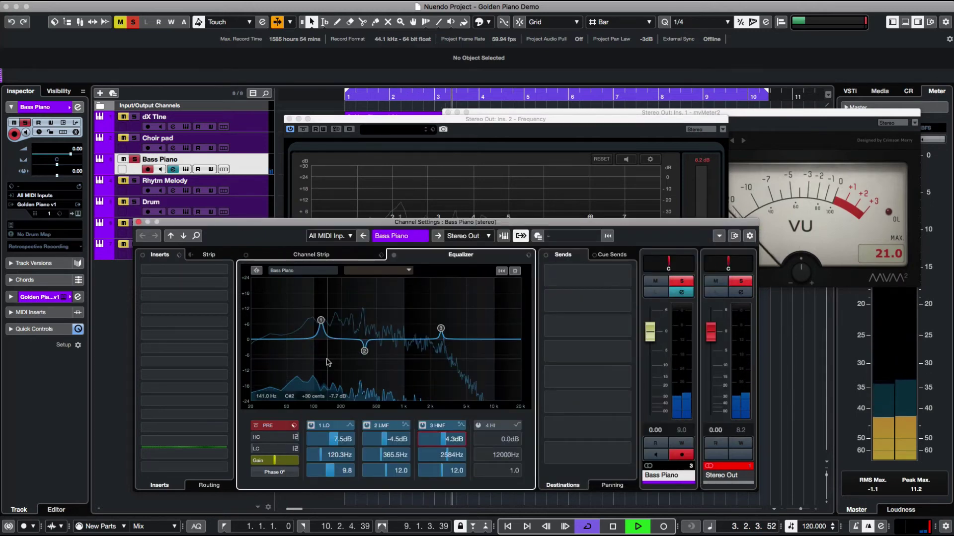
{"action": "left_click", "coordinate": [255, 449]}
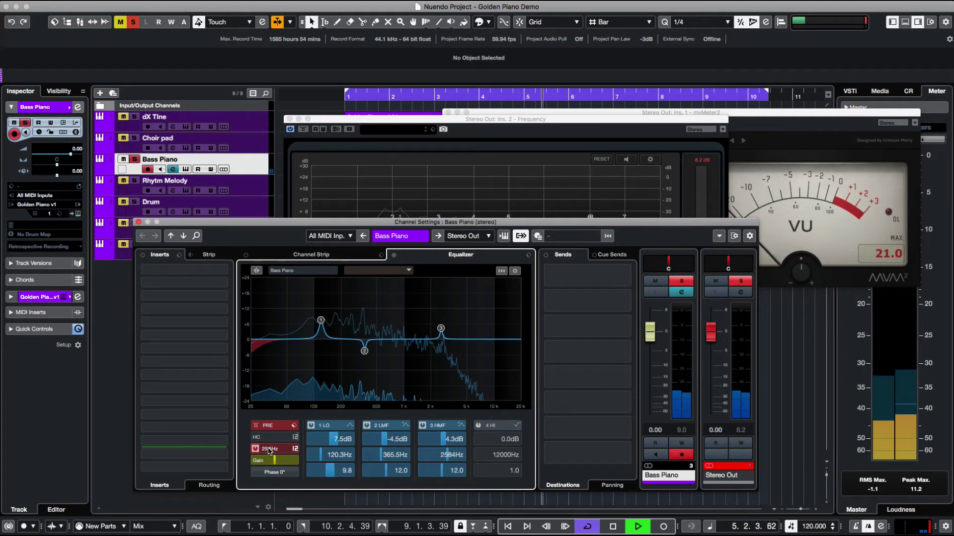
{"action": "scroll", "coordinate": [268, 451], "scroll_direction": "up", "scroll_amount": 3}
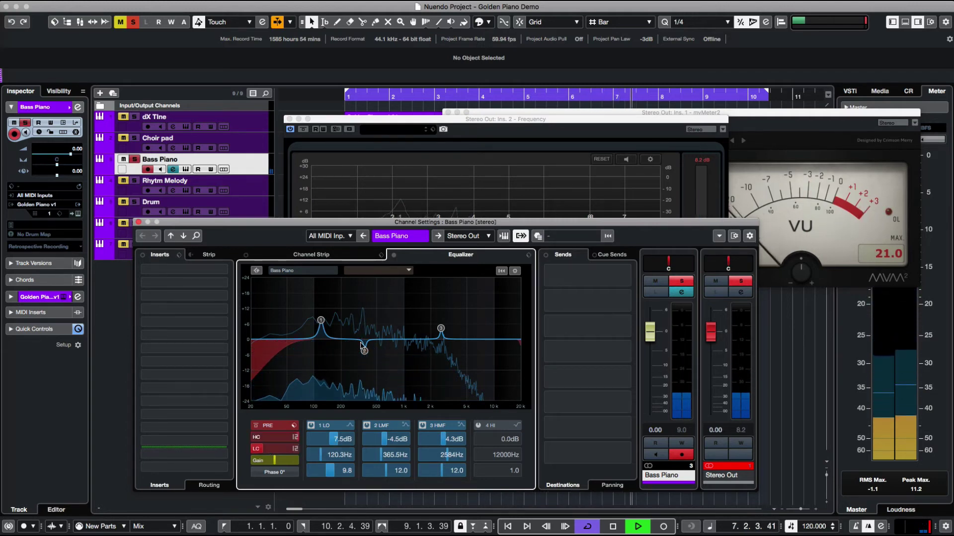
- Disable band 8 of Stereo Out's Frequency and set Bass Piano's high cut to 4879 Hz, leaving EQ band 4 off
{"action": "left_click", "coordinate": [577, 218]}
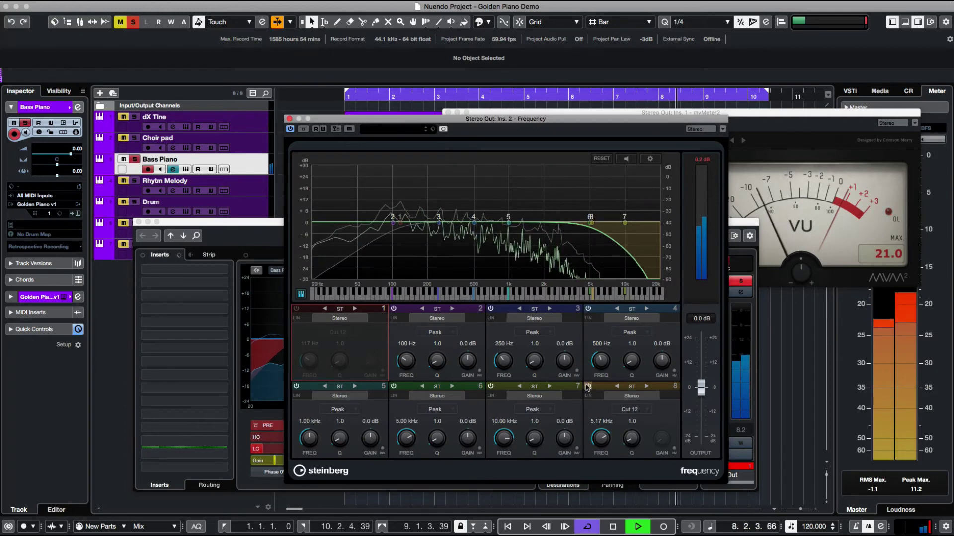
{"action": "double_click", "coordinate": [590, 221]}
{"action": "left_click", "coordinate": [255, 225]}
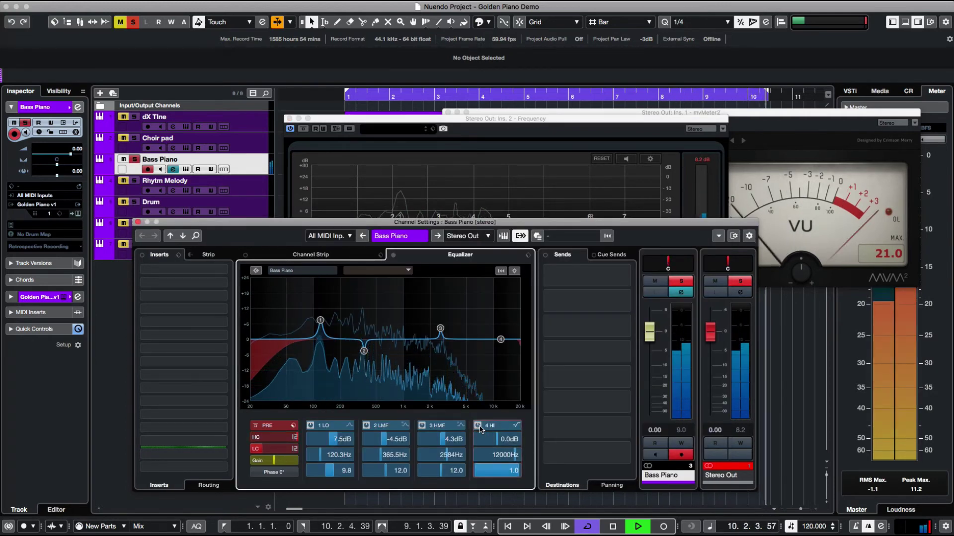
{"action": "left_click", "coordinate": [478, 425]}
{"action": "left_click_drag", "start_coordinate": [258, 437], "coordinate": [276, 442]}
{"action": "scroll", "coordinate": [277, 442], "scroll_direction": "down", "scroll_amount": 10}
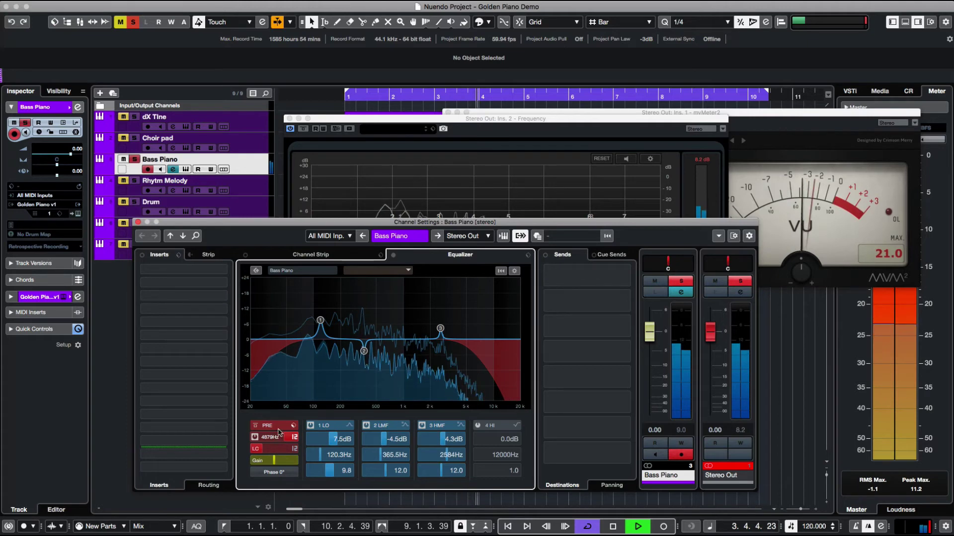
- Reopen the Bass Piano Channel Settings on the Channel Strip, lower its fader to -3.67 and bring mvMeter2 to the front
{"action": "left_click", "coordinate": [138, 222]}
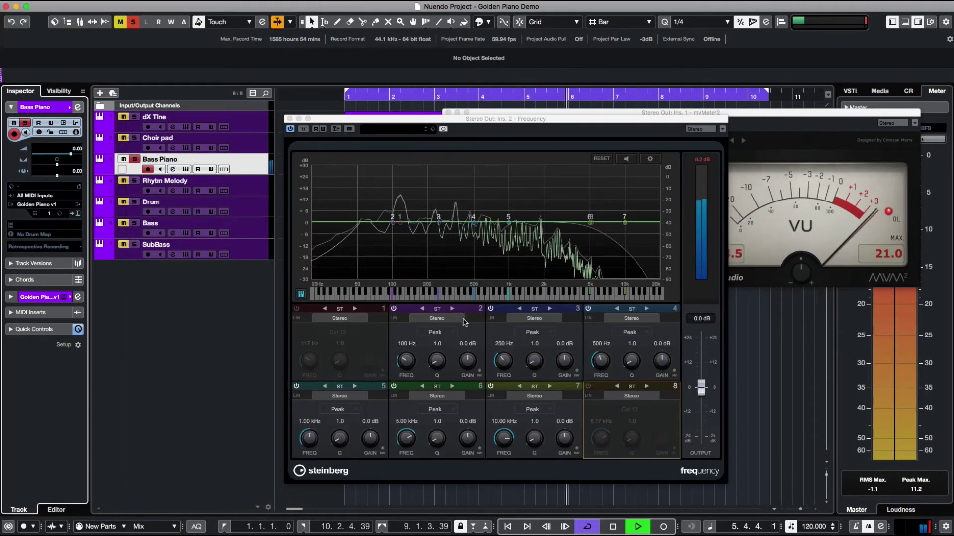
{"action": "left_click", "coordinate": [173, 169]}
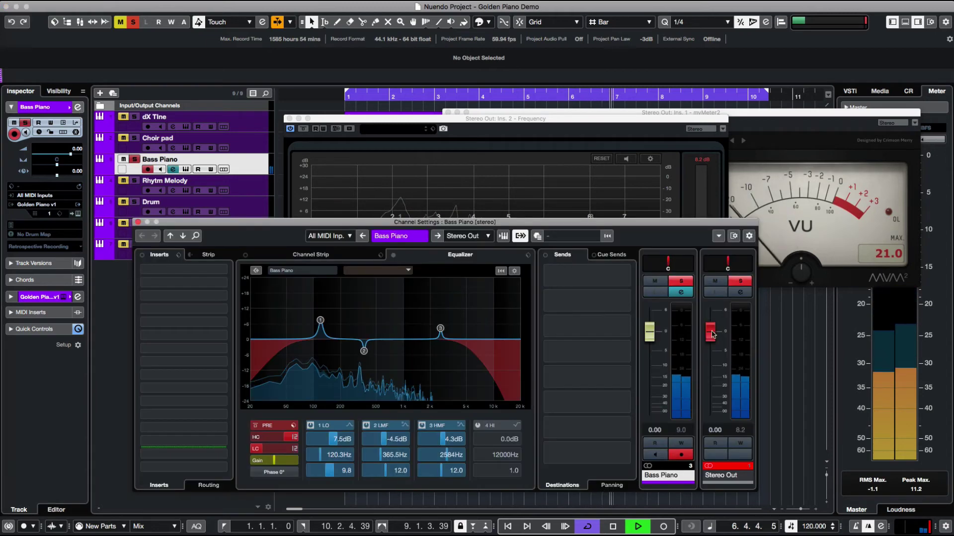
{"action": "left_click", "coordinate": [311, 255]}
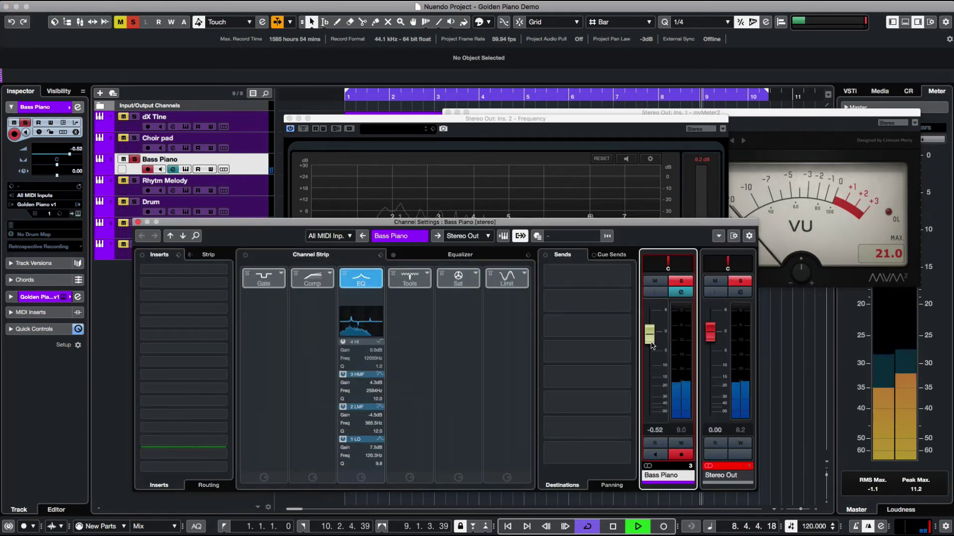
{"action": "left_click_drag", "start_coordinate": [651, 339], "coordinate": [651, 355]}
{"action": "left_click", "coordinate": [853, 253]}
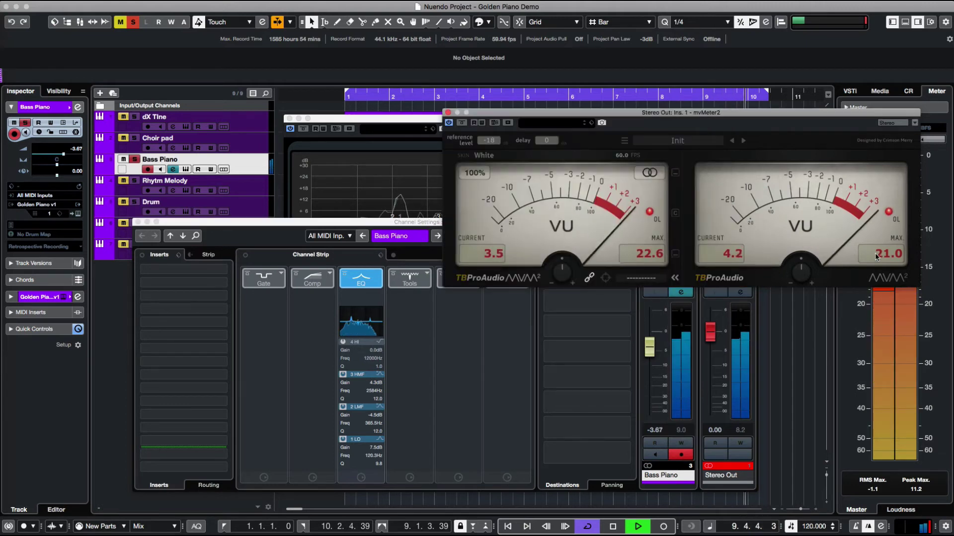
- Lower Bass Piano's fader to -8.57 and reorder its Channel Strip so EQ comes first and Comp second, ahead of Gate
{"action": "left_click", "coordinate": [628, 373]}
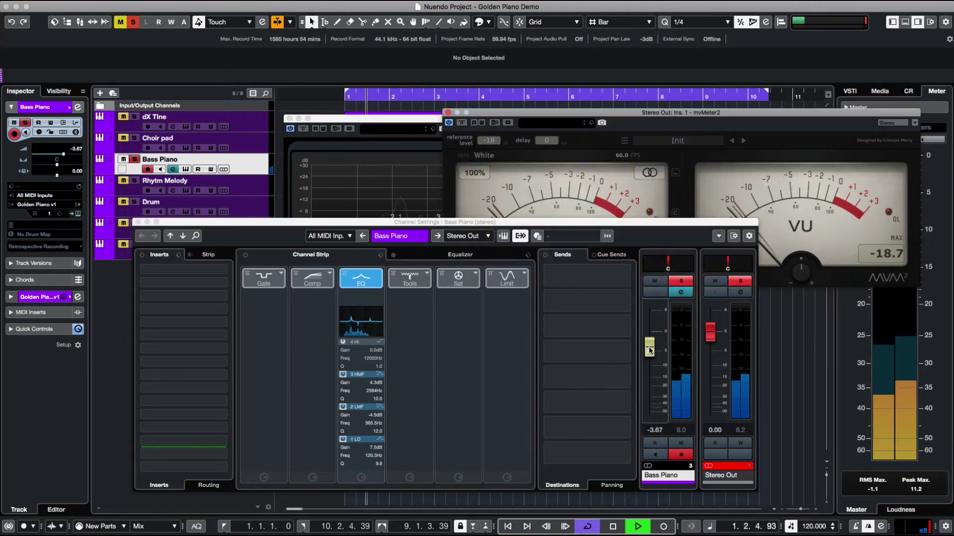
{"action": "left_click_drag", "start_coordinate": [573, 223], "coordinate": [596, 238]}
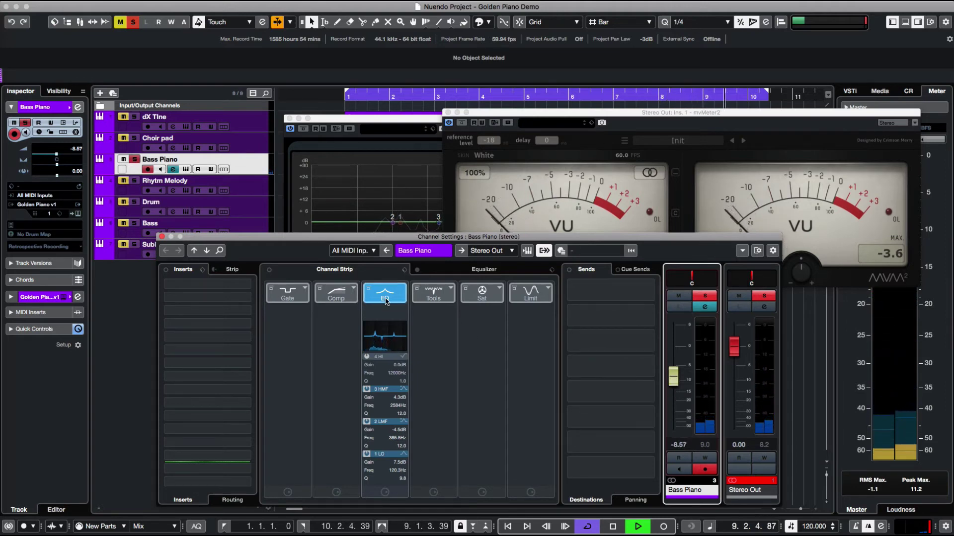
{"action": "left_click_drag", "start_coordinate": [383, 293], "coordinate": [282, 290]}
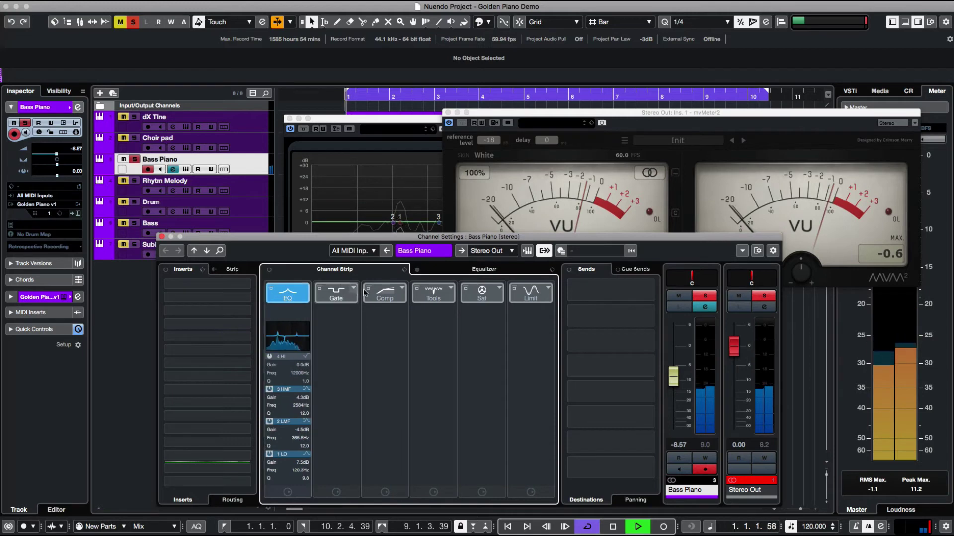
{"action": "left_click_drag", "start_coordinate": [384, 293], "coordinate": [355, 293]}
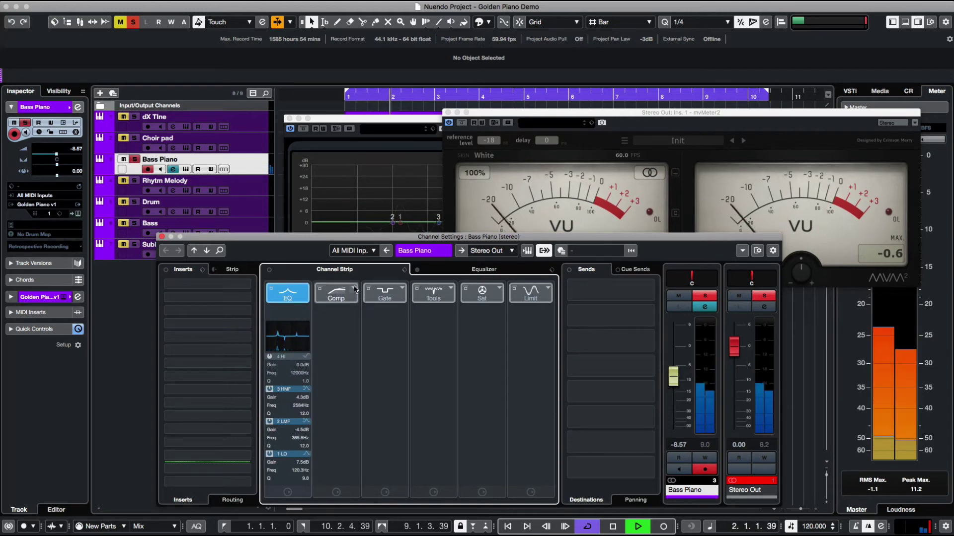
- Load the Compressor model in Bass Piano's Comp module, expand its full controls and turn off automatic make-up gain
{"action": "left_click", "coordinate": [354, 291]}
{"action": "left_click", "coordinate": [378, 307]}
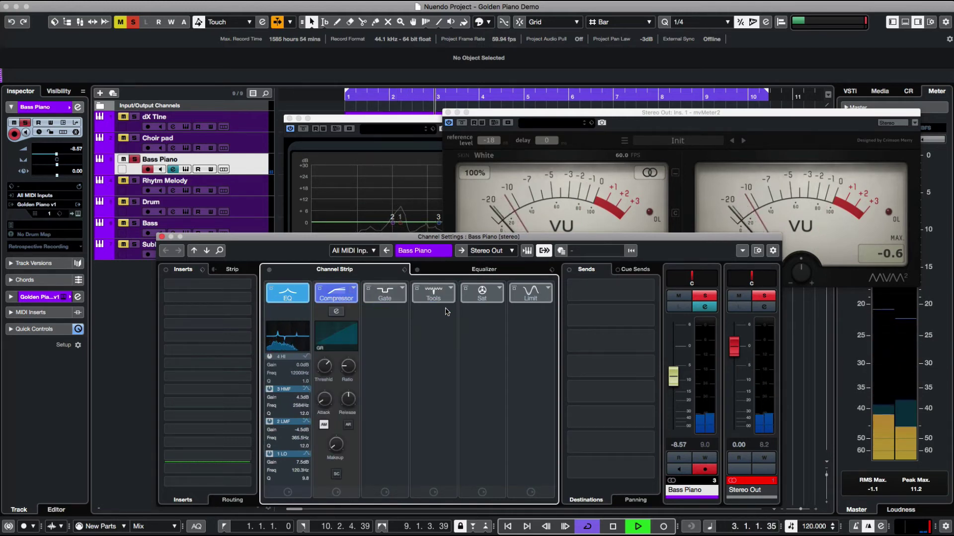
{"action": "left_click", "coordinate": [336, 294]}
{"action": "left_click", "coordinate": [483, 474]}
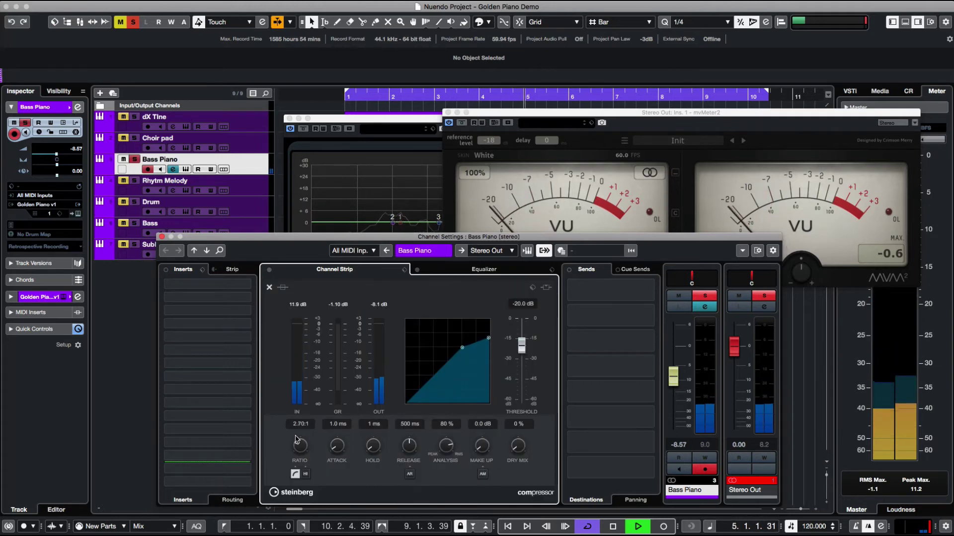
- Set Bass Piano's compressor ratio to 3.12:1, attack to 6.5 ms and hold to 476 ms
{"action": "scroll", "coordinate": [298, 437], "scroll_direction": "up", "scroll_amount": 1}
{"action": "scroll", "coordinate": [334, 436], "scroll_direction": "up", "scroll_amount": 5}
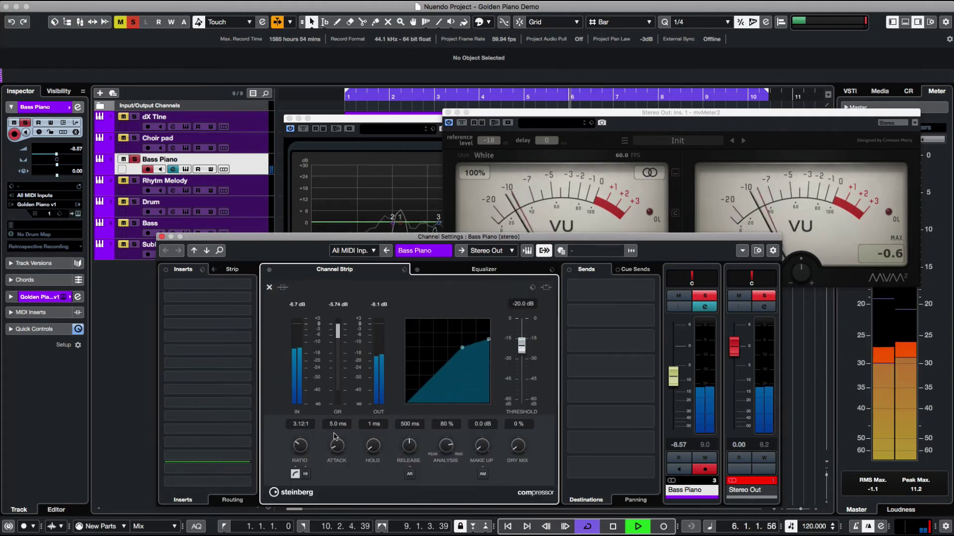
{"action": "scroll", "coordinate": [334, 438], "scroll_direction": "down", "scroll_amount": 2}
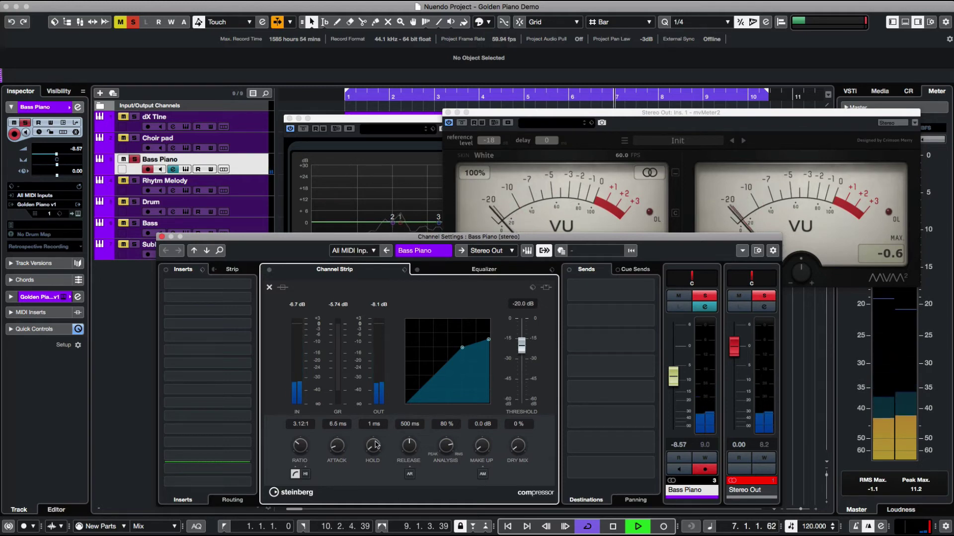
{"action": "scroll", "coordinate": [367, 423], "scroll_direction": "up", "scroll_amount": 3}
{"action": "scroll", "coordinate": [368, 423], "scroll_direction": "up", "scroll_amount": 5}
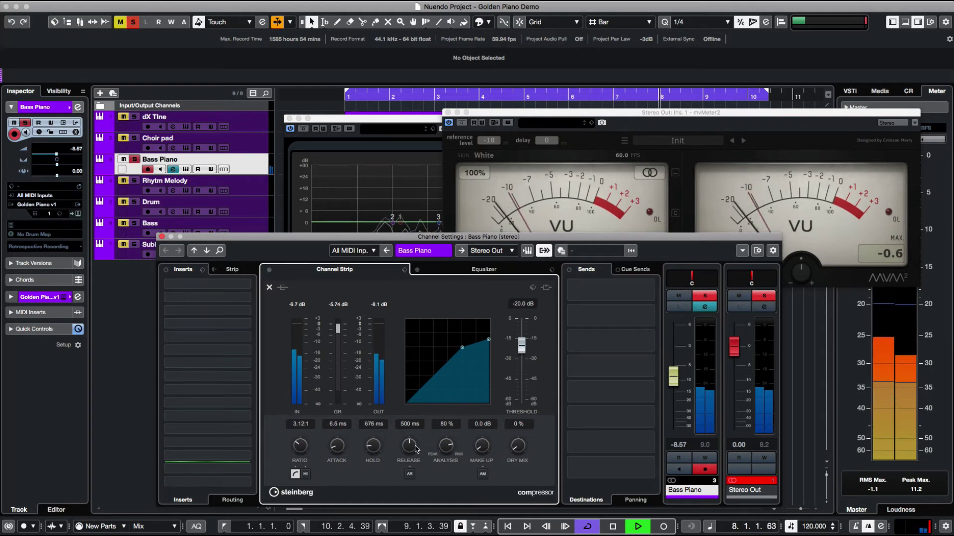
{"action": "scroll", "coordinate": [373, 447], "scroll_direction": "down", "scroll_amount": 2}
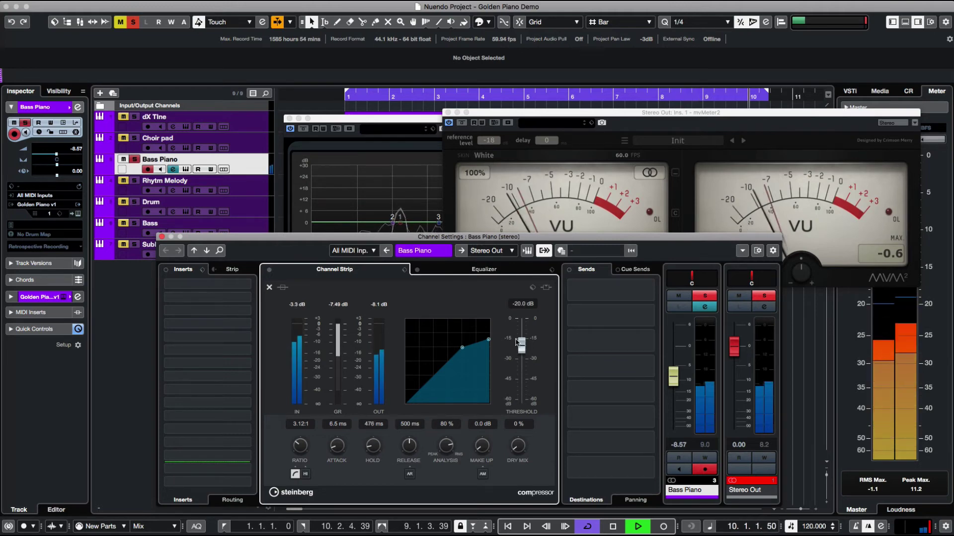
- Set the compressor threshold to -23.8 dB and make-up to 3.0 dB, resetting the gain reduction peak and Stereo Out's clip indicator
{"action": "left_click_drag", "start_coordinate": [521, 350], "coordinate": [522, 355]}
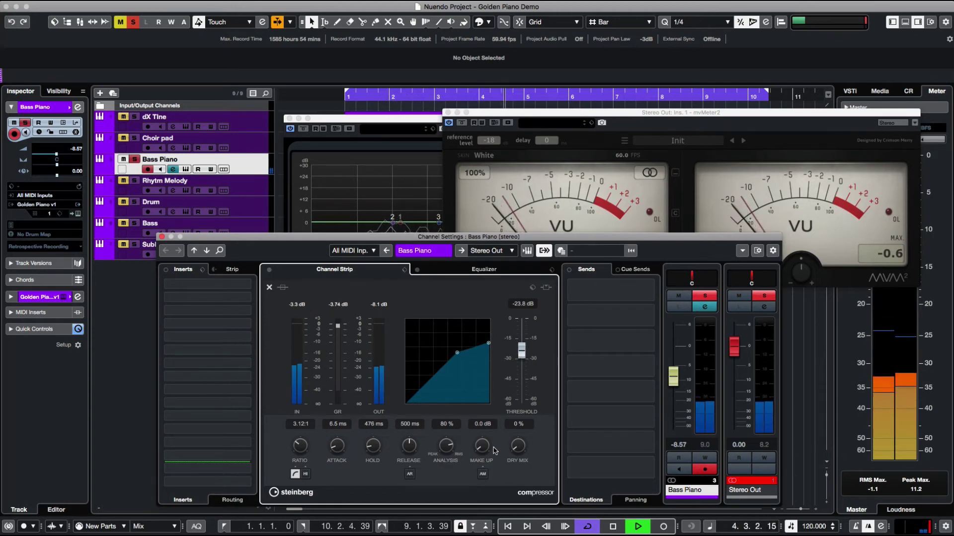
{"action": "left_click_drag", "start_coordinate": [480, 445], "coordinate": [480, 431]}
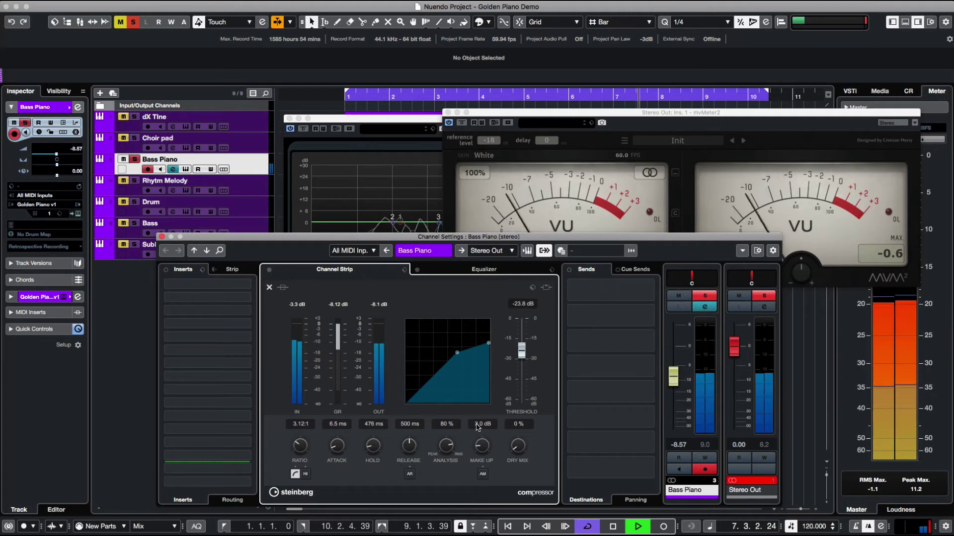
{"action": "left_click", "coordinate": [349, 308]}
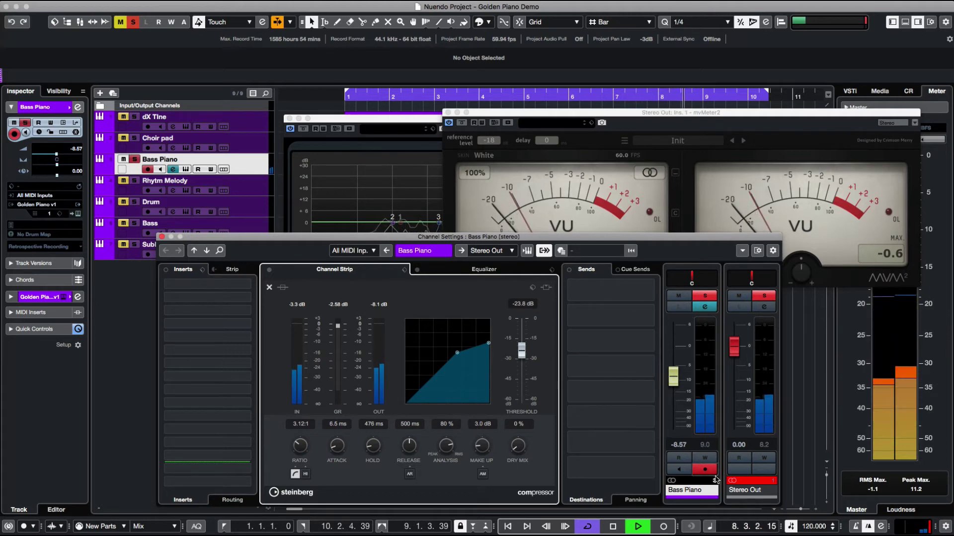
{"action": "left_click", "coordinate": [739, 481]}
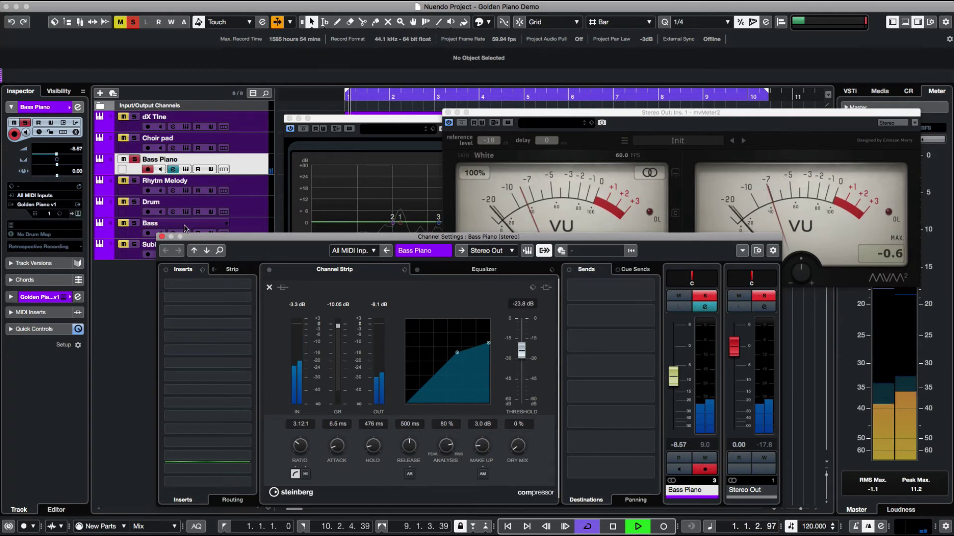
- Close the Bass Piano Channel Settings, open the MixConsole and rearrange it and Stereo Out's Frequency so all channel faders are accessible
{"action": "left_click", "coordinate": [162, 237]}
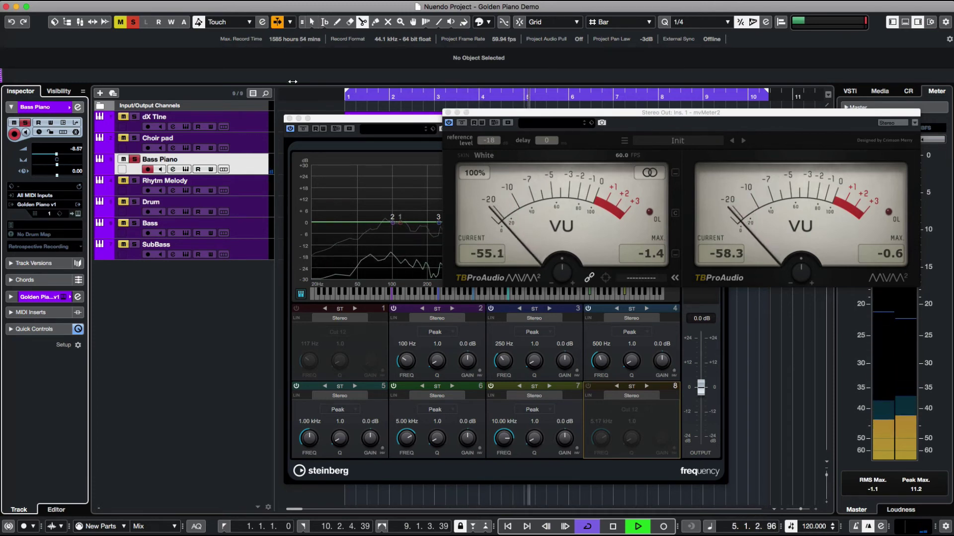
{"action": "key", "text": "F3"}
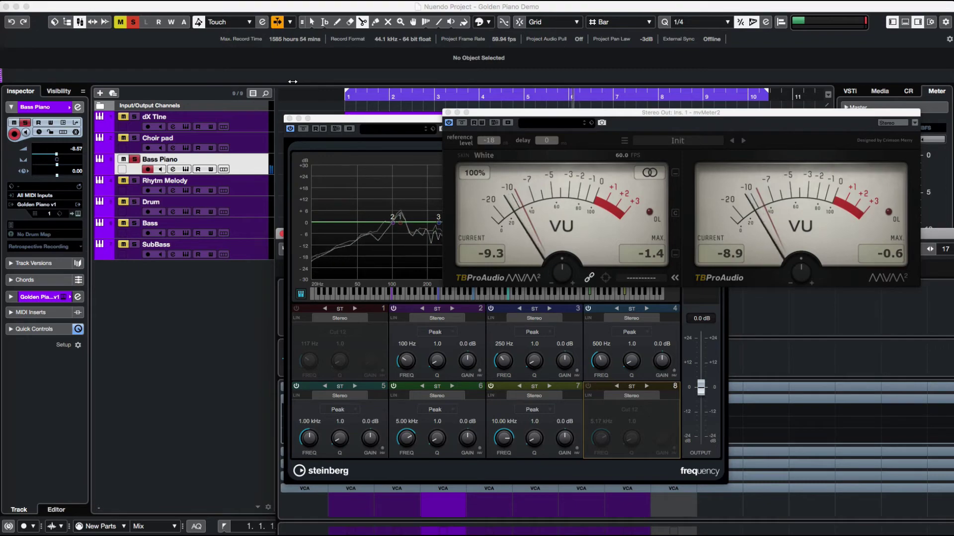
{"action": "left_click_drag", "start_coordinate": [357, 119], "coordinate": [694, 61]}
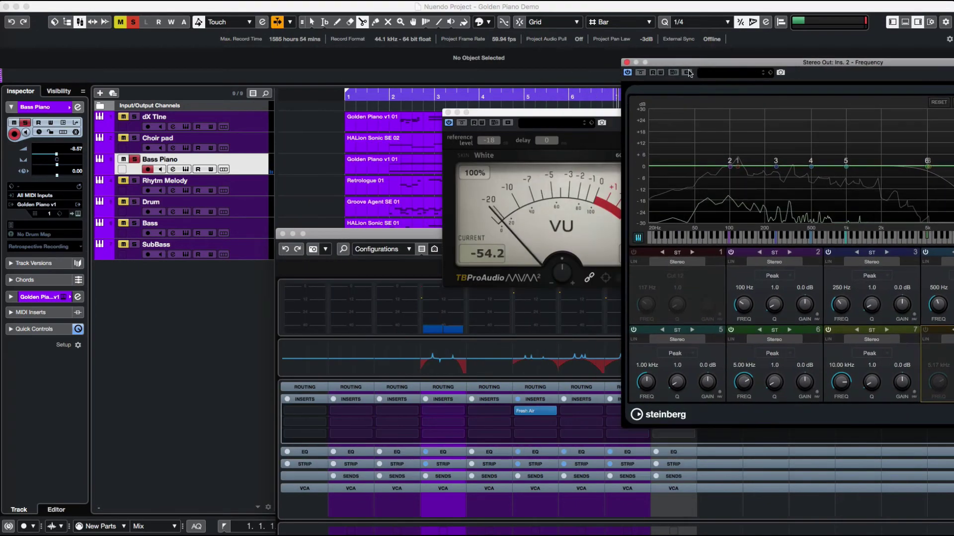
{"action": "left_click_drag", "start_coordinate": [318, 250], "coordinate": [89, 97]}
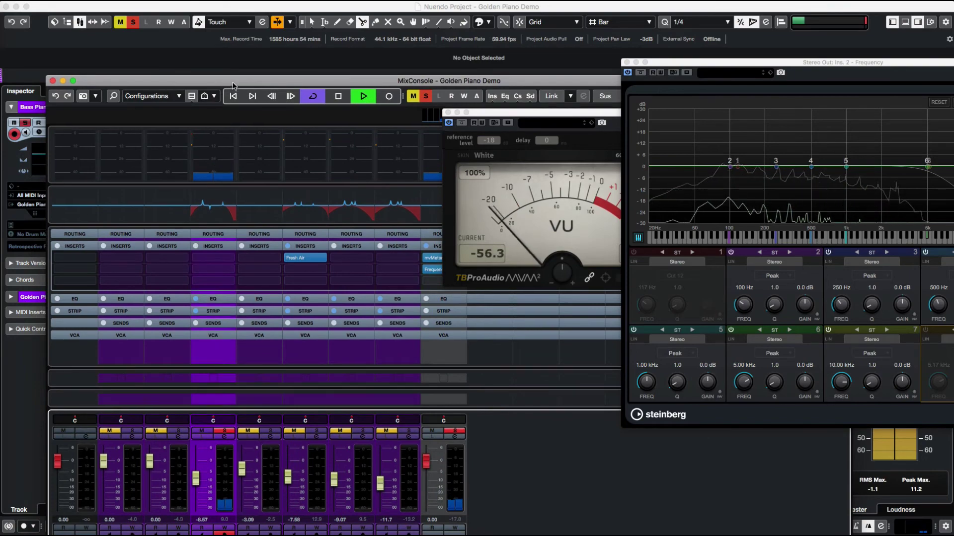
{"action": "double_click", "coordinate": [226, 81]}
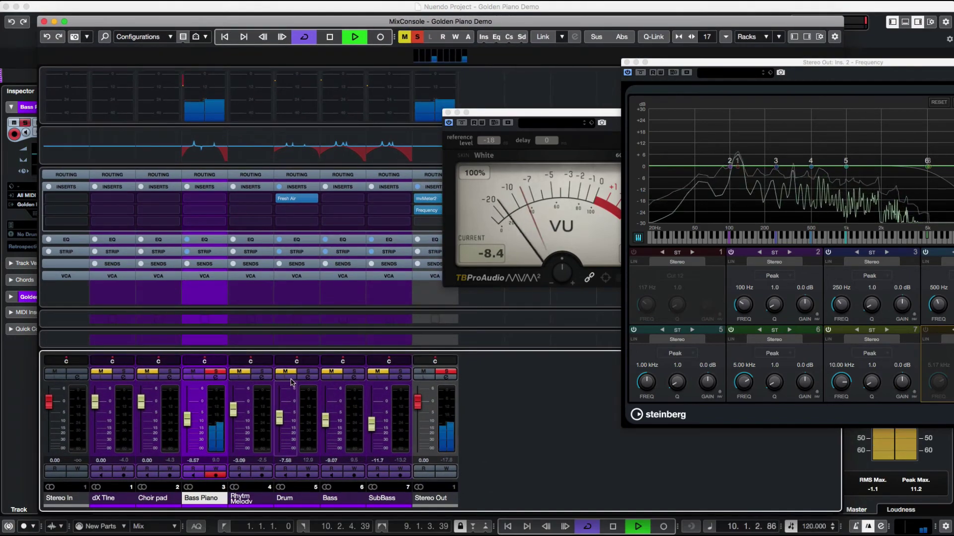
- Solo Drum, Bass and SubBass alongside Bass Piano, and balance Bass Piano at -8.46 and Bass at -9.38 with mvMeter2 in front
{"action": "left_click", "coordinate": [308, 373]}
{"action": "left_click", "coordinate": [354, 372]}
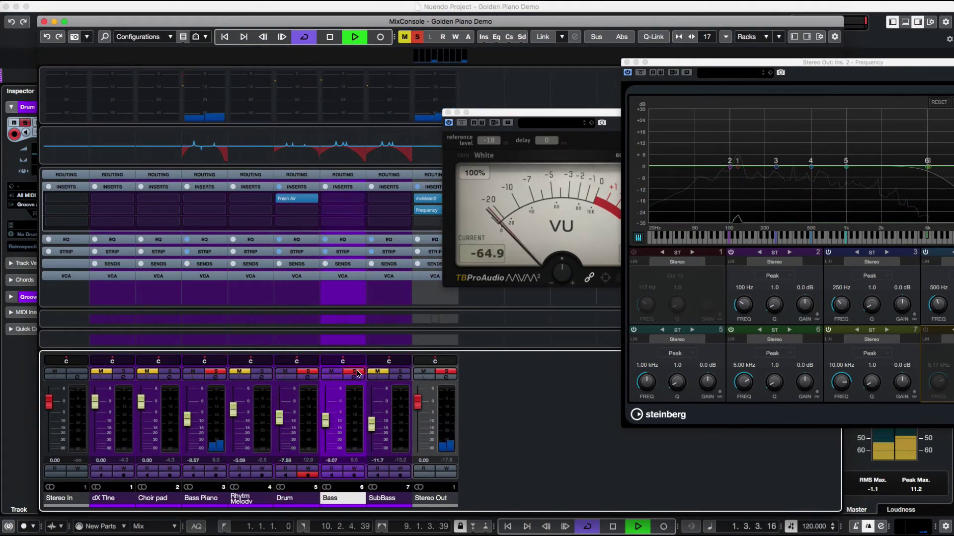
{"action": "left_click", "coordinate": [395, 372]}
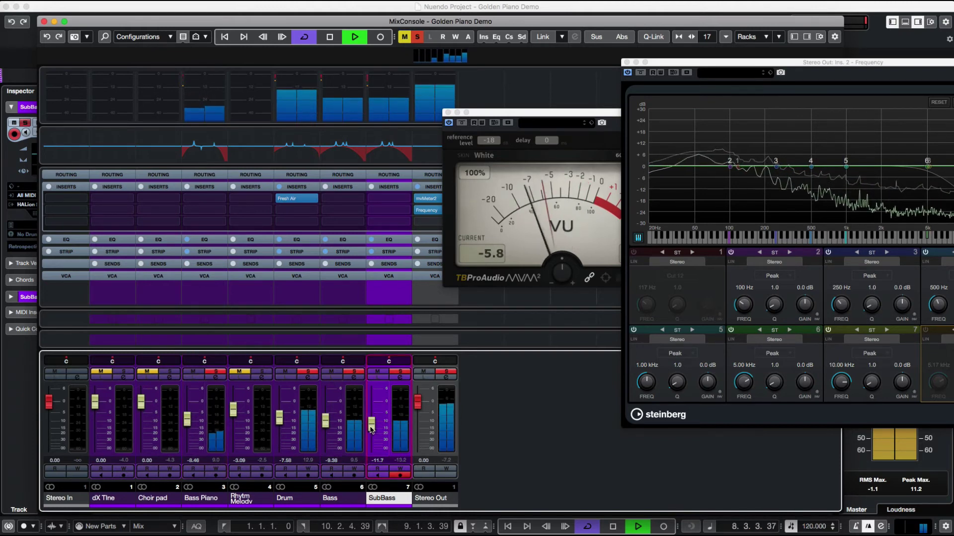
{"action": "left_click", "coordinate": [483, 259]}
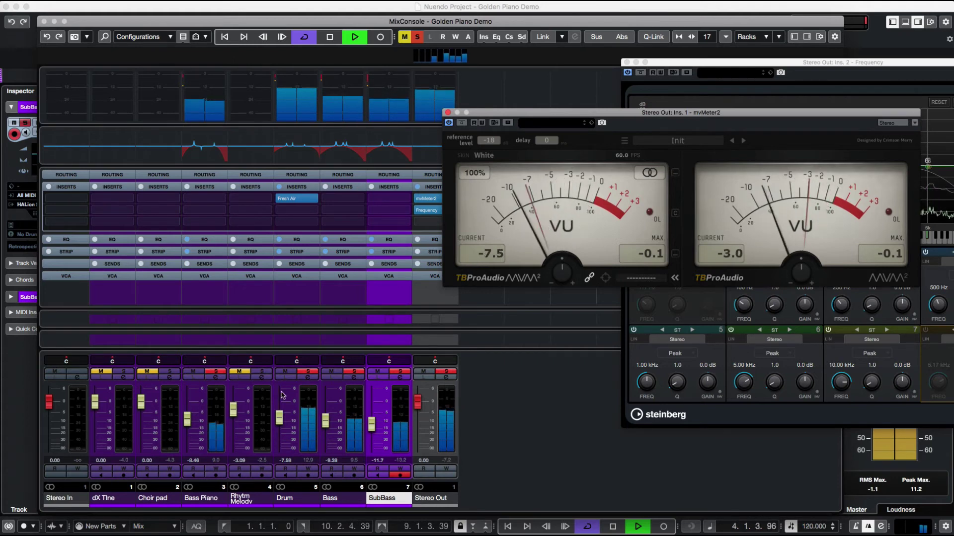
- Set the Bass Piano level to -7.87 dB, and solo the Choir pad with its level at -7.05 dB
{"action": "left_click", "coordinate": [187, 422]}
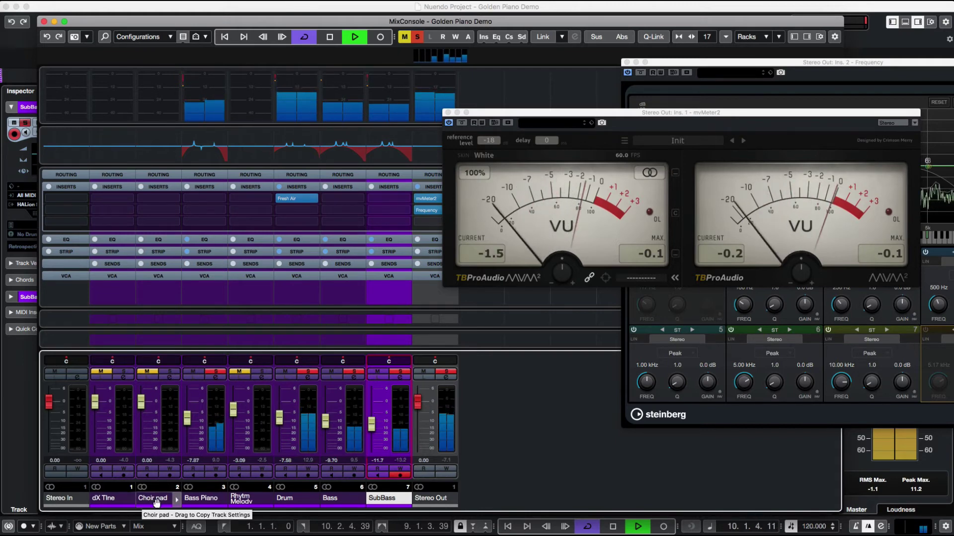
{"action": "left_click", "coordinate": [170, 372]}
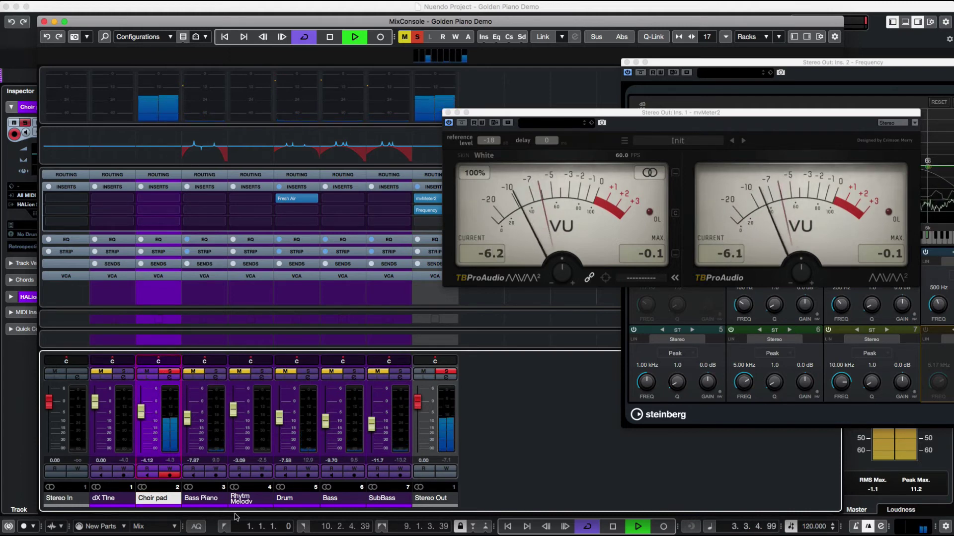
{"action": "left_click_drag", "start_coordinate": [90, 22], "coordinate": [304, 85]}
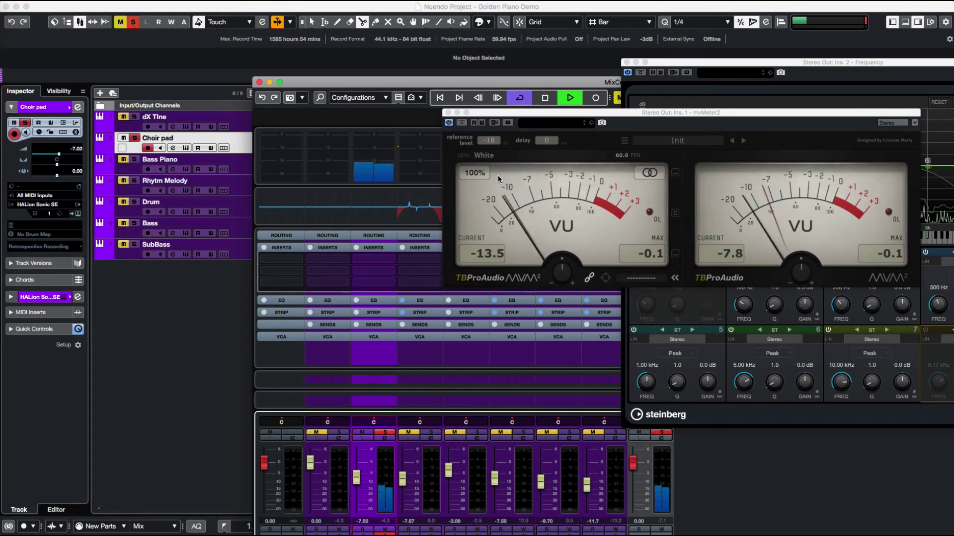
{"action": "left_click", "coordinate": [357, 477]}
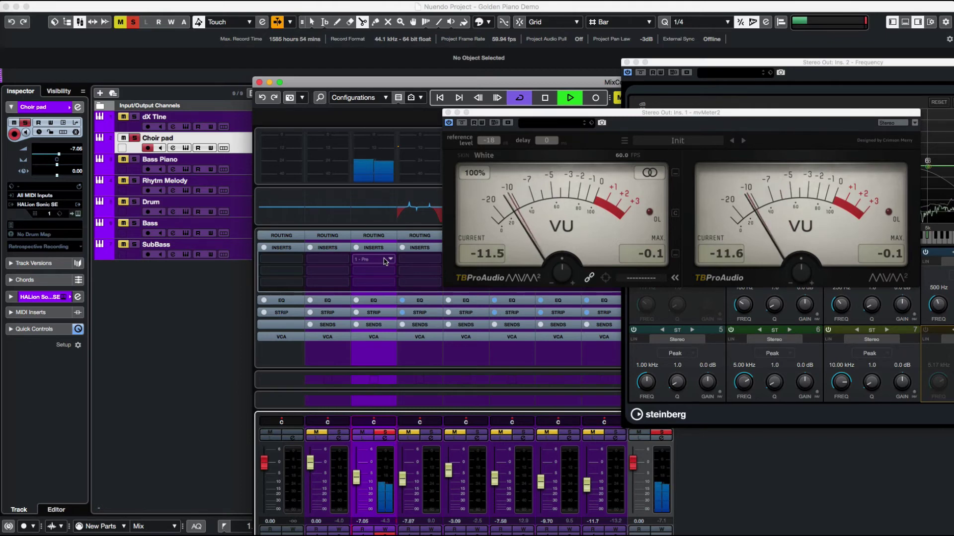
- Open the channel settings of the Choir pad track
{"action": "left_click", "coordinate": [384, 261]}
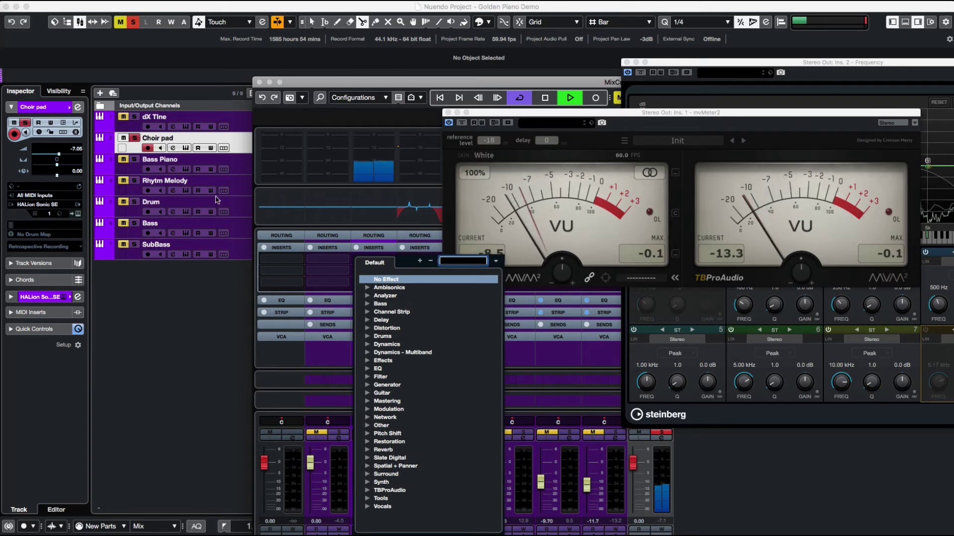
{"action": "left_click", "coordinate": [78, 107]}
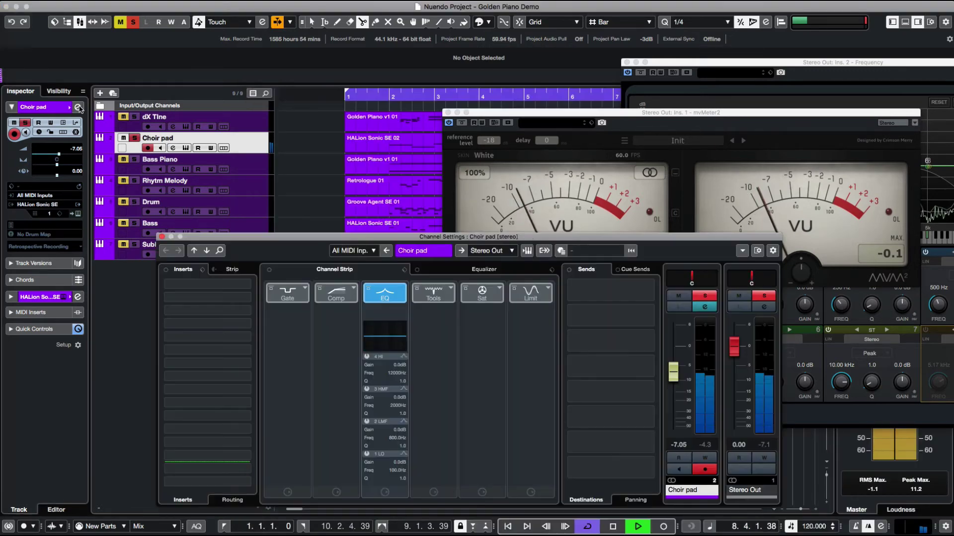
{"action": "left_click", "coordinate": [77, 107]}
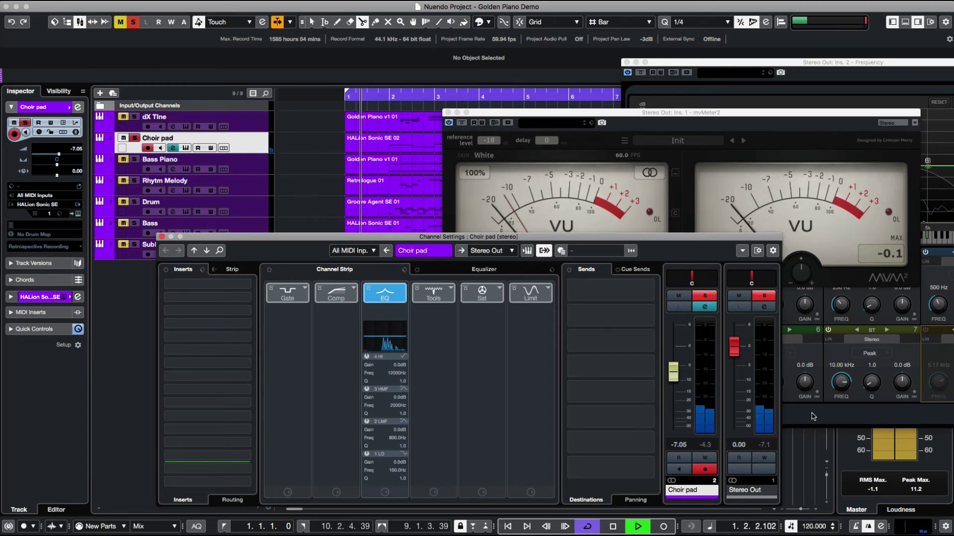
- Enable the 117 Hz low cut in band 1 and the 5.17 kHz band 8 of the Stereo Out Frequency EQ
{"action": "left_click", "coordinate": [804, 347]}
{"action": "left_click", "coordinate": [633, 251]}
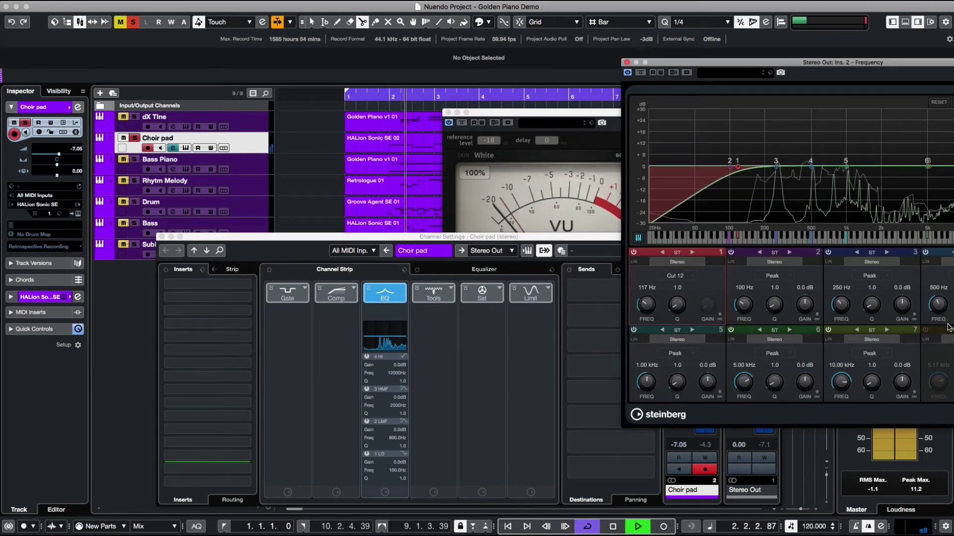
{"action": "left_click", "coordinate": [924, 330]}
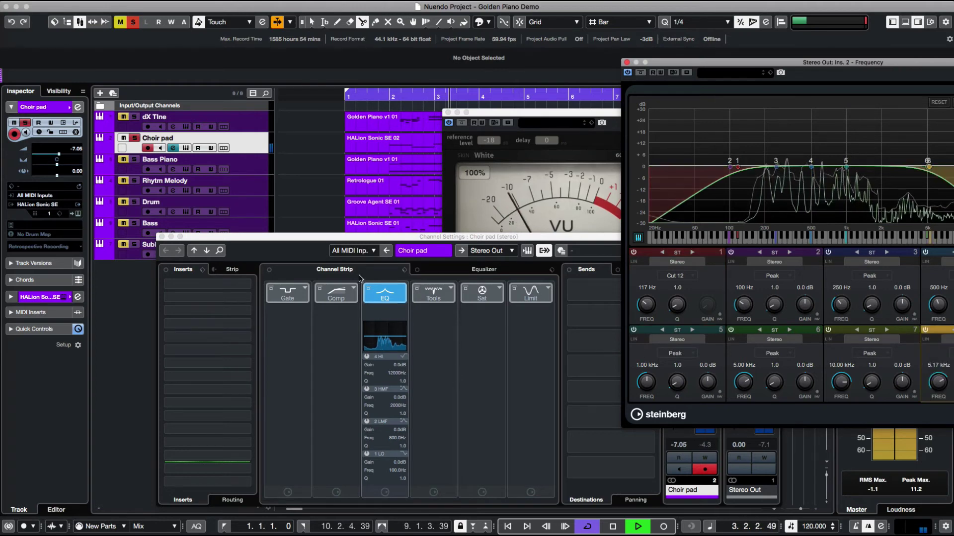
- Enable the LO band of the Choir pad's channel equalizer as a peak filter with 24 dB gain and a high Q
{"action": "left_click", "coordinate": [370, 324]}
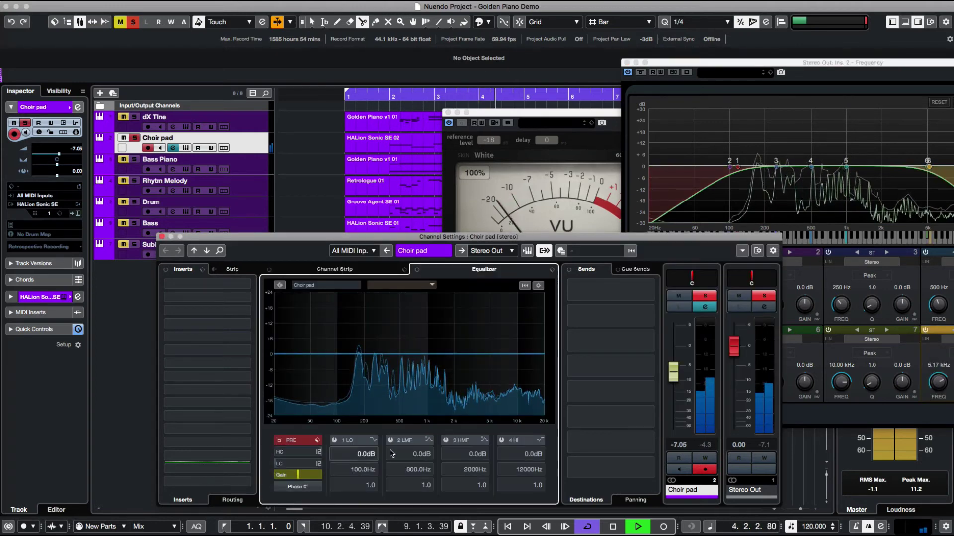
{"action": "left_click", "coordinate": [335, 440]}
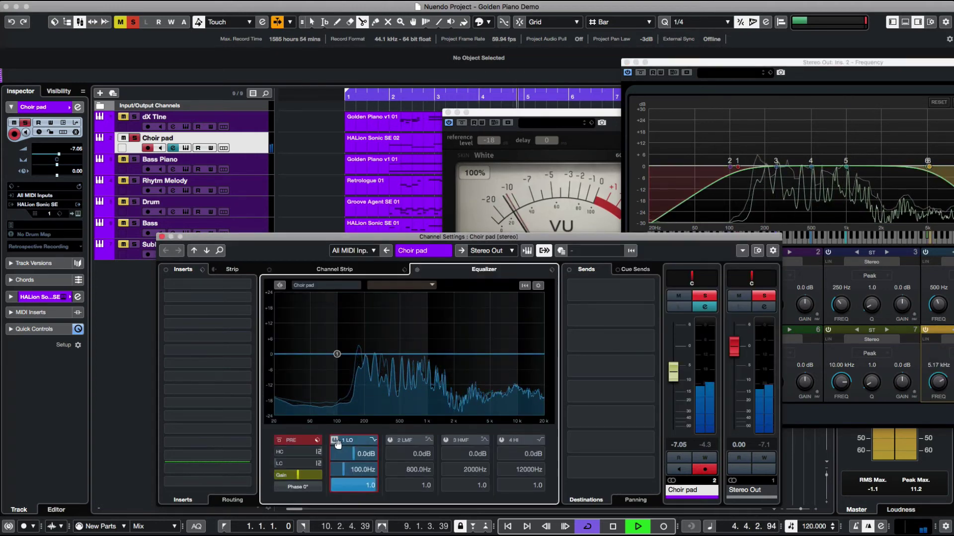
{"action": "left_click", "coordinate": [373, 442]}
{"action": "left_click", "coordinate": [357, 472]}
{"action": "left_click_drag", "start_coordinate": [358, 459], "coordinate": [358, 444]}
{"action": "left_click_drag", "start_coordinate": [351, 485], "coordinate": [350, 488]}
{"action": "scroll", "coordinate": [350, 488], "scroll_direction": "up", "scroll_amount": 5}
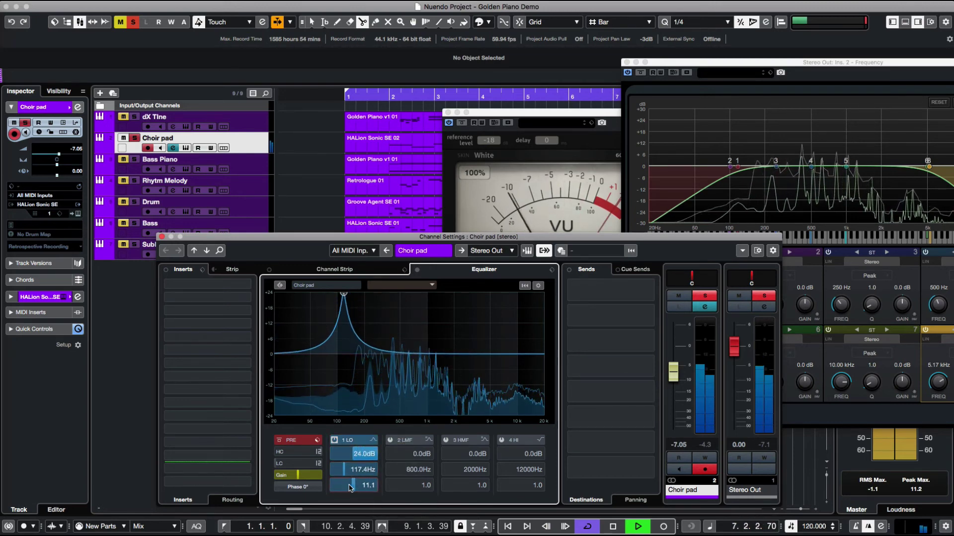
- Sweep the Choir pad's LO band up to 438.1 Hz and reduce its gain to 3.5 dB and its Q to 8.8
{"action": "scroll", "coordinate": [346, 472], "scroll_direction": "up", "scroll_amount": 6}
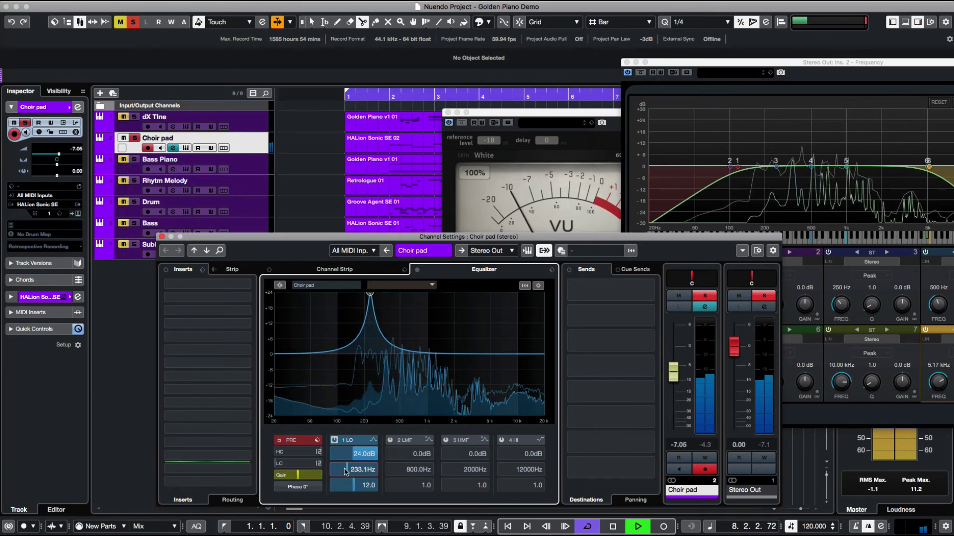
{"action": "scroll", "coordinate": [346, 472], "scroll_direction": "up", "scroll_amount": 5}
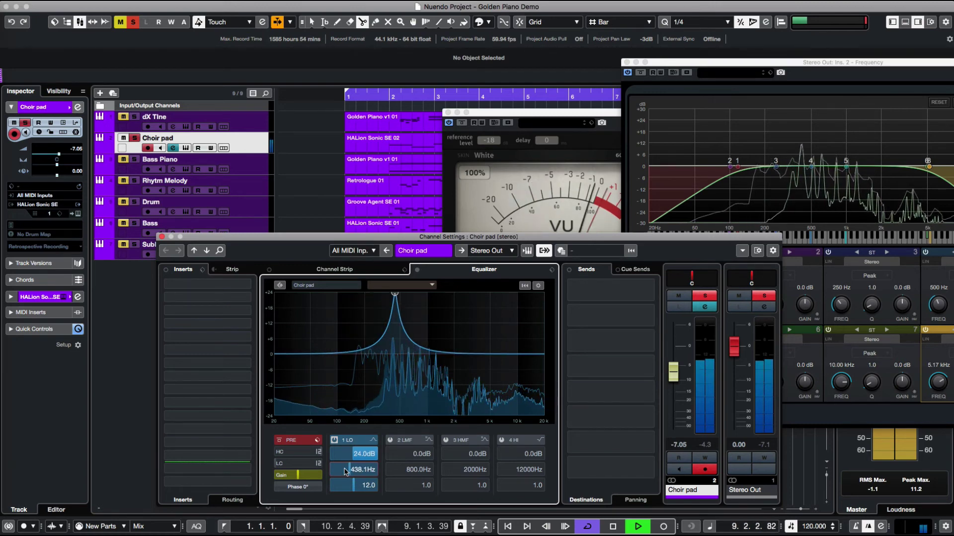
{"action": "scroll", "coordinate": [362, 456], "scroll_direction": "down", "scroll_amount": 10}
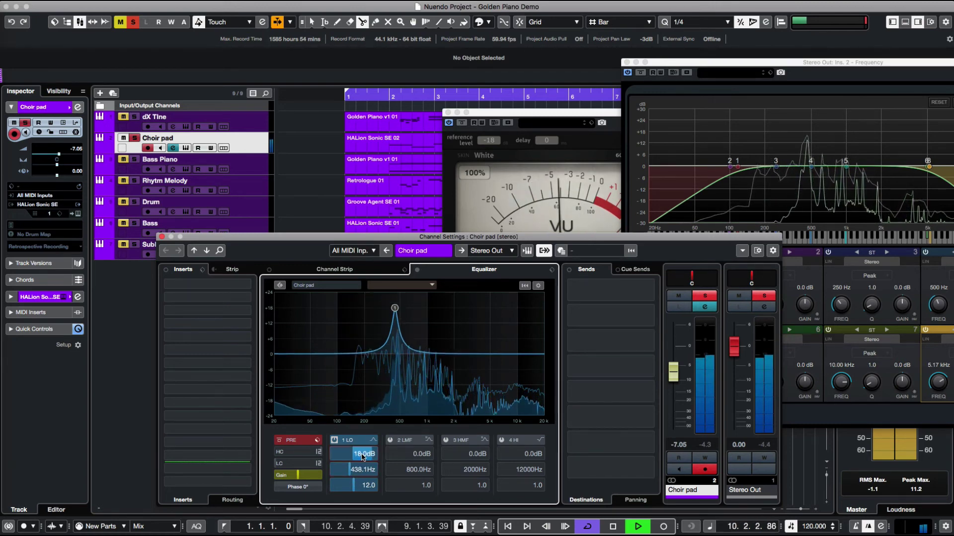
{"action": "scroll", "coordinate": [362, 455], "scroll_direction": "down", "scroll_amount": 4}
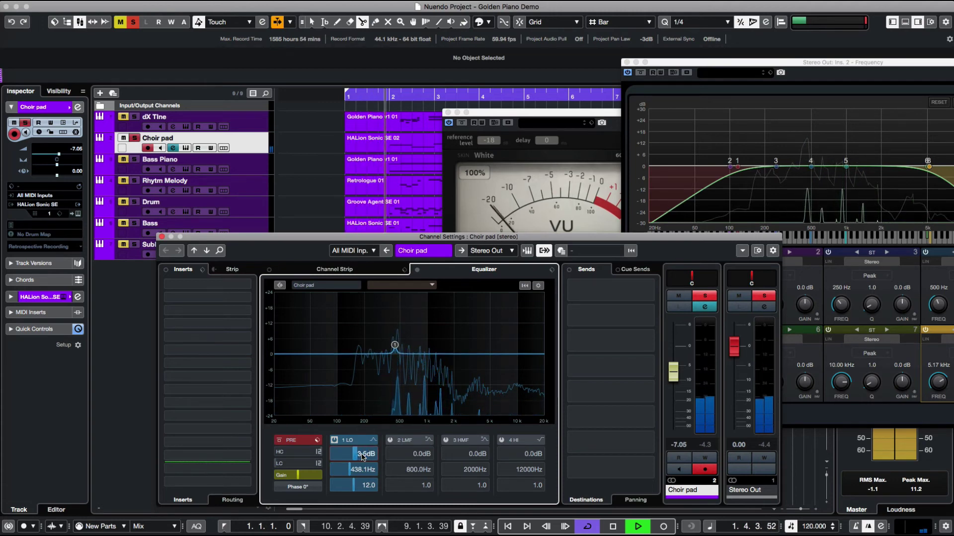
{"action": "scroll", "coordinate": [357, 491], "scroll_direction": "down", "scroll_amount": 3}
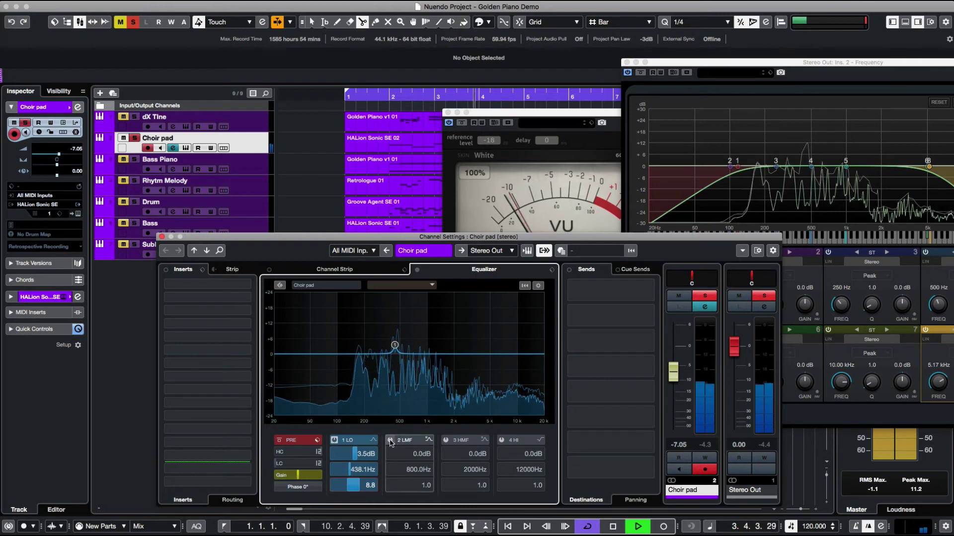
- Enable the Choir pad's LMF band and sweep it to 1938 Hz, settling on 3.8 dB gain and a Q of 7.0
{"action": "left_click", "coordinate": [390, 441]}
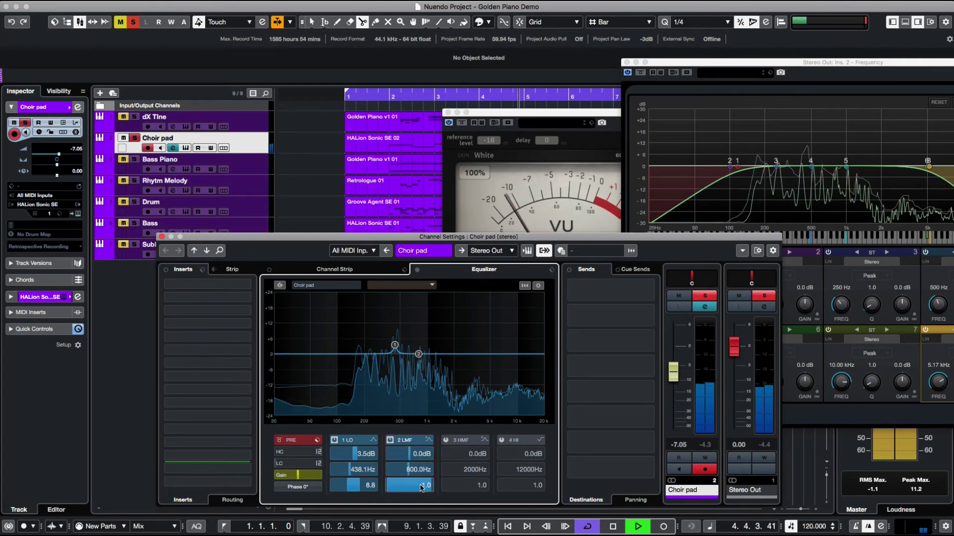
{"action": "scroll", "coordinate": [421, 486], "scroll_direction": "up", "scroll_amount": 5}
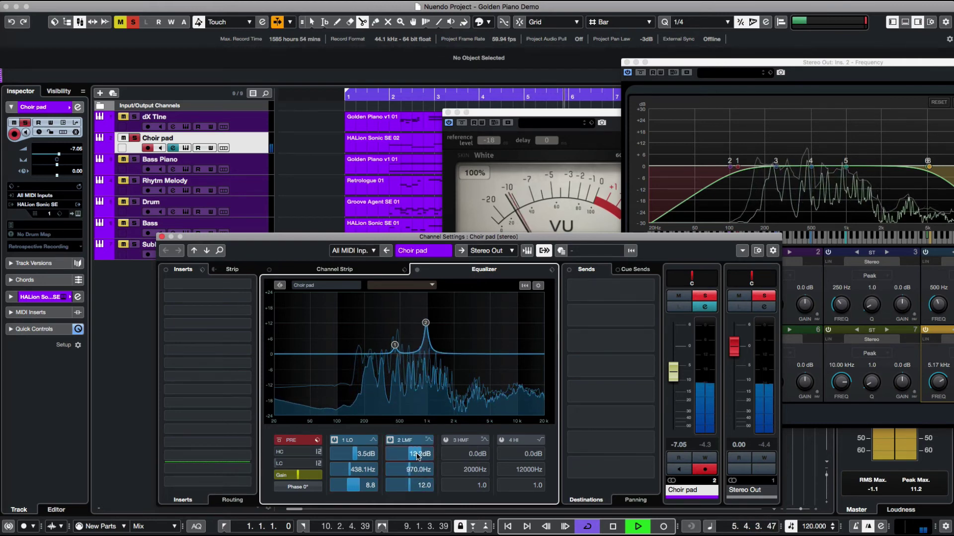
{"action": "scroll", "coordinate": [417, 454], "scroll_direction": "up", "scroll_amount": 10}
{"action": "scroll", "coordinate": [406, 471], "scroll_direction": "up", "scroll_amount": 10}
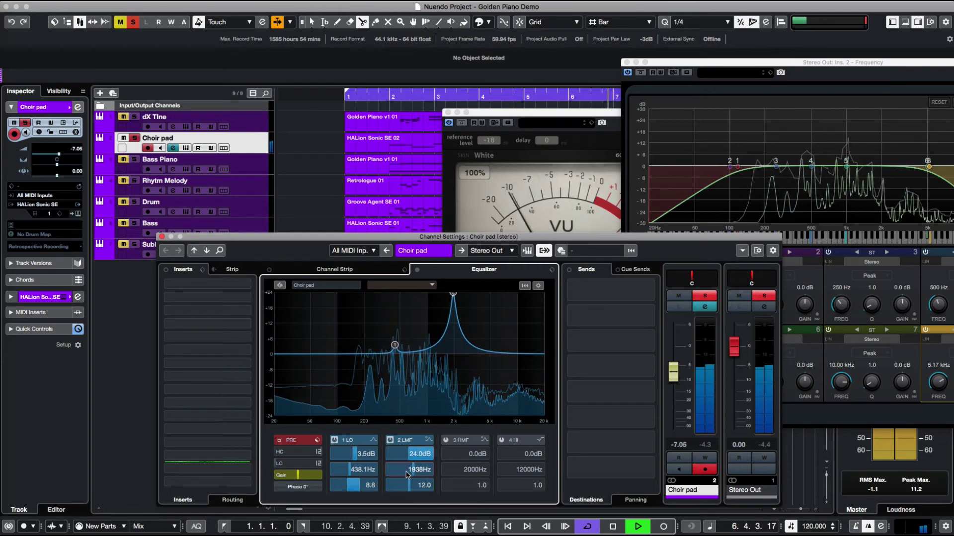
{"action": "scroll", "coordinate": [411, 458], "scroll_direction": "down", "scroll_amount": 5}
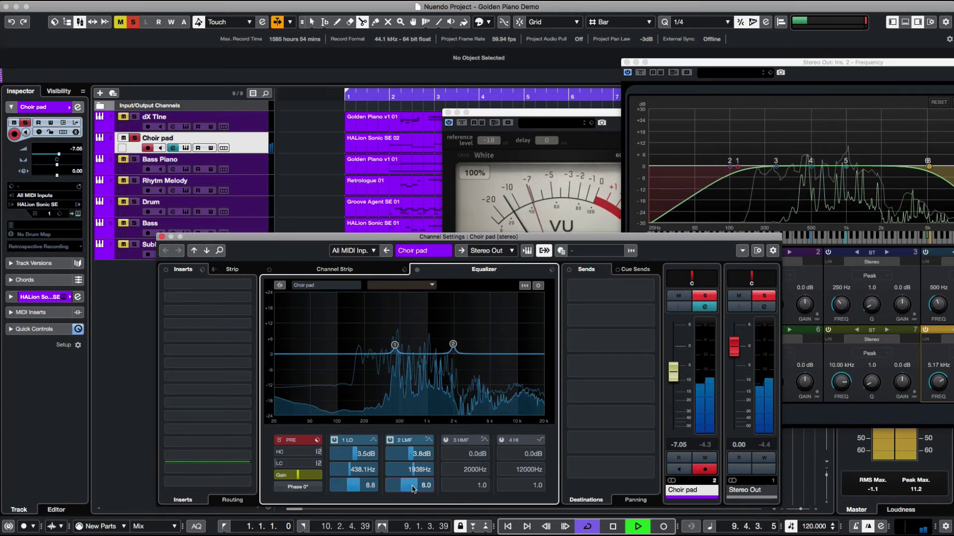
- Enable the Choir pad's HMF band with a narrow 24 dB boost and a Q of 12.0
{"action": "left_click", "coordinate": [461, 461]}
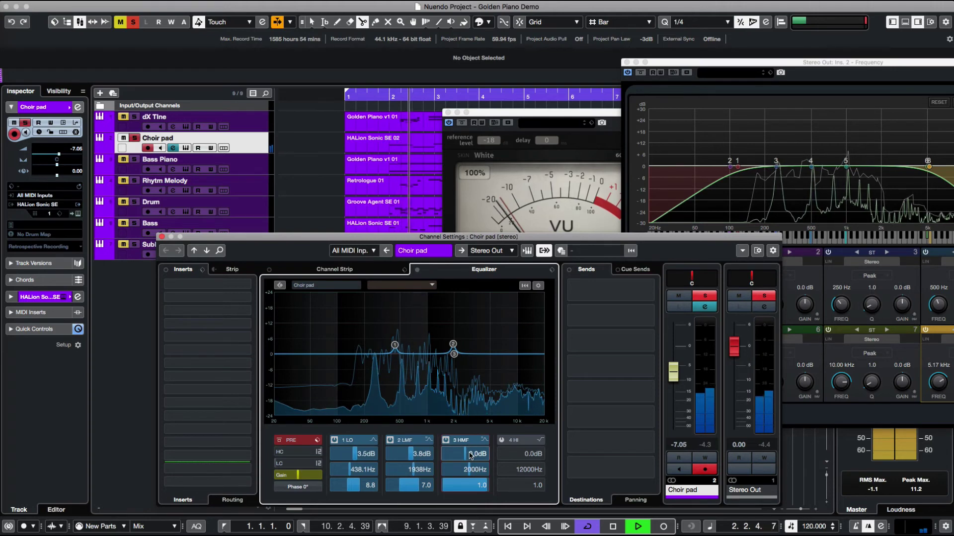
{"action": "scroll", "coordinate": [468, 455], "scroll_direction": "up", "scroll_amount": 15}
{"action": "scroll", "coordinate": [471, 472], "scroll_direction": "up", "scroll_amount": 15}
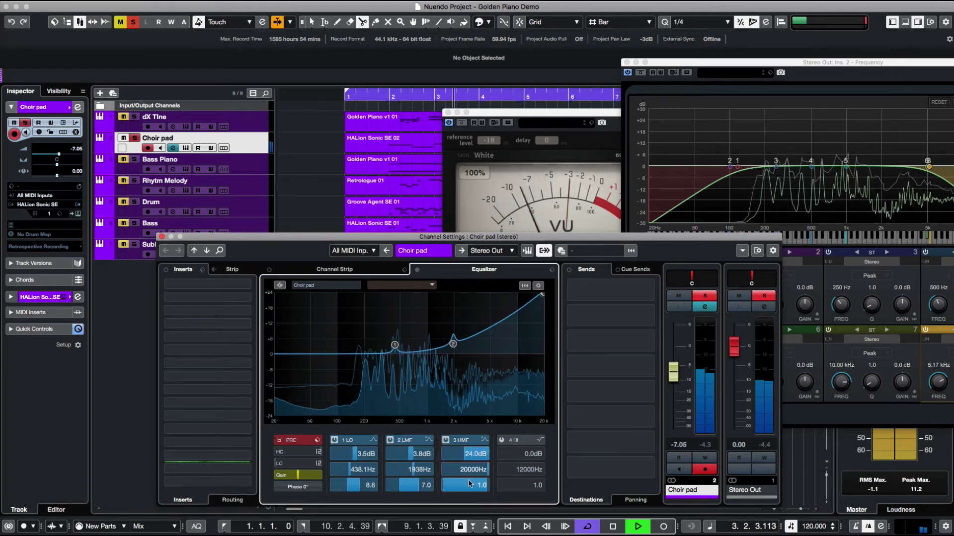
{"action": "scroll", "coordinate": [467, 470], "scroll_direction": "down", "scroll_amount": 20}
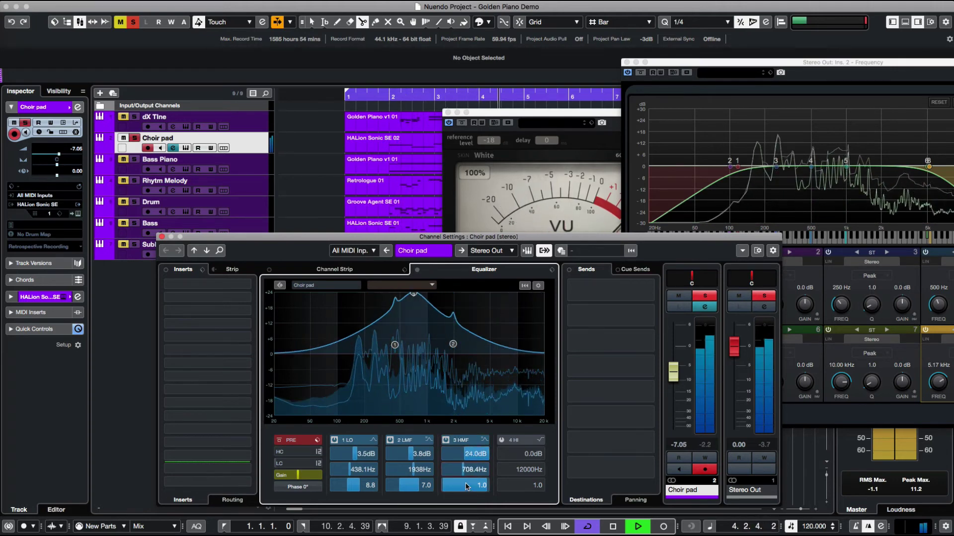
{"action": "scroll", "coordinate": [462, 486], "scroll_direction": "up", "scroll_amount": 7}
{"action": "scroll", "coordinate": [461, 486], "scroll_direction": "up", "scroll_amount": 15}
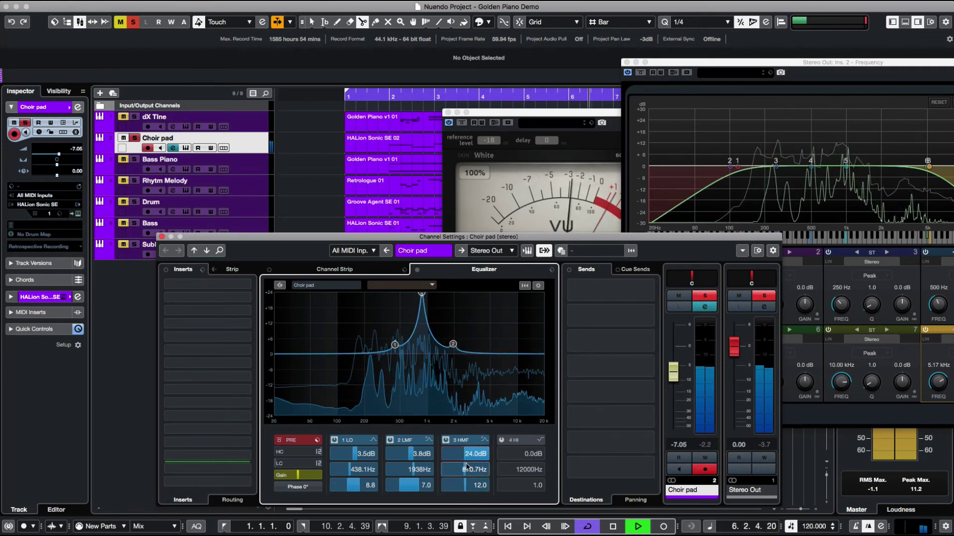
- Sweep the Choir pad's HMF band to 3899 Hz and reduce its gain to 4.8 dB
{"action": "scroll", "coordinate": [467, 470], "scroll_direction": "up", "scroll_amount": 6}
{"action": "scroll", "coordinate": [467, 469], "scroll_direction": "up", "scroll_amount": 7}
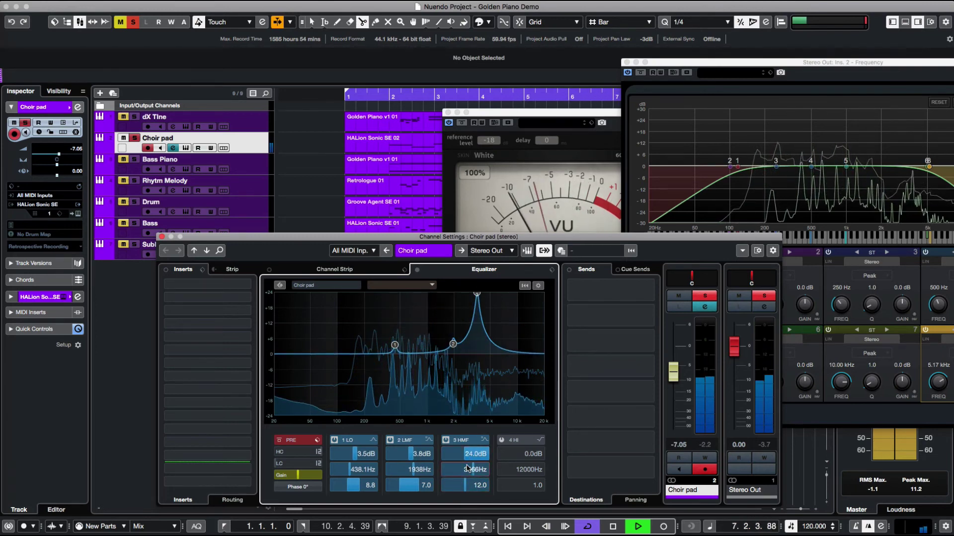
{"action": "scroll", "coordinate": [466, 470], "scroll_direction": "down", "scroll_amount": 1}
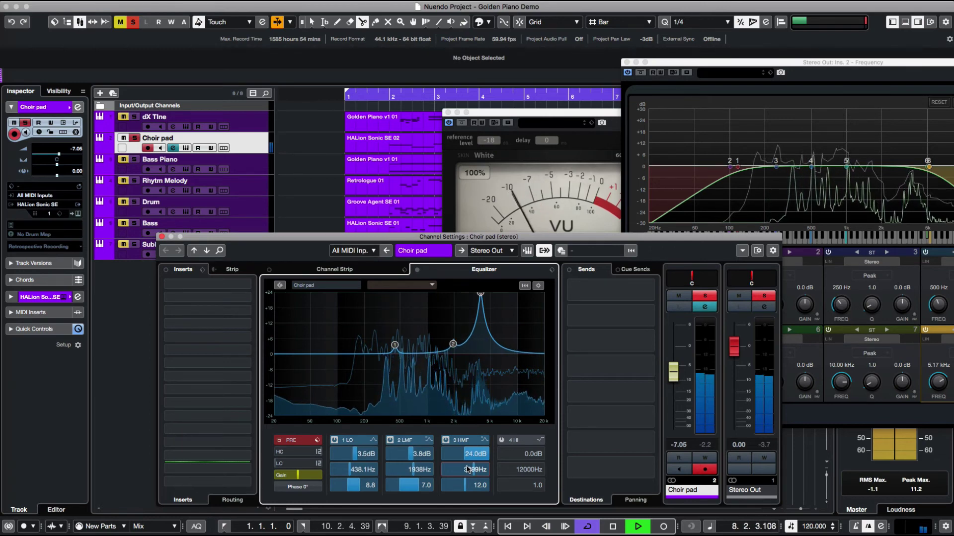
{"action": "scroll", "coordinate": [469, 457], "scroll_direction": "down", "scroll_amount": 5}
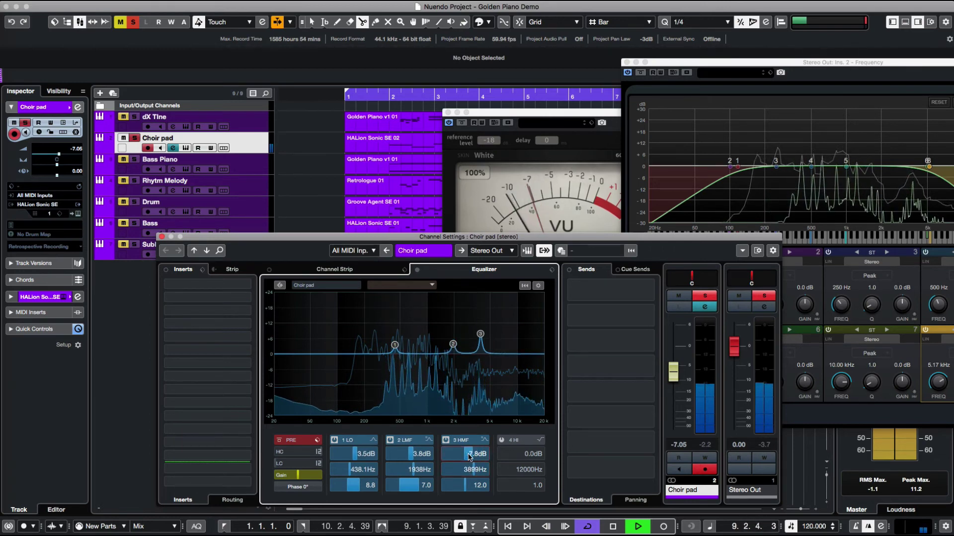
- Disable band 1 of the Stereo Out Frequency EQ, and enable the Choir pad's own low-cut filter with a raised cutoff frequency
{"action": "left_click", "coordinate": [784, 301]}
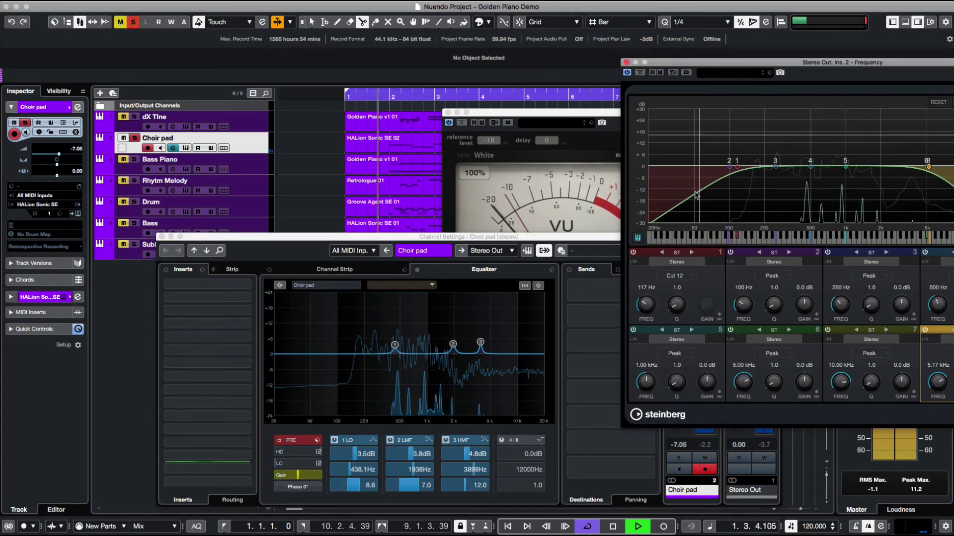
{"action": "left_click", "coordinate": [633, 253]}
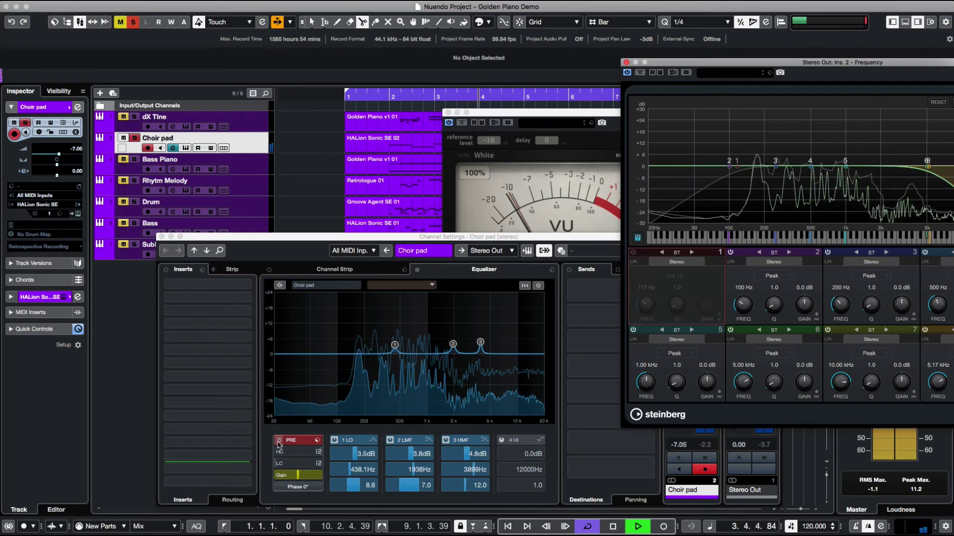
{"action": "left_click", "coordinate": [279, 463]}
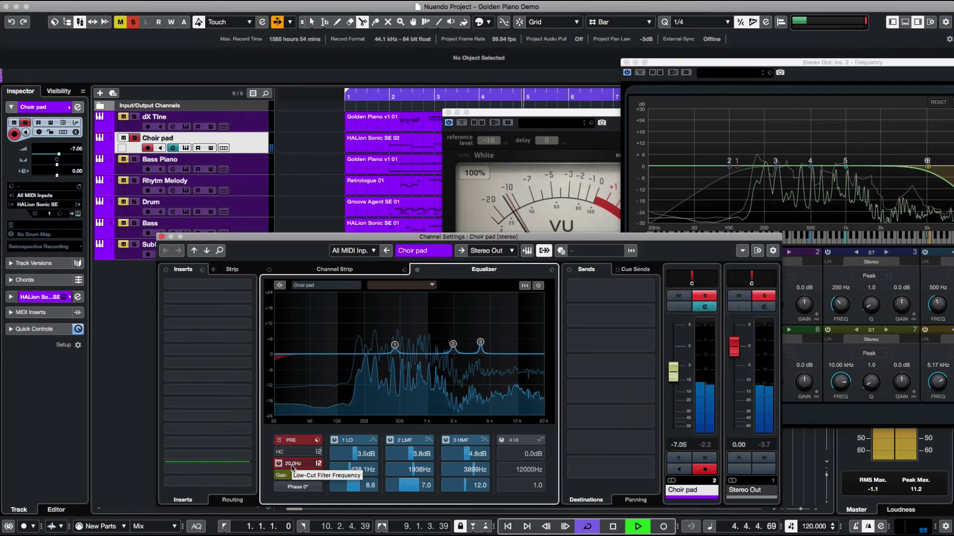
{"action": "scroll", "coordinate": [292, 464], "scroll_direction": "up", "scroll_amount": 10}
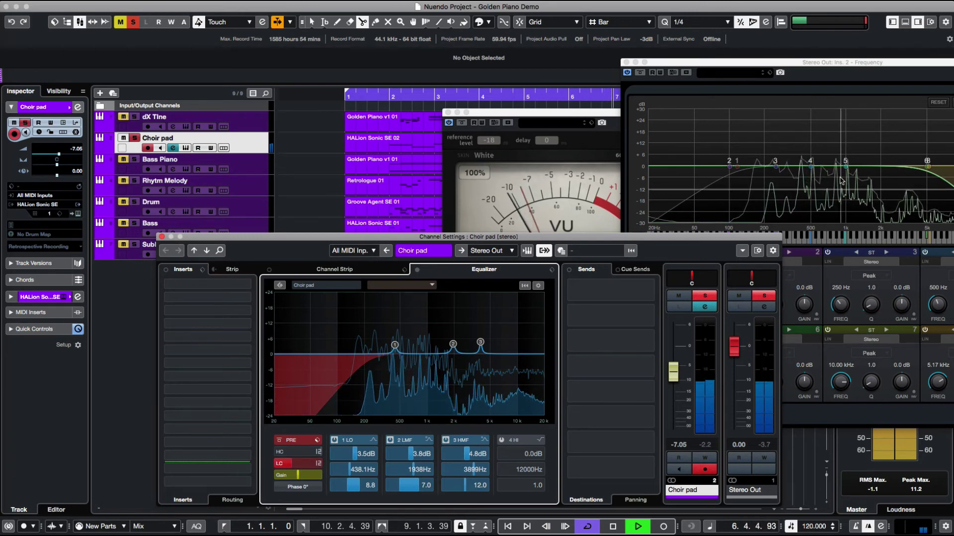
- Disable band 8 of the Stereo Out Frequency EQ, and enable the Choir pad's high-cut filter at 9973 Hz with a 6 dB/Oct slope
{"action": "left_click", "coordinate": [814, 75]}
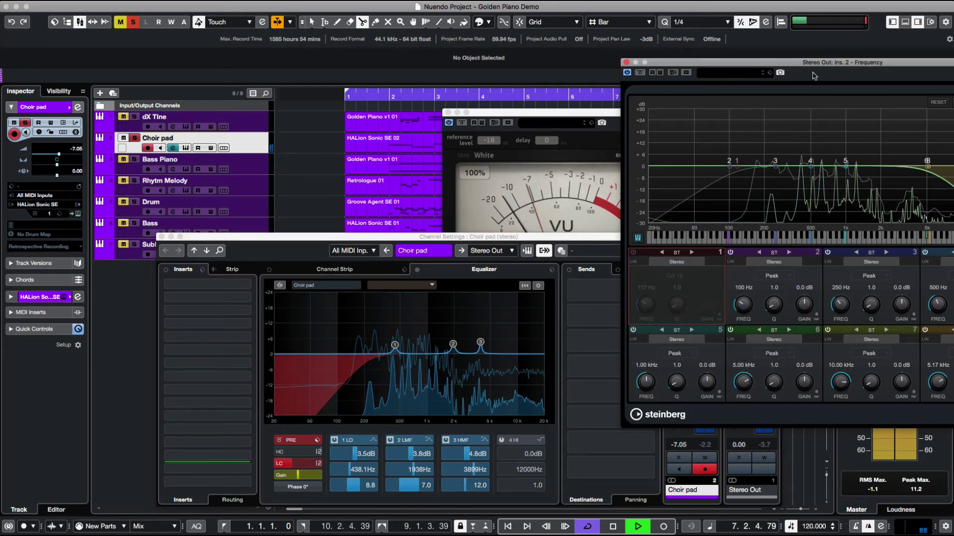
{"action": "left_click", "coordinate": [925, 331]}
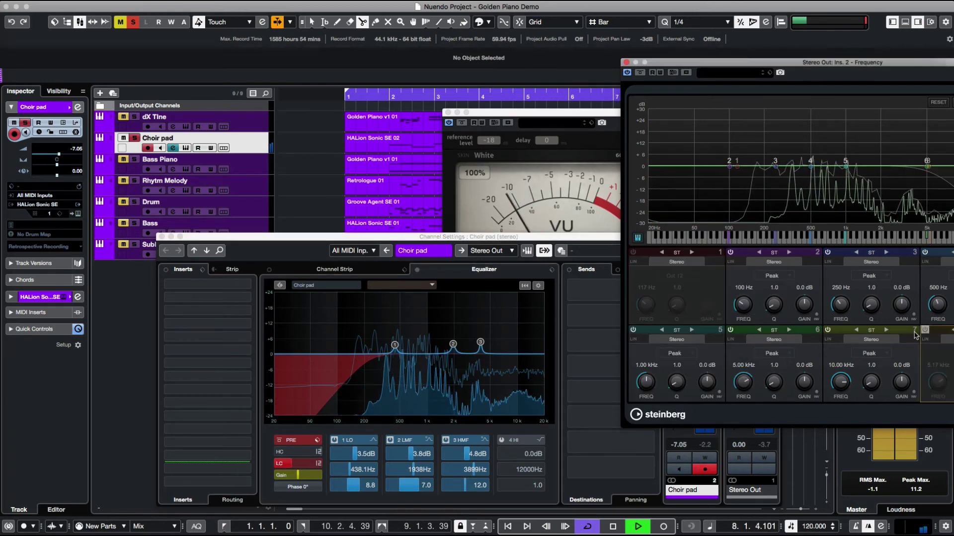
{"action": "left_click", "coordinate": [278, 453]}
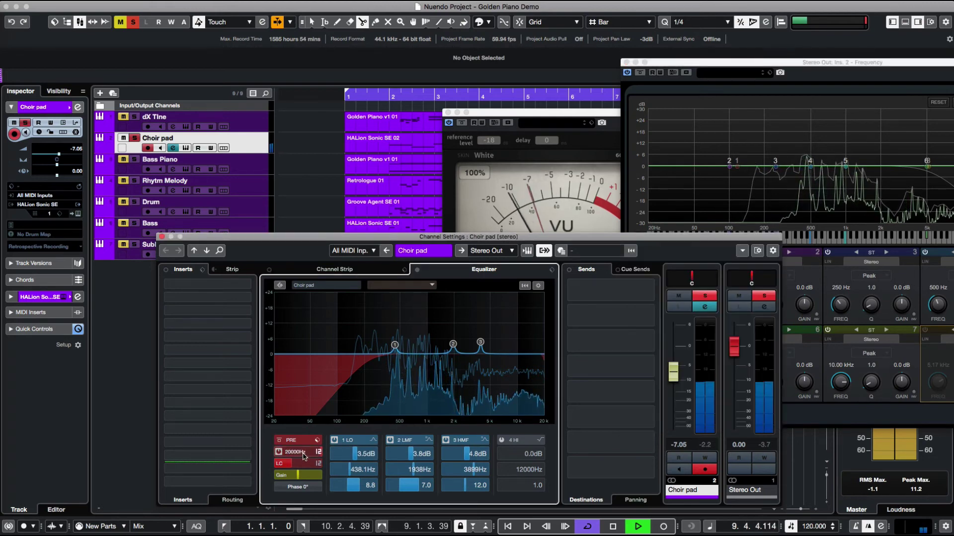
{"action": "left_click", "coordinate": [318, 452]}
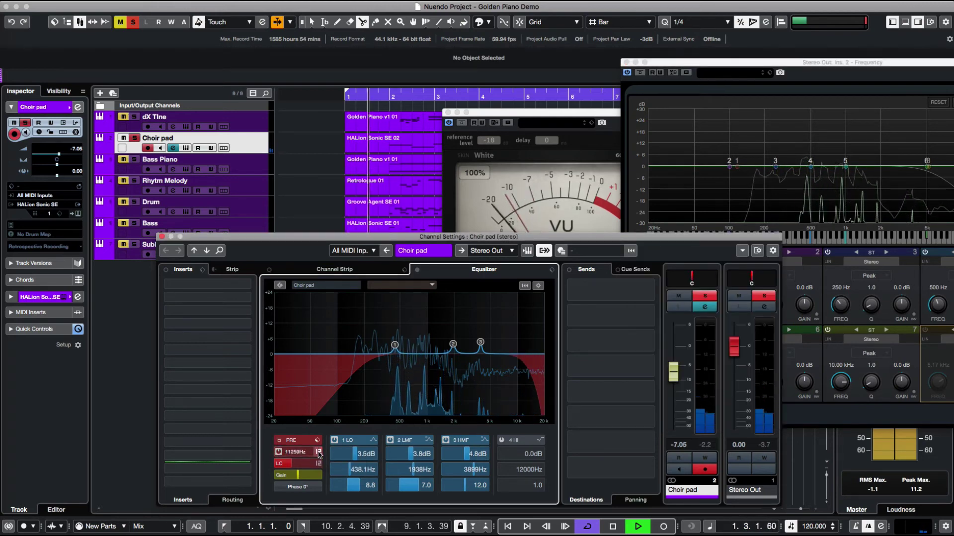
{"action": "left_click_drag", "start_coordinate": [301, 457], "coordinate": [296, 458]}
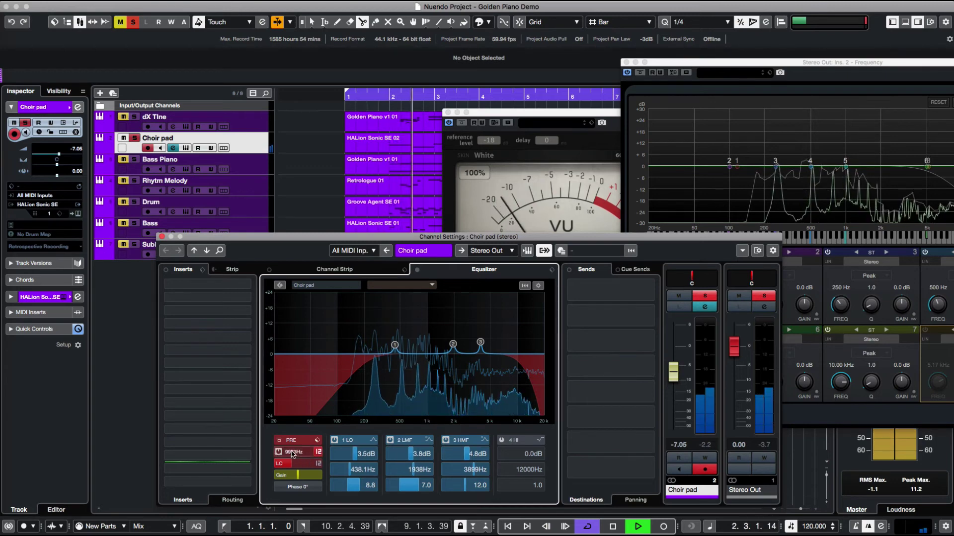
{"action": "left_click", "coordinate": [319, 453]}
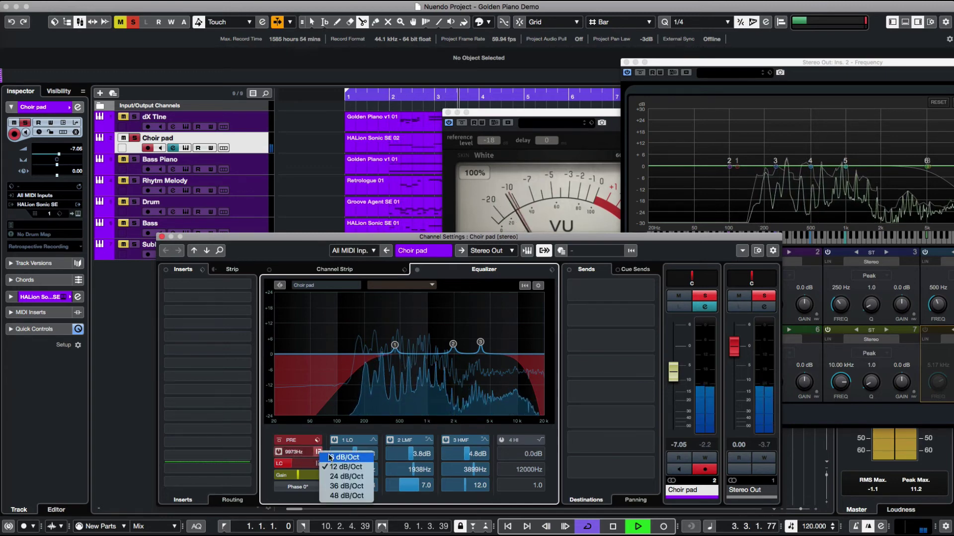
{"action": "left_click", "coordinate": [330, 460]}
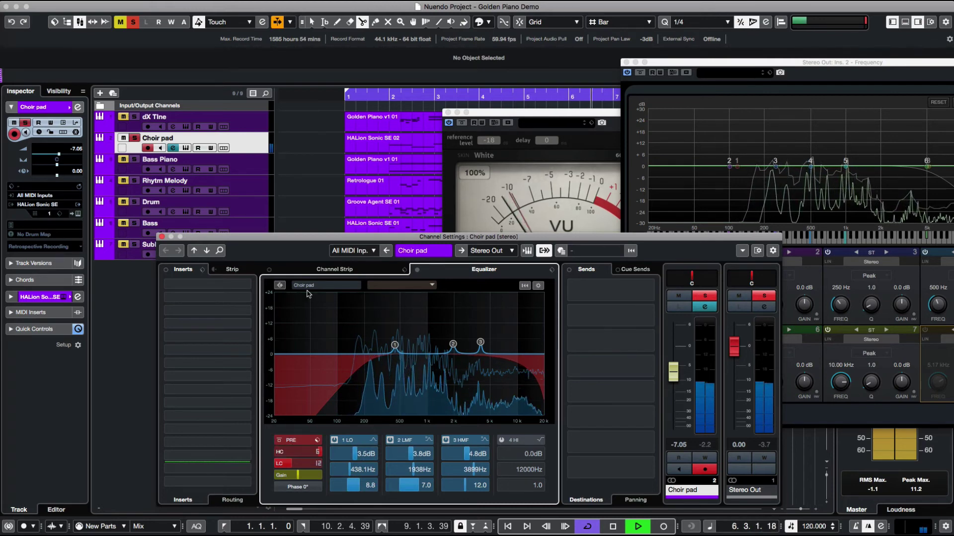
- Move the EQ module to the first position in the Choir pad's channel strip
{"action": "left_click", "coordinate": [357, 270]}
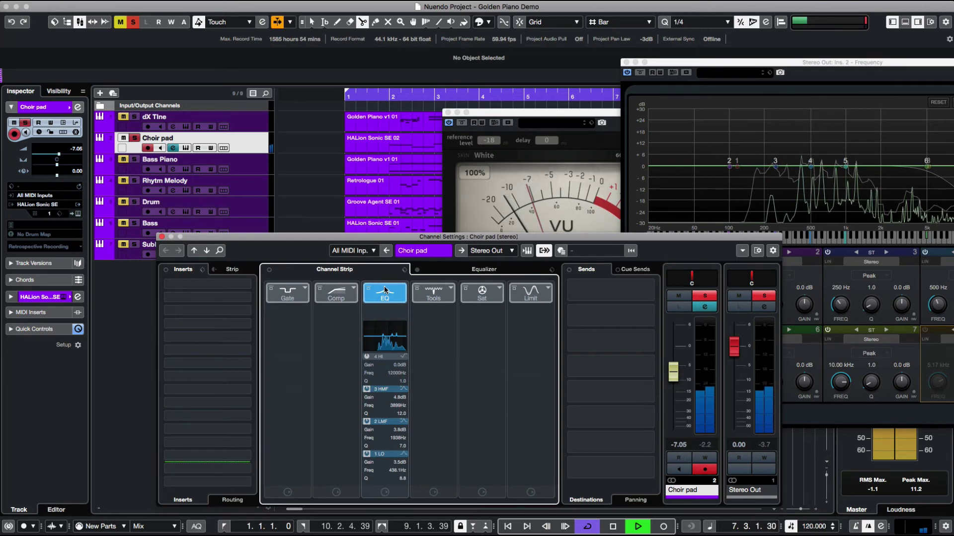
{"action": "left_click_drag", "start_coordinate": [385, 290], "coordinate": [332, 293]}
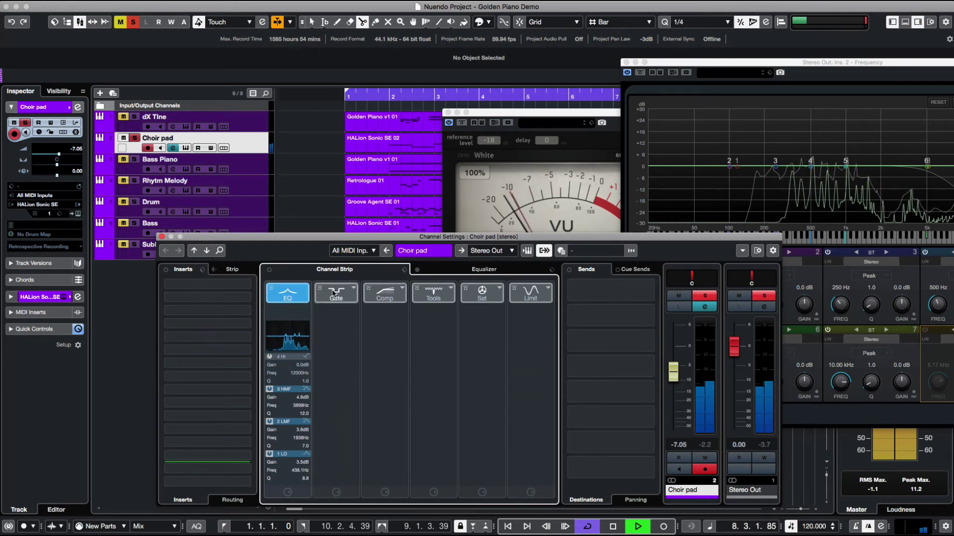
{"action": "left_click", "coordinate": [244, 284]}
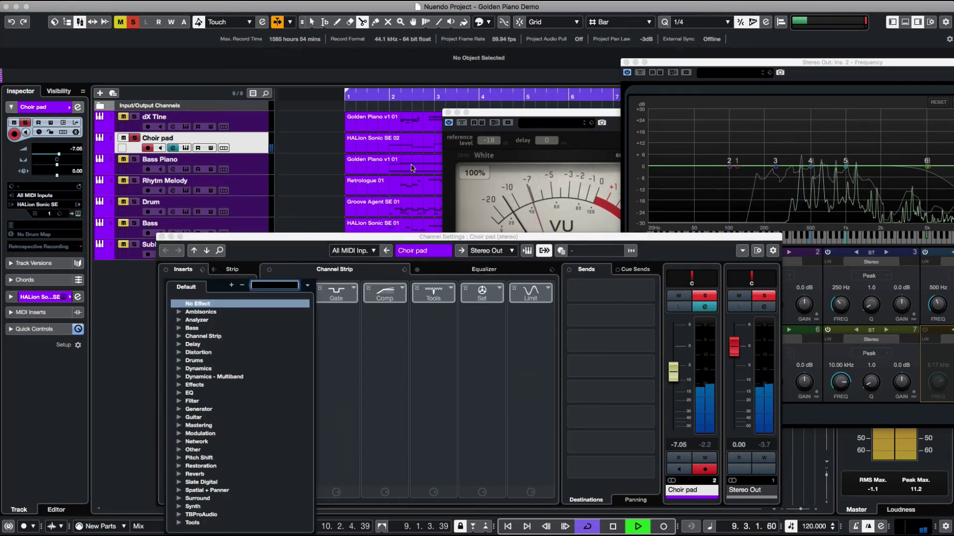
{"action": "type", "text": "fres"}
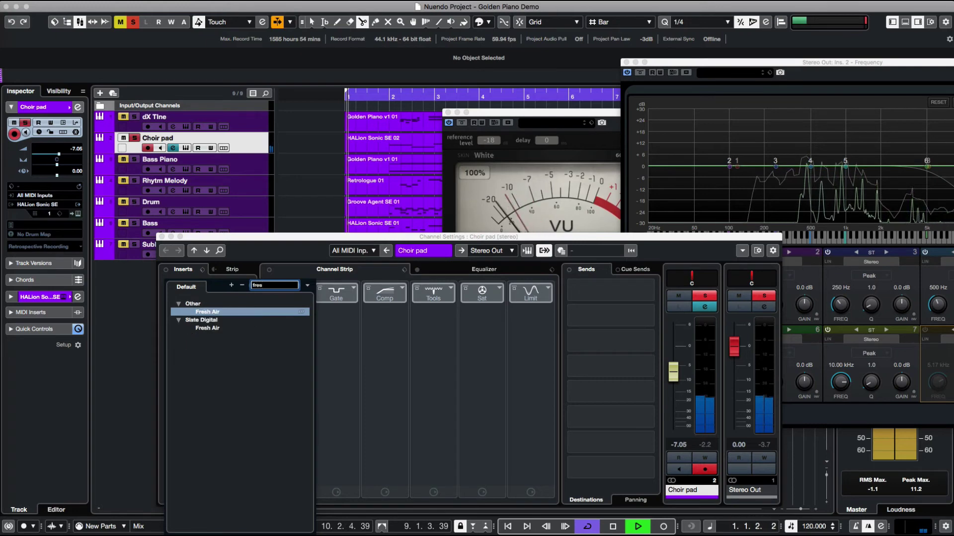
{"action": "key", "text": "Escape"}
- Stop playback and load the Slate Digital Fresh Air plug-in into the Choir pad's first insert slot
{"action": "key", "text": "space"}
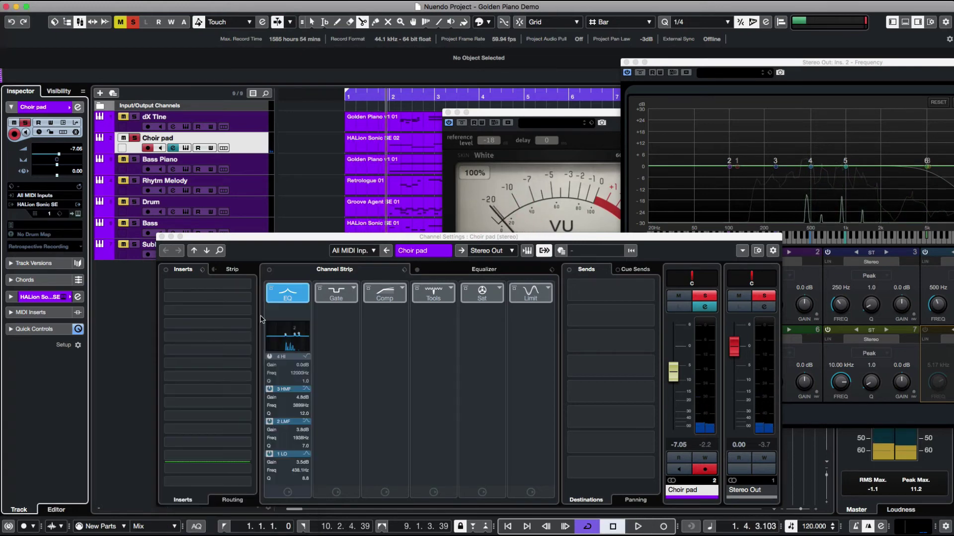
{"action": "left_click", "coordinate": [225, 287]}
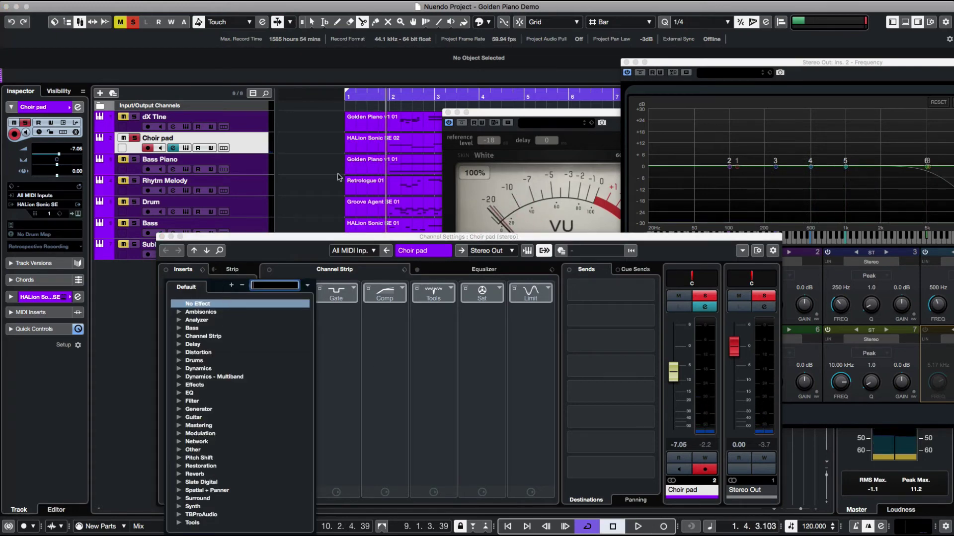
{"action": "type", "text": "fresh"}
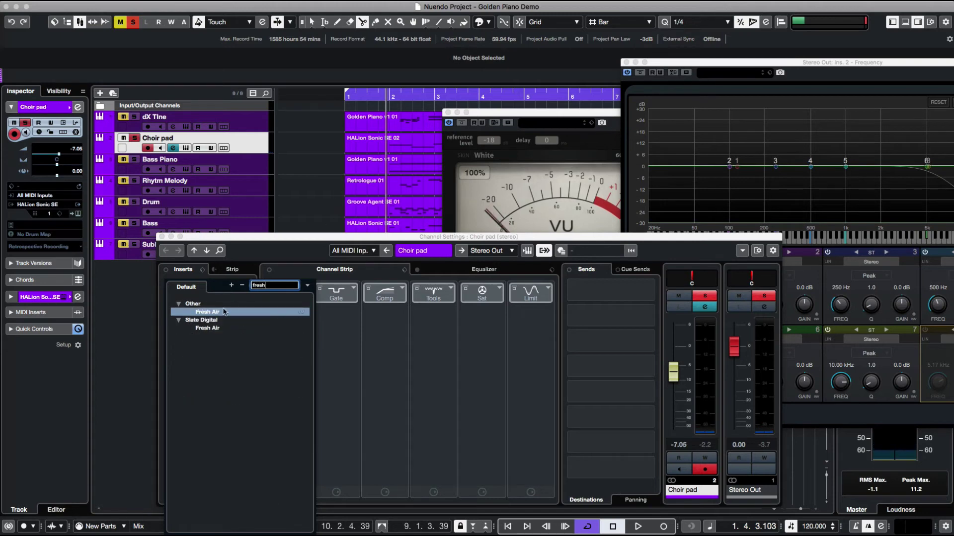
{"action": "left_click", "coordinate": [221, 329]}
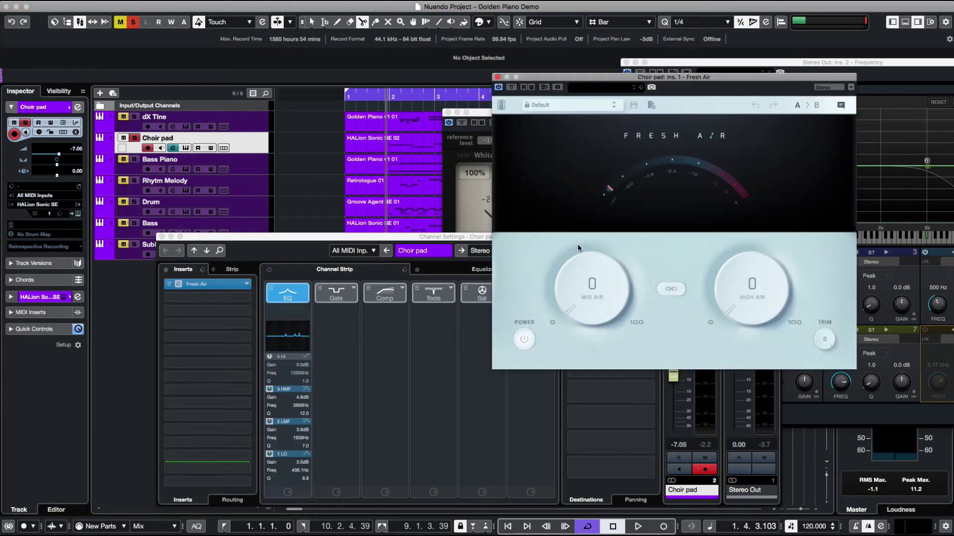
- Play the project and set Fresh Air's Mid Air to 13 and High Air to 27 on the Choir pad
{"action": "key", "text": "space"}
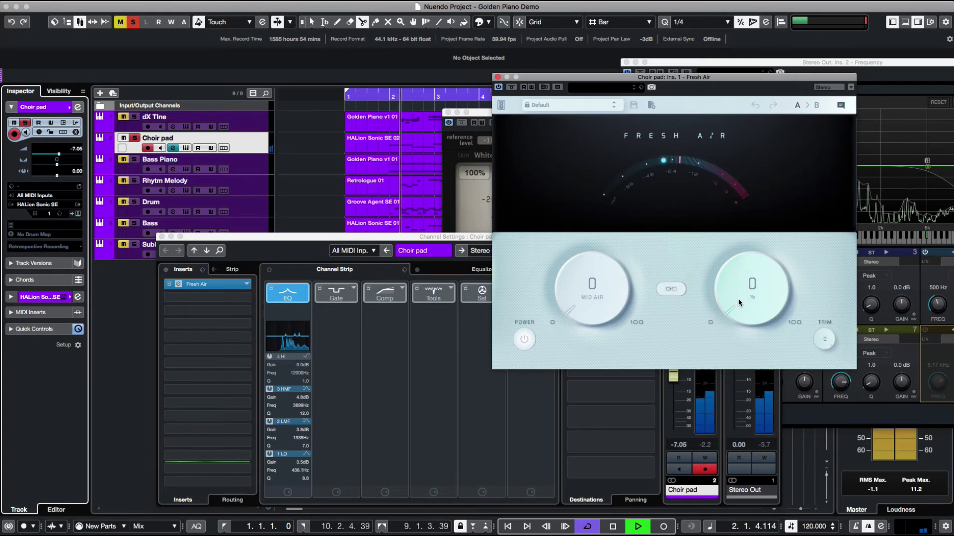
{"action": "left_click_drag", "start_coordinate": [738, 299], "coordinate": [722, 221]}
{"action": "left_click_drag", "start_coordinate": [568, 303], "coordinate": [564, 258]}
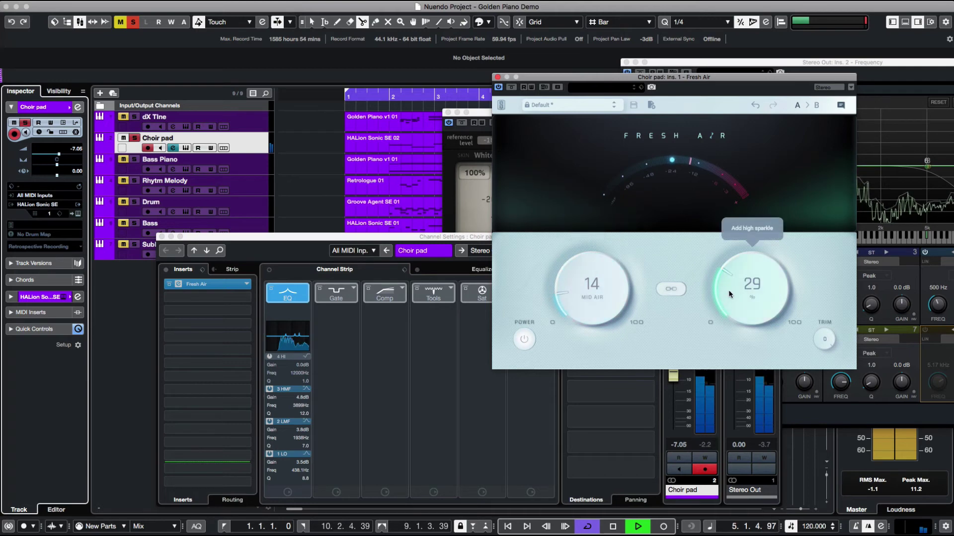
{"action": "left_click_drag", "start_coordinate": [728, 290], "coordinate": [728, 294]}
{"action": "left_click_drag", "start_coordinate": [580, 297], "coordinate": [579, 299]}
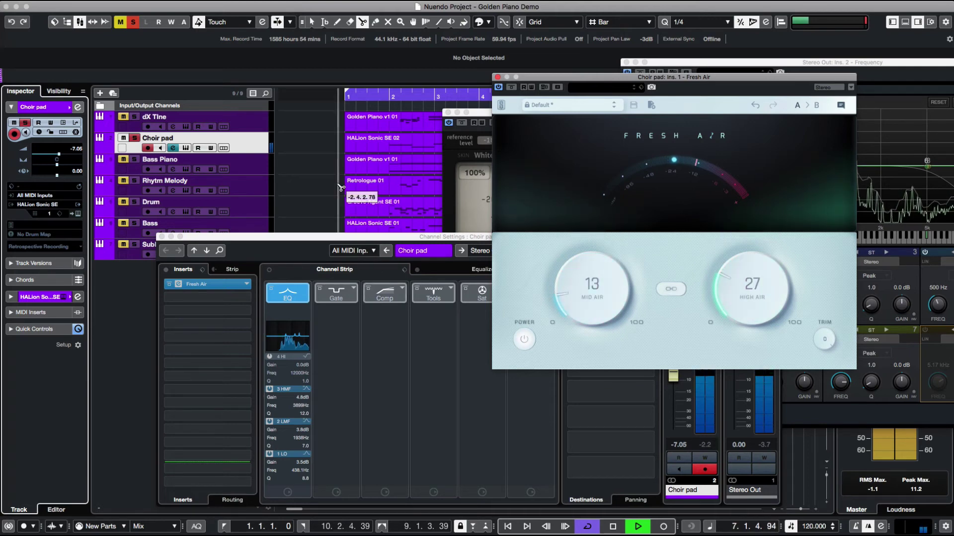
- Compare the Choir pad with Fresh Air bypassed and active, and close the plug-in window
{"action": "left_click", "coordinate": [522, 342]}
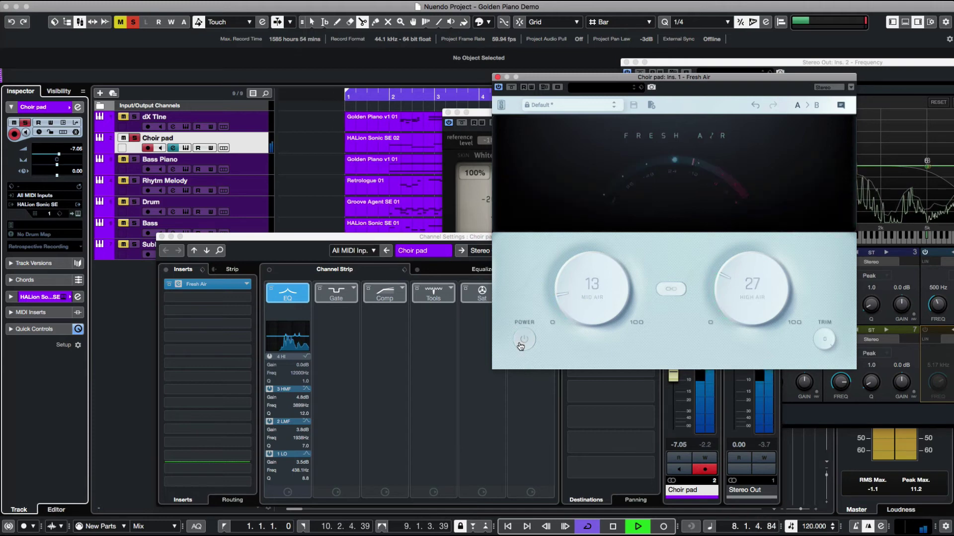
{"action": "left_click", "coordinate": [522, 342]}
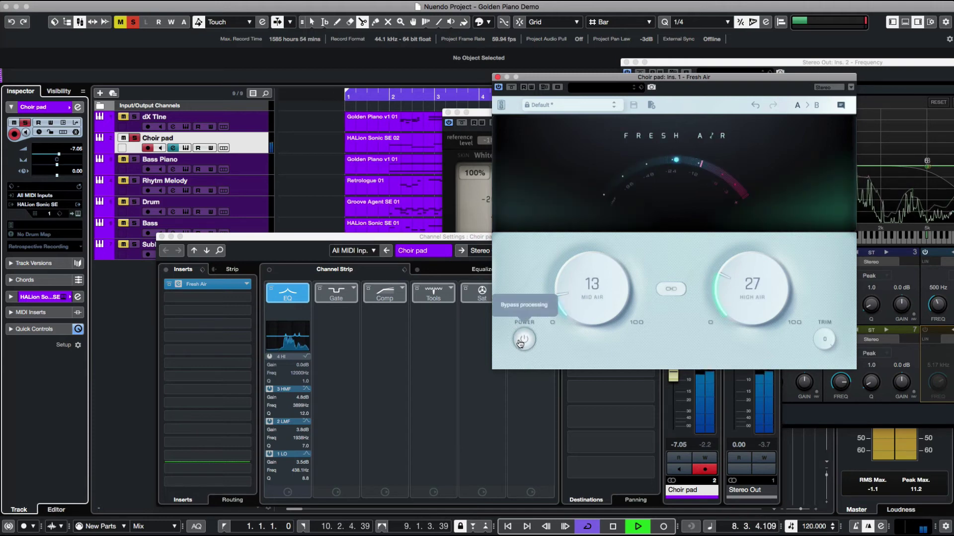
{"action": "left_click", "coordinate": [497, 78]}
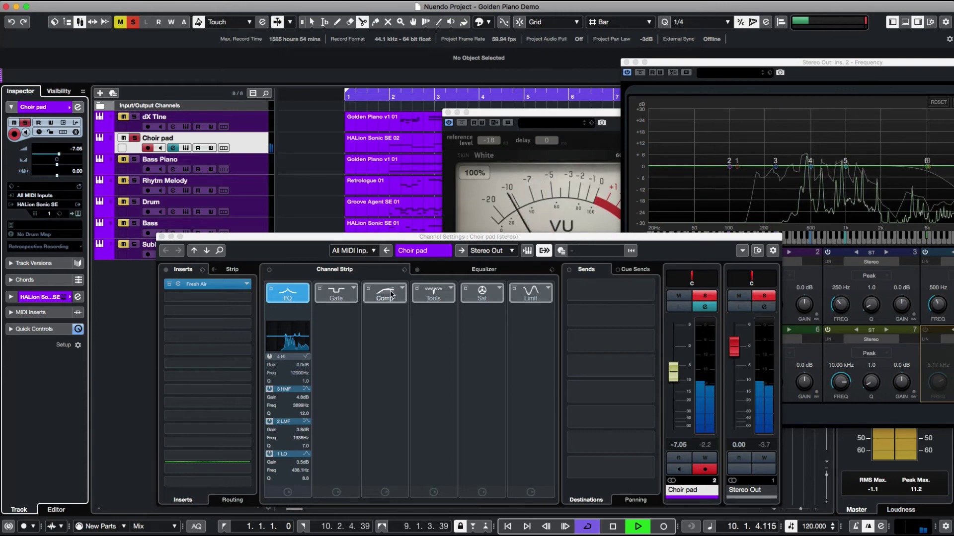
- Move the compressor module ahead of the gate in the Choir pad's strip, load the standard Compressor and open its detailed settings
{"action": "left_click_drag", "start_coordinate": [387, 294], "coordinate": [347, 294]}
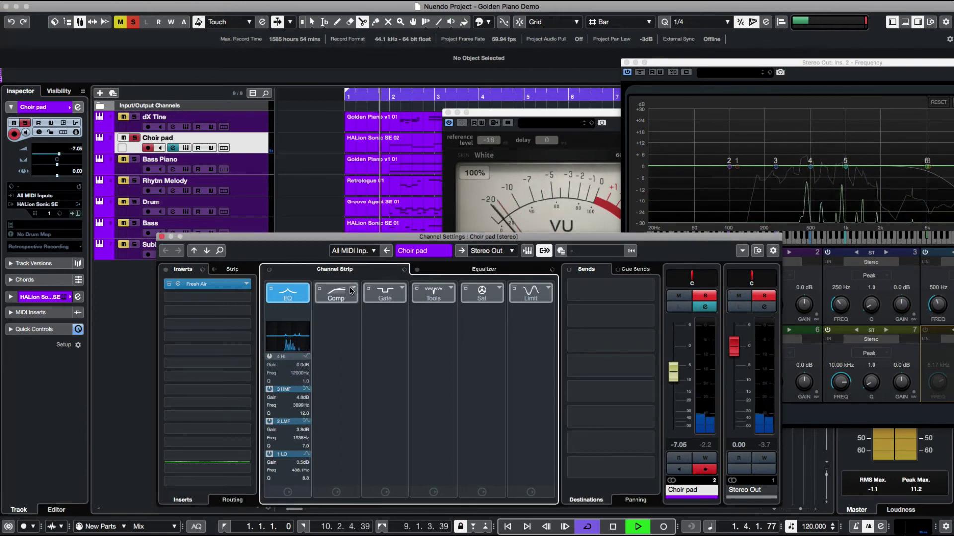
{"action": "left_click", "coordinate": [352, 289]}
{"action": "left_click", "coordinate": [370, 308]}
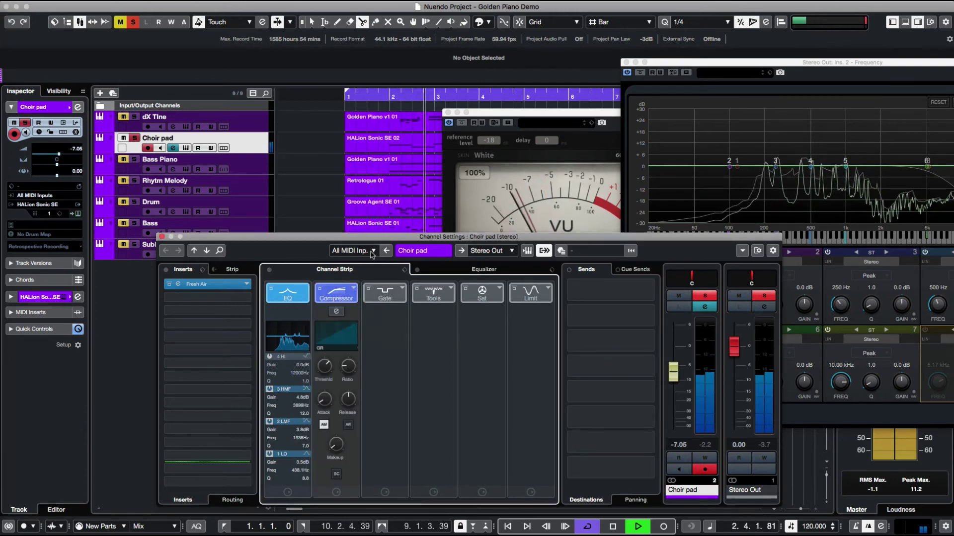
{"action": "left_click", "coordinate": [336, 294]}
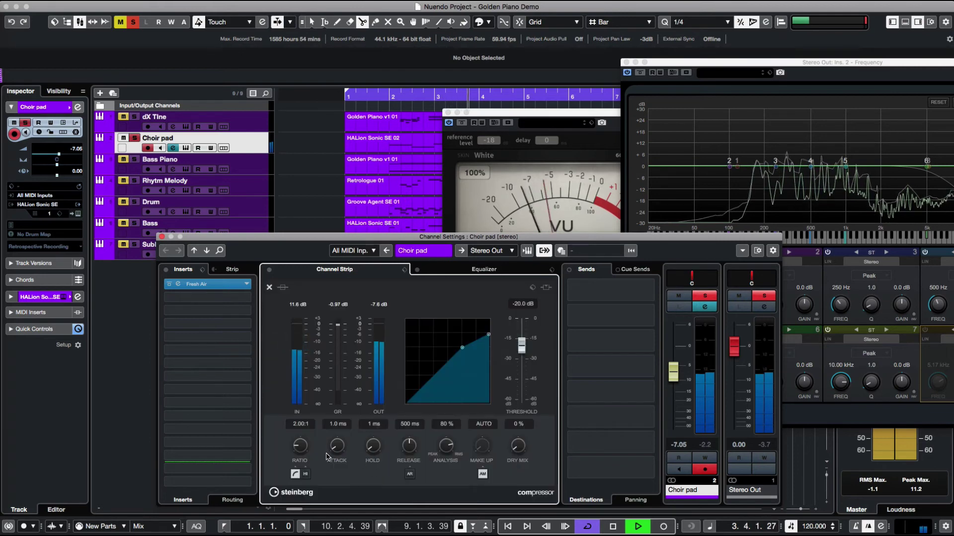
- Set the compressor's ratio to 4.41:1, attack 36.5 ms, hold 1351 ms, threshold -14.7 dB and manual make-up 0.8 dB, and close the channel settings
{"action": "left_click_drag", "start_coordinate": [300, 445], "coordinate": [300, 415]}
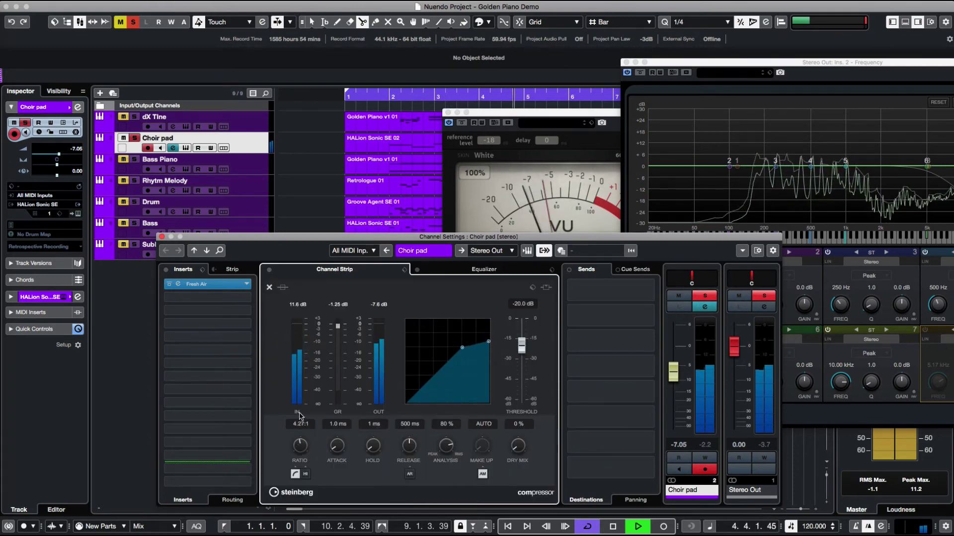
{"action": "left_click", "coordinate": [482, 474]}
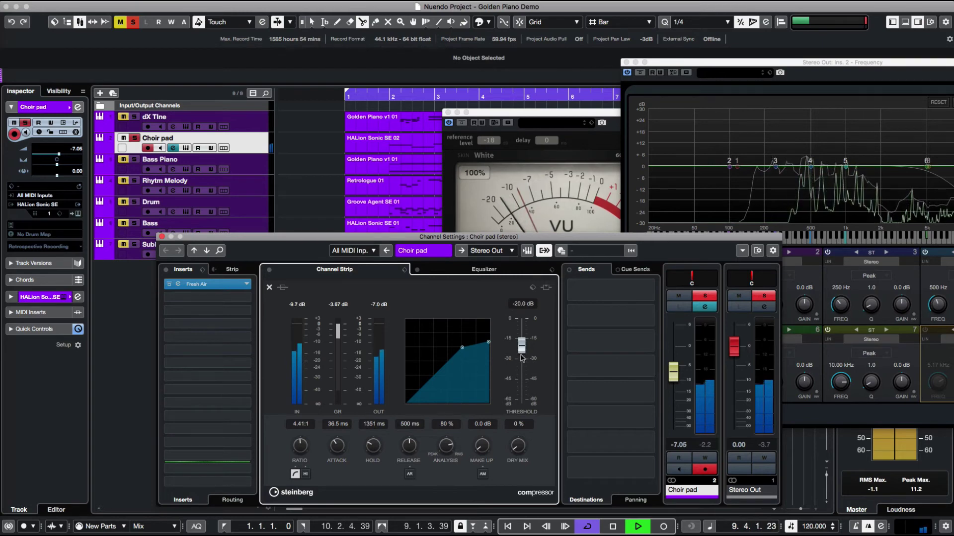
{"action": "left_click_drag", "start_coordinate": [520, 341], "coordinate": [520, 335]}
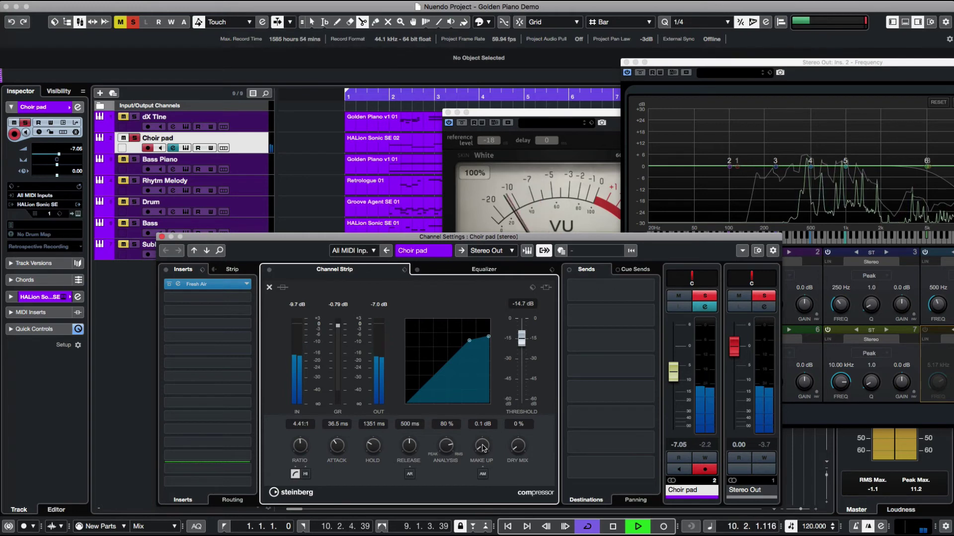
{"action": "left_click_drag", "start_coordinate": [482, 448], "coordinate": [484, 447]}
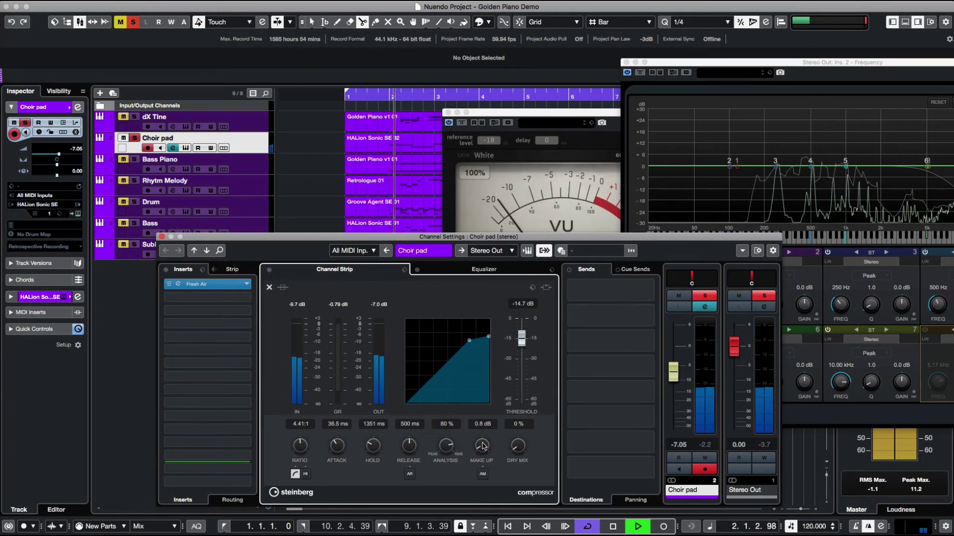
{"action": "left_click", "coordinate": [162, 237]}
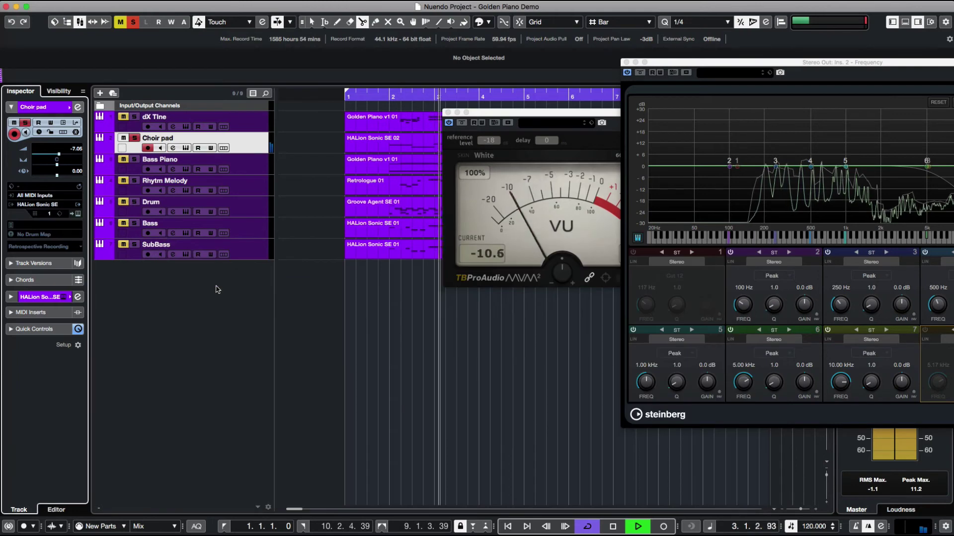
- Solo the Drum, Bass, SubBass and Bass Piano tracks together with the Choir pad
{"action": "left_click", "coordinate": [136, 203]}
{"action": "left_click", "coordinate": [134, 223]}
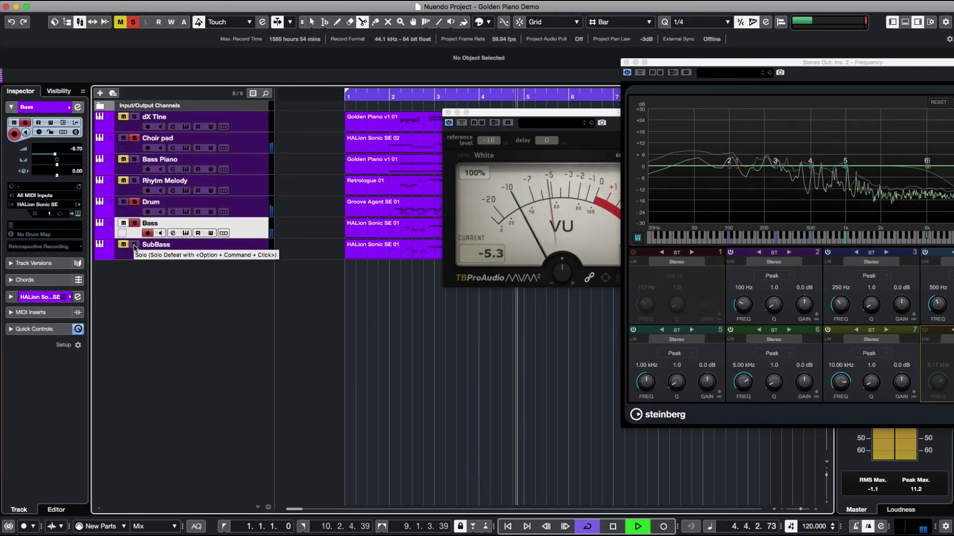
{"action": "left_click", "coordinate": [134, 245]}
{"action": "left_click", "coordinate": [134, 159]}
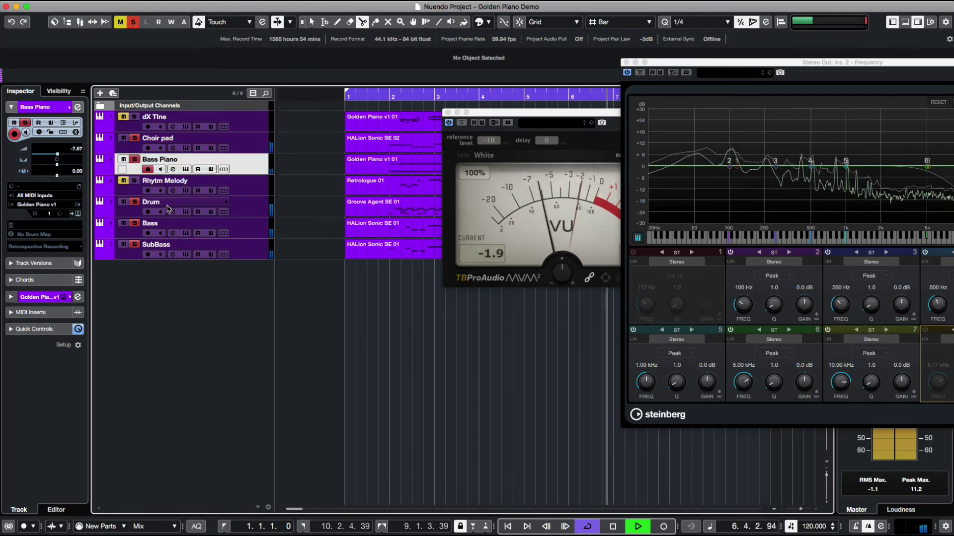
- Open the MixConsole and lower the Choir pad fader to -7.87, the Bass fader to -10.0 and the SubBass fader to -13.1
{"action": "key", "text": "F3"}
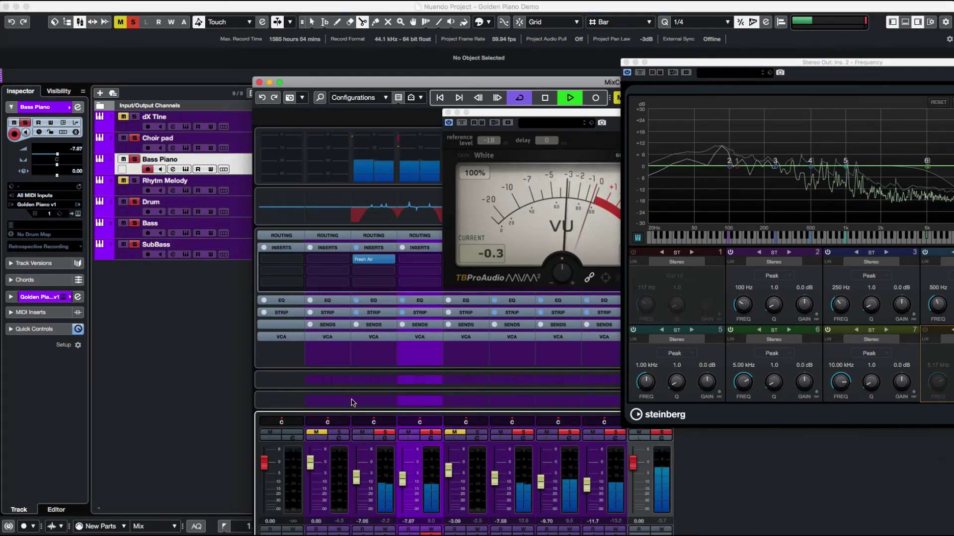
{"action": "left_click_drag", "start_coordinate": [348, 88], "coordinate": [158, 35]}
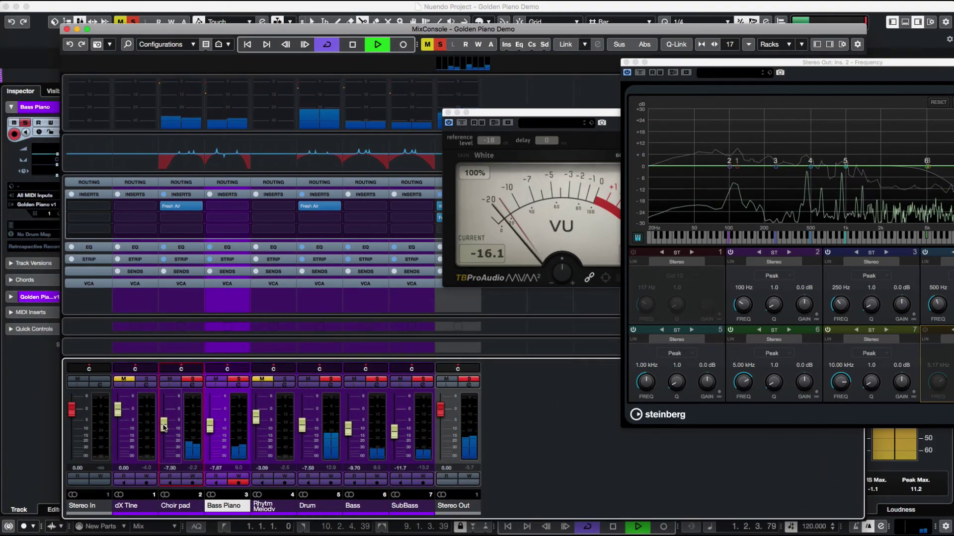
{"action": "left_click_drag", "start_coordinate": [164, 427], "coordinate": [164, 429]}
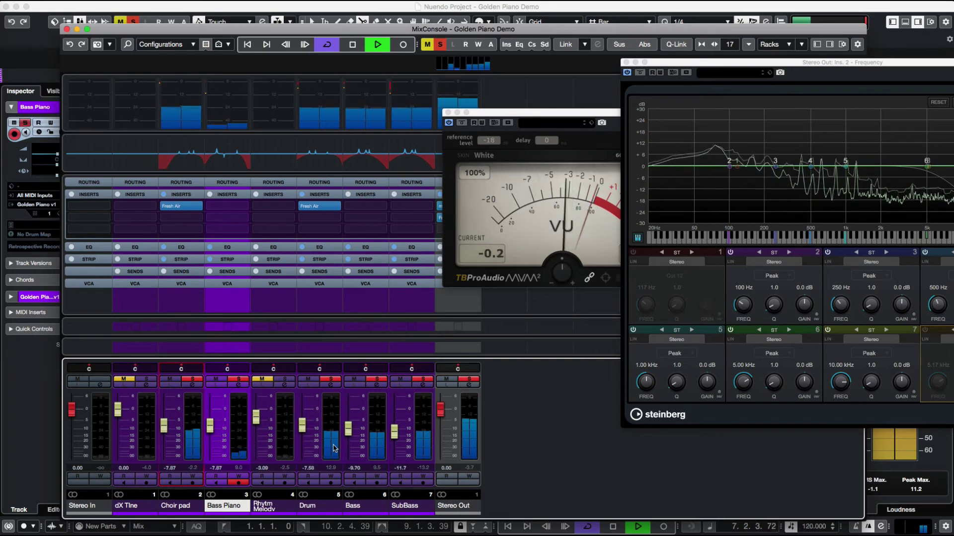
{"action": "left_click", "coordinate": [349, 432]}
{"action": "left_click_drag", "start_coordinate": [349, 432], "coordinate": [395, 439]}
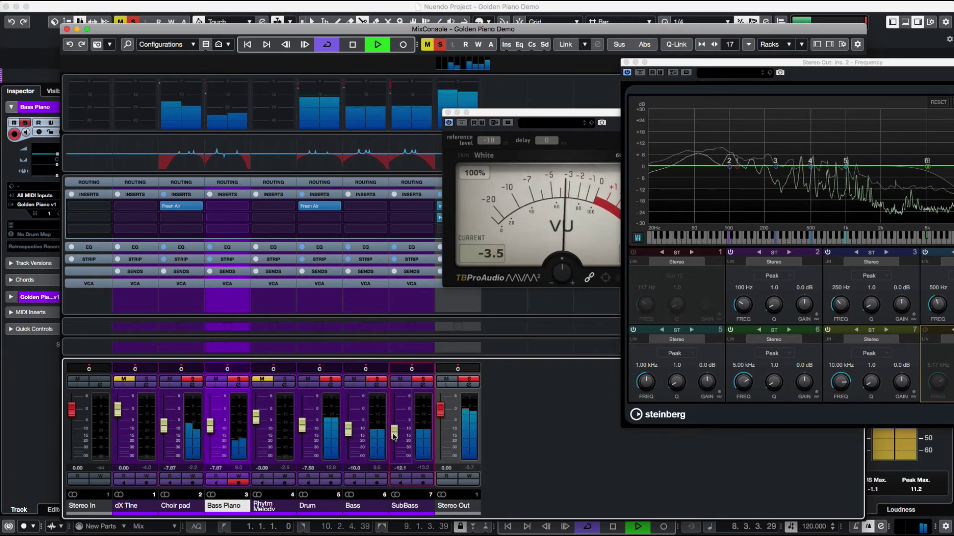
- Solo the dX Tine track, lower its fader to -3.59 and close the MixConsole
{"action": "left_click", "coordinate": [147, 382], "text": "super"}
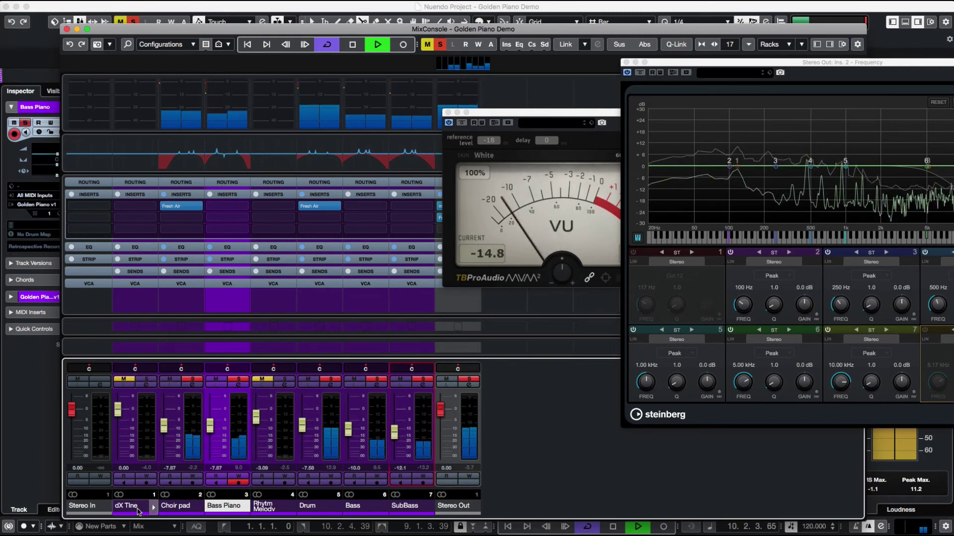
{"action": "left_click", "coordinate": [149, 413]}
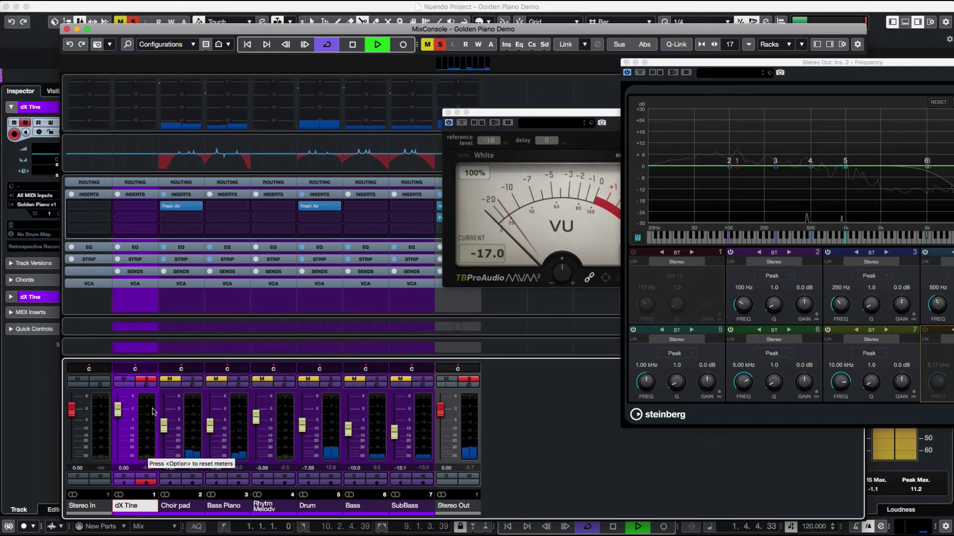
{"action": "left_click_drag", "start_coordinate": [118, 410], "coordinate": [117, 425]}
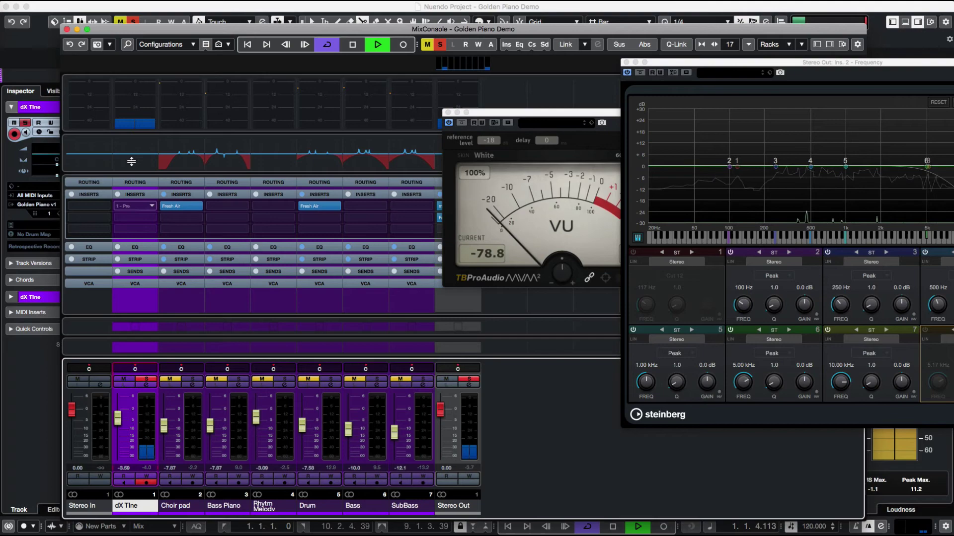
{"action": "left_click", "coordinate": [67, 28]}
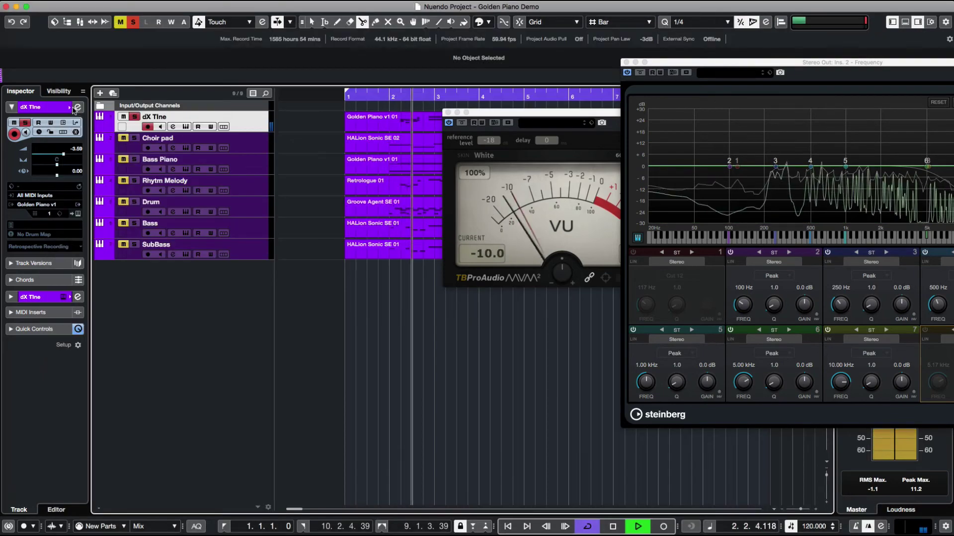
{"action": "left_click", "coordinate": [173, 126]}
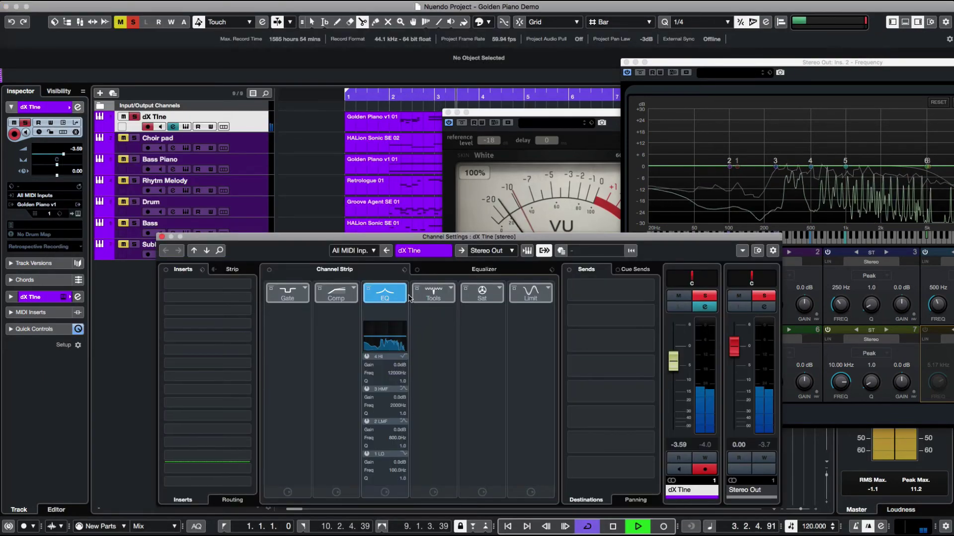
{"action": "left_click", "coordinate": [484, 269]}
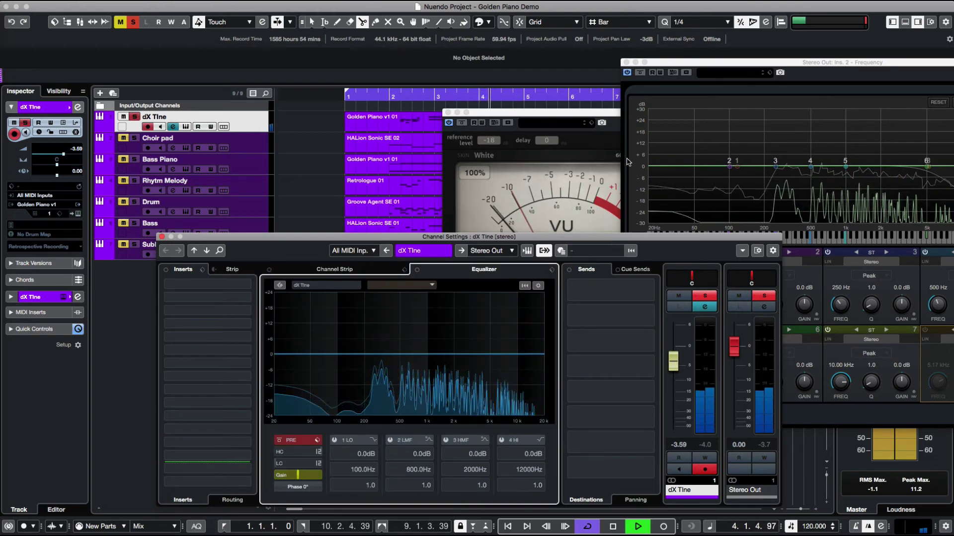
{"action": "left_click", "coordinate": [641, 101]}
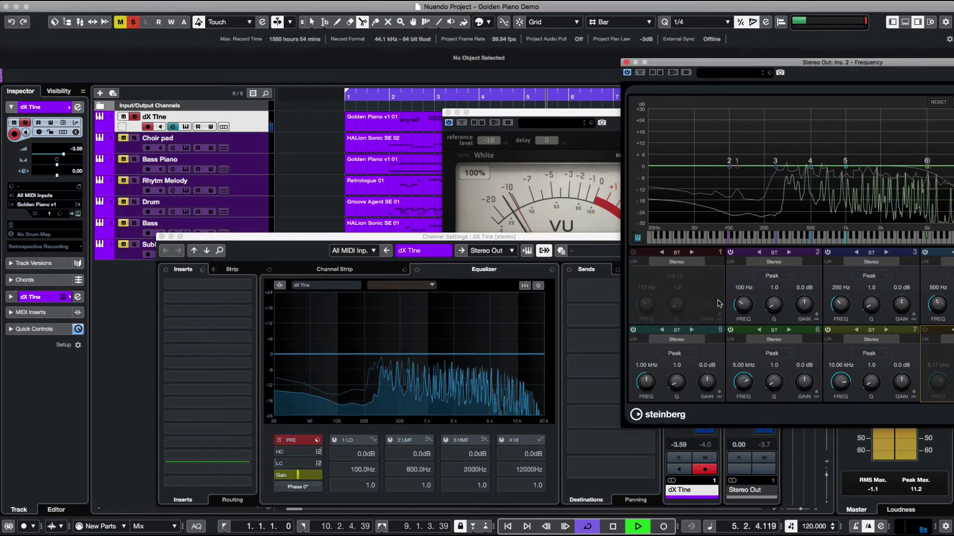
{"action": "left_click", "coordinate": [633, 252]}
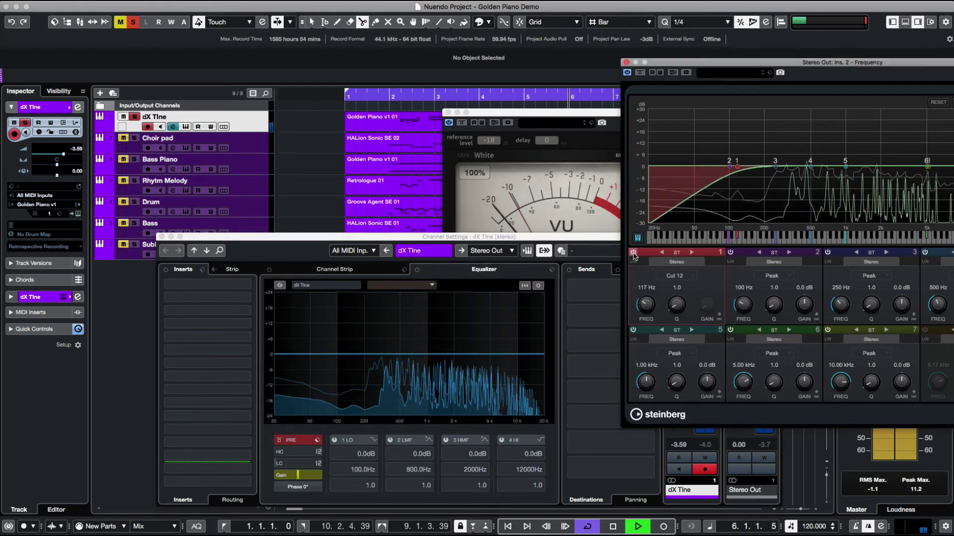
{"action": "left_click", "coordinate": [925, 330]}
- Enable dX Tine's low EQ band as Parametric I, sweep it with a narrow boost, and set it to 6.0 dB at 241.1 Hz, Q 8.0
{"action": "mouse_move", "coordinate": [321, 460]}
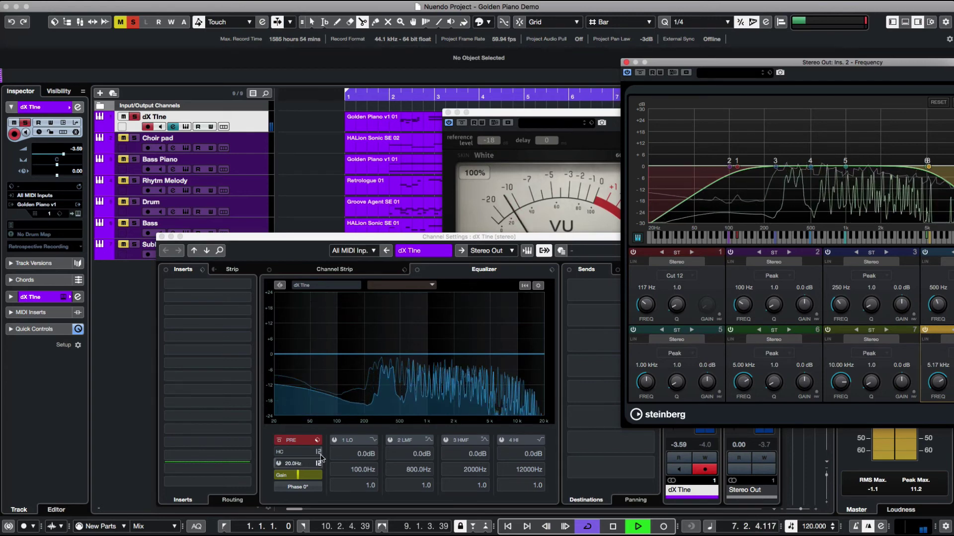
{"action": "left_click", "coordinate": [334, 441]}
{"action": "left_click", "coordinate": [372, 441]}
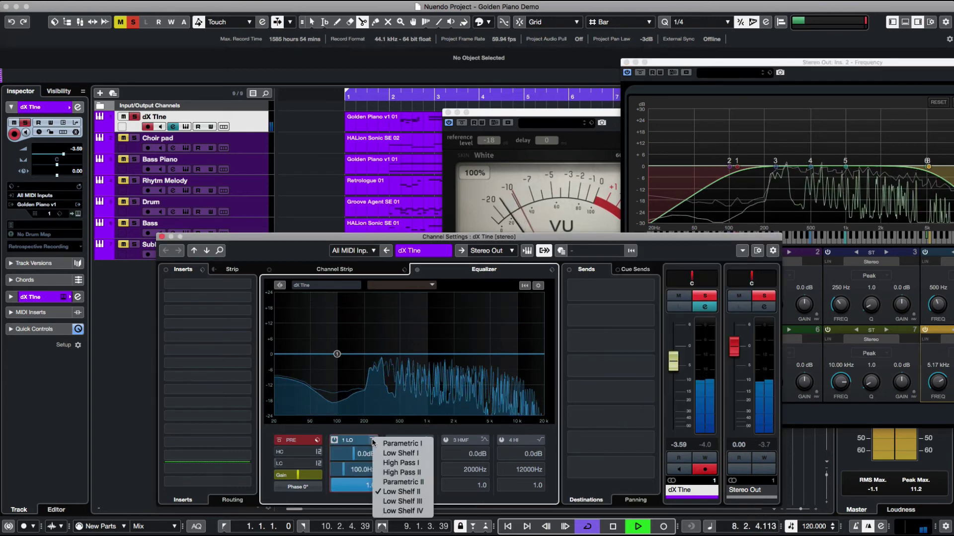
{"action": "left_click", "coordinate": [379, 445]}
{"action": "left_click_drag", "start_coordinate": [359, 486], "coordinate": [355, 440]}
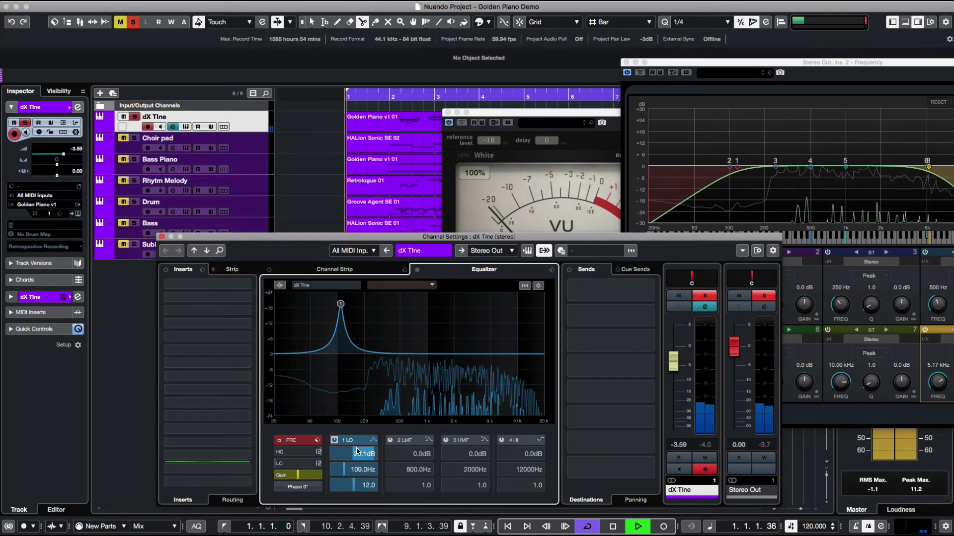
{"action": "left_click_drag", "start_coordinate": [350, 481], "coordinate": [350, 473]}
{"action": "scroll", "coordinate": [351, 470], "scroll_direction": "down", "scroll_amount": 4}
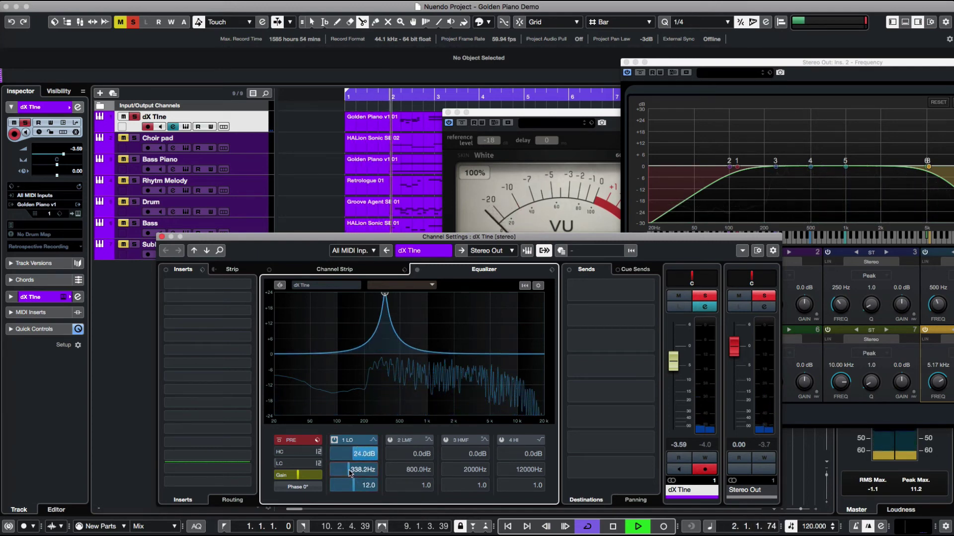
{"action": "scroll", "coordinate": [351, 470], "scroll_direction": "down", "scroll_amount": 4}
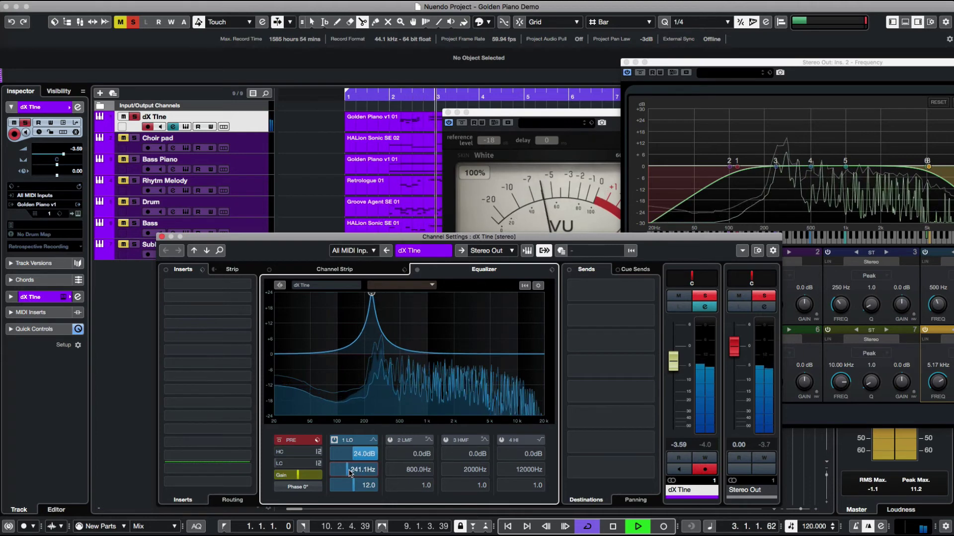
{"action": "scroll", "coordinate": [361, 455], "scroll_direction": "down", "scroll_amount": 5}
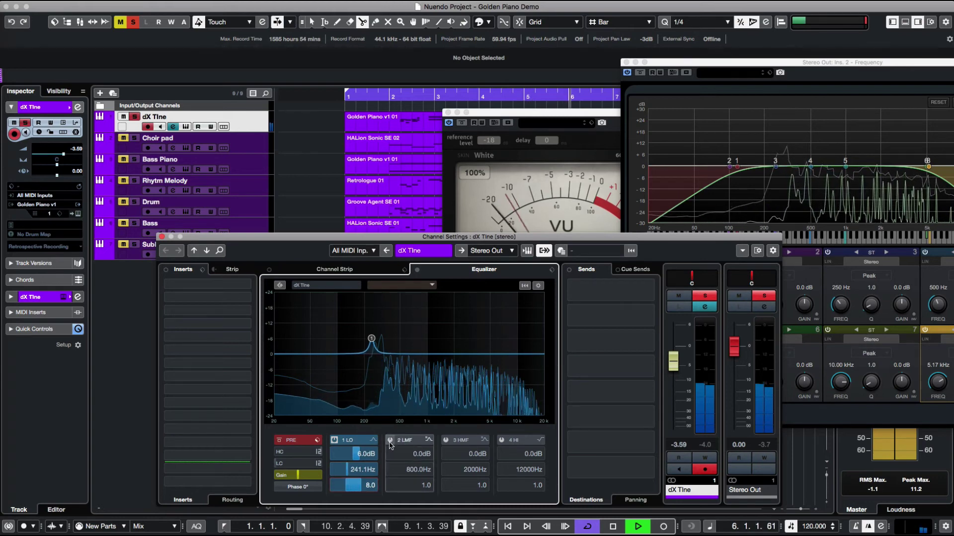
- Sweep dX Tine's low-mid EQ band with a narrow boost and set it to 4.7 dB at 748.2 Hz with Q 12.0
{"action": "left_click", "coordinate": [430, 457]}
{"action": "scroll", "coordinate": [420, 456], "scroll_direction": "up", "scroll_amount": 10}
{"action": "scroll", "coordinate": [420, 470], "scroll_direction": "up", "scroll_amount": 10}
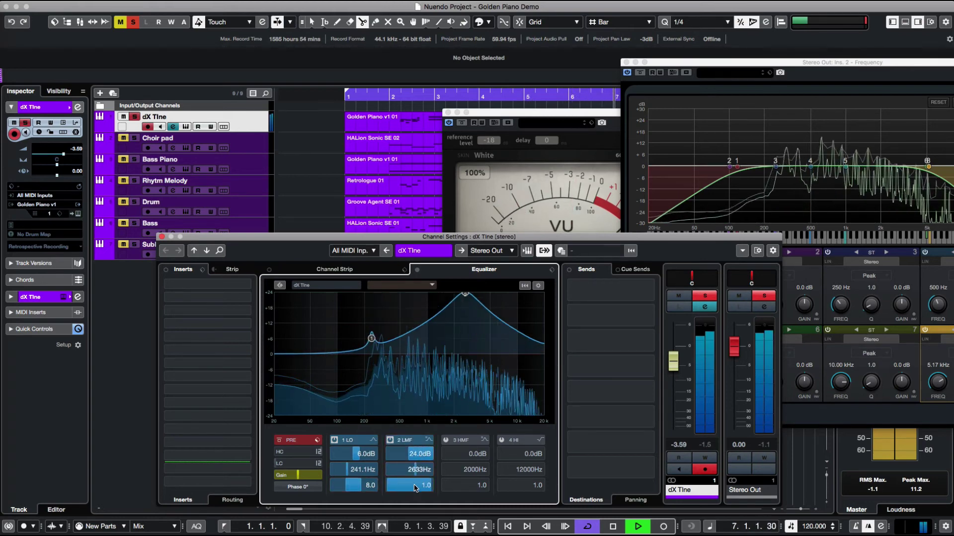
{"action": "scroll", "coordinate": [400, 486], "scroll_direction": "up", "scroll_amount": 10}
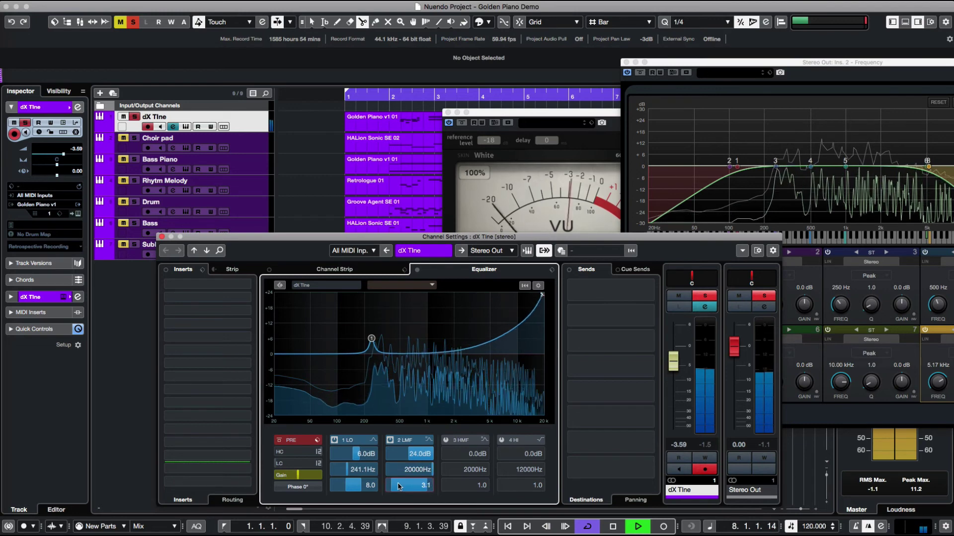
{"action": "scroll", "coordinate": [424, 471], "scroll_direction": "down", "scroll_amount": 8}
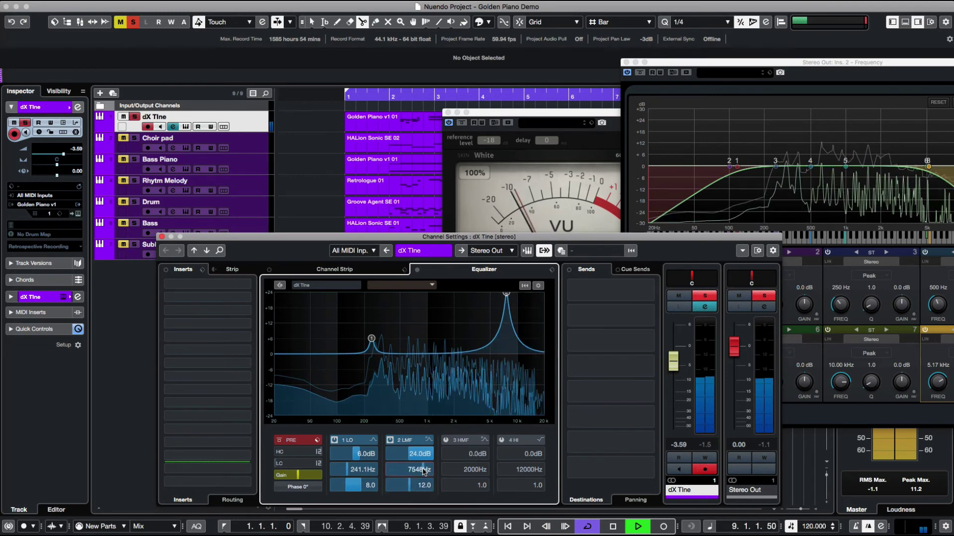
{"action": "scroll", "coordinate": [424, 471], "scroll_direction": "down", "scroll_amount": 3}
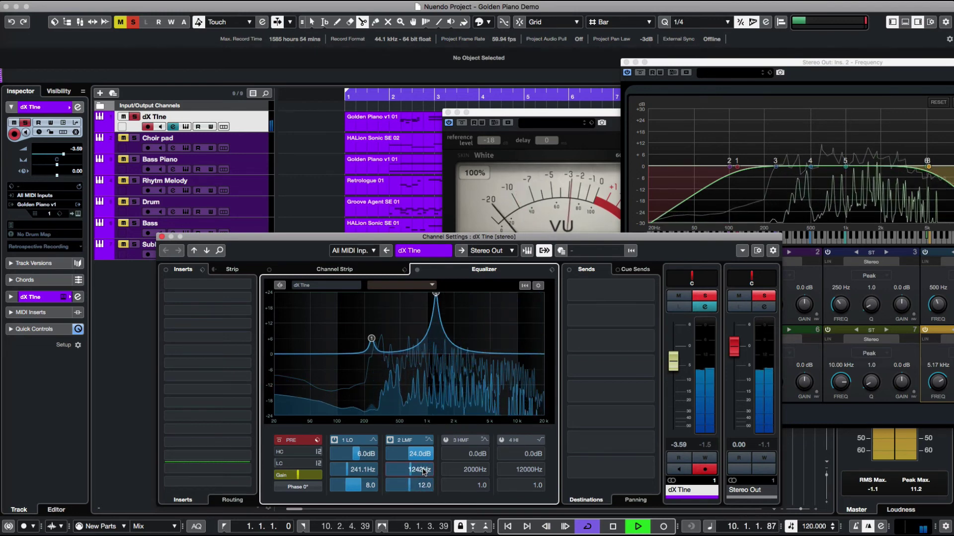
{"action": "scroll", "coordinate": [424, 471], "scroll_direction": "down", "scroll_amount": 2}
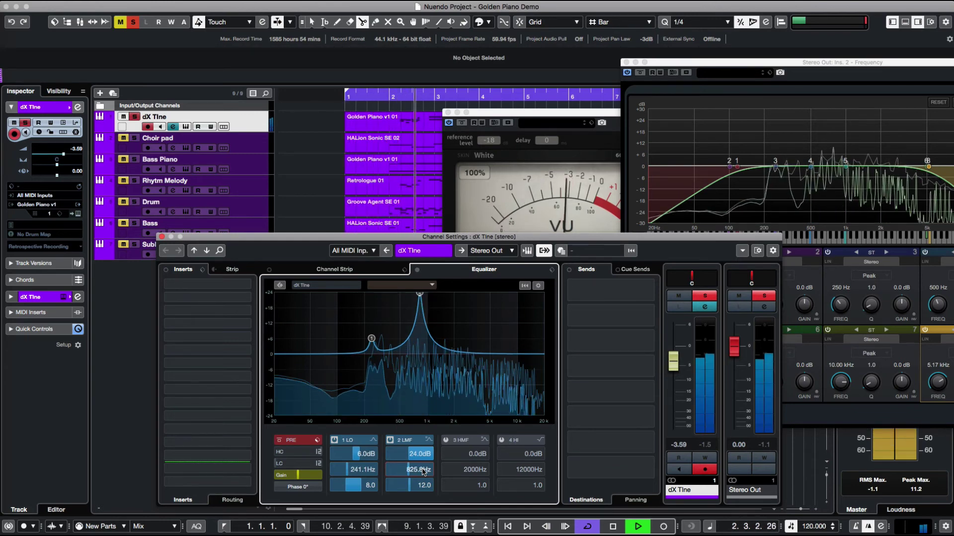
{"action": "scroll", "coordinate": [422, 470], "scroll_direction": "down", "scroll_amount": 1}
{"action": "scroll", "coordinate": [418, 455], "scroll_direction": "down", "scroll_amount": 16}
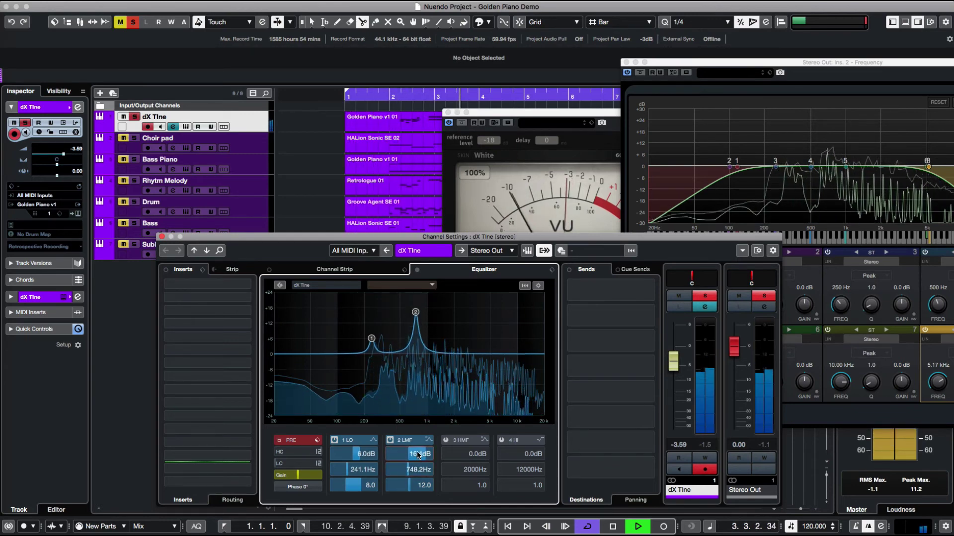
{"action": "scroll", "coordinate": [418, 455], "scroll_direction": "down", "scroll_amount": 3}
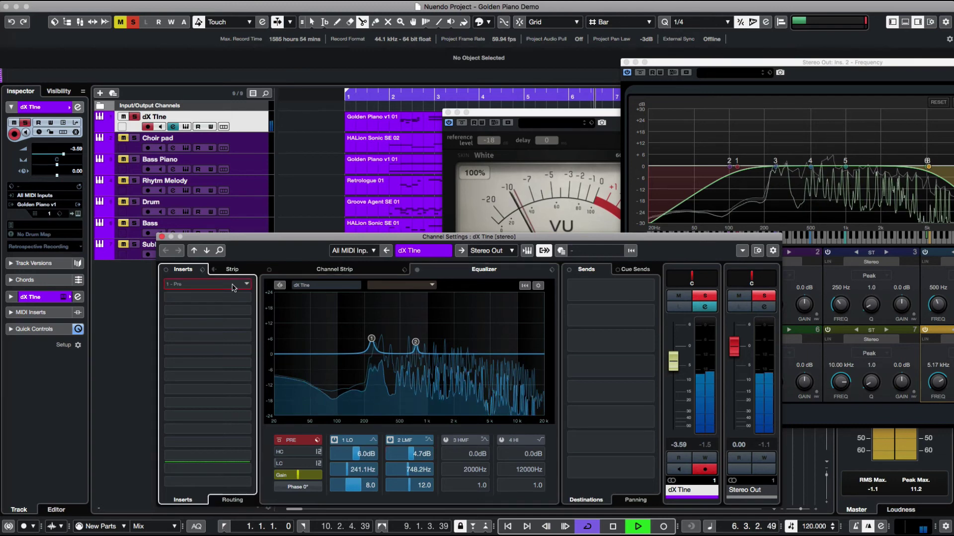
- Stop playback, load Slate Digital's Fresh Air into dX Tine's first insert slot and resume playback
{"action": "left_click", "coordinate": [208, 284]}
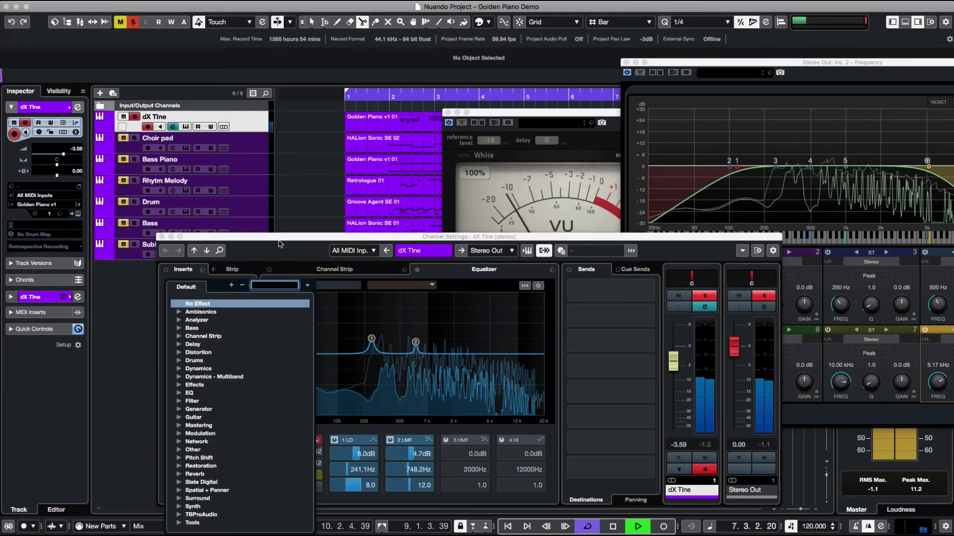
{"action": "left_click", "coordinate": [272, 272]}
{"action": "key", "text": "space"}
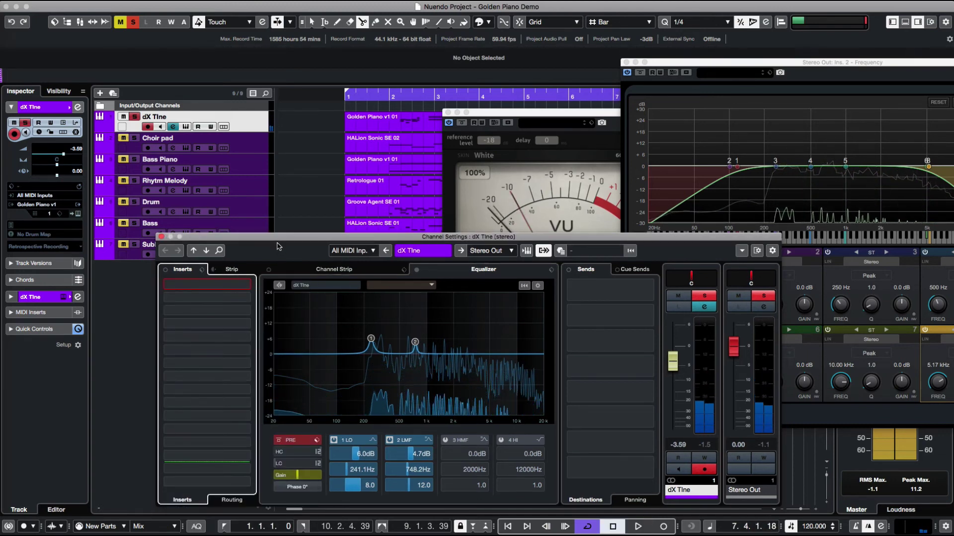
{"action": "left_click", "coordinate": [217, 286]}
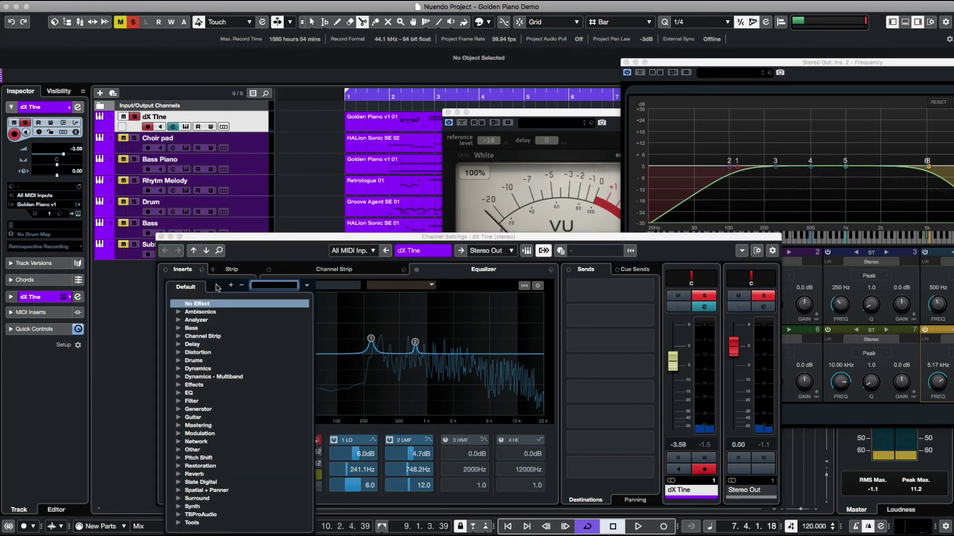
{"action": "type", "text": "fres"}
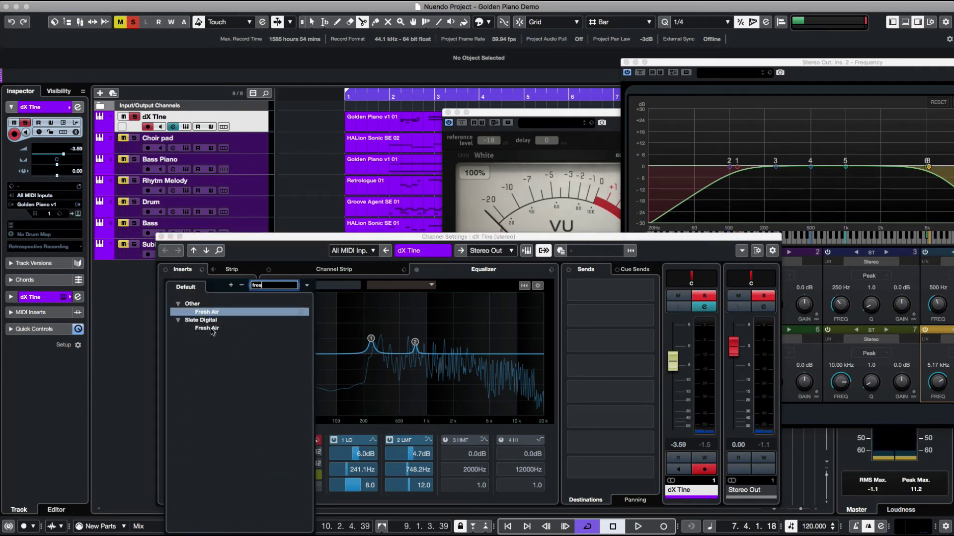
{"action": "left_click", "coordinate": [212, 328]}
{"action": "key", "text": "space"}
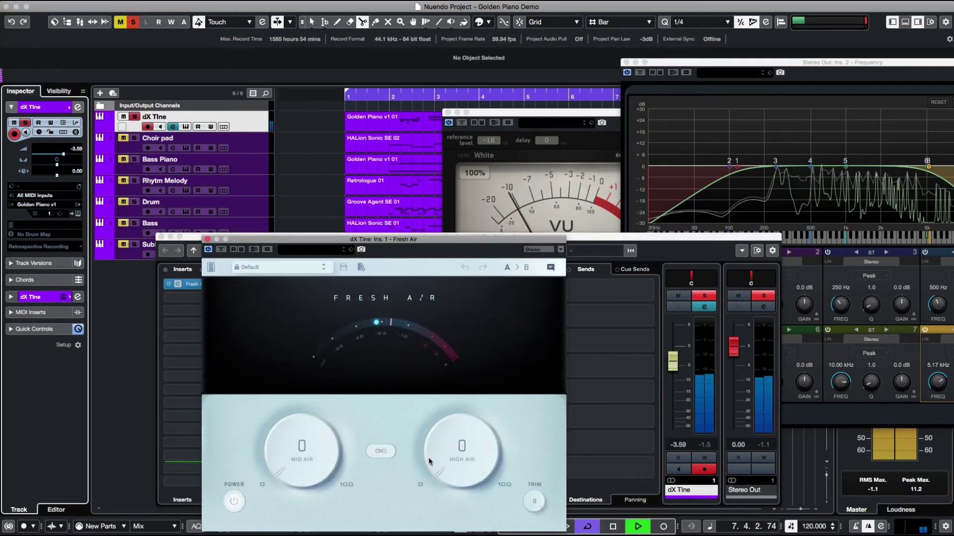
- Set Fresh Air to 13 Mid Air and 34 High Air, compare it with processing bypassed, and close the plug-in
{"action": "left_click_drag", "start_coordinate": [469, 464], "coordinate": [428, 356]}
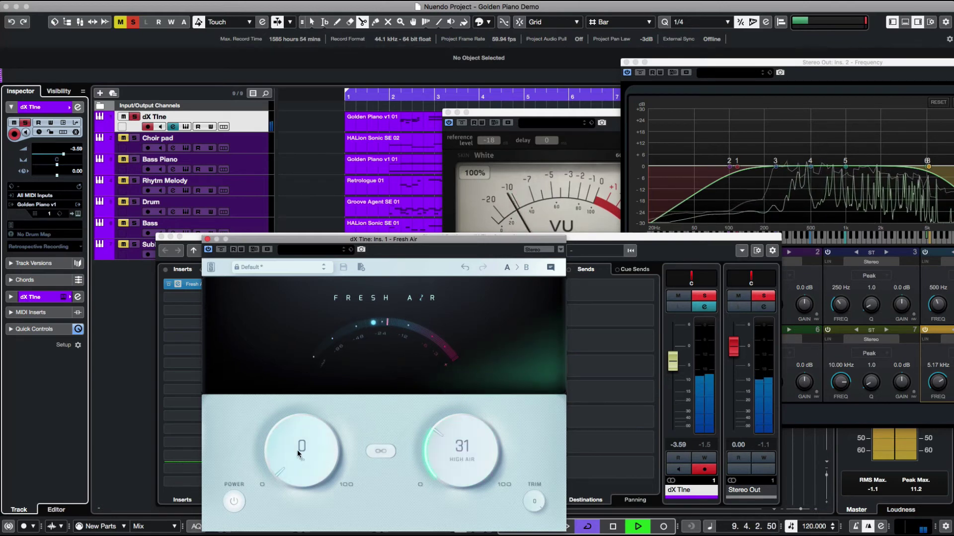
{"action": "left_click_drag", "start_coordinate": [300, 449], "coordinate": [278, 424]}
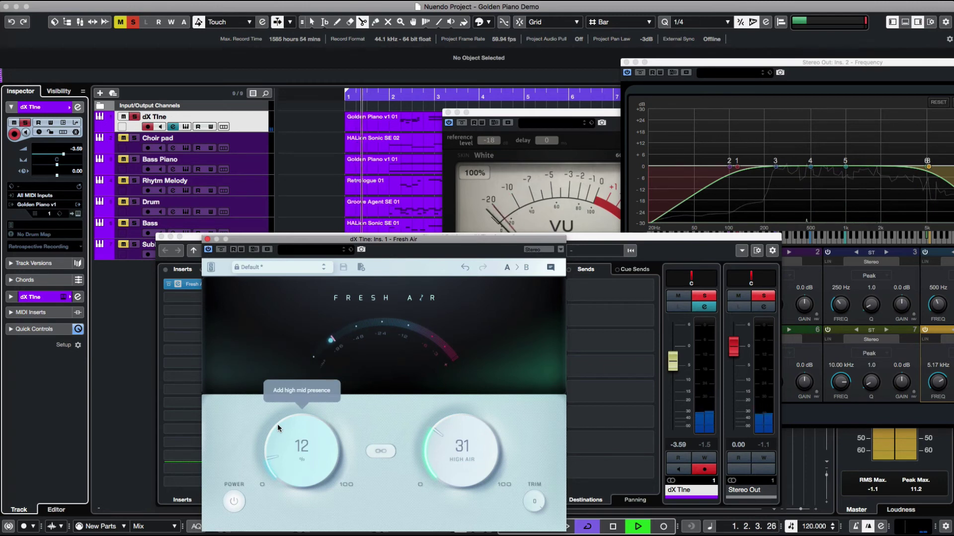
{"action": "left_click_drag", "start_coordinate": [278, 424], "coordinate": [277, 421]}
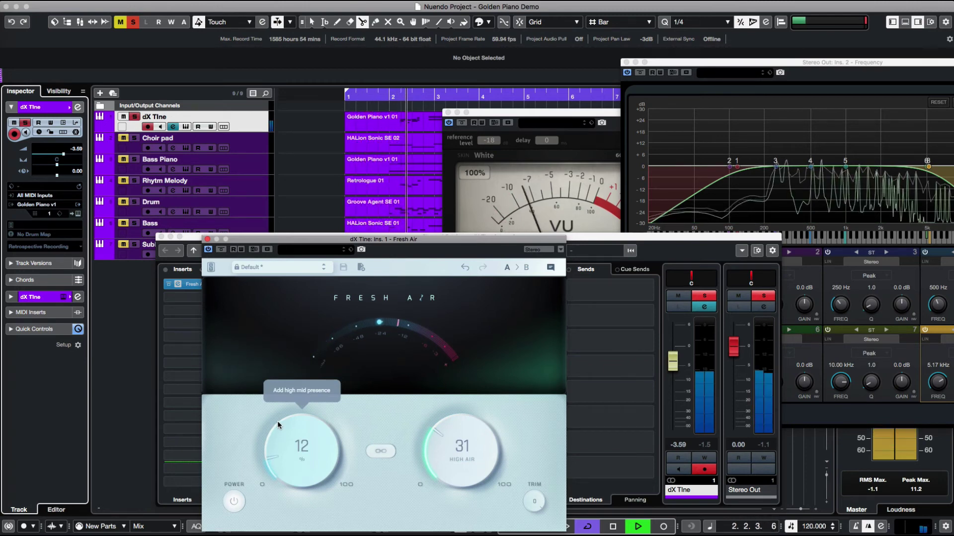
{"action": "left_click_drag", "start_coordinate": [468, 463], "coordinate": [458, 451]}
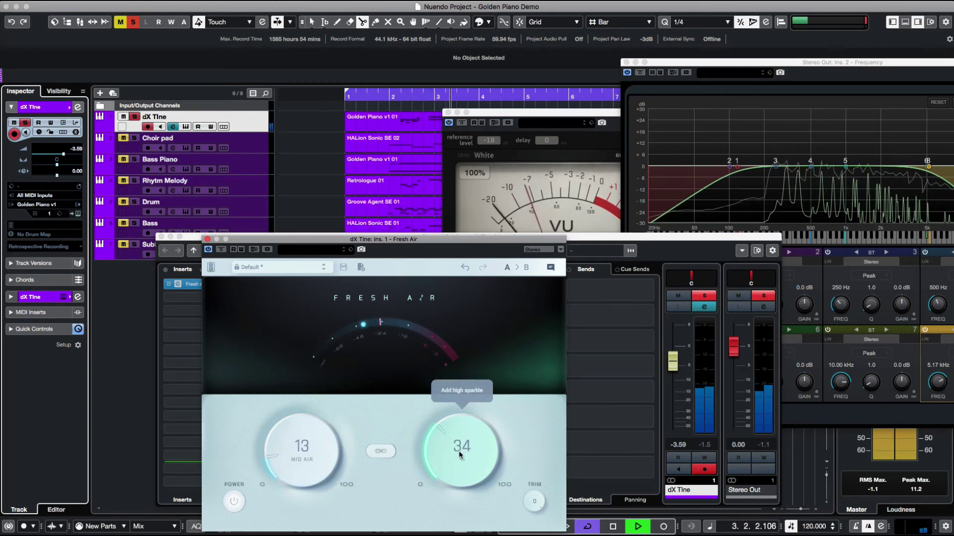
{"action": "left_click", "coordinate": [235, 502]}
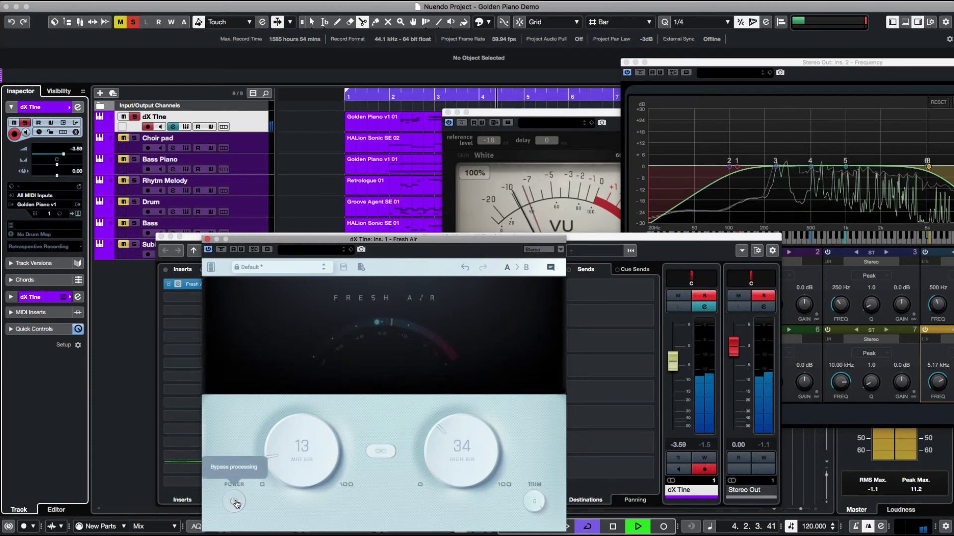
{"action": "left_click", "coordinate": [234, 502]}
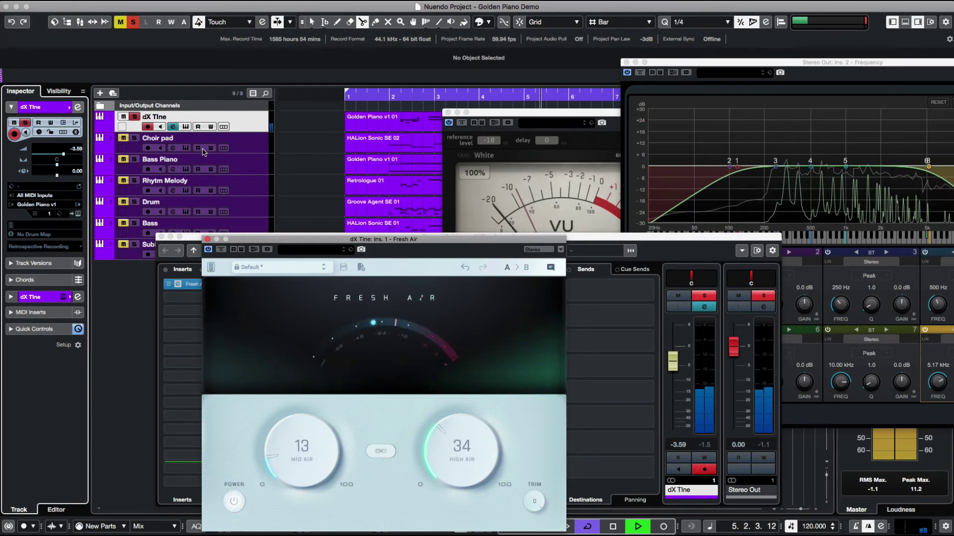
{"action": "left_click", "coordinate": [207, 240]}
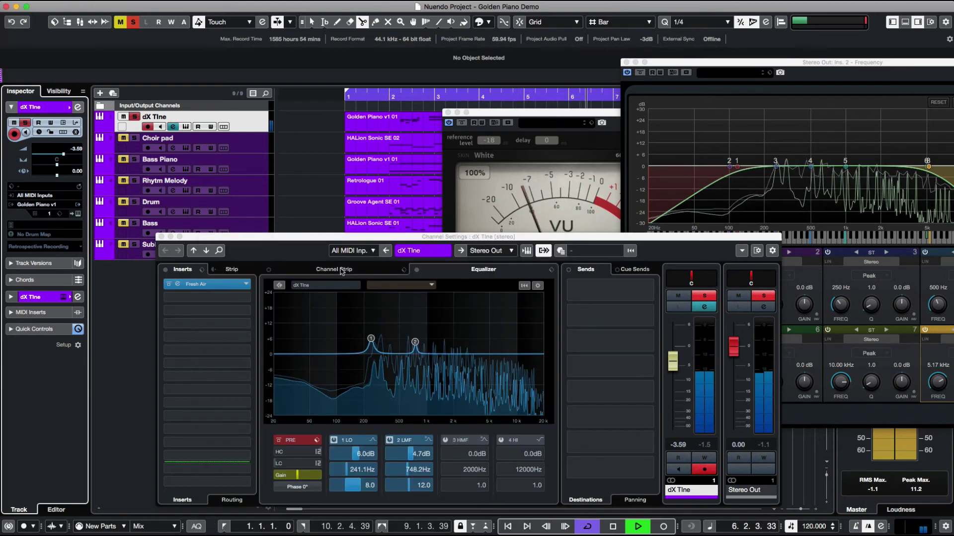
{"action": "left_click", "coordinate": [334, 270]}
{"action": "left_click_drag", "start_coordinate": [390, 294], "coordinate": [288, 293]}
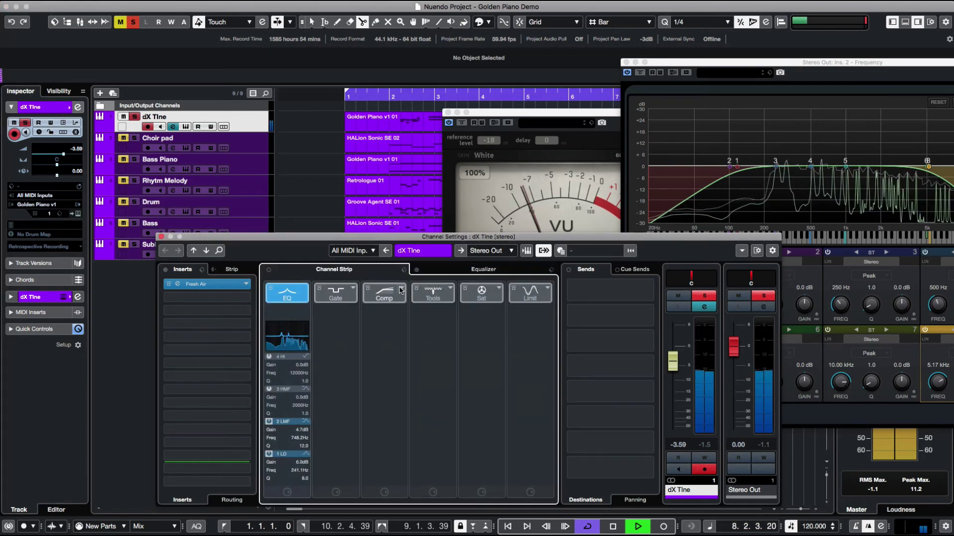
{"action": "left_click", "coordinate": [382, 294]}
{"action": "left_click", "coordinate": [437, 304]}
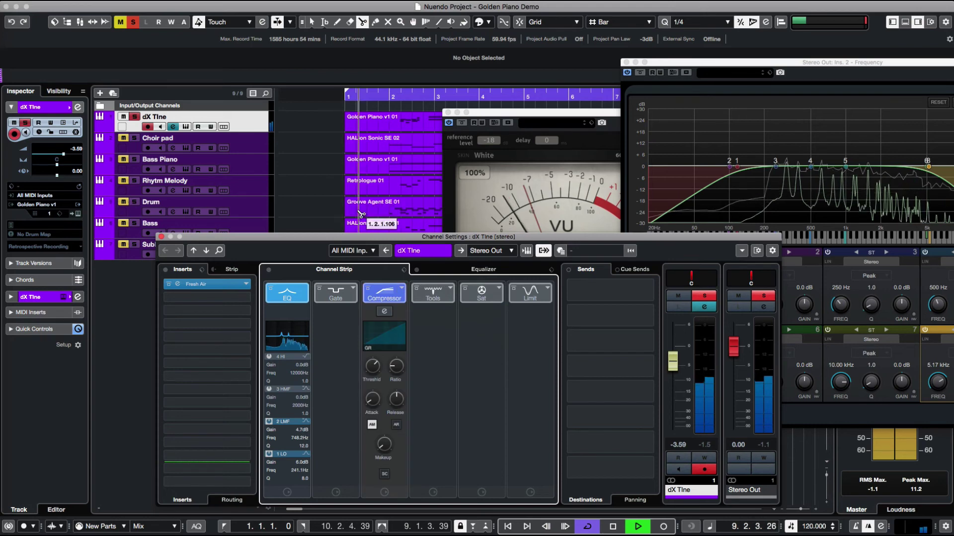
- Open dX Tine's compressor, turn off automatic make-up gain, and set ratio to 3.96:1, attack to 7.0 ms and hold to 426 ms
{"action": "left_click", "coordinate": [383, 313]}
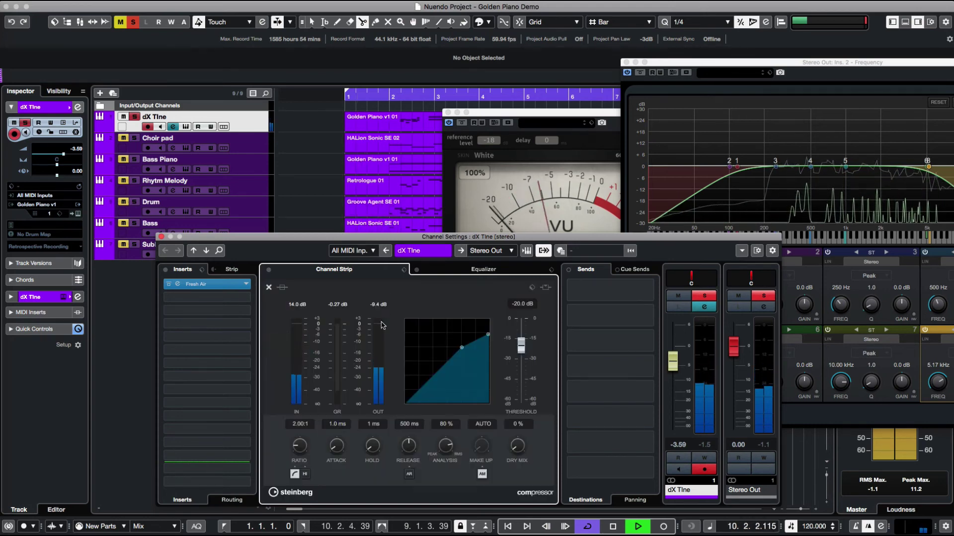
{"action": "left_click", "coordinate": [479, 474]}
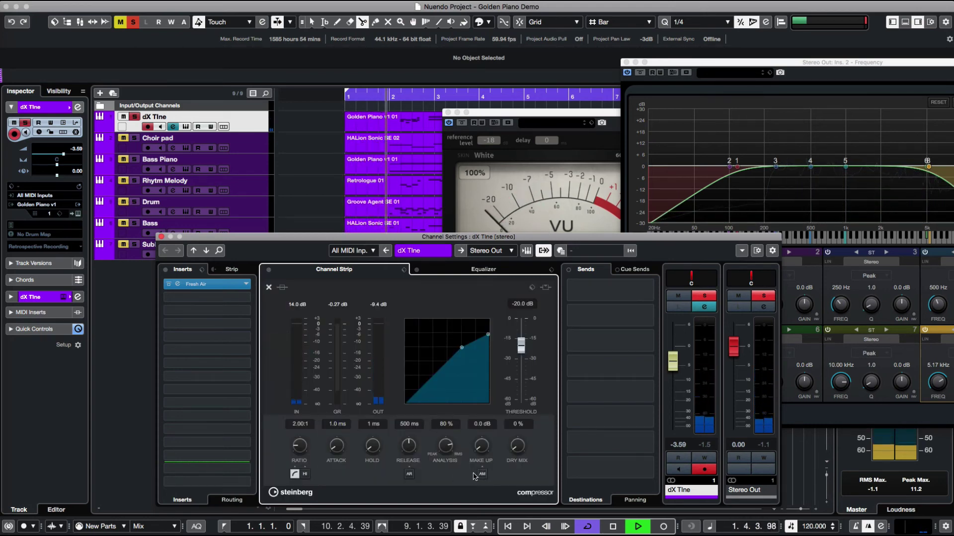
{"action": "left_click_drag", "start_coordinate": [300, 446], "coordinate": [308, 424]}
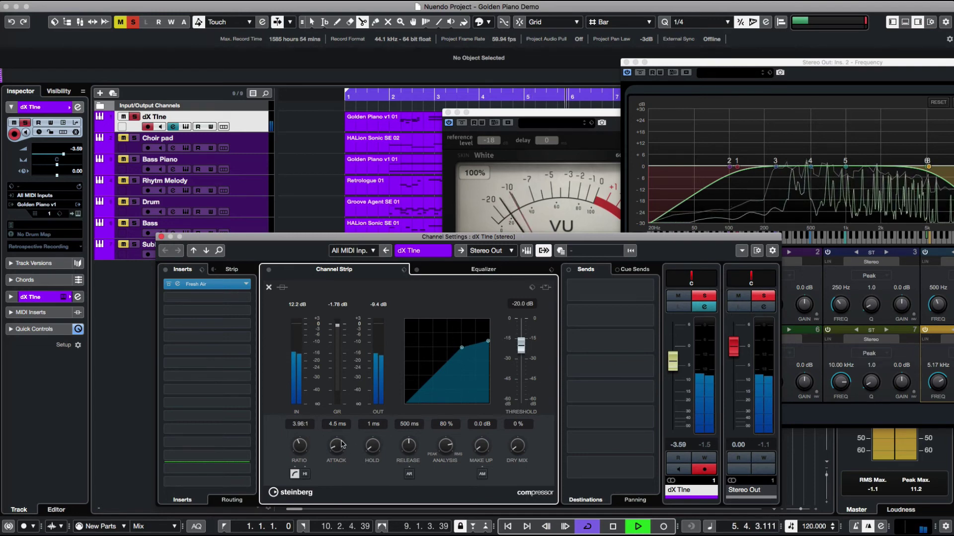
{"action": "left_click_drag", "start_coordinate": [341, 439], "coordinate": [341, 441]}
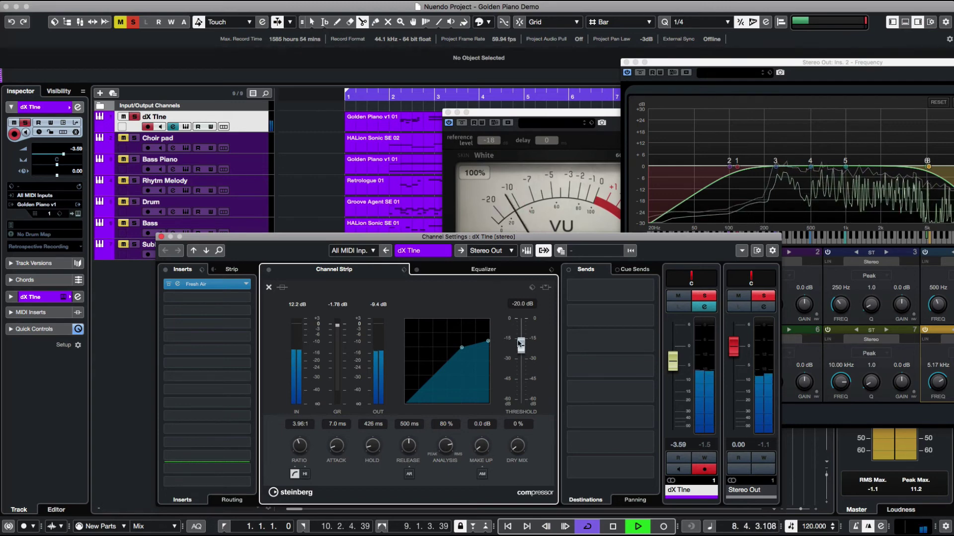
{"action": "left_click_drag", "start_coordinate": [520, 343], "coordinate": [519, 344]}
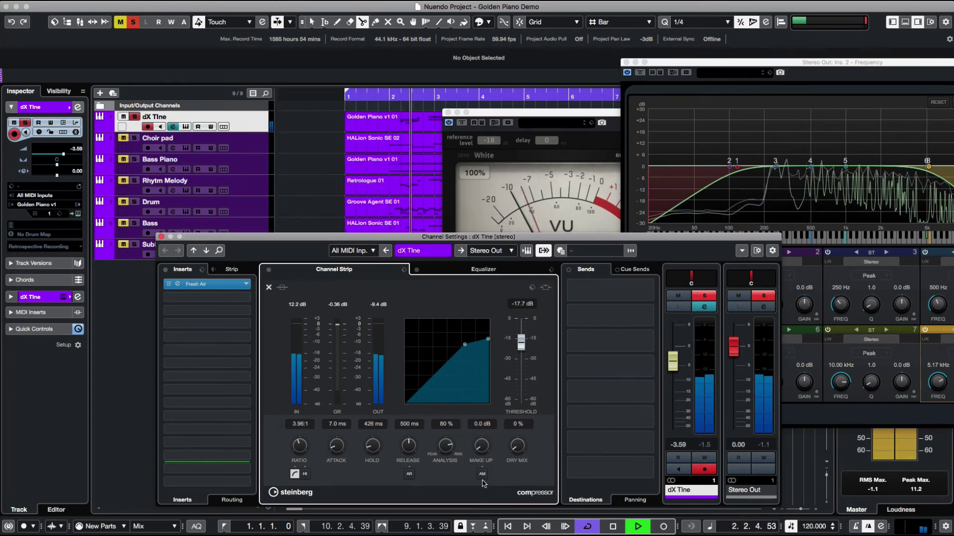
{"action": "left_click_drag", "start_coordinate": [475, 454], "coordinate": [481, 451]}
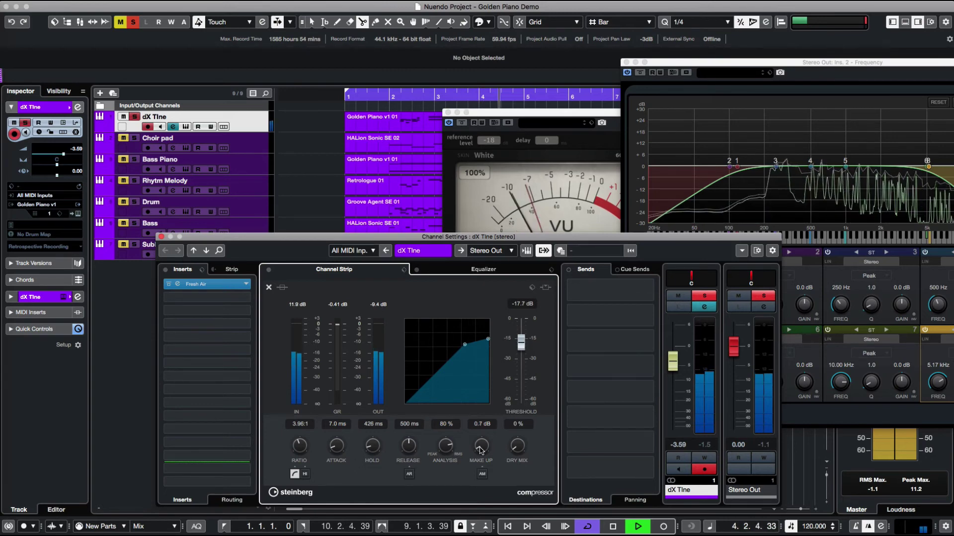
{"action": "left_click", "coordinate": [269, 288]}
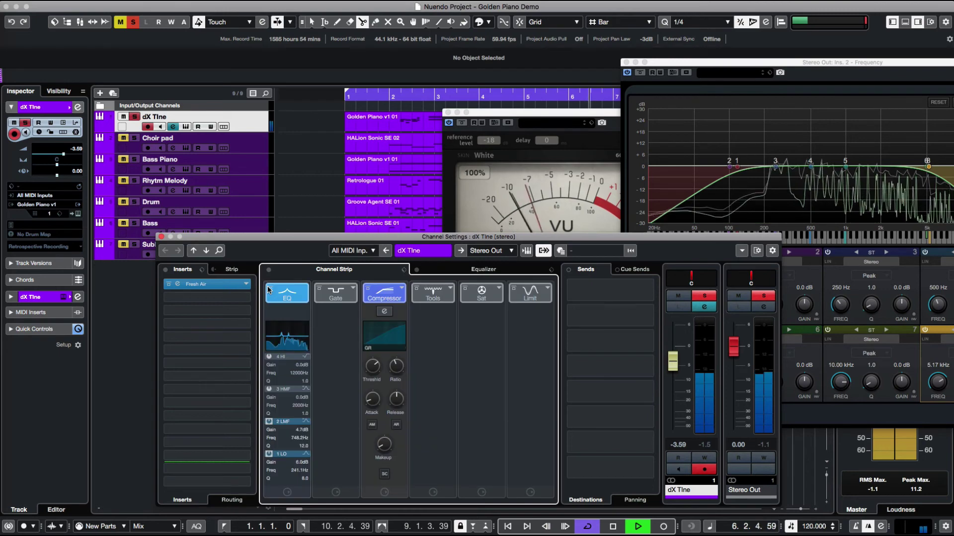
{"action": "left_click", "coordinate": [161, 238]}
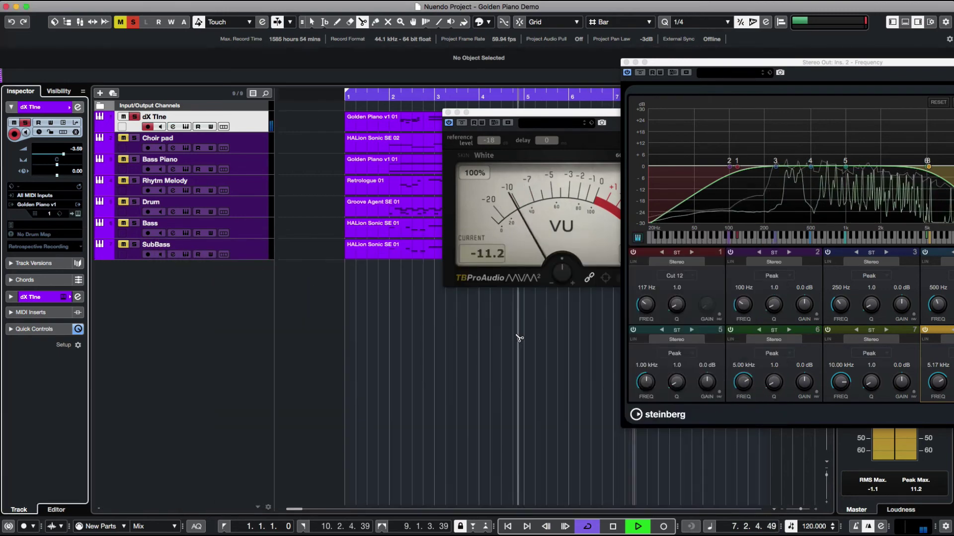
{"action": "left_click", "coordinate": [633, 252]}
{"action": "left_click", "coordinate": [925, 330]}
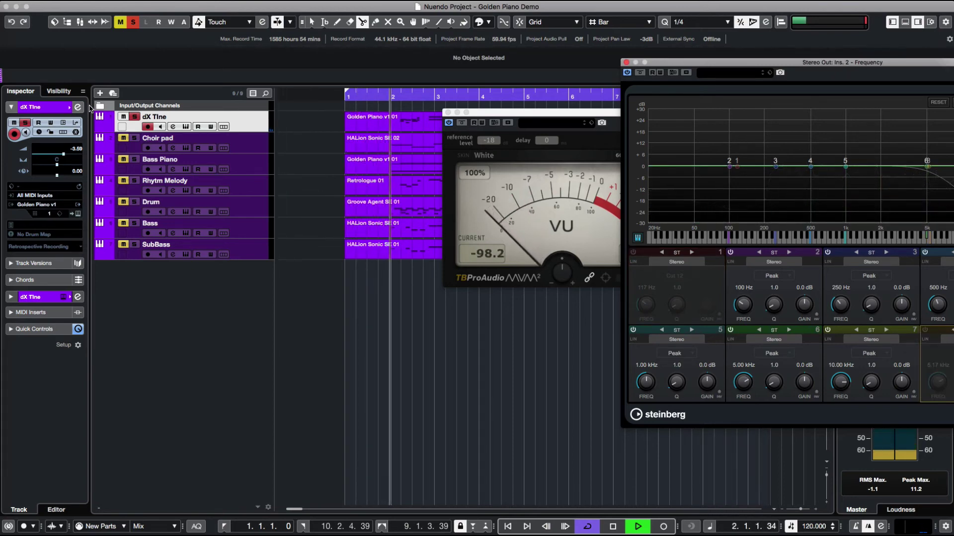
{"action": "left_click", "coordinate": [173, 126]}
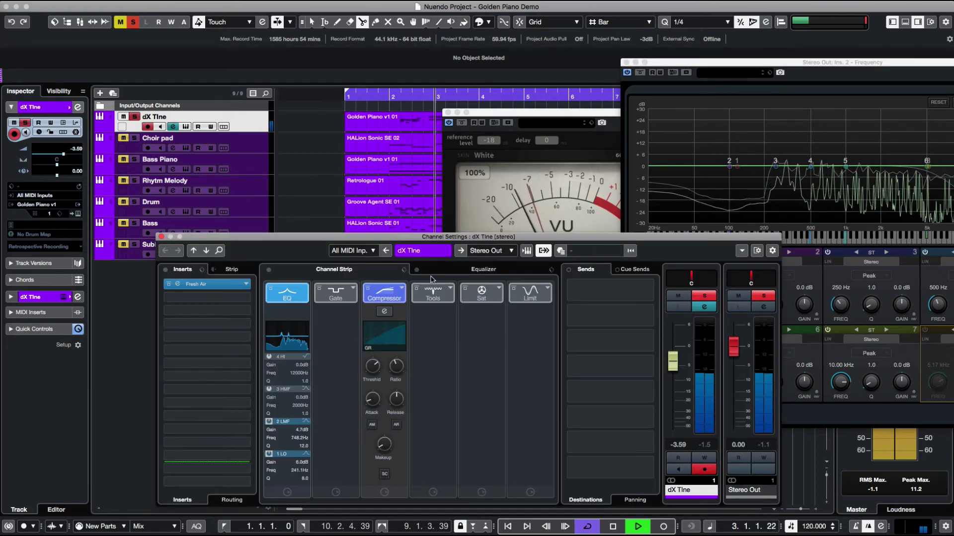
{"action": "left_click", "coordinate": [482, 270]}
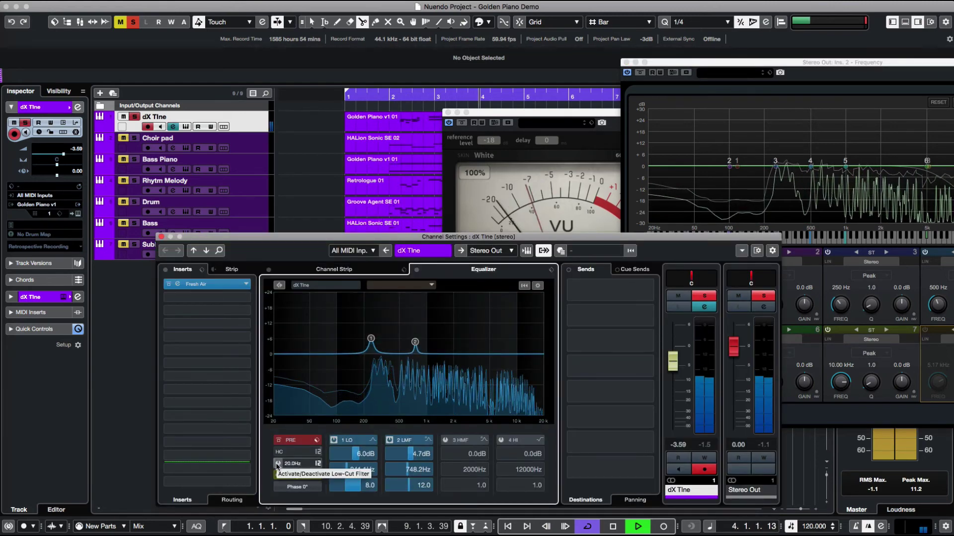
- Add a 6 dB/Oct high-cut around 7455 Hz and a 121.7 Hz low-cut to dX Tine, and close its channel settings
{"action": "left_click", "coordinate": [298, 453]}
{"action": "left_click_drag", "start_coordinate": [305, 458], "coordinate": [294, 456]}
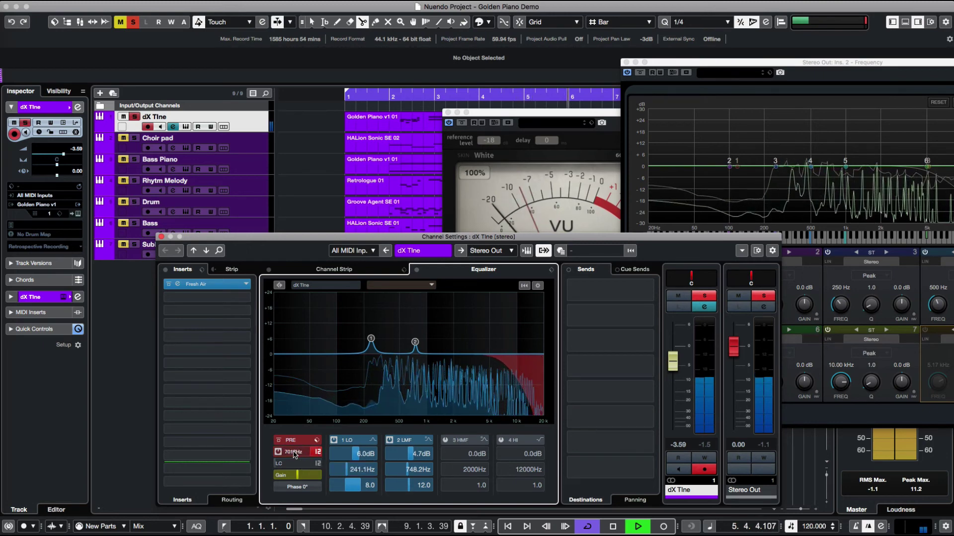
{"action": "left_click", "coordinate": [318, 452]}
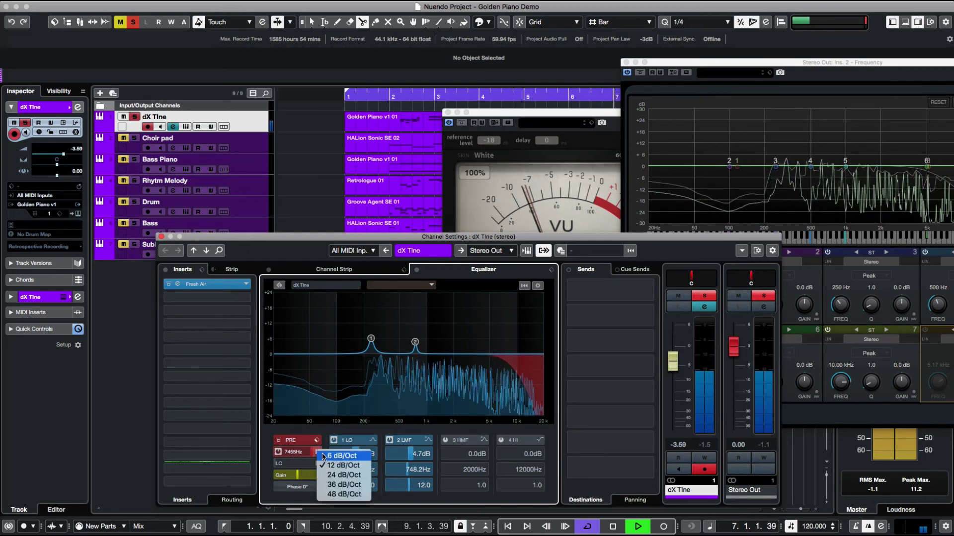
{"action": "left_click", "coordinate": [325, 456]}
{"action": "scroll", "coordinate": [291, 455], "scroll_direction": "up", "scroll_amount": 2}
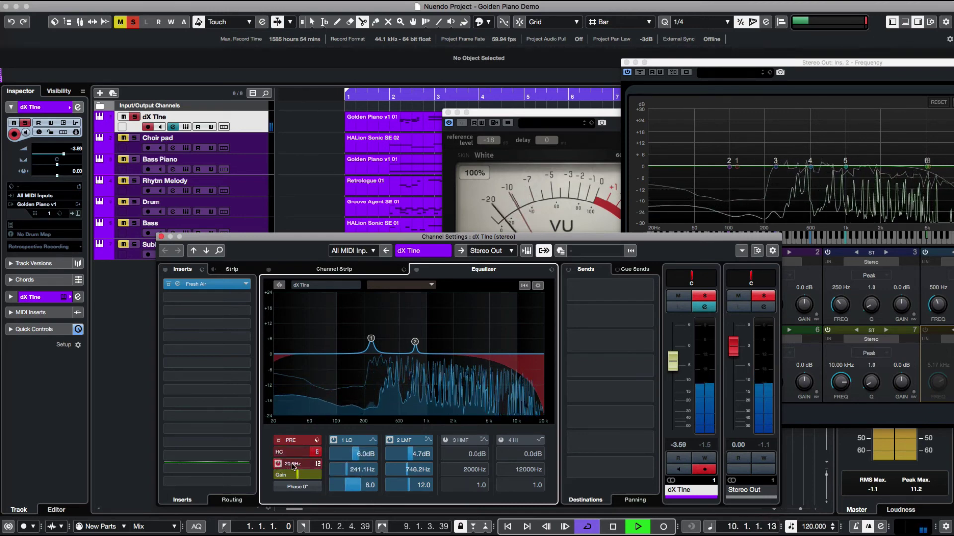
{"action": "scroll", "coordinate": [293, 461], "scroll_direction": "up", "scroll_amount": 8}
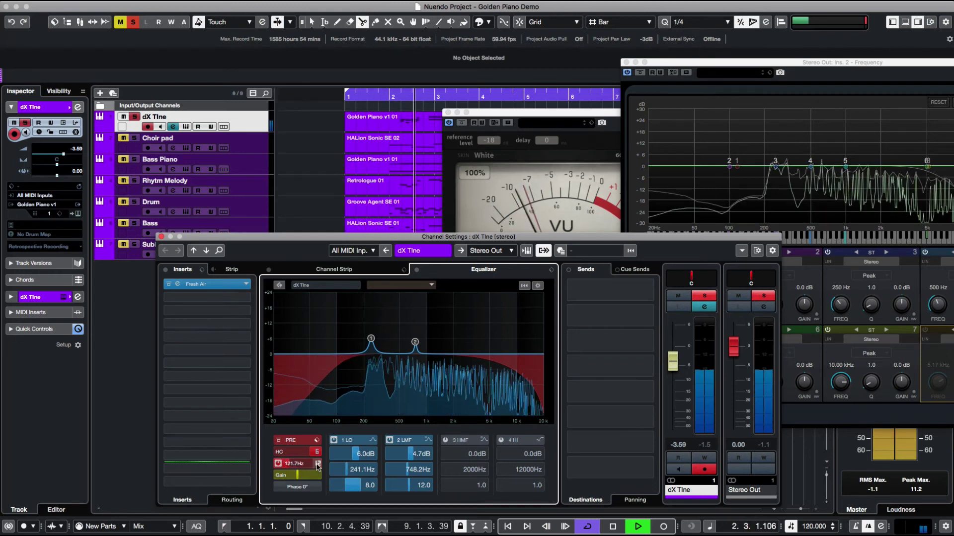
{"action": "left_click", "coordinate": [161, 237]}
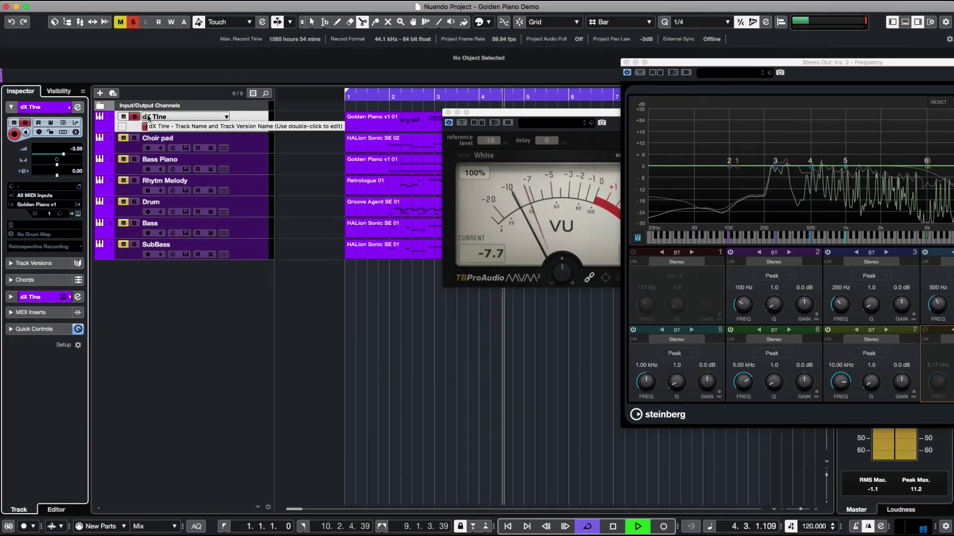
- Open the MixConsole and solo Choir pad, Bass Piano, Drum, Bass and SubBass along with dX Tine
{"action": "key", "text": "F3"}
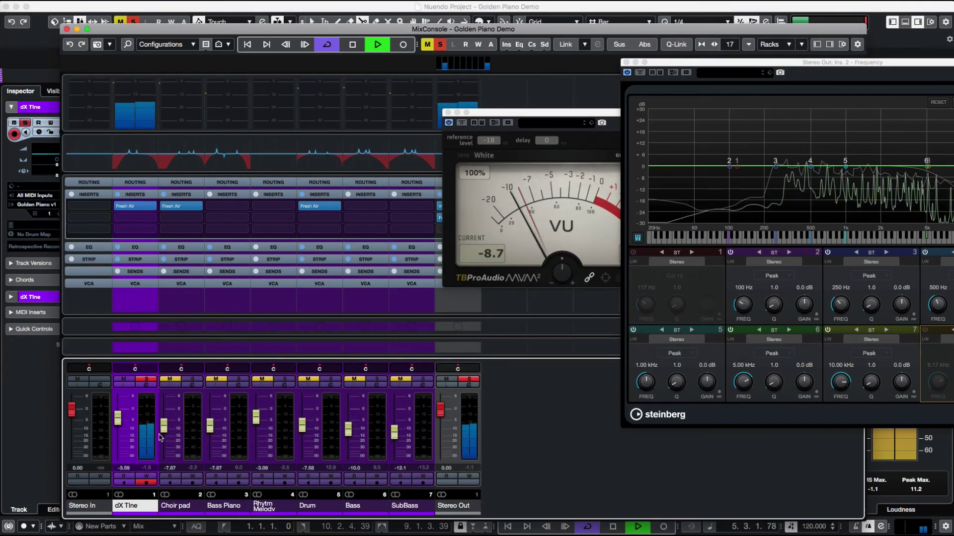
{"action": "left_click", "coordinate": [193, 380]}
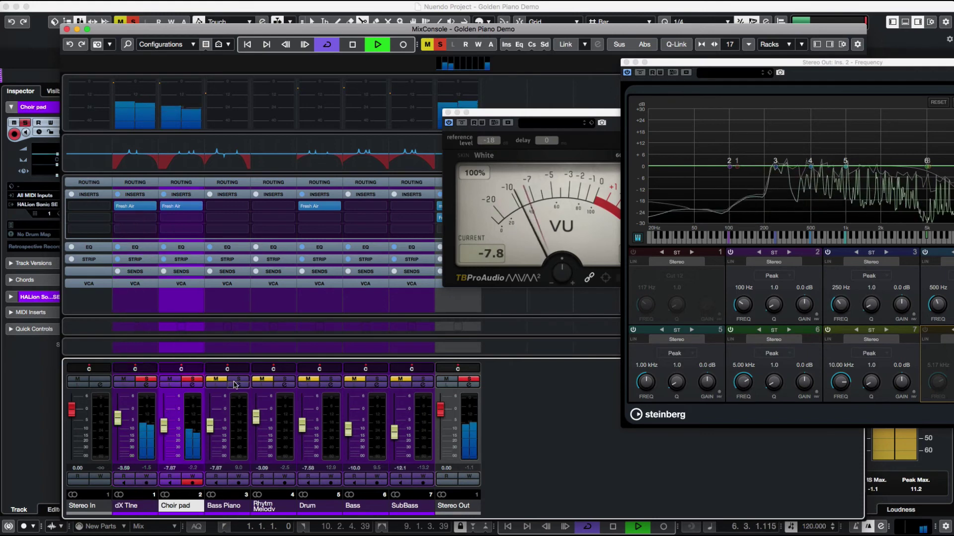
{"action": "left_click", "coordinate": [239, 381]}
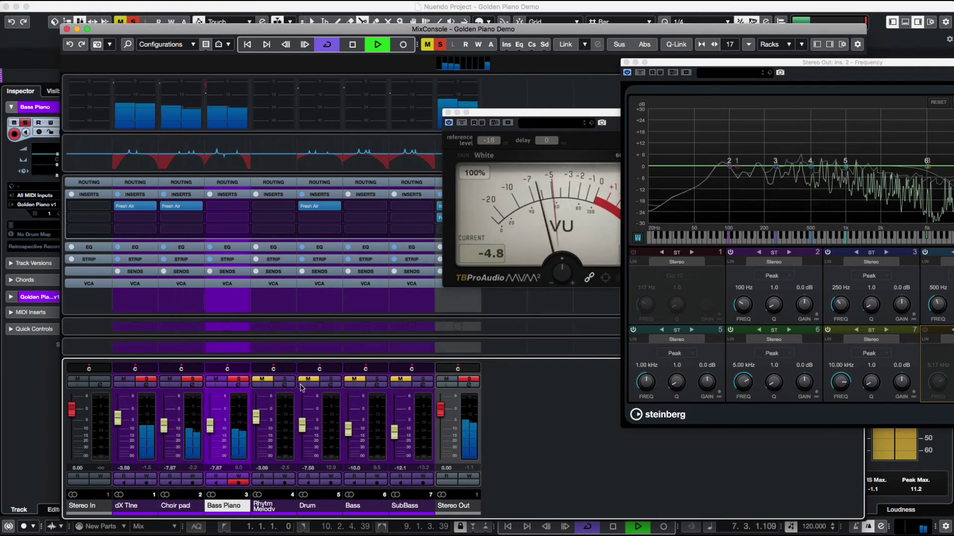
{"action": "left_click", "coordinate": [330, 380]}
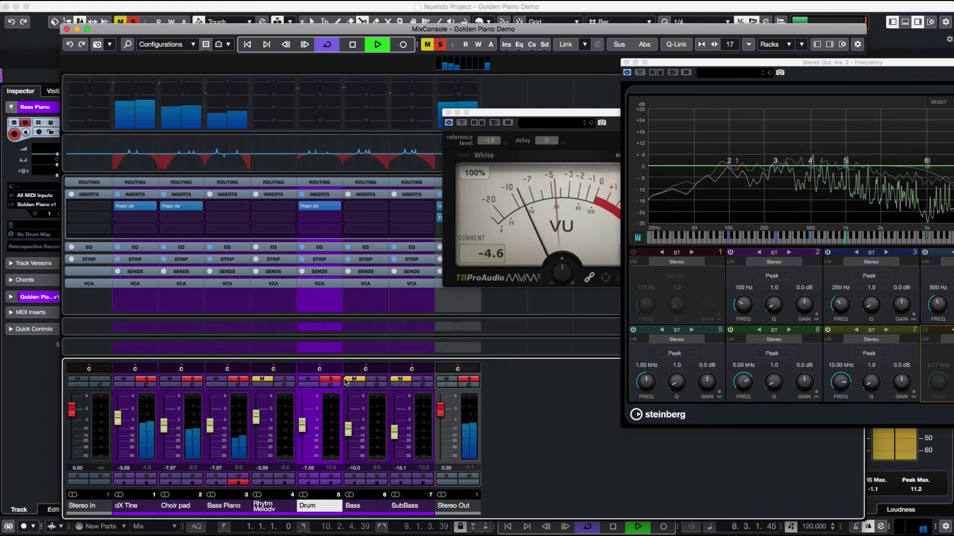
{"action": "left_click", "coordinate": [377, 381]}
{"action": "left_click", "coordinate": [422, 380]}
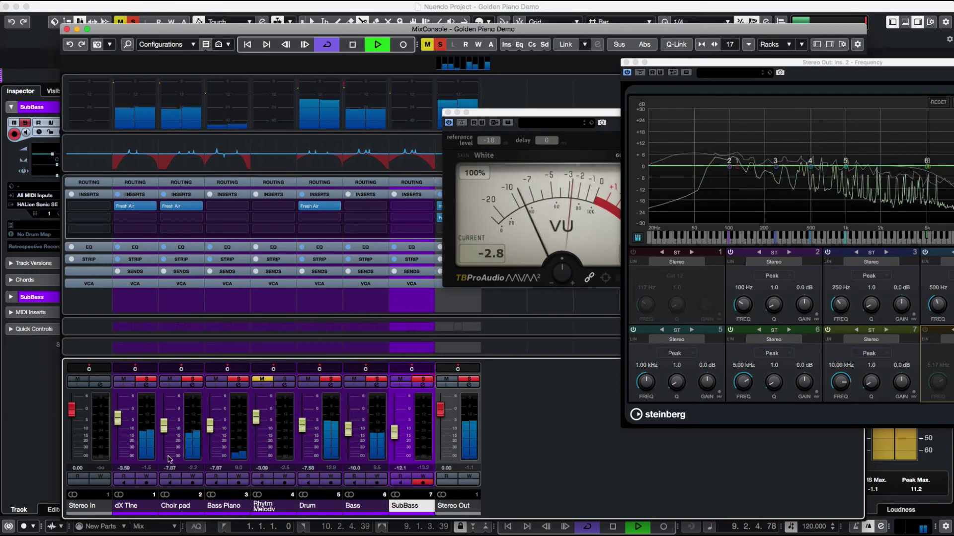
- Balance the faders: dX Tine to -6.75, Choir pad to -10.4, Bass Piano to -5.27, Bass to -10.0 and SubBass to -14.8
{"action": "left_click_drag", "start_coordinate": [118, 422], "coordinate": [120, 429]}
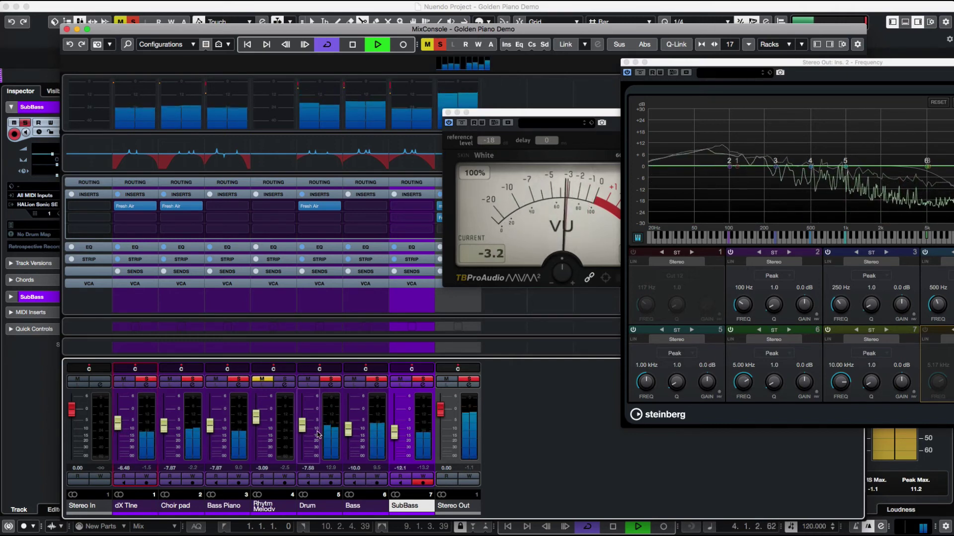
{"action": "left_click", "coordinate": [349, 430]}
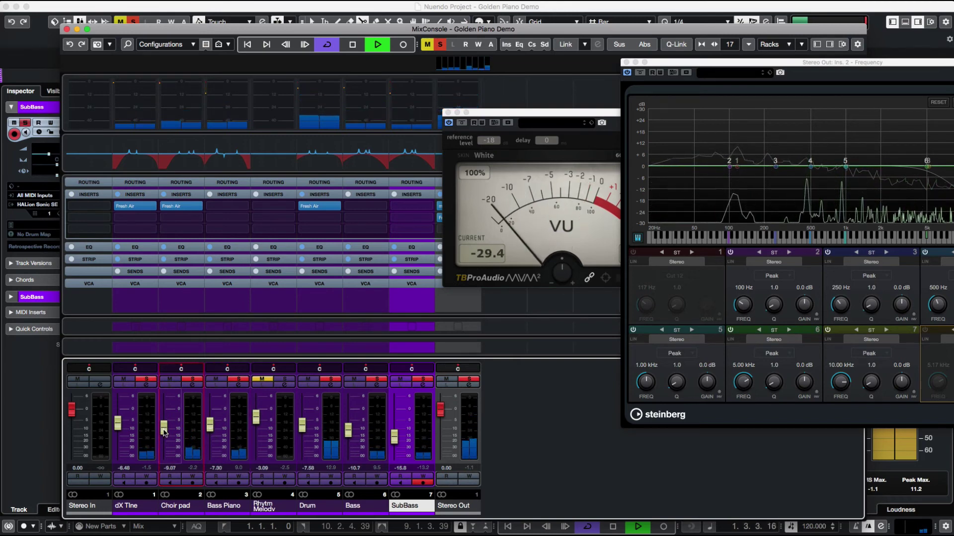
{"action": "left_click_drag", "start_coordinate": [164, 433], "coordinate": [165, 435]}
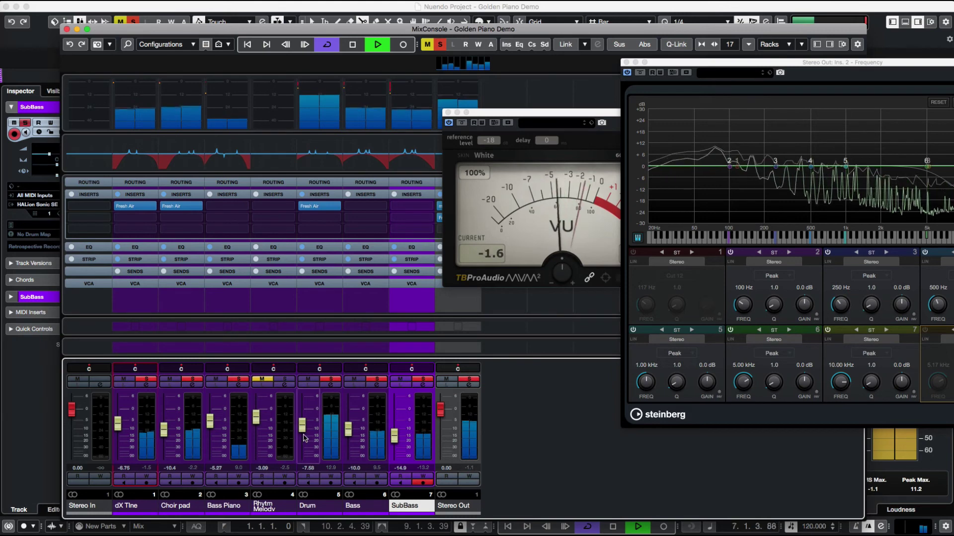
{"action": "left_click", "coordinate": [283, 381]}
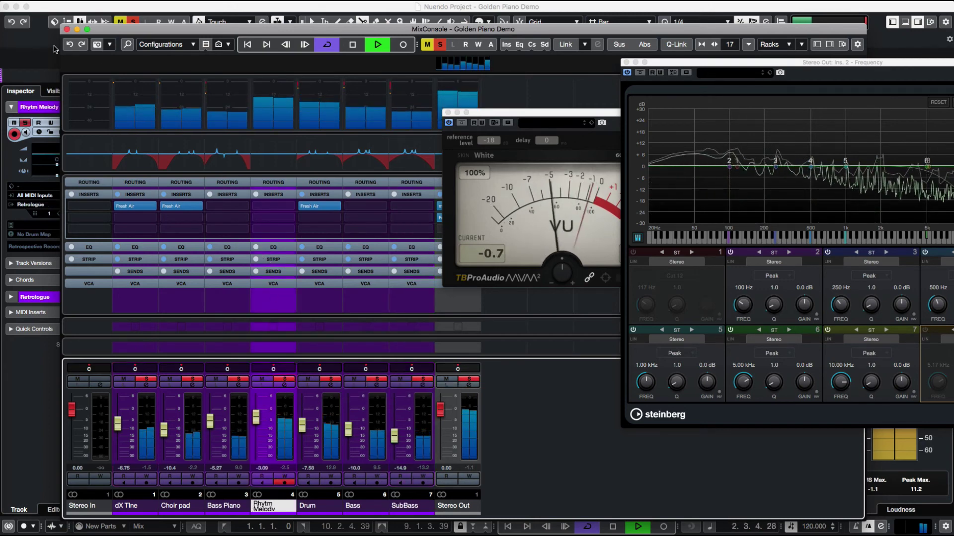
{"action": "left_click", "coordinate": [67, 29]}
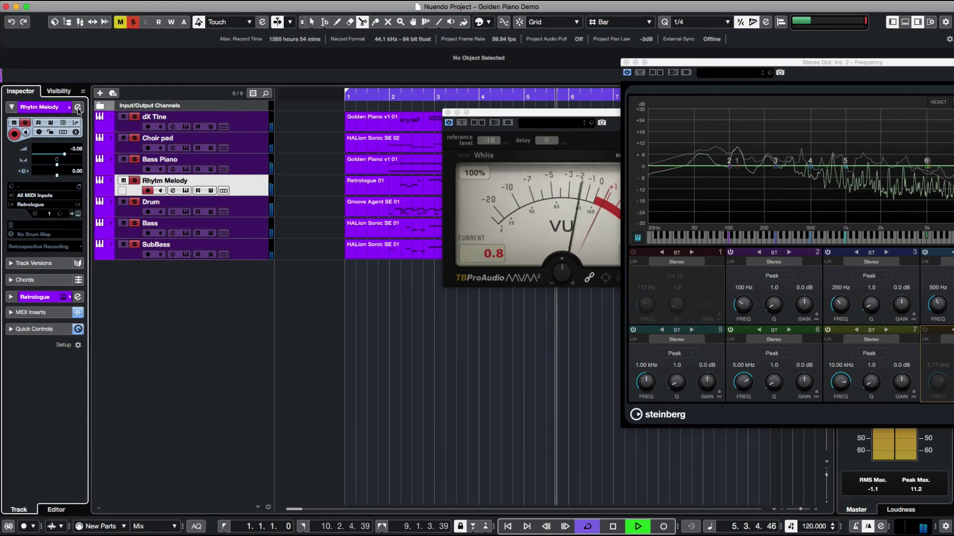
{"action": "left_click", "coordinate": [173, 191]}
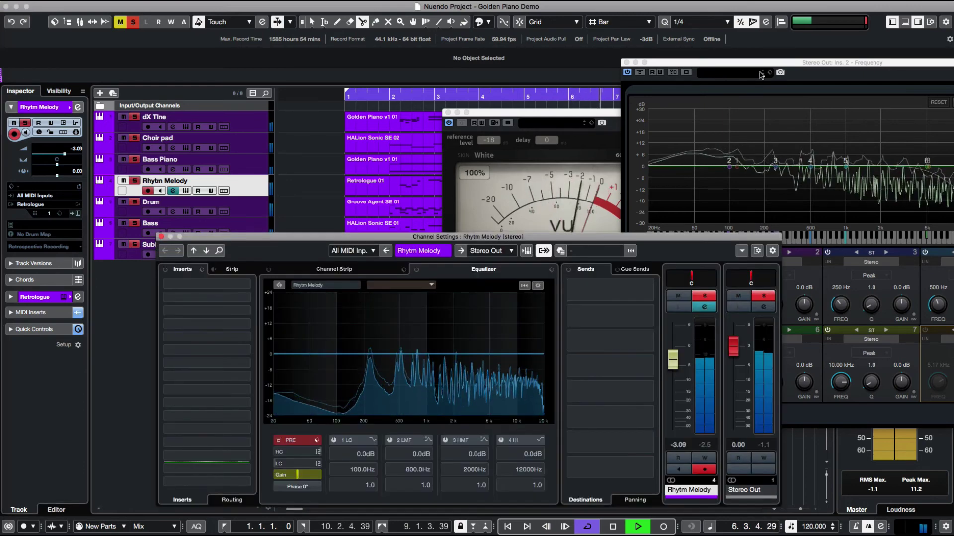
- Bring the Stereo Out Frequency EQ fully into view and re-enable its cut bands 1 and 8
{"action": "left_click_drag", "start_coordinate": [748, 66], "coordinate": [527, 35]}
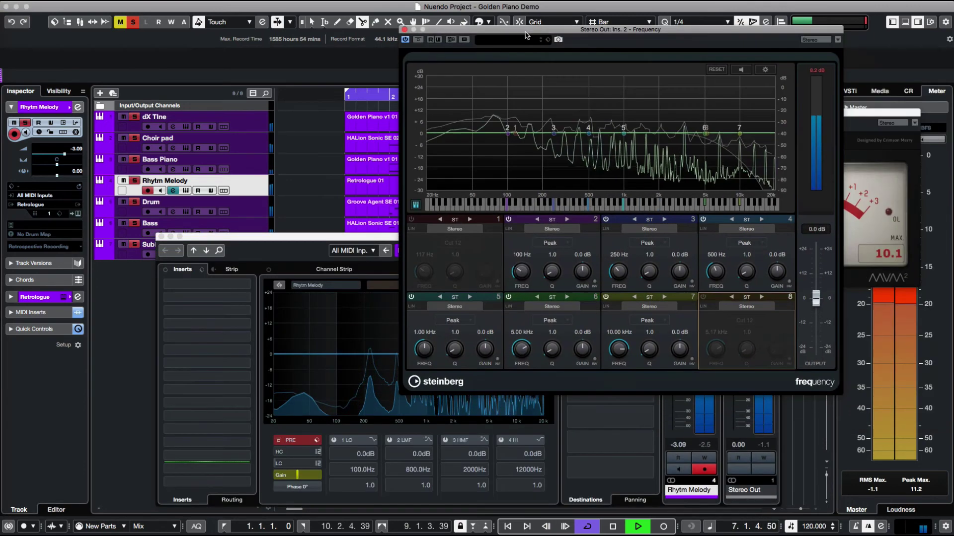
{"action": "left_click", "coordinate": [410, 220]}
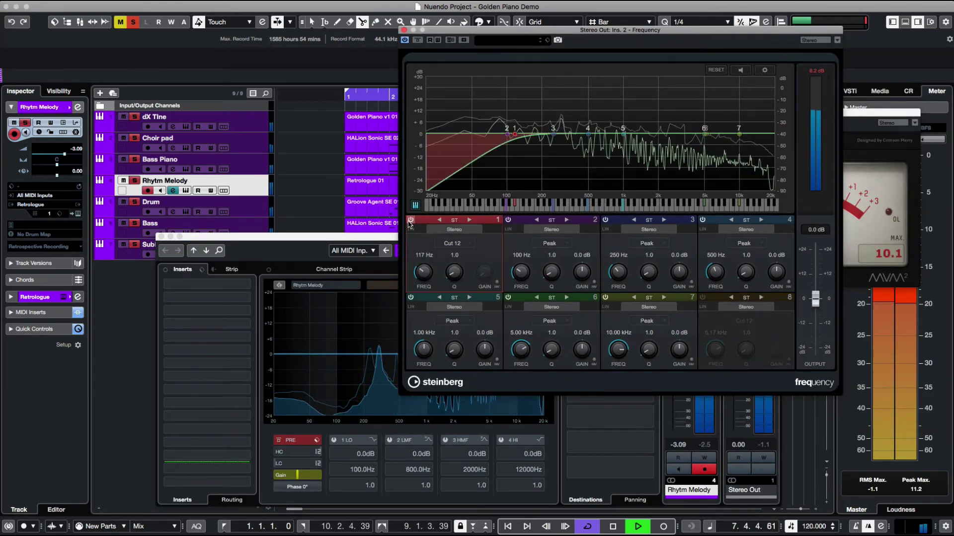
{"action": "left_click", "coordinate": [702, 298]}
- Set Rhytm Melody's EQ band 1 to Parametric I at 420.7 Hz with 3.5 dB gain and Q 12.0
{"action": "left_click", "coordinate": [276, 241]}
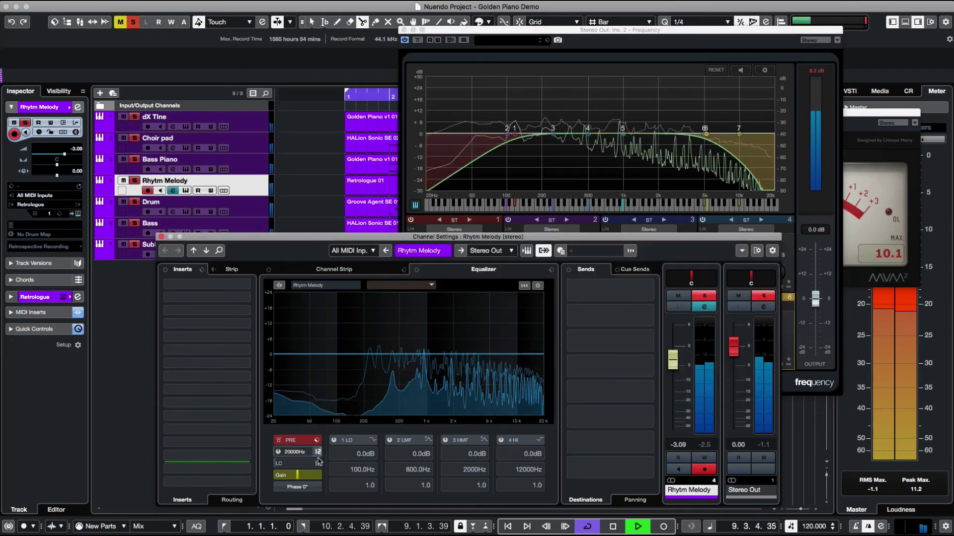
{"action": "left_click", "coordinate": [333, 440]}
{"action": "left_click", "coordinate": [371, 440]}
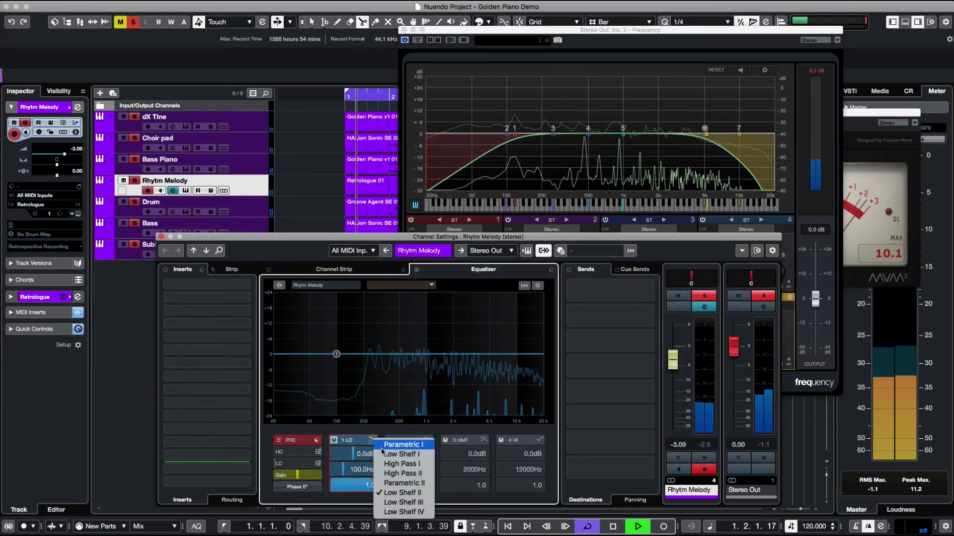
{"action": "left_click", "coordinate": [382, 446]}
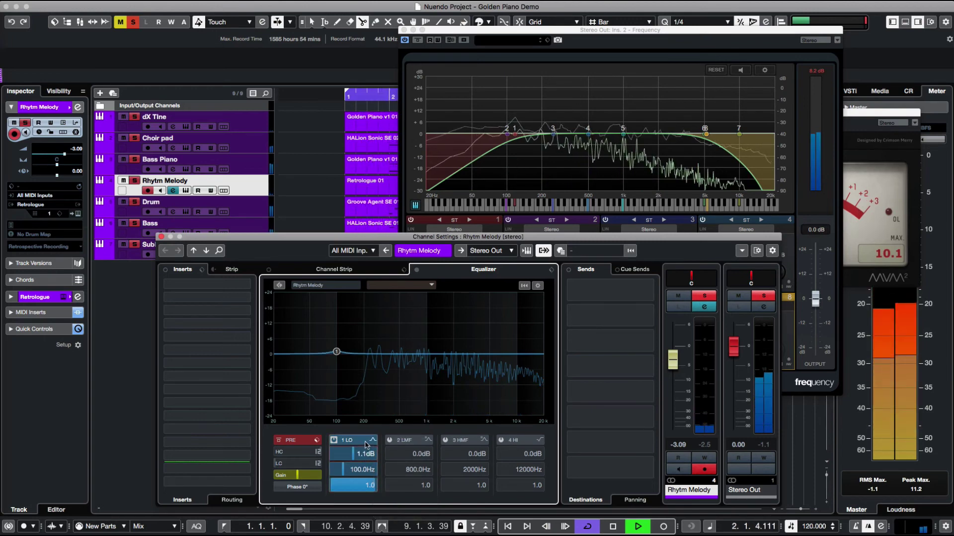
{"action": "scroll", "coordinate": [365, 454], "scroll_direction": "up", "scroll_amount": 20}
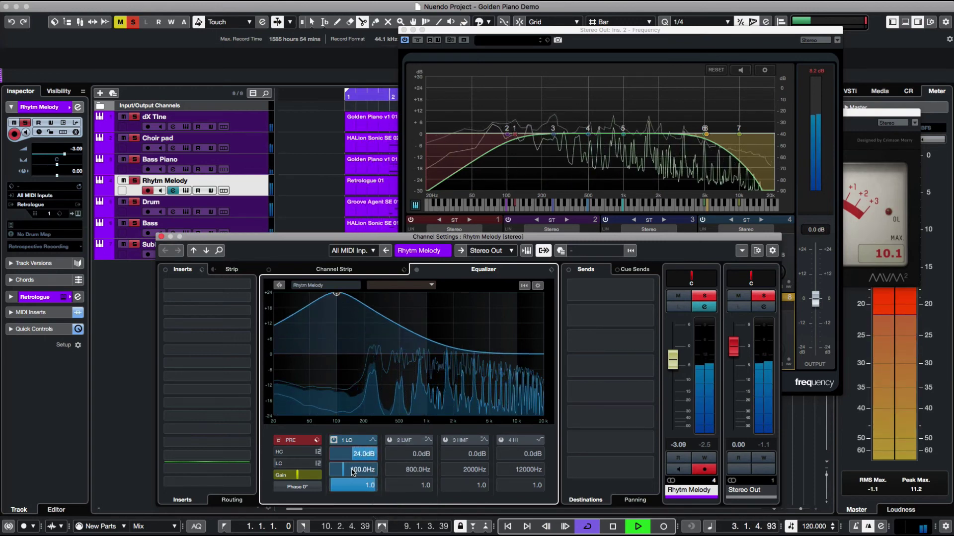
{"action": "scroll", "coordinate": [353, 469], "scroll_direction": "up", "scroll_amount": 12}
{"action": "scroll", "coordinate": [355, 485], "scroll_direction": "up", "scroll_amount": 8}
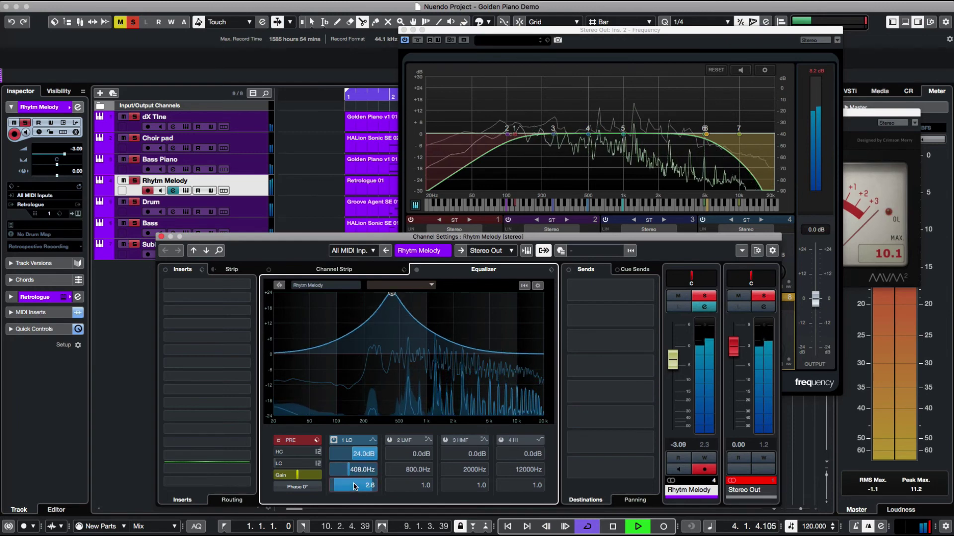
{"action": "scroll", "coordinate": [354, 485], "scroll_direction": "up", "scroll_amount": 10}
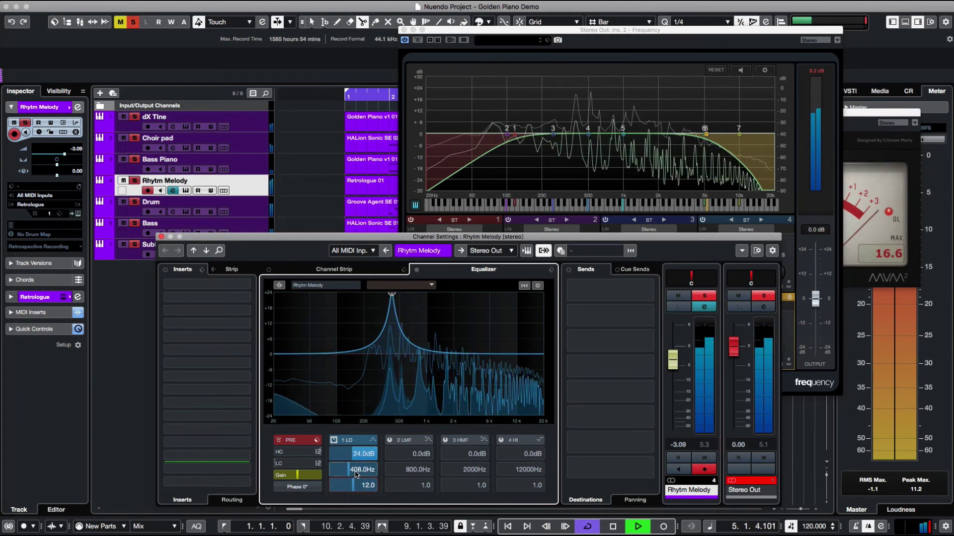
{"action": "scroll", "coordinate": [356, 470], "scroll_direction": "up", "scroll_amount": 1}
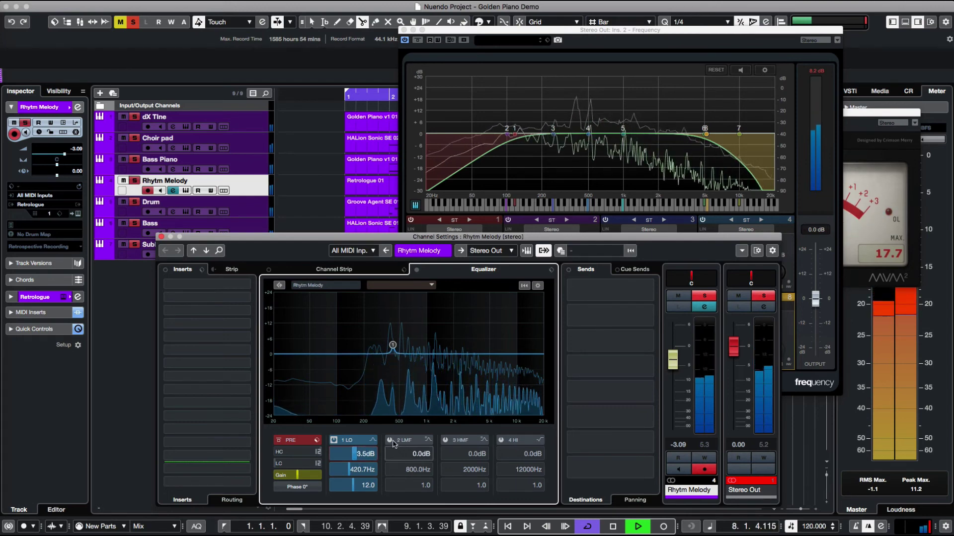
- Enable Rhytm Melody's EQ band 2 and set it to 1600 Hz with 3.4 dB gain and Q 5.3
{"action": "scroll", "coordinate": [420, 454], "scroll_direction": "up", "scroll_amount": 20}
{"action": "scroll", "coordinate": [421, 454], "scroll_direction": "up", "scroll_amount": 4}
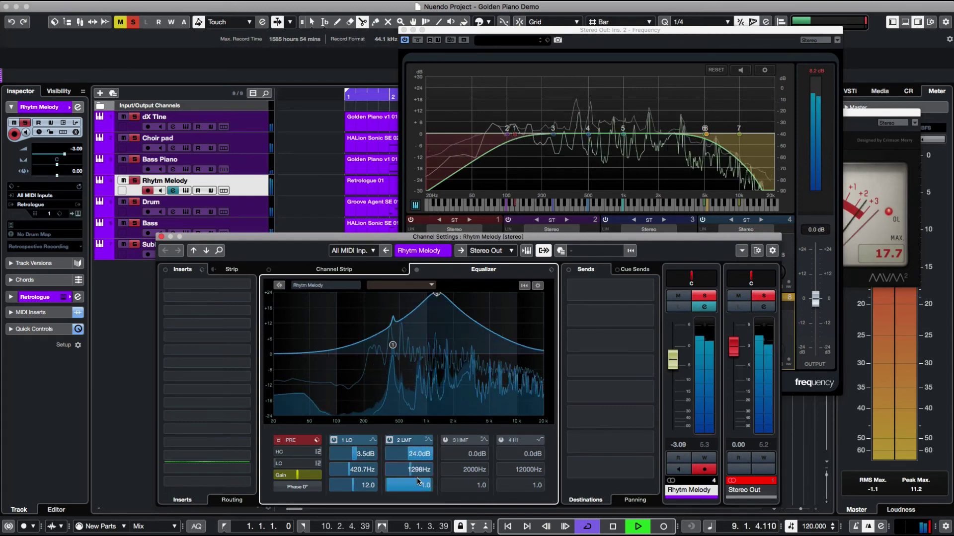
{"action": "scroll", "coordinate": [417, 470], "scroll_direction": "up", "scroll_amount": 20}
{"action": "scroll", "coordinate": [410, 486], "scroll_direction": "up", "scroll_amount": 15}
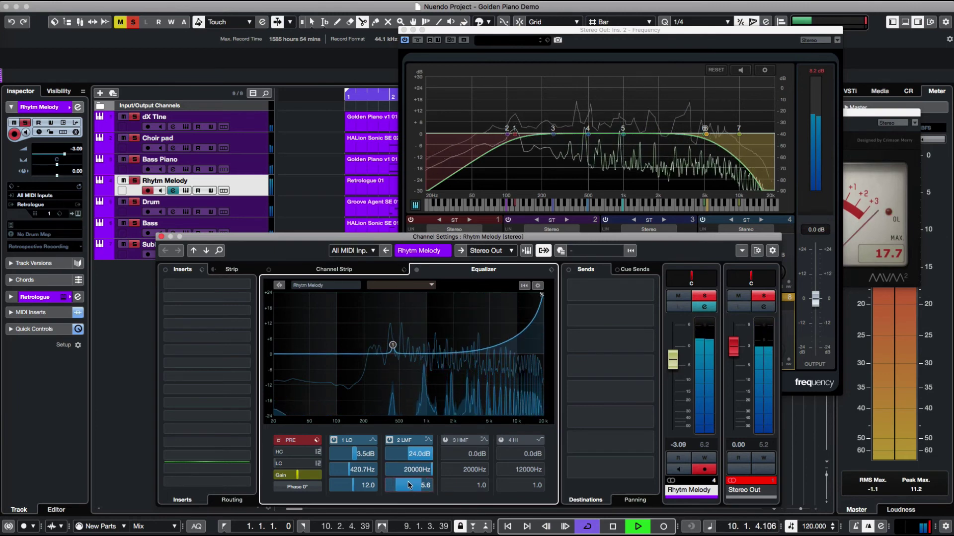
{"action": "scroll", "coordinate": [422, 470], "scroll_direction": "down", "scroll_amount": 5}
{"action": "scroll", "coordinate": [422, 470], "scroll_direction": "down", "scroll_amount": 20}
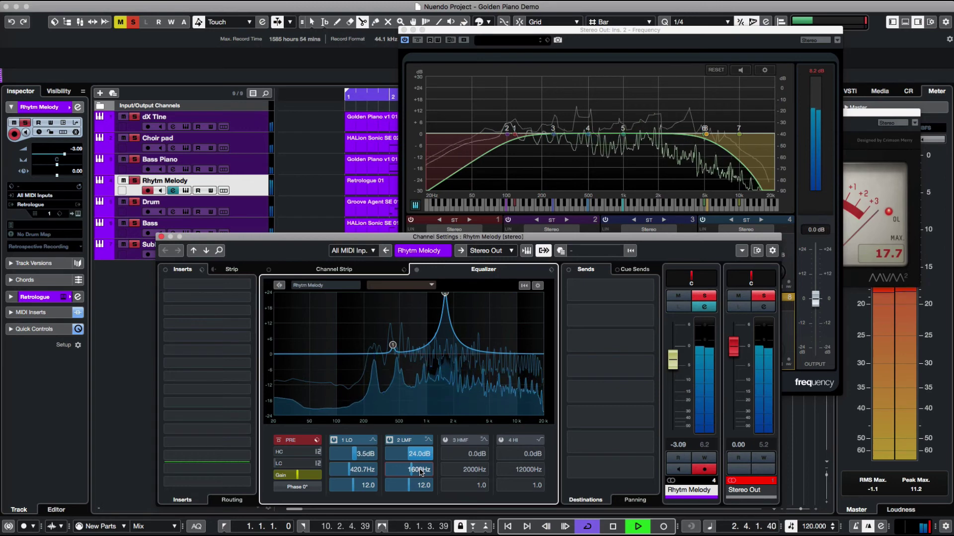
{"action": "scroll", "coordinate": [417, 456], "scroll_direction": "down", "scroll_amount": 7}
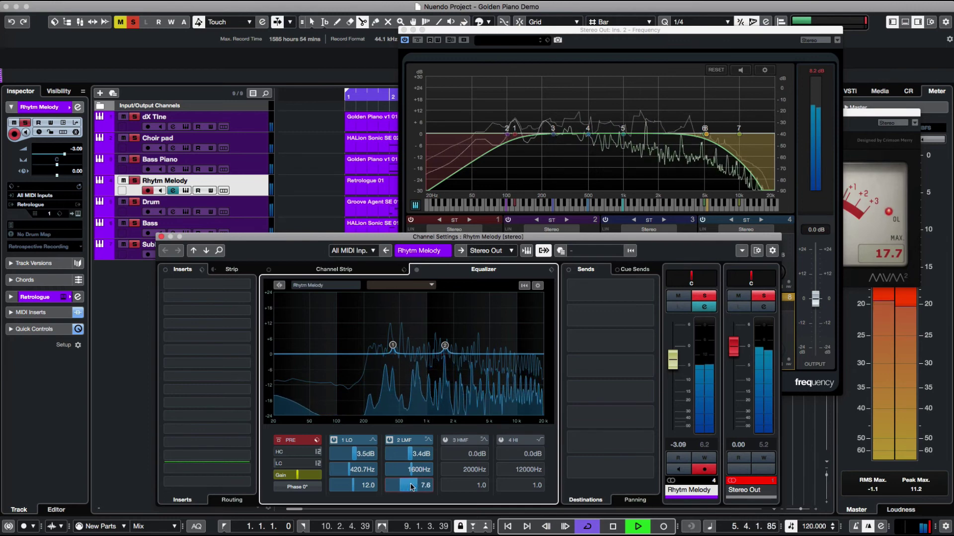
- Enable Rhytm Melody's EQ band 3 and set it to 4490 Hz with 3.2 dB gain and Q 6.4
{"action": "left_click", "coordinate": [445, 440]}
{"action": "scroll", "coordinate": [466, 454], "scroll_direction": "up", "scroll_amount": 20}
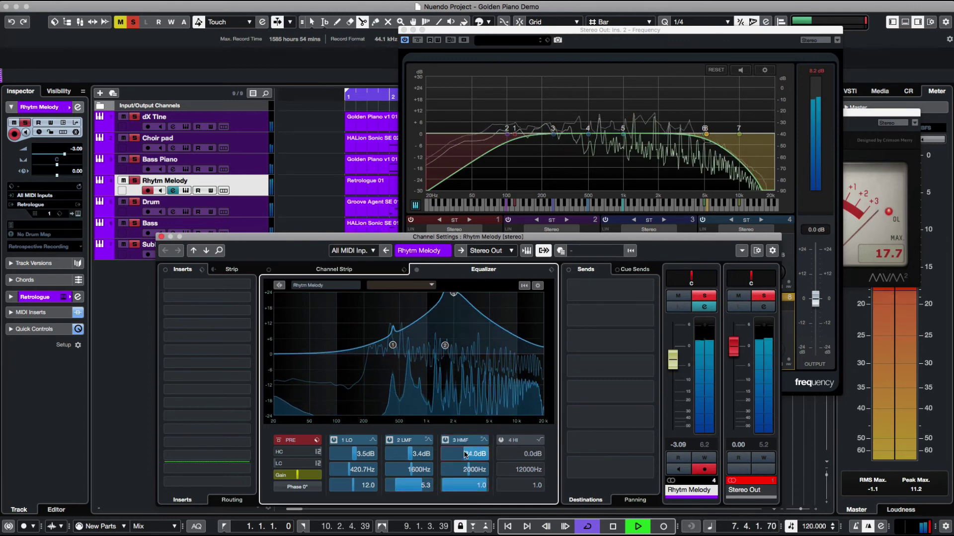
{"action": "scroll", "coordinate": [470, 470], "scroll_direction": "up", "scroll_amount": 15}
{"action": "scroll", "coordinate": [472, 470], "scroll_direction": "up", "scroll_amount": 3}
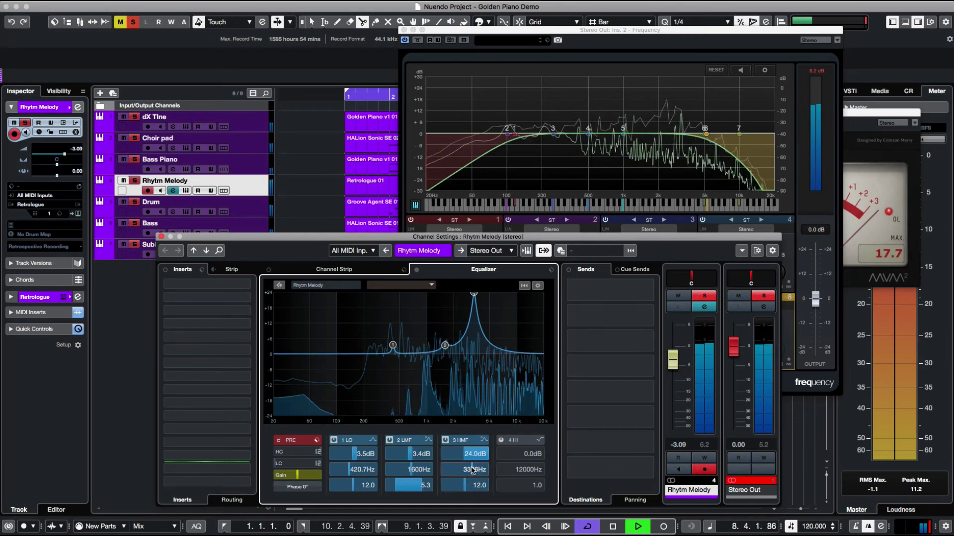
{"action": "scroll", "coordinate": [472, 471], "scroll_direction": "up", "scroll_amount": 3}
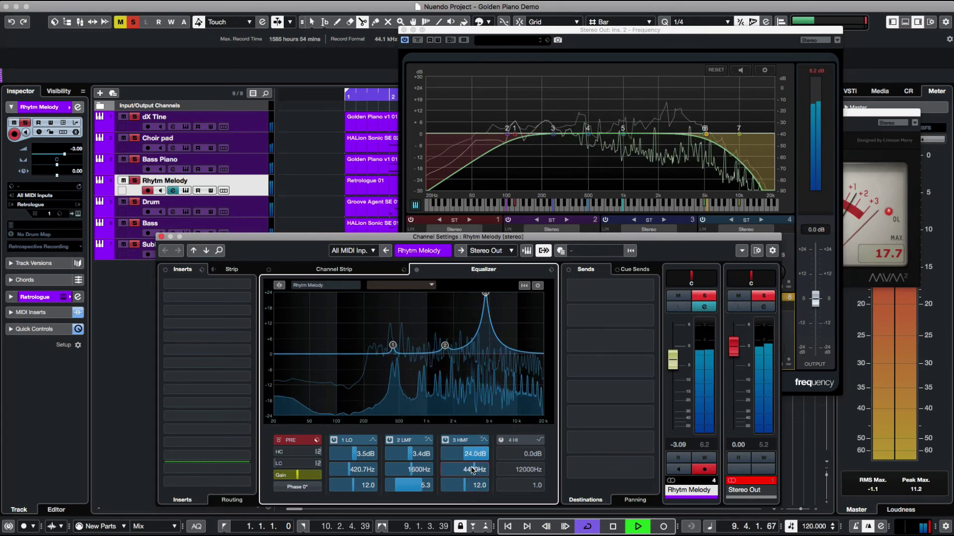
{"action": "scroll", "coordinate": [472, 454], "scroll_direction": "down", "scroll_amount": 20}
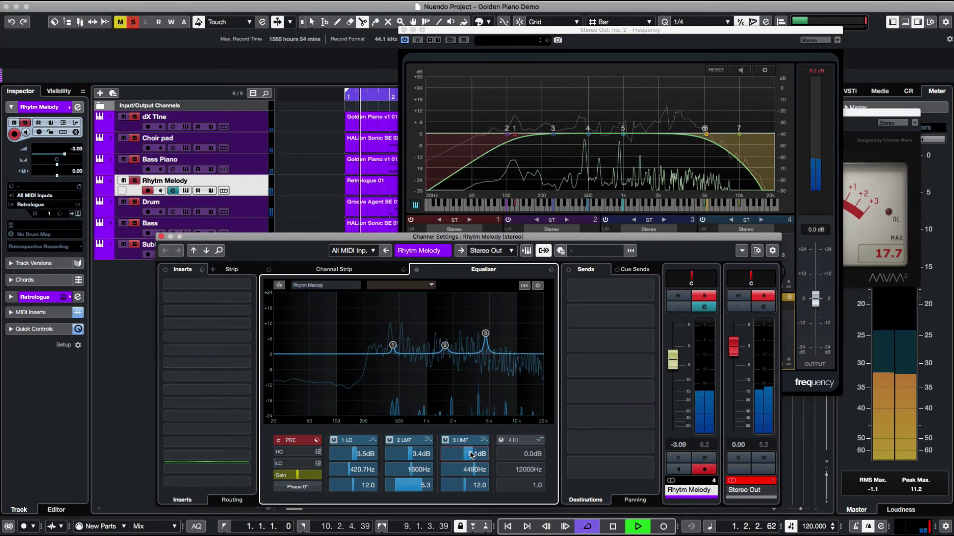
{"action": "scroll", "coordinate": [472, 454], "scroll_direction": "down", "scroll_amount": 2}
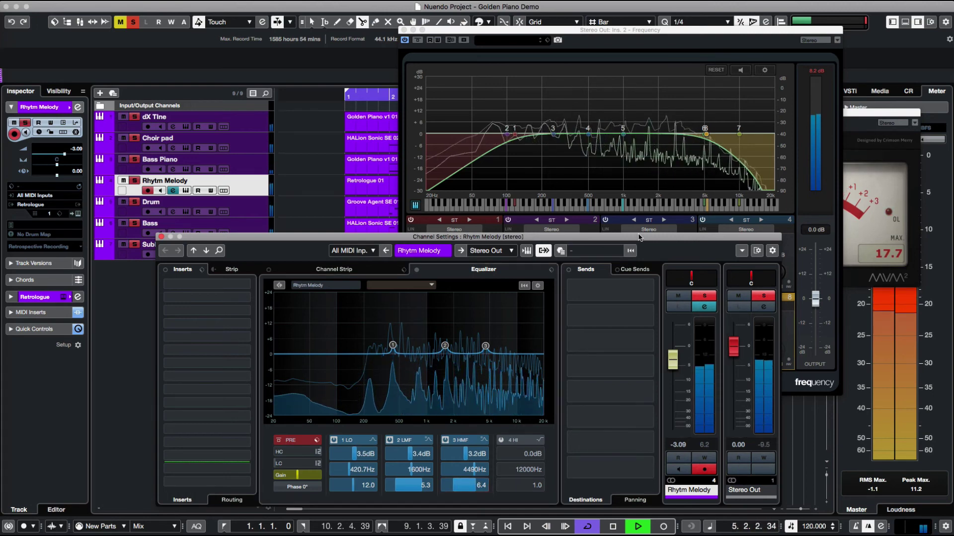
- Bring the mvMeter2 meter fully into view beside the channel settings and solo only Rhytm Melody
{"action": "left_click_drag", "start_coordinate": [640, 237], "coordinate": [416, 230]}
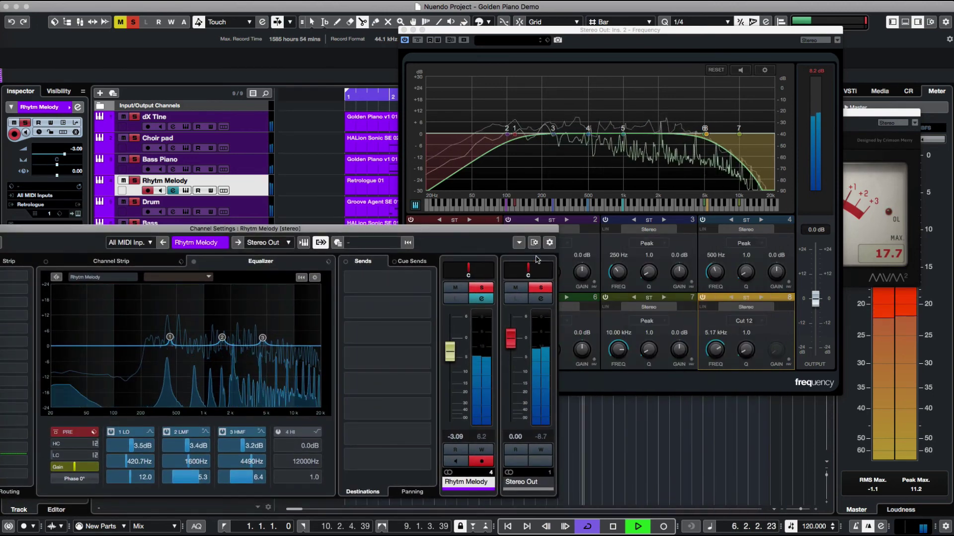
{"action": "left_click", "coordinate": [874, 218]}
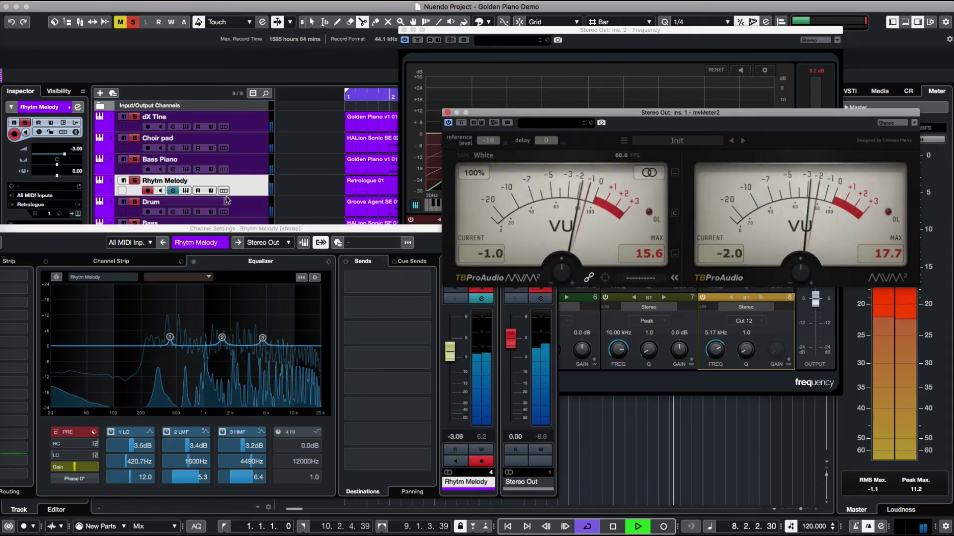
{"action": "left_click", "coordinate": [133, 24]}
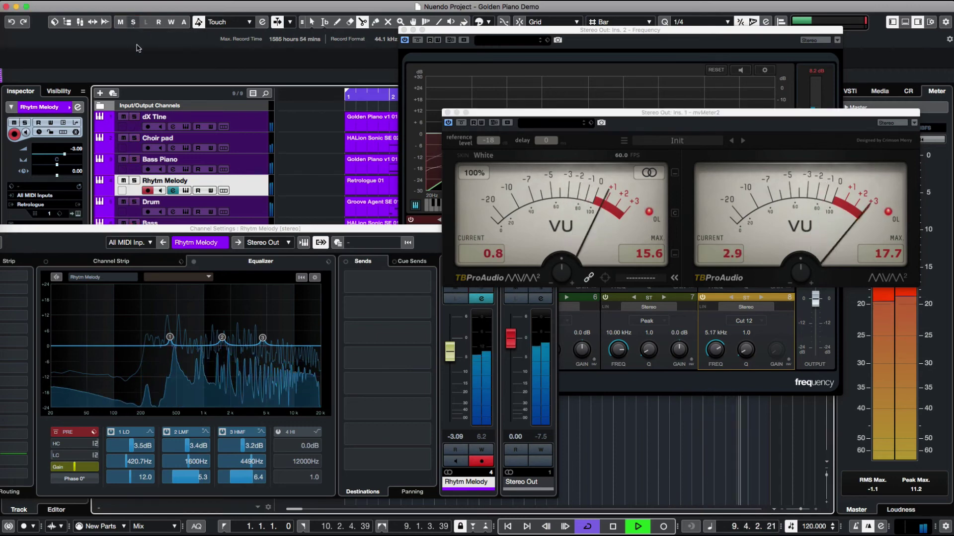
{"action": "left_click", "coordinate": [135, 182]}
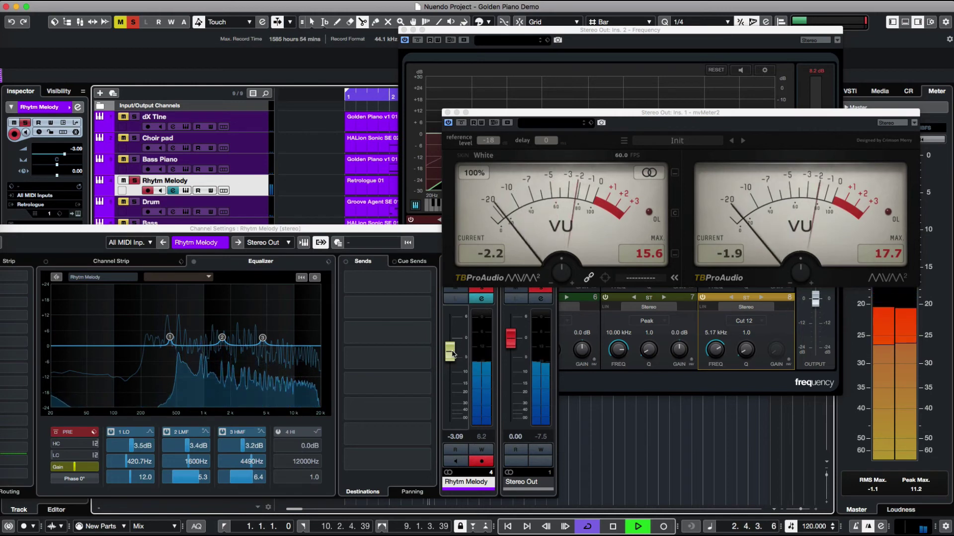
- Lower Rhytm Melody's fader to -4.81 and reset the mvMeter2 maximum reading
{"action": "left_click_drag", "start_coordinate": [452, 353], "coordinate": [452, 359]}
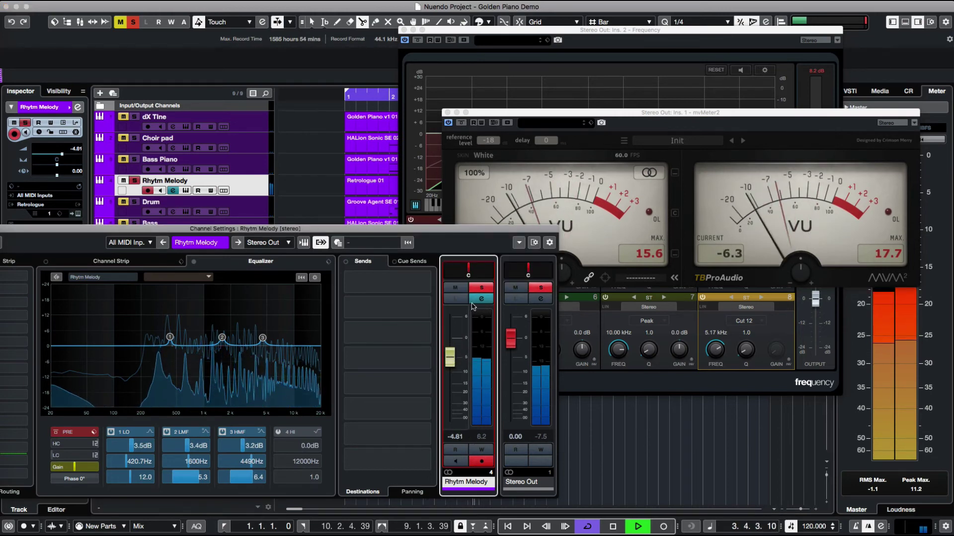
{"action": "left_click_drag", "start_coordinate": [455, 231], "coordinate": [548, 247]}
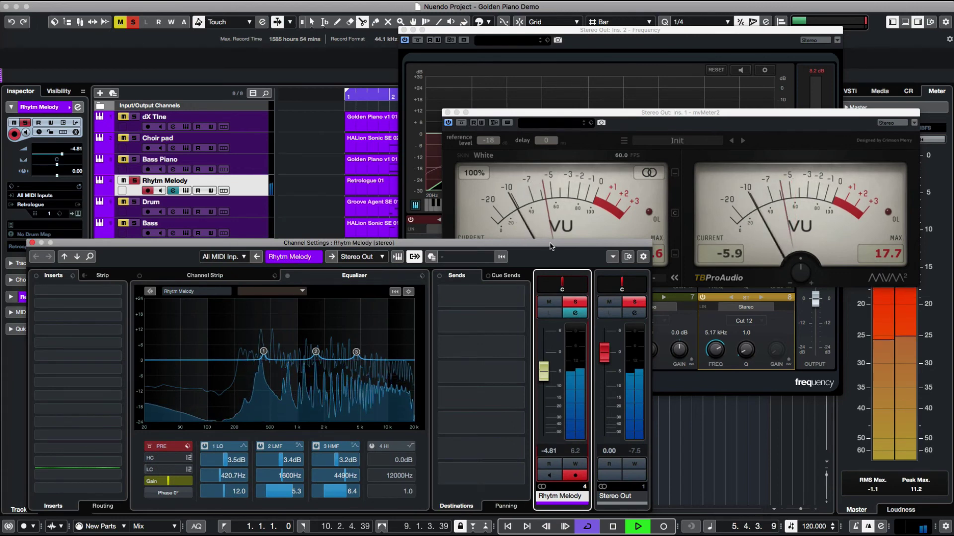
{"action": "left_click", "coordinate": [658, 254]}
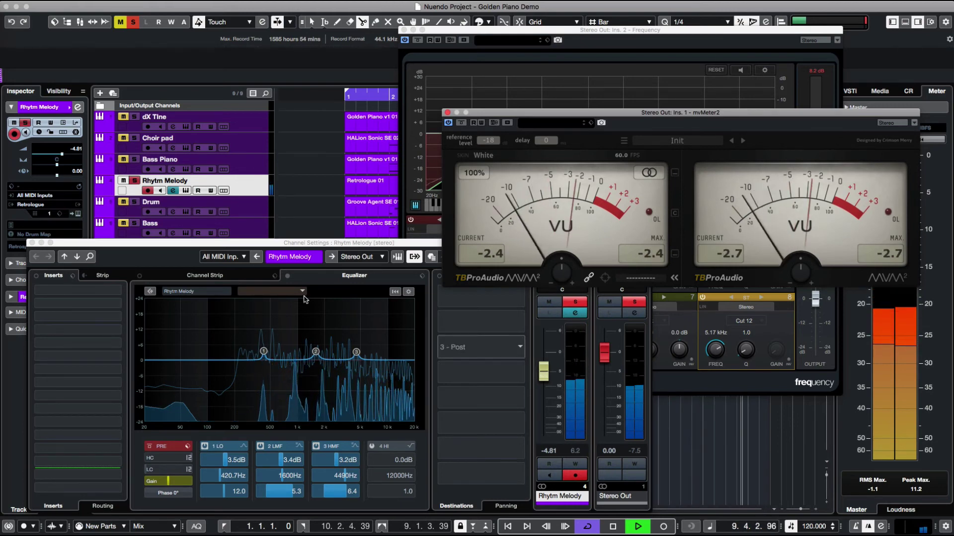
- Bring the Stereo Out Frequency EQ to the front and disable its cut bands 1 and 8
{"action": "left_click", "coordinate": [204, 275]}
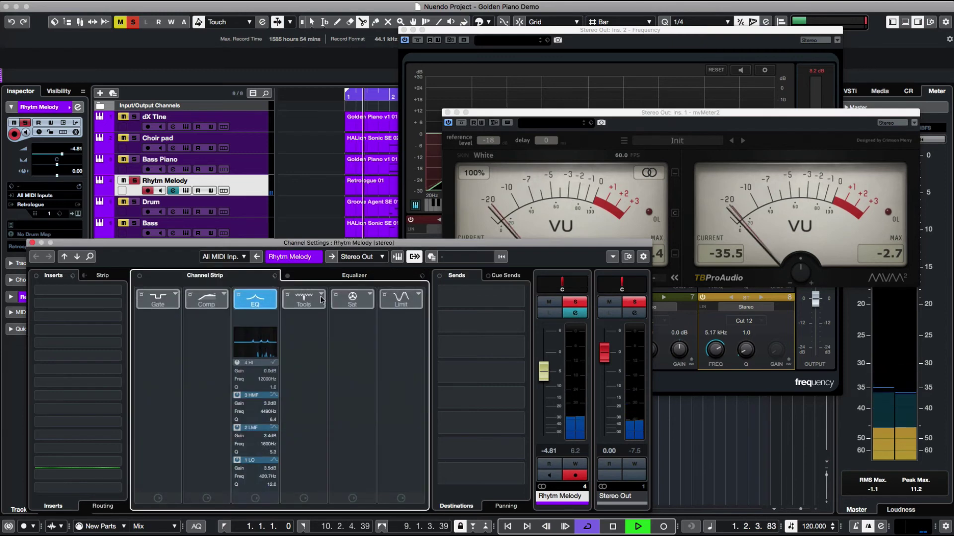
{"action": "left_click", "coordinate": [749, 388]}
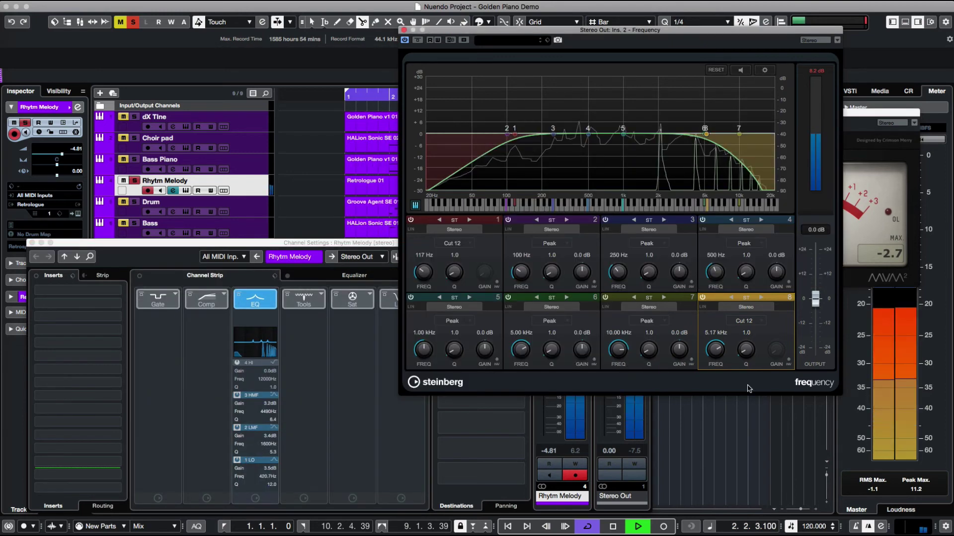
{"action": "left_click", "coordinate": [411, 220]}
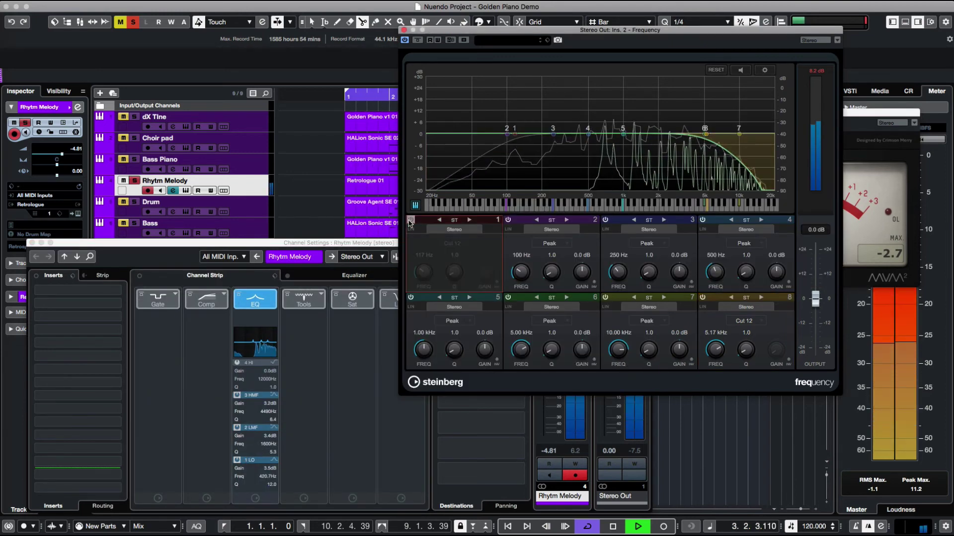
{"action": "left_click", "coordinate": [703, 297]}
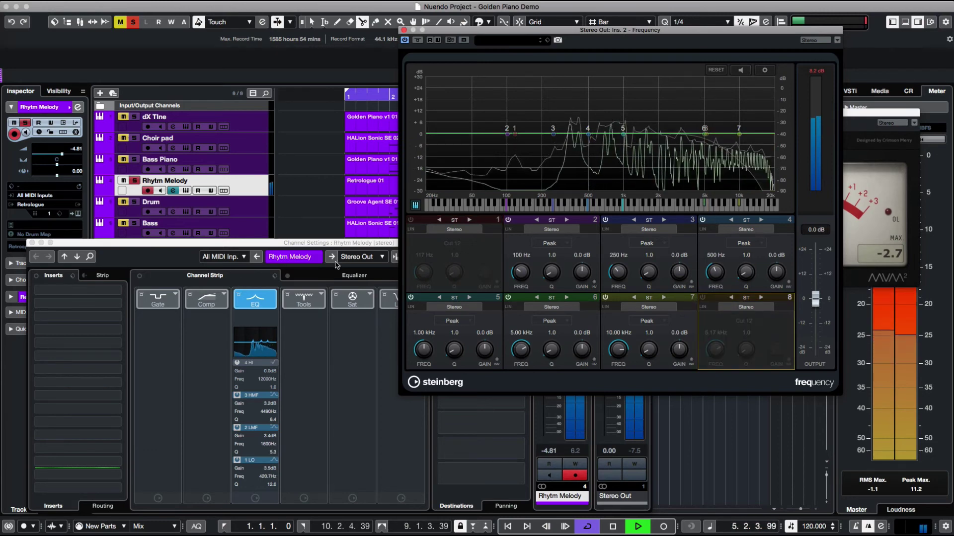
- Enable the high cut in Rhytm Melody's equalizer with a 6 dB/Oct slope at about 11.6 kHz
{"action": "left_click", "coordinate": [357, 275]}
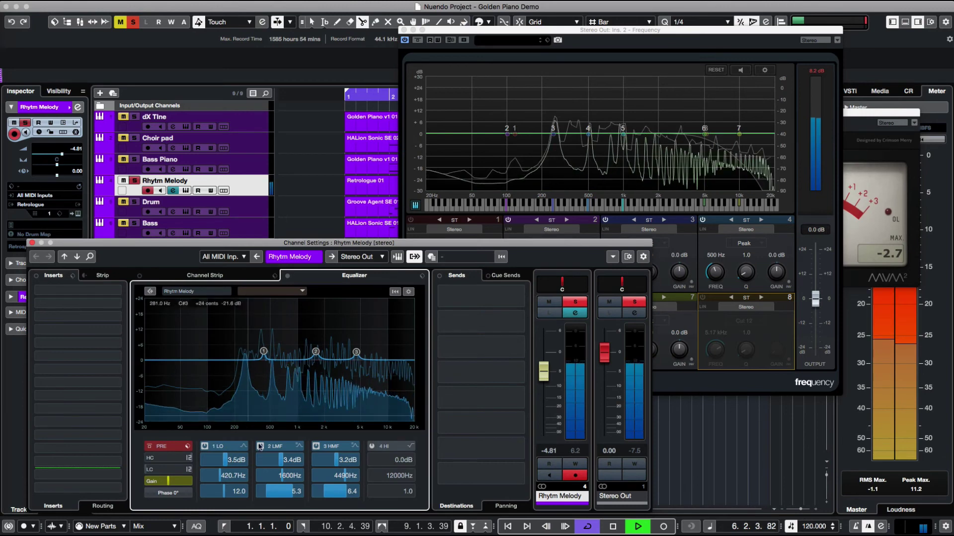
{"action": "left_click", "coordinate": [149, 458]}
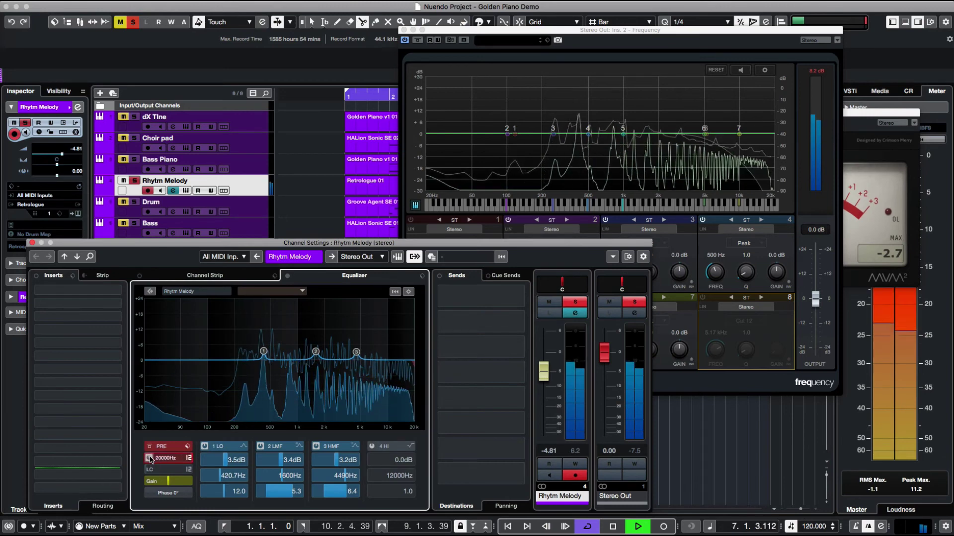
{"action": "left_click", "coordinate": [188, 458]}
{"action": "left_click", "coordinate": [189, 458]}
{"action": "left_click", "coordinate": [189, 458]}
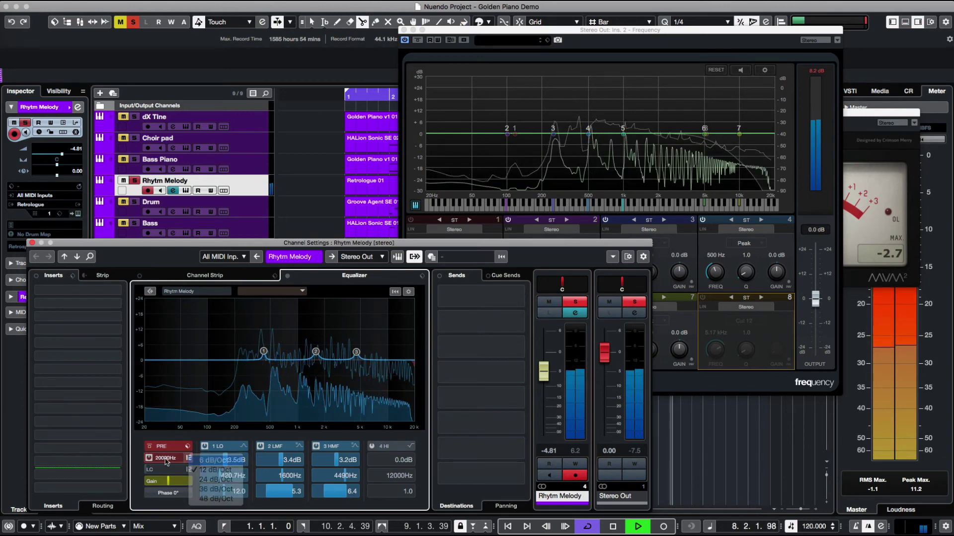
{"action": "left_click", "coordinate": [198, 463]}
{"action": "left_click_drag", "start_coordinate": [165, 458], "coordinate": [166, 462]}
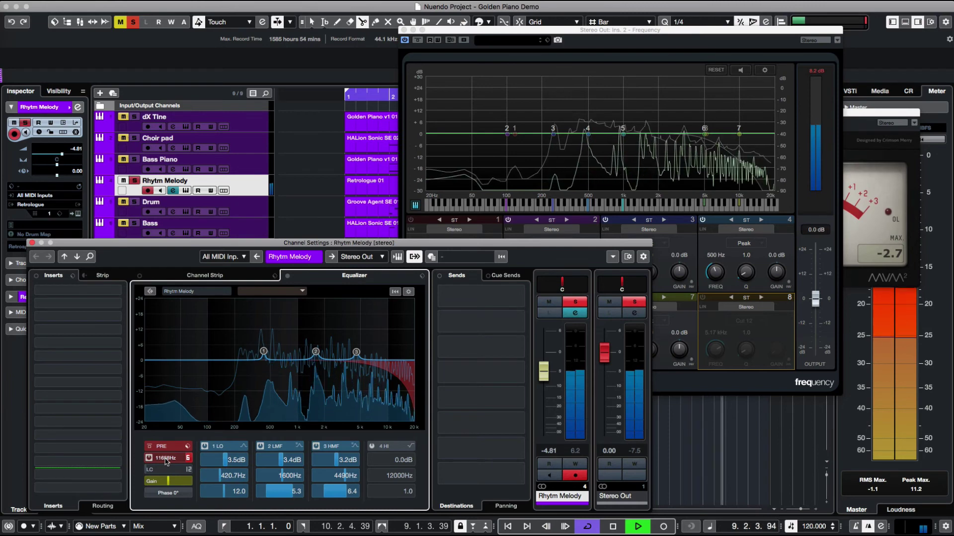
- Enable Rhytm Melody's low cut, raise its frequency past about 120 Hz and close the channel settings
{"action": "left_click", "coordinate": [149, 470]}
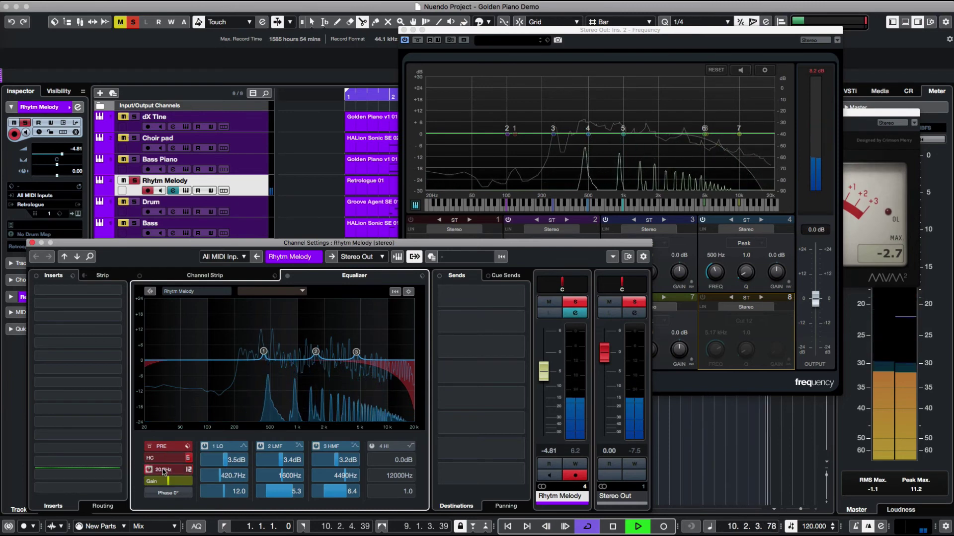
{"action": "left_click_drag", "start_coordinate": [162, 470], "coordinate": [163, 471]}
{"action": "scroll", "coordinate": [164, 470], "scroll_direction": "up", "scroll_amount": 10}
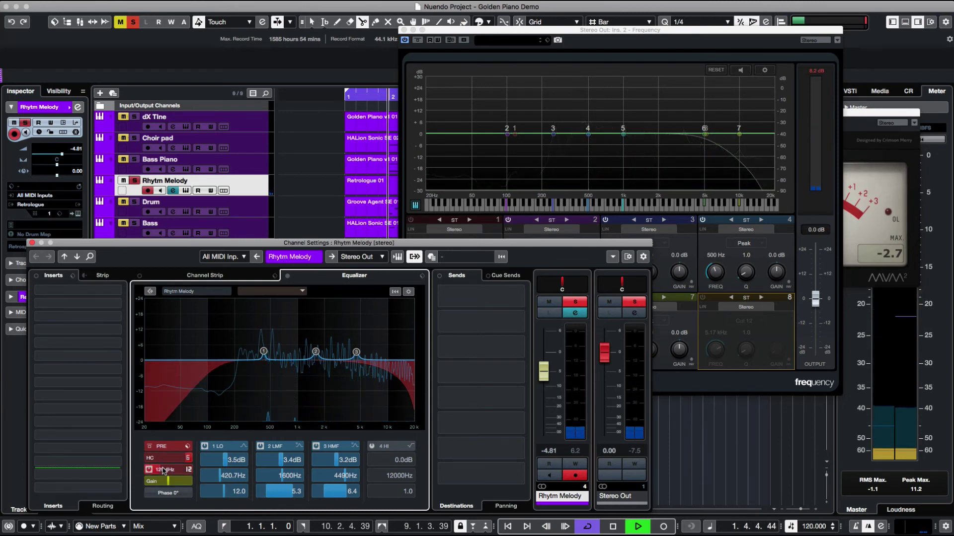
{"action": "scroll", "coordinate": [164, 469], "scroll_direction": "up", "scroll_amount": 3}
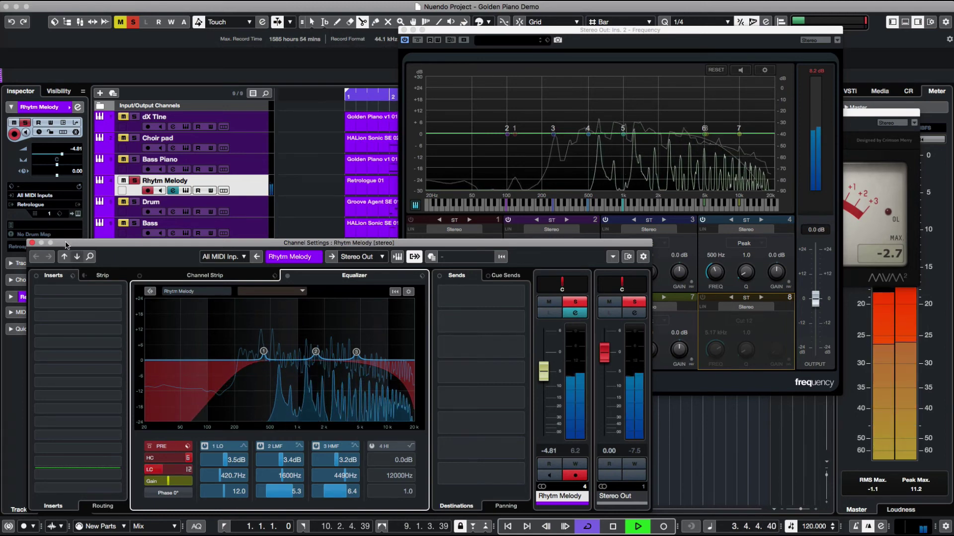
{"action": "left_click", "coordinate": [32, 243]}
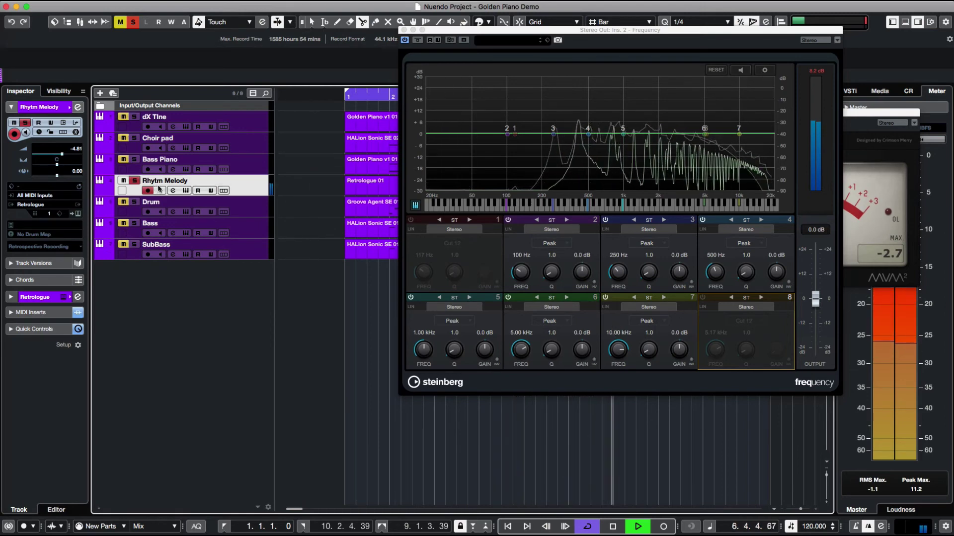
- Unsolo Rhytm Melody, move the Frequency EQ window aside and bring mvMeter2 to the front
{"action": "left_click", "coordinate": [134, 180]}
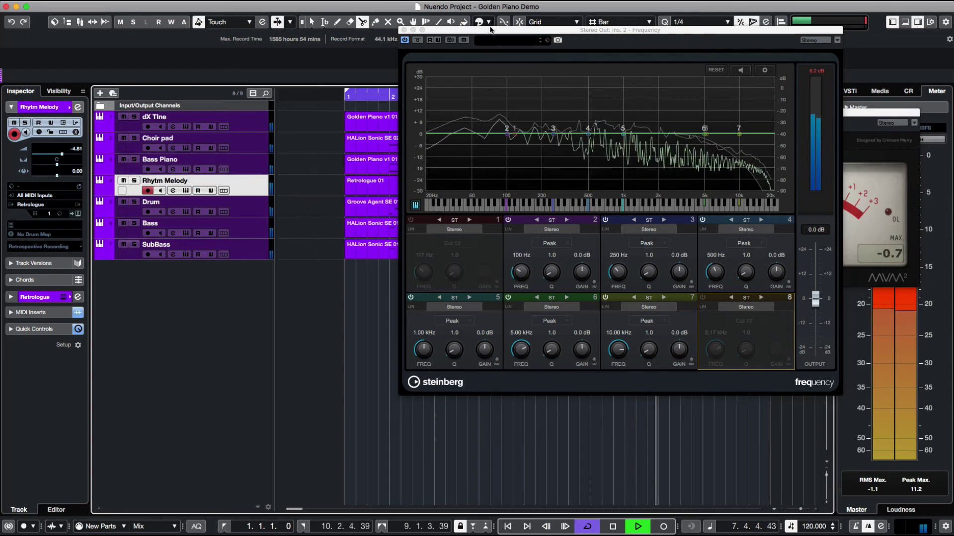
{"action": "left_click_drag", "start_coordinate": [621, 30], "coordinate": [418, 86]}
{"action": "left_click", "coordinate": [749, 131]}
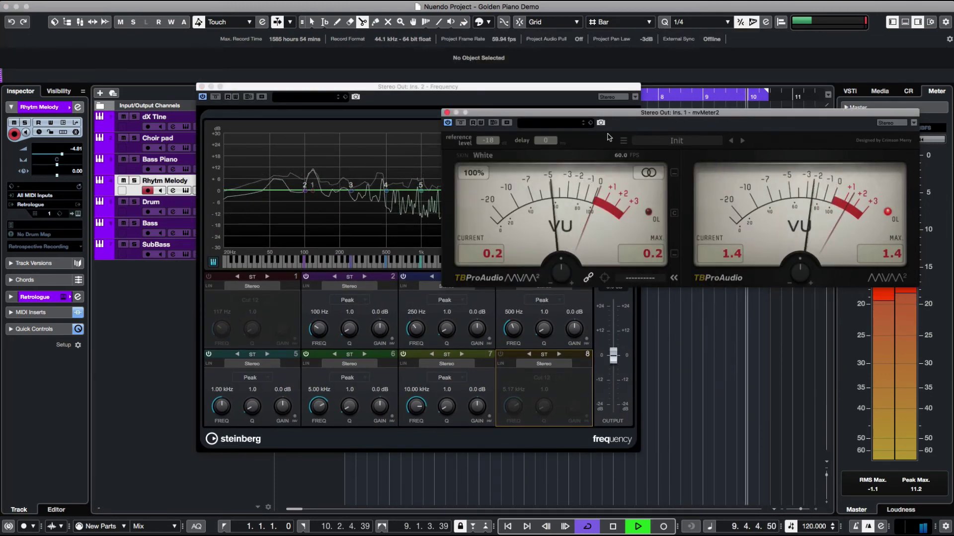
- Lower Rhytm Melody's fader to -6.21 and raise Drum's to -7.02 in the MixConsole, with the Frequency window moved out of the way
{"action": "key", "text": "F3"}
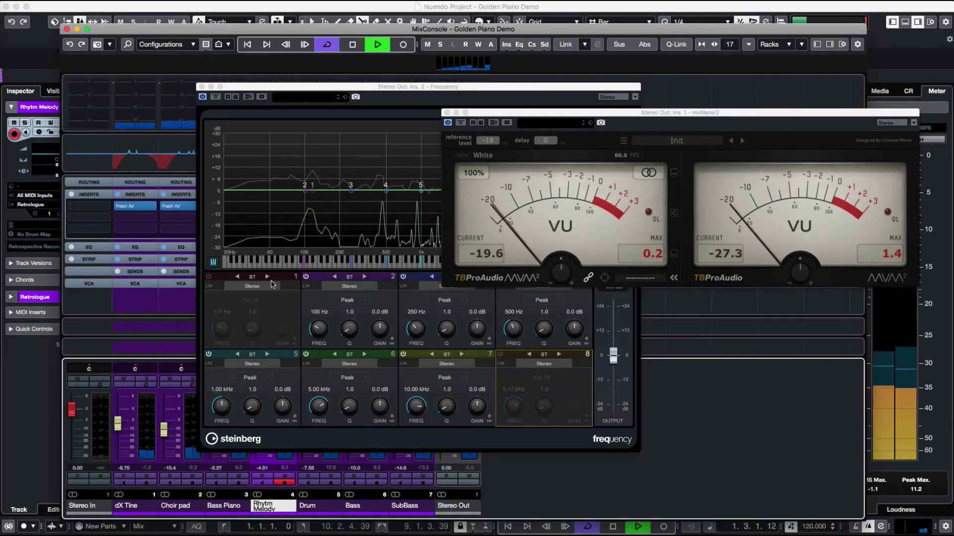
{"action": "left_click", "coordinate": [323, 93]}
{"action": "left_click_drag", "start_coordinate": [323, 93], "coordinate": [690, 60]}
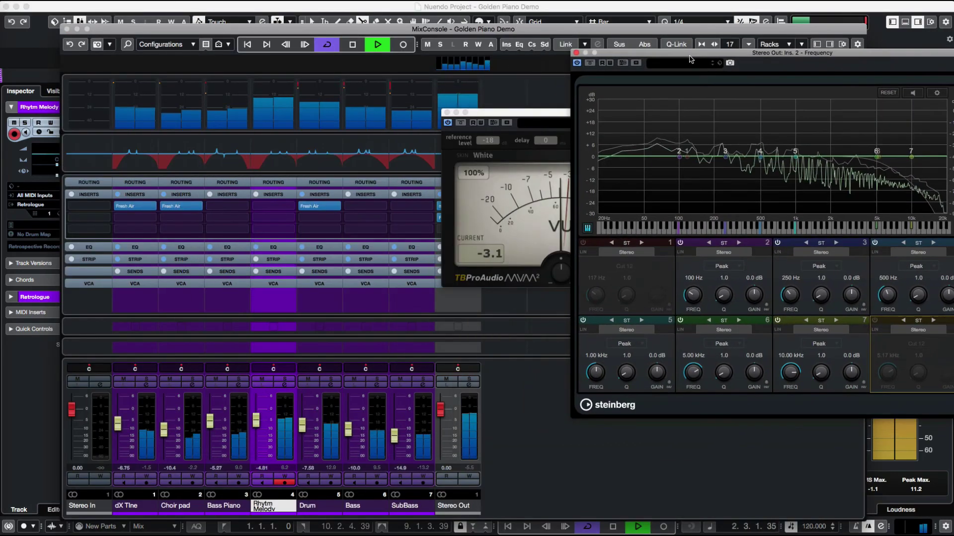
{"action": "left_click", "coordinate": [258, 424]}
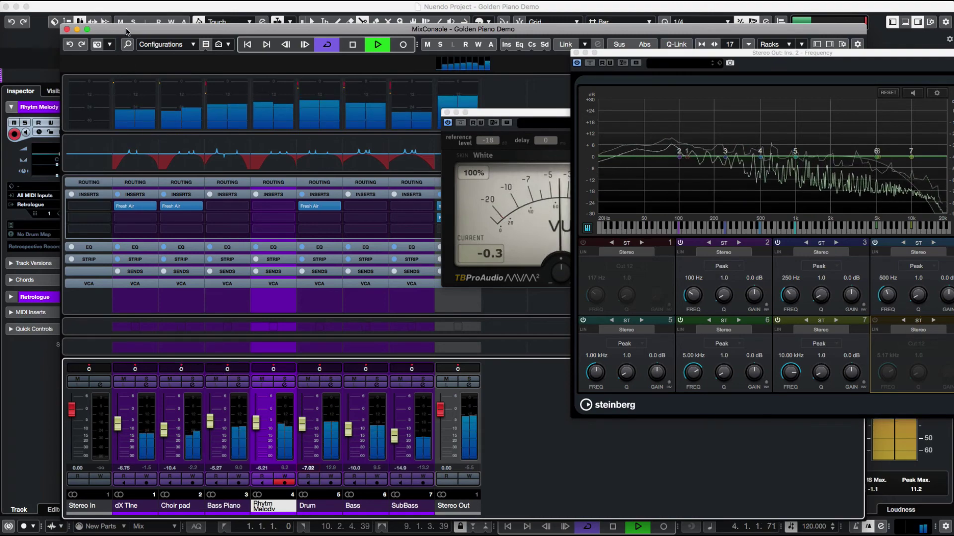
{"action": "key", "text": "space"}
{"action": "left_click_drag", "start_coordinate": [126, 32], "coordinate": [450, 46]}
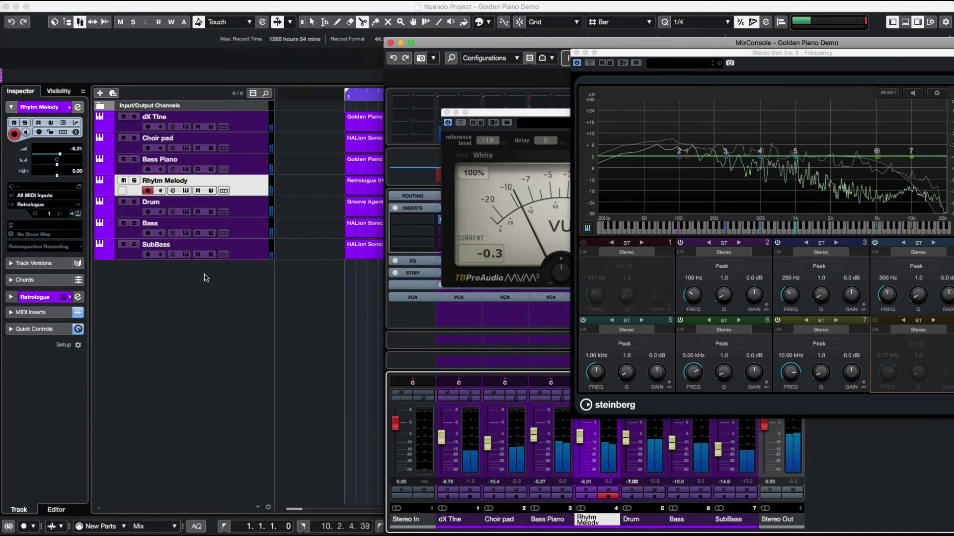
{"action": "key", "text": "F3"}
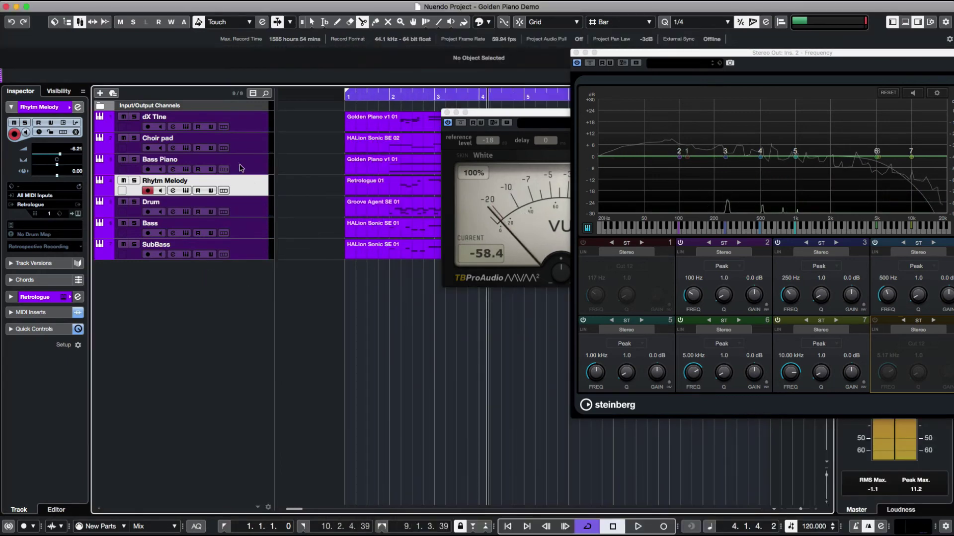
- Duplicate the Bass Piano track and rename the copy as Bass Piano 2
{"action": "left_click", "coordinate": [240, 165]}
{"action": "right_click", "coordinate": [240, 166]}
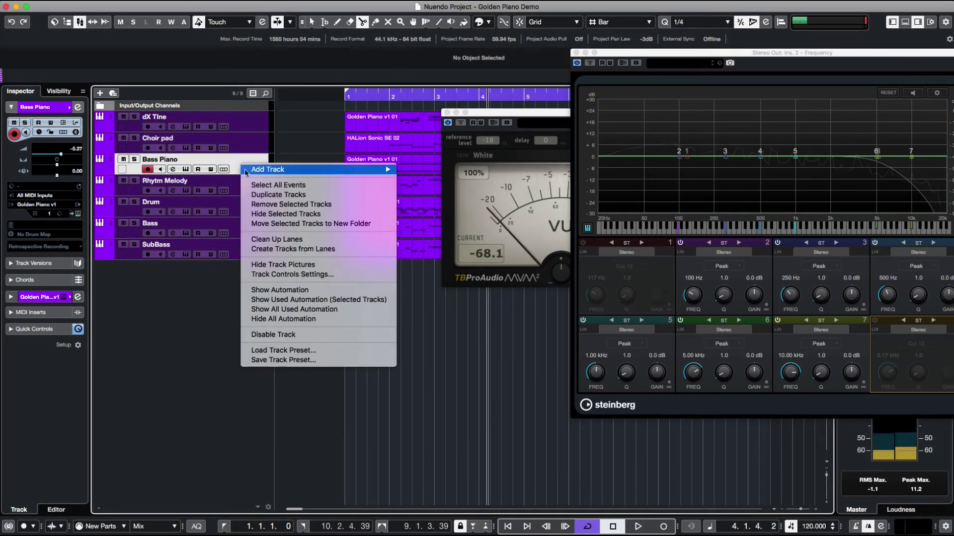
{"action": "left_click", "coordinate": [270, 195]}
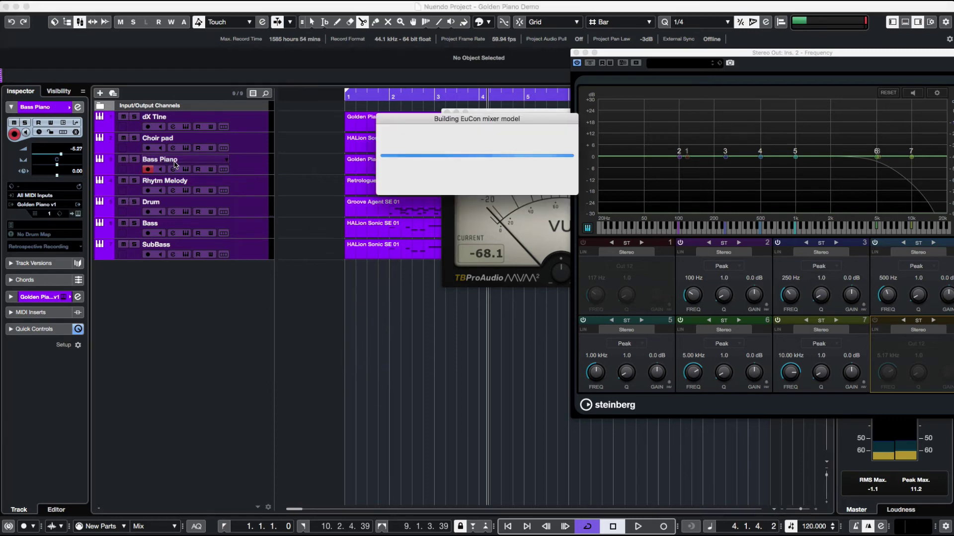
{"action": "double_click", "coordinate": [187, 181]}
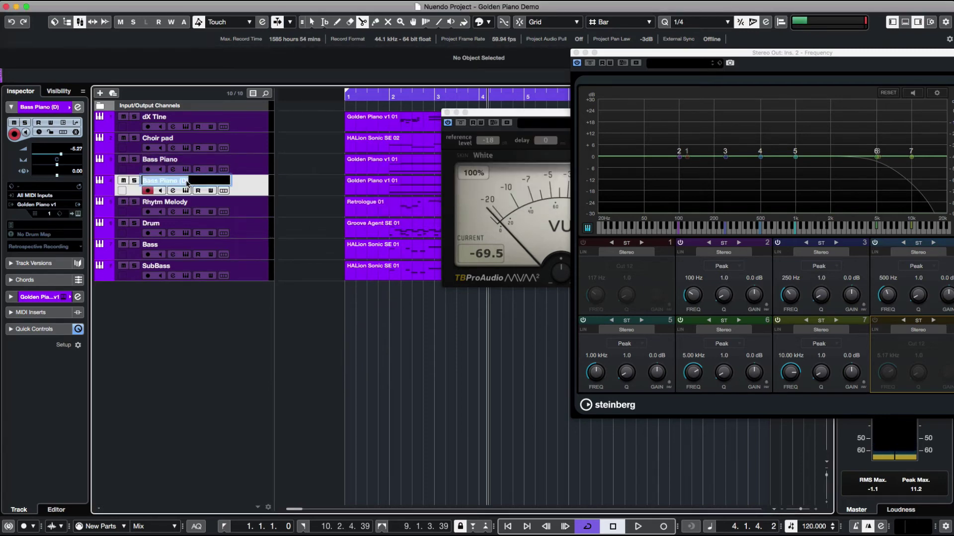
{"action": "type", "text": "Bass Piano"}
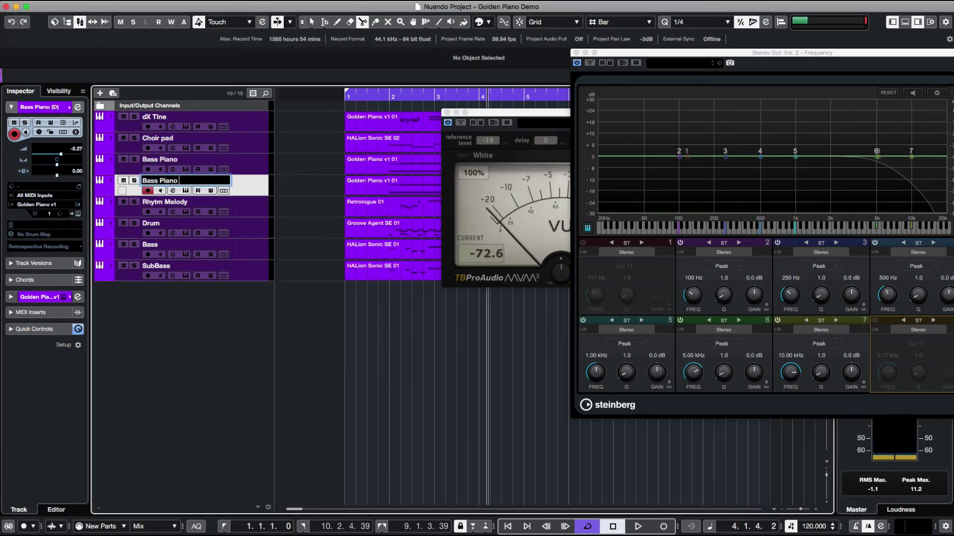
{"action": "type", "text": " 2"}
{"action": "key", "text": "Return"}
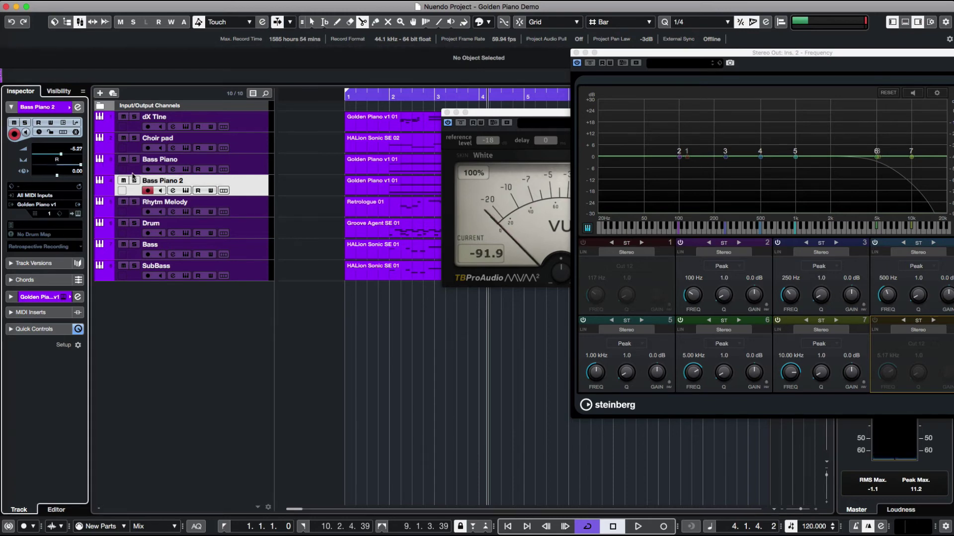
- Pan Bass Piano fully left and set Bass Piano 2's track delay to 17.02 ms
{"action": "left_click", "coordinate": [243, 165]}
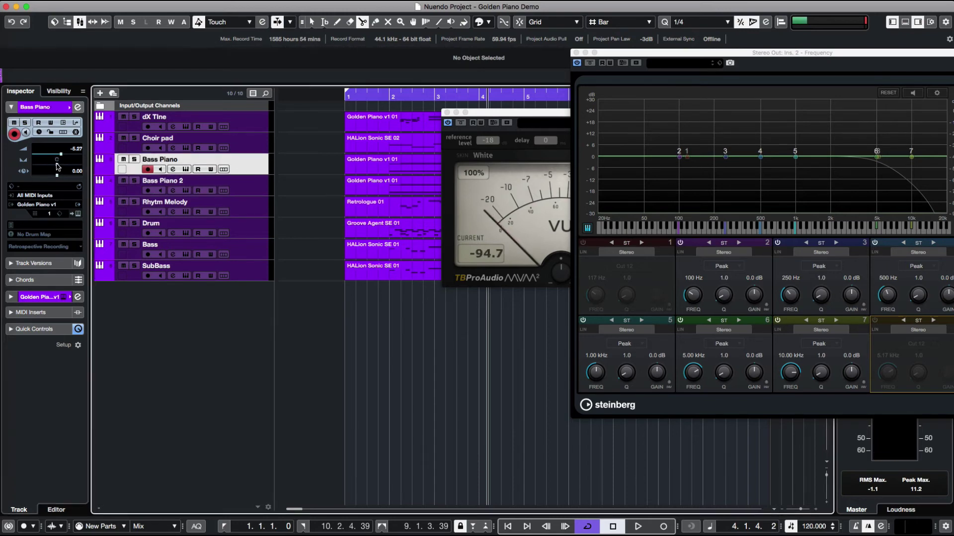
{"action": "left_click_drag", "start_coordinate": [57, 166], "coordinate": [33, 167]}
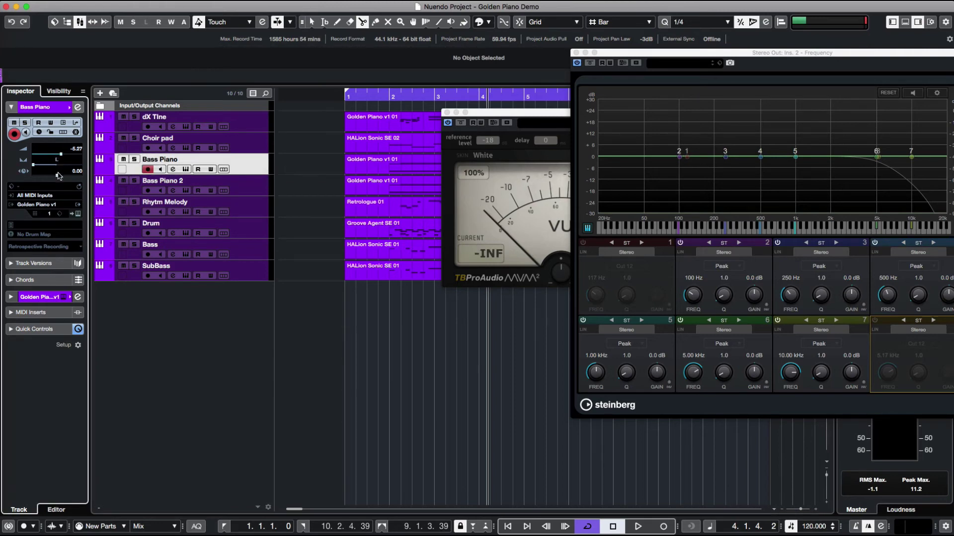
{"action": "left_click", "coordinate": [250, 190]}
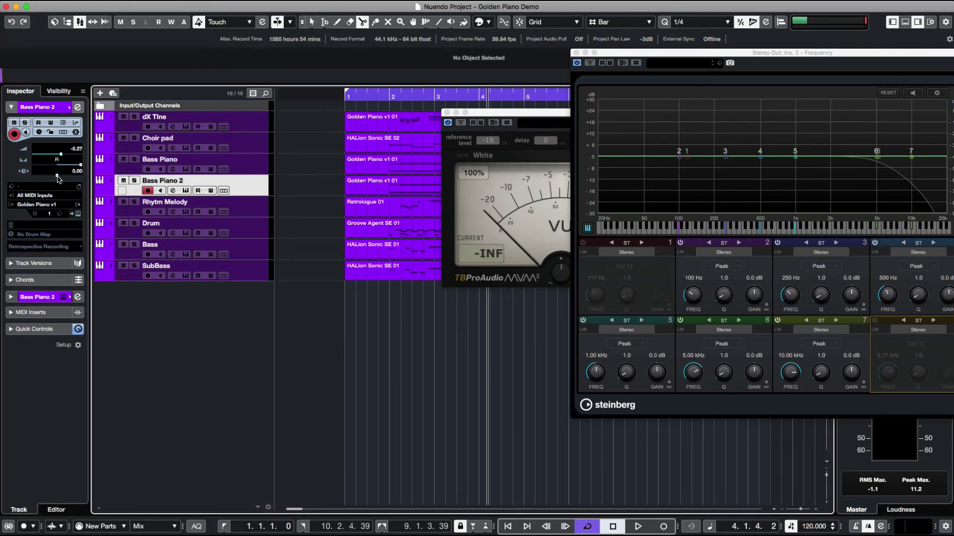
{"action": "left_click_drag", "start_coordinate": [59, 179], "coordinate": [61, 178]}
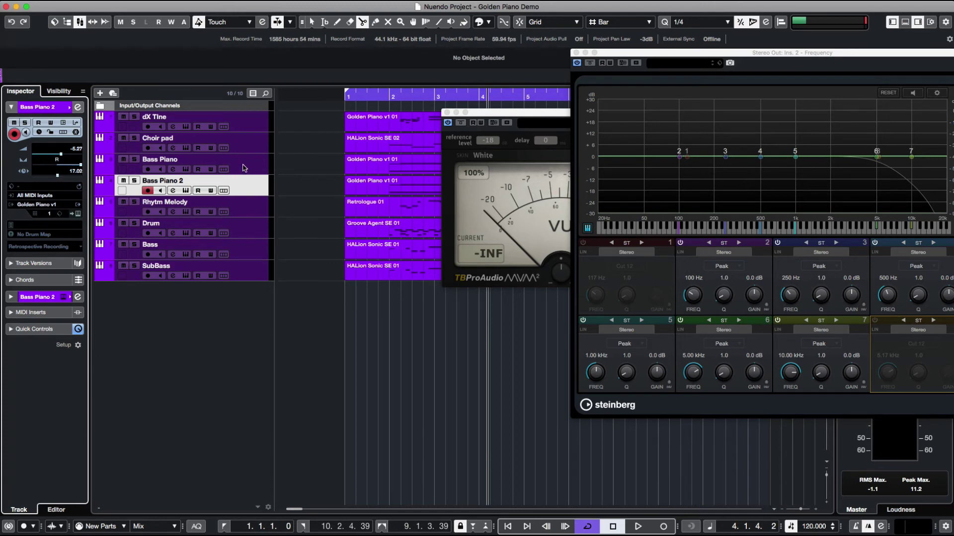
- Play the mix with the two panned bass pianos and check their channel levels in the MixConsole
{"action": "key", "text": "space"}
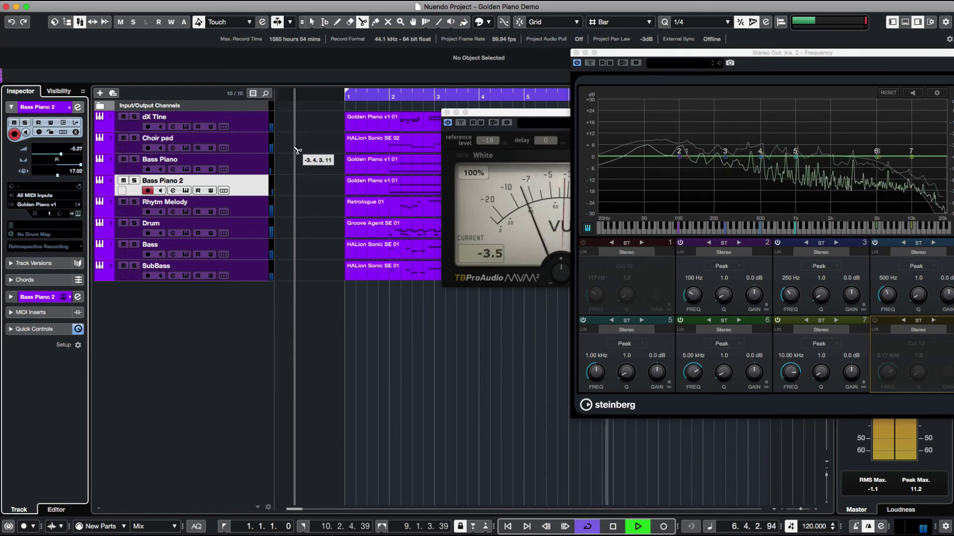
{"action": "key", "text": "F3"}
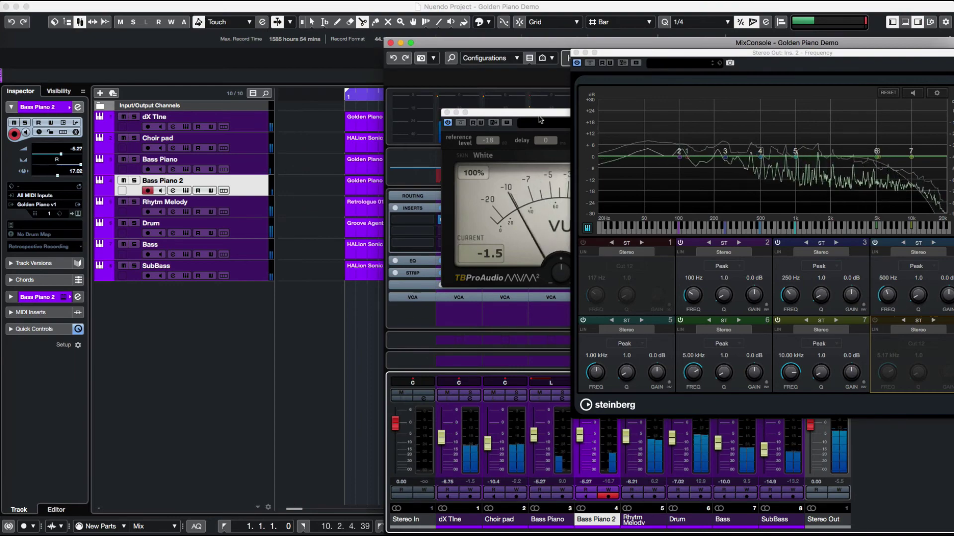
{"action": "left_click_drag", "start_coordinate": [443, 42], "coordinate": [110, 42]}
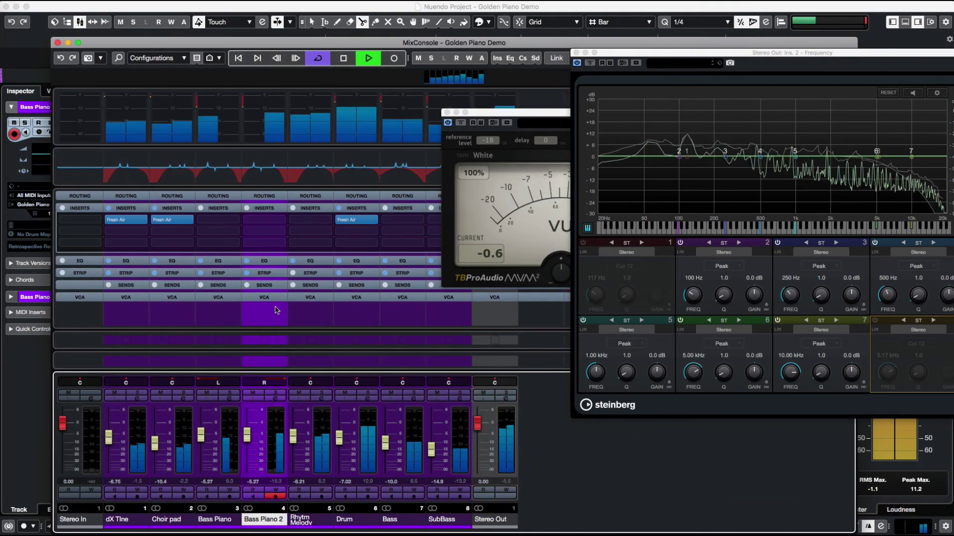
{"action": "key", "text": "F3"}
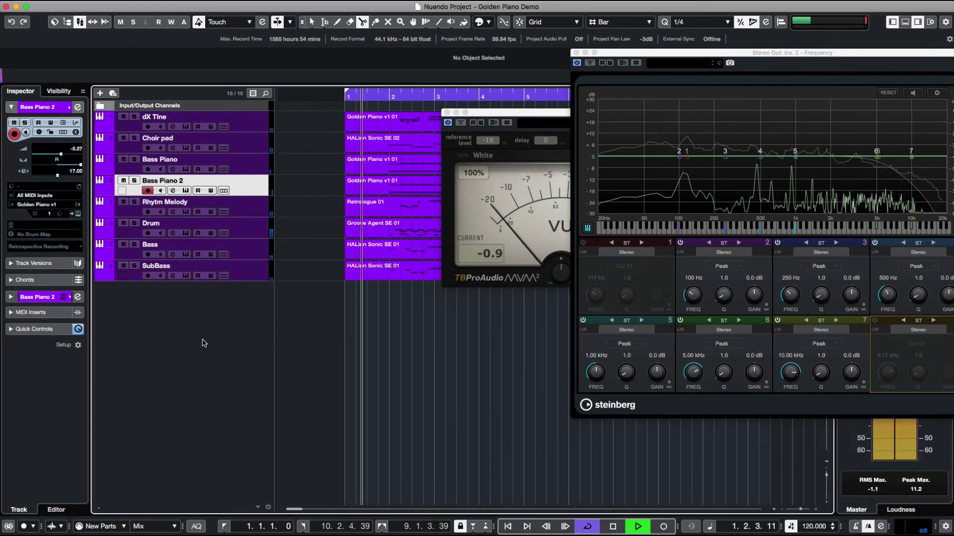
{"action": "key", "text": "space"}
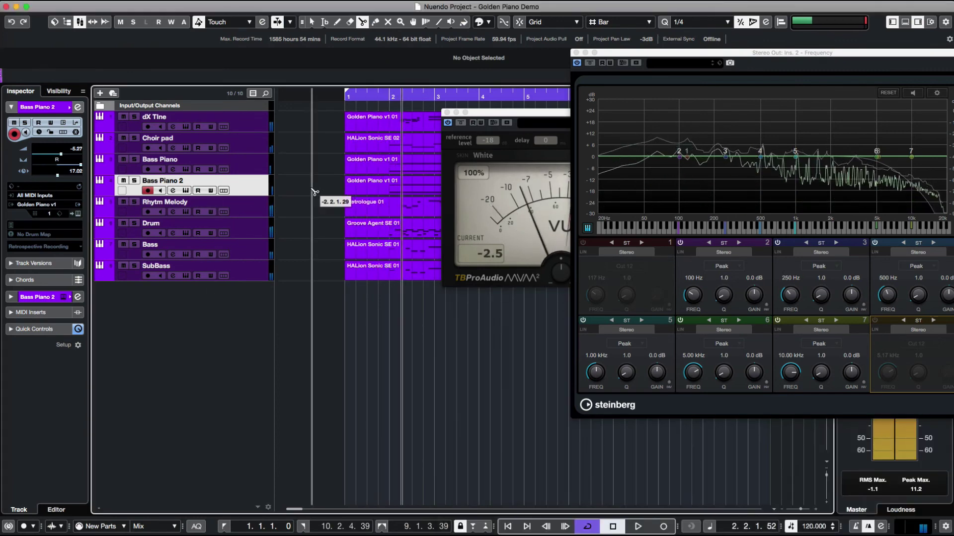
- Examine the notes and Transpose settings of the Bass Piano 2 event in the Key Editor
{"action": "key", "text": "1"}
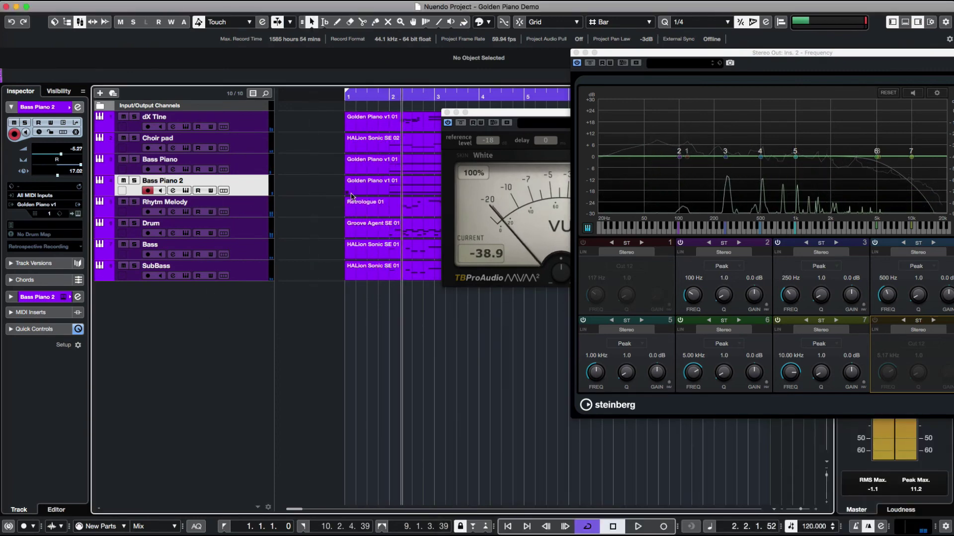
{"action": "left_click", "coordinate": [351, 194]}
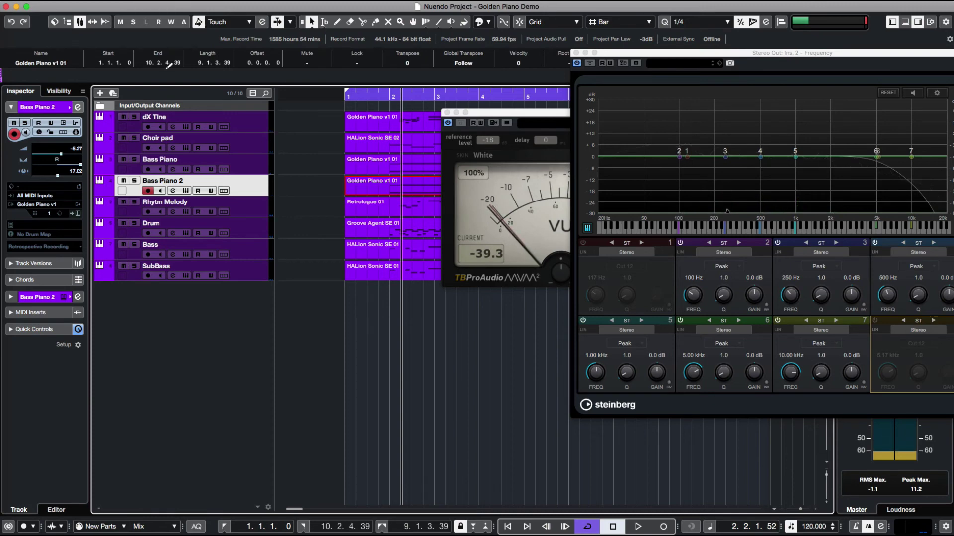
{"action": "left_click_drag", "start_coordinate": [607, 55], "coordinate": [614, 102]}
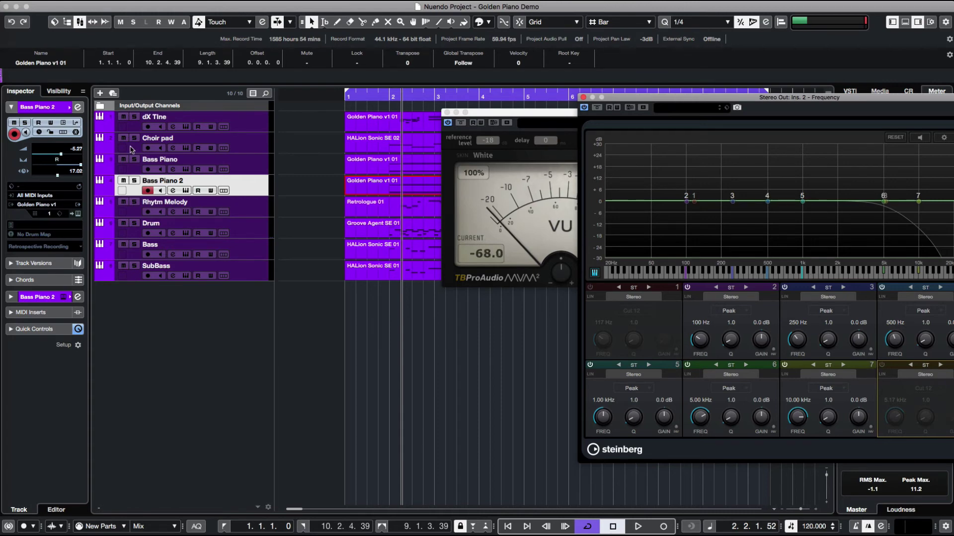
{"action": "left_click", "coordinate": [17, 298]}
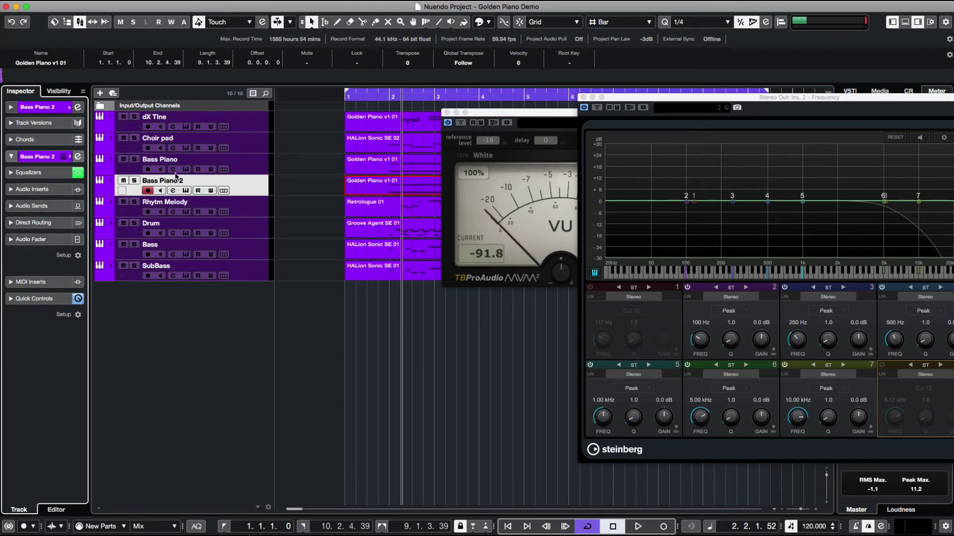
{"action": "double_click", "coordinate": [368, 190]}
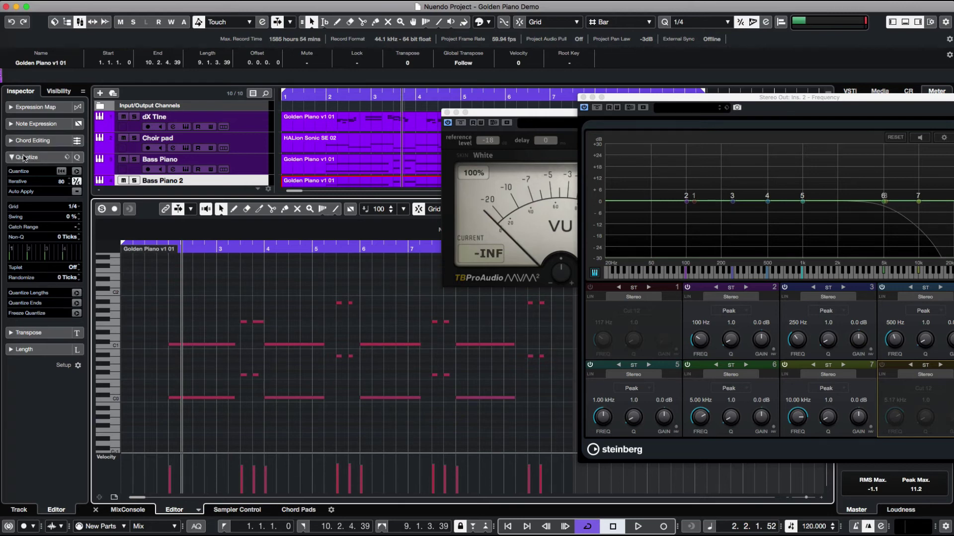
{"action": "left_click", "coordinate": [9, 334]}
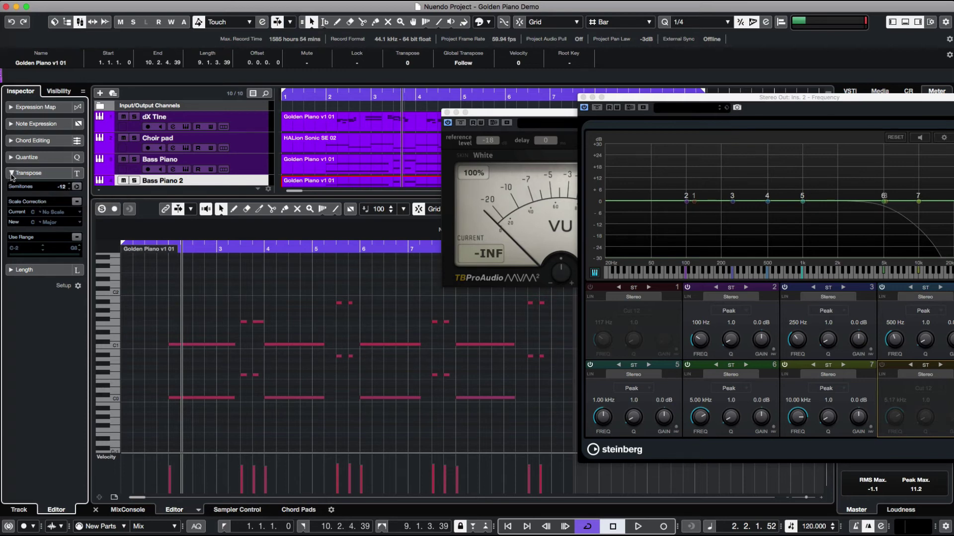
{"action": "left_click", "coordinate": [11, 174]}
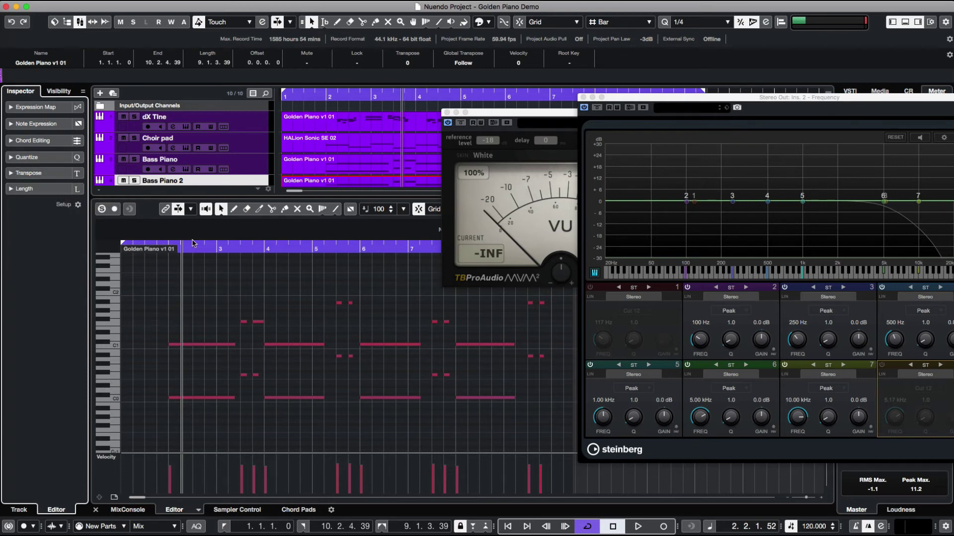
{"action": "left_click", "coordinate": [95, 509]}
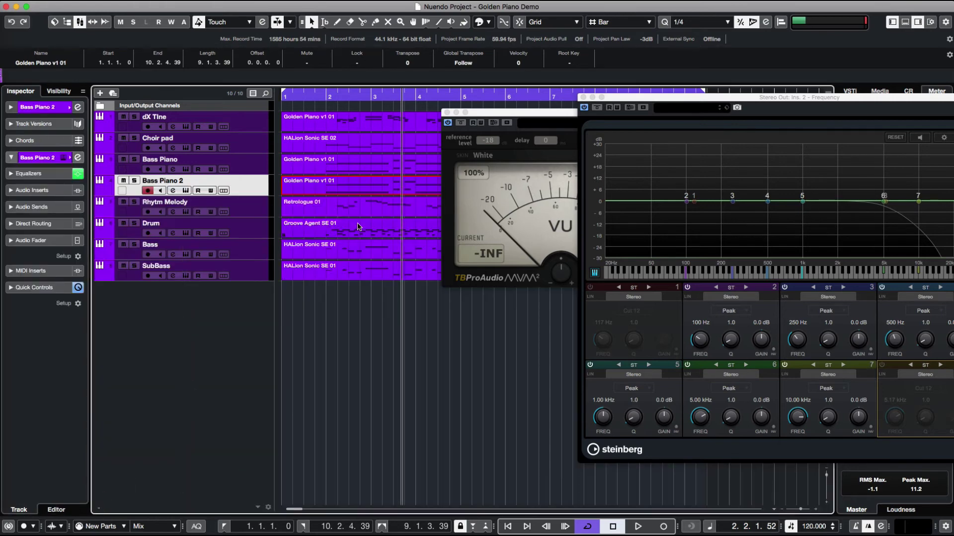
- Start playback, reopen the MixConsole and arrange it beside the mvMeter2 window so all channel faders are accessible
{"action": "key", "text": "space"}
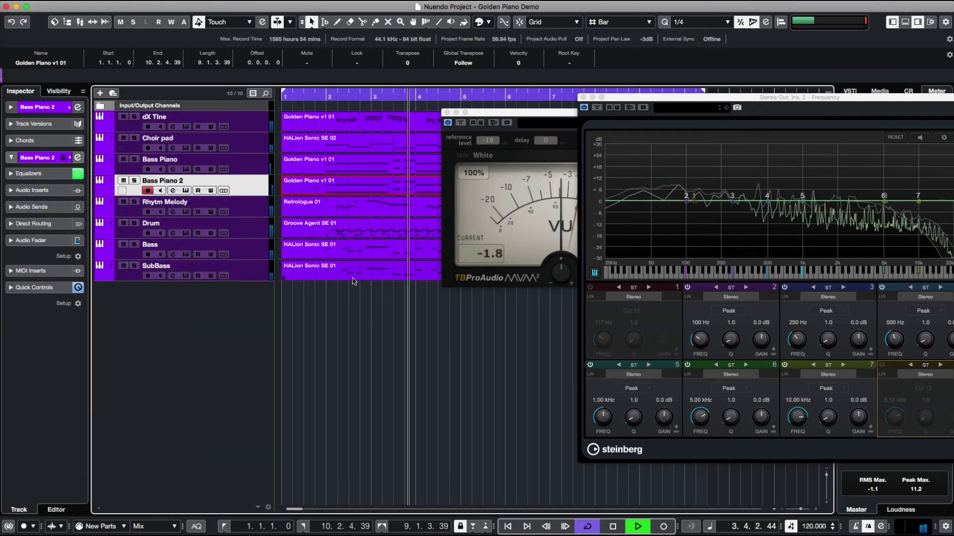
{"action": "key", "text": "F3"}
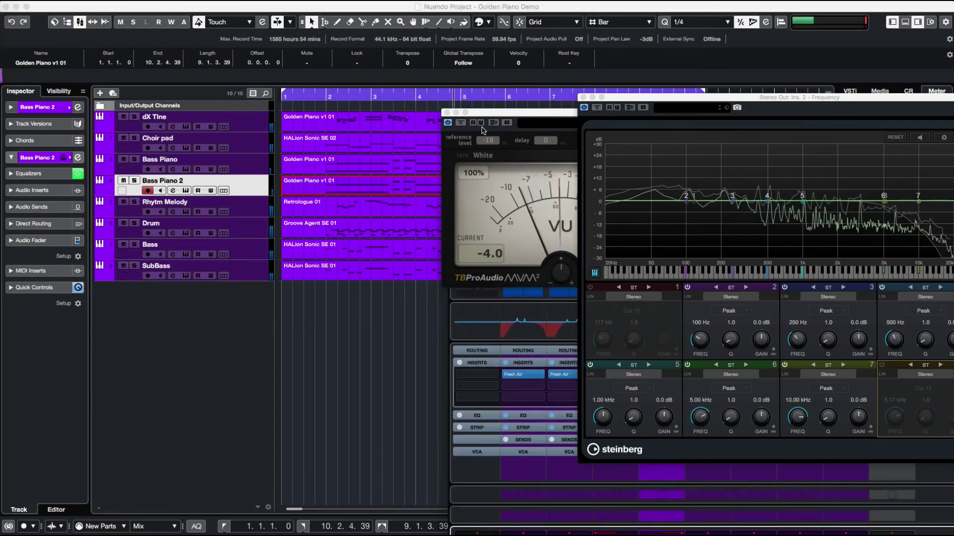
{"action": "left_click", "coordinate": [500, 116]}
{"action": "left_click_drag", "start_coordinate": [500, 116], "coordinate": [654, 175]}
{"action": "left_click_drag", "start_coordinate": [537, 202], "coordinate": [120, 49]}
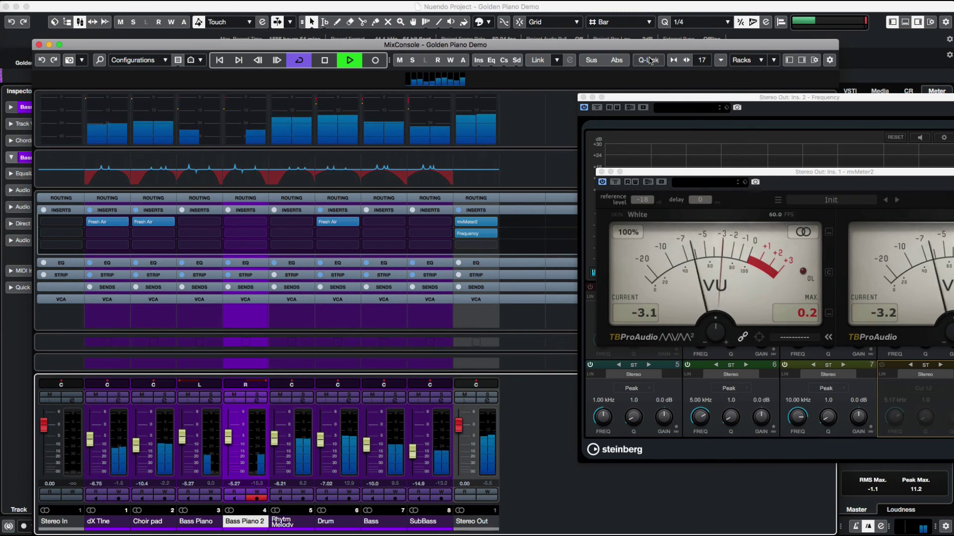
- Raise Bass Piano and Bass Piano 2 together to -3.34 using Q-Link, and select the Choir pad channel
{"action": "left_click", "coordinate": [198, 522]}
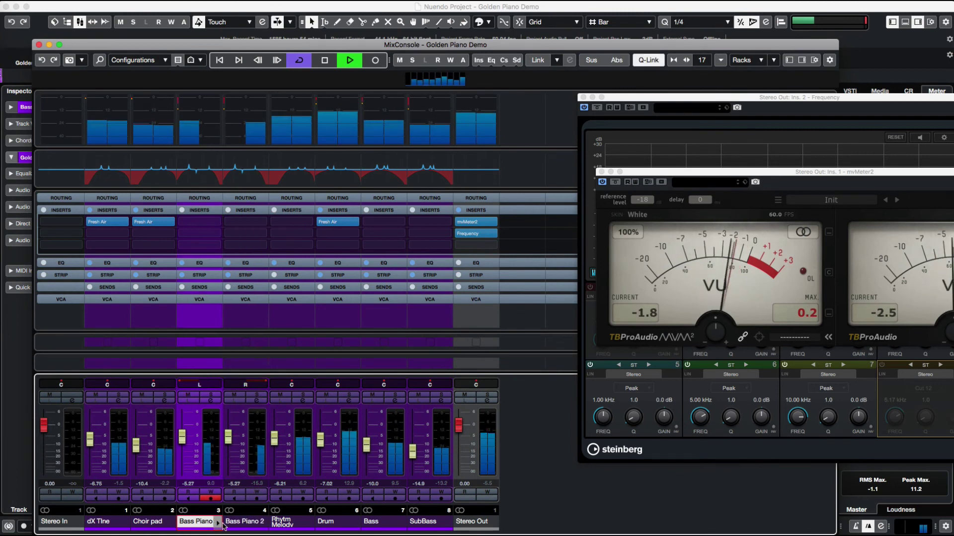
{"action": "left_click", "coordinate": [237, 522], "text": "shift"}
{"action": "left_click_drag", "start_coordinate": [182, 438], "coordinate": [186, 441]}
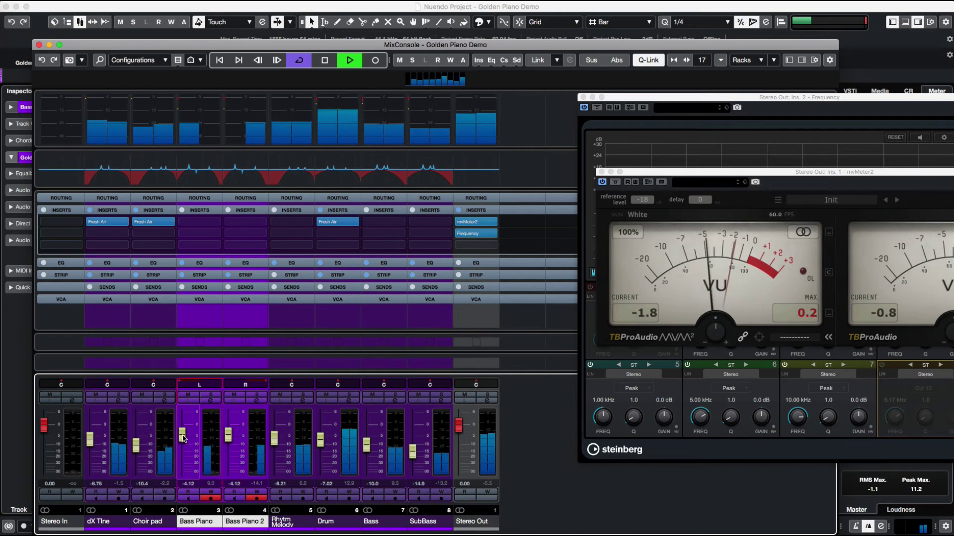
{"action": "left_click", "coordinate": [158, 527]}
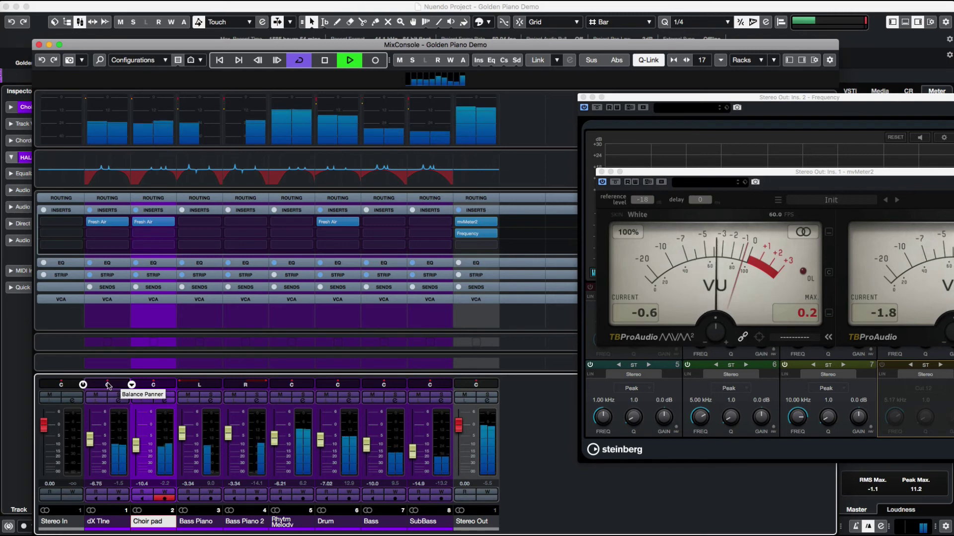
- Pan the dX TIne channel to L39 and Rhytm Melody to R26, with the Rhytm Melody level at -7.87
{"action": "scroll", "coordinate": [107, 386], "scroll_direction": "up", "scroll_amount": 2}
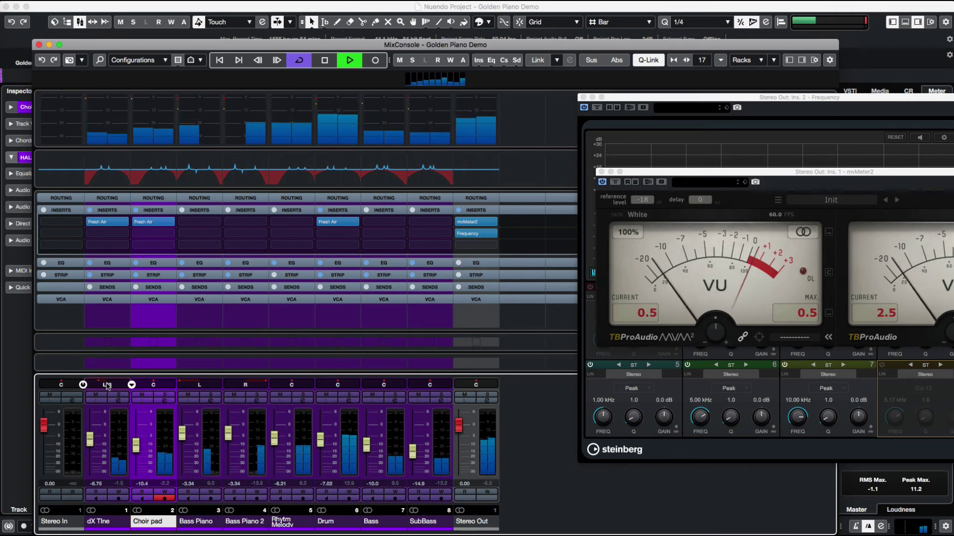
{"action": "scroll", "coordinate": [106, 386], "scroll_direction": "up", "scroll_amount": 2}
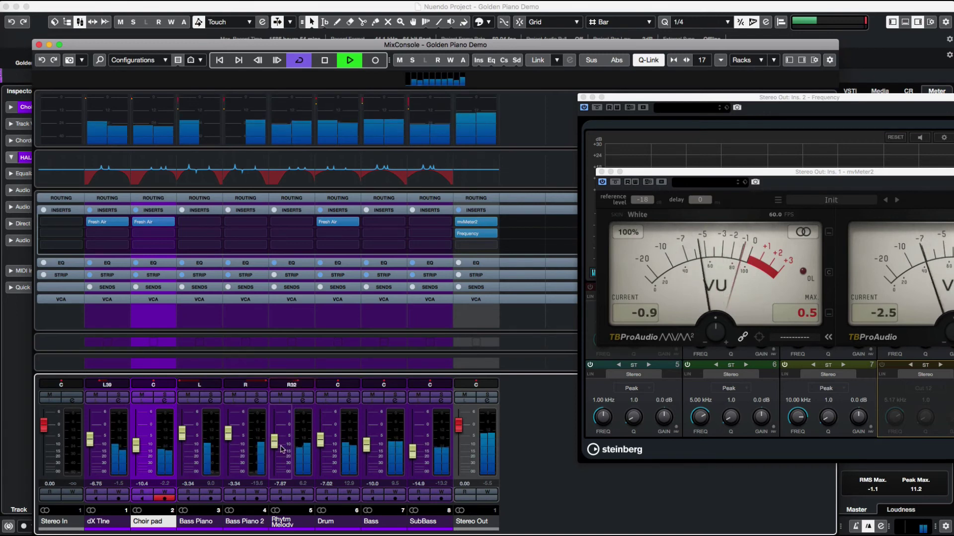
{"action": "scroll", "coordinate": [296, 388], "scroll_direction": "down", "scroll_amount": 2}
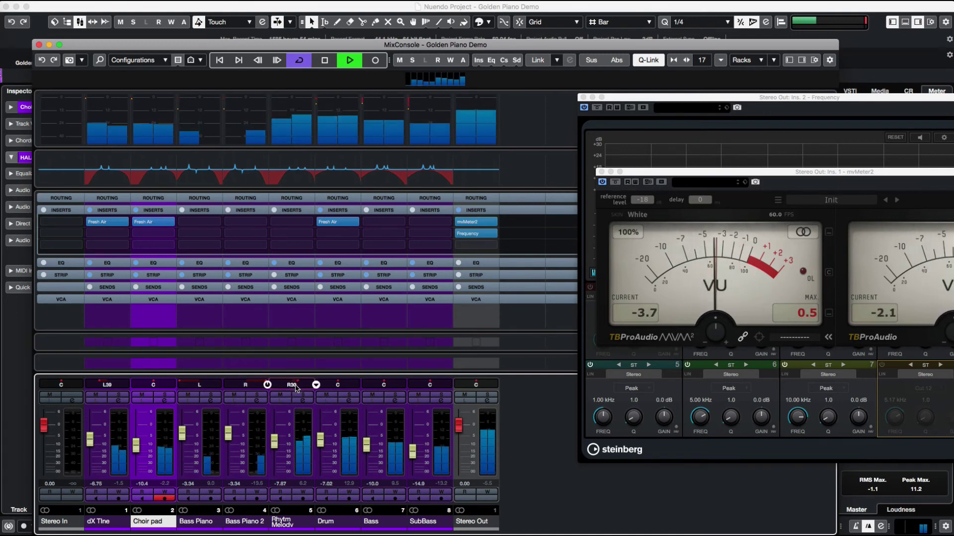
{"action": "left_click", "coordinate": [274, 442]}
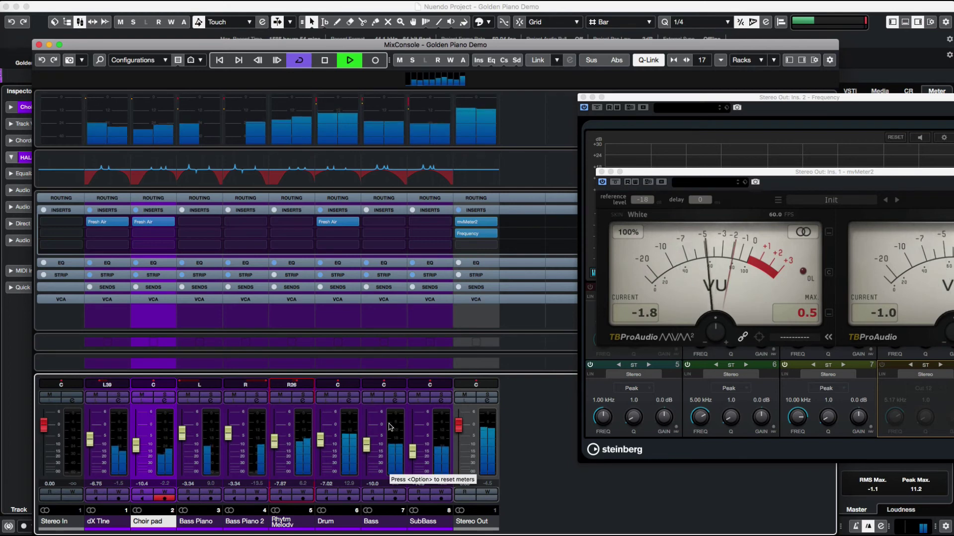
- Set the dX TIne level to -4.39 and the Choir pad level to -12.9, and reset the VU meter's maximum reading
{"action": "left_click", "coordinate": [366, 444]}
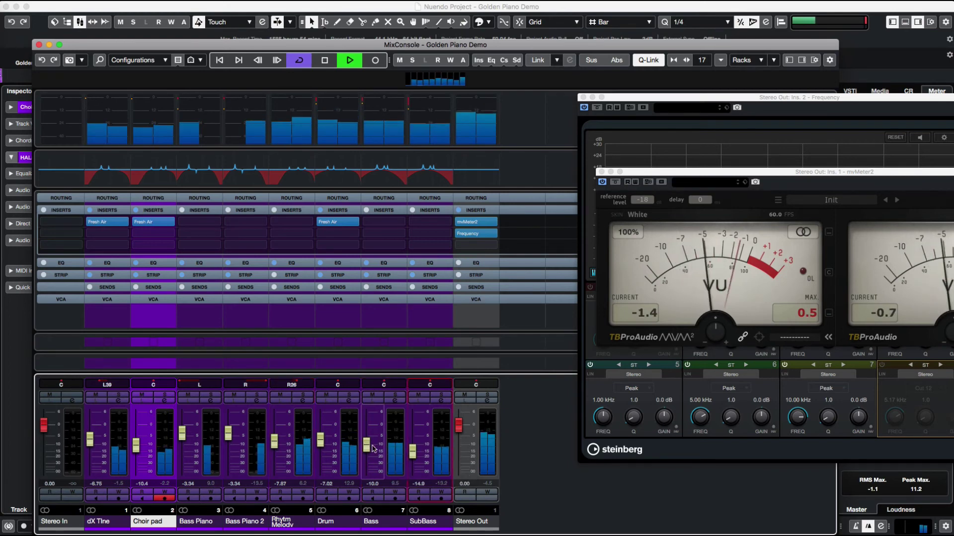
{"action": "left_click_drag", "start_coordinate": [90, 442], "coordinate": [90, 437]}
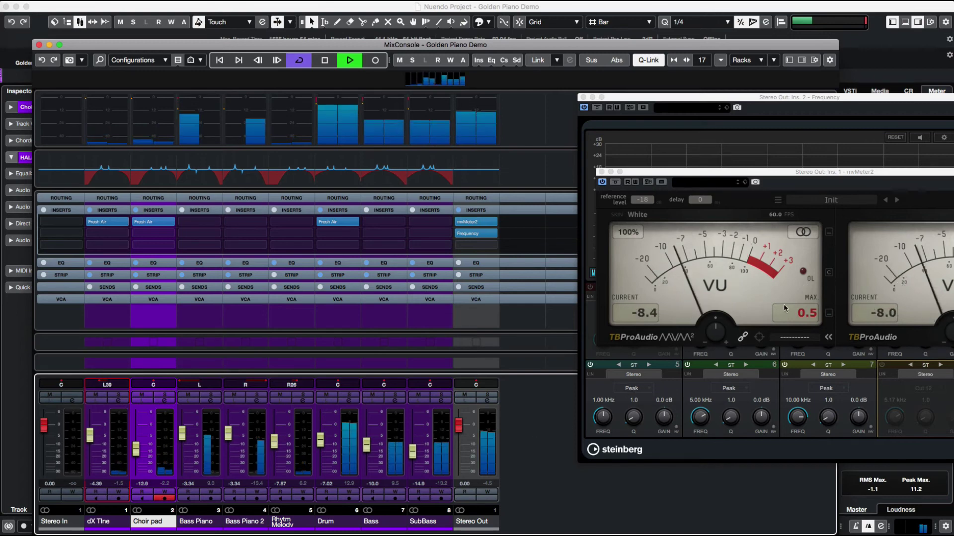
{"action": "left_click", "coordinate": [800, 303]}
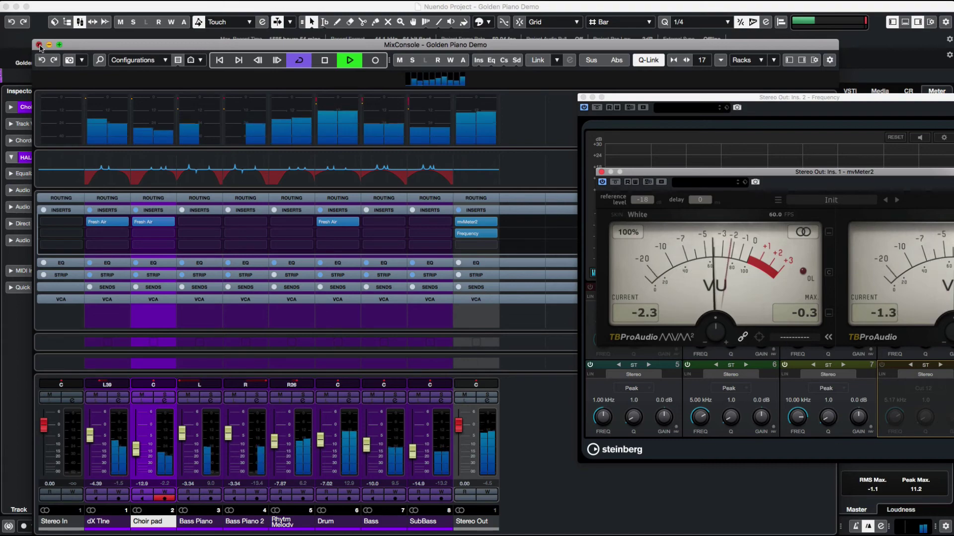
- Close the MixConsole and, with playback stopped, duplicate the Choir pad track in the project window
{"action": "key", "text": "F3"}
{"action": "left_click", "coordinate": [293, 319]}
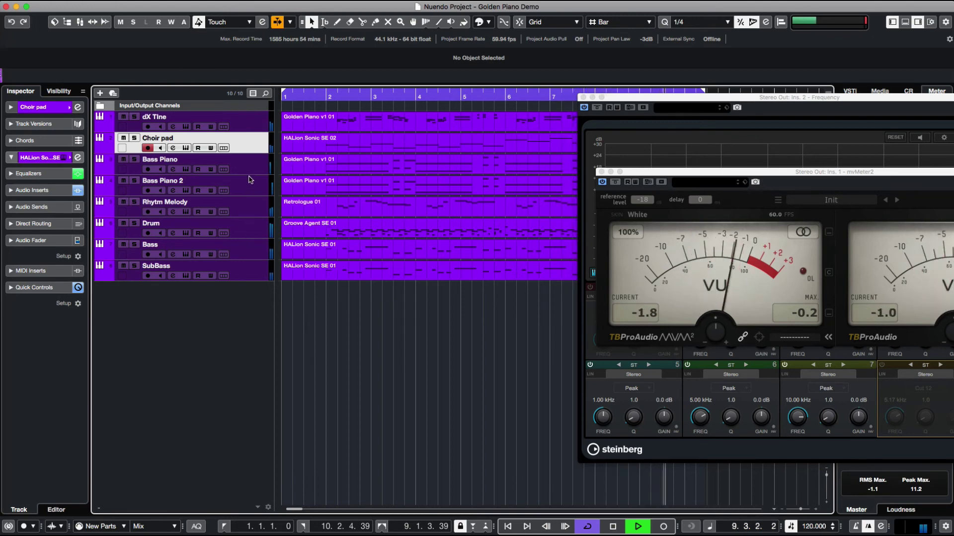
{"action": "key", "text": "space"}
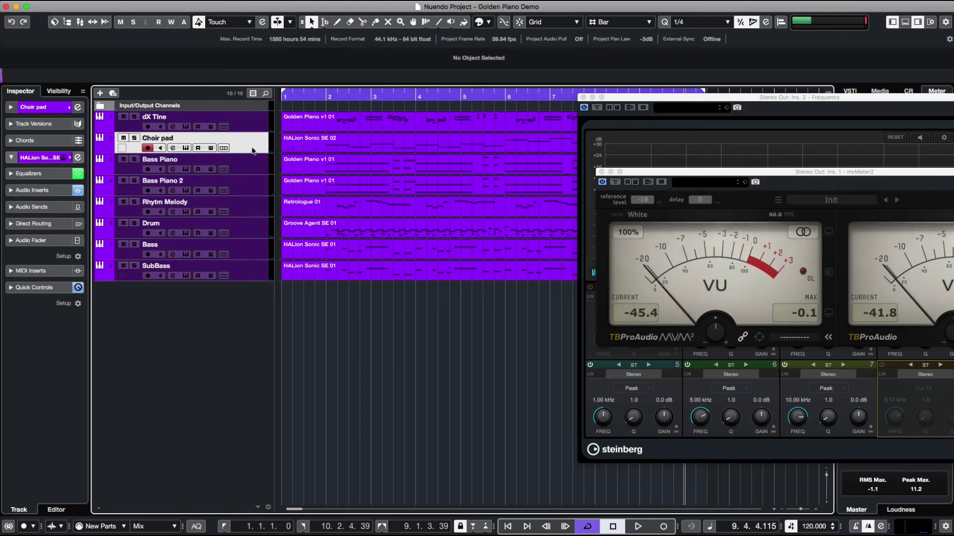
{"action": "right_click", "coordinate": [256, 146]}
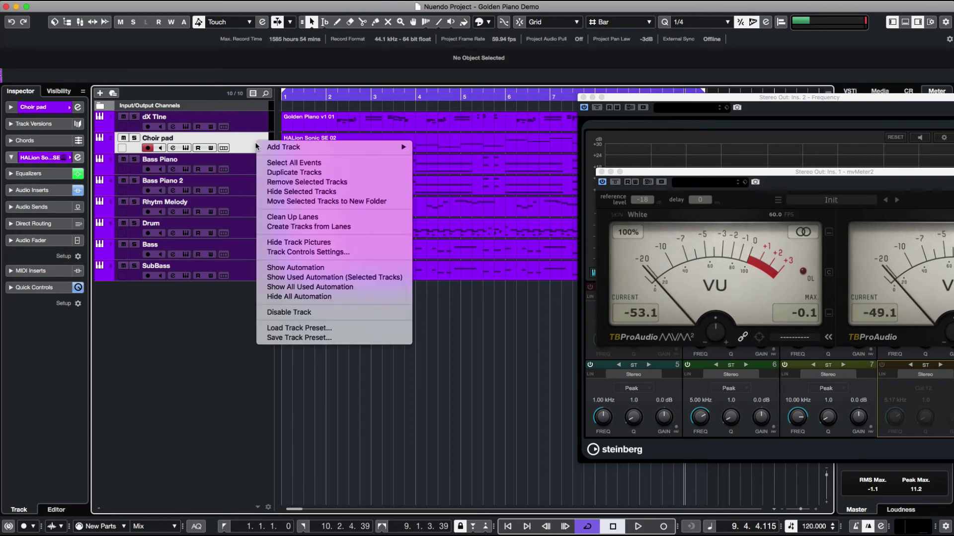
{"action": "left_click", "coordinate": [291, 173]}
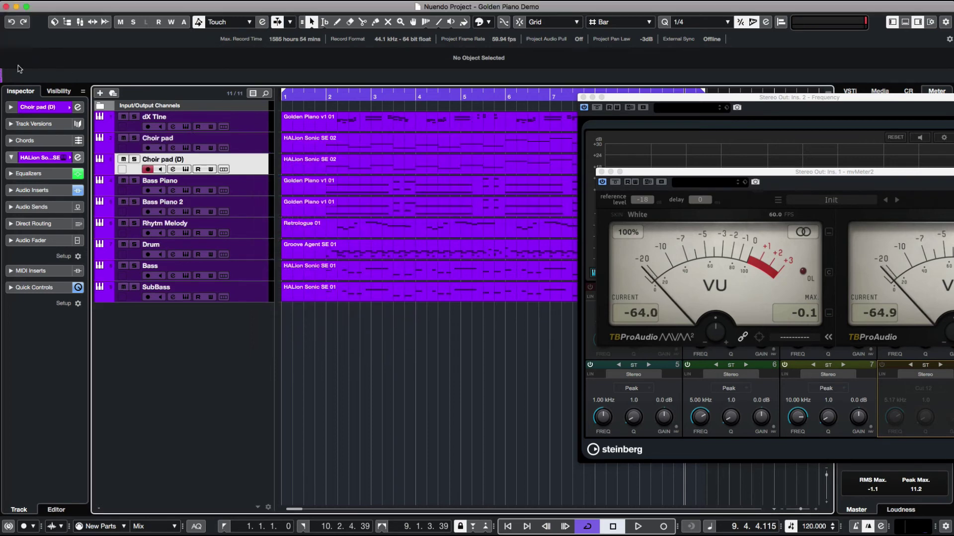
- Pan the duplicated Choir pad (D) track to L50 and the original Choir pad track to R50
{"action": "left_click", "coordinate": [11, 107]}
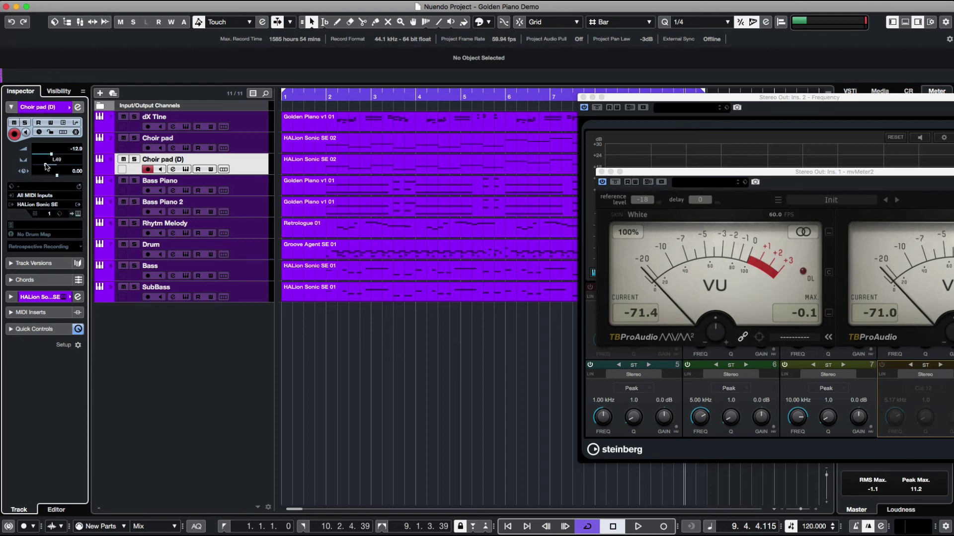
{"action": "double_click", "coordinate": [68, 160]}
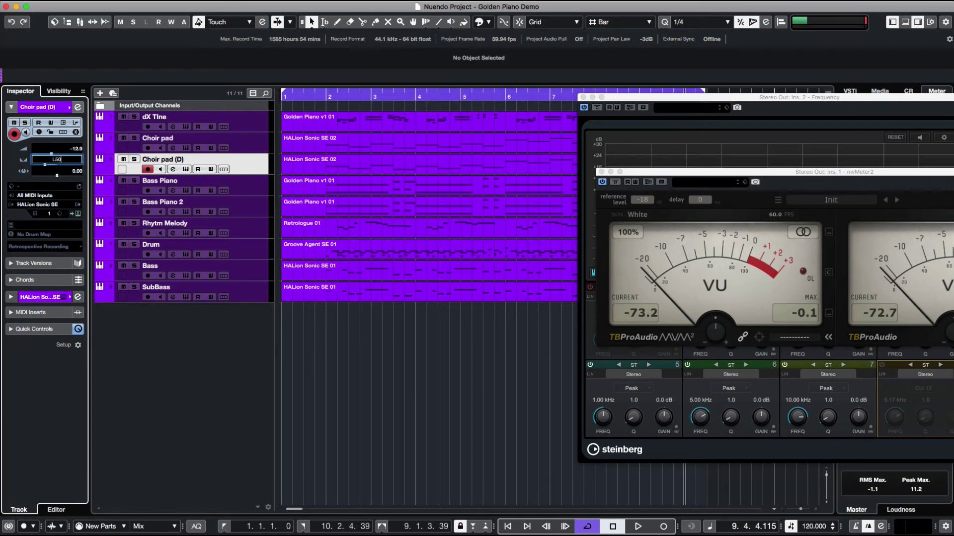
{"action": "key", "text": "Return"}
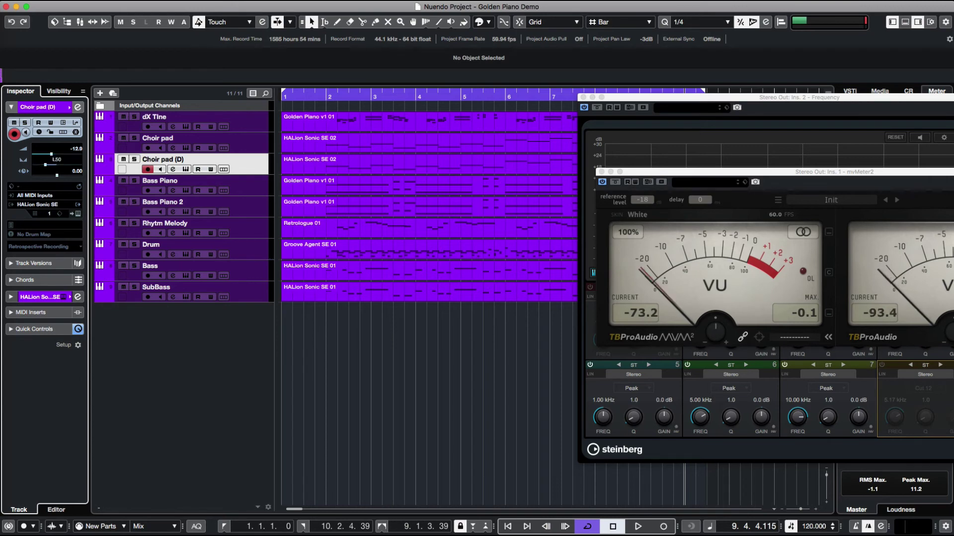
{"action": "left_click", "coordinate": [256, 189]}
{"action": "left_click", "coordinate": [242, 167]}
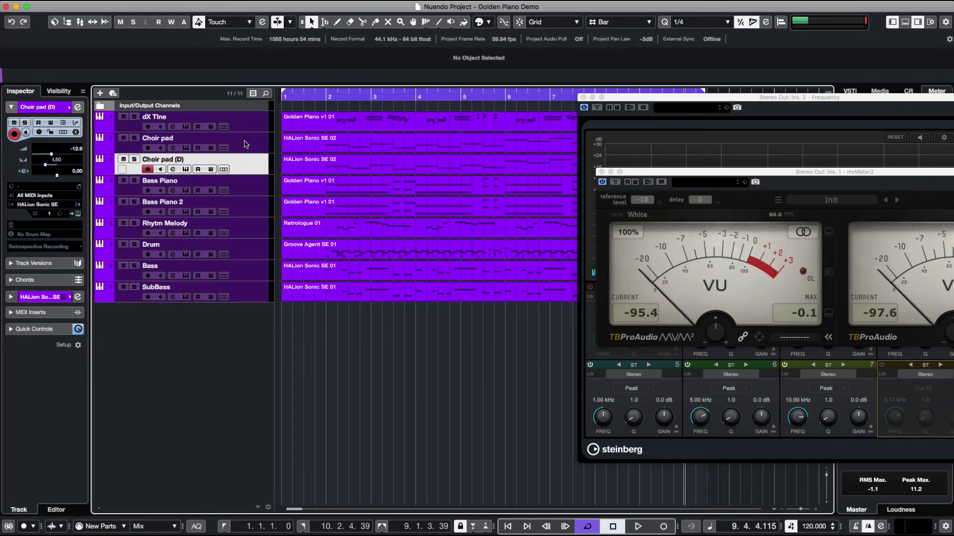
{"action": "left_click", "coordinate": [244, 148]}
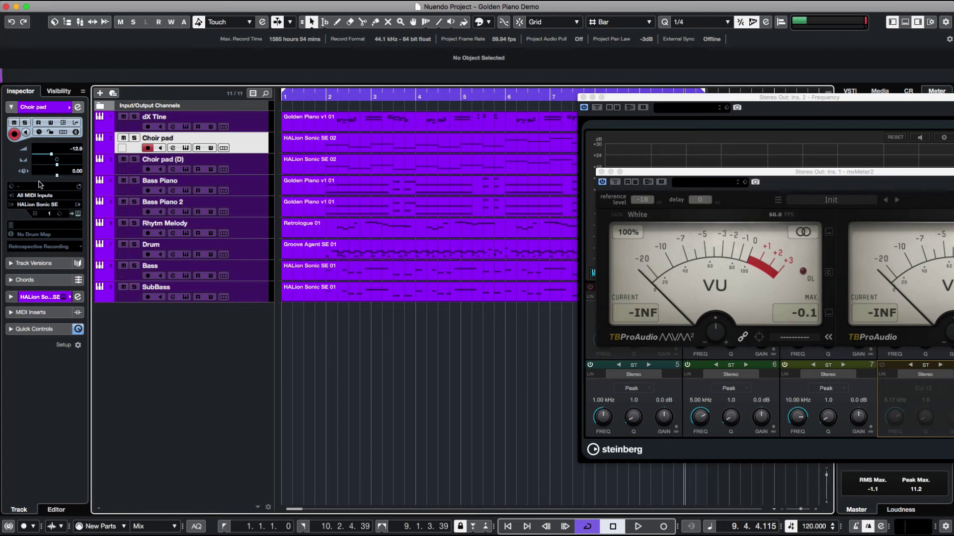
{"action": "double_click", "coordinate": [57, 159]}
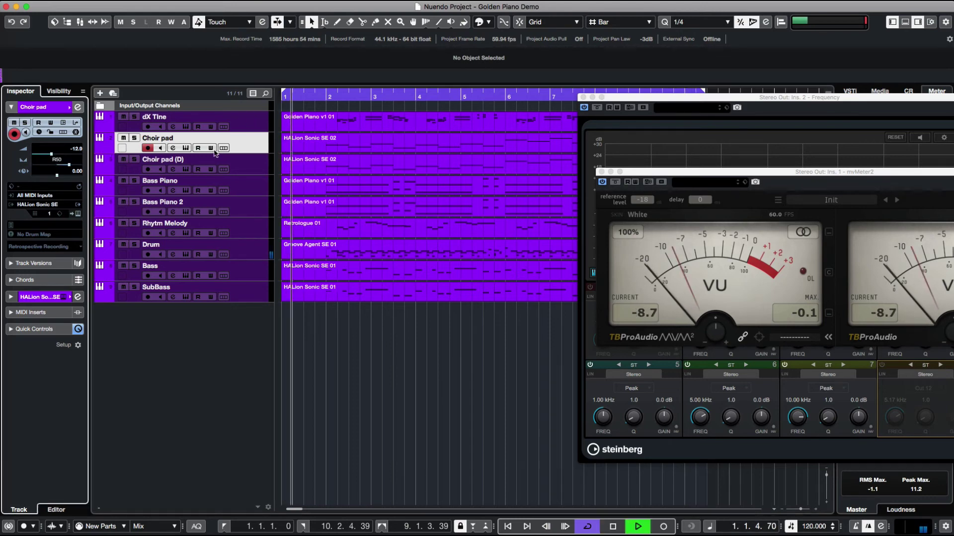
- Set the Choir pad (D) track delay to 51.06 and listen to the widened choir in the full mix
{"action": "left_click", "coordinate": [199, 171]}
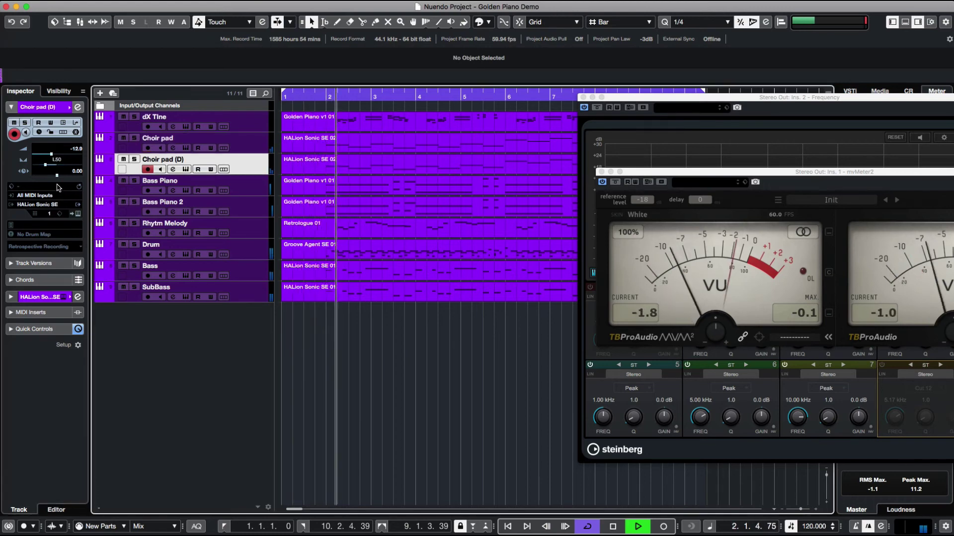
{"action": "mouse_move", "coordinate": [58, 180]}
{"action": "left_mouse_down"}
{"action": "mouse_move", "coordinate": [71, 182]}
{"action": "mouse_move", "coordinate": [57, 177]}
{"action": "left_mouse_up"}
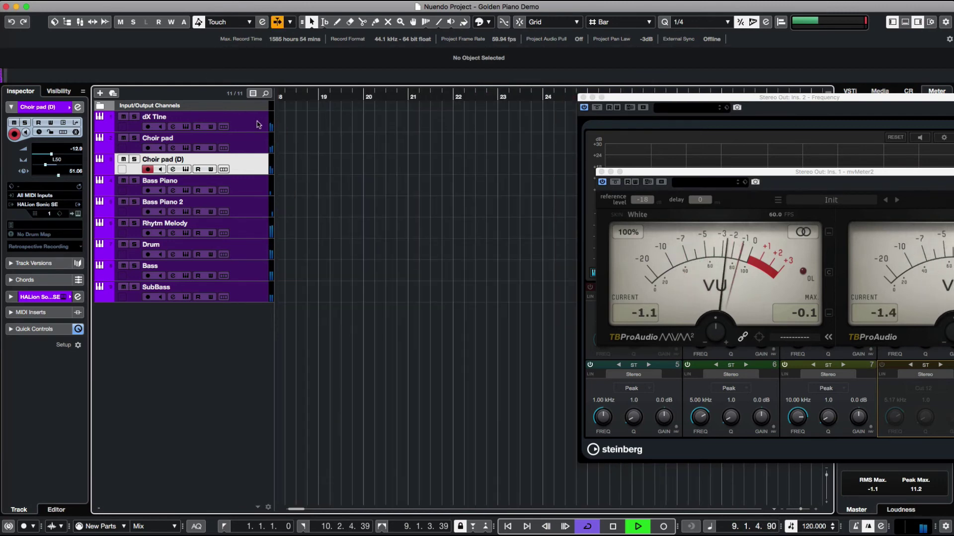
{"action": "left_click", "coordinate": [257, 127]}
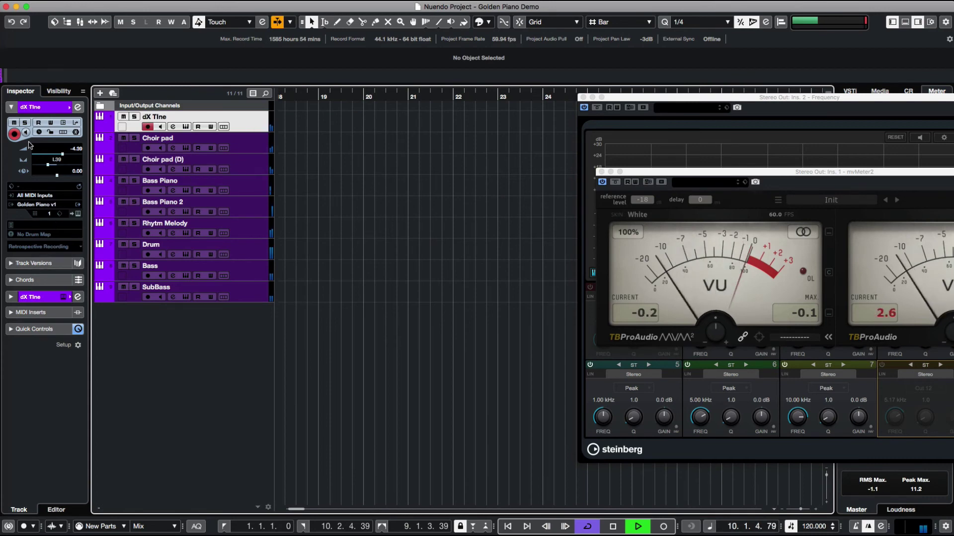
{"action": "left_click", "coordinate": [11, 107]}
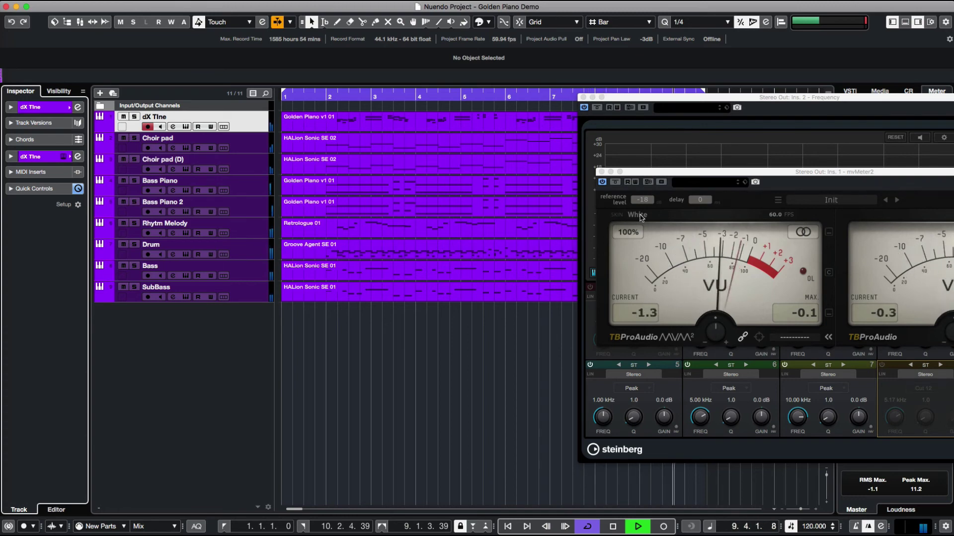
{"action": "key", "text": "space"}
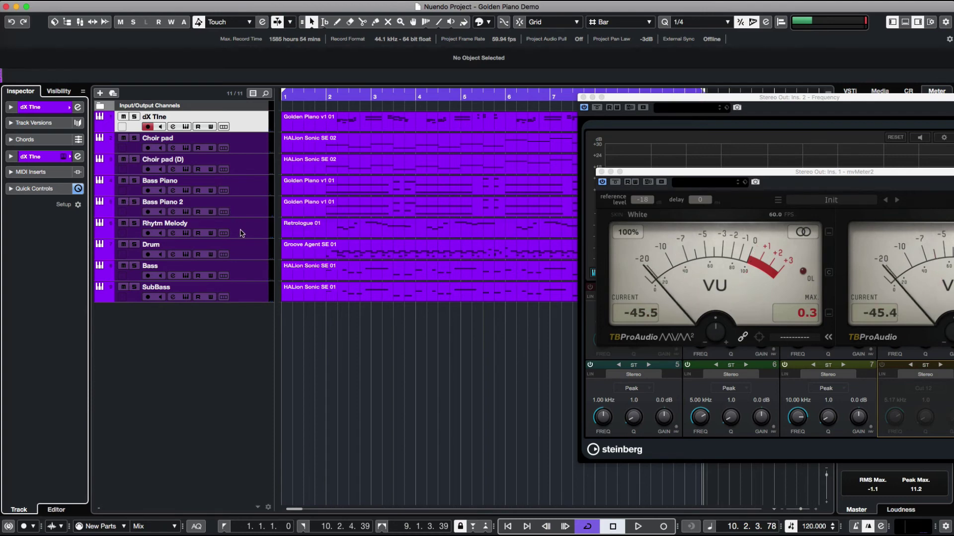
- Duplicate the Rhytm Melody track twice
{"action": "left_click", "coordinate": [242, 233]}
{"action": "right_click", "coordinate": [241, 233]}
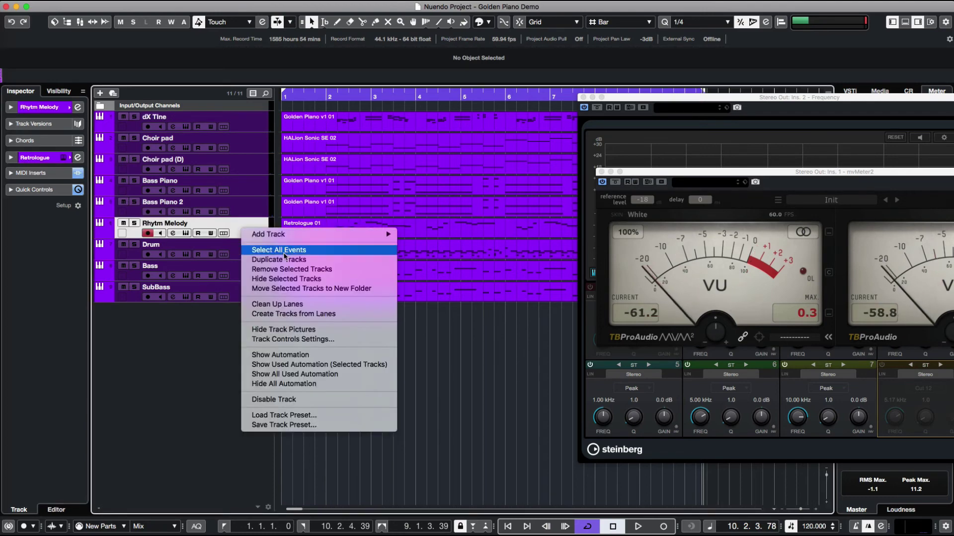
{"action": "key", "text": "Escape"}
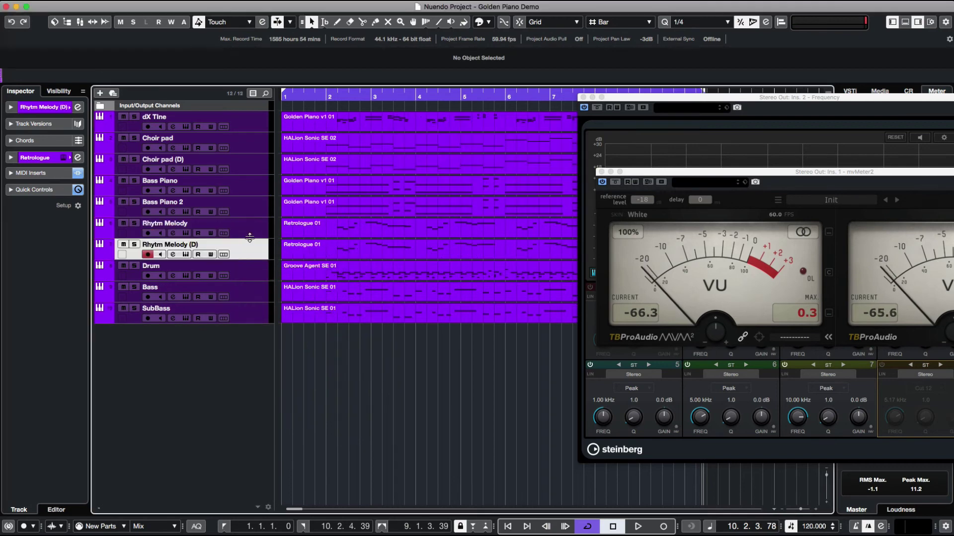
{"action": "right_click", "coordinate": [247, 246]}
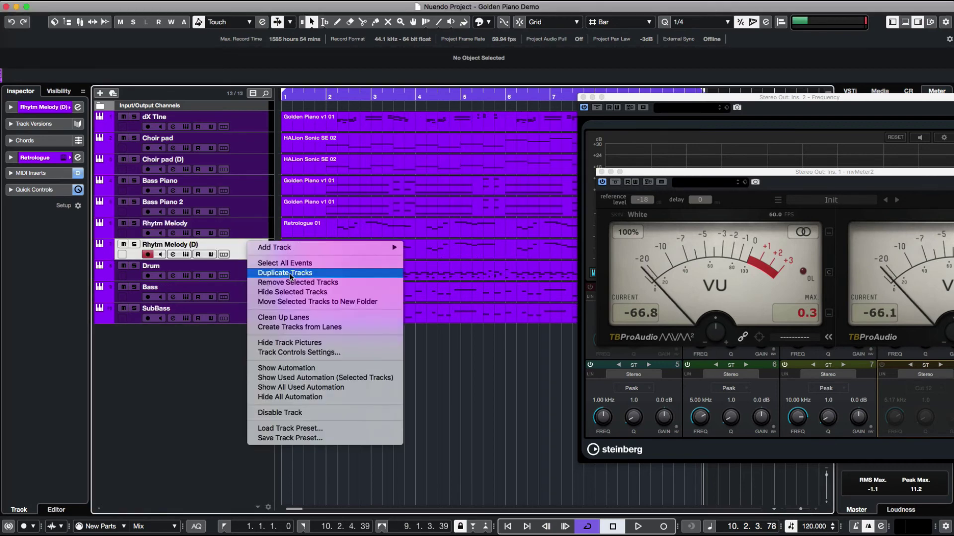
{"action": "left_click", "coordinate": [291, 275]}
- Rename the two duplicated melody tracks Rhytm Melody 2 and Rhytm Melody 3
{"action": "double_click", "coordinate": [176, 245]}
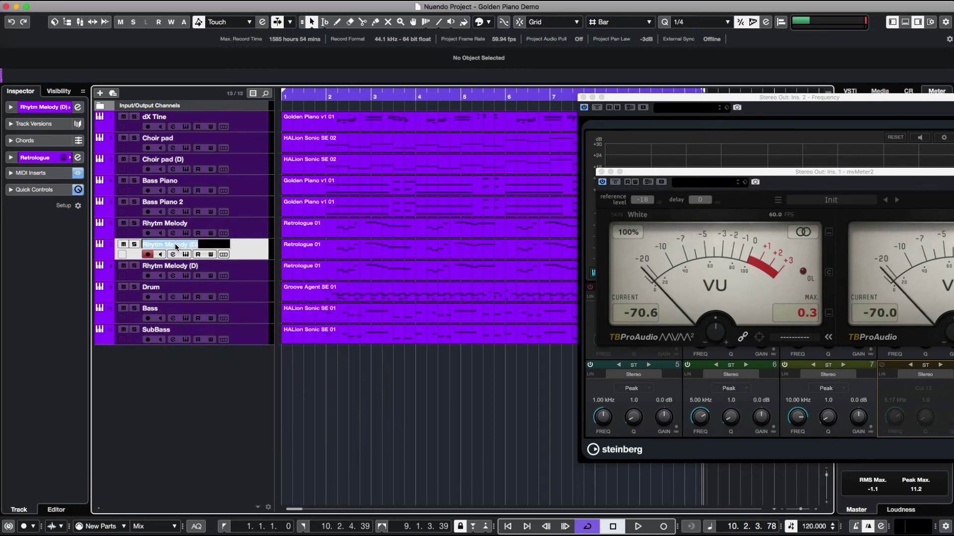
{"action": "key", "text": "Right"}
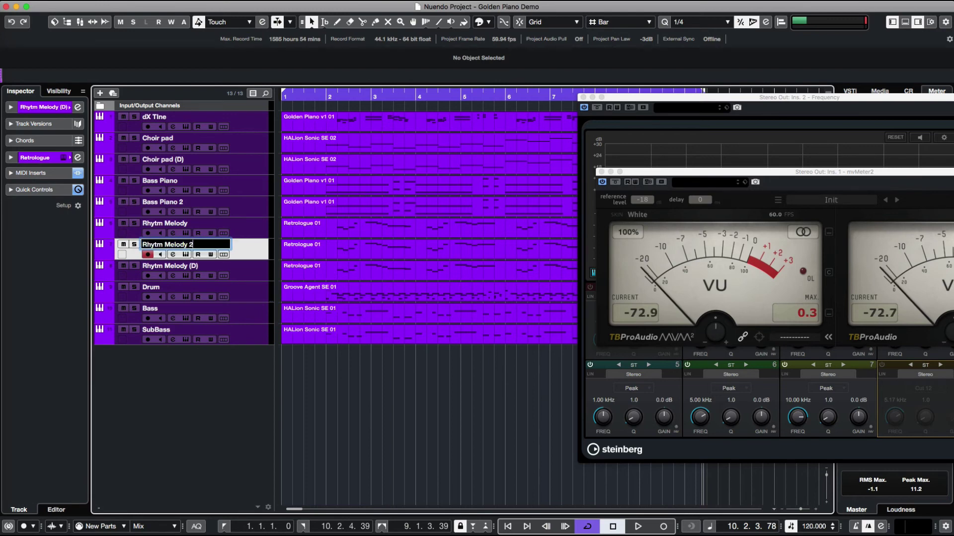
{"action": "type", "text": "2"}
{"action": "key", "text": "Return"}
{"action": "double_click", "coordinate": [189, 269]}
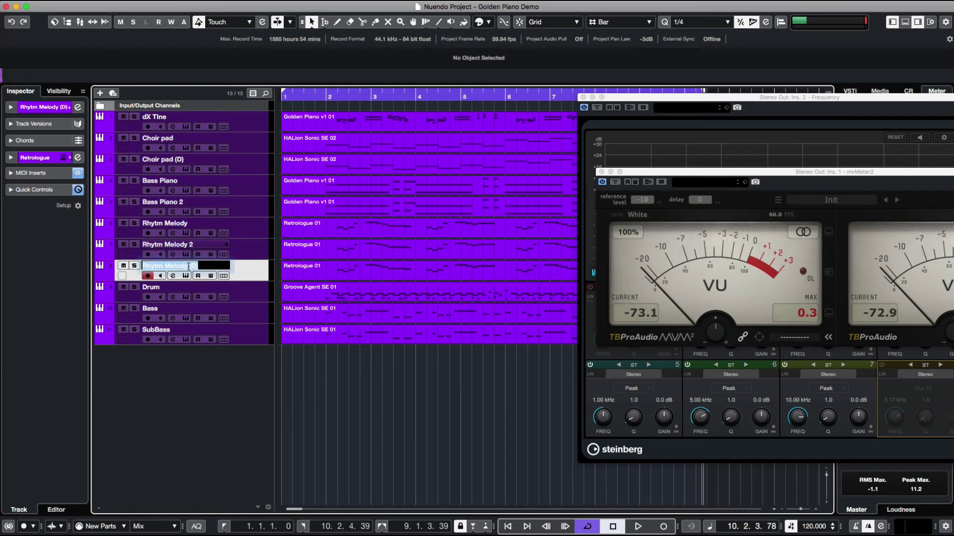
{"action": "key", "text": "Right"}
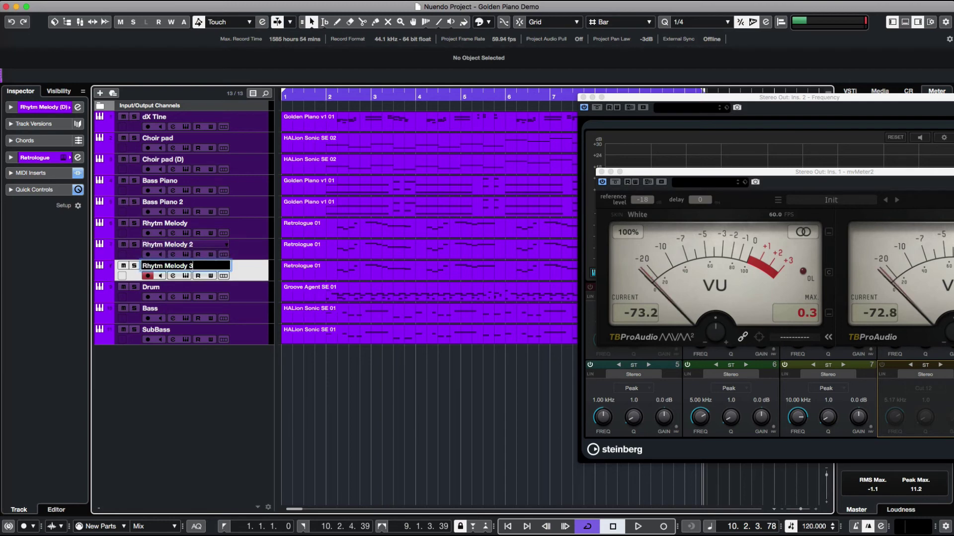
{"action": "type", "text": "3"}
{"action": "key", "text": "Return"}
- Pan Rhytm Melody 2 fully left, Rhytm Melody 3 fully right and the original Rhytm Melody track to the center
{"action": "key", "text": "Up"}
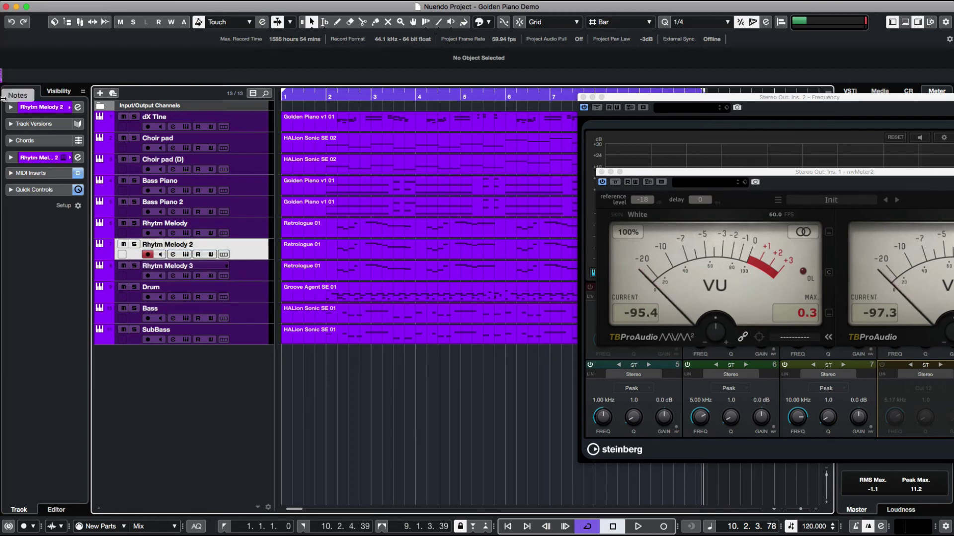
{"action": "left_click", "coordinate": [10, 106]}
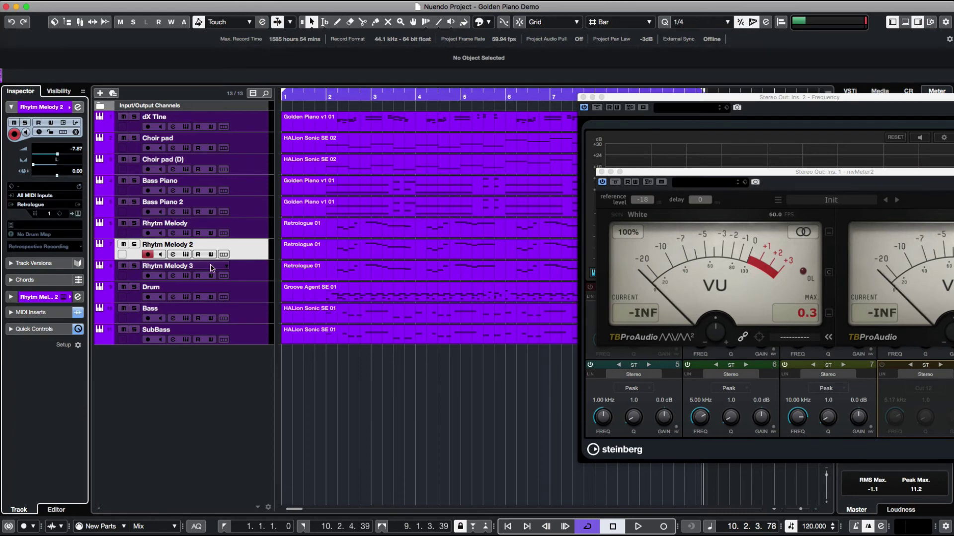
{"action": "left_click", "coordinate": [252, 273]}
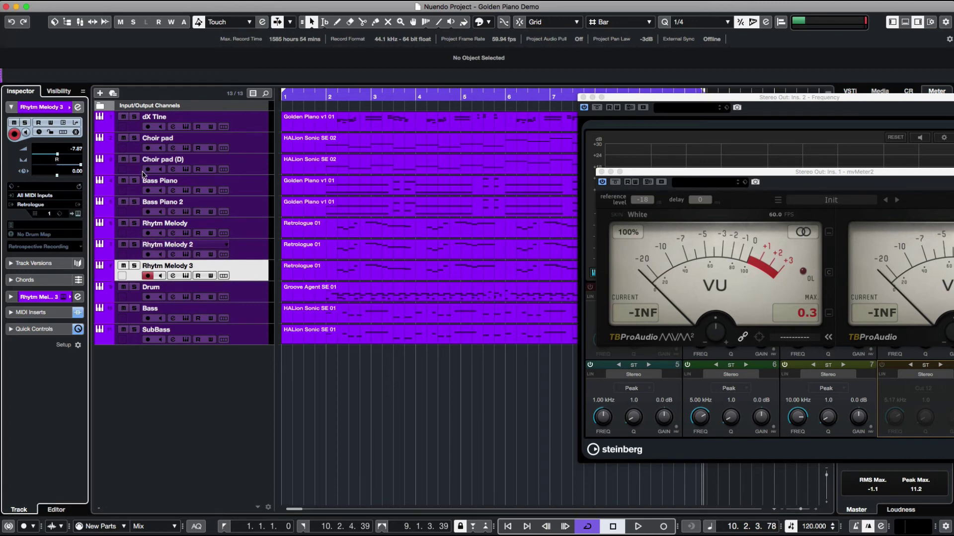
{"action": "left_click", "coordinate": [264, 231]}
{"action": "double_click", "coordinate": [58, 159]}
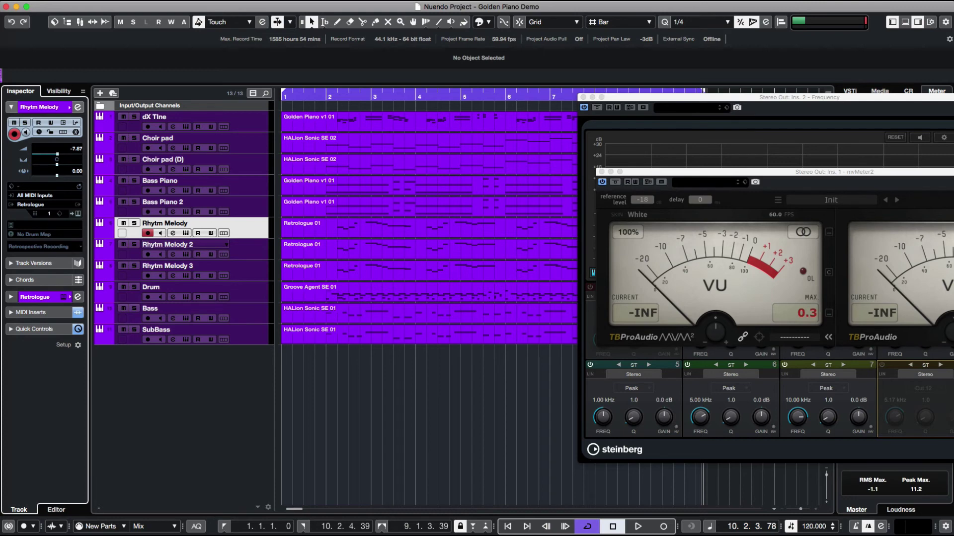
- Set the track delay of Rhytm Melody 2 to -17.02 with playback stopped
{"action": "key", "text": "space"}
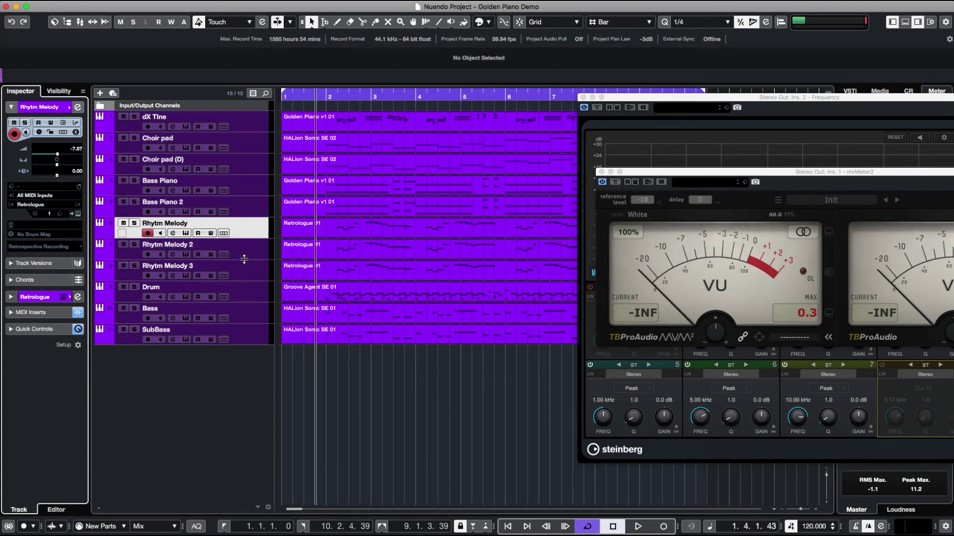
{"action": "left_click", "coordinate": [229, 248]}
{"action": "left_click_drag", "start_coordinate": [58, 180], "coordinate": [56, 179]}
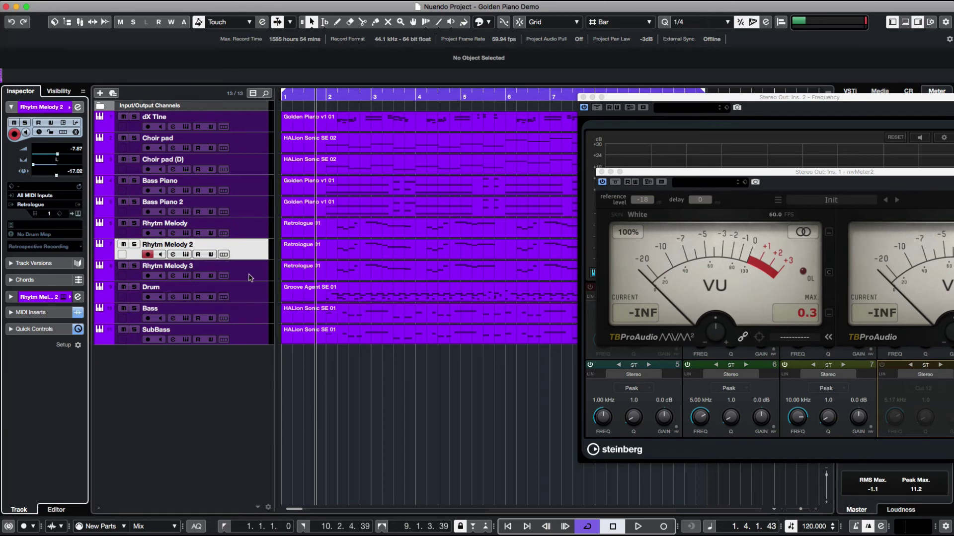
- Set the track delay of Rhytm Melody 3 to 34.04 and start playback
{"action": "left_click", "coordinate": [194, 267]}
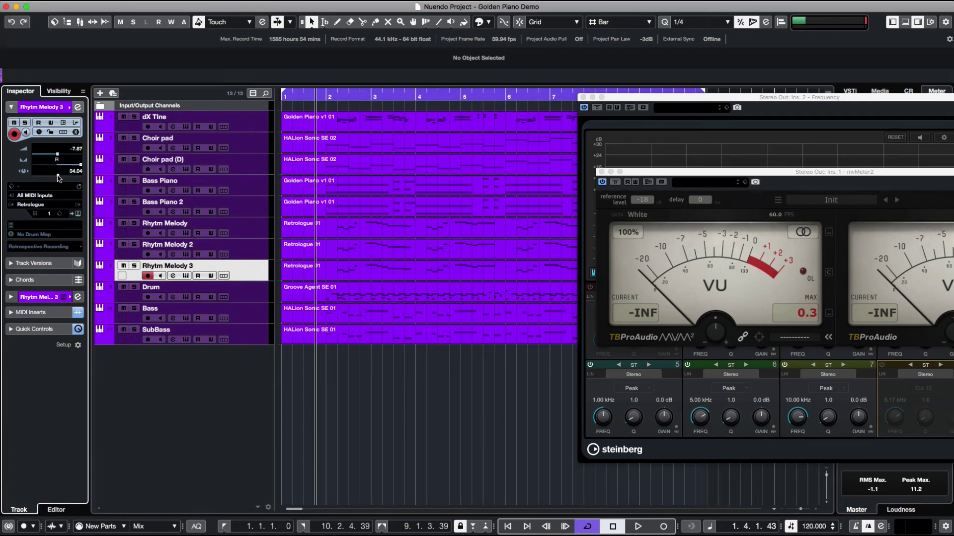
{"action": "key", "text": "space"}
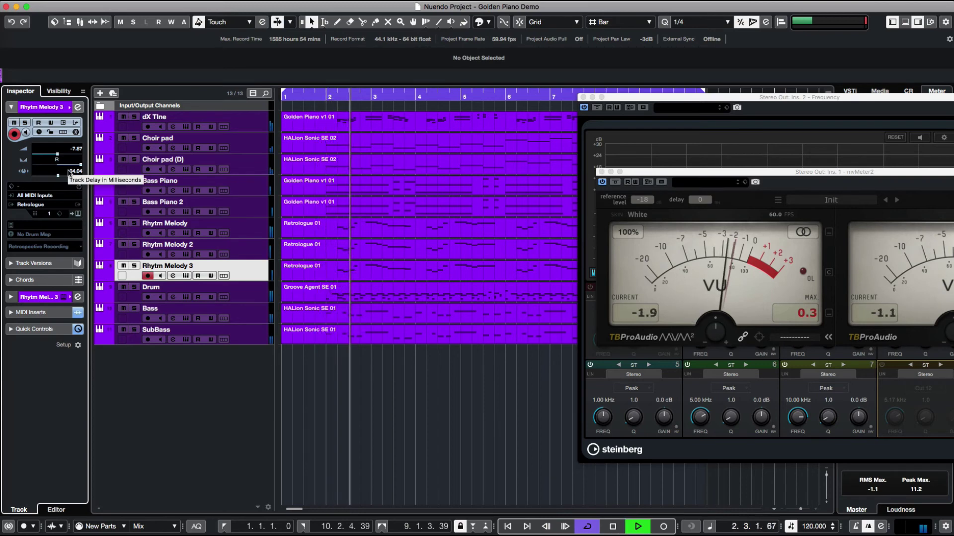
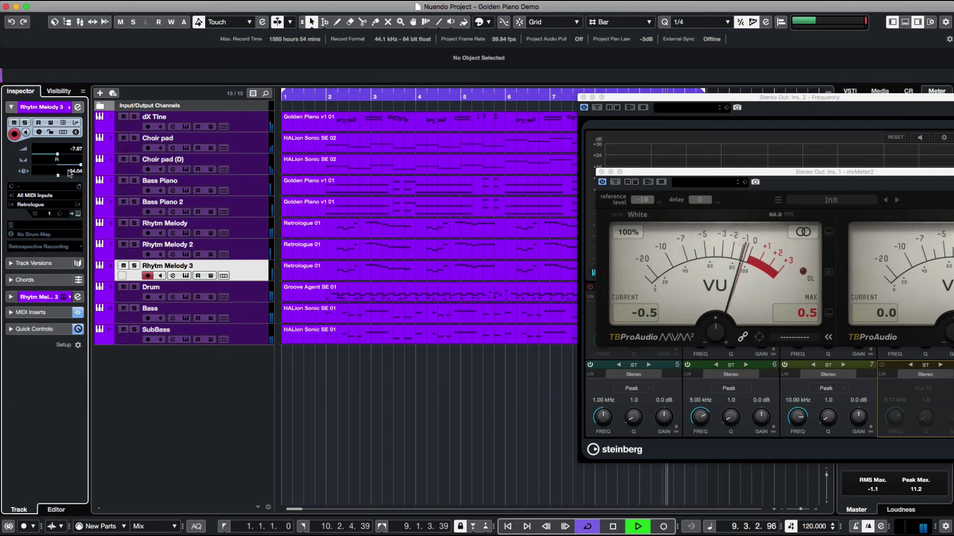
- Lower the linked levels of Rhytm Melody, Rhytm Melody 2 and Rhytm Melody 3 together to -11.7 in the MixConsole
{"action": "key", "text": "F3"}
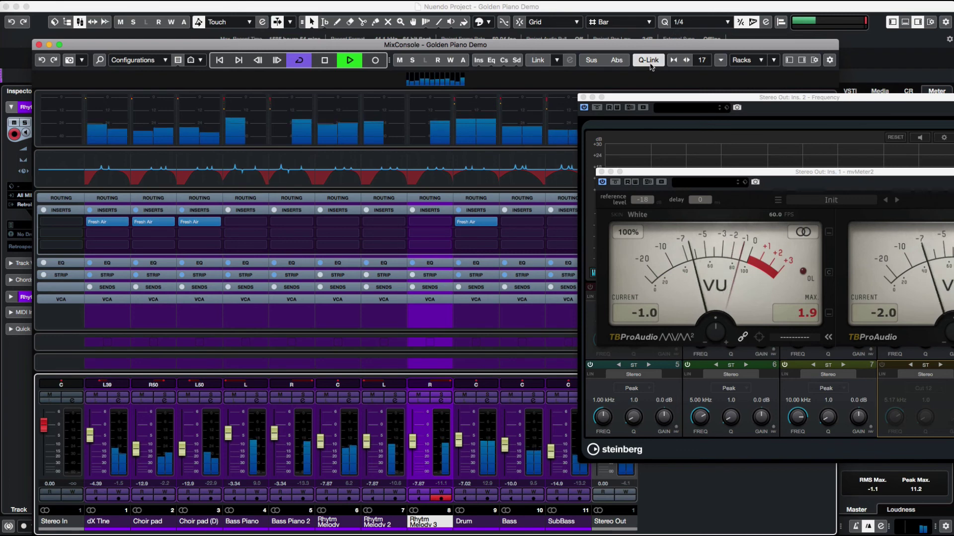
{"action": "left_click", "coordinate": [335, 519], "text": "shift"}
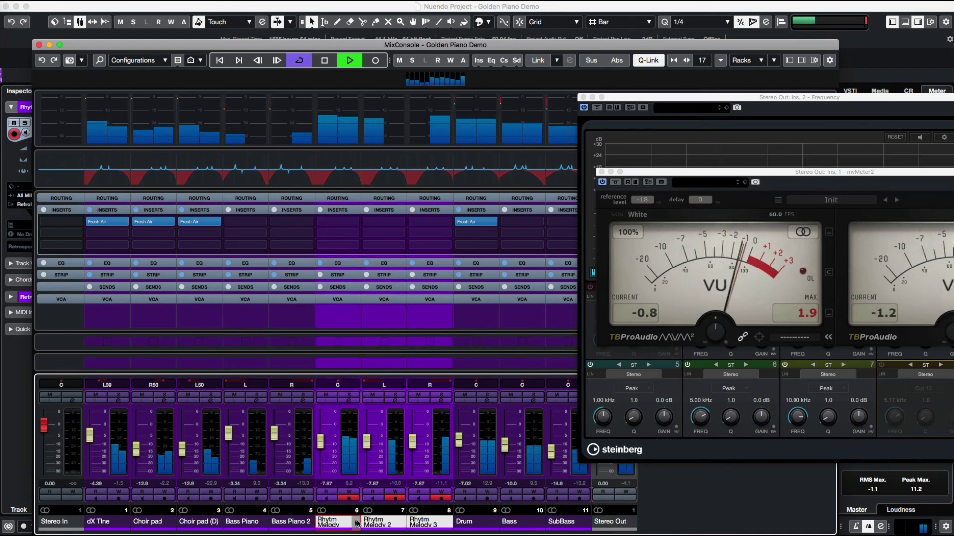
{"action": "left_click_drag", "start_coordinate": [321, 443], "coordinate": [322, 450]}
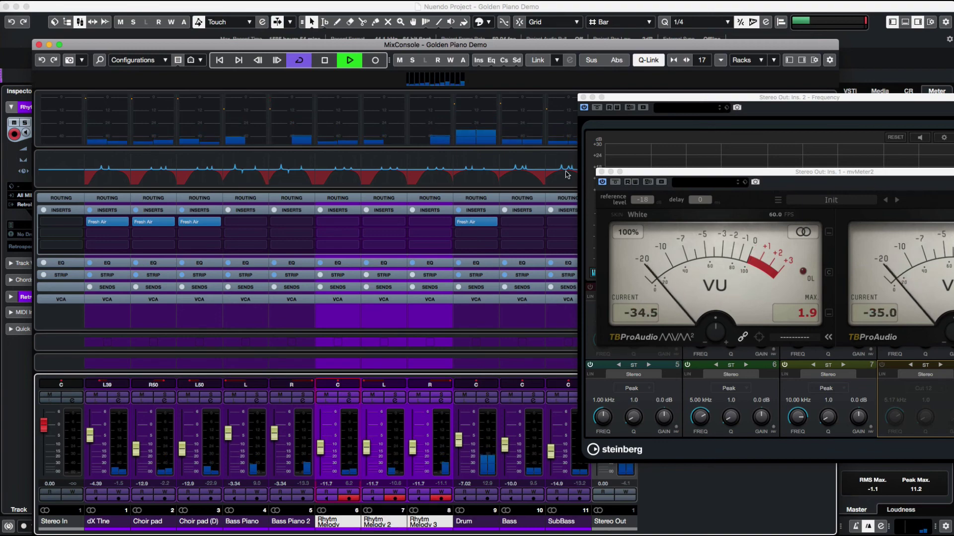
{"action": "left_click", "coordinate": [661, 25]}
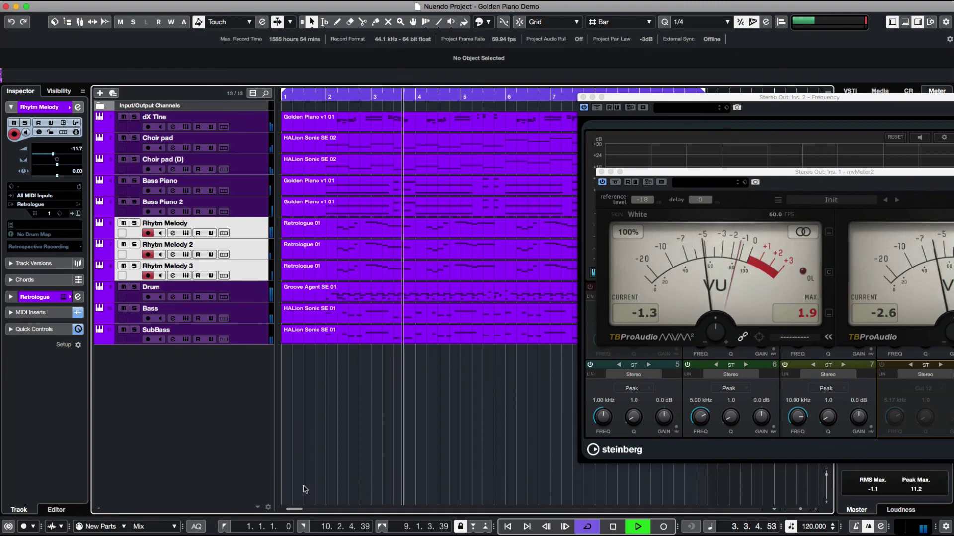
- With Q-Link off, set Rhytm Melody to -9.70, Rhytm Melody 2 to -12.9, Rhytm Melody 3 to -12.1 and SubBass to -15.8
{"action": "key", "text": "F3"}
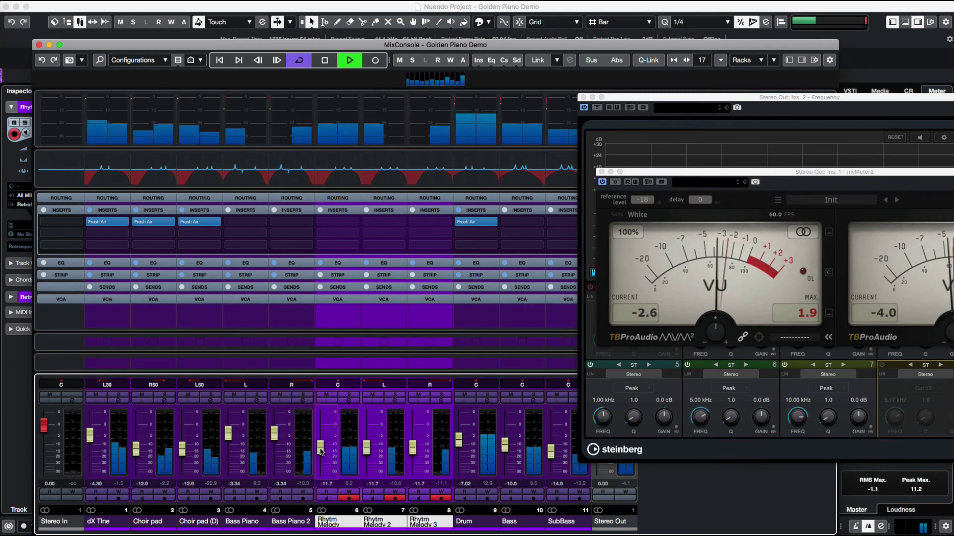
{"action": "left_click_drag", "start_coordinate": [367, 448], "coordinate": [367, 451]}
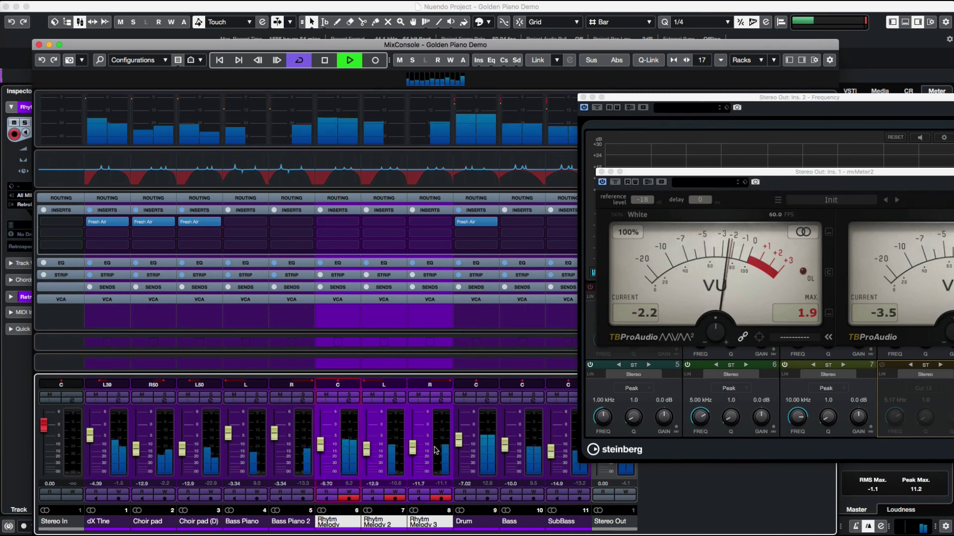
{"action": "left_click_drag", "start_coordinate": [413, 447], "coordinate": [550, 453]}
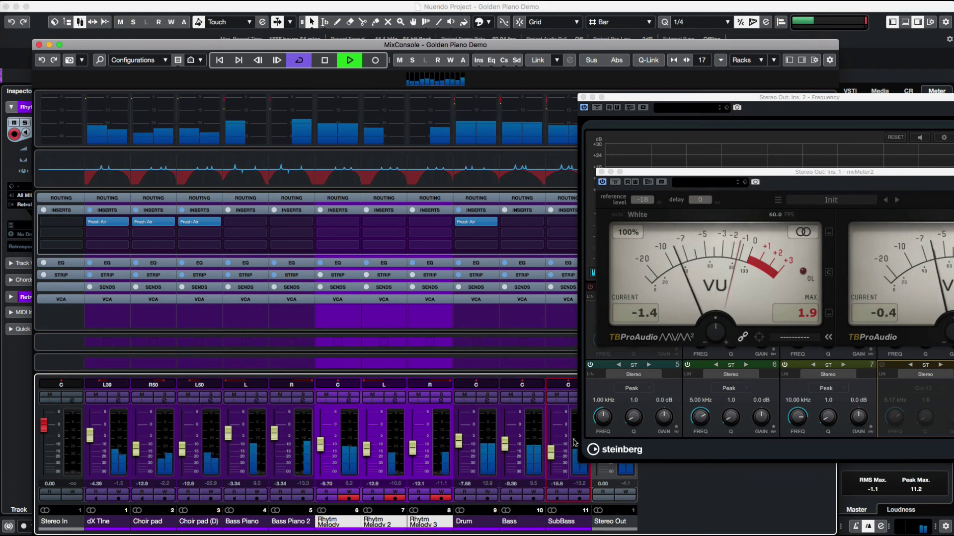
- Reset the mvMeter2 maximum reading and move the meter window over the mixer so both VU meters show
{"action": "left_click", "coordinate": [790, 311]}
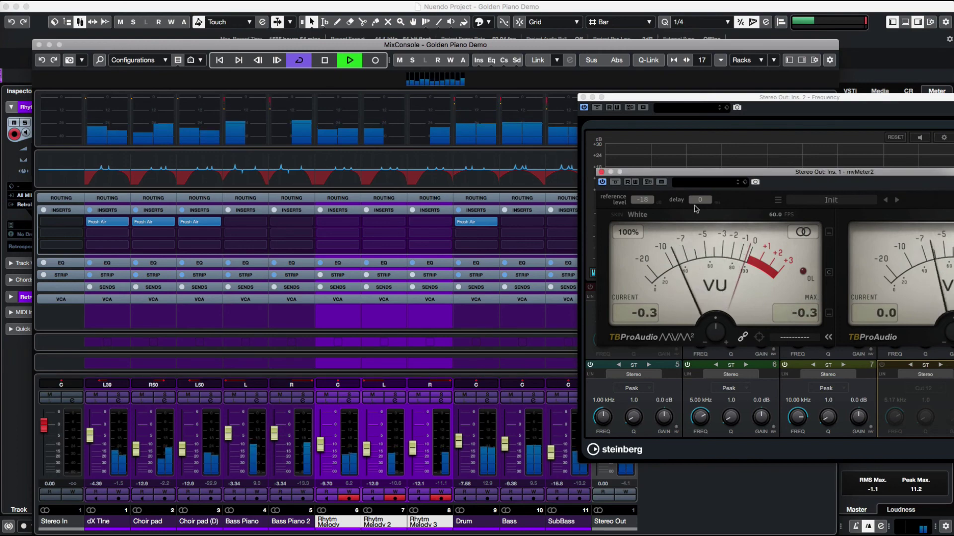
{"action": "left_click_drag", "start_coordinate": [684, 176], "coordinate": [402, 154]}
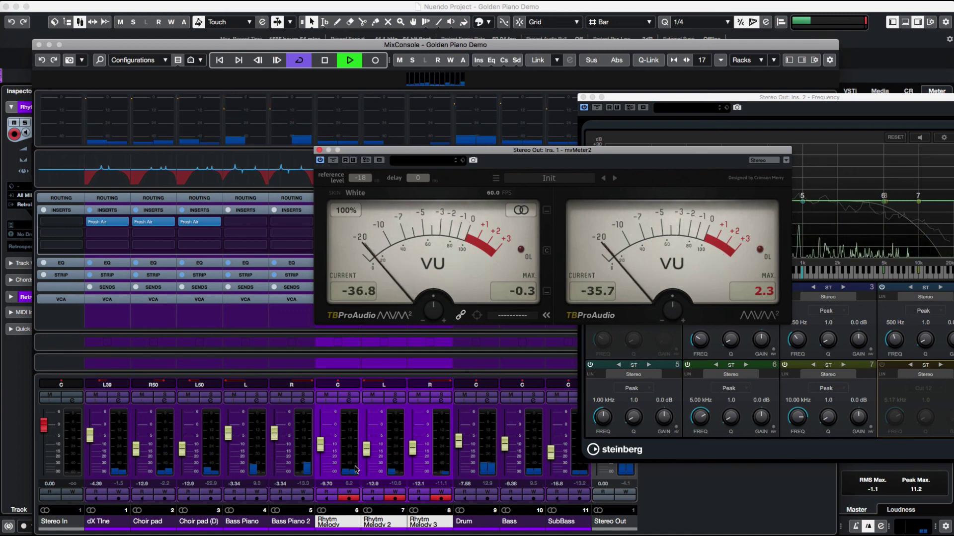
- Set the Drum channel level to -8.76 and the Bass channel level to -9.38
{"action": "left_click", "coordinate": [459, 442]}
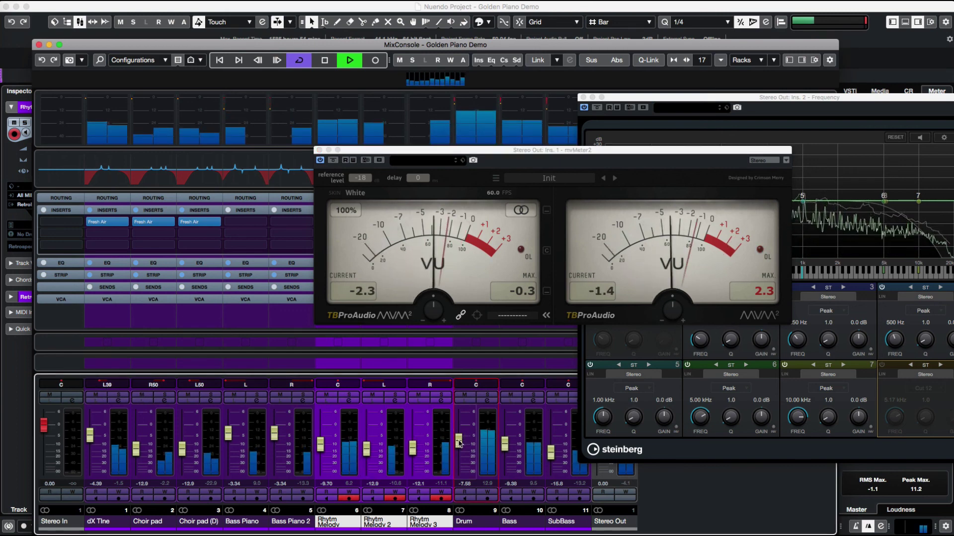
{"action": "left_click_drag", "start_coordinate": [459, 444], "coordinate": [460, 445]}
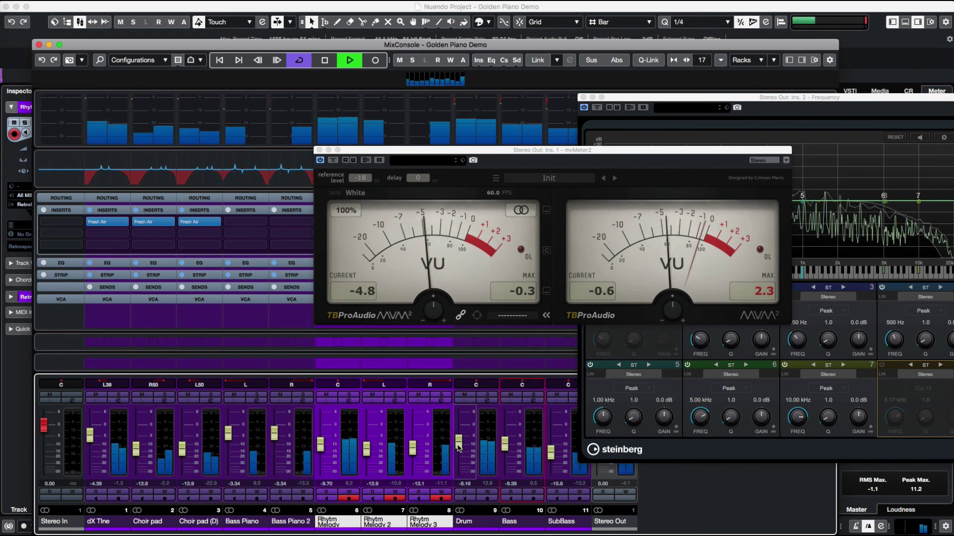
{"action": "left_click_drag", "start_coordinate": [458, 444], "coordinate": [458, 446]}
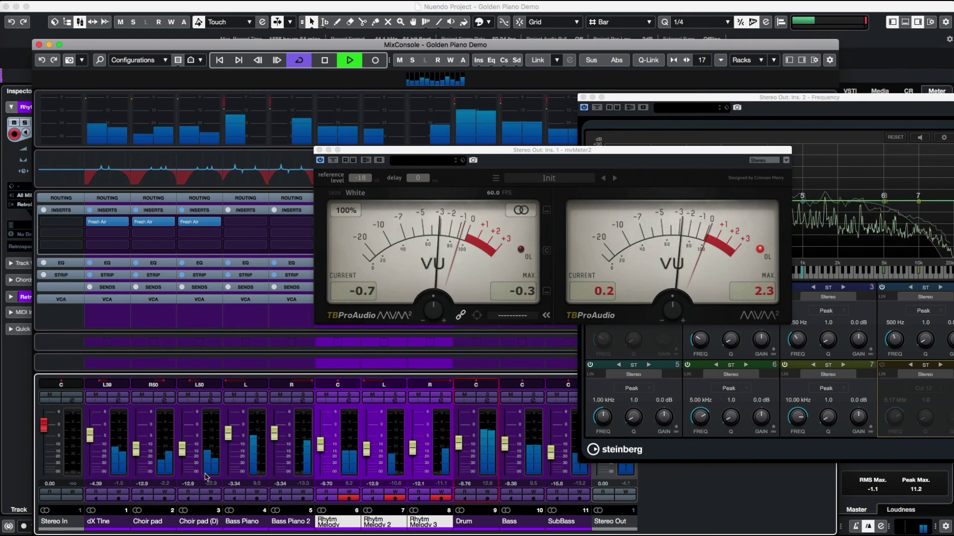
- Link the Bass Piano and Bass Piano 2 channels with Q-Link and lower both levels to -4.39
{"action": "left_click", "coordinate": [246, 522]}
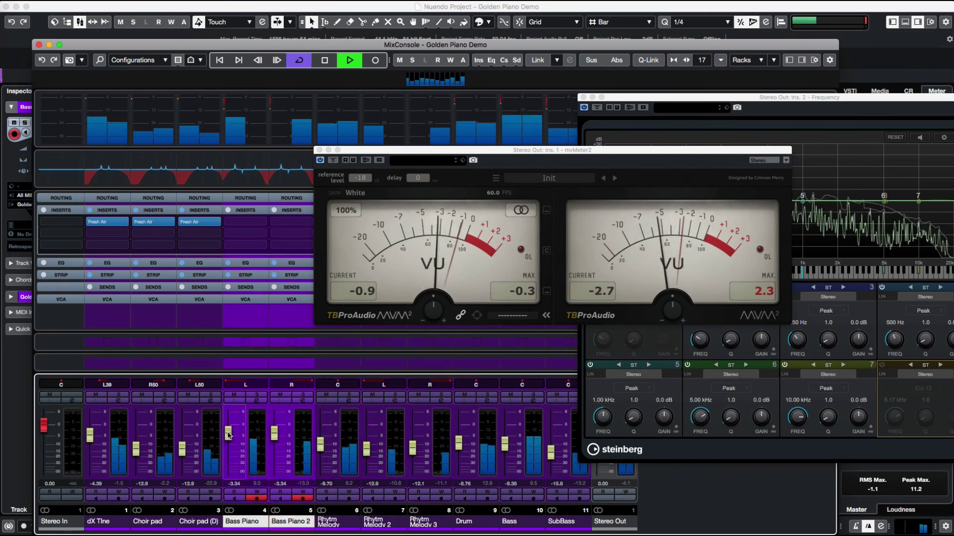
{"action": "left_click", "coordinate": [648, 60]}
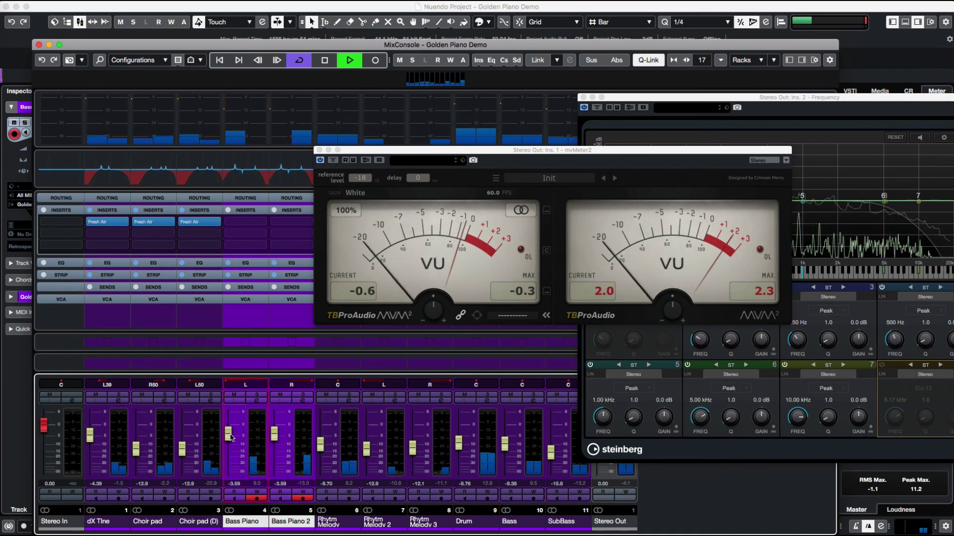
{"action": "left_click_drag", "start_coordinate": [230, 437], "coordinate": [230, 439]}
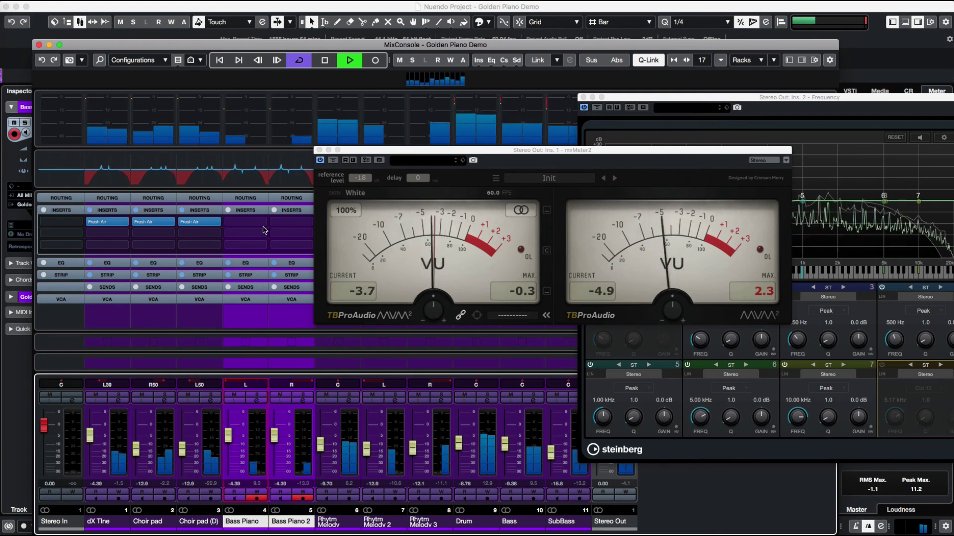
- Solo the three Rhytm Melody channels together to audition them, and unsolo them again
{"action": "left_click", "coordinate": [335, 515]}
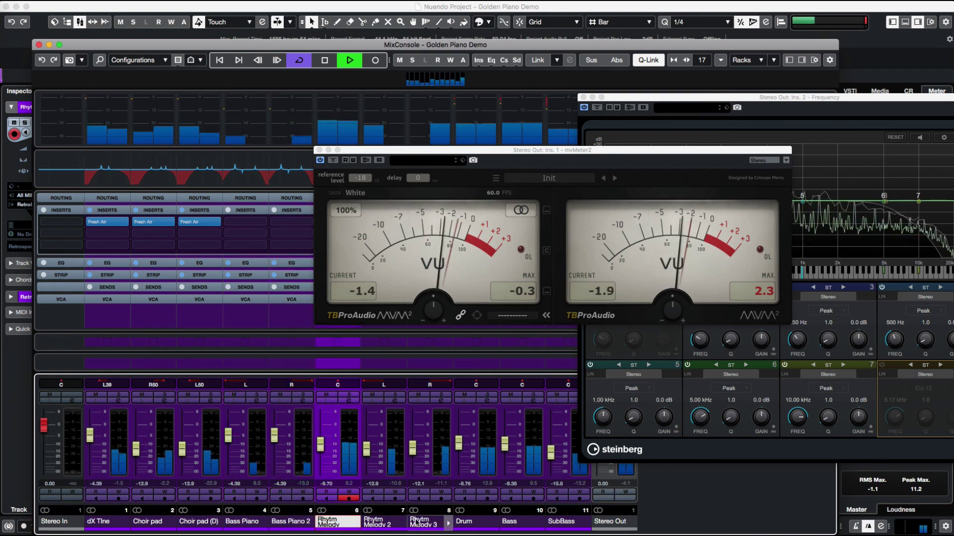
{"action": "left_click", "coordinate": [428, 520], "text": "shift"}
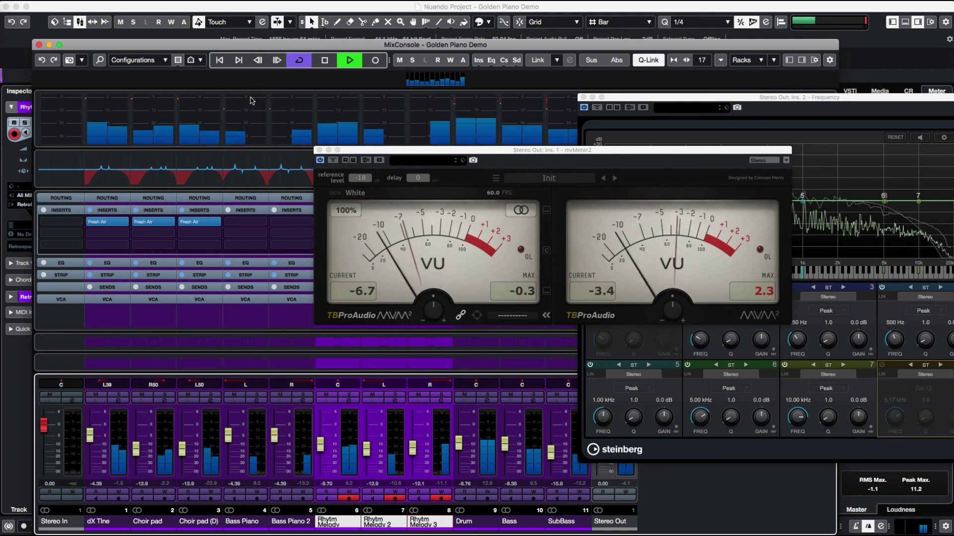
{"action": "left_click", "coordinate": [350, 396]}
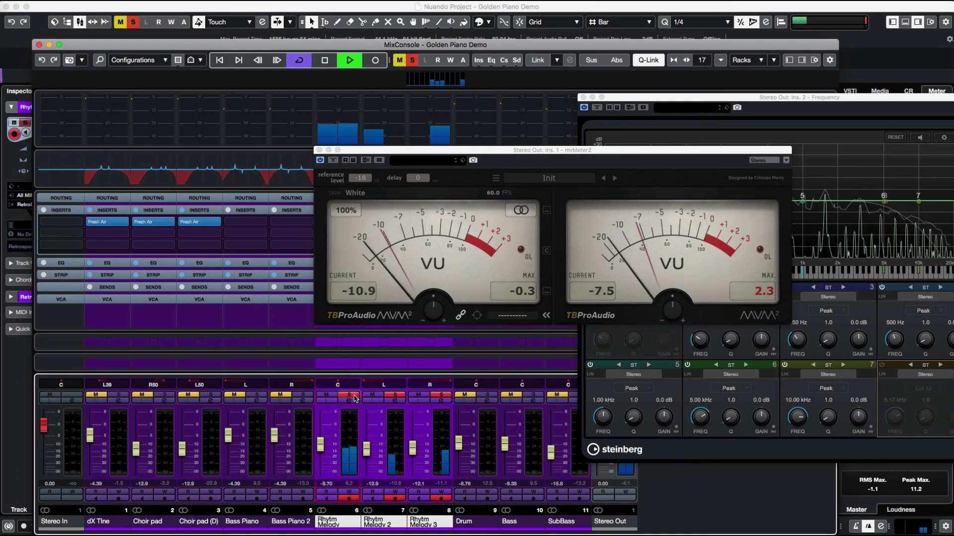
{"action": "left_click", "coordinate": [348, 395]}
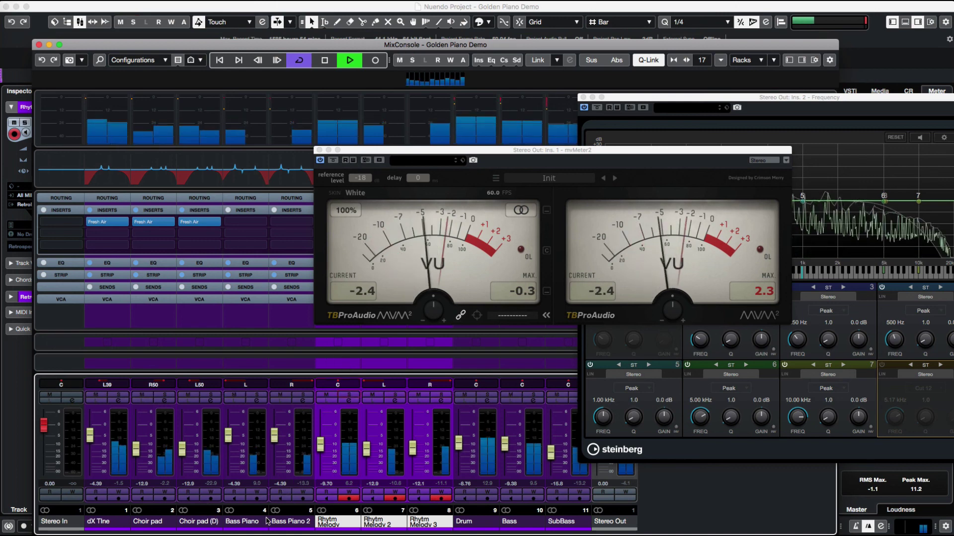
- Lower the linked Bass Piano and Bass Piano 2 channels to -5.60
{"action": "left_click", "coordinate": [243, 521]}
{"action": "left_click", "coordinate": [290, 523], "text": "shift"}
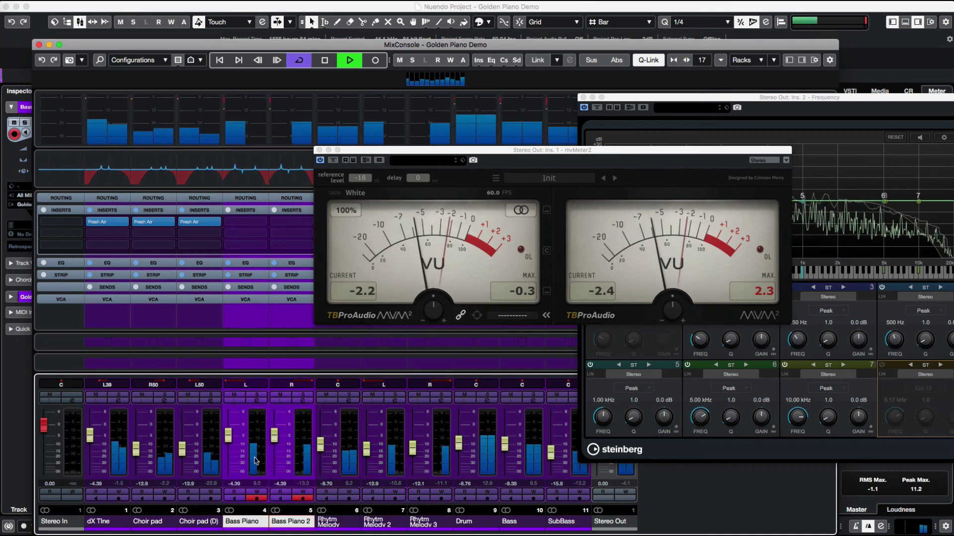
{"action": "left_click_drag", "start_coordinate": [228, 438], "coordinate": [230, 442]}
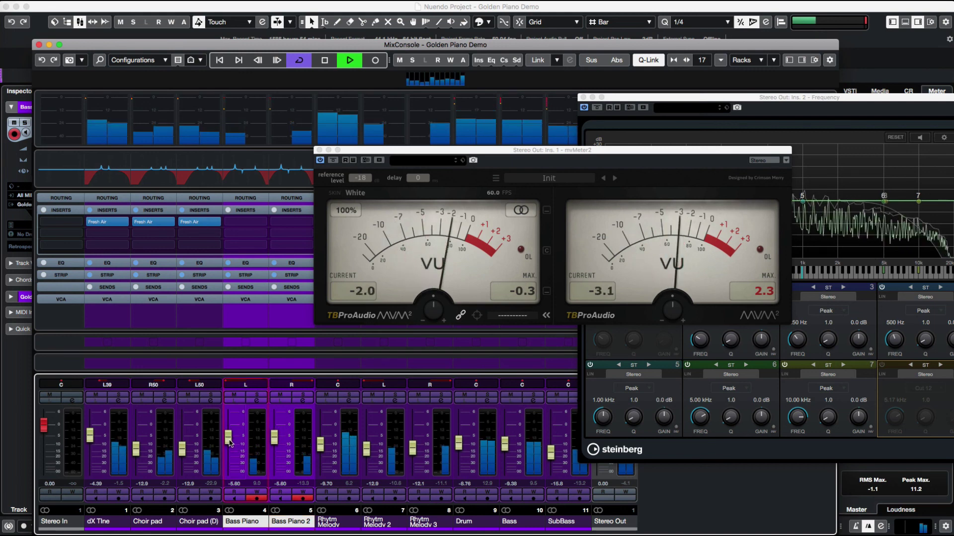
{"action": "left_click_drag", "start_coordinate": [230, 442], "coordinate": [234, 442]}
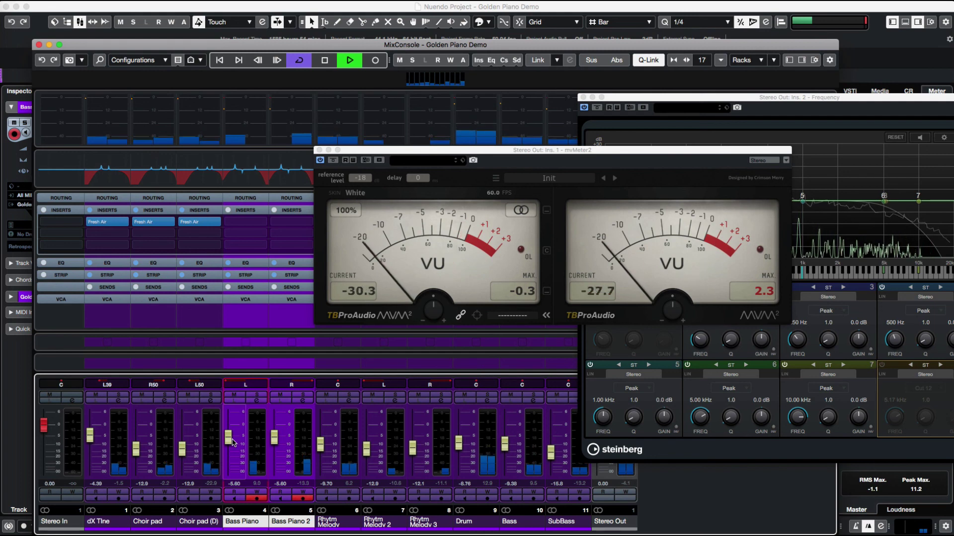
- Set the dX TIne level to -3.85 and lower the linked Choir pad and Choir pad (D) levels to -13.3
{"action": "left_click", "coordinate": [155, 521]}
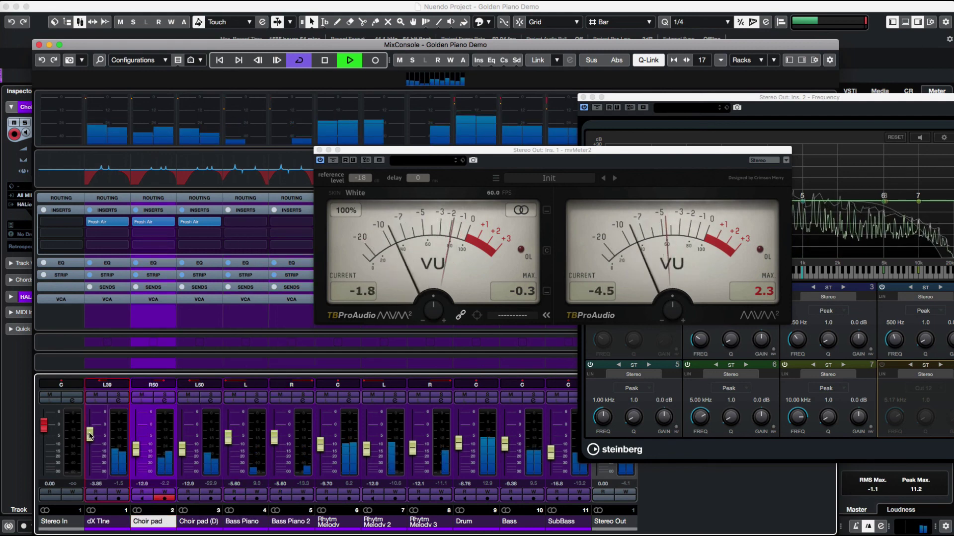
{"action": "left_click", "coordinate": [202, 521], "text": "shift"}
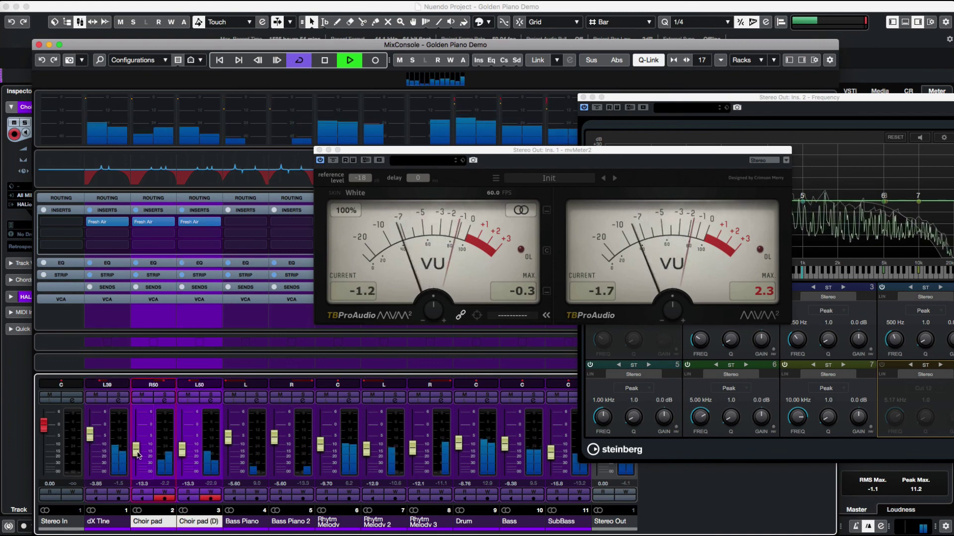
- Lower the Drum channel level to -9.07 and reset the mvMeter2 maximum reading
{"action": "left_click", "coordinate": [515, 523]}
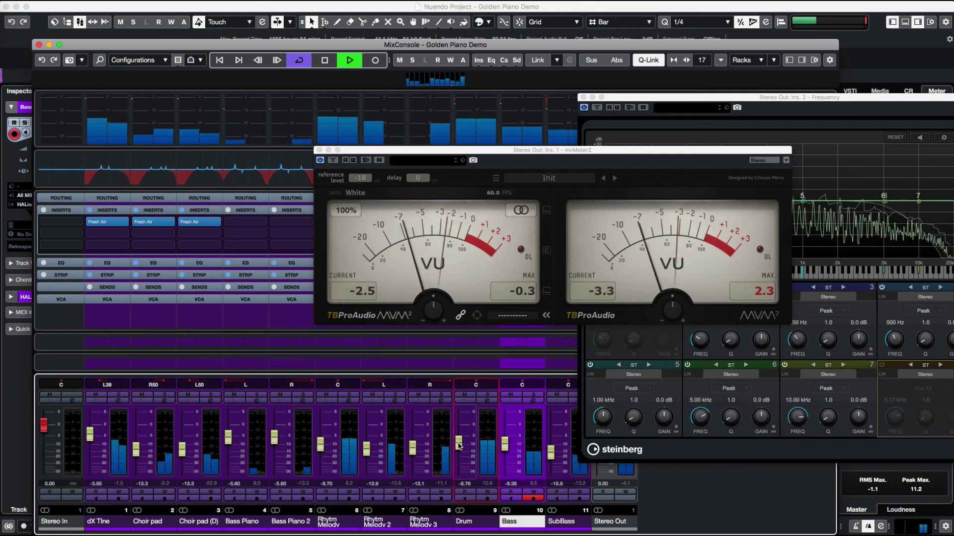
{"action": "left_click_drag", "start_coordinate": [459, 445], "coordinate": [459, 449]}
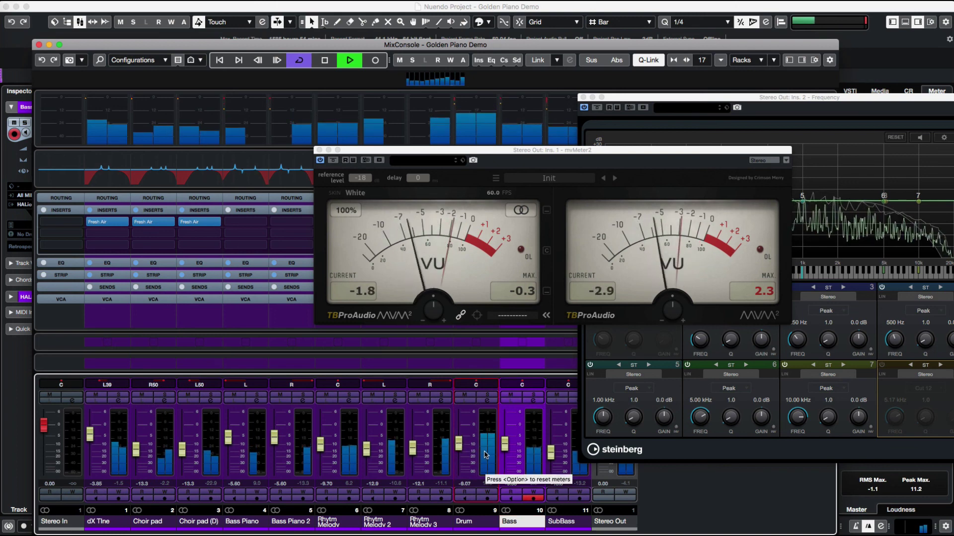
{"action": "left_click", "coordinate": [727, 297]}
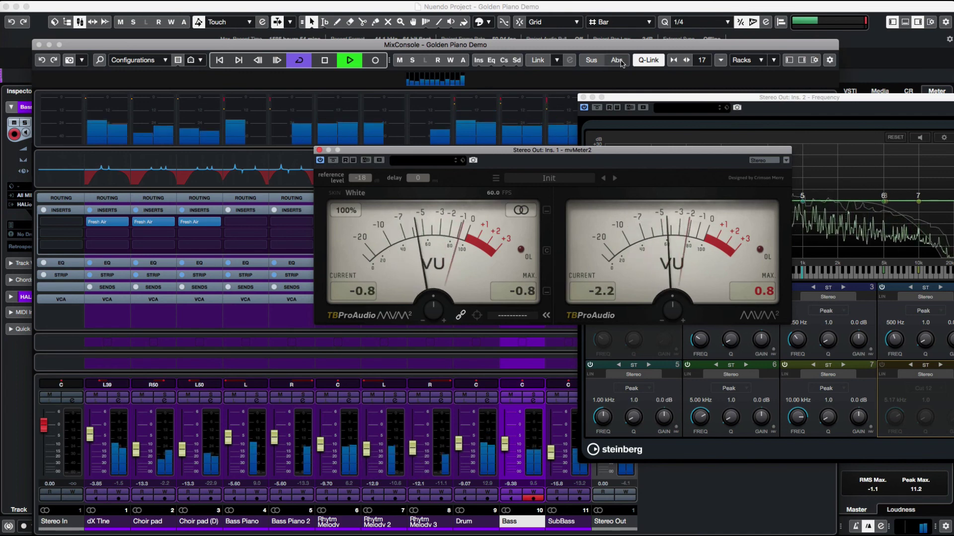
- Turn Q-Link off and lower the Rhytm Melody 3 level to -13.3
{"action": "left_click", "coordinate": [472, 437]}
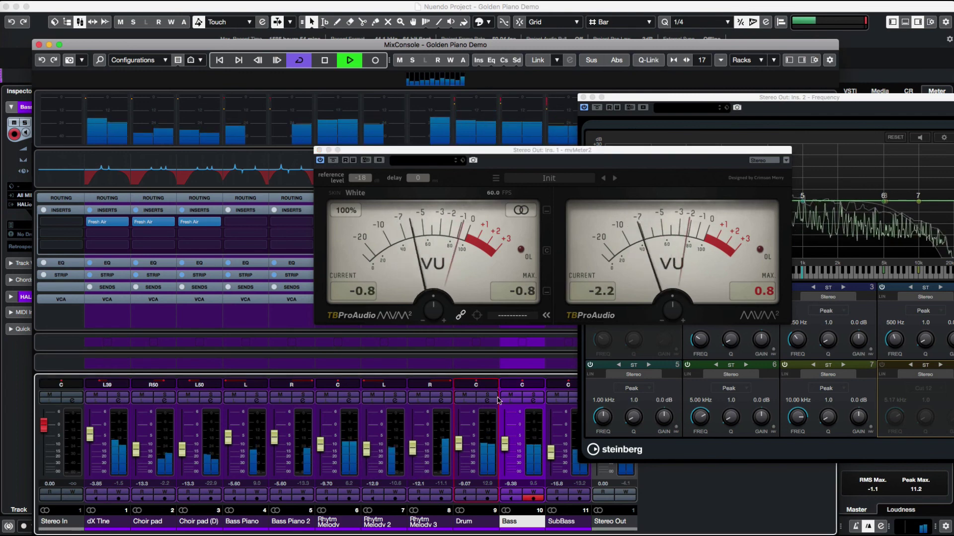
{"action": "left_click", "coordinate": [413, 453]}
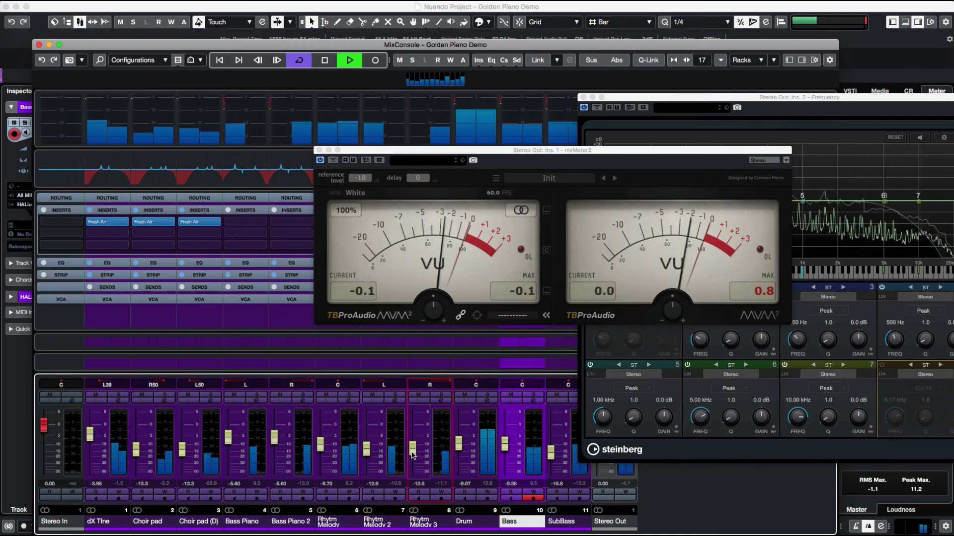
{"action": "scroll", "coordinate": [413, 455], "scroll_direction": "down", "scroll_amount": 1}
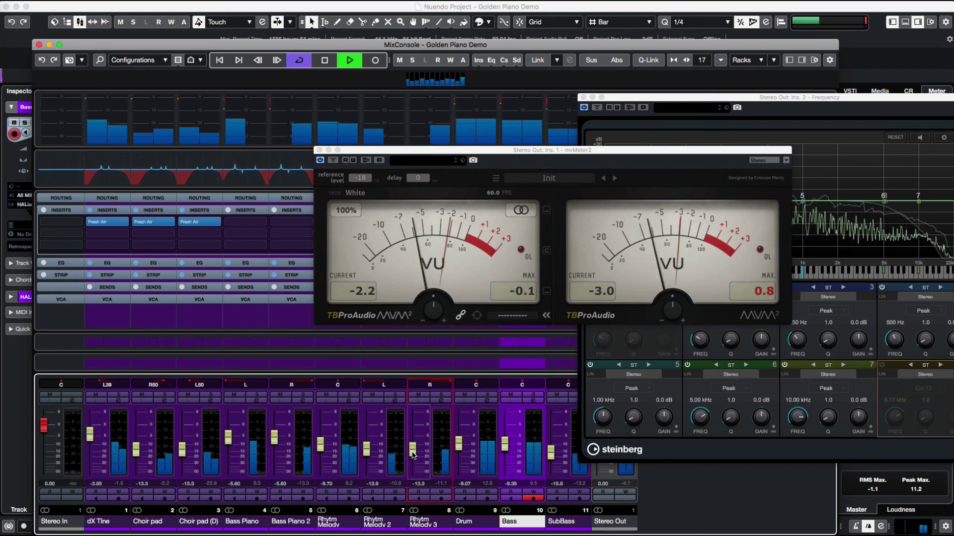
- Reset the mvMeter2 maximum reading and lower the dX TIne level to -4.12
{"action": "left_click", "coordinate": [755, 297]}
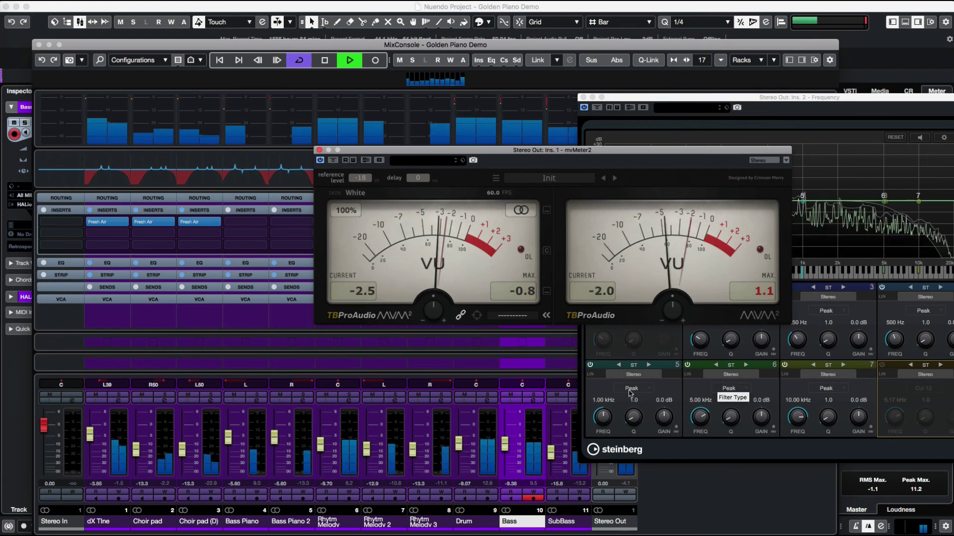
{"action": "left_click", "coordinate": [92, 439]}
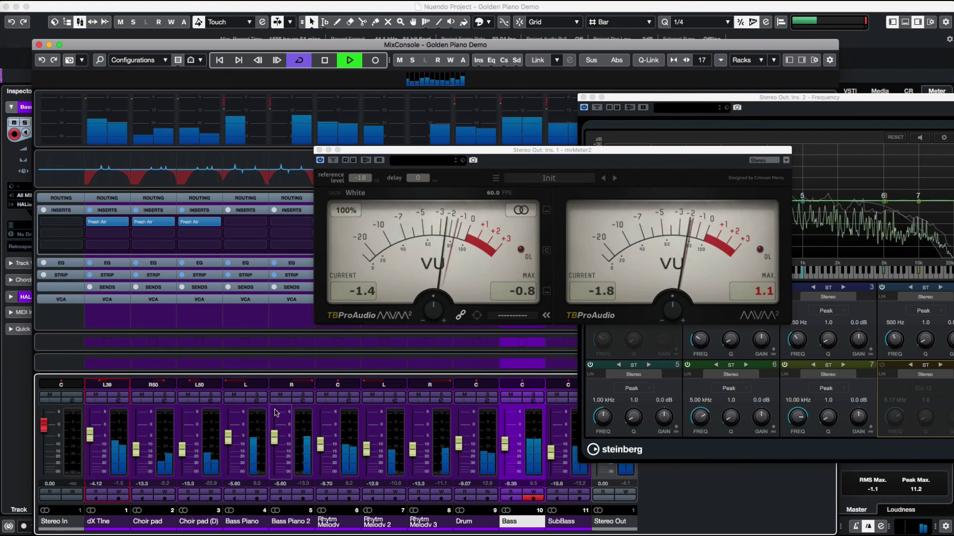
- Lower the Bass Piano level to -5.93 with Bass Piano 2 at -5.60, and reset the mvMeter2 maximum reading
{"action": "left_click", "coordinate": [275, 437]}
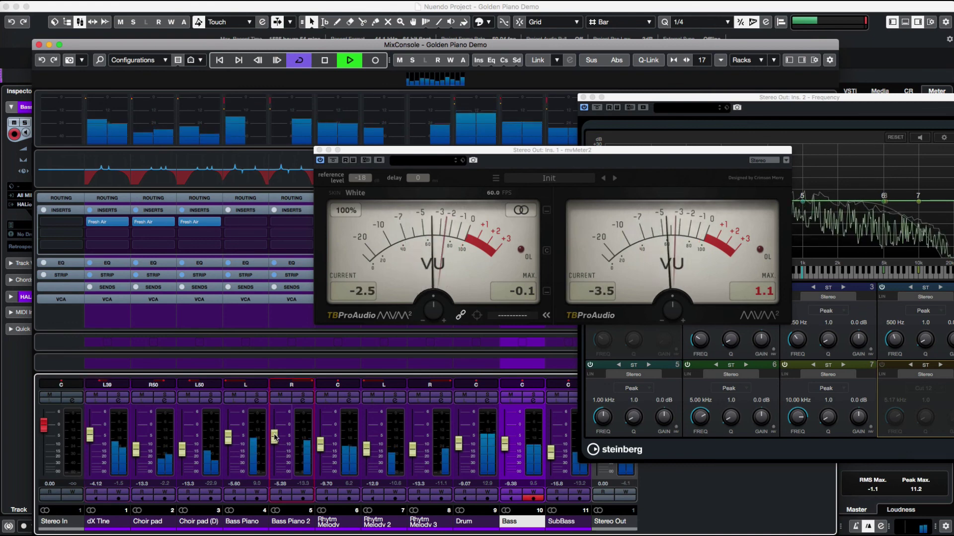
{"action": "left_click", "coordinate": [230, 441]}
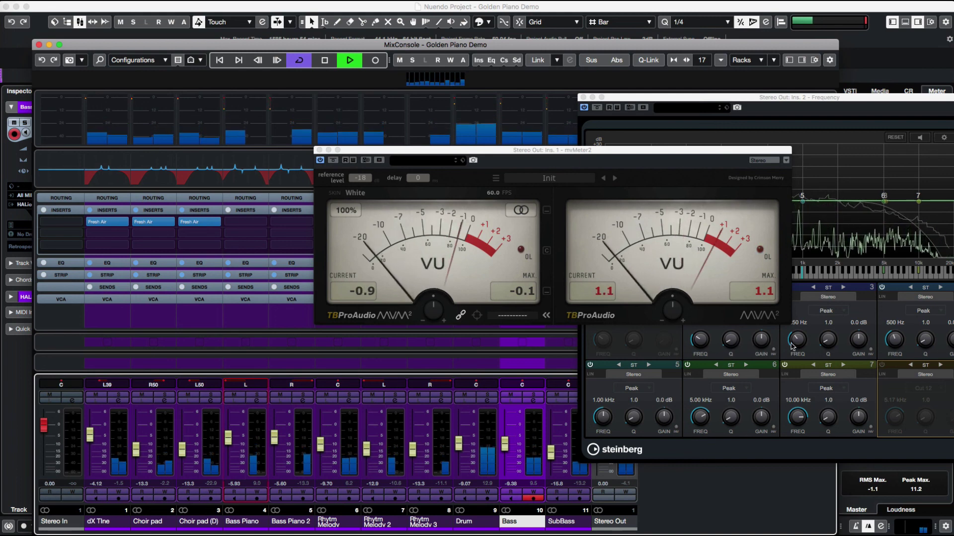
{"action": "left_click", "coordinate": [754, 302]}
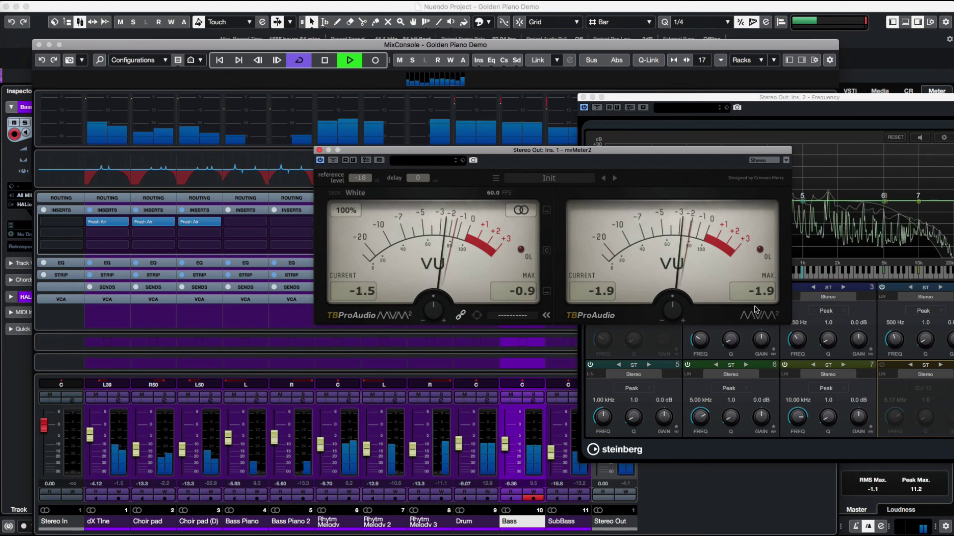
- Raise the Bass channel level to -8.76 and close the MixConsole
{"action": "left_click", "coordinate": [551, 454]}
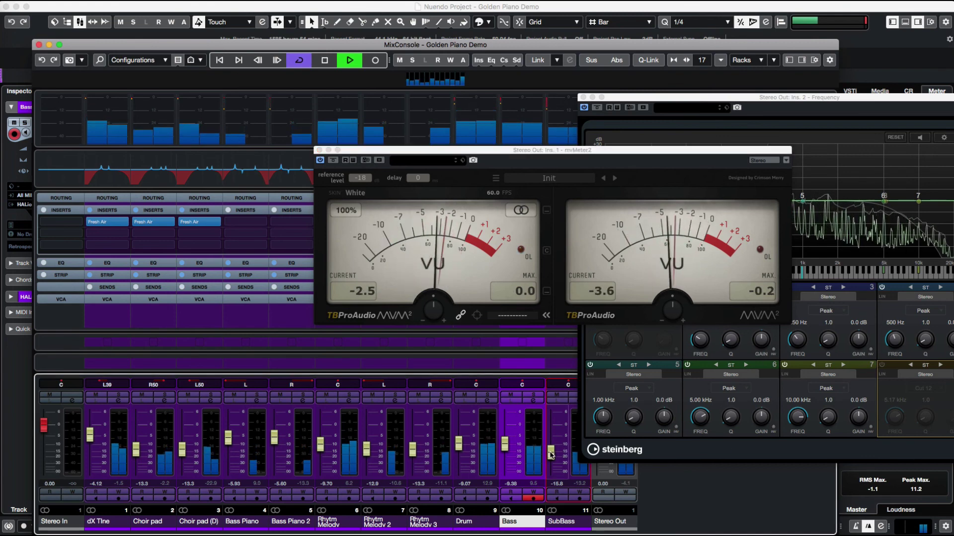
{"action": "left_click_drag", "start_coordinate": [506, 448], "coordinate": [505, 446]}
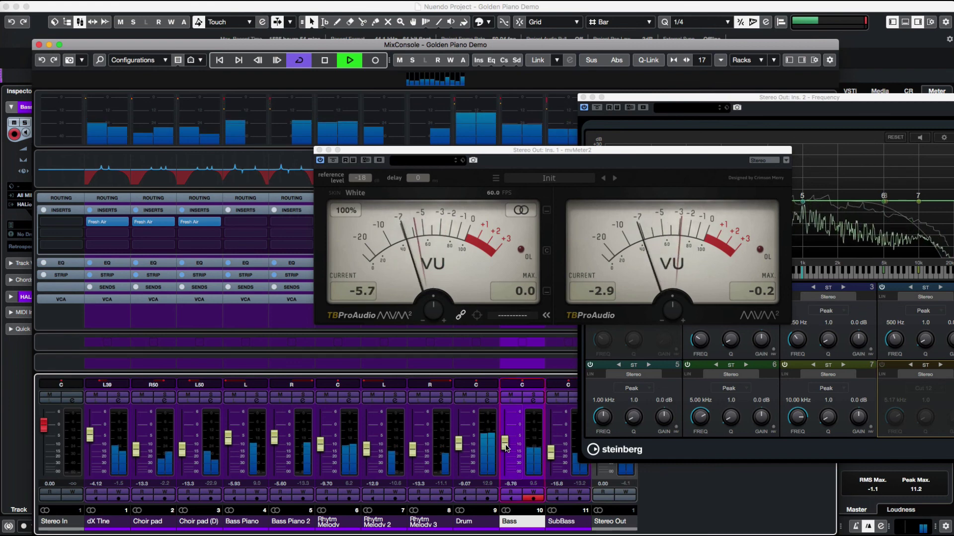
{"action": "left_click", "coordinate": [551, 455]}
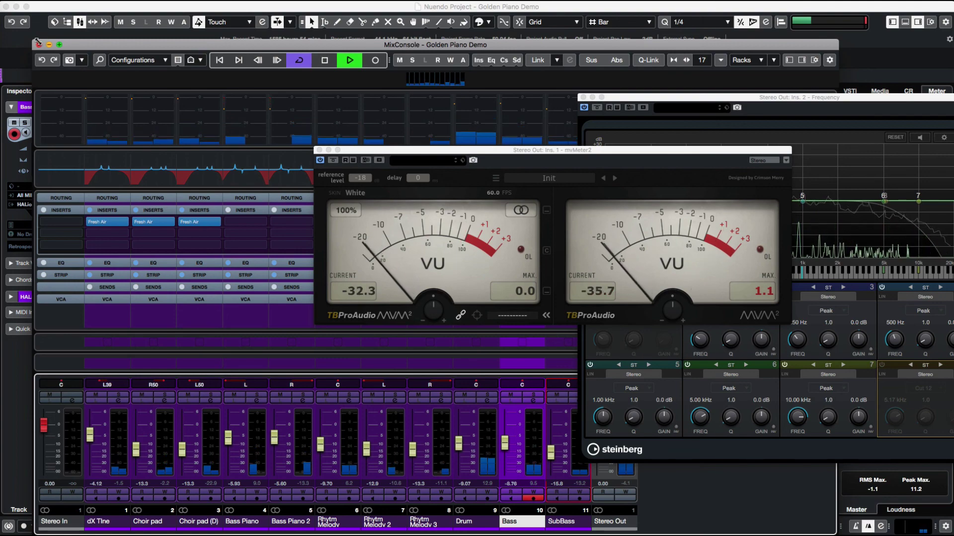
{"action": "left_click", "coordinate": [39, 45]}
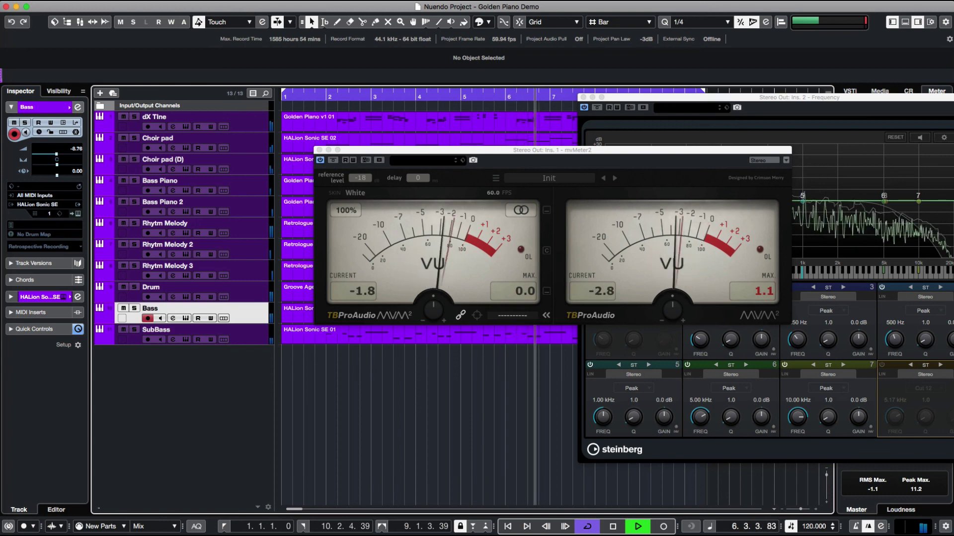
- Correct the misspelled name of the first Rhytm Melody track to "Rhythm Melody"
{"action": "key", "text": "Up"}
{"action": "key", "text": "Up"}
{"action": "key", "text": "Up"}
{"action": "key", "text": "Up"}
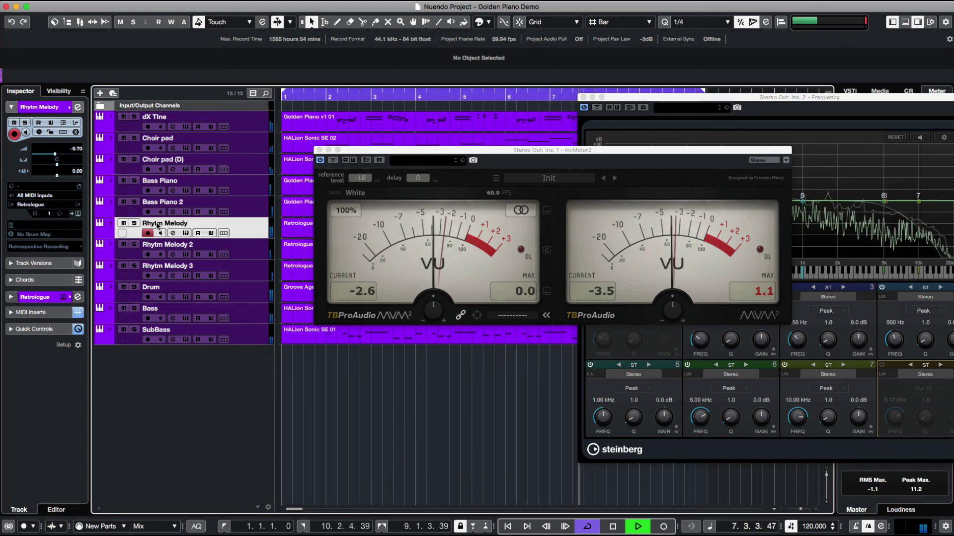
{"action": "key", "text": "Return"}
{"action": "key", "text": "Right"}
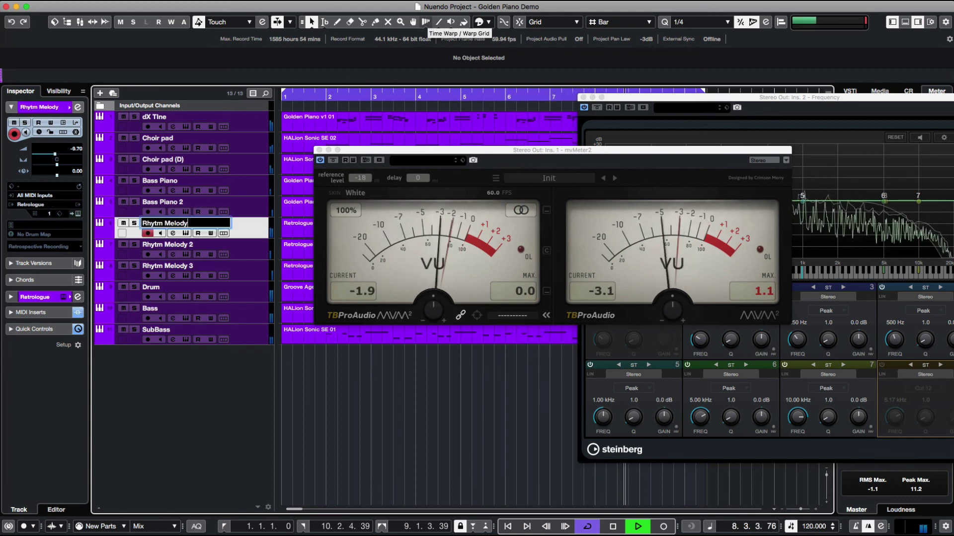
{"action": "key", "text": "Left"}
{"action": "key", "text": "Left"}
{"action": "key", "text": "Left"}
{"action": "key", "text": "Left"}
{"action": "key", "text": "Left"}
{"action": "key", "text": "Left"}
{"action": "key", "text": "Left"}
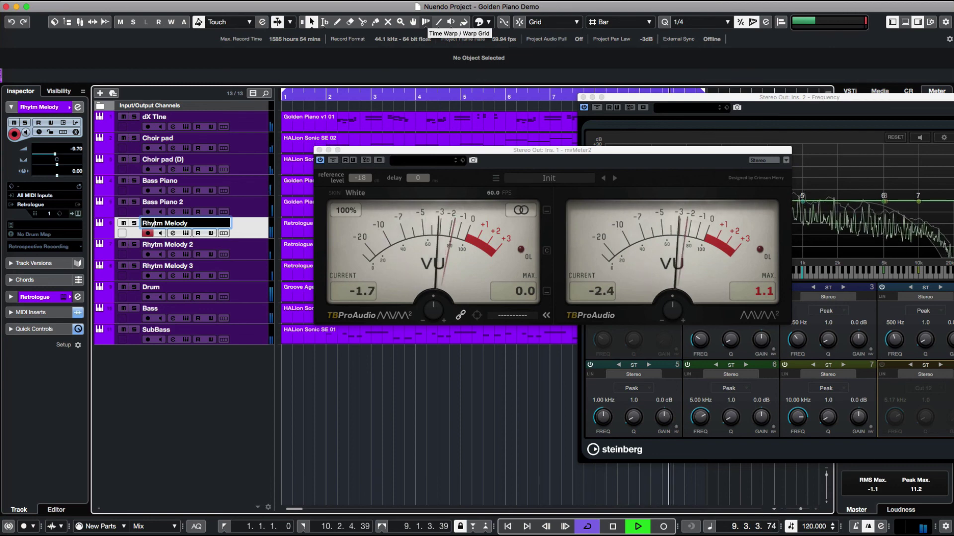
{"action": "type", "text": "h"}
{"action": "key", "text": "Return"}
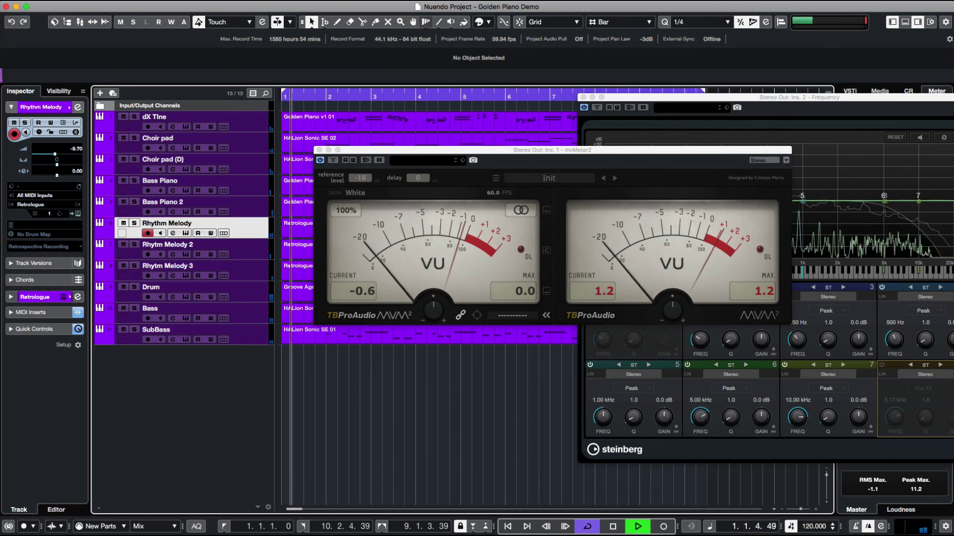
- Rename the Rhytm Melody 2 track as "Rhythm Melody 2"
{"action": "double_click", "coordinate": [158, 244]}
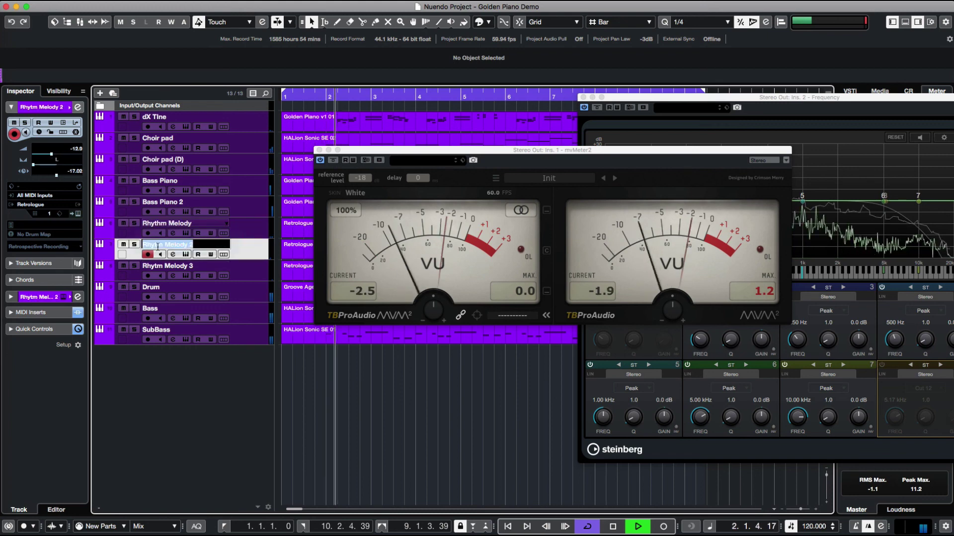
{"action": "left_click", "coordinate": [158, 244]}
{"action": "type", "text": "h"}
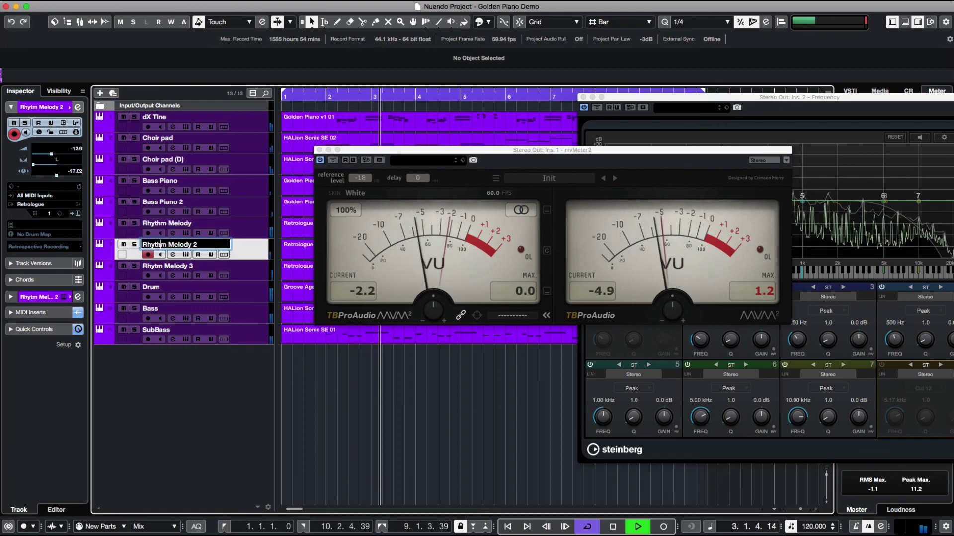
{"action": "key", "text": "Return"}
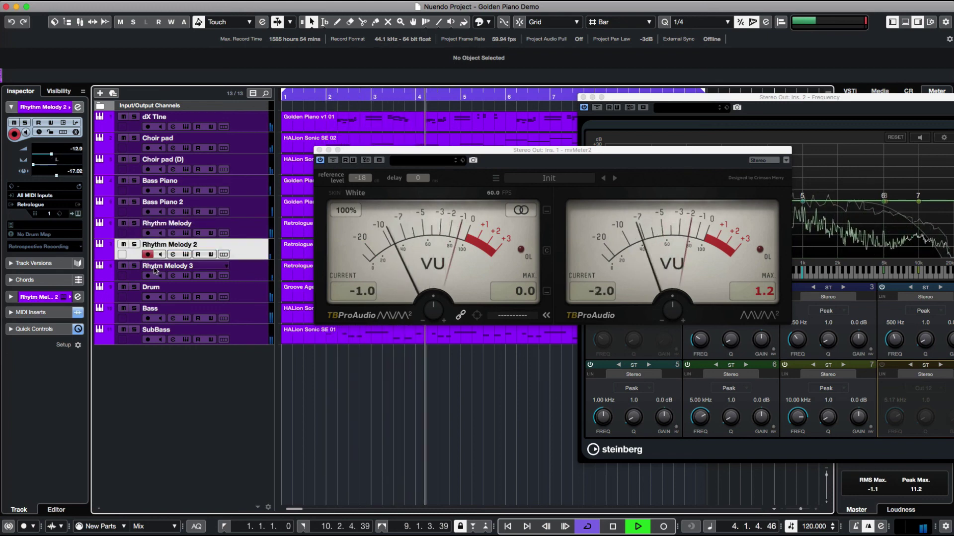
- Rename the Rhytm Melody 3 track as "Rhythm Melody 3"
{"action": "left_click", "coordinate": [155, 268]}
{"action": "double_click", "coordinate": [156, 269]}
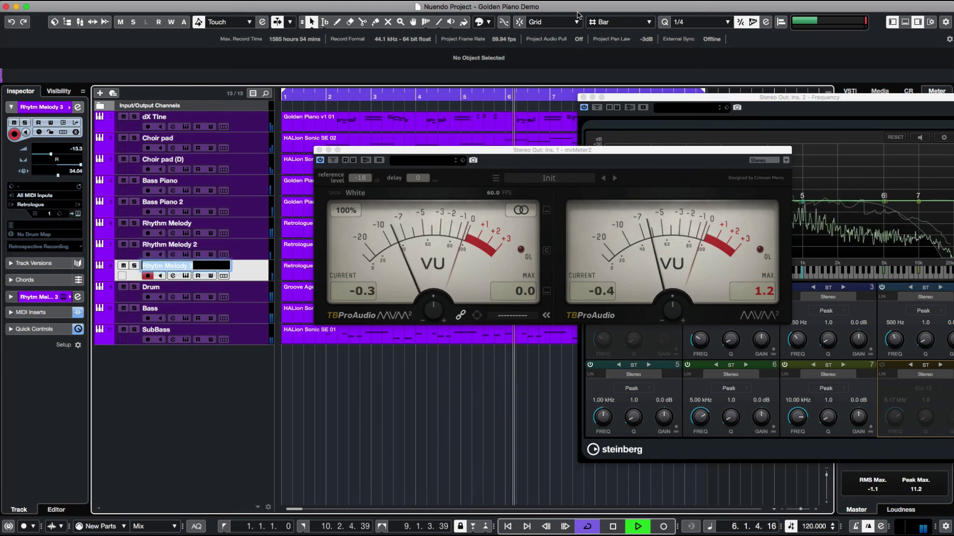
{"action": "key", "text": "Left"}
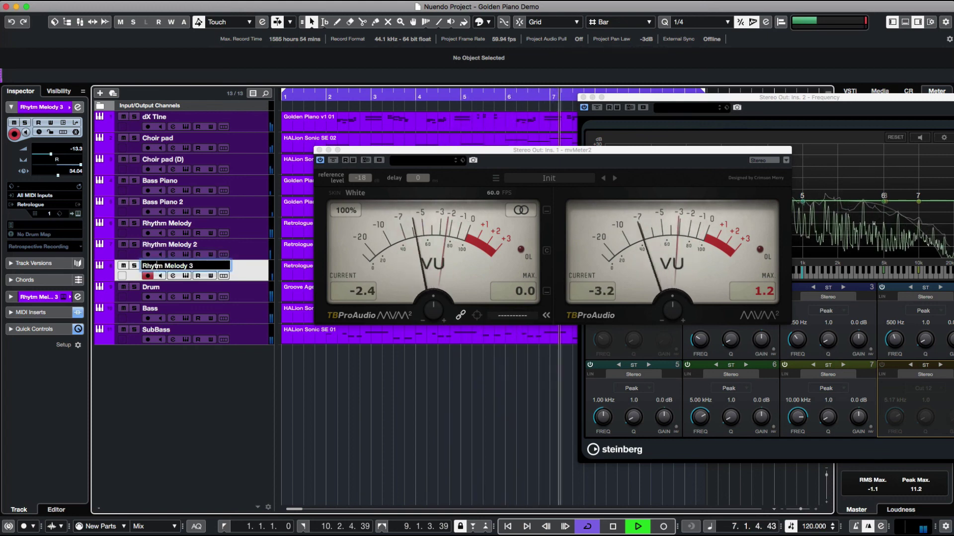
{"action": "type", "text": "h"}
{"action": "key", "text": "Return"}
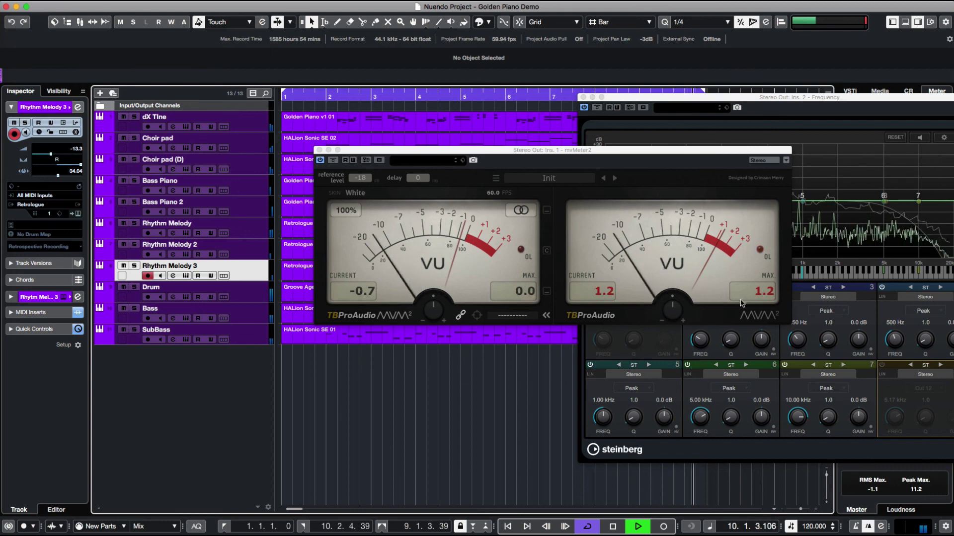
- Reset the mvMeter2 maximum reading and stop playback
{"action": "left_click", "coordinate": [763, 297]}
{"action": "left_click", "coordinate": [416, 373]}
{"action": "key", "text": "space"}
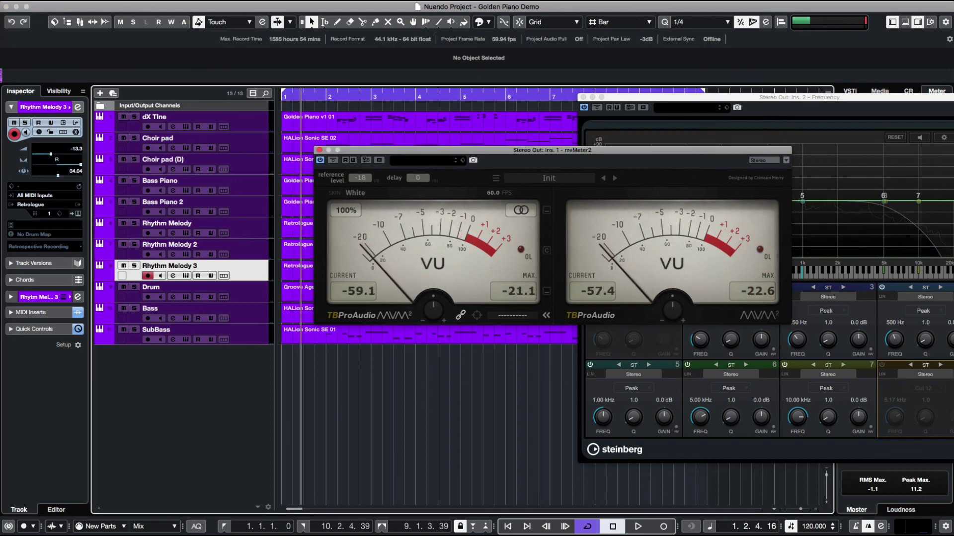
- Move the Frequency window clear of the ruler and extend the cycle range's end to 10.3.1.44
{"action": "left_click_drag", "start_coordinate": [742, 98], "coordinate": [682, 245]}
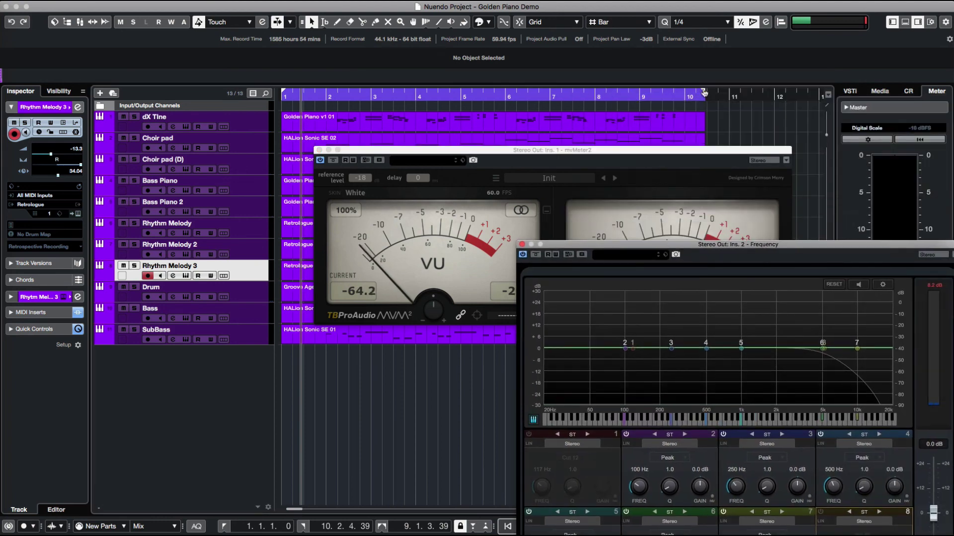
{"action": "left_click_drag", "start_coordinate": [703, 93], "coordinate": [706, 93]}
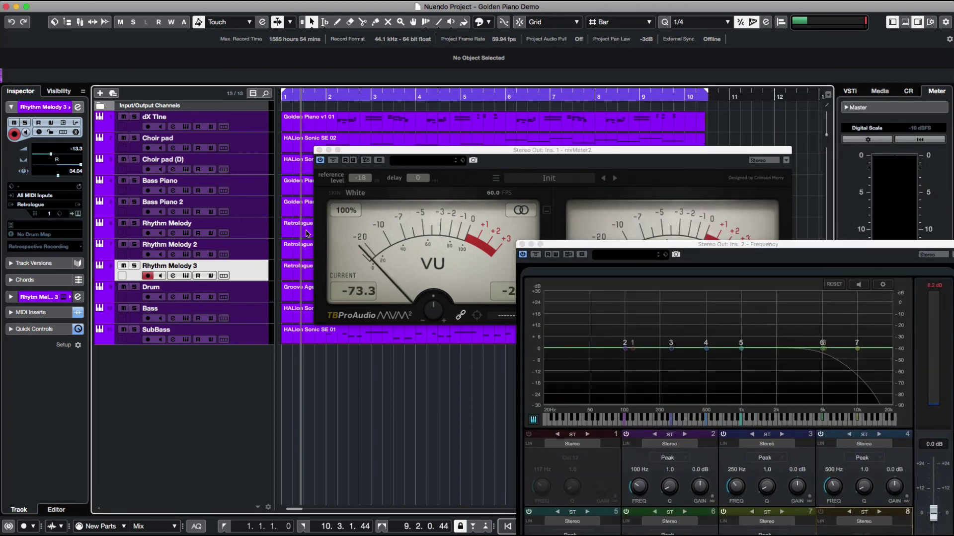
- Add a stereo effect track named "Mid Rvb" with REVerence, routed to Stereo Out and created inside a folder
{"action": "right_click", "coordinate": [163, 379]}
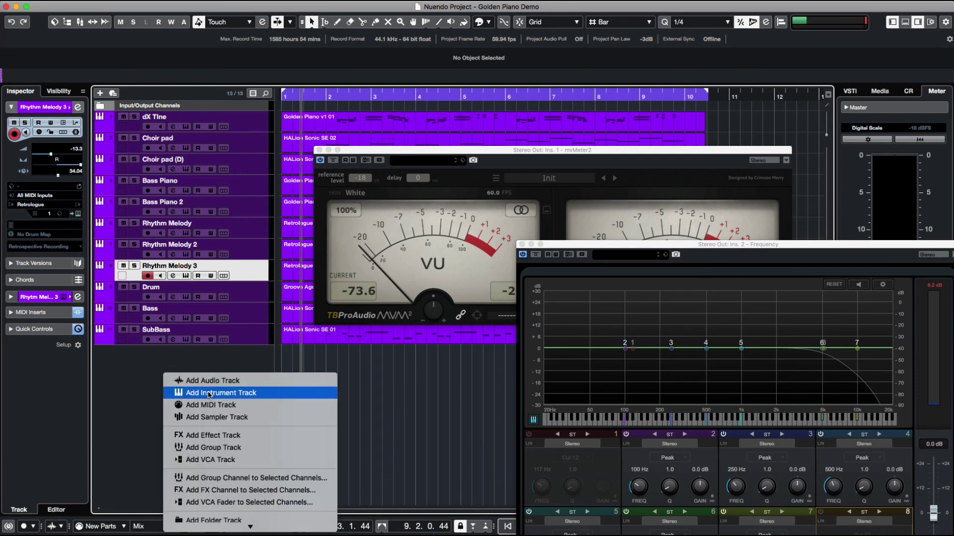
{"action": "left_click", "coordinate": [219, 435]}
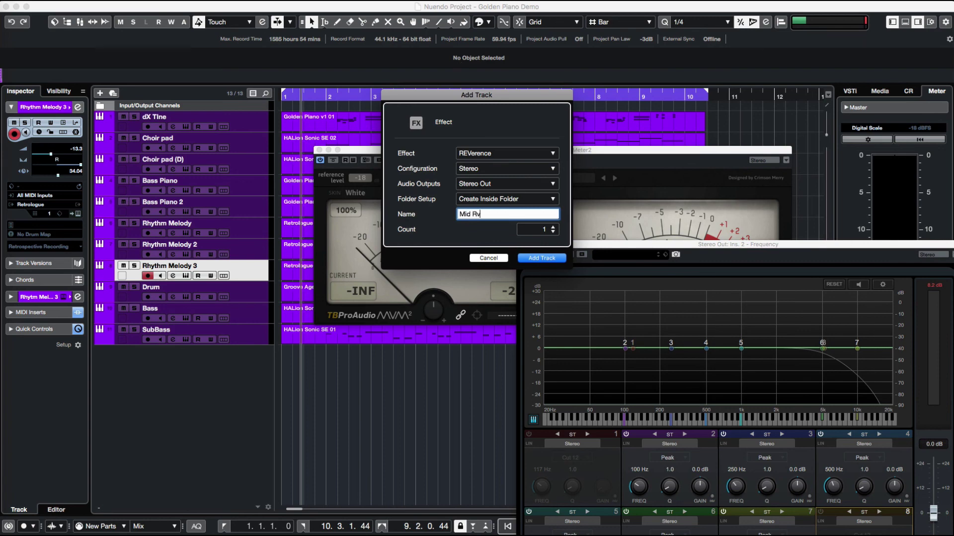
{"action": "key", "text": "Return"}
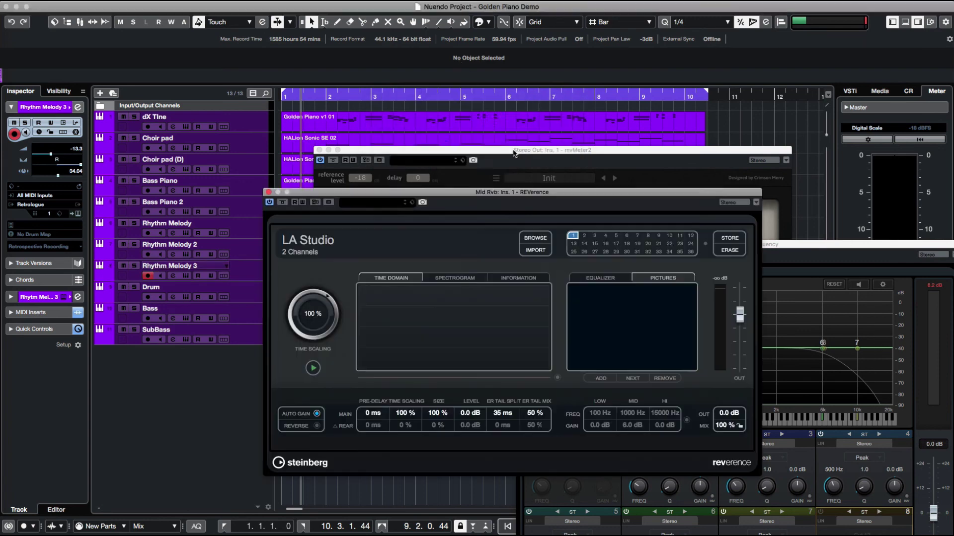
- Find presets matching "Va" for Mid Rvb's REVerence, load Medieval European Abbey 1 Sr and close the plug-in window
{"action": "left_click", "coordinate": [374, 204]}
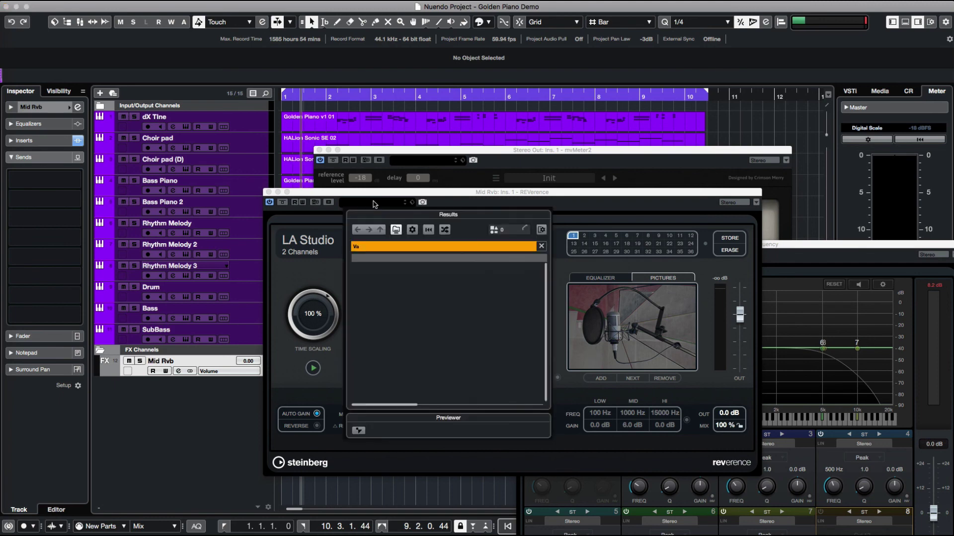
{"action": "left_click", "coordinate": [396, 272]}
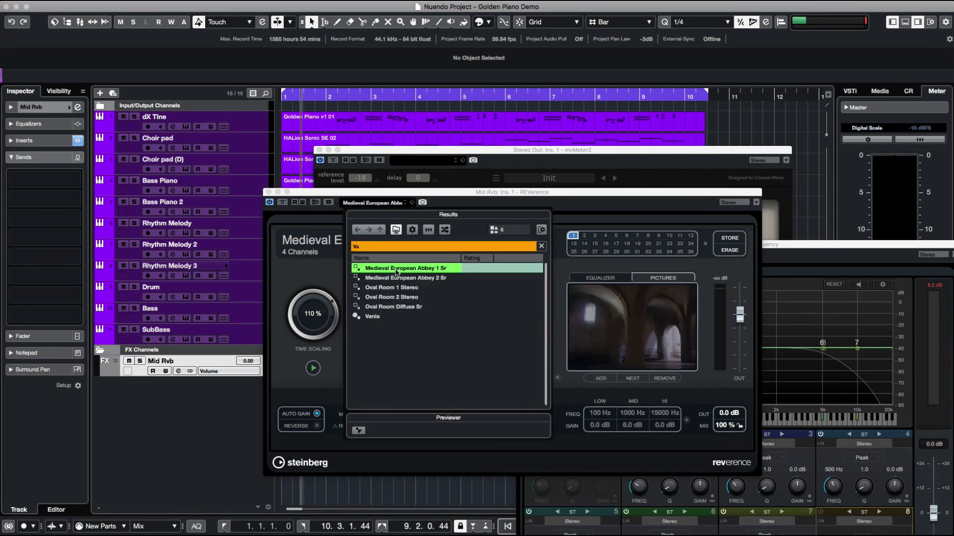
{"action": "double_click", "coordinate": [396, 273]}
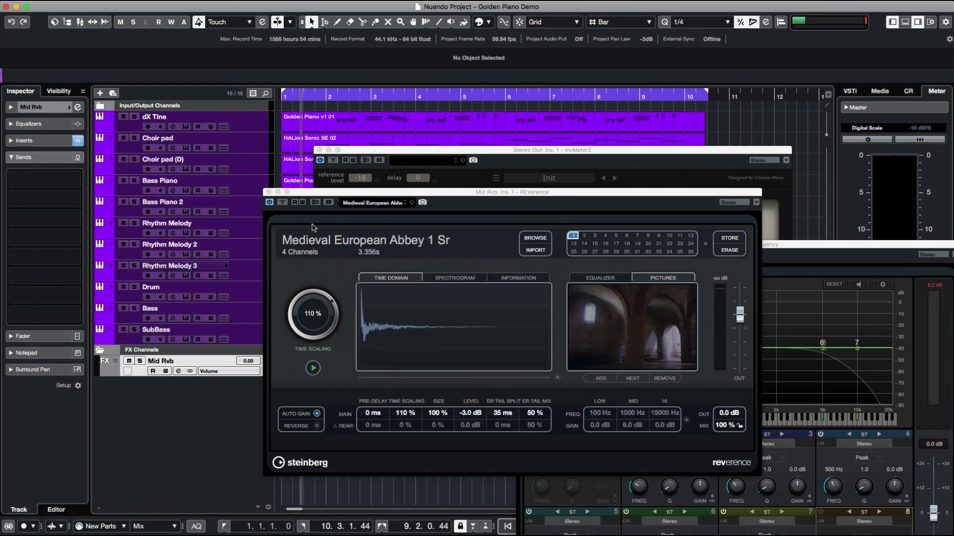
{"action": "left_click", "coordinate": [268, 193]}
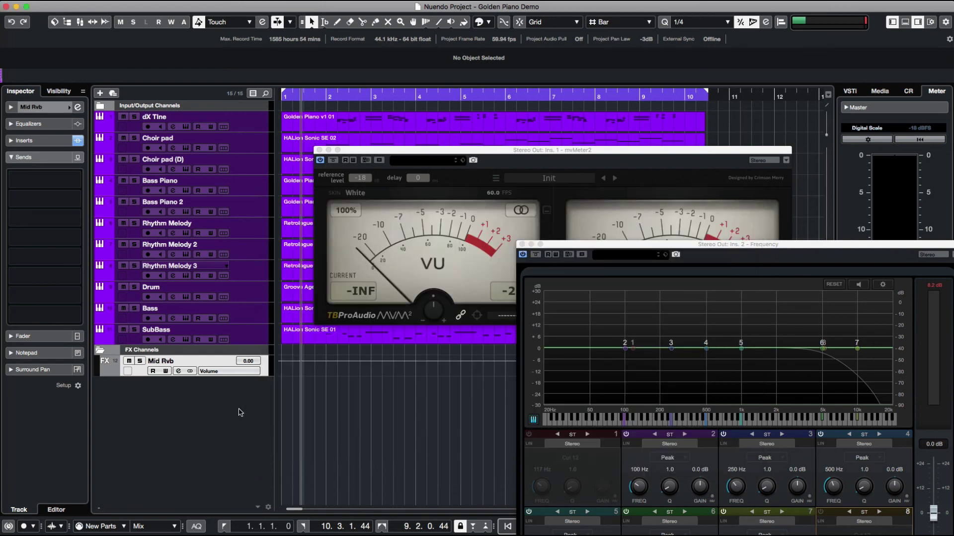
- Add a stereo effect track named "Long Rvb" with REVelation, routed to Stereo Out and created inside a folder
{"action": "right_click", "coordinate": [240, 412]}
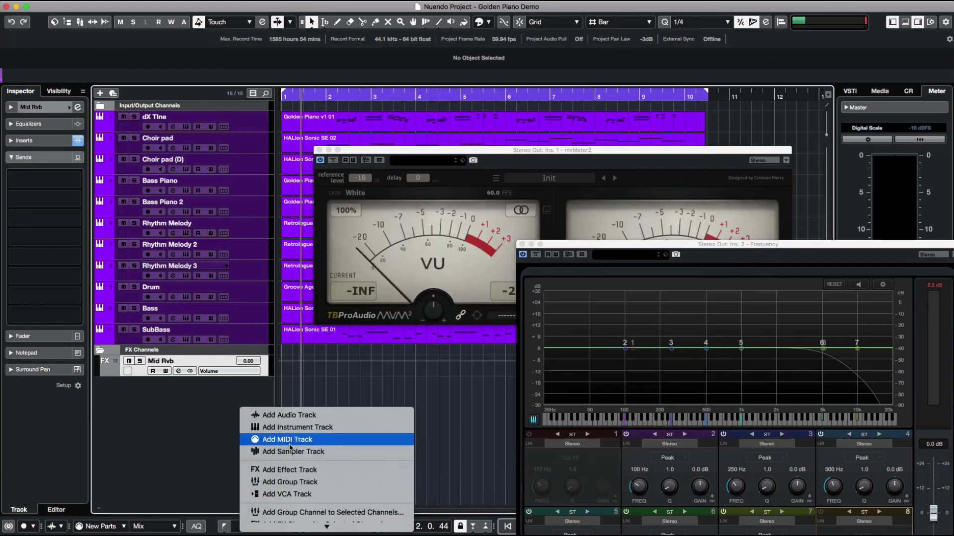
{"action": "left_click", "coordinate": [301, 469]}
{"action": "left_click", "coordinate": [492, 154]}
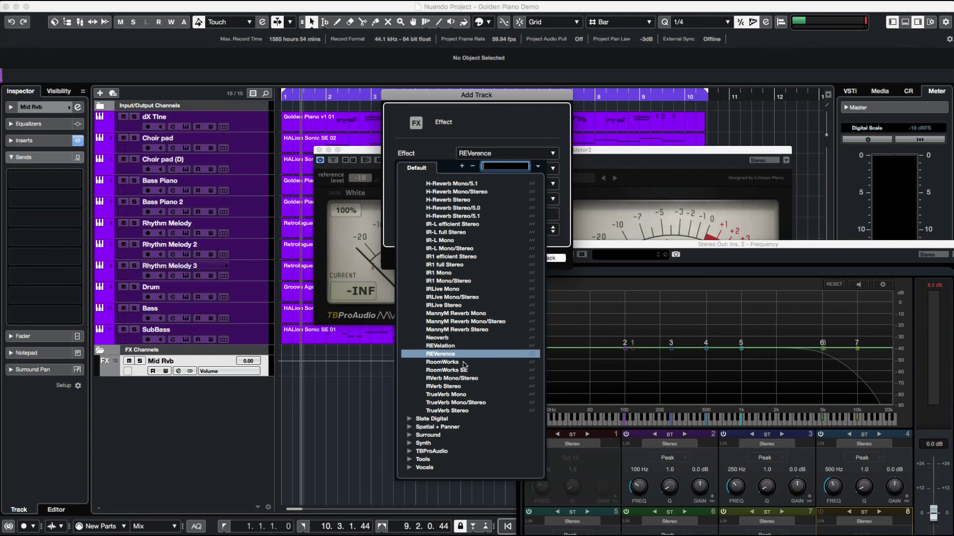
{"action": "left_click", "coordinate": [457, 346]}
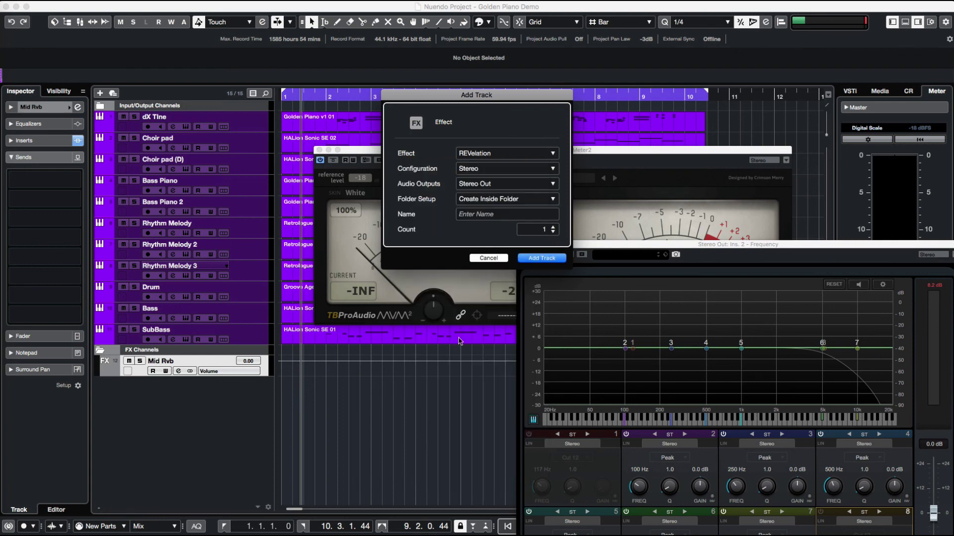
{"action": "left_click", "coordinate": [504, 214]}
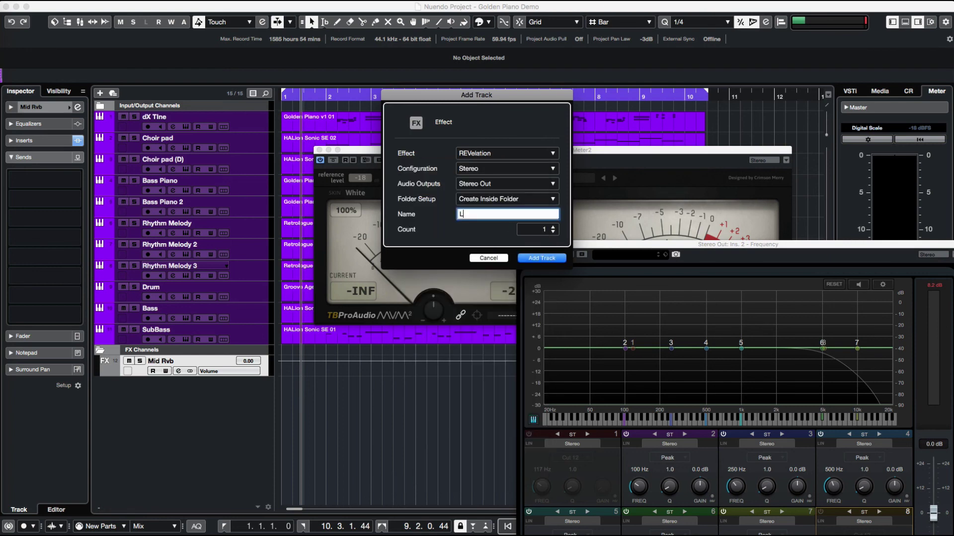
{"action": "type", "text": "Long Rvb"}
{"action": "key", "text": "Return"}
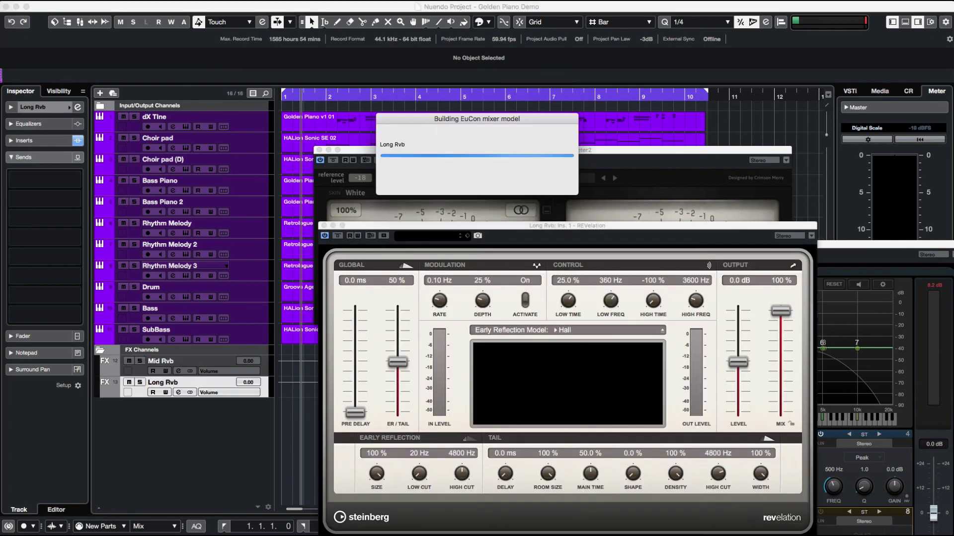
- Browse the presets of Long Rvb's REVelation and load Complex Echos Dark
{"action": "left_click", "coordinate": [450, 234]}
{"action": "type", "text": "Va"}
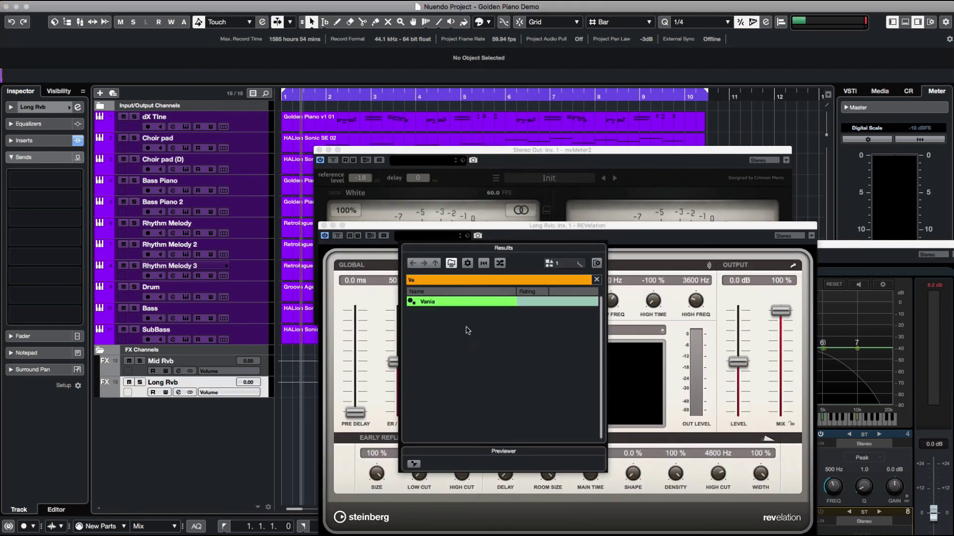
{"action": "left_click", "coordinate": [597, 280]}
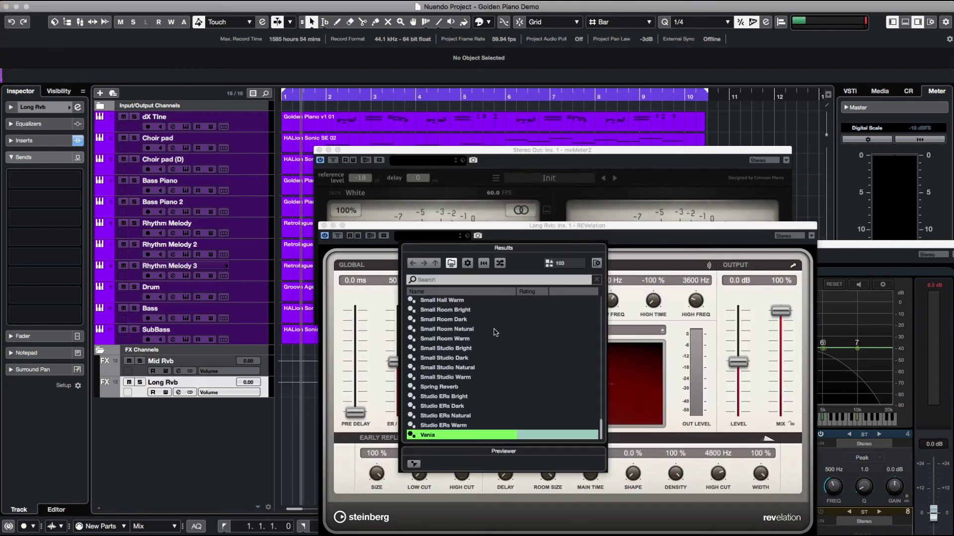
{"action": "scroll", "coordinate": [464, 392], "scroll_direction": "up", "scroll_amount": 20}
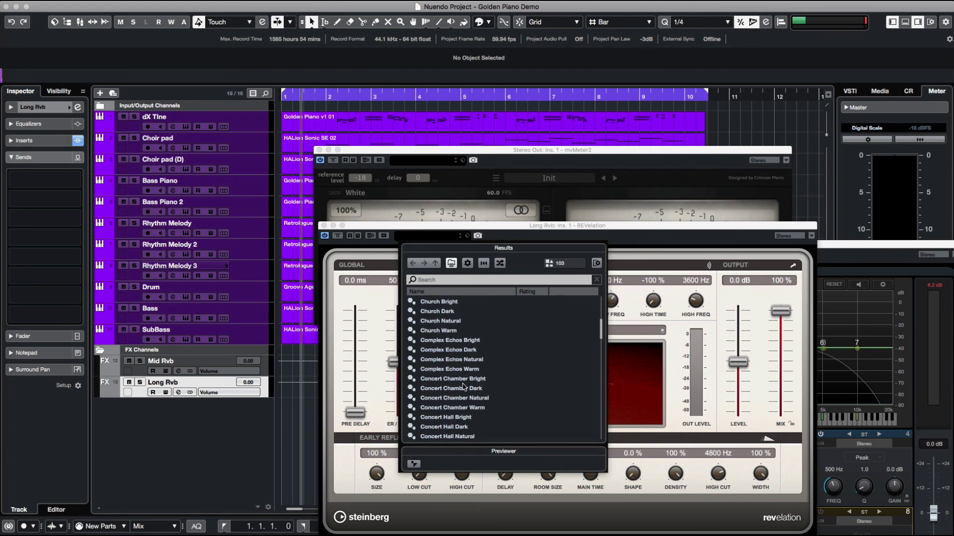
{"action": "scroll", "coordinate": [465, 388], "scroll_direction": "down", "scroll_amount": 2}
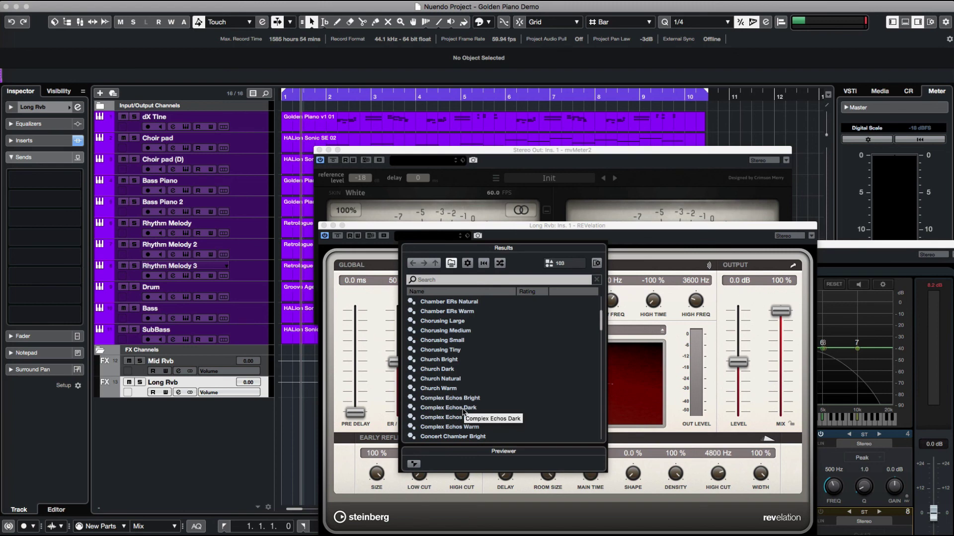
{"action": "double_click", "coordinate": [462, 408]}
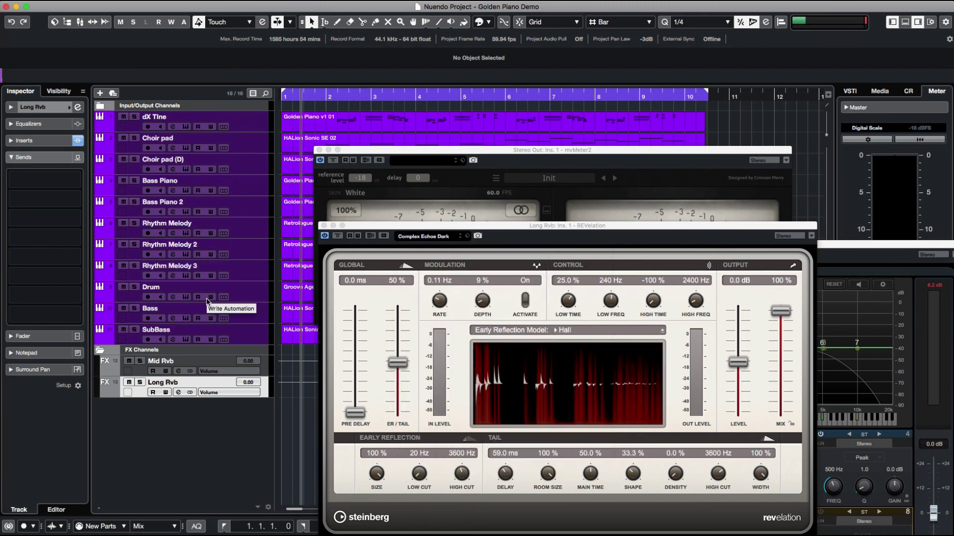
- Open the MixConsole and rearrange it with the REVelation and mvMeter2 windows so its channel strips are uncovered
{"action": "key", "text": "F3"}
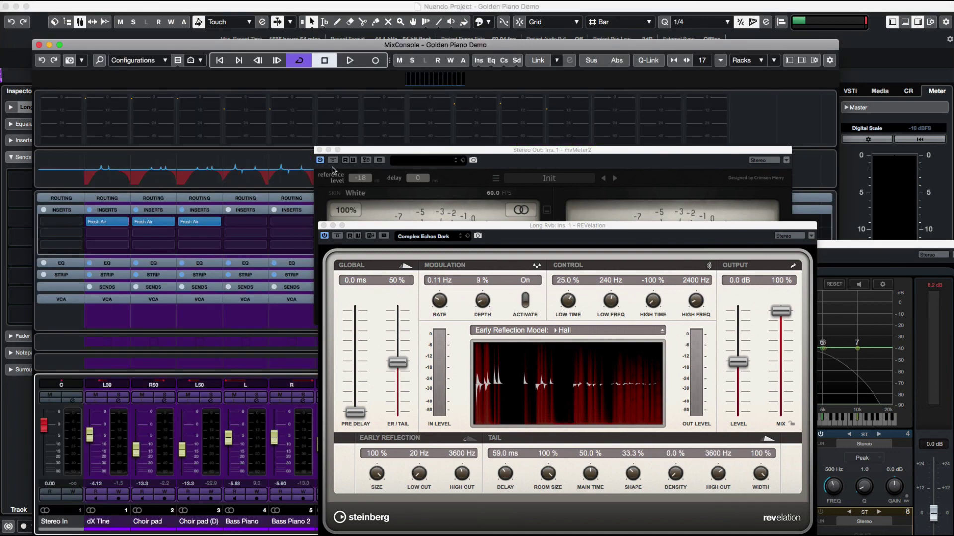
{"action": "left_click_drag", "start_coordinate": [398, 226], "coordinate": [638, 100]}
{"action": "left_click_drag", "start_coordinate": [440, 157], "coordinate": [735, 38]}
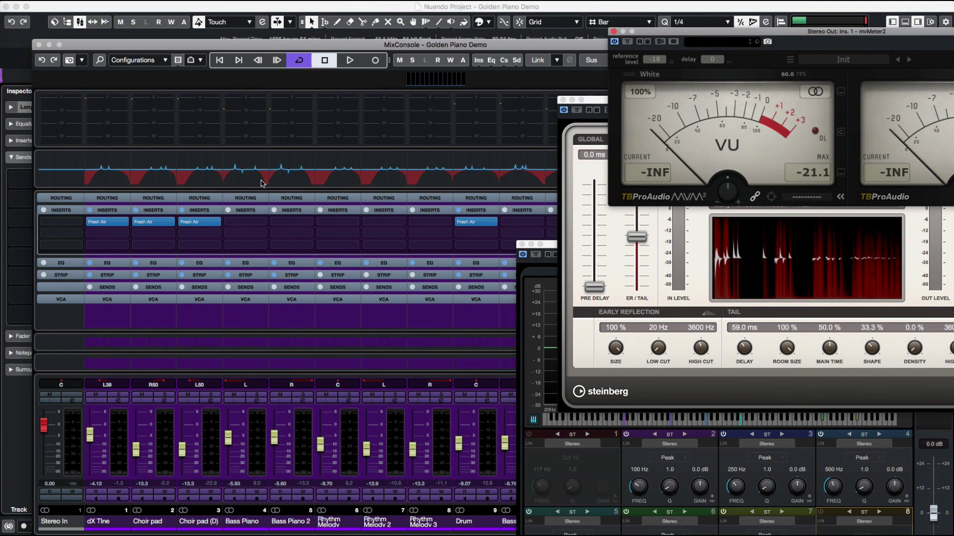
{"action": "double_click", "coordinate": [386, 45]}
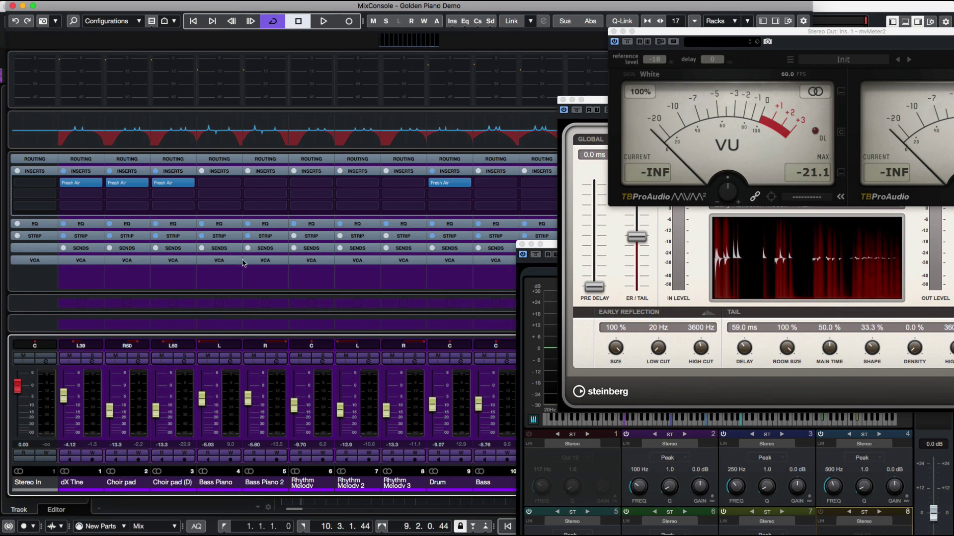
- Assign the dX TIne channel's first send to Mid Rvb and its second send to Long Rvb
{"action": "left_click", "coordinate": [95, 251]}
{"action": "left_click", "coordinate": [100, 265]}
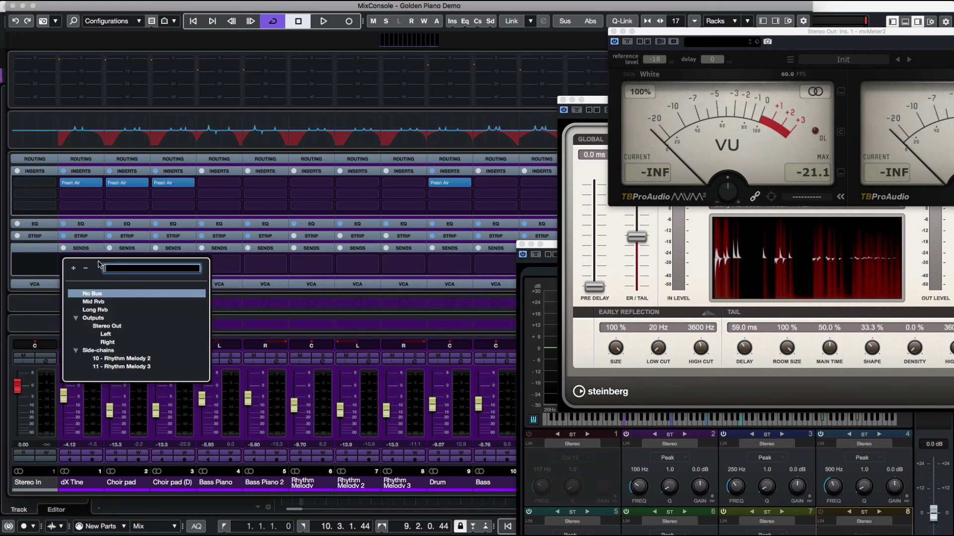
{"action": "left_click", "coordinate": [101, 303]}
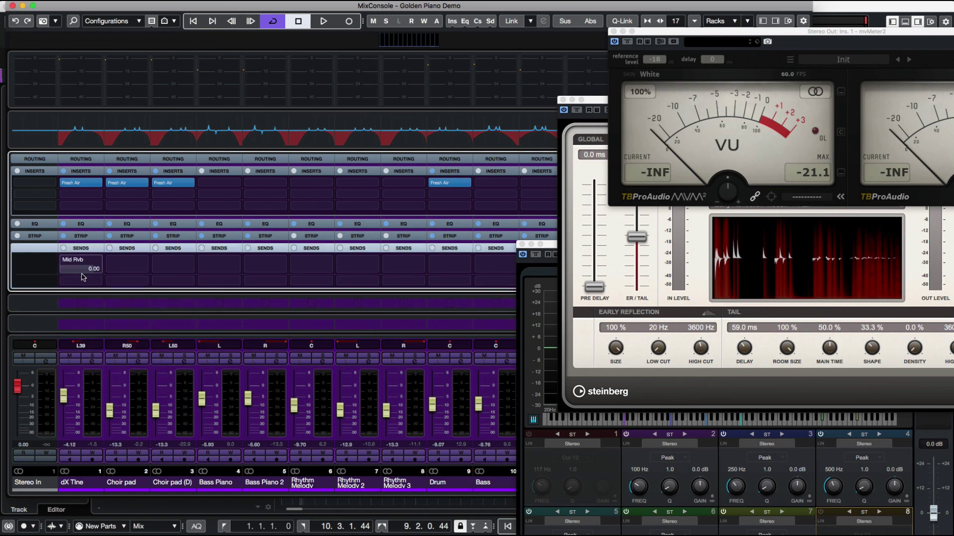
{"action": "left_click", "coordinate": [93, 285]}
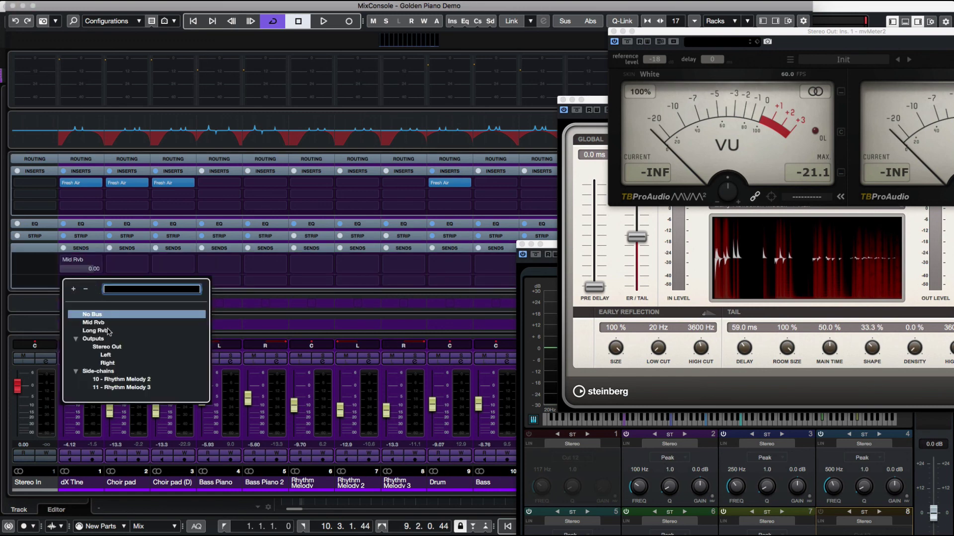
{"action": "left_click", "coordinate": [95, 331]}
- Activate dX TIne's Mid Rvb and Long Rvb sends and set the Mid Rvb send level to -5.64
{"action": "left_click", "coordinate": [64, 260]}
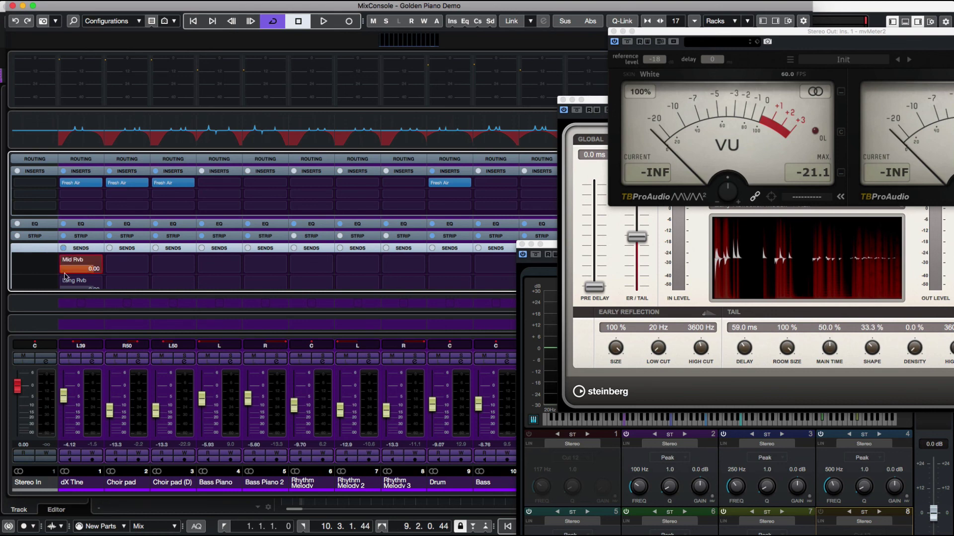
{"action": "left_click", "coordinate": [64, 281]}
{"action": "left_click_drag", "start_coordinate": [93, 269], "coordinate": [91, 268]}
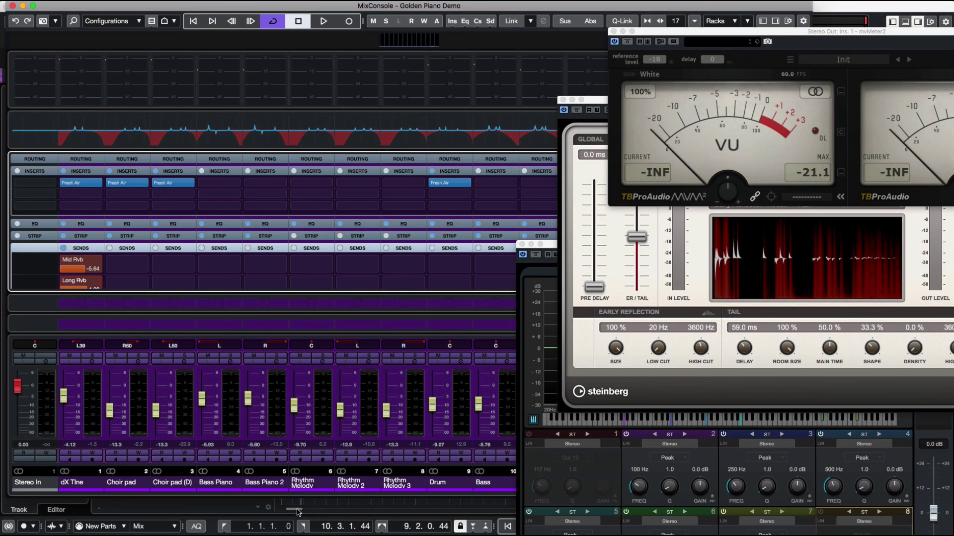
- Return to the project window, start playback and bring the MixConsole back up
{"action": "left_click", "coordinate": [298, 510]}
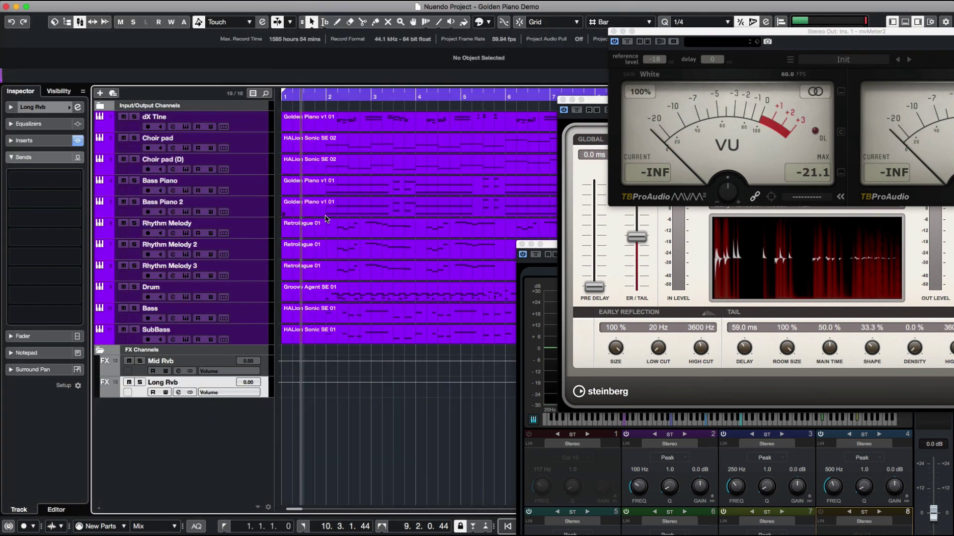
{"action": "key", "text": "space"}
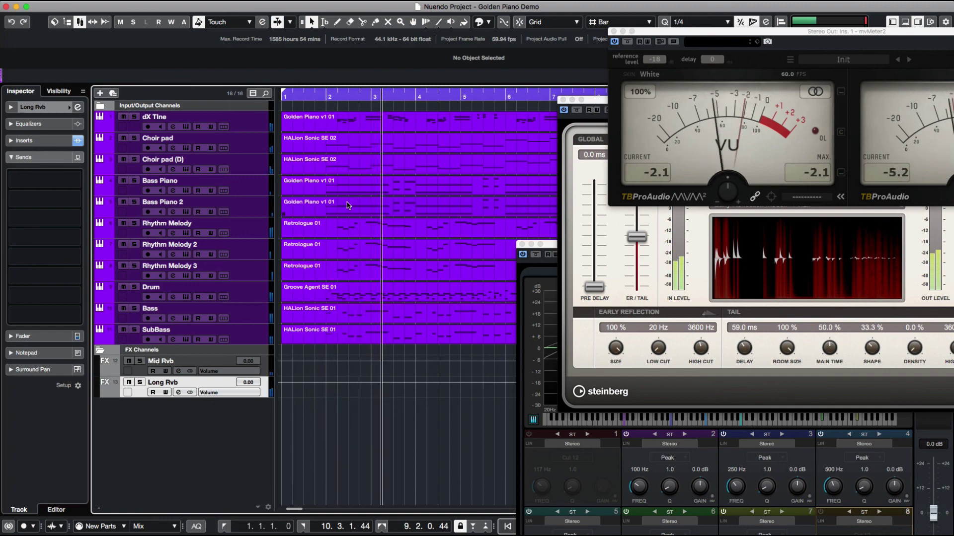
{"action": "key", "text": "F3"}
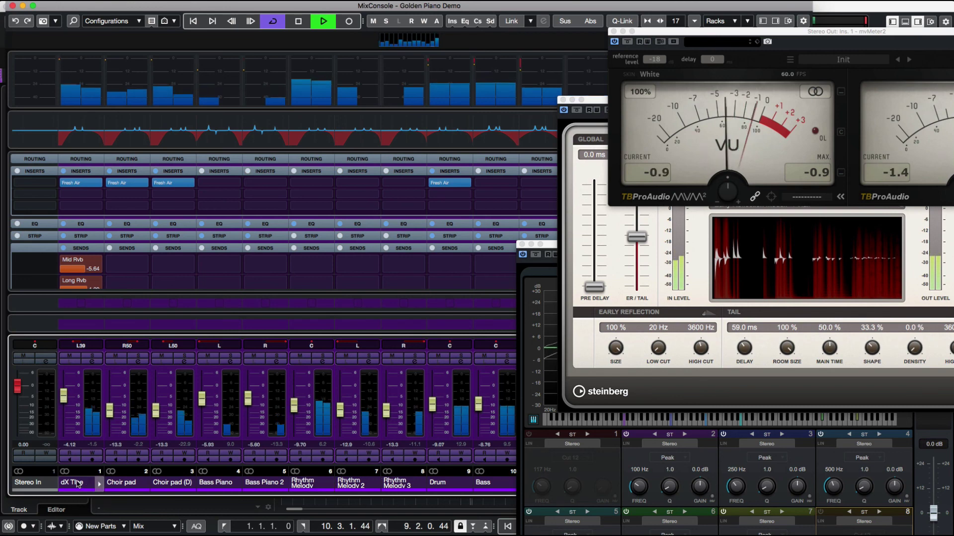
- Move the mvMeter2 and REVelation windows aside to uncover the Mid Rvb, Long Rvb and Stereo Out faders
{"action": "left_click_drag", "start_coordinate": [77, 484], "coordinate": [49, 499]}
{"action": "left_click_drag", "start_coordinate": [621, 65], "coordinate": [787, 60]}
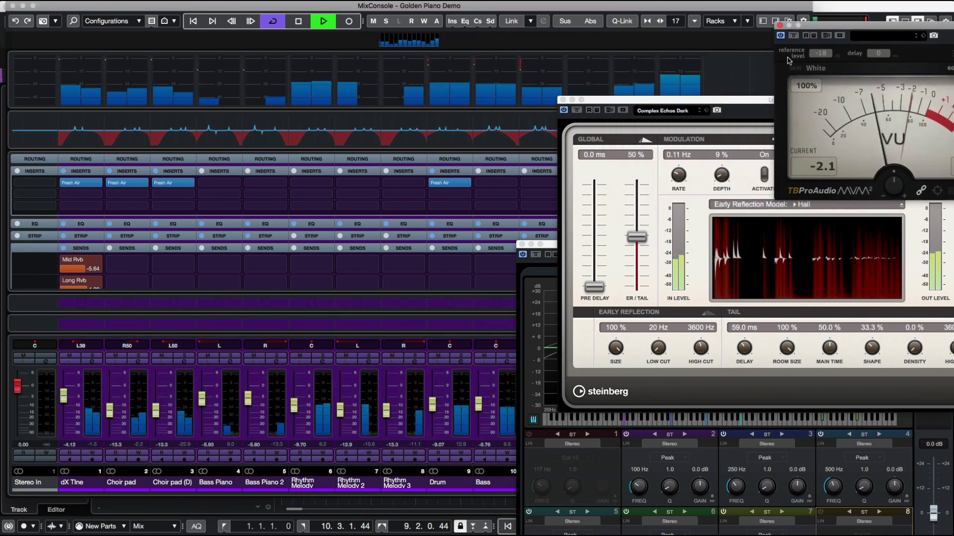
{"action": "left_click", "coordinate": [578, 184]}
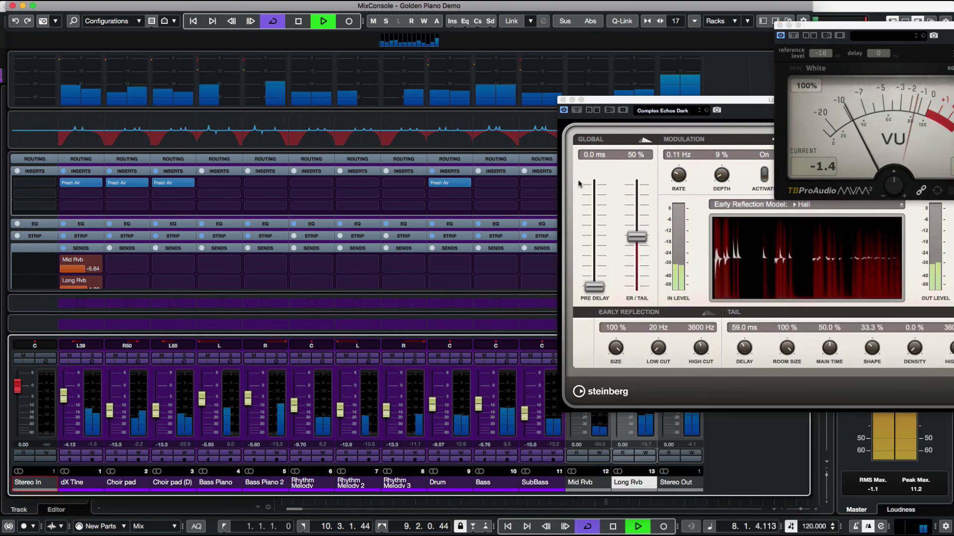
{"action": "left_click_drag", "start_coordinate": [646, 100], "coordinate": [705, 3]}
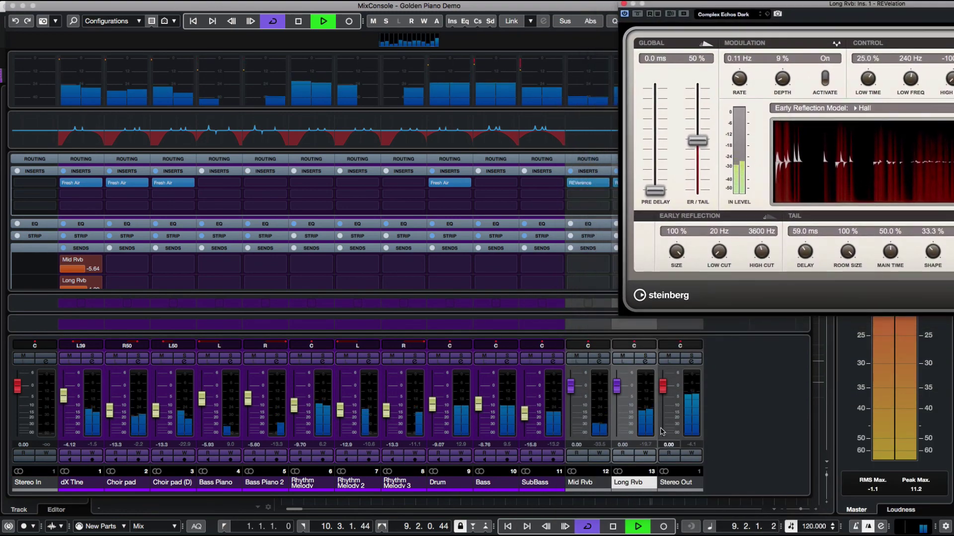
- Deactivate Long Rvb's REVelation and close its window, and lower the Mid Rvb and Long Rvb faders together to -12.1 with Q-Link
{"action": "left_click", "coordinate": [588, 481]}
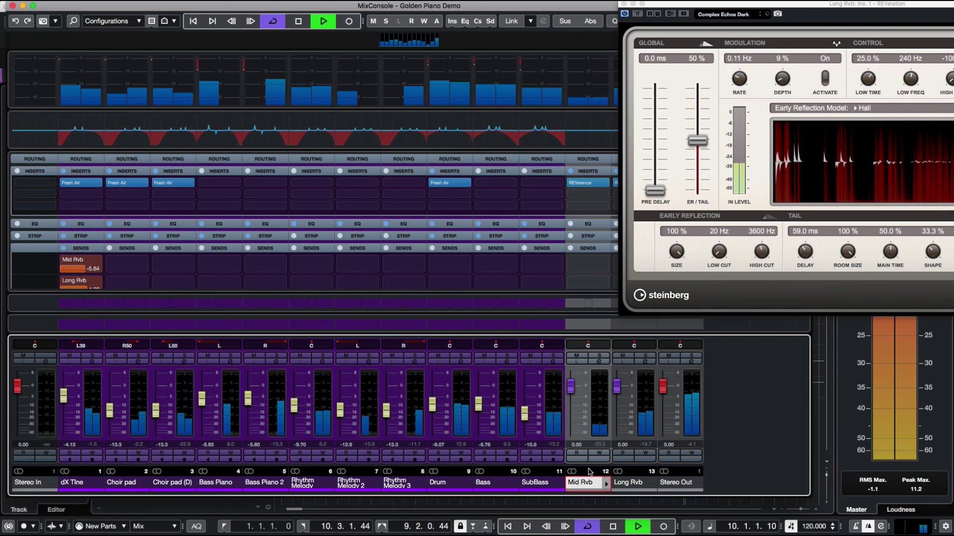
{"action": "left_click", "coordinate": [627, 476], "text": "shift"}
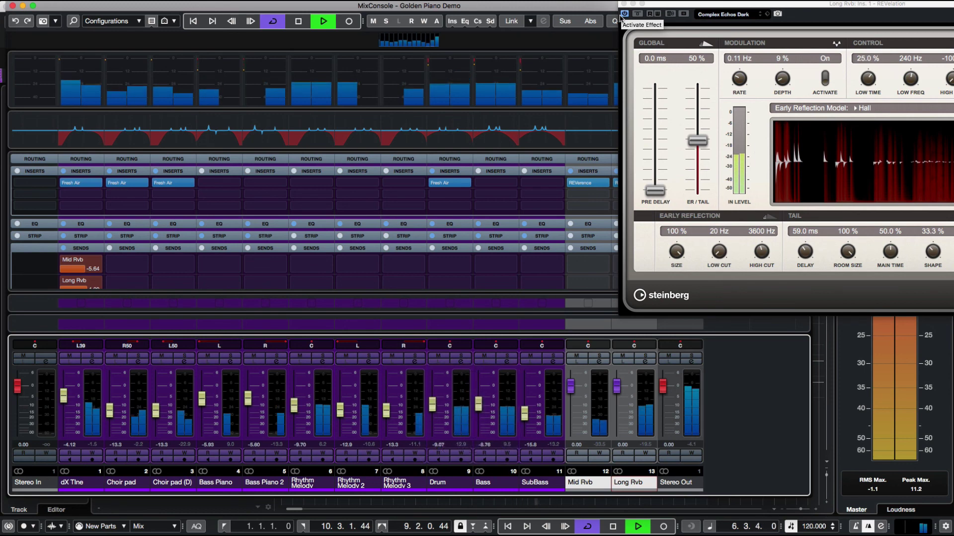
{"action": "left_click", "coordinate": [621, 19]}
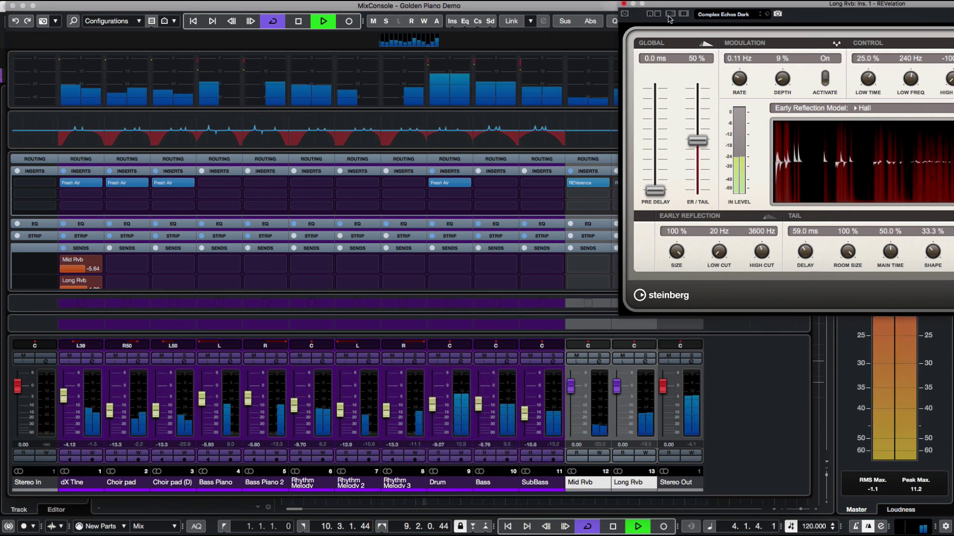
{"action": "left_click", "coordinate": [625, 4]}
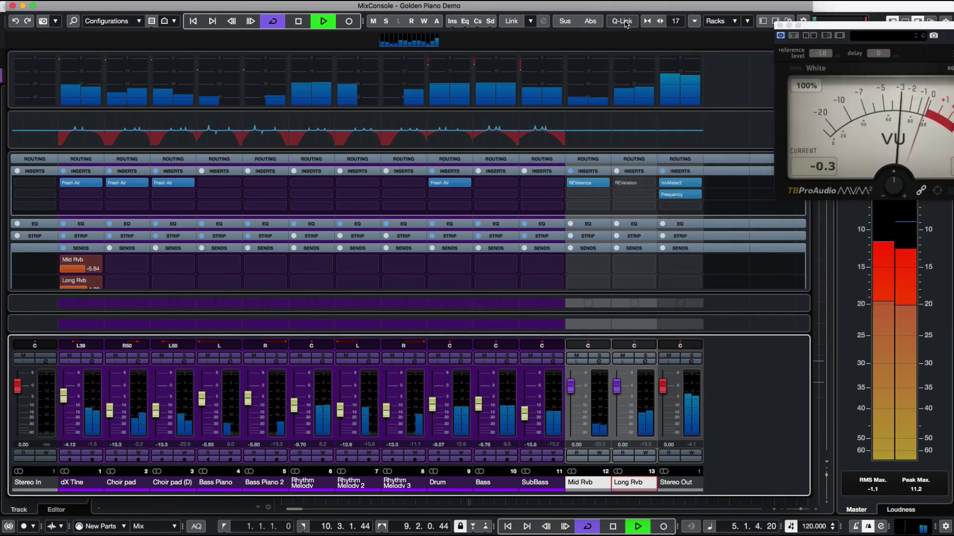
{"action": "left_click_drag", "start_coordinate": [571, 387], "coordinate": [570, 414]}
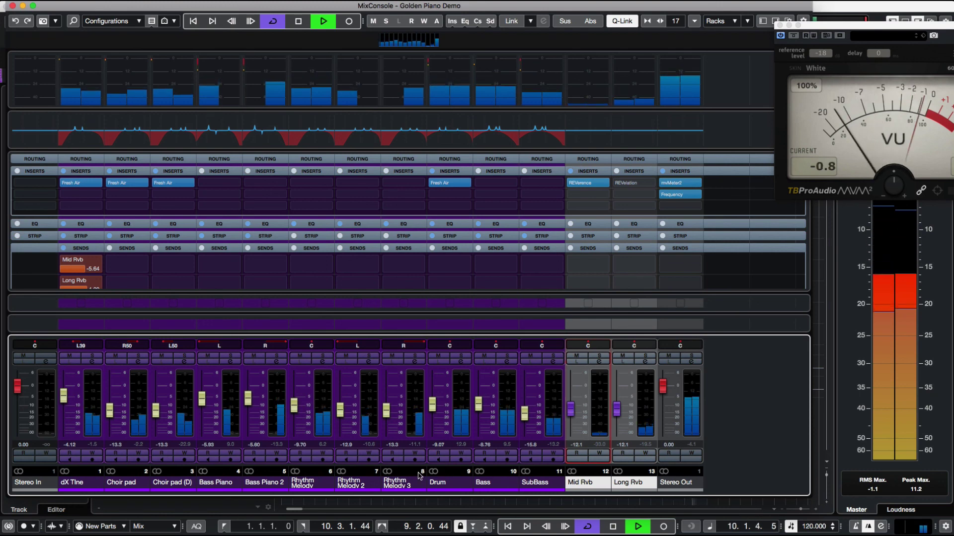
- Add active sends to Mid Rvb and Long Rvb on the linked Rhythm Melody, Rhythm Melody 2 and Rhythm Melody 3 channels
{"action": "left_click", "coordinate": [308, 485]}
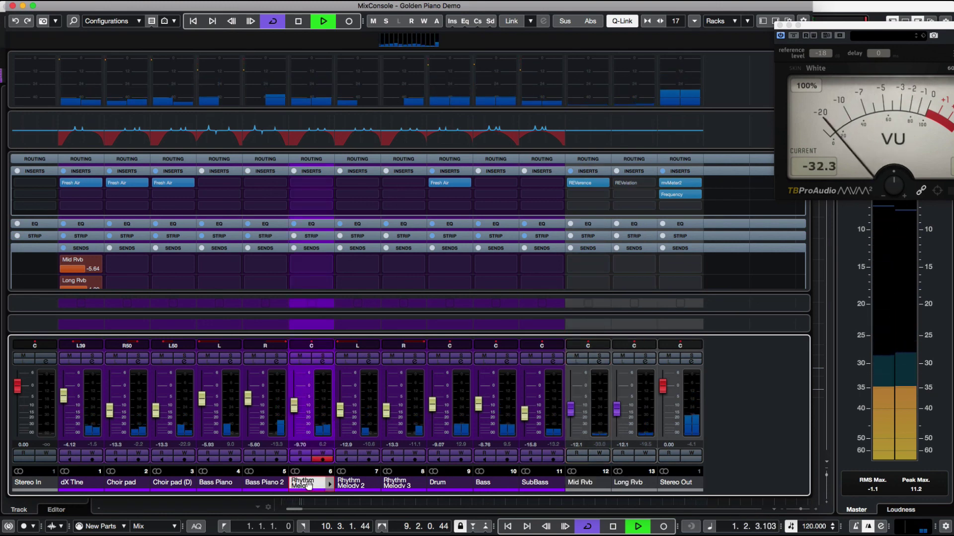
{"action": "left_click", "coordinate": [404, 486], "text": "shift"}
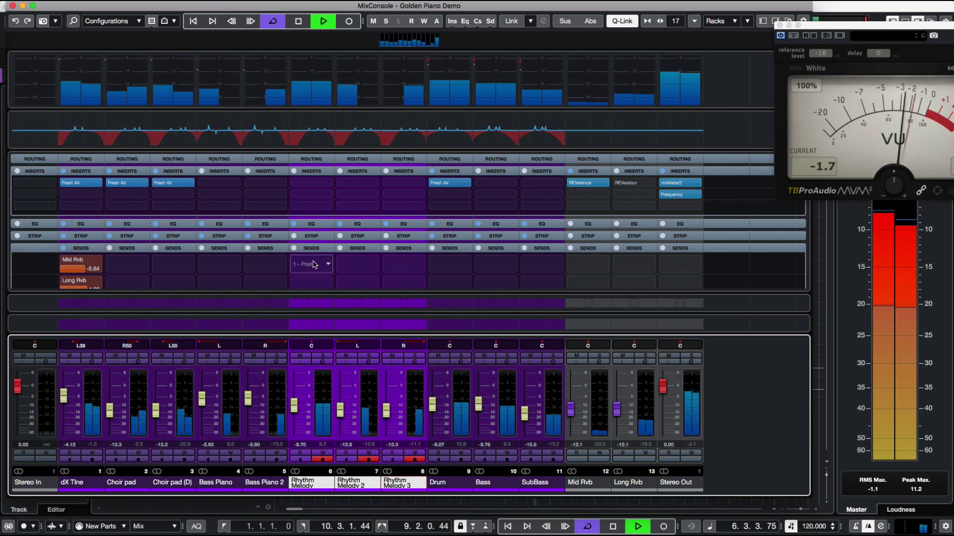
{"action": "left_click", "coordinate": [314, 265]}
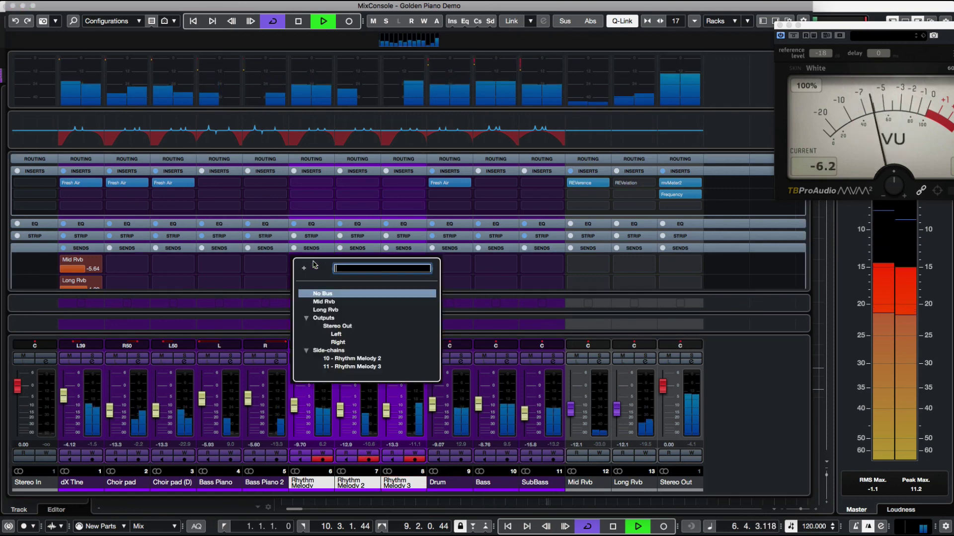
{"action": "left_click", "coordinate": [329, 303]}
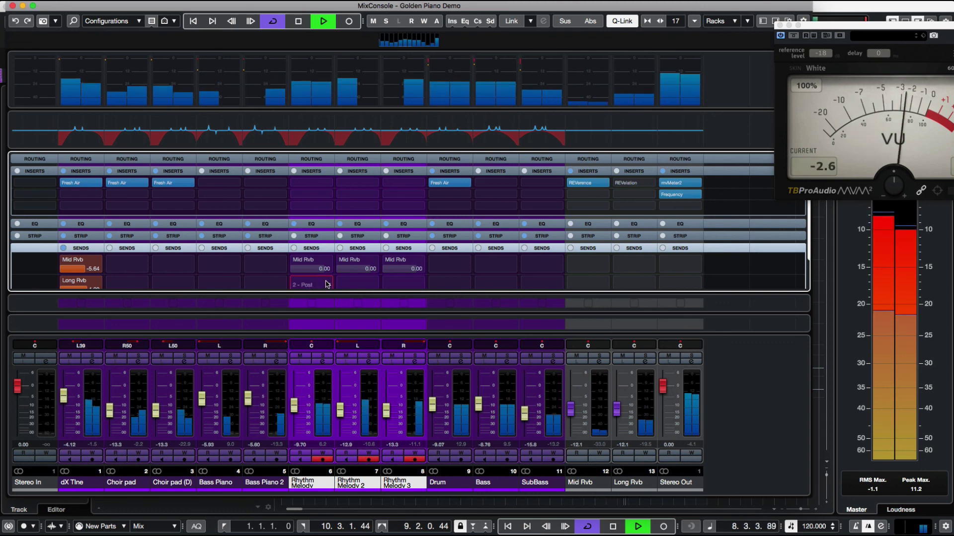
{"action": "left_click", "coordinate": [328, 284]}
{"action": "left_click", "coordinate": [336, 331]}
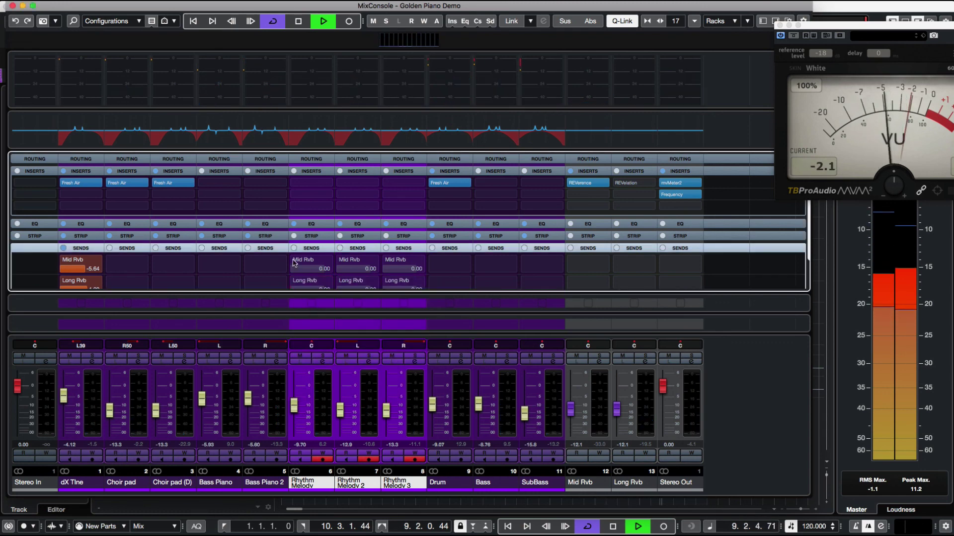
{"action": "left_click", "coordinate": [294, 262]}
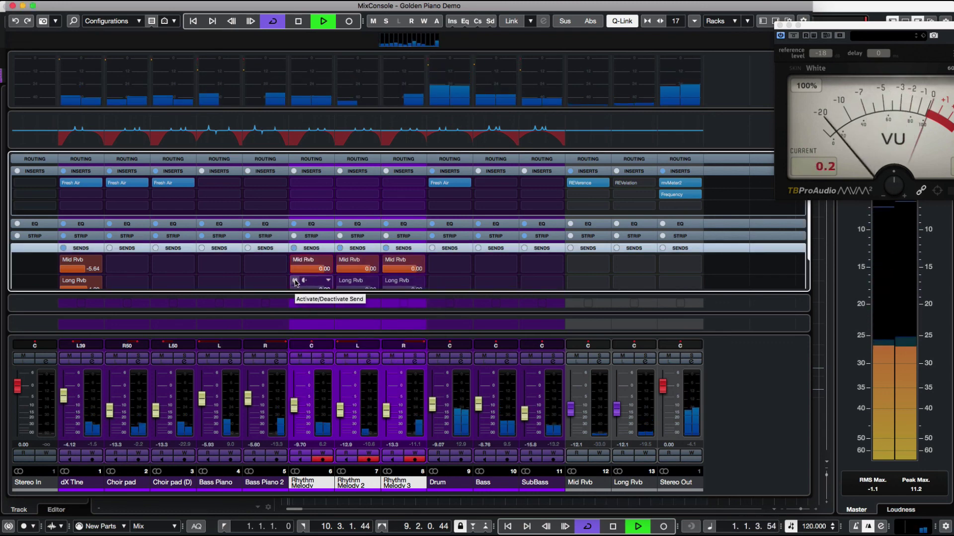
- Lower the linked Mid Rvb and Long Rvb faders to -14.1 and raise the Drum fader to -8.76
{"action": "left_click", "coordinate": [585, 483]}
{"action": "left_click", "coordinate": [622, 484], "text": "shift"}
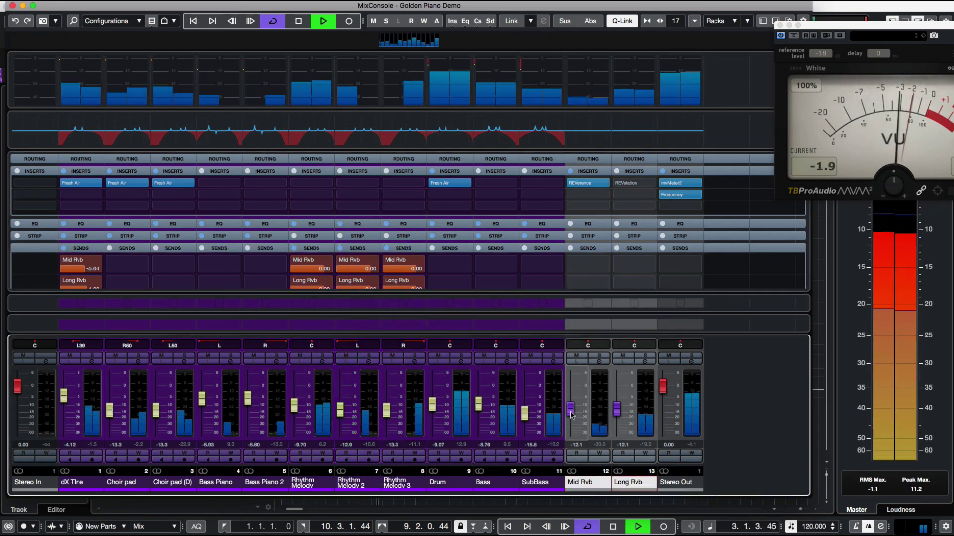
{"action": "left_click_drag", "start_coordinate": [571, 413], "coordinate": [571, 418]}
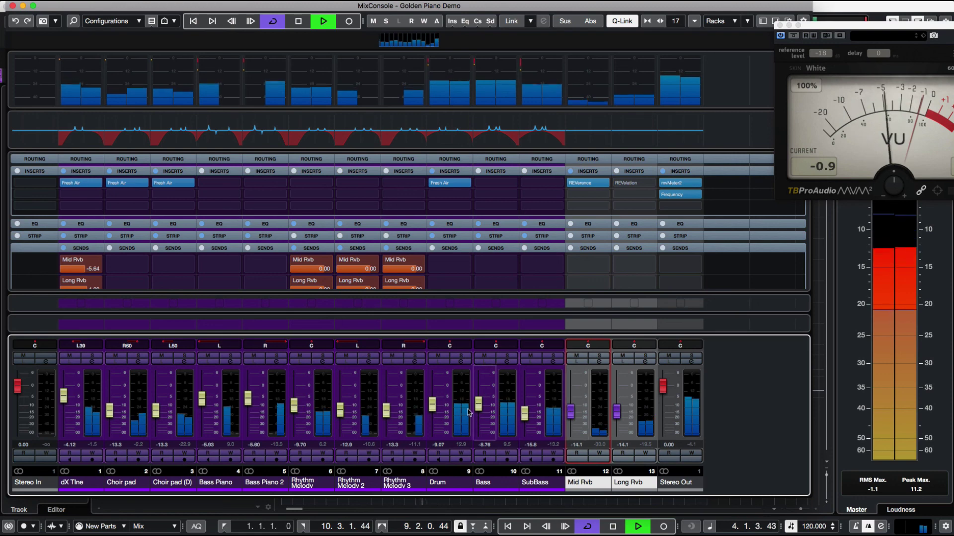
{"action": "left_click_drag", "start_coordinate": [435, 410], "coordinate": [434, 408]}
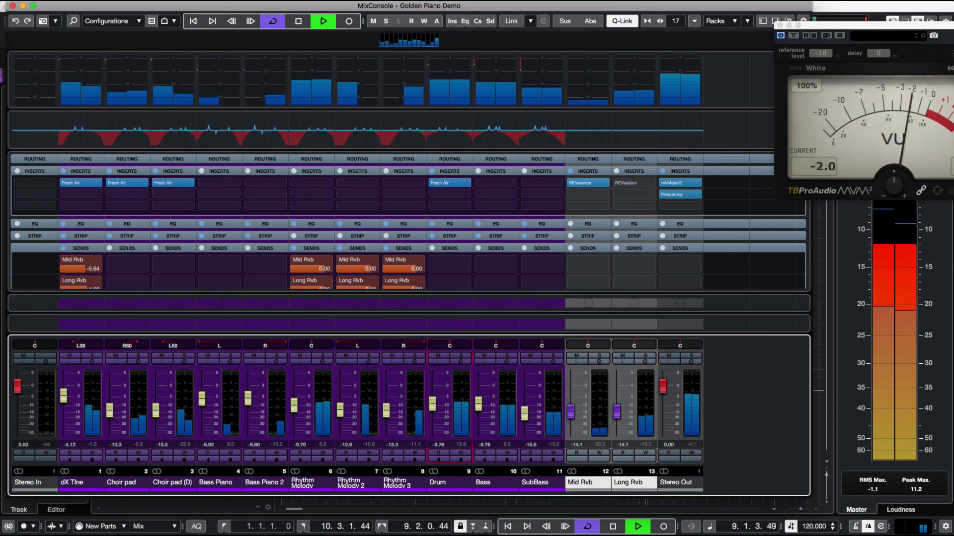
- Close the MixConsole and stop playback in the project window
{"action": "left_click", "coordinate": [12, 6]}
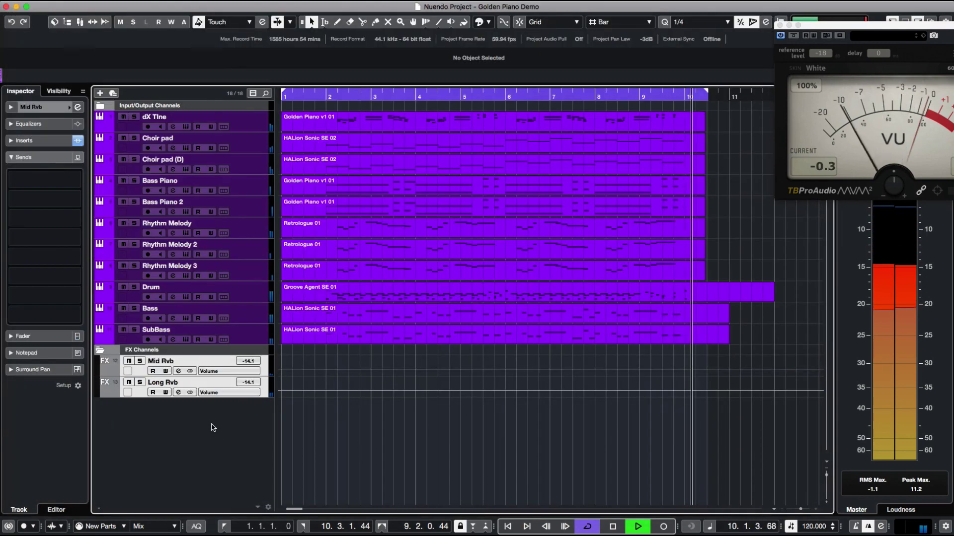
{"action": "right_click", "coordinate": [211, 423]}
{"action": "key", "text": "space"}
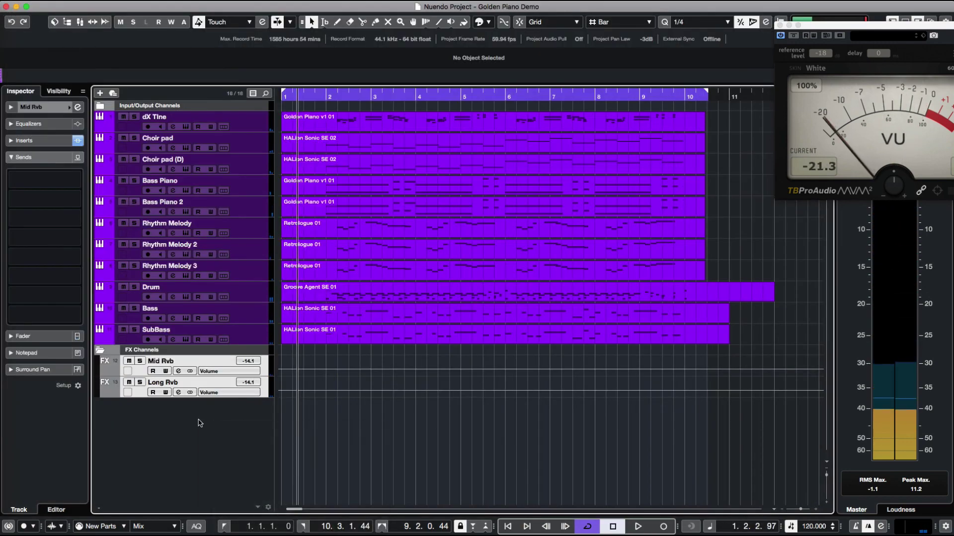
- Add a stereo effect channel named Drum Comp with the VintageCompressor, routed to Stereo Out inside the FX folder
{"action": "right_click", "coordinate": [199, 419]}
{"action": "left_click", "coordinate": [248, 480]}
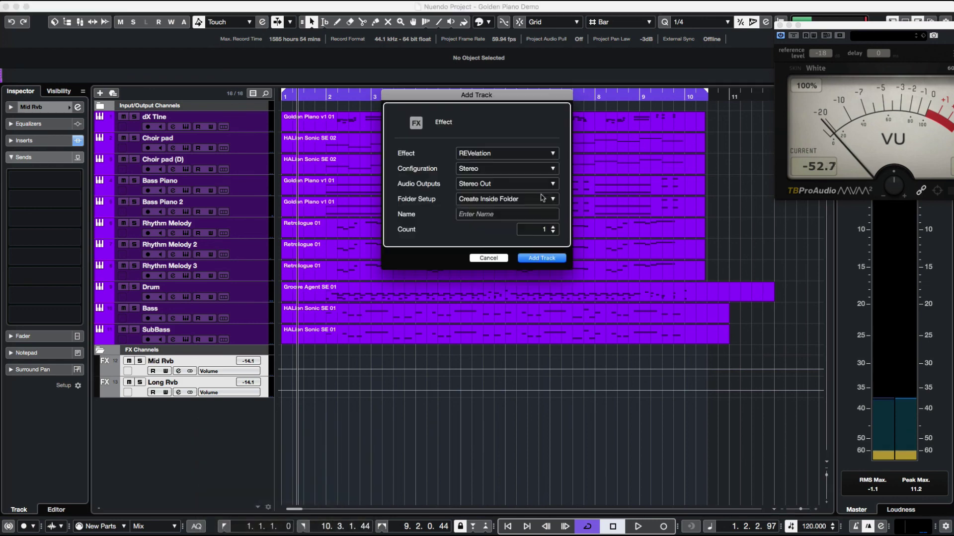
{"action": "left_click", "coordinate": [508, 211]}
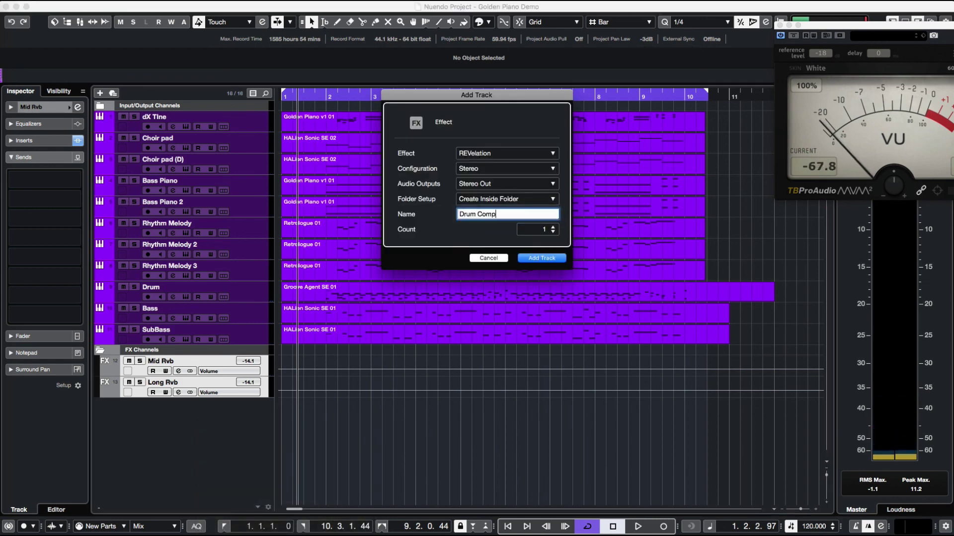
{"action": "left_click", "coordinate": [487, 155]}
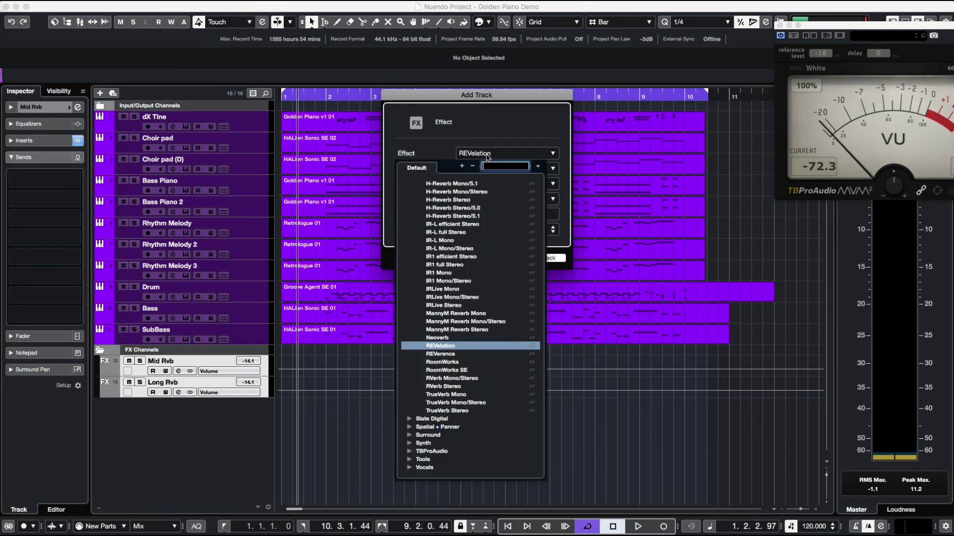
{"action": "type", "text": "comp"}
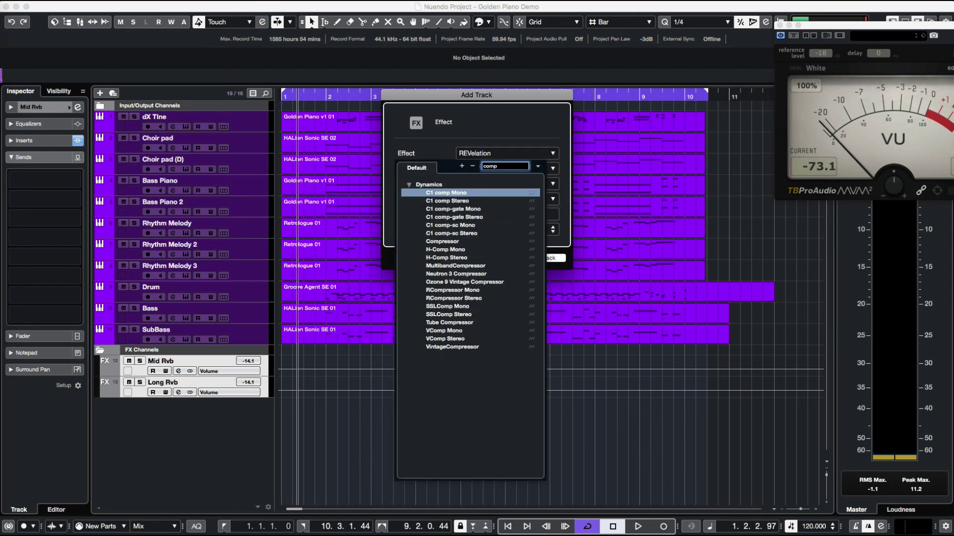
{"action": "left_click", "coordinate": [472, 348]}
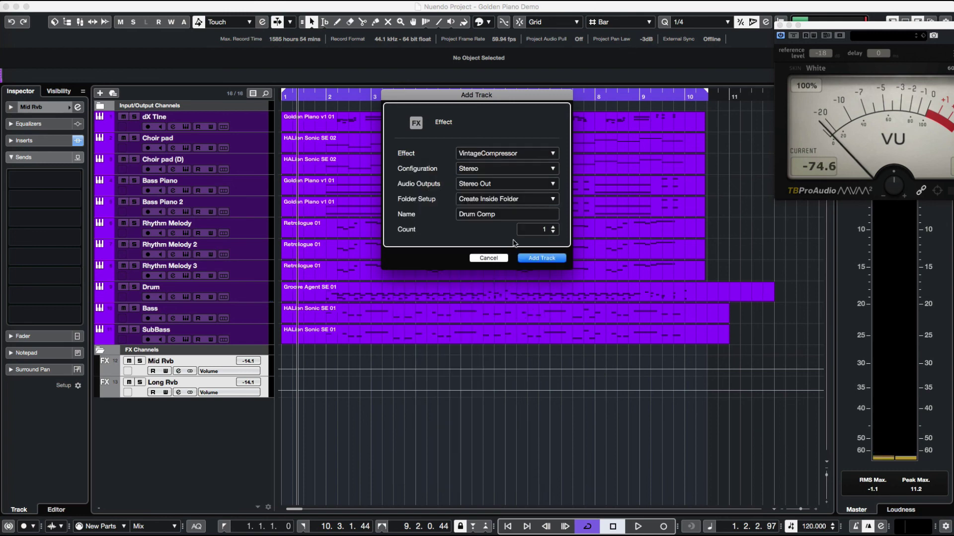
{"action": "left_click", "coordinate": [541, 258]}
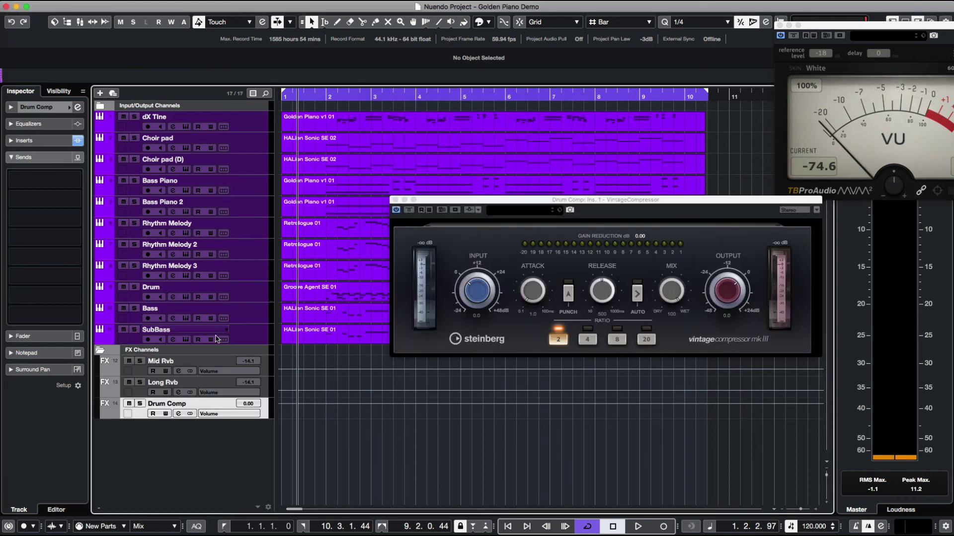
- Select the Drum track and add an active audio send to Drum Comp in its first send slot
{"action": "left_click", "coordinate": [62, 180]}
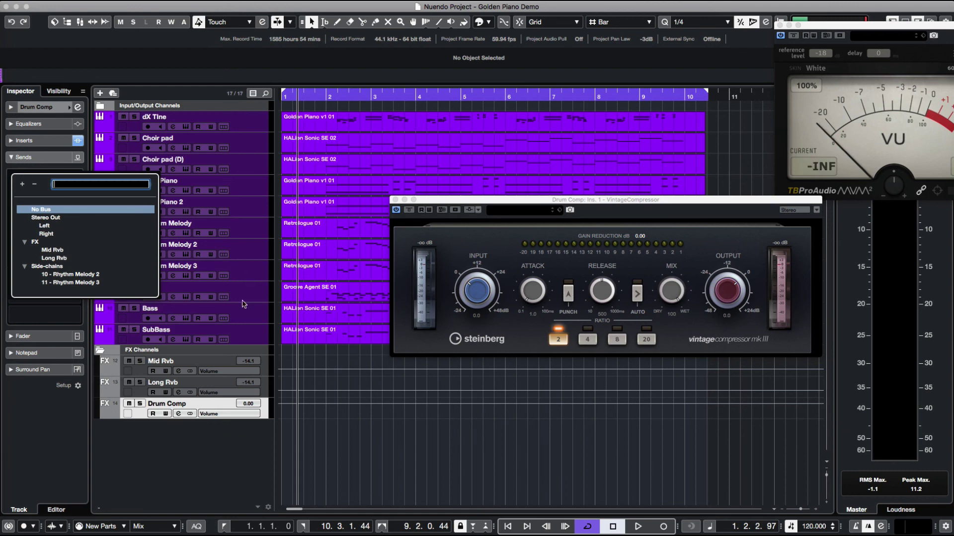
{"action": "left_click", "coordinate": [255, 335]}
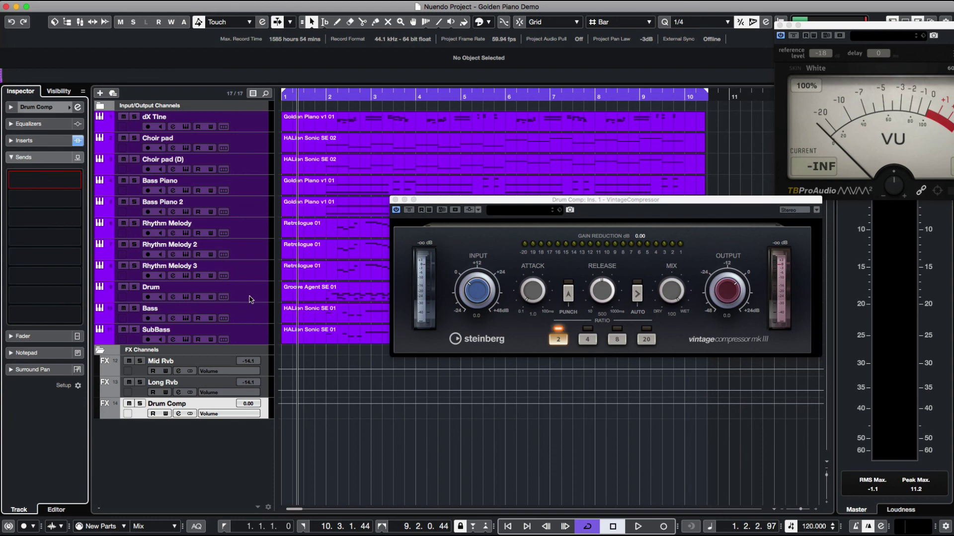
{"action": "left_click", "coordinate": [251, 300]}
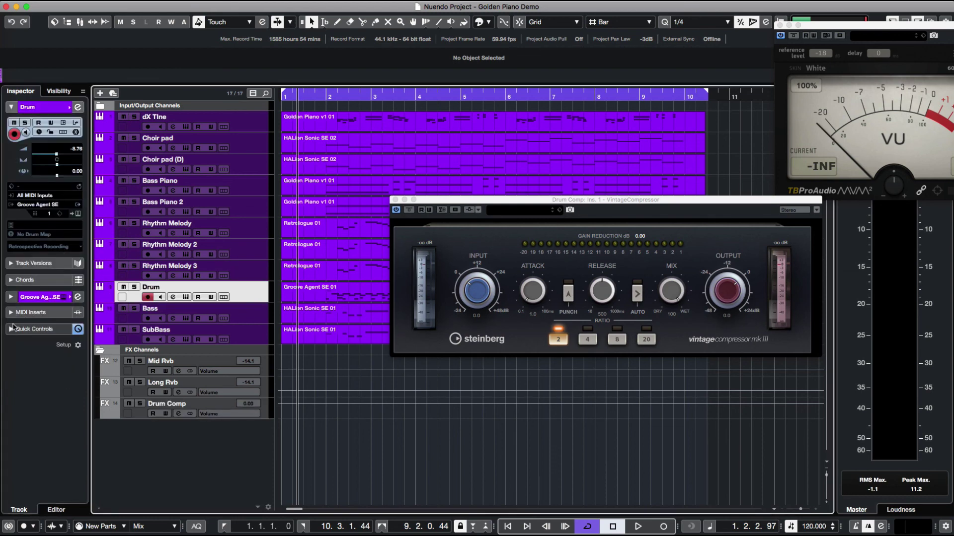
{"action": "left_click", "coordinate": [10, 297]}
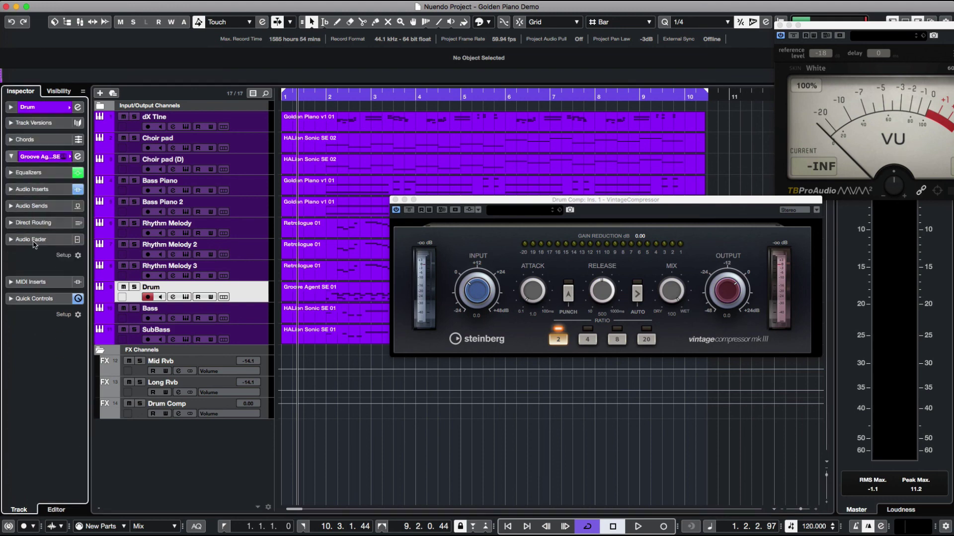
{"action": "left_click", "coordinate": [11, 189]}
{"action": "left_click", "coordinate": [11, 206]}
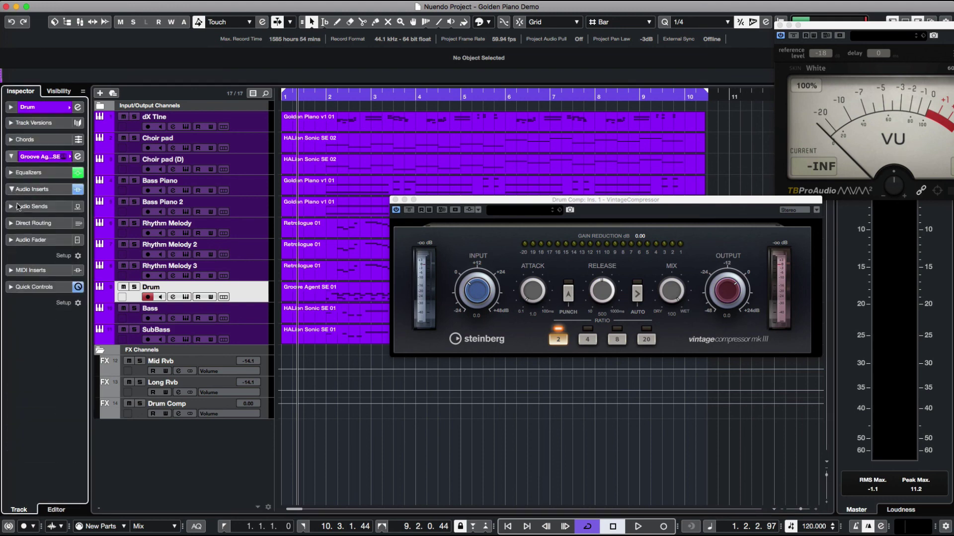
{"action": "left_click", "coordinate": [36, 227]}
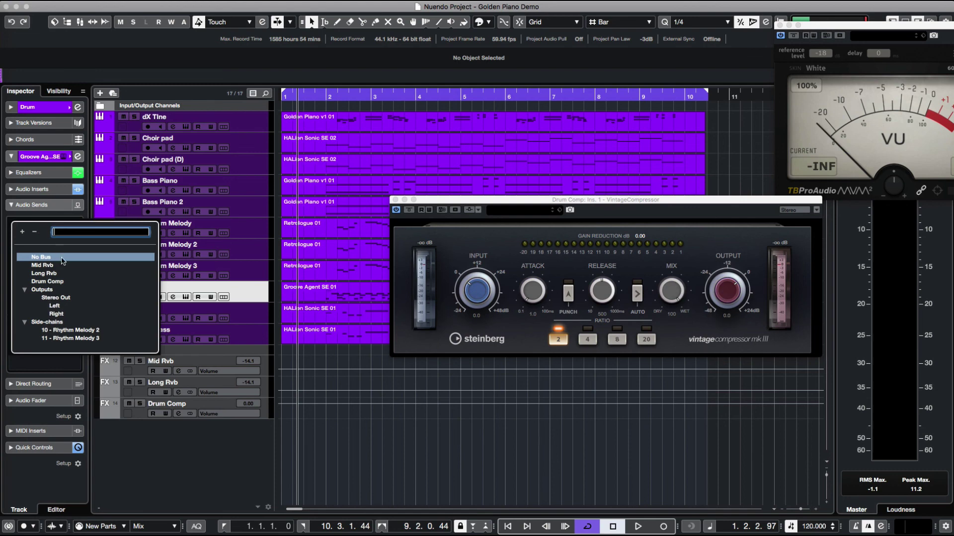
{"action": "left_click", "coordinate": [62, 281]}
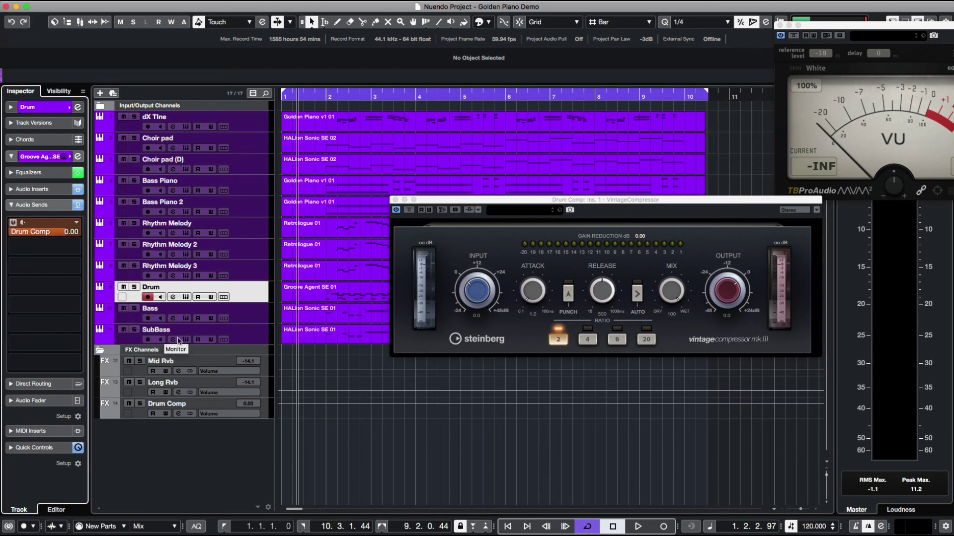
- Enable Punch and Auto release on Drum Comp's VintageCompressor, set its attack to 7.5 ms, and start playback
{"action": "left_click", "coordinate": [568, 295]}
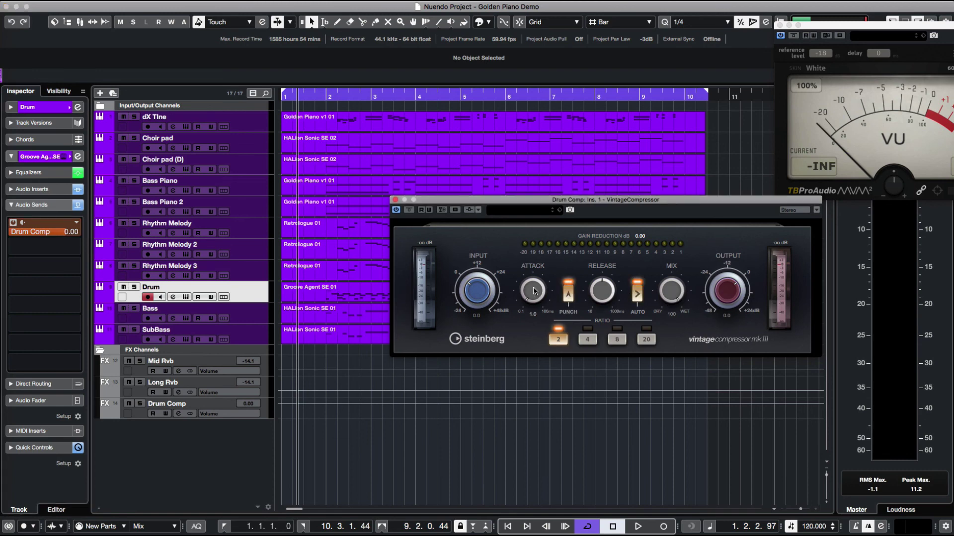
{"action": "key", "text": "space"}
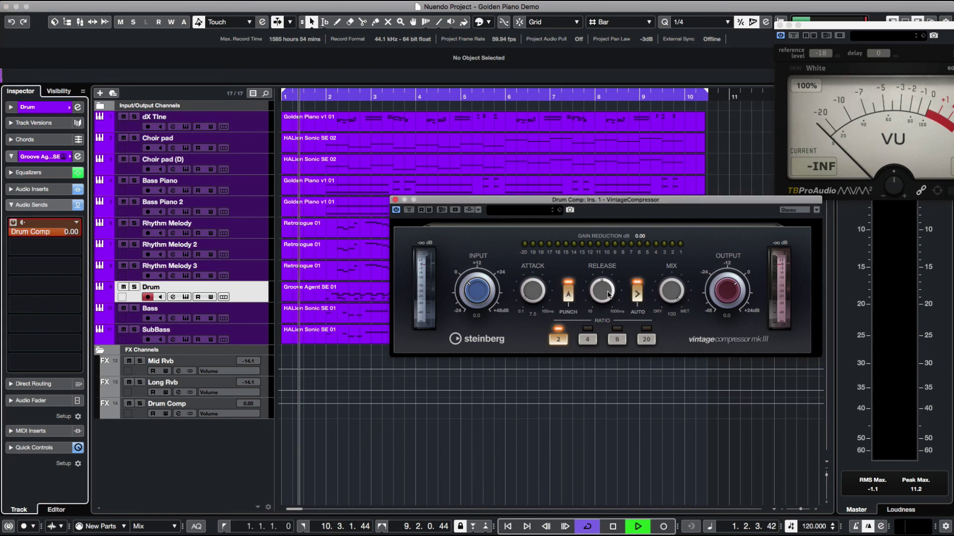
{"action": "key", "text": "3"}
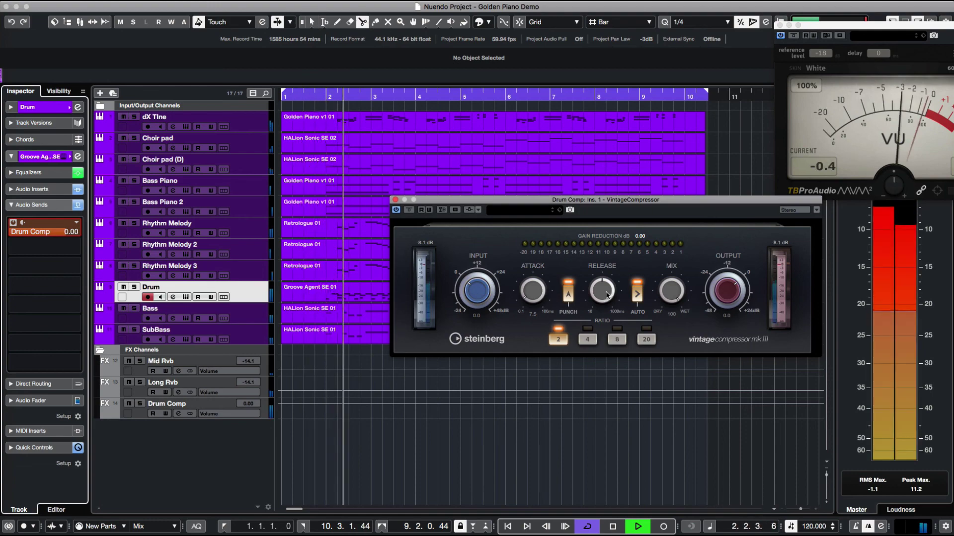
- Open the MixConsole, lower the Drum Comp fader to -6.21, and move the mvMeter2 window so both VU meters show
{"action": "key", "text": "F3"}
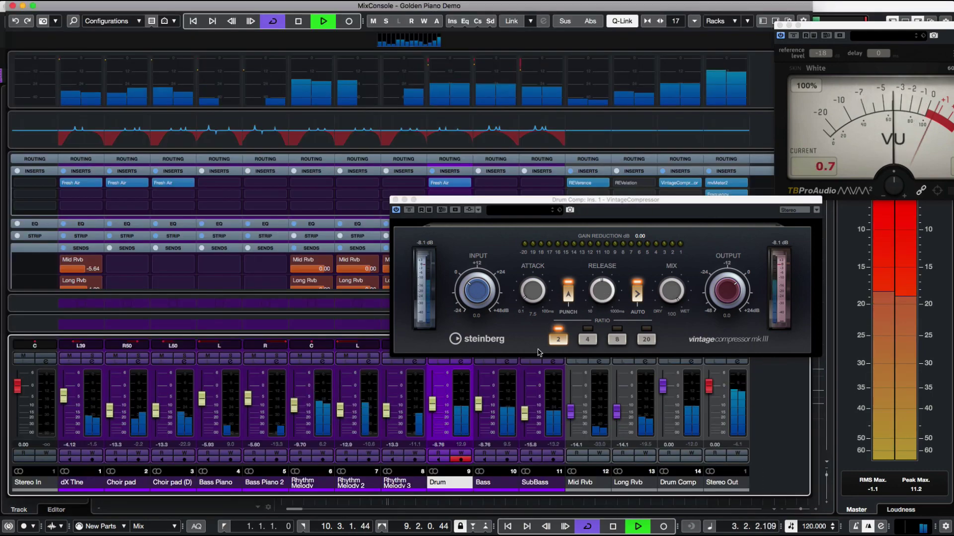
{"action": "left_click_drag", "start_coordinate": [663, 391], "coordinate": [664, 405]}
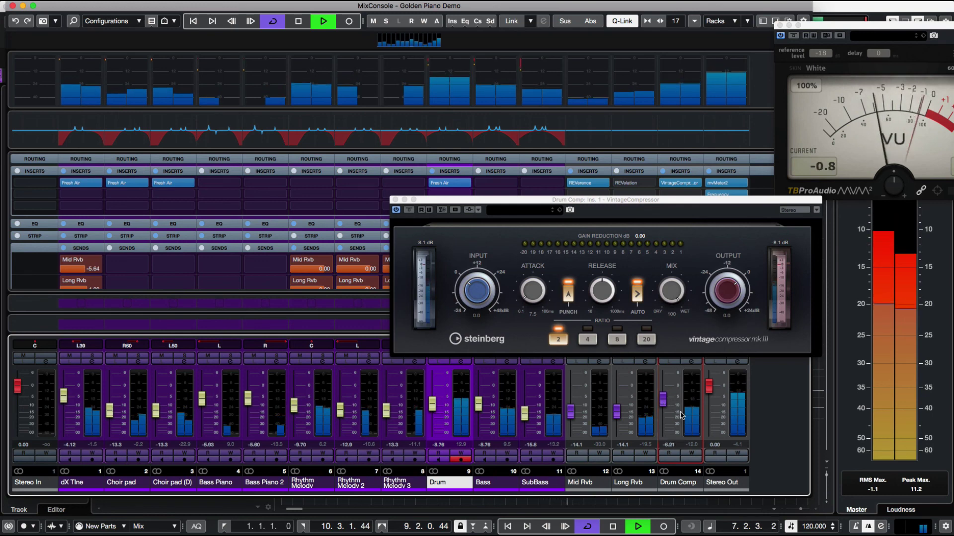
{"action": "left_click_drag", "start_coordinate": [855, 28], "coordinate": [456, 24]}
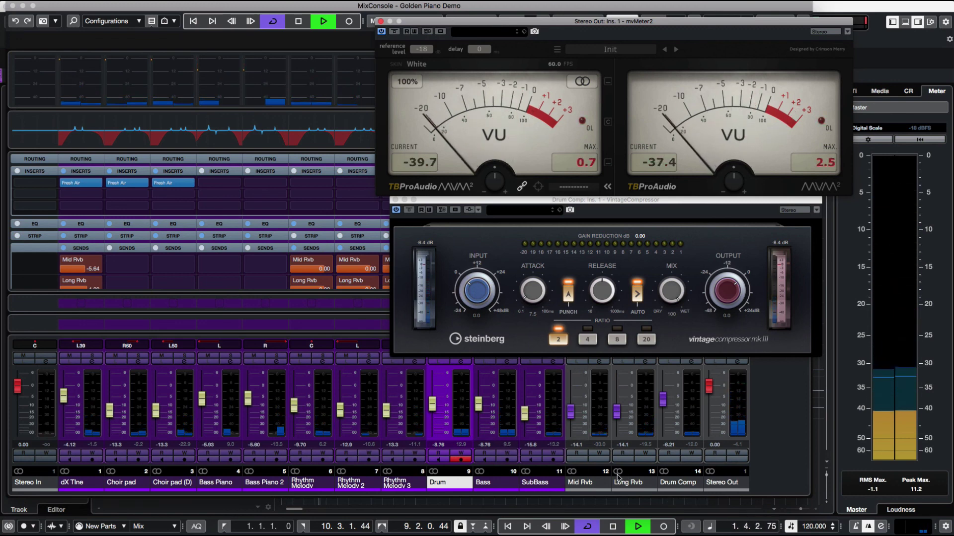
- Select the channels from dX Tine through SubBass, lower their linked faders until Drum is at -10.7, and reset the VU maximum readings
{"action": "left_click", "coordinate": [538, 482]}
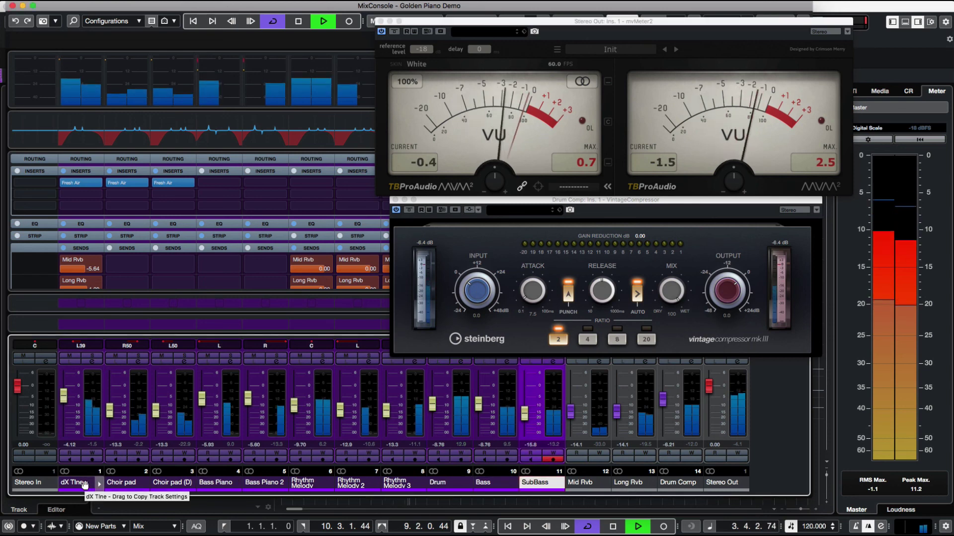
{"action": "left_click", "coordinate": [86, 484], "text": "shift"}
{"action": "left_click_drag", "start_coordinate": [686, 22], "coordinate": [739, 80]}
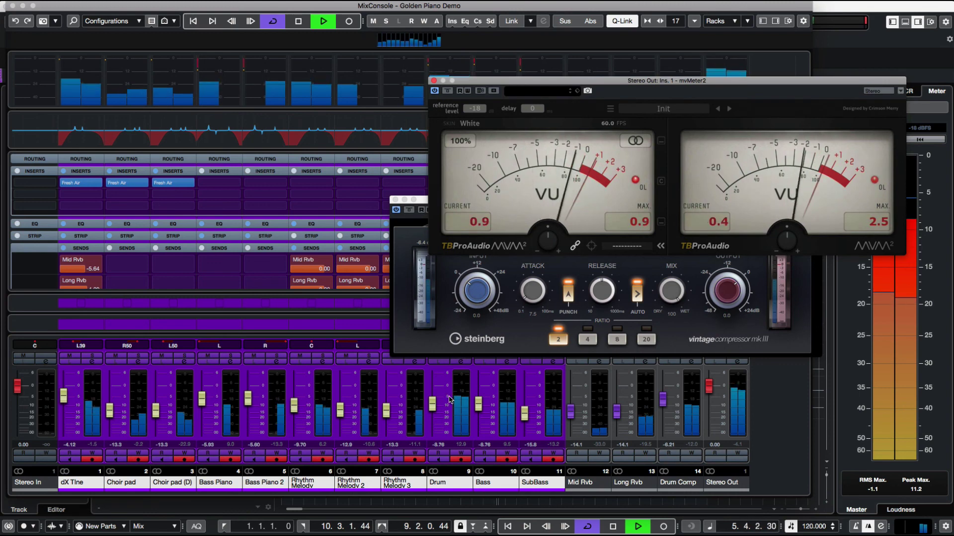
{"action": "left_click_drag", "start_coordinate": [434, 408], "coordinate": [434, 410]}
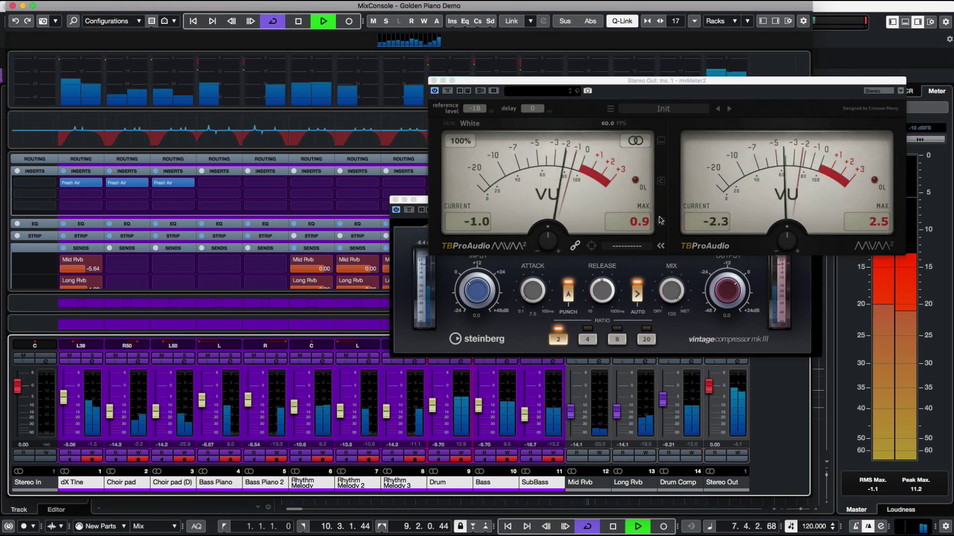
{"action": "left_click", "coordinate": [702, 183]}
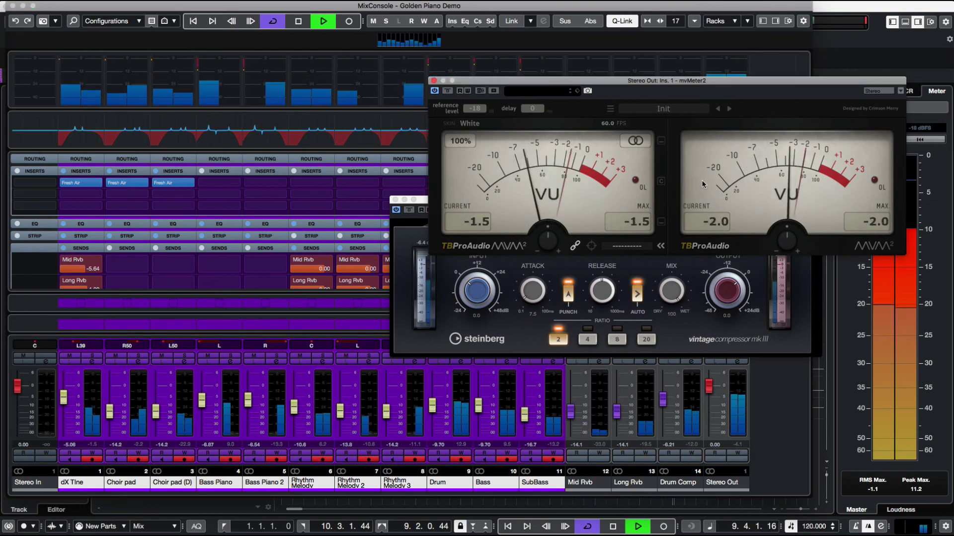
{"action": "left_click", "coordinate": [525, 418]}
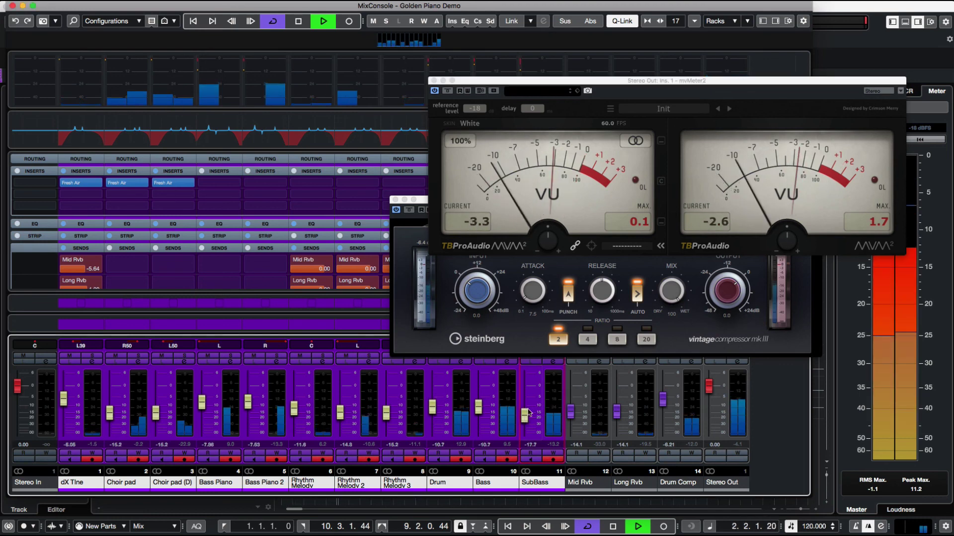
{"action": "left_click", "coordinate": [636, 225]}
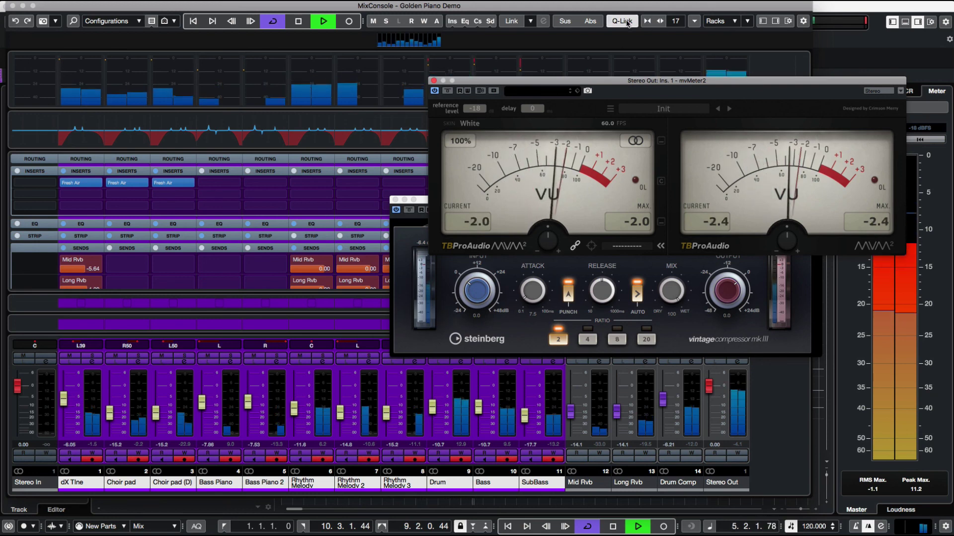
- With Q-Link off, set the Drum Comp fader to -8.16, the SubBass fader to -14.5 and the Bass fader to -11.0
{"action": "left_click", "coordinate": [629, 460]}
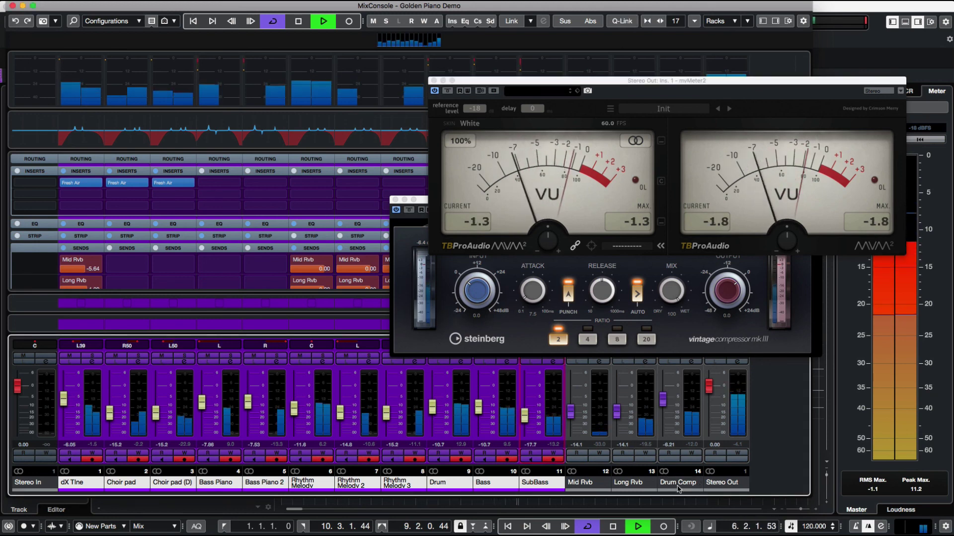
{"action": "left_click", "coordinate": [678, 488]}
{"action": "left_click_drag", "start_coordinate": [662, 399], "coordinate": [661, 405]}
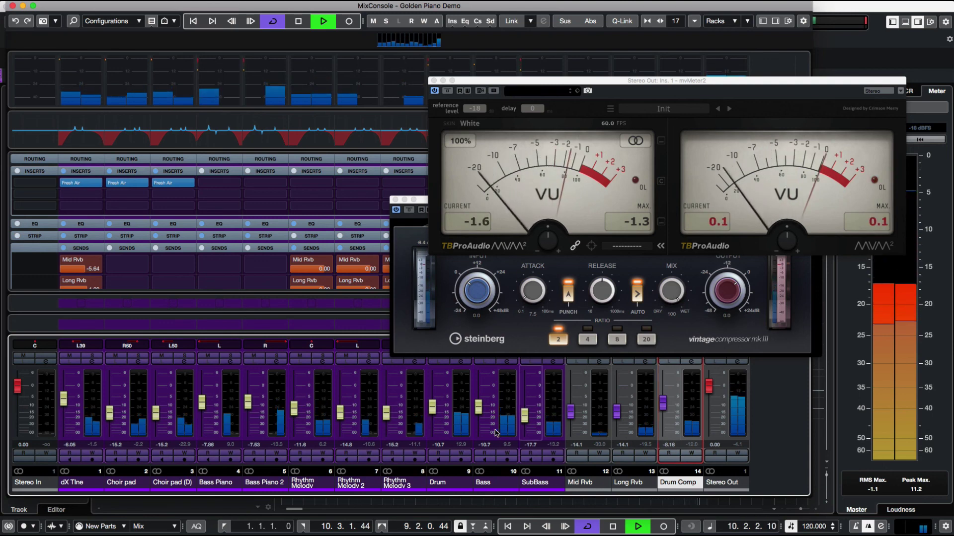
{"action": "left_click_drag", "start_coordinate": [524, 418], "coordinate": [525, 415]}
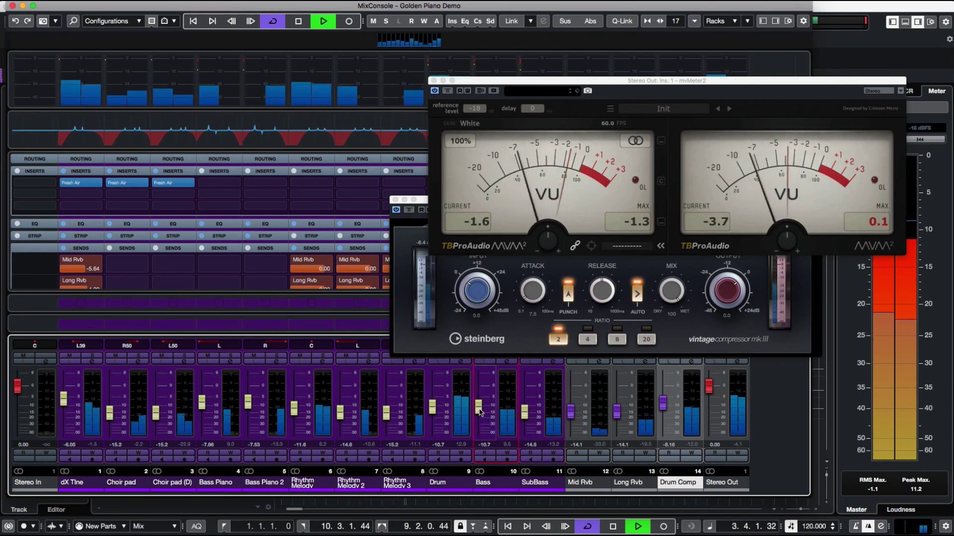
{"action": "left_click_drag", "start_coordinate": [479, 410], "coordinate": [493, 417]}
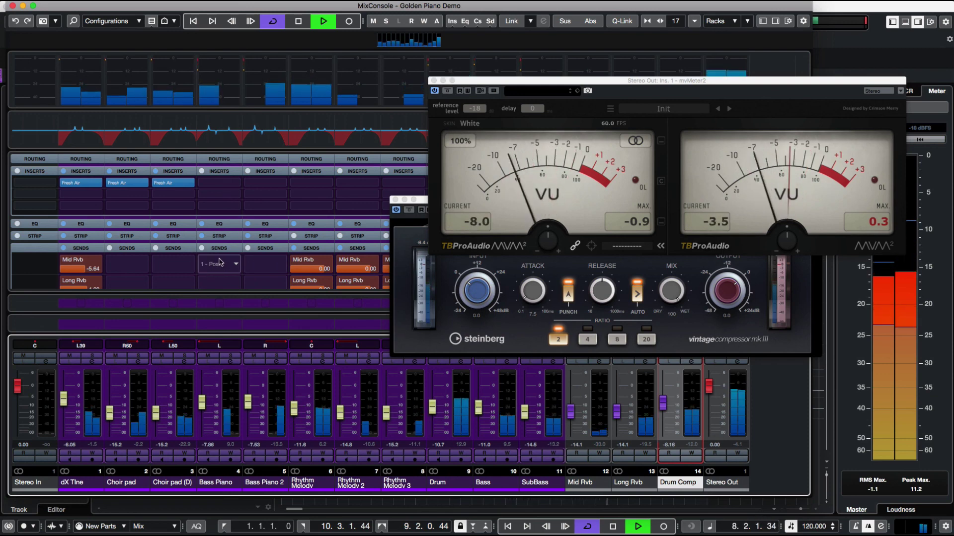
- Add active sends to Drum Comp on the Bass Piano and Bass Piano 2 channels
{"action": "left_click", "coordinate": [256, 264]}
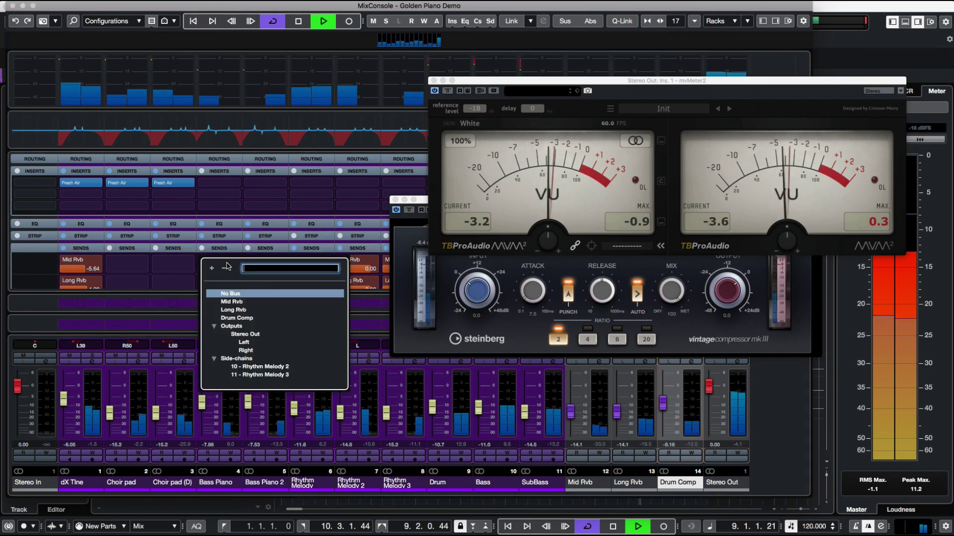
{"action": "left_click", "coordinate": [244, 294]}
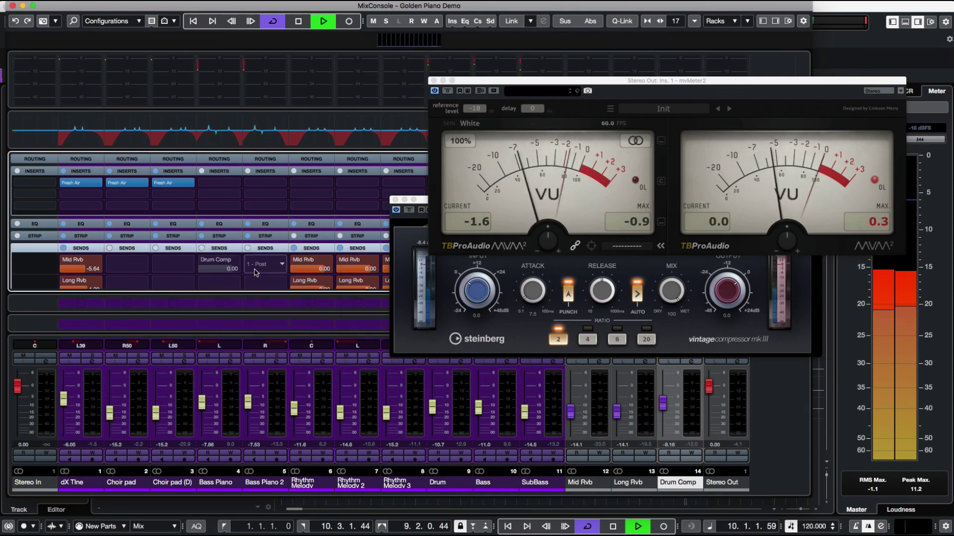
{"action": "left_click", "coordinate": [254, 264]}
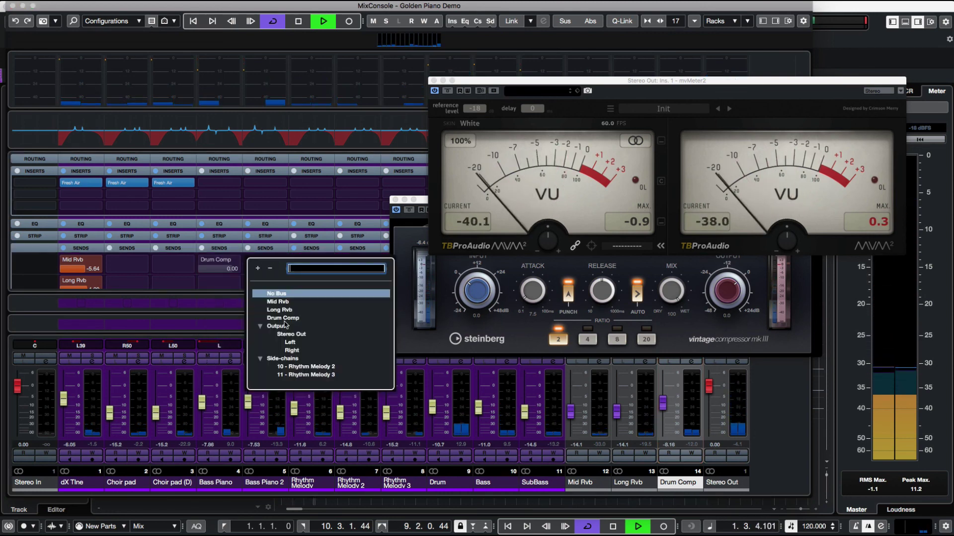
{"action": "left_click", "coordinate": [203, 265]}
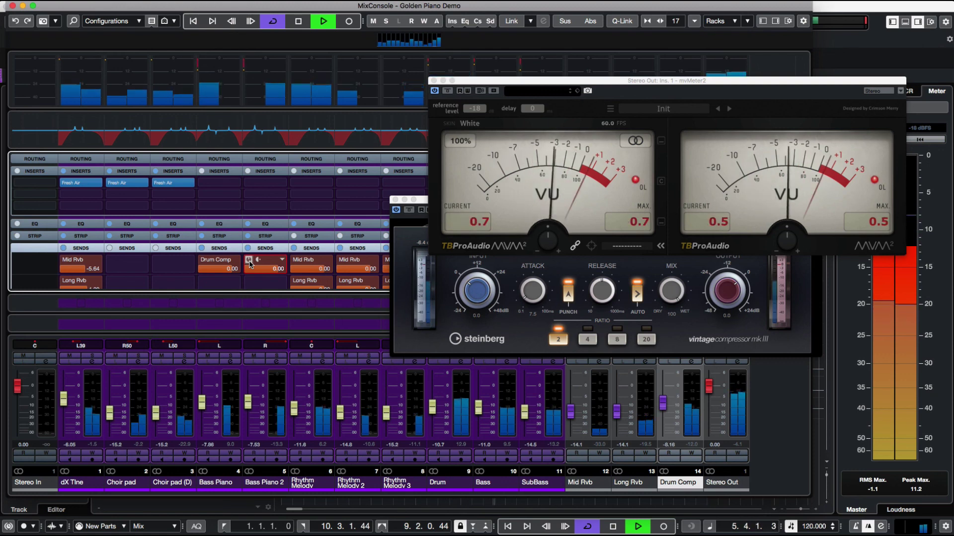
- Reset the VU maximum readings, then lower the linked faders from dX Tine through SubBass until SubBass is at -16.3, and turn Q-Link off
{"action": "left_click", "coordinate": [639, 220]}
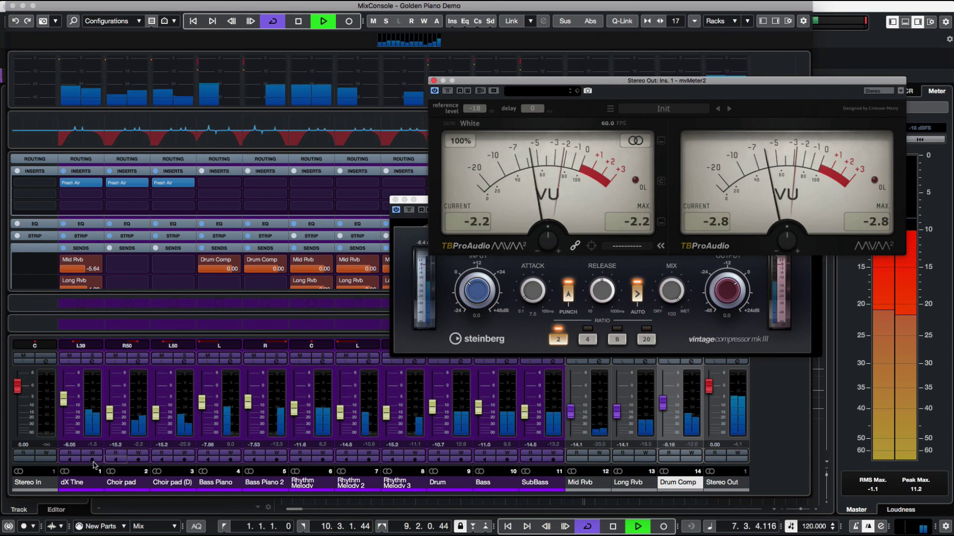
{"action": "left_click", "coordinate": [80, 482]}
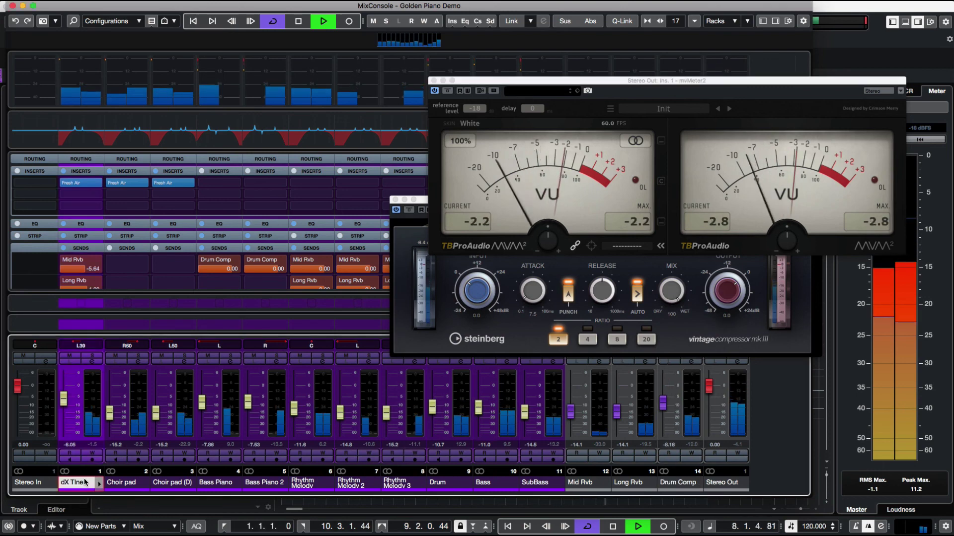
{"action": "left_click", "coordinate": [545, 482], "text": "shift"}
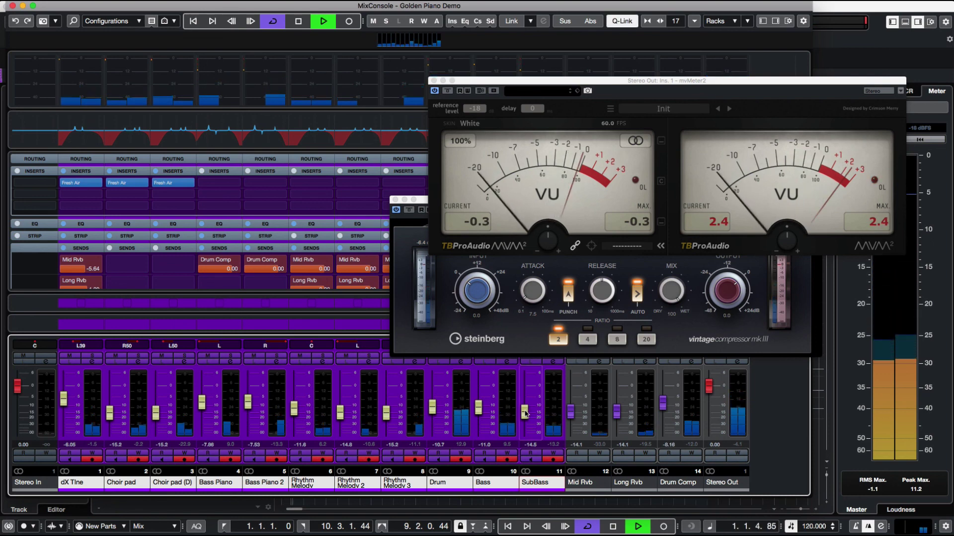
{"action": "left_click_drag", "start_coordinate": [526, 414], "coordinate": [525, 417]}
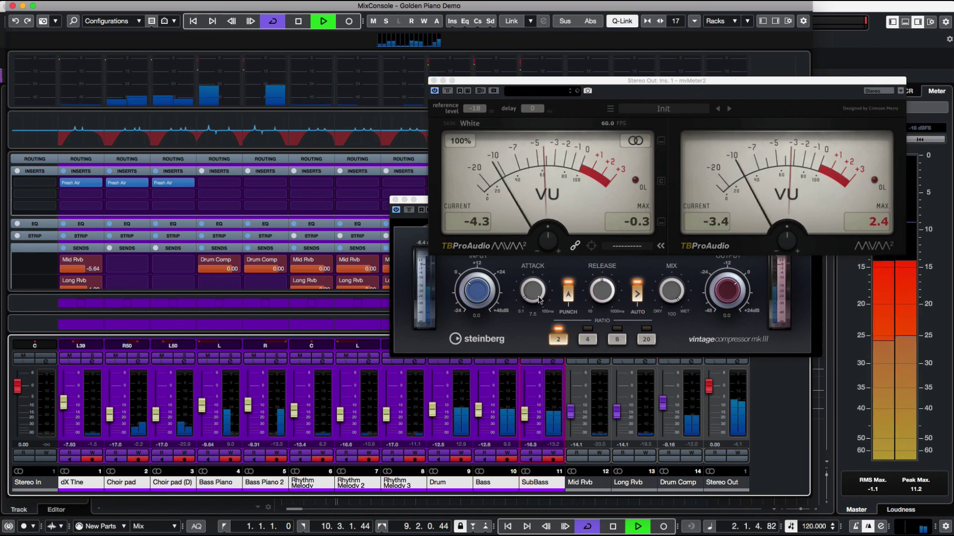
{"action": "left_click", "coordinate": [615, 26]}
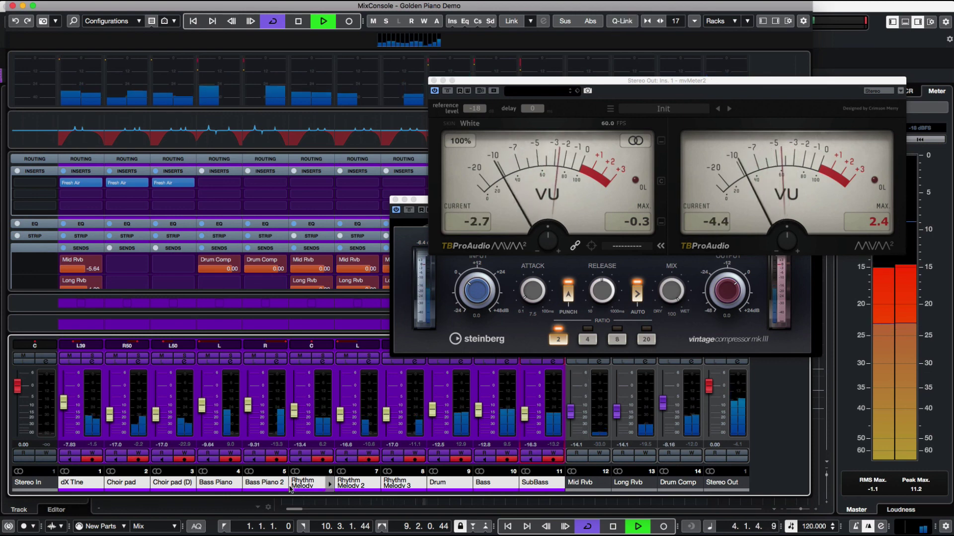
- Set the Bass Piano 2 fader to -9.70 and reset the VU maximum readings
{"action": "left_click", "coordinate": [217, 483]}
{"action": "left_click", "coordinate": [264, 484]}
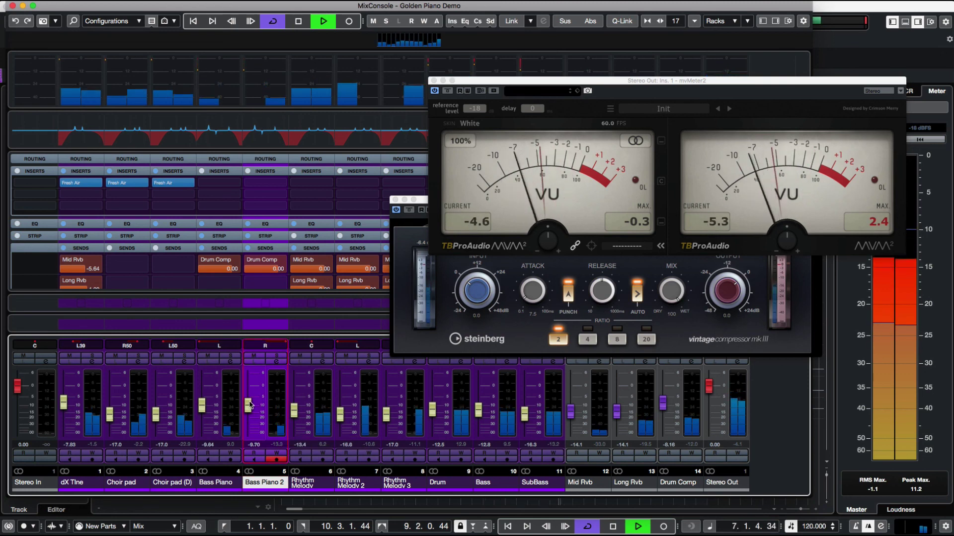
{"action": "left_click", "coordinate": [877, 223]}
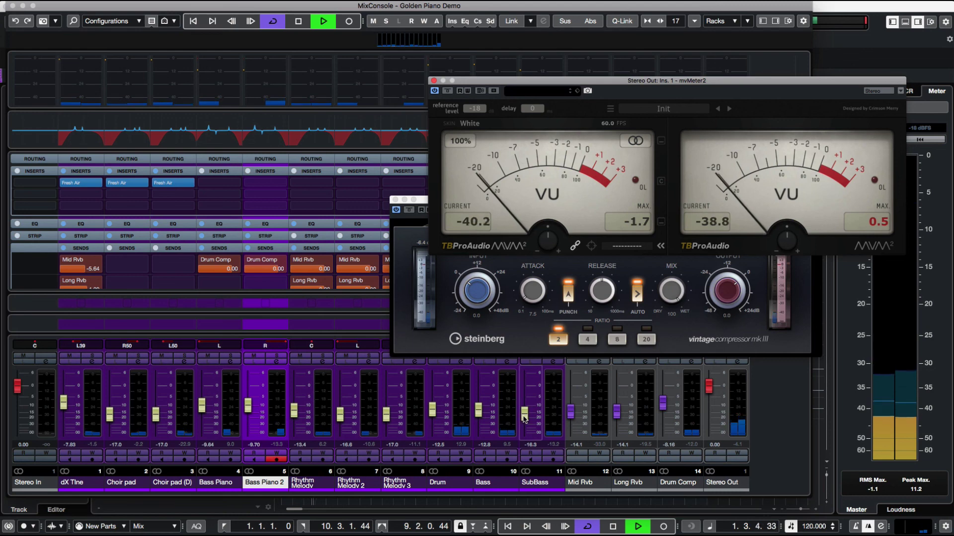
- Set the SubBass fader to -14.9, Drum Comp to -9.07 and dX Tine to -7.02, resetting the VU maximum readings between adjustments
{"action": "left_click_drag", "start_coordinate": [524, 418], "coordinate": [524, 416]}
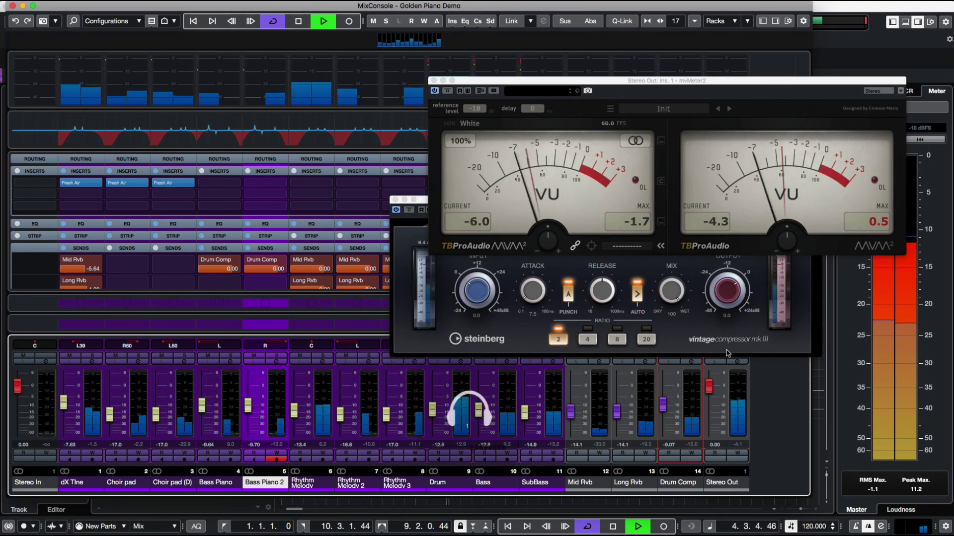
{"action": "left_click", "coordinate": [875, 225]}
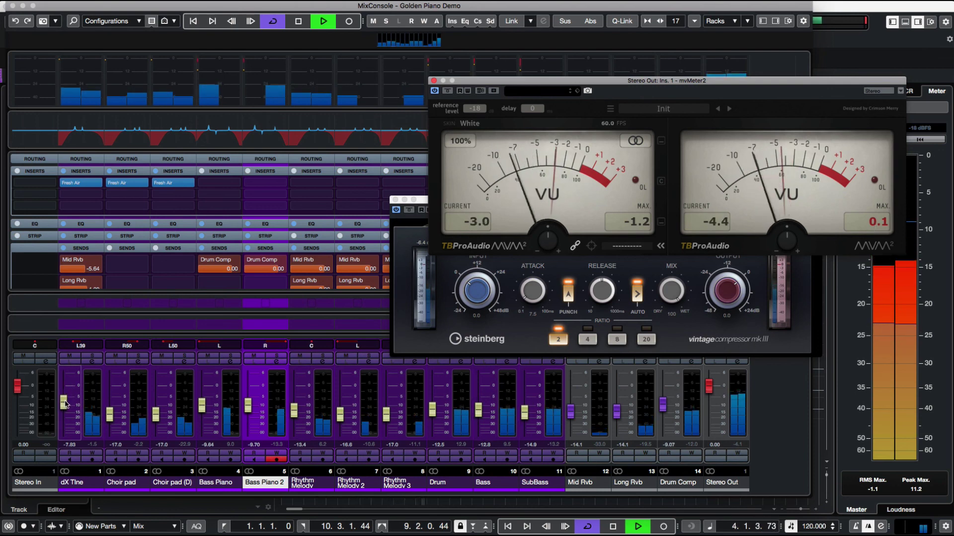
{"action": "left_click_drag", "start_coordinate": [64, 405], "coordinate": [65, 404]}
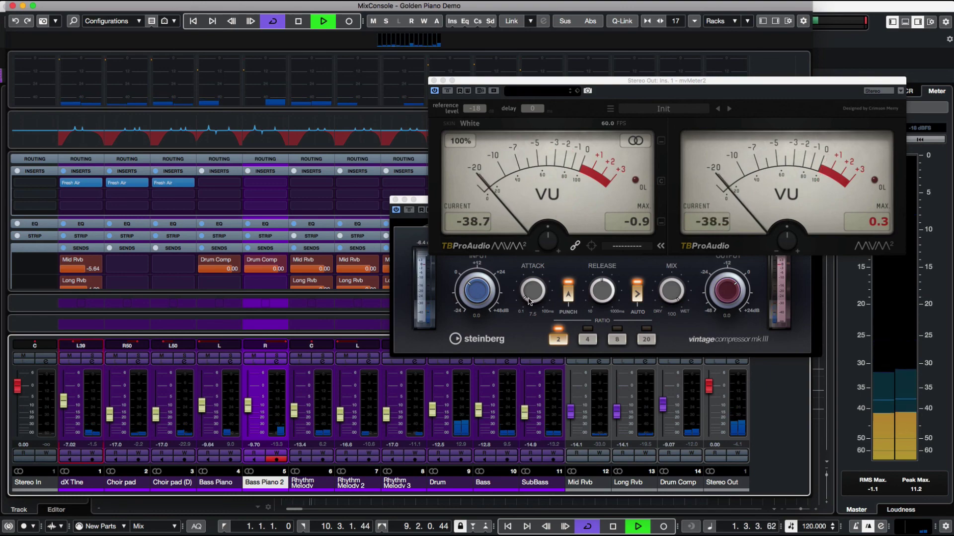
- Move the mvMeter2 and VintageCompressor windows aside and show the Loudness meter in the project window
{"action": "left_click_drag", "start_coordinate": [592, 82], "coordinate": [263, 47]}
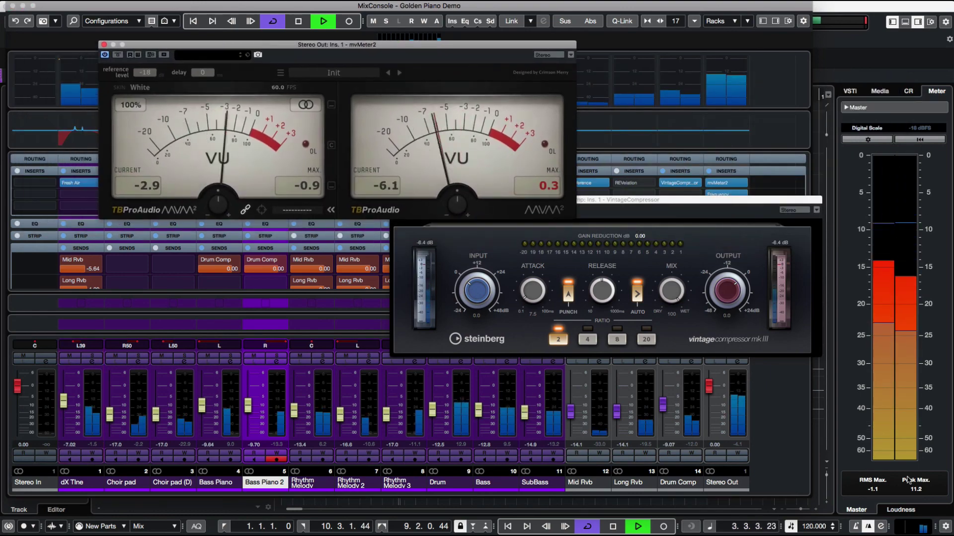
{"action": "key", "text": "F3"}
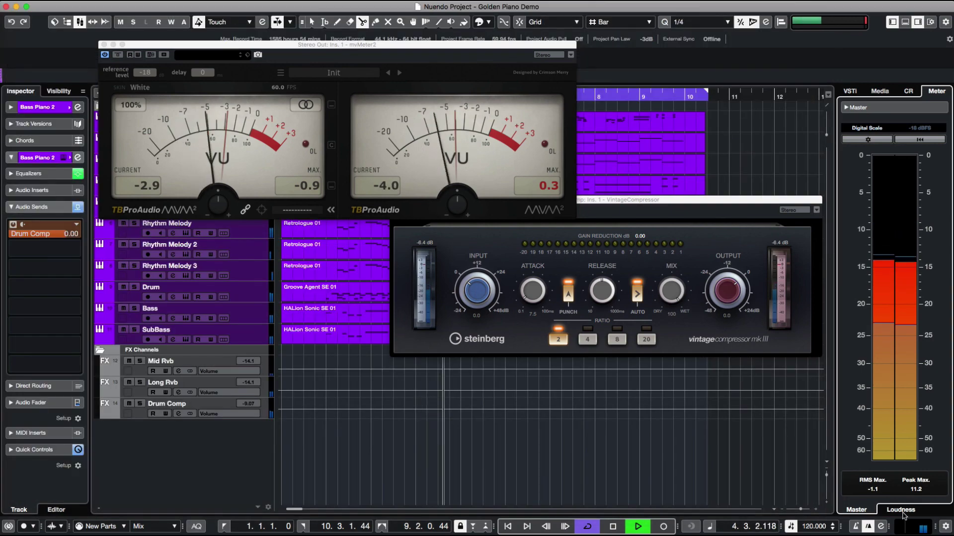
{"action": "left_click", "coordinate": [901, 511]}
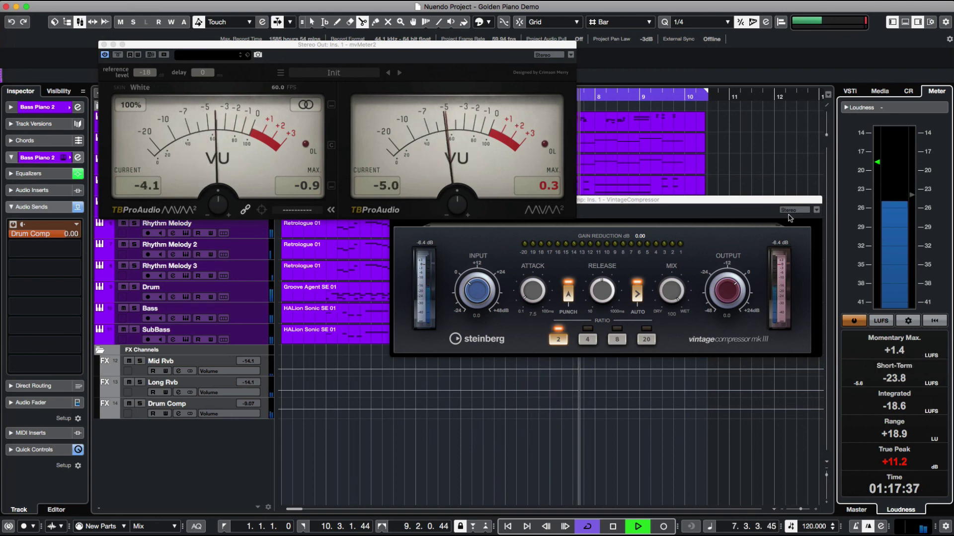
{"action": "left_click_drag", "start_coordinate": [789, 217], "coordinate": [695, 232]}
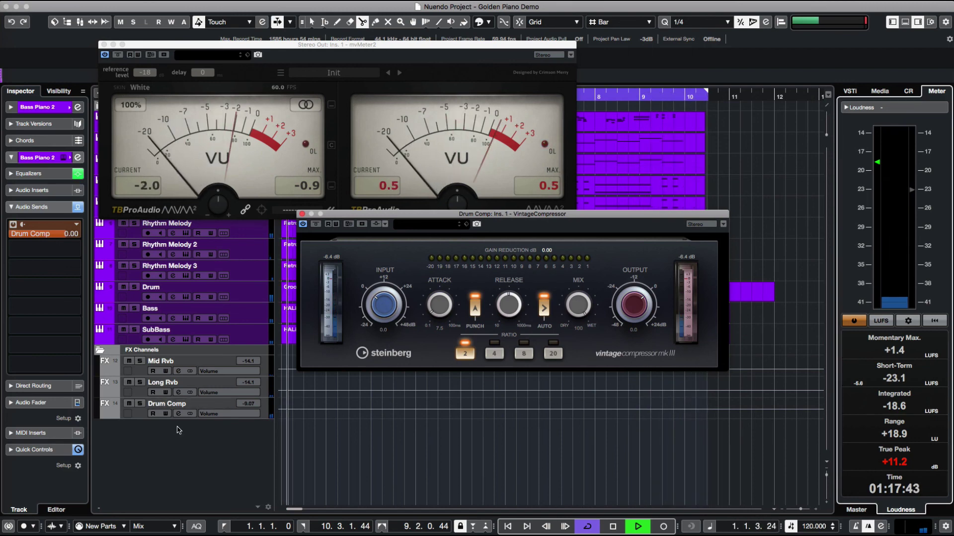
- Insert PAZ- Analyzer Stereo in the third insert slot of Stereo Out in the MixConsole, then stop playback after watching it
{"action": "key", "text": "F3"}
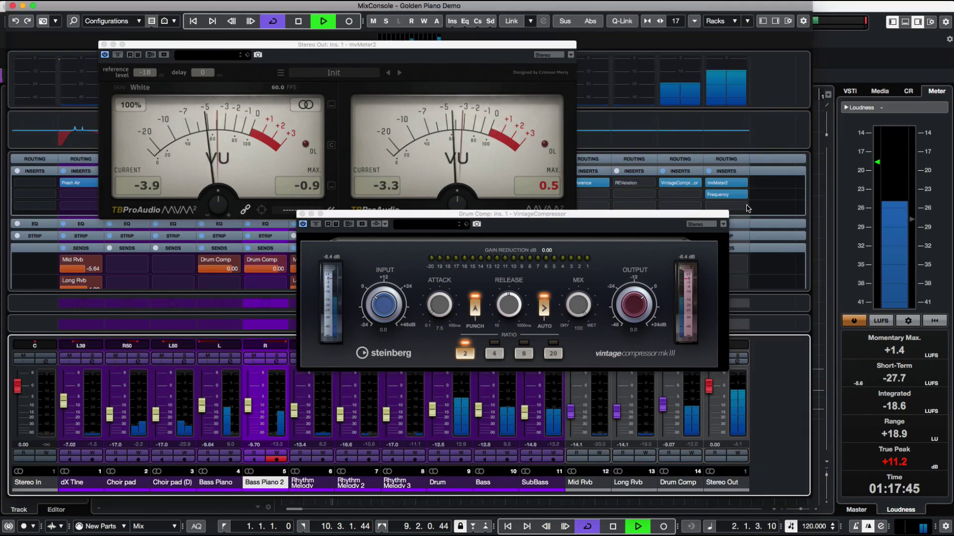
{"action": "left_click", "coordinate": [741, 207]}
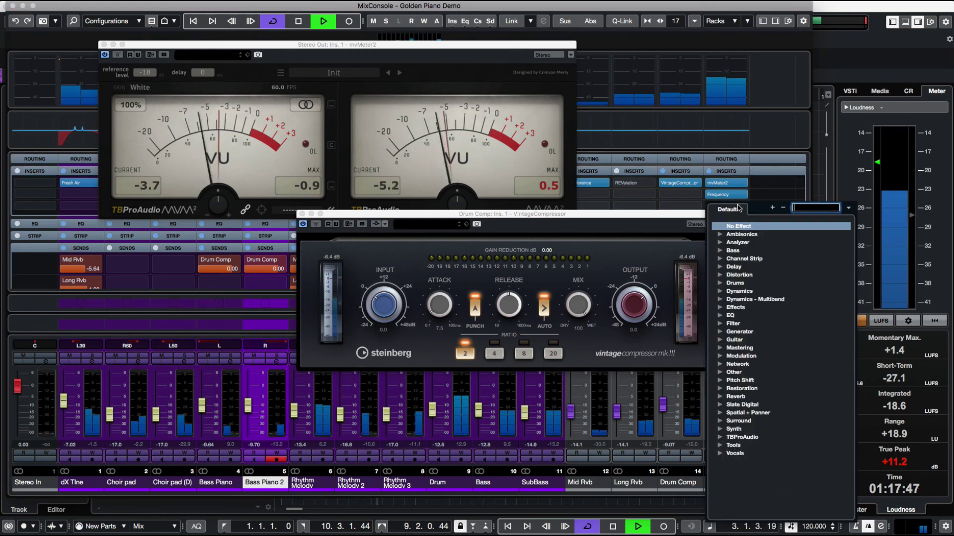
{"action": "left_click", "coordinate": [738, 242]}
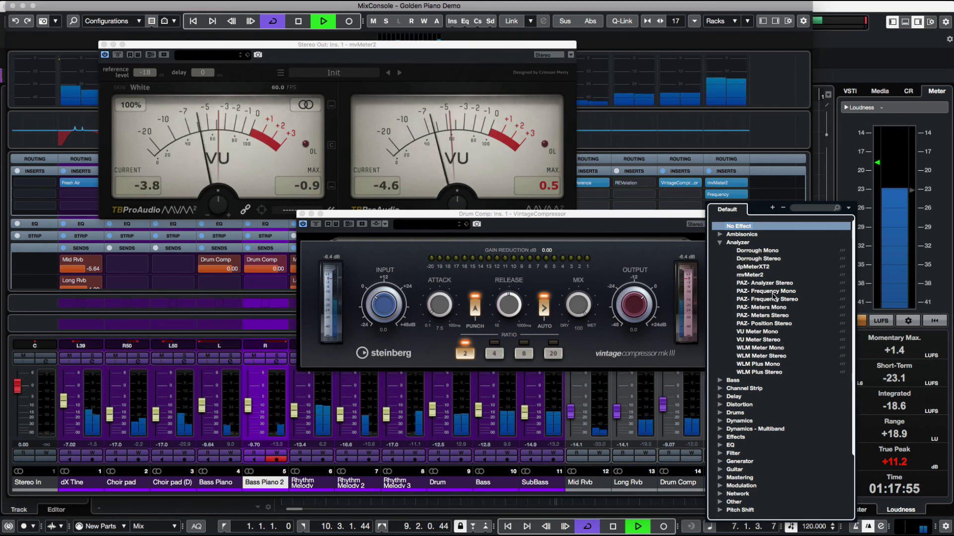
{"action": "left_click", "coordinate": [770, 288]}
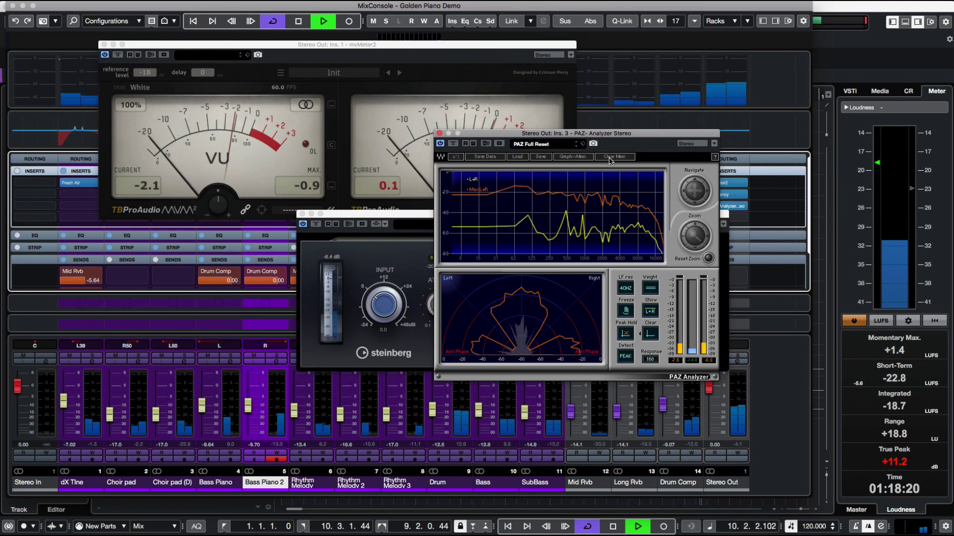
{"action": "key", "text": "space"}
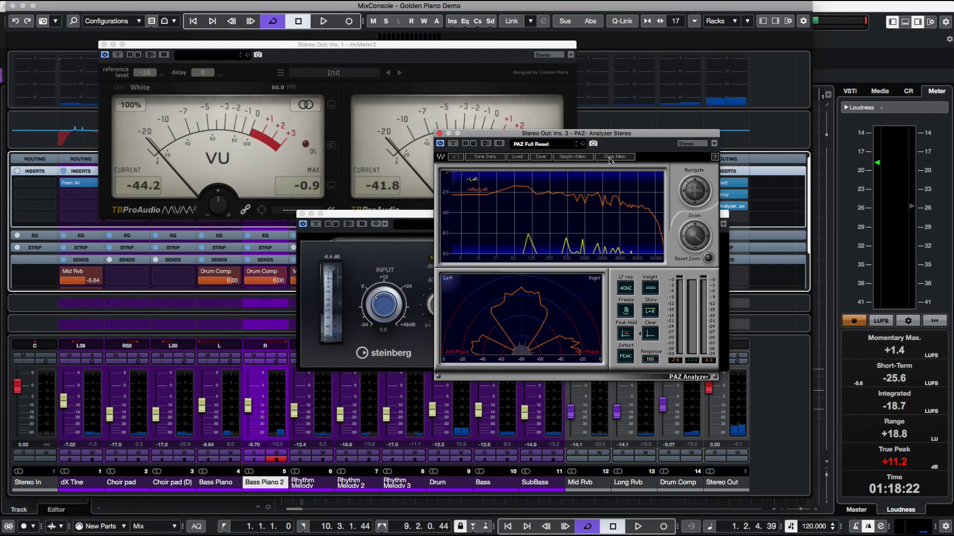
- Export an audio mixdown of Stereo Out to the Desktop as a 24 bit, 44.100 kHz Wave file named Golden Piano Demo
{"action": "left_click", "coordinate": [52, 1]}
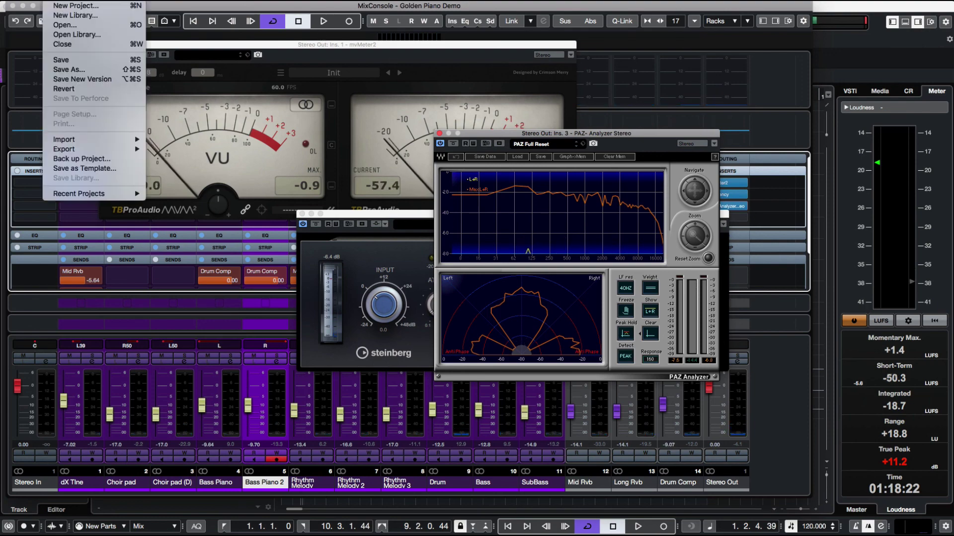
{"action": "mouse_move", "coordinate": [102, 150]}
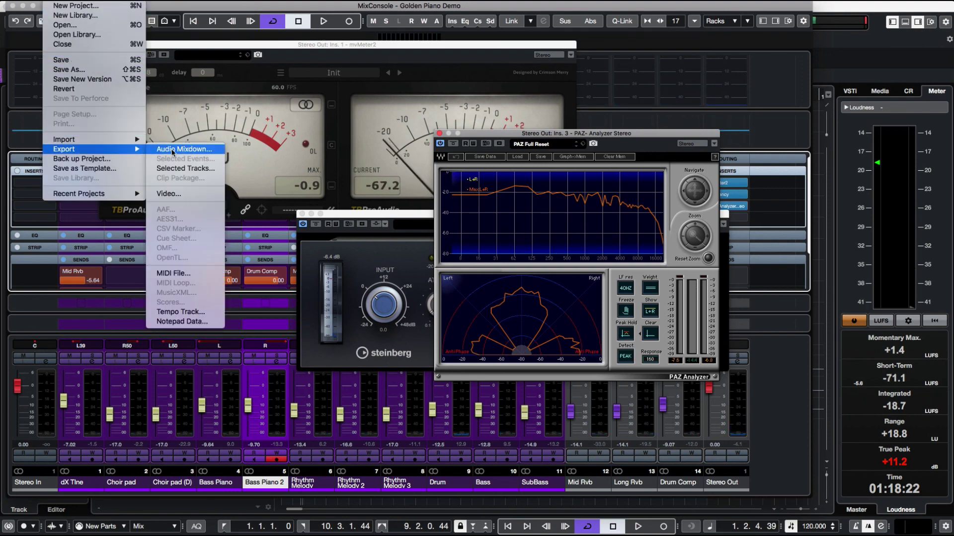
{"action": "left_click", "coordinate": [173, 148]}
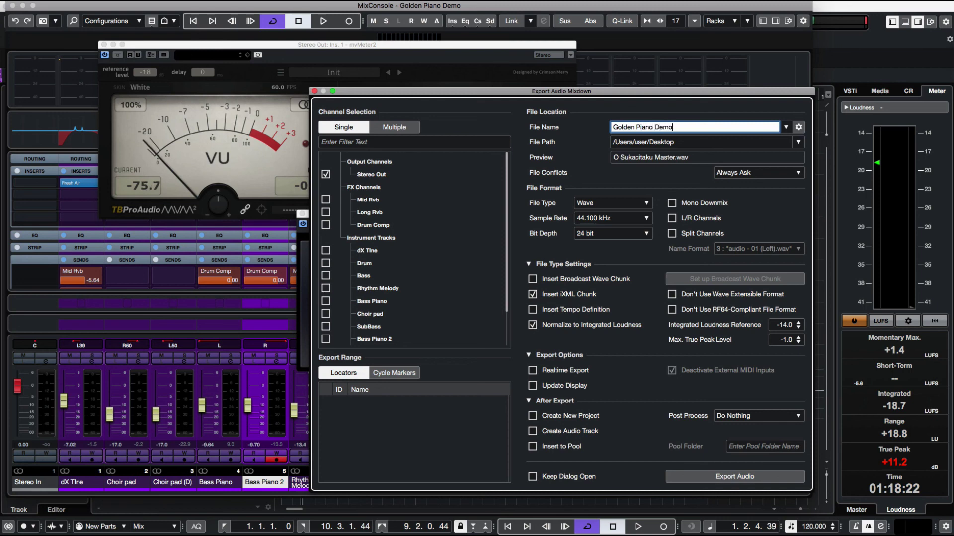
{"action": "key", "text": "Return"}
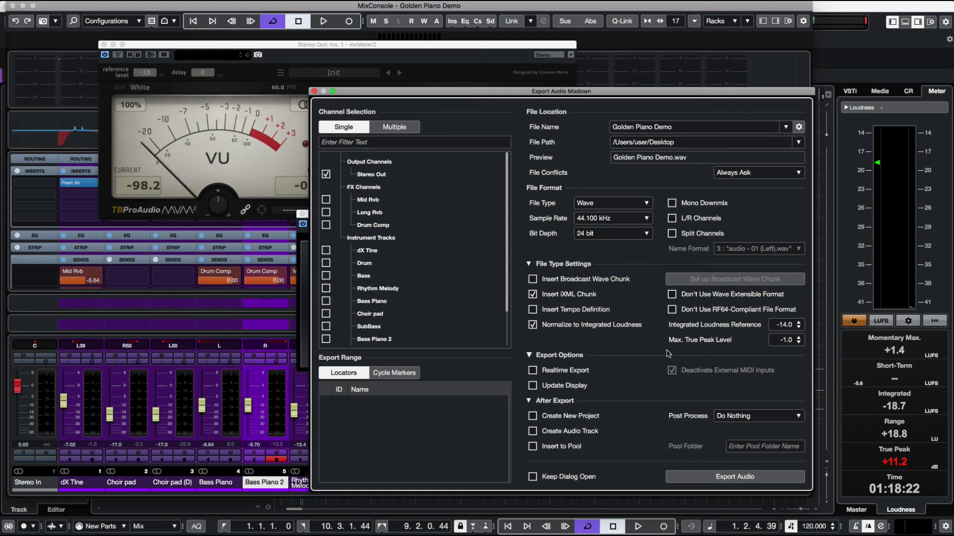
{"action": "left_click", "coordinate": [725, 478]}
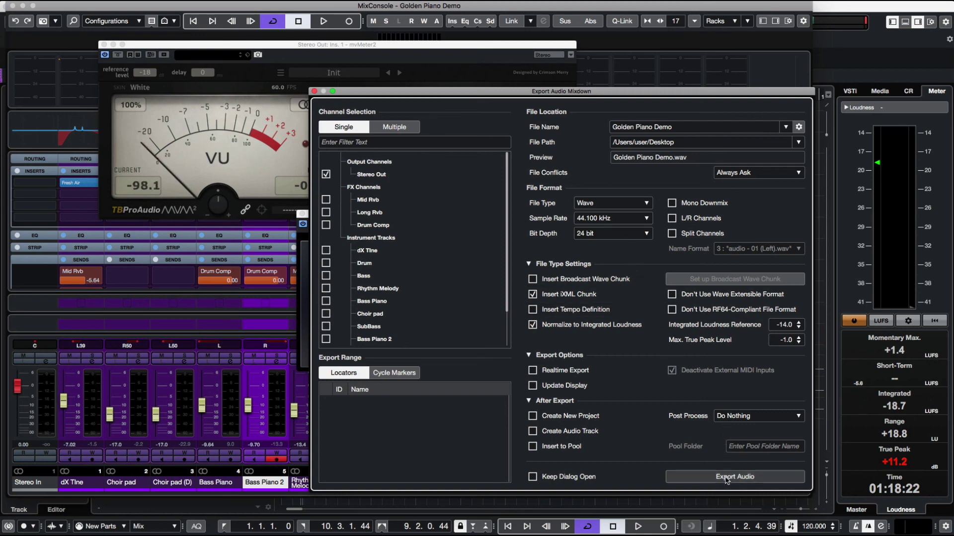